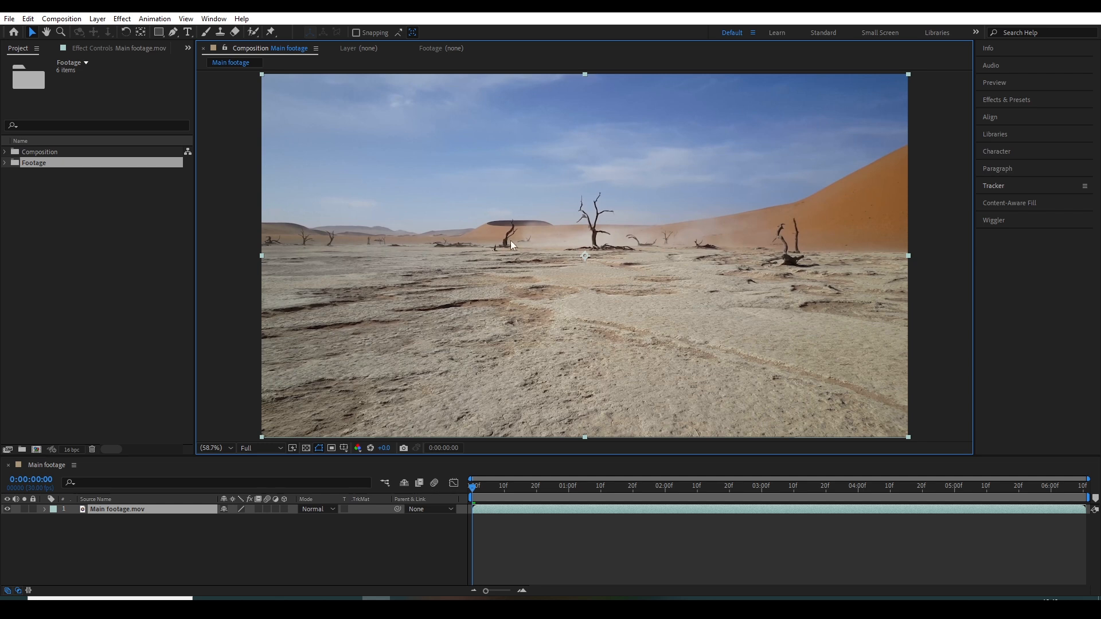
- Add a new null object to the Main footage composition
left_click(124, 536)
right_click(170, 536)
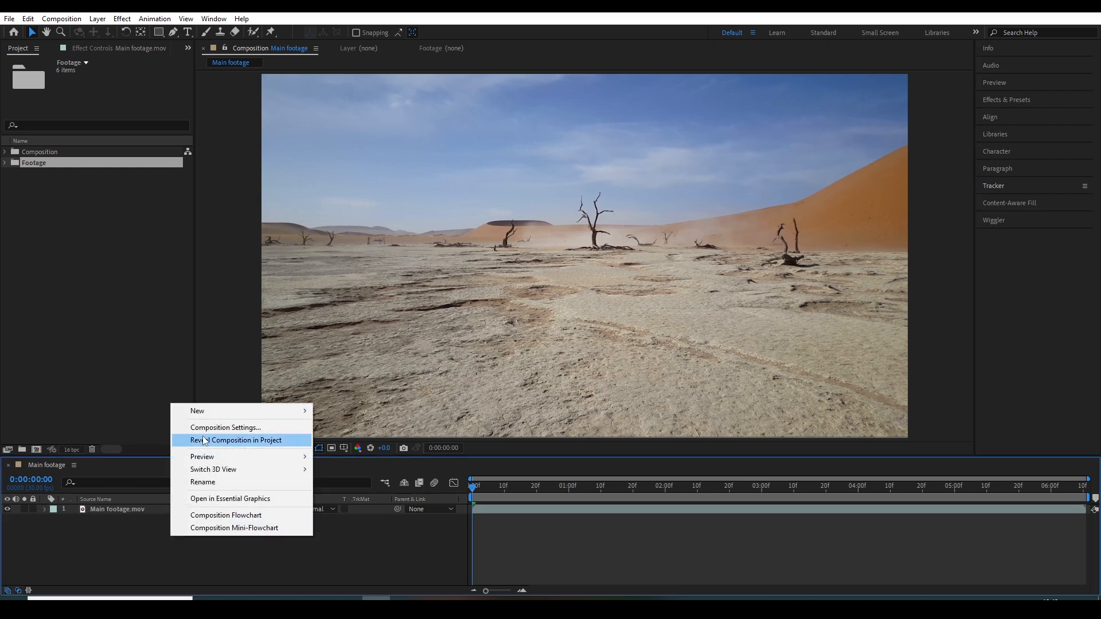
mouse_move(197, 413)
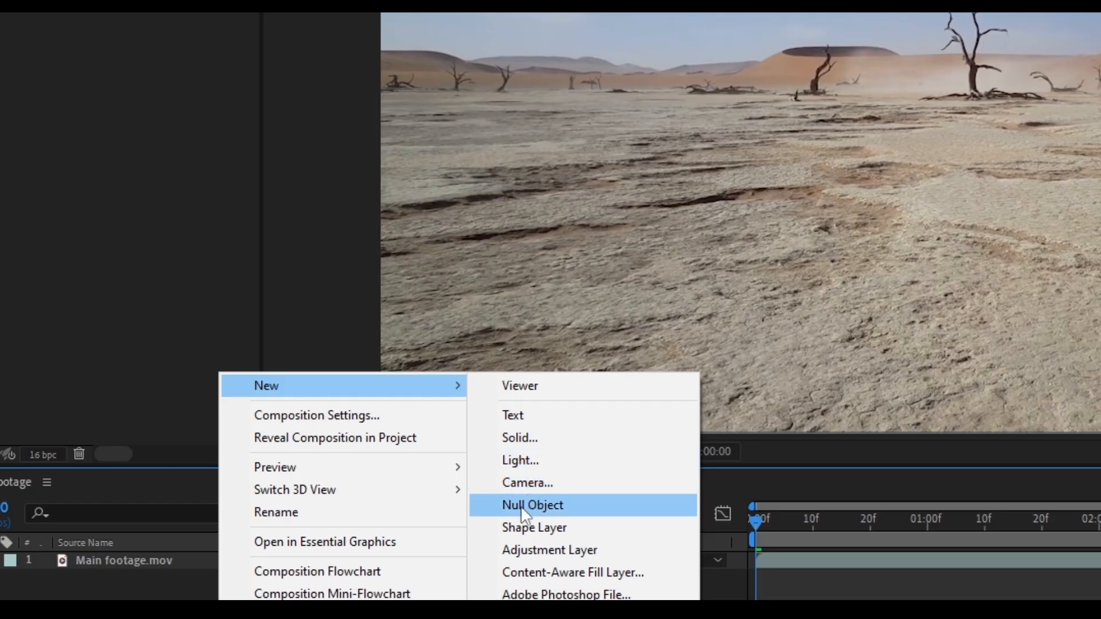
left_click(344, 479)
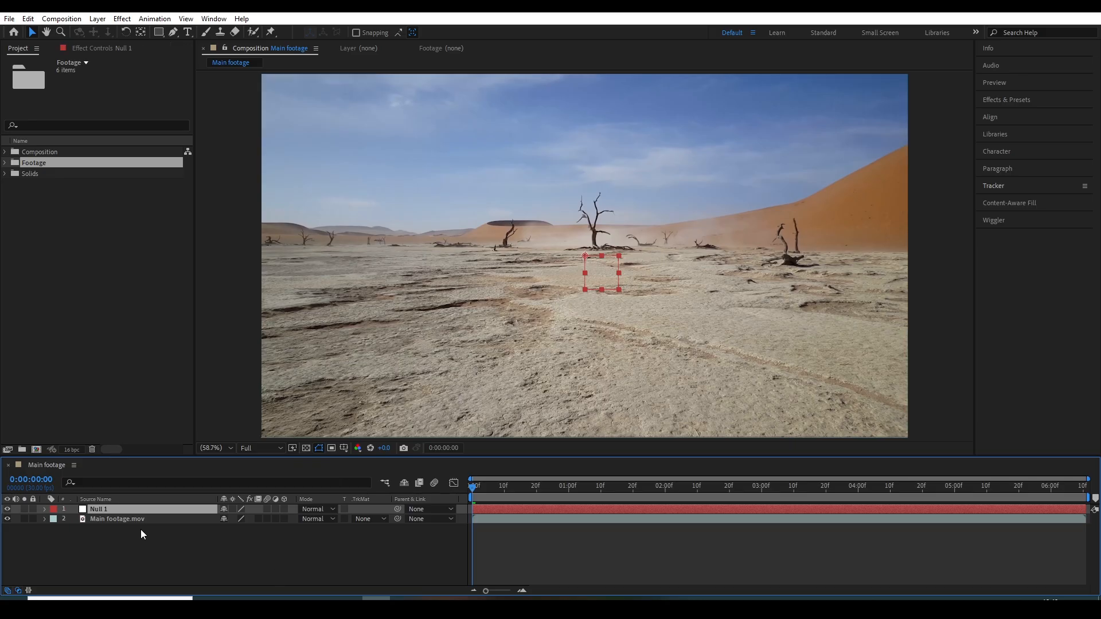
- Start a Track Motion on the Main footage.mov layer
left_click(98, 520)
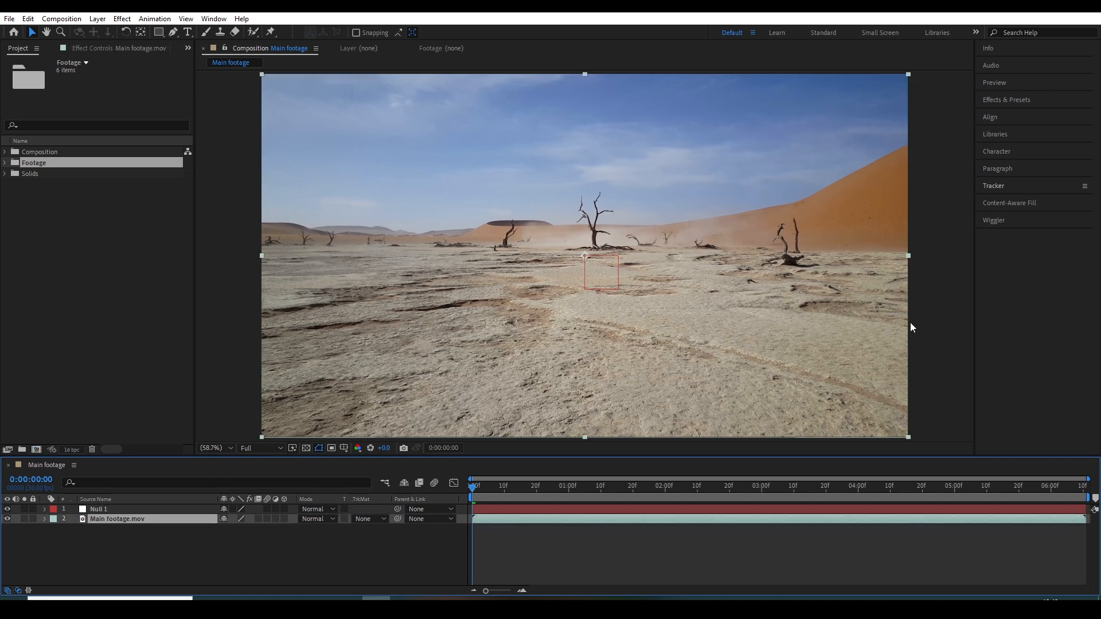
left_click(1000, 186)
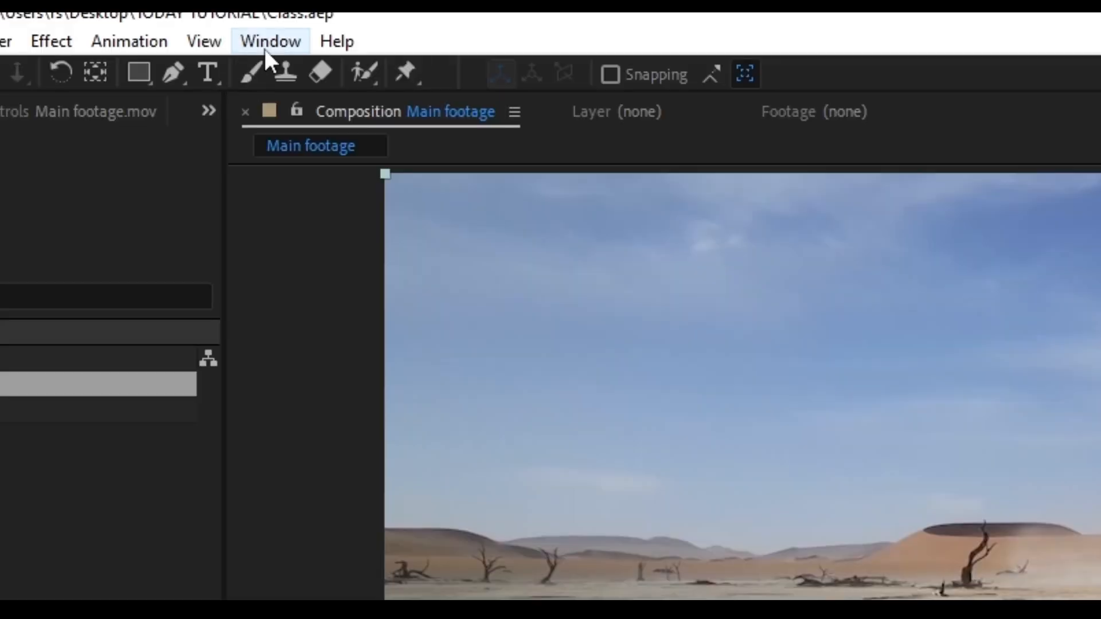
left_click(213, 18)
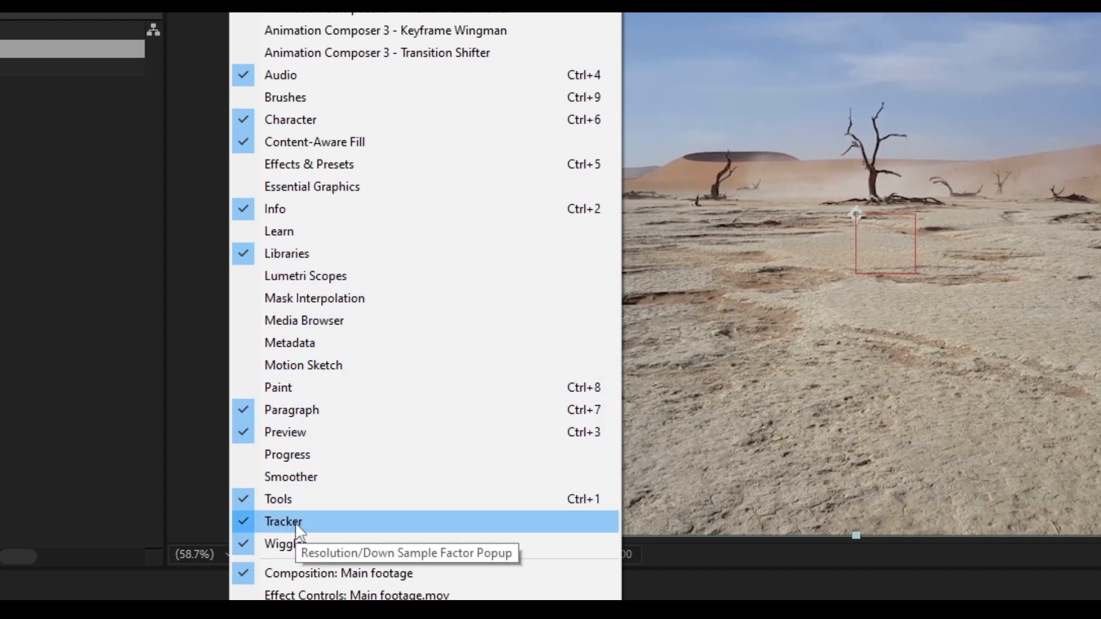
left_click(296, 522)
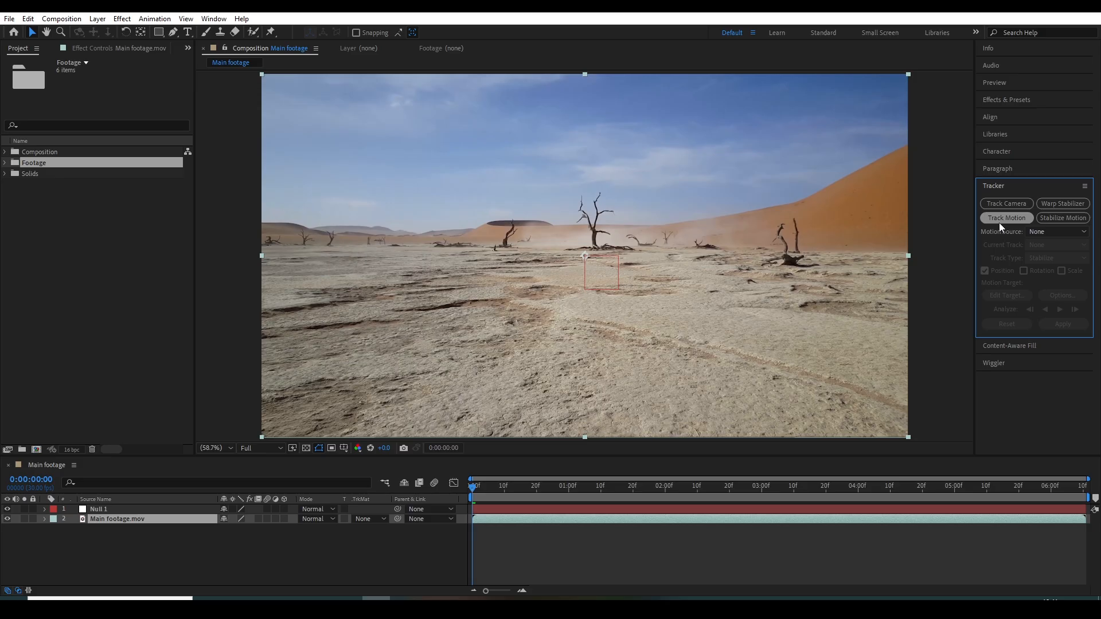
left_click(955, 160)
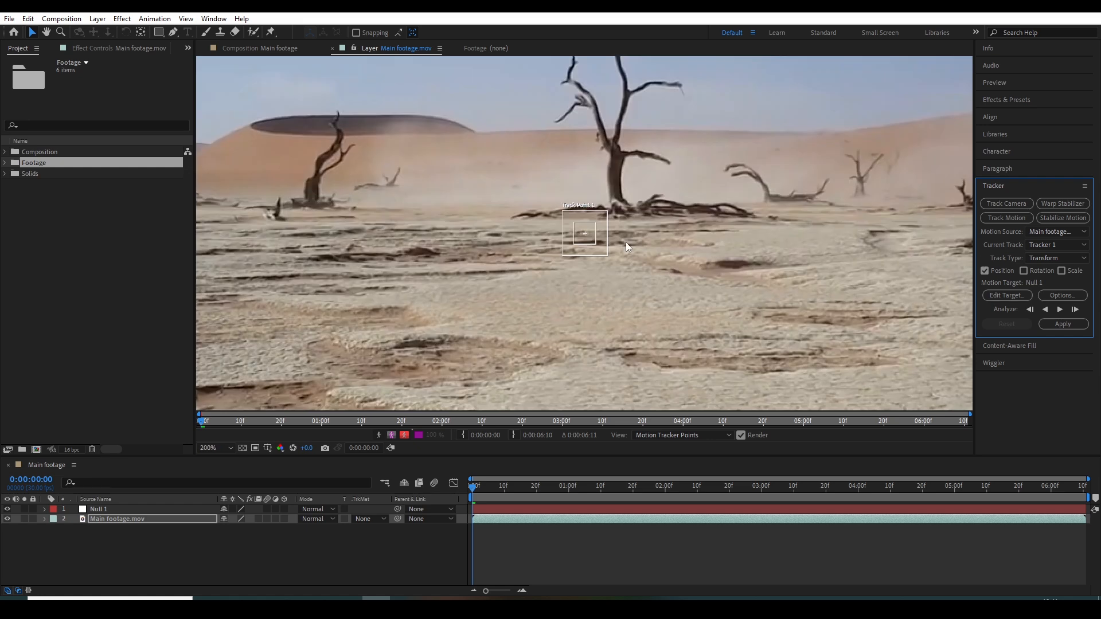
- Place Track Point 1 on the small dark spot in the cracked ground just below and right of the central tree
key("grave")
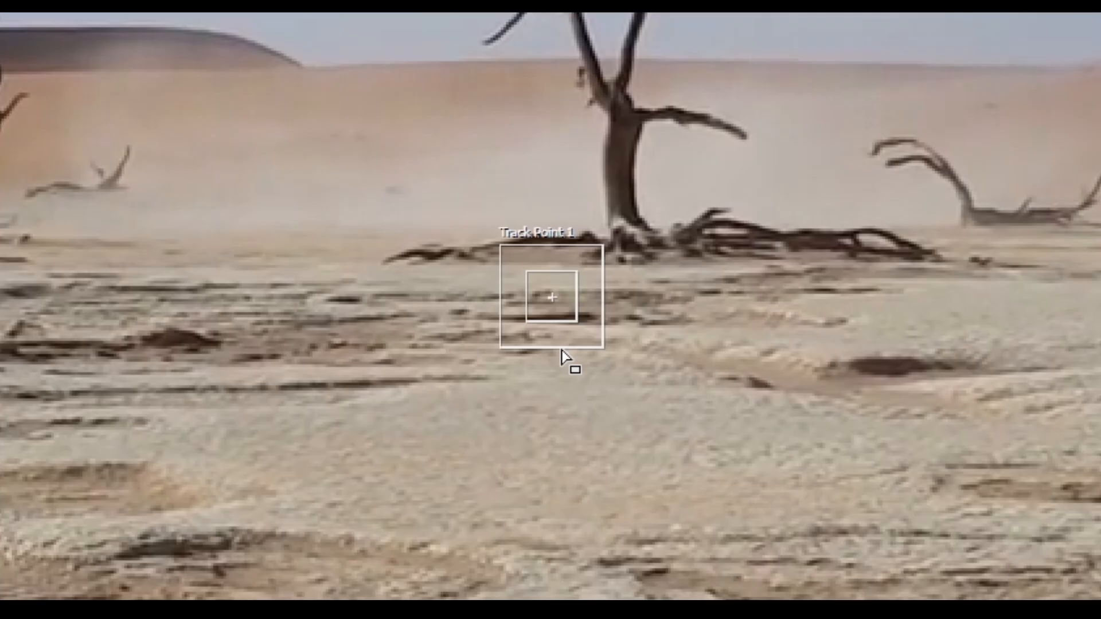
left_click_drag(555, 329, 750, 425)
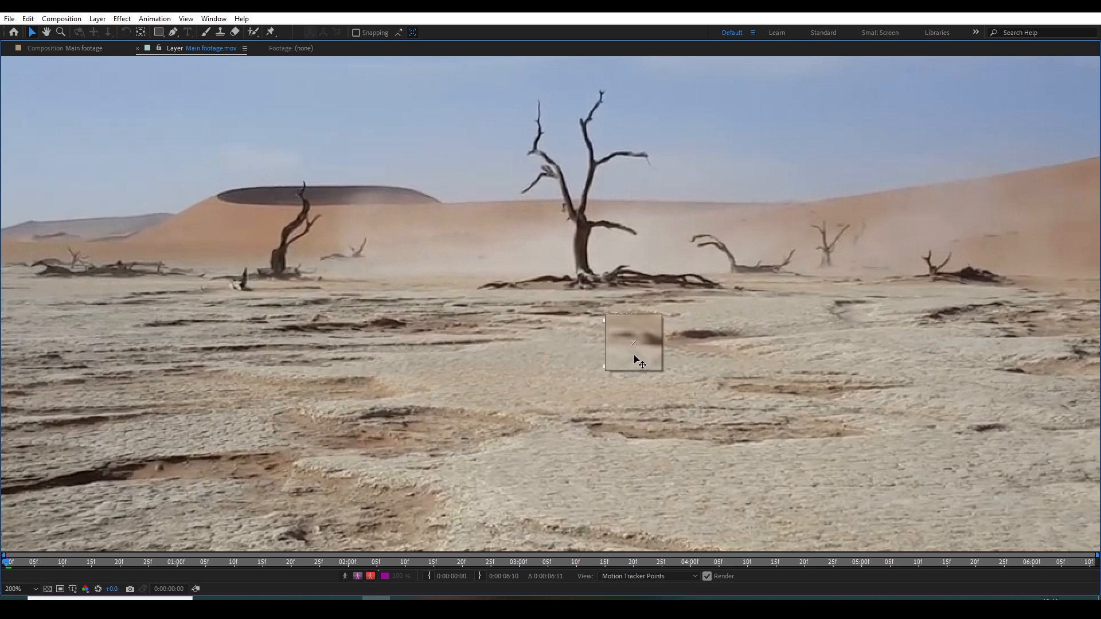
left_click_drag(633, 356, 644, 359)
scroll(668, 361, "up", 2)
left_click_drag(589, 330, 569, 334)
scroll(645, 269, "down", 1)
key("grave")
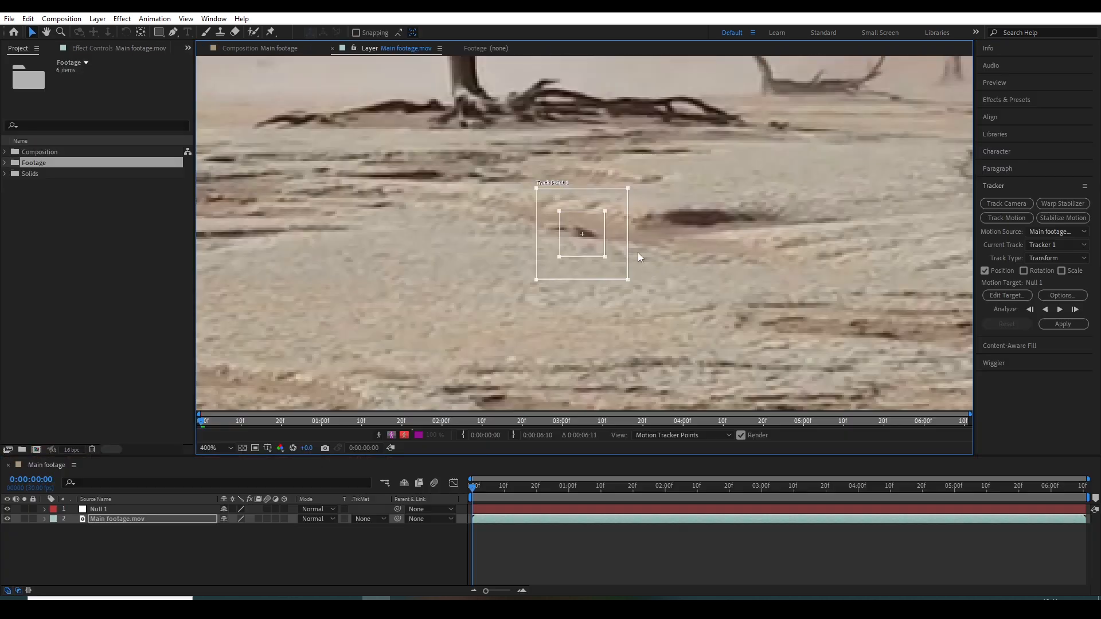
scroll(643, 272, "down", 1)
- Analyze the track forward through the clip and apply its X and Y motion to Null 1
left_click(1059, 310)
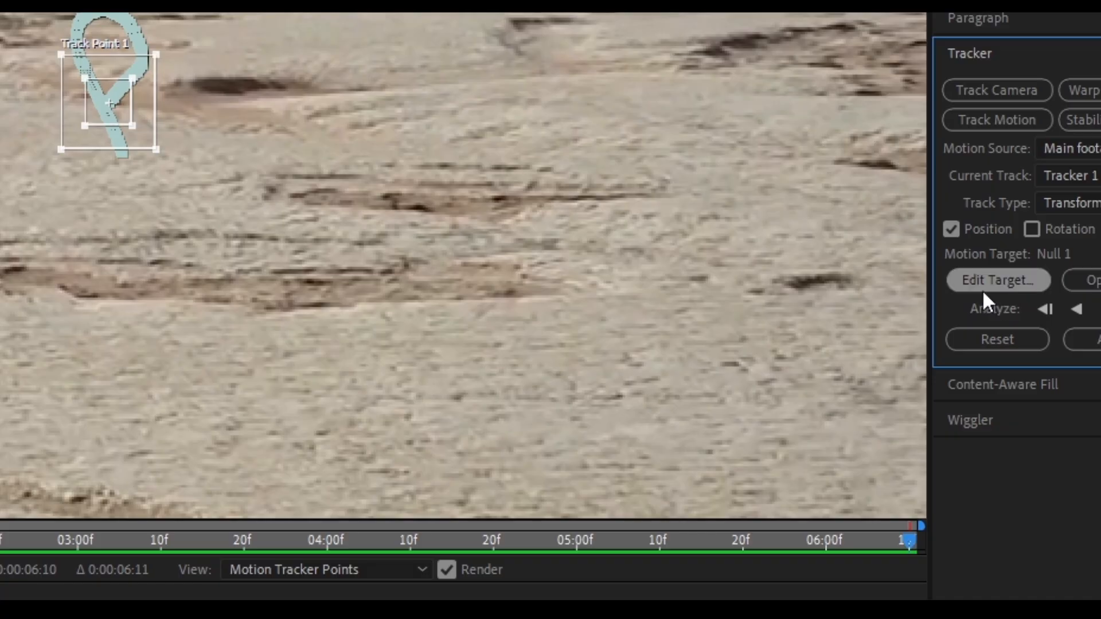
left_click(996, 281)
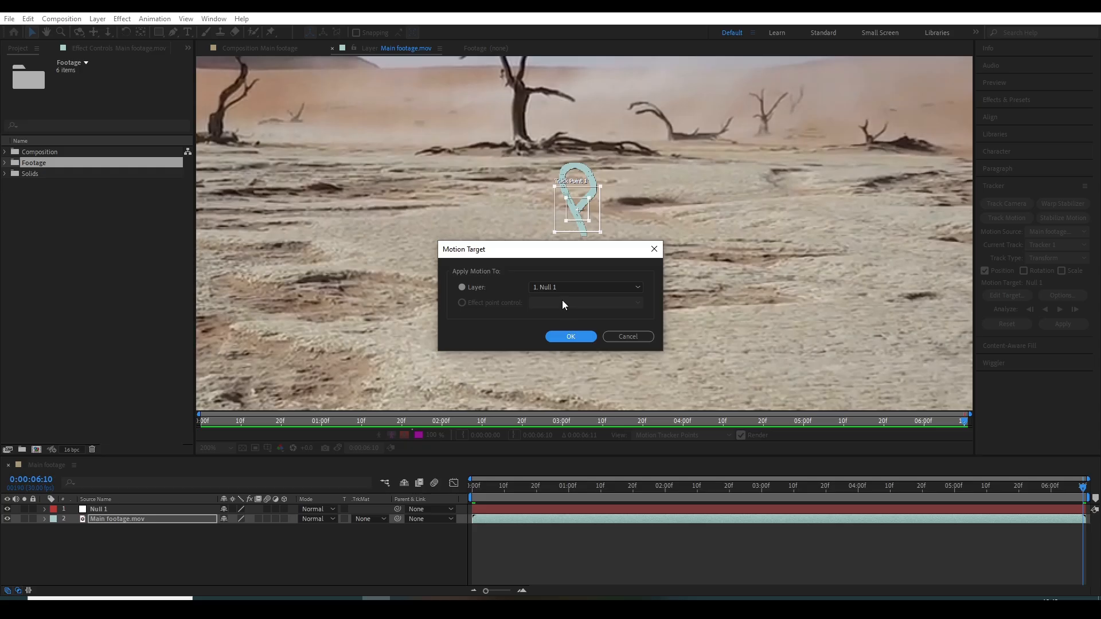
left_click(313, 263)
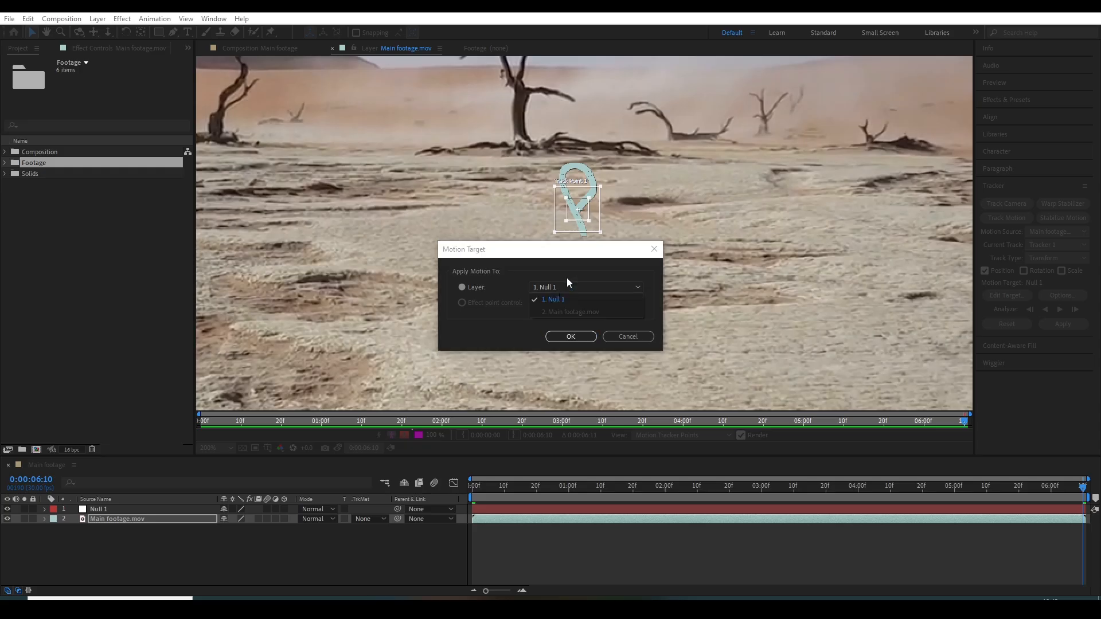
left_click(574, 337)
left_click(1059, 327)
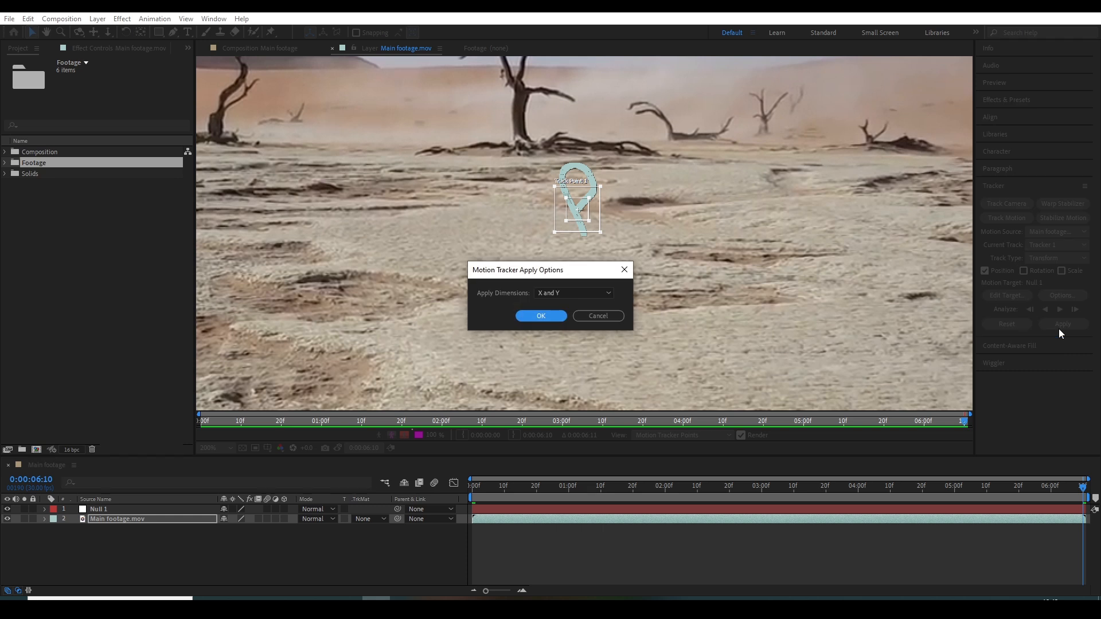
left_click(544, 317)
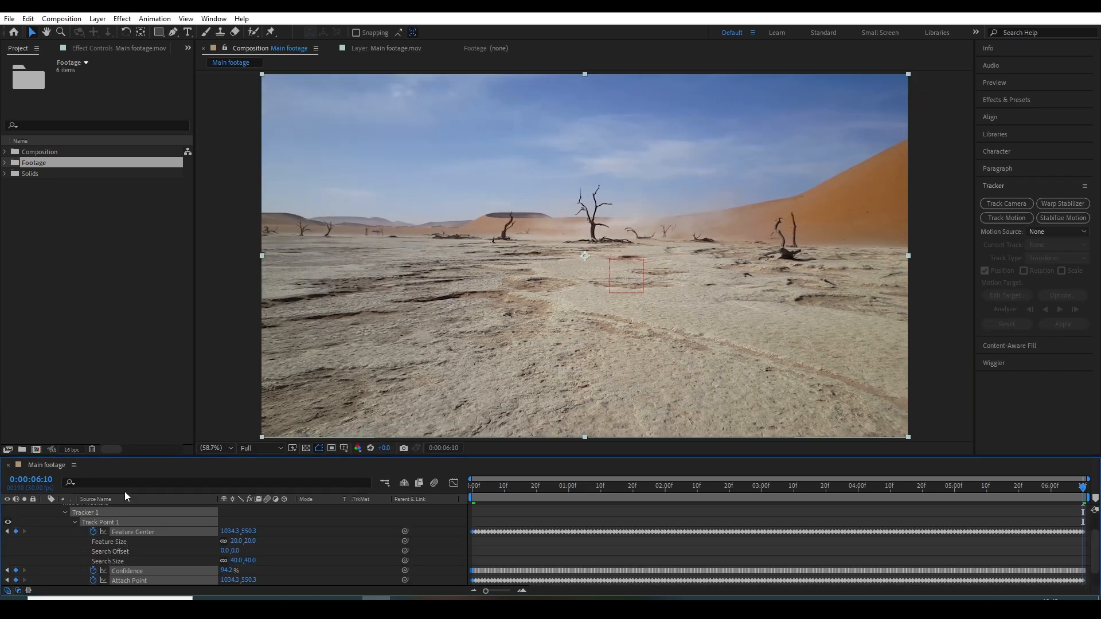
- Reveal Null 1's position keyframes and scrub through the timeline to check how it follows the ground
scroll(129, 531, "up", 2)
left_click(109, 509)
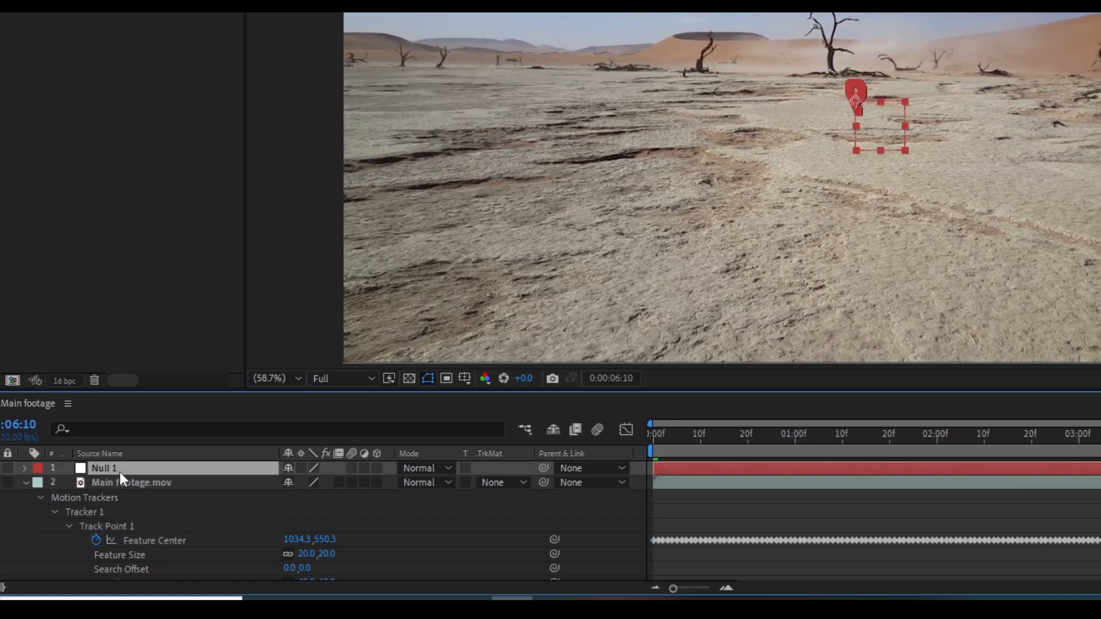
key("p")
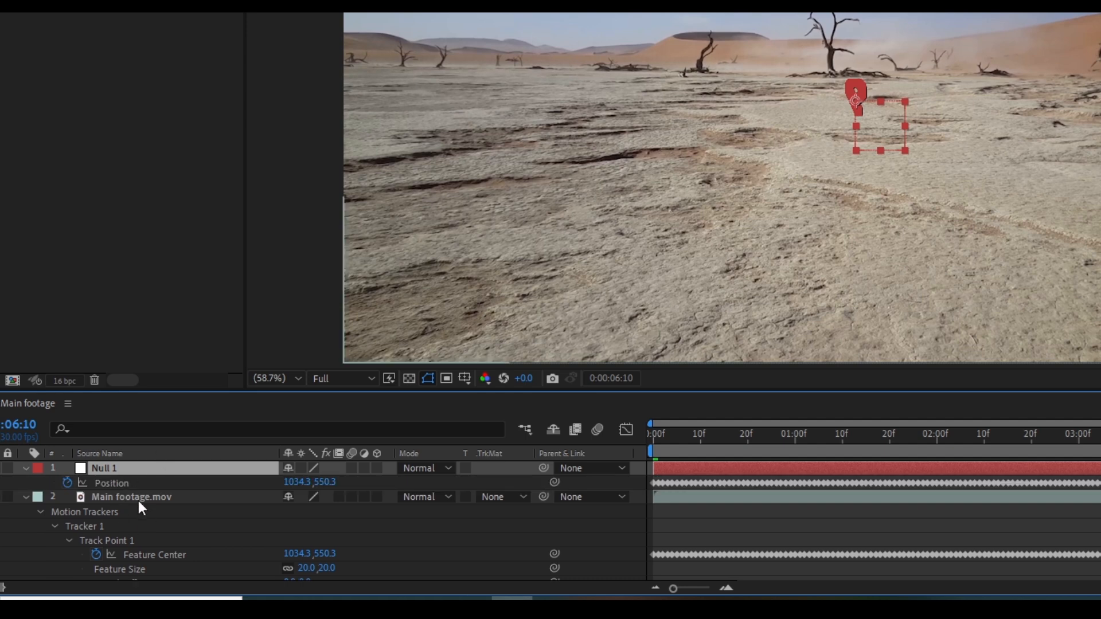
left_click_drag(641, 452, 769, 453)
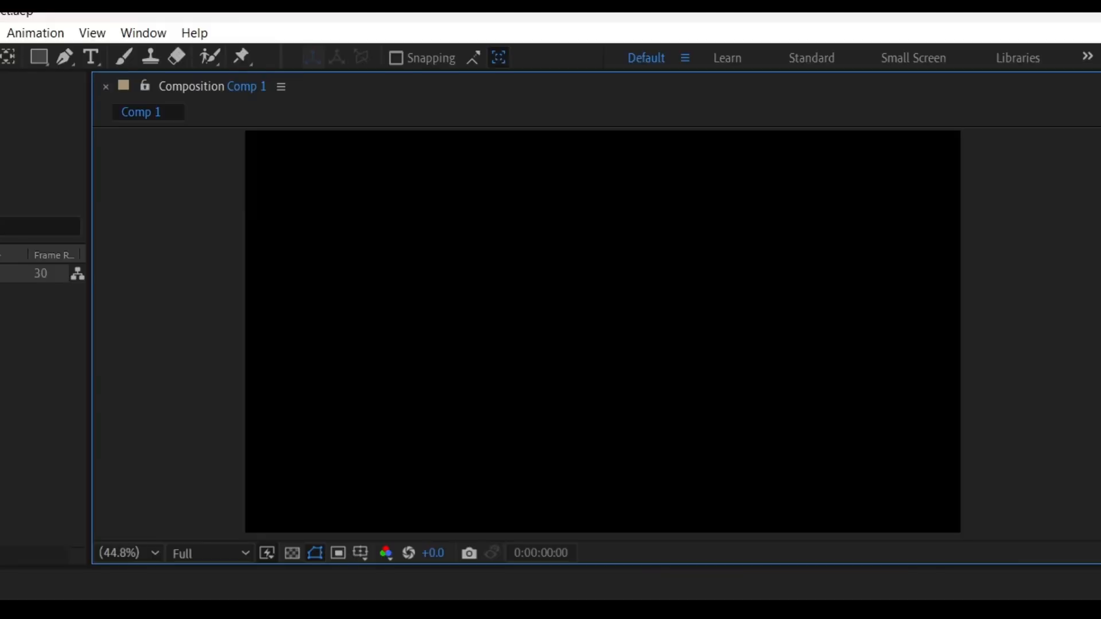
- Open AEJuice Pack Manager 4 and look through its Purchased and Free pack collections
left_click(143, 33)
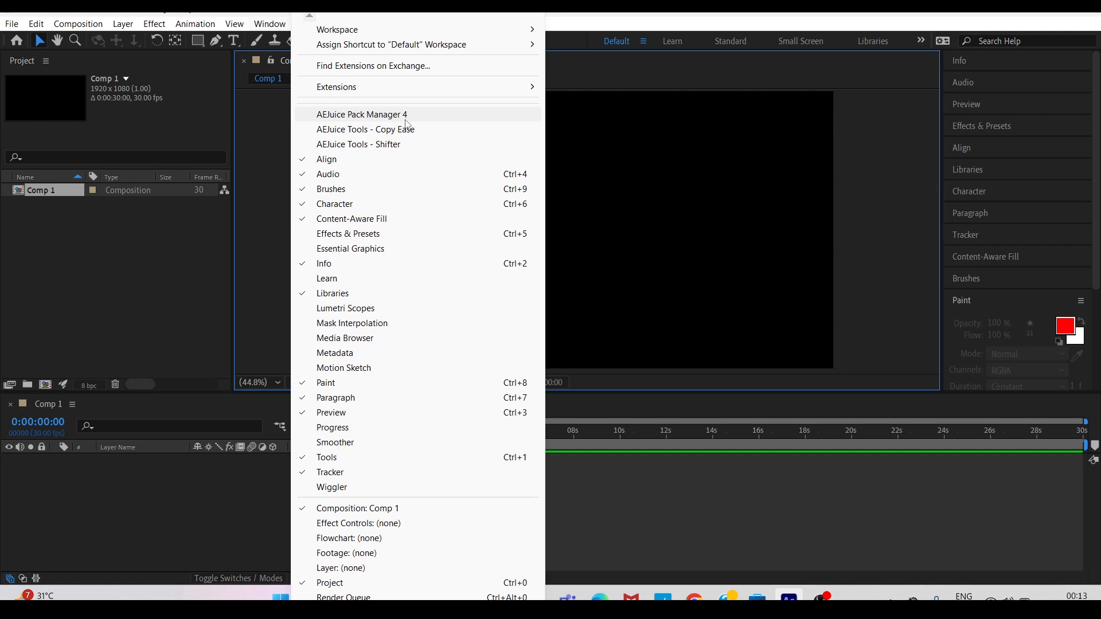
left_click(405, 118)
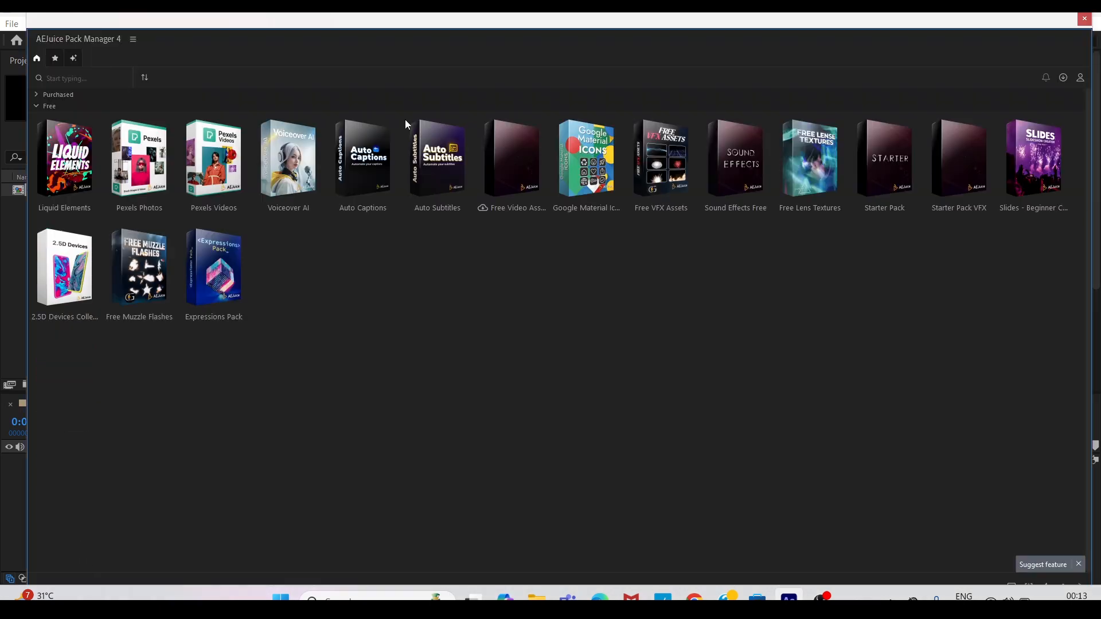
left_click(38, 109)
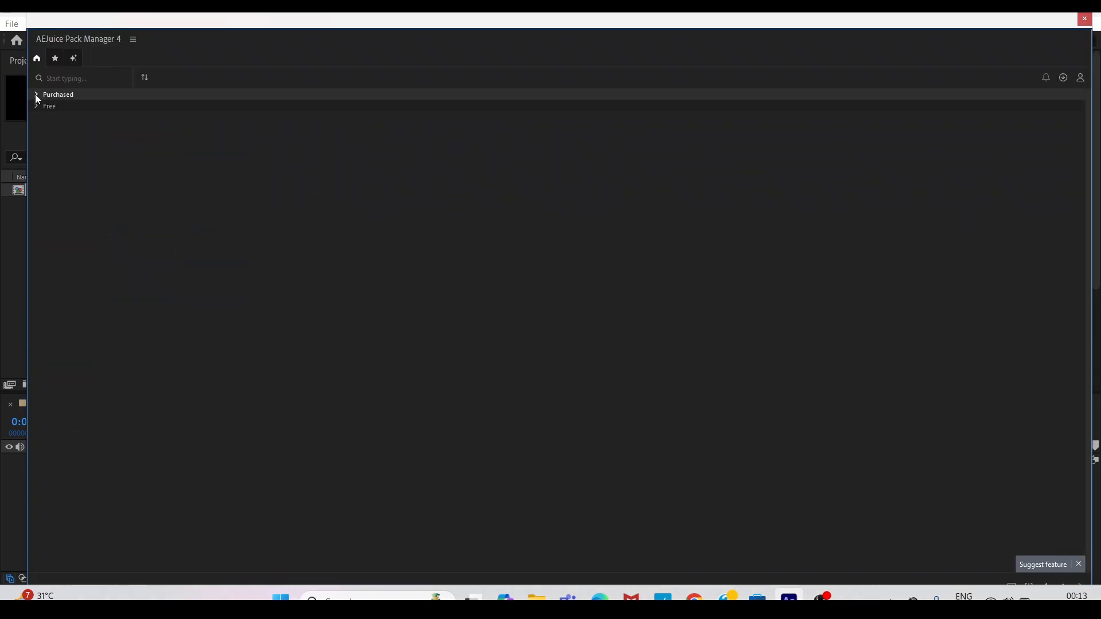
left_click(35, 95)
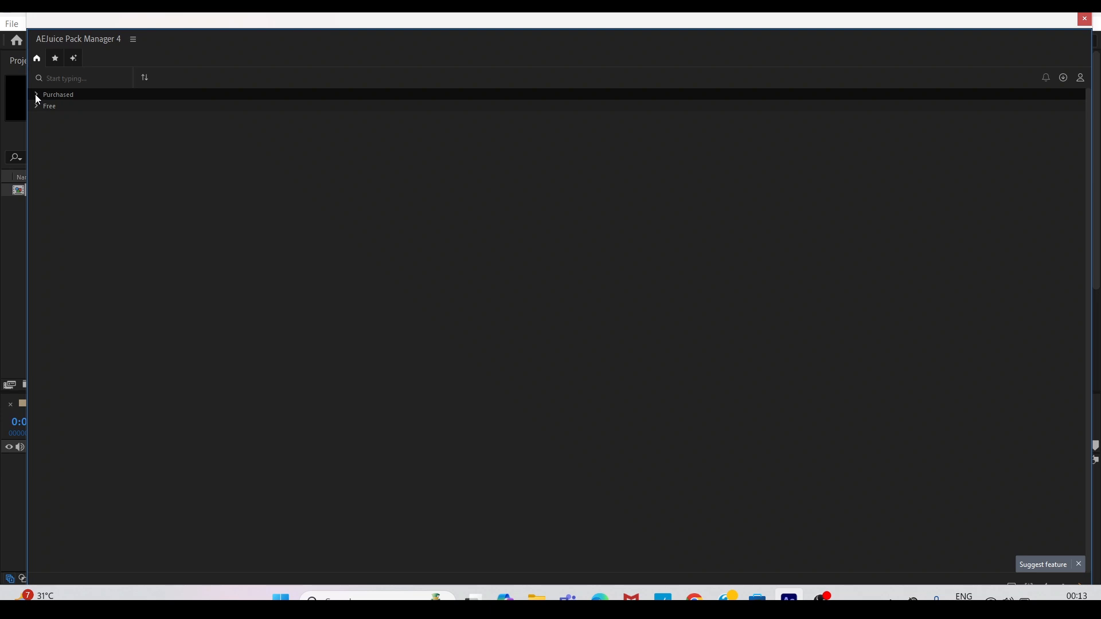
left_click(37, 95)
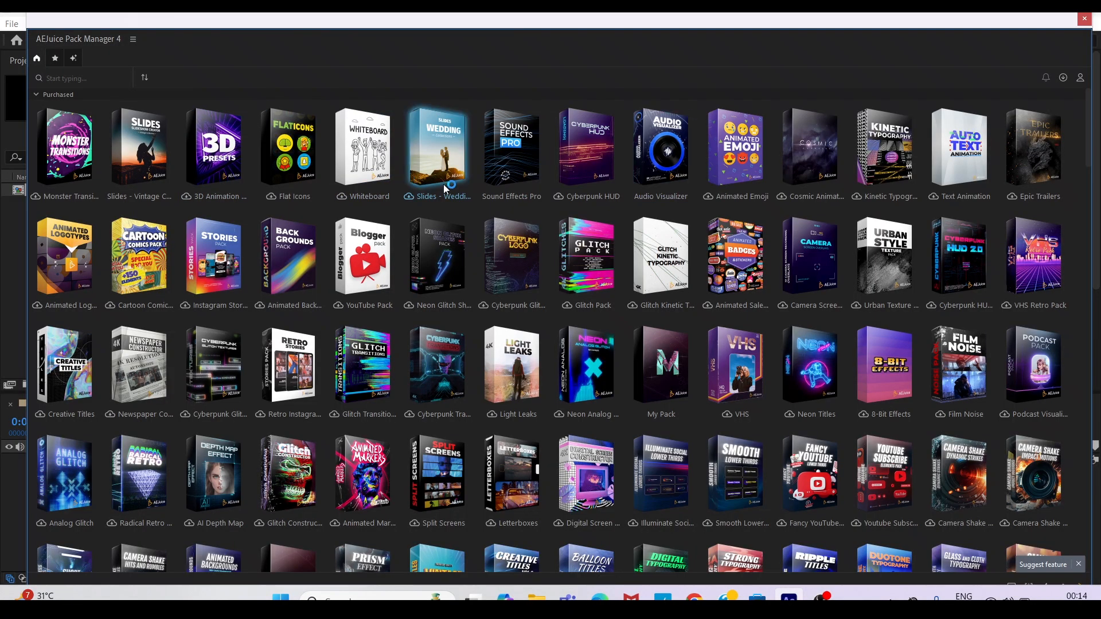
left_click(36, 97)
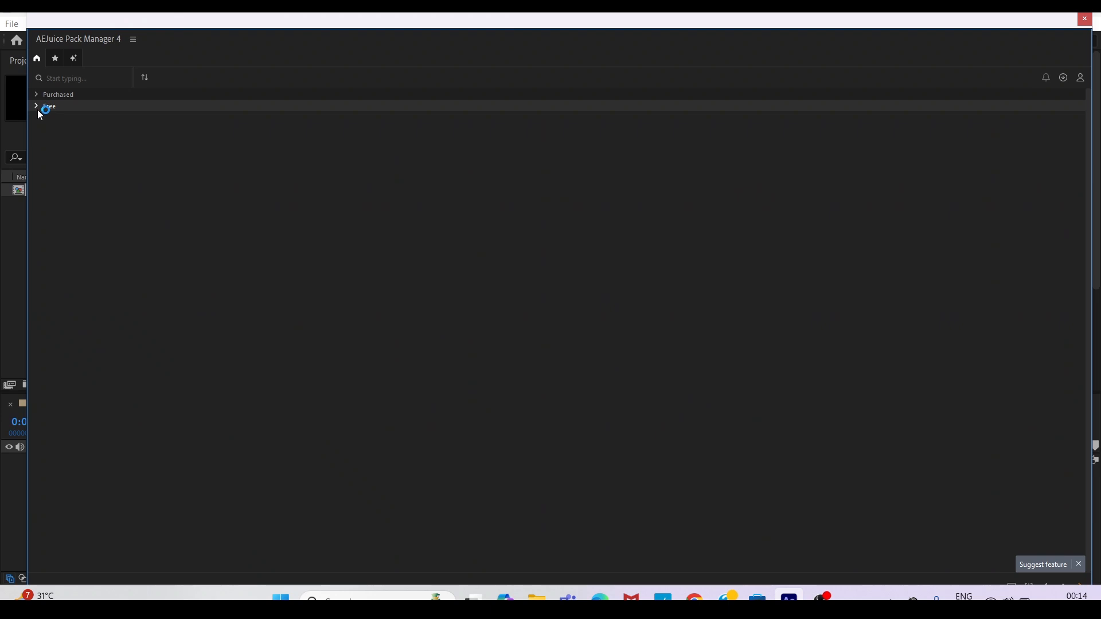
left_click(37, 107)
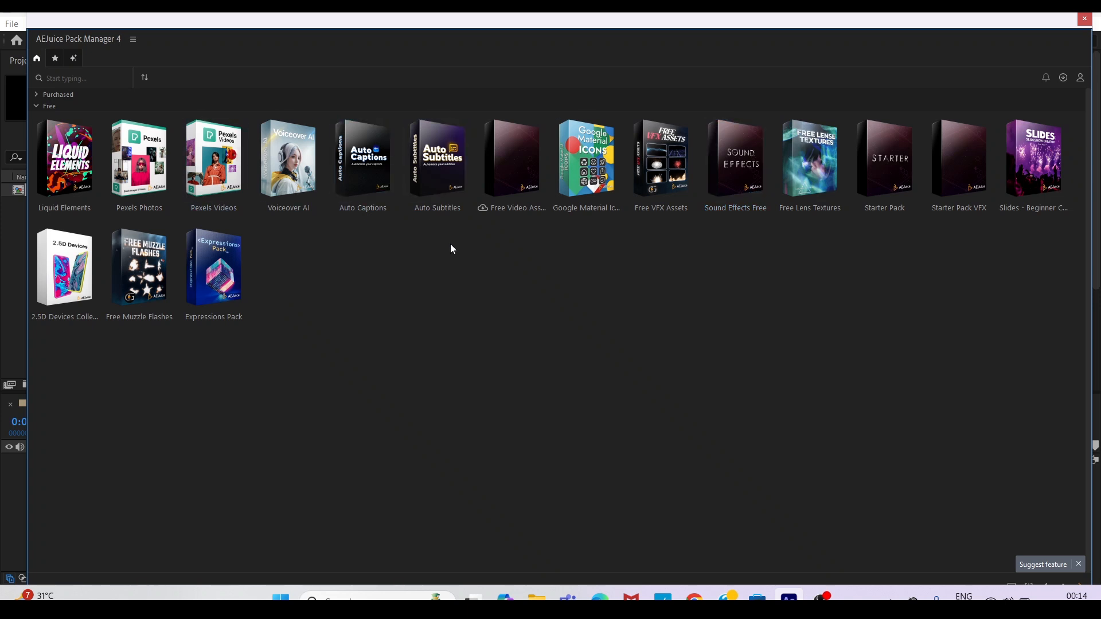
- Search the purchased packs for "big" and open the Big Impact pack
left_click(58, 94)
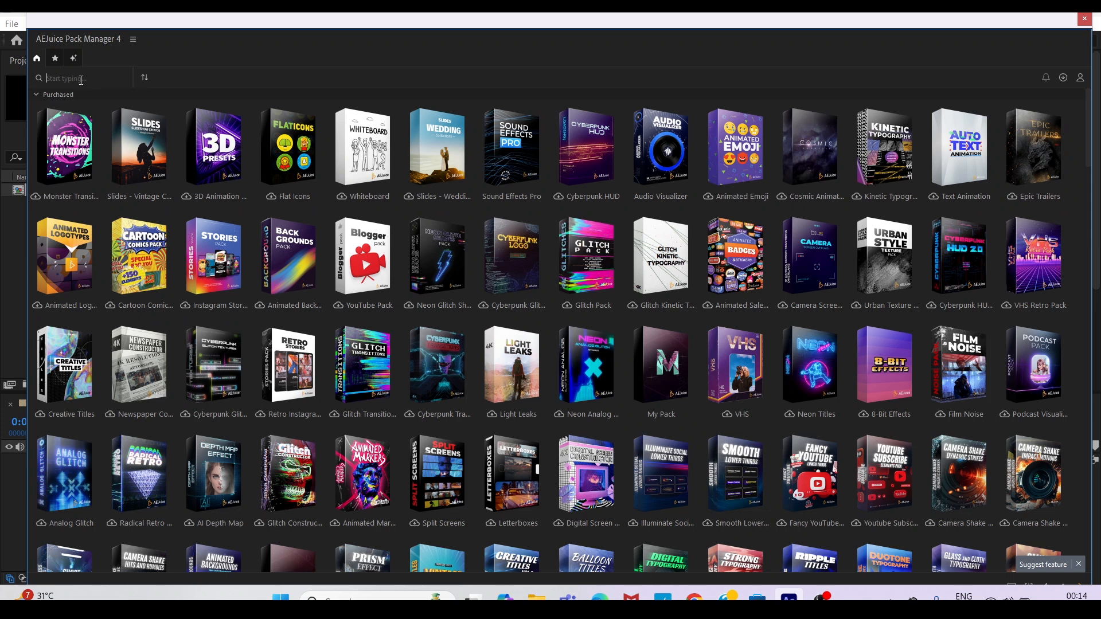
type("bi")
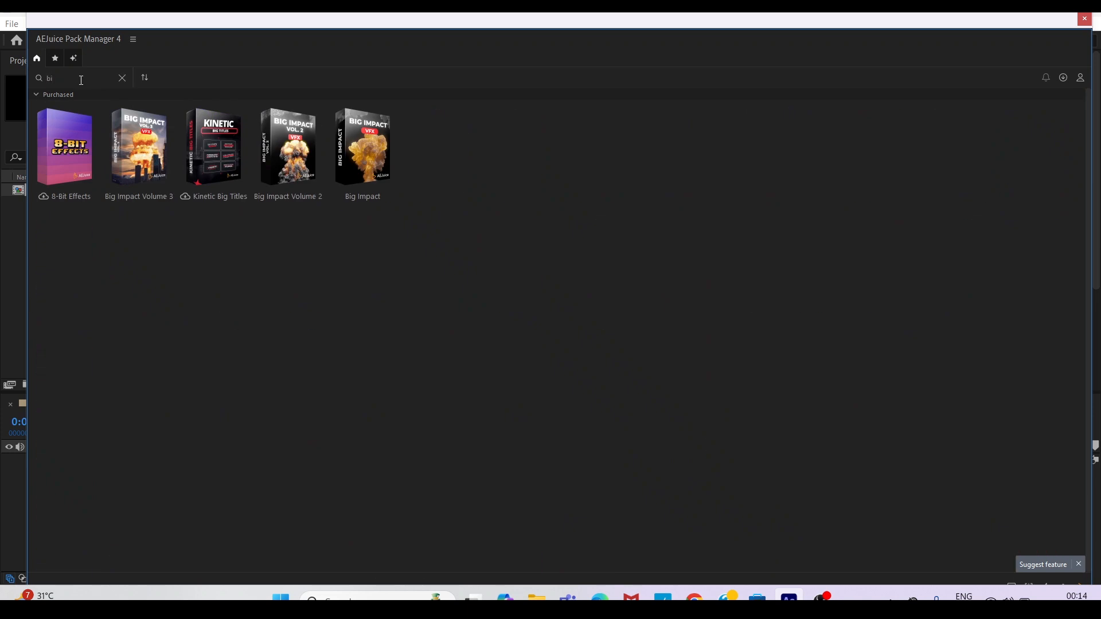
type("g")
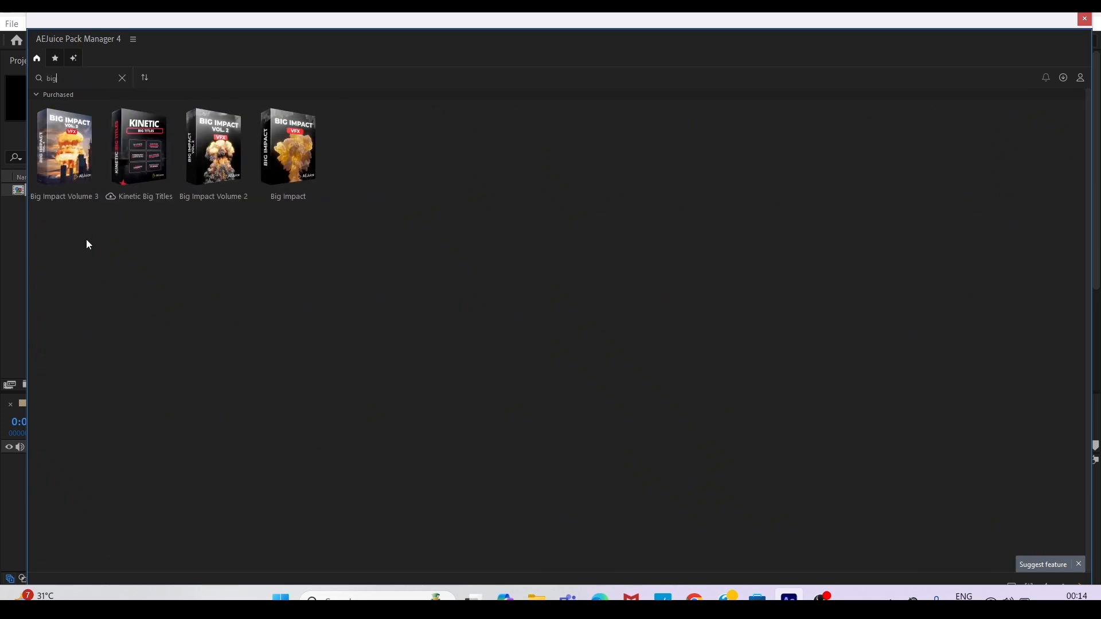
left_click(276, 172)
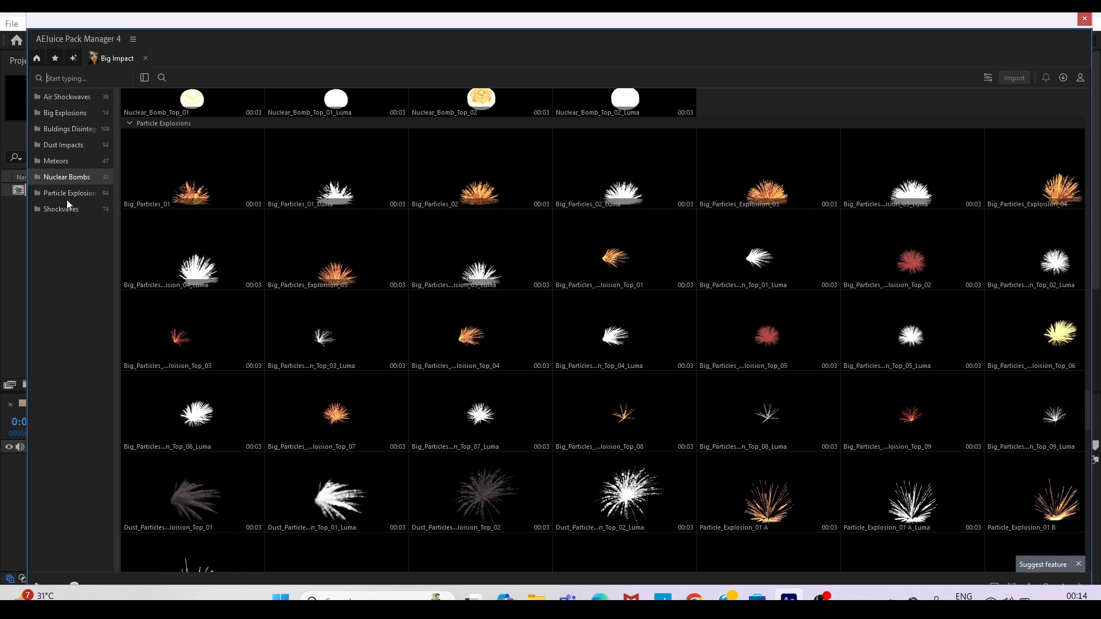
- Browse the Air Shockwaves, Big Explosions and Buldings Disintegrations categories of the Big Impact pack
left_click(77, 98)
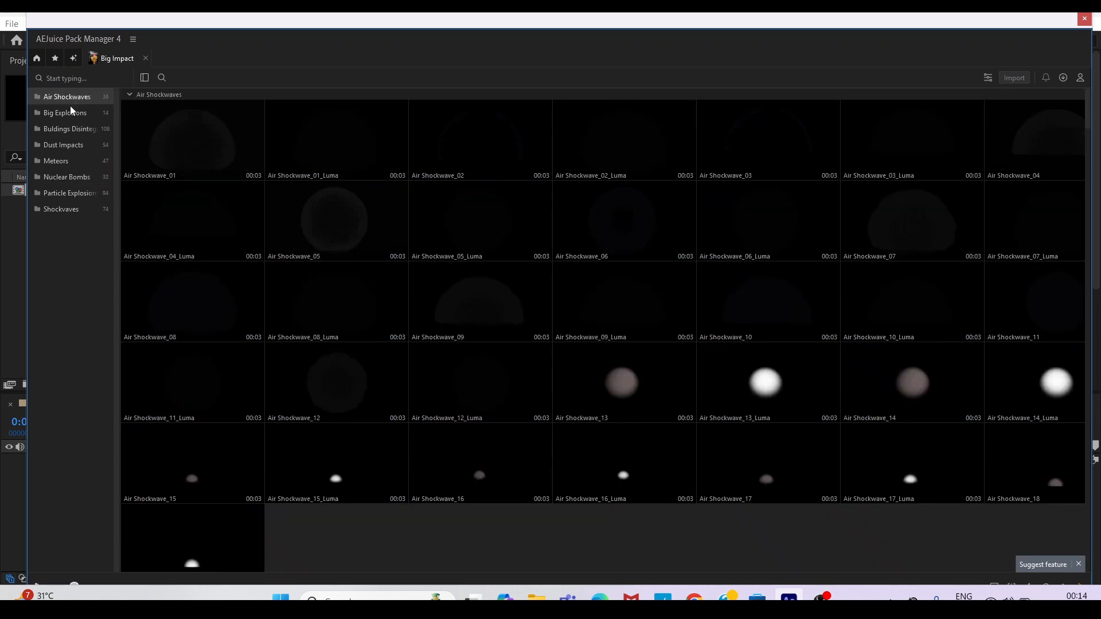
left_click(70, 111)
left_click(76, 128)
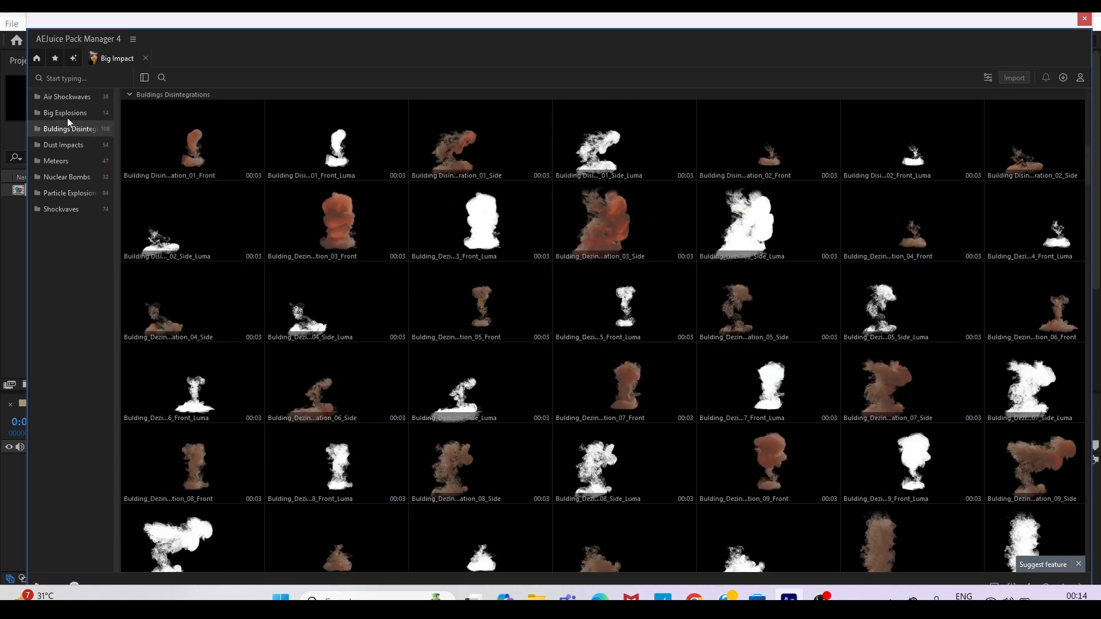
left_click(64, 96)
left_click(61, 110)
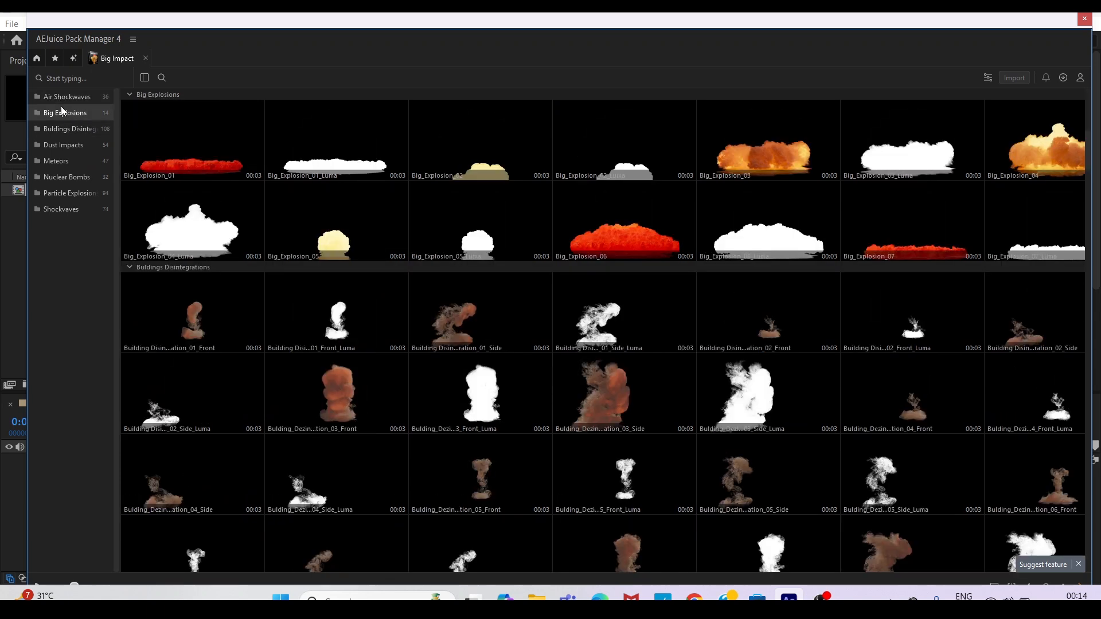
mouse_move(358, 217)
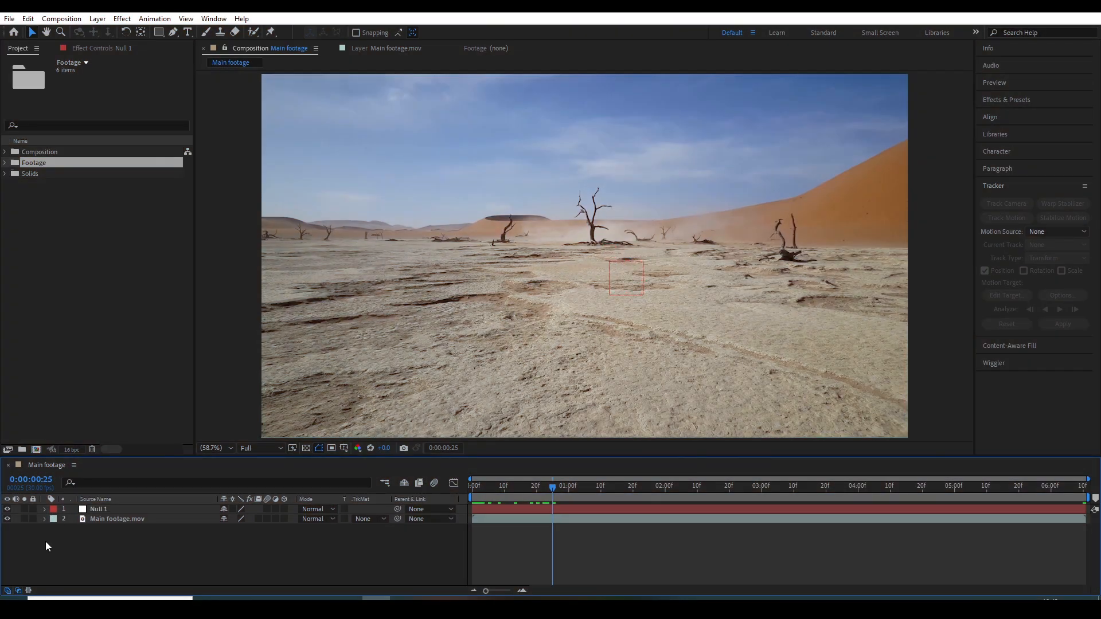
- Add 1. Explosion.mov from the Footage folder to the Main footage composition as the top layer above Null 1
left_click(5, 163)
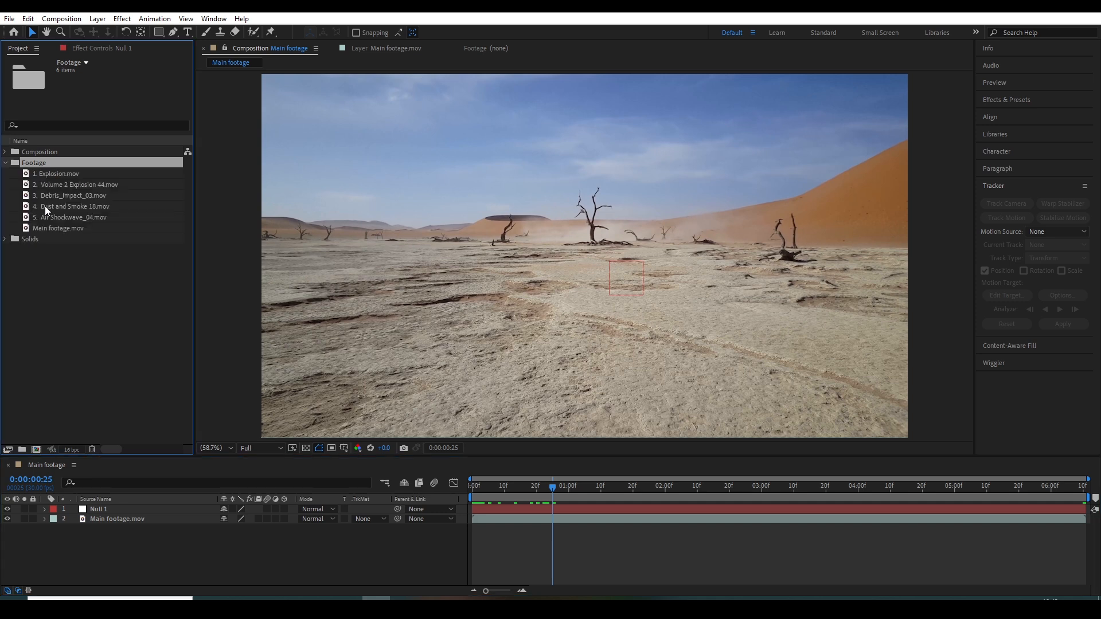
left_click_drag(43, 173, 109, 508)
left_click_drag(552, 457, 552, 441)
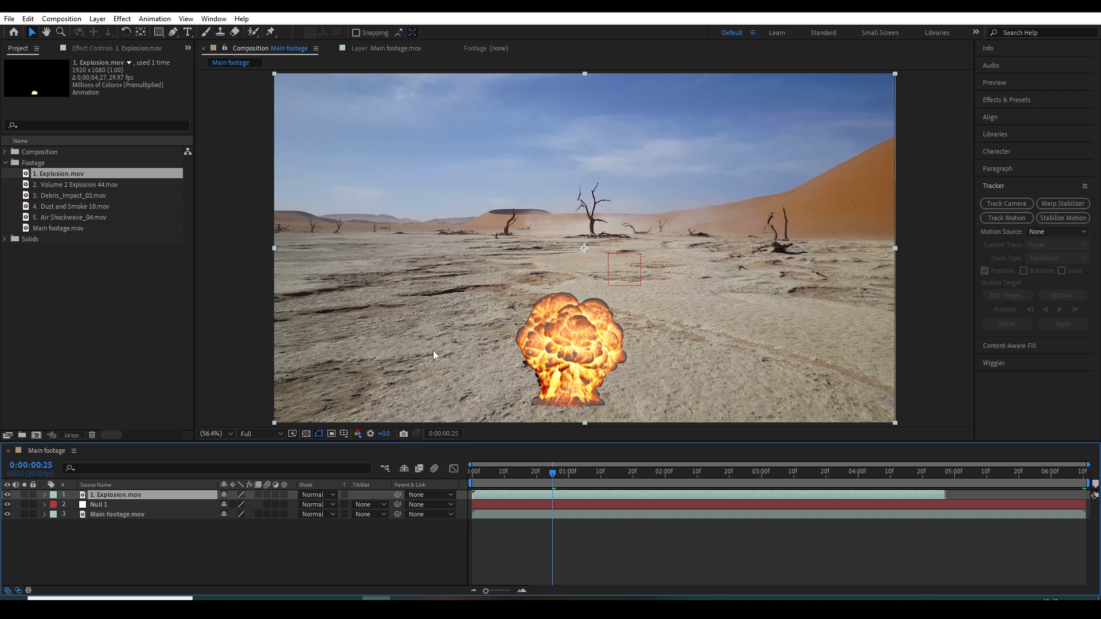
left_click(611, 532)
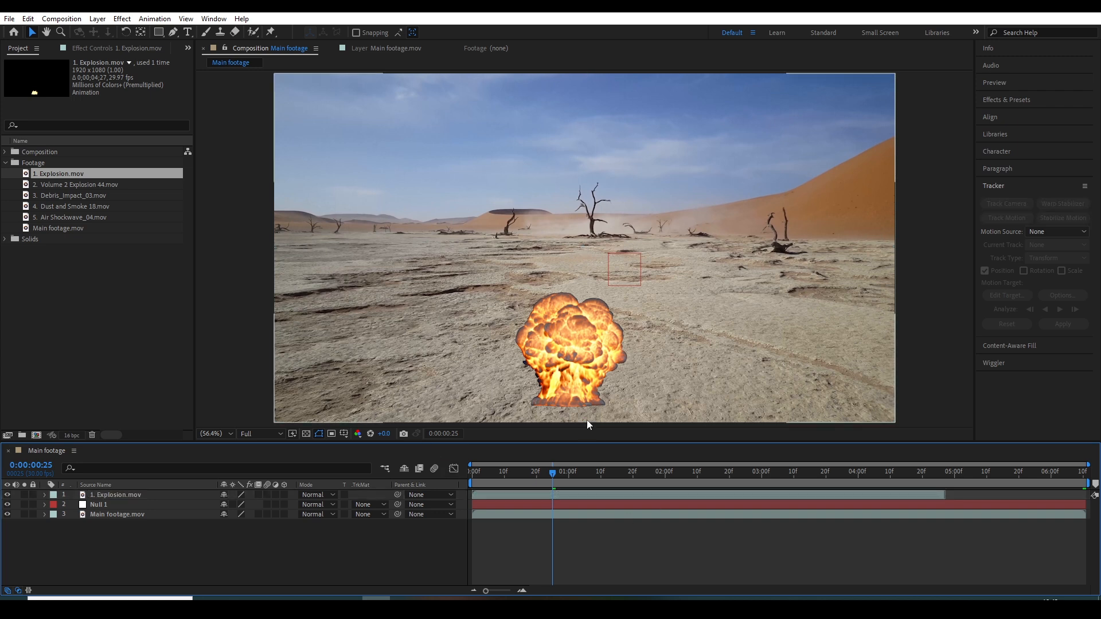
- Show the rulers and place a horizontal guide across the ground just below the distant dead trees
key("ctrl+r")
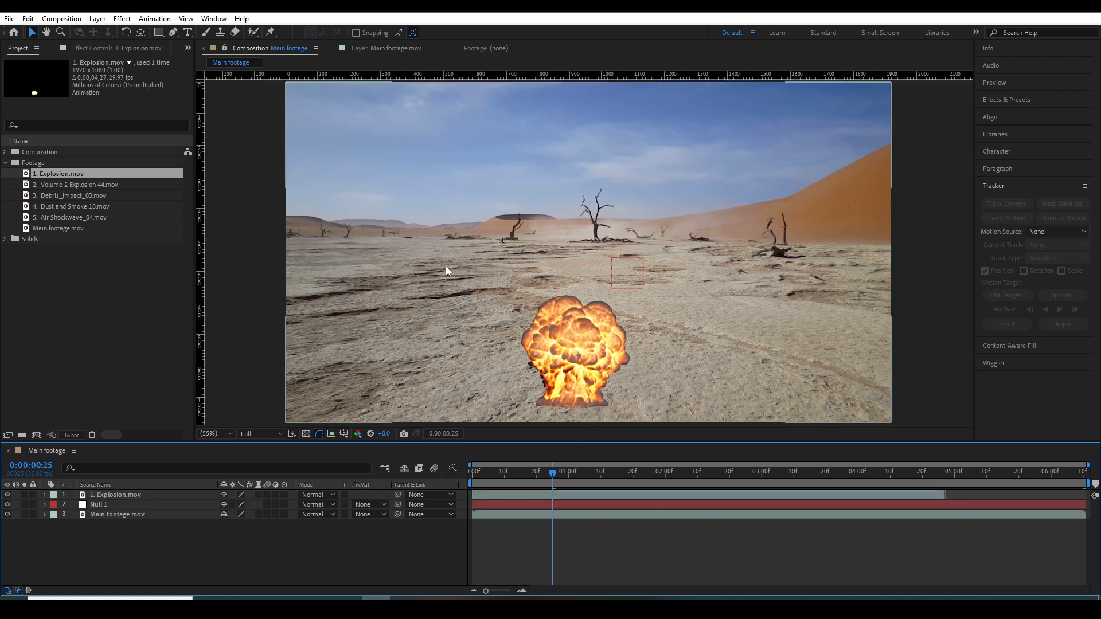
left_click_drag(435, 75, 462, 258)
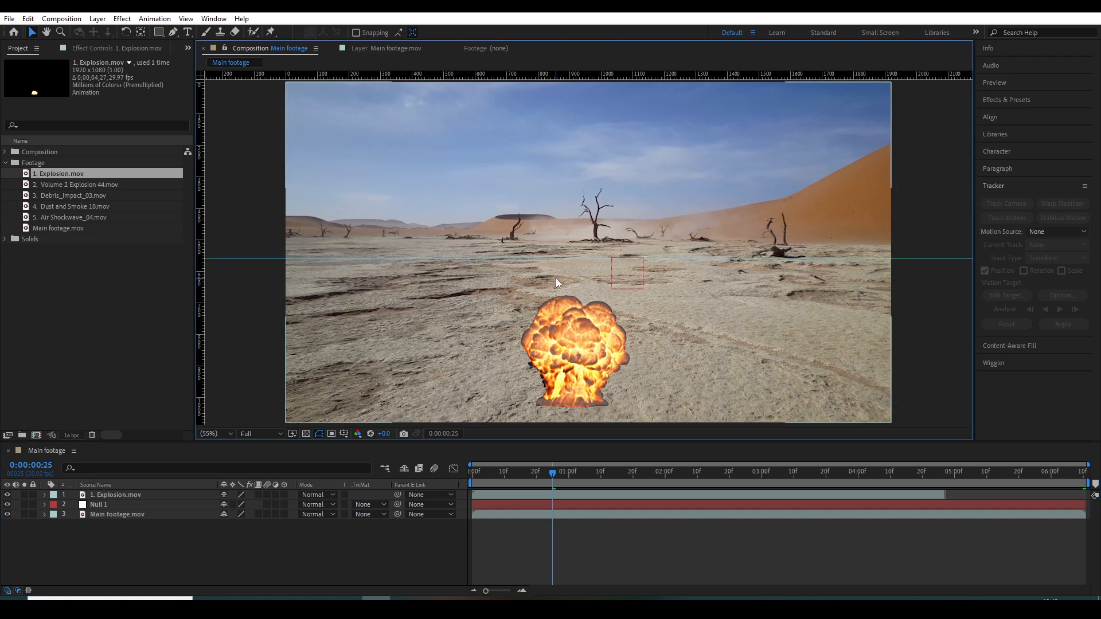
scroll(586, 253, "up", 1)
scroll(586, 252, "up", 1)
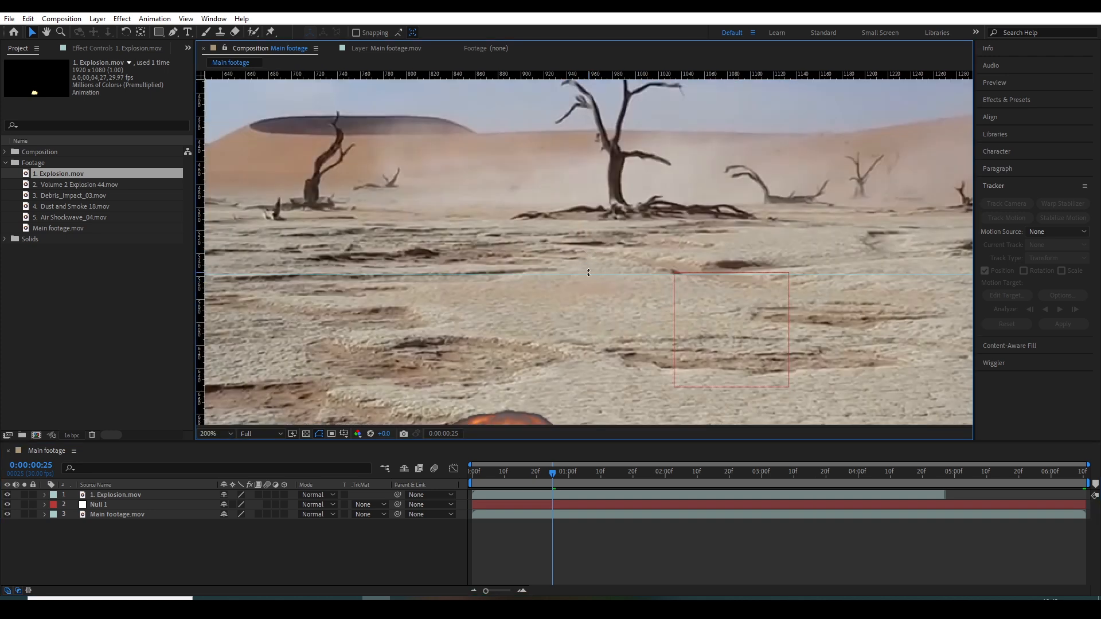
scroll(585, 241, "down", 1)
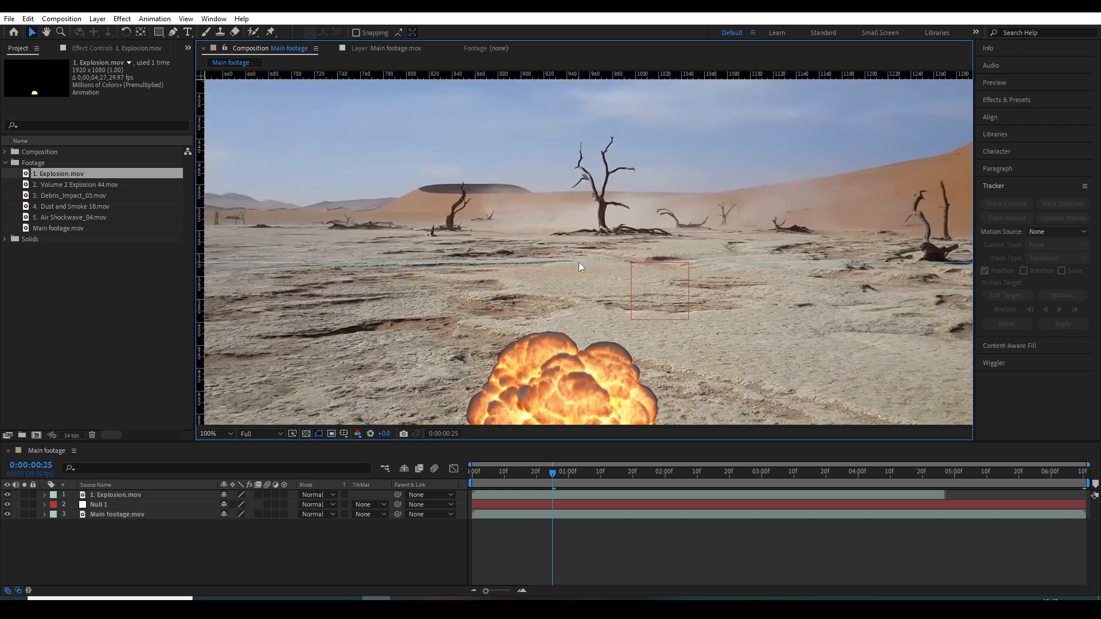
scroll(578, 262, "up", 1)
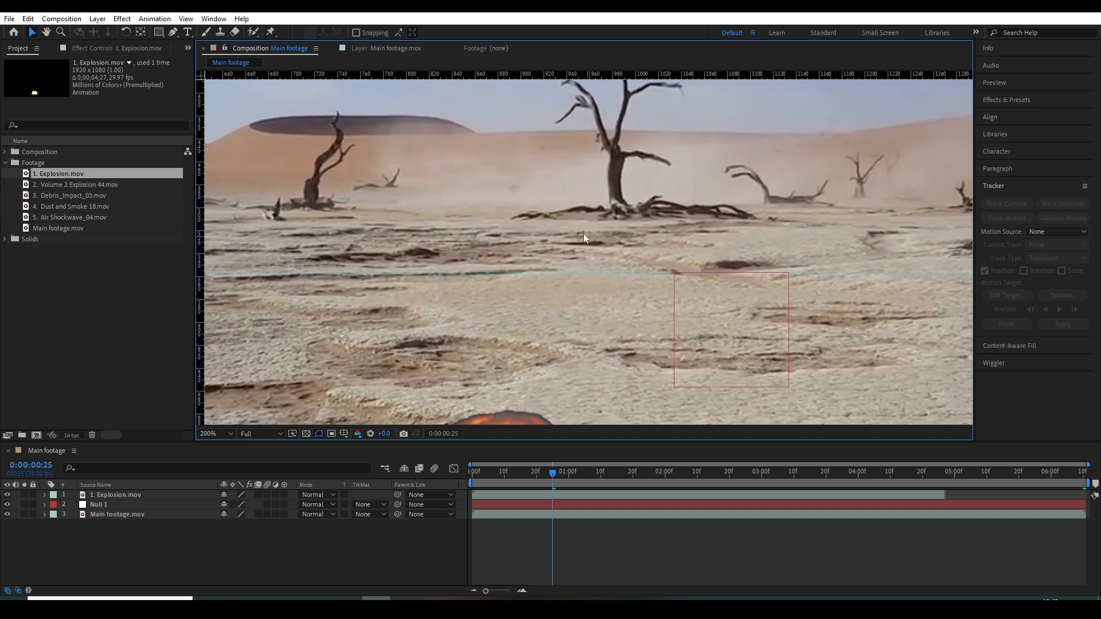
scroll(590, 239, "down", 1)
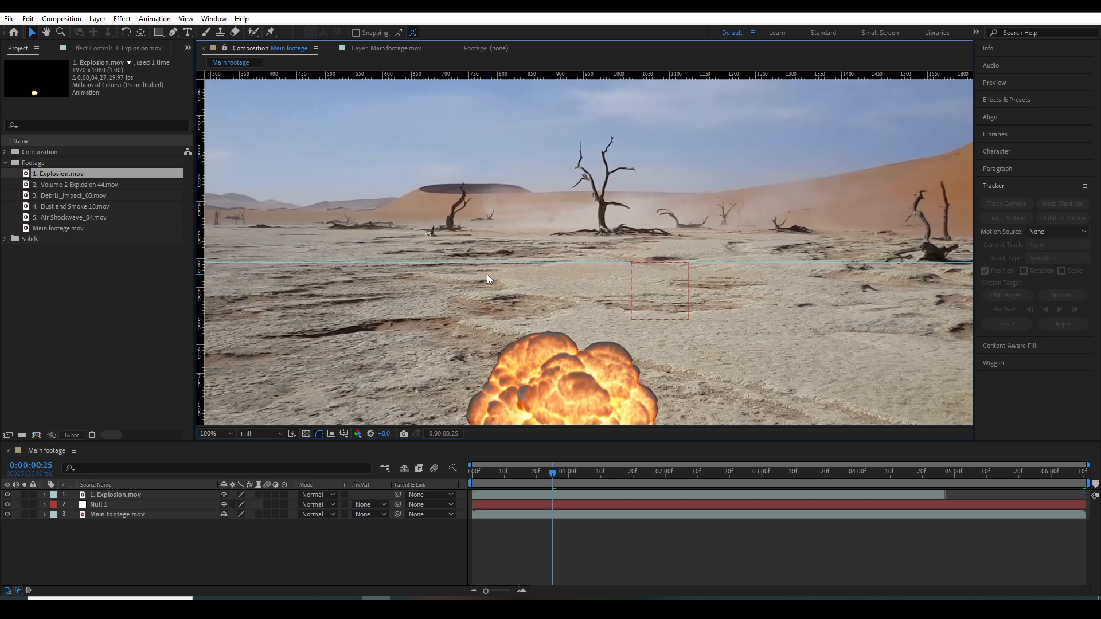
- Move the 1. Explosion.mov layer roughly upward on the desert ground, bringing it closer to the horizontal guide
scroll(487, 274, "down", 3)
key("space")
left_click_drag(583, 310, 581, 281)
scroll(581, 280, "up", 2)
left_click(118, 494)
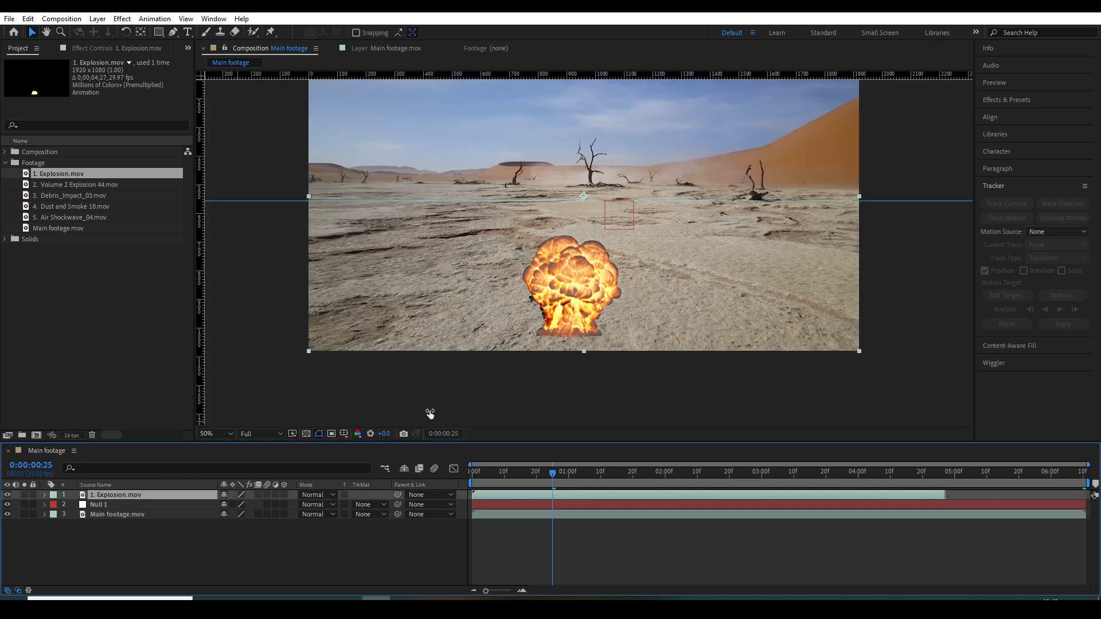
left_click_drag(583, 270, 578, 228)
left_click_drag(578, 153, 592, 143)
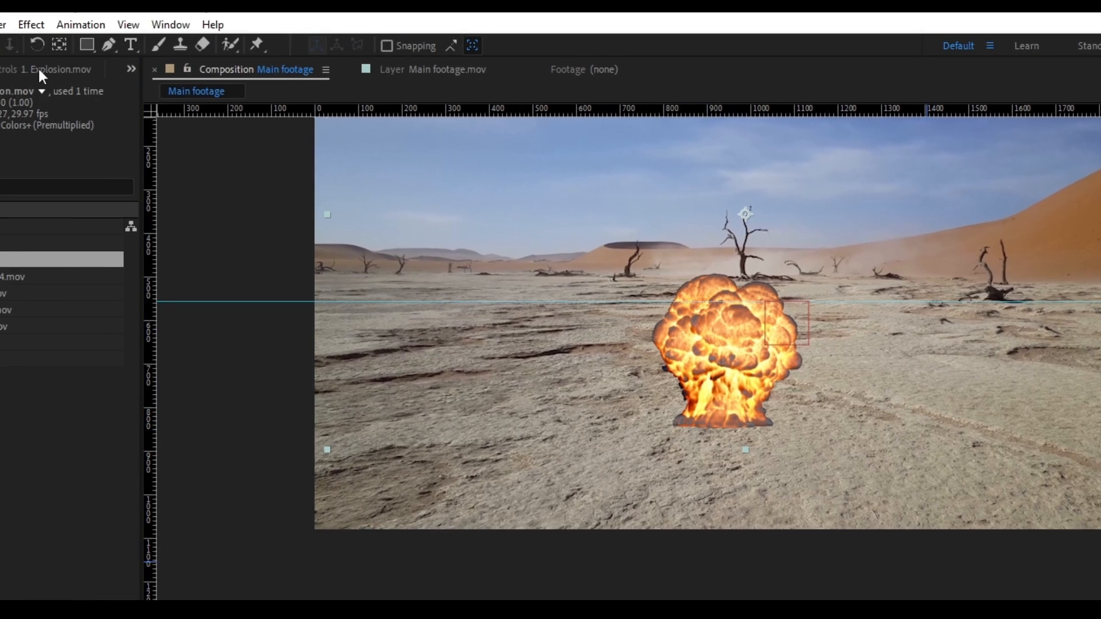
- Move the explosion layer's anchor point to the centre of the blast's base with the Pan Behind tool
left_click(58, 45)
left_click(747, 215)
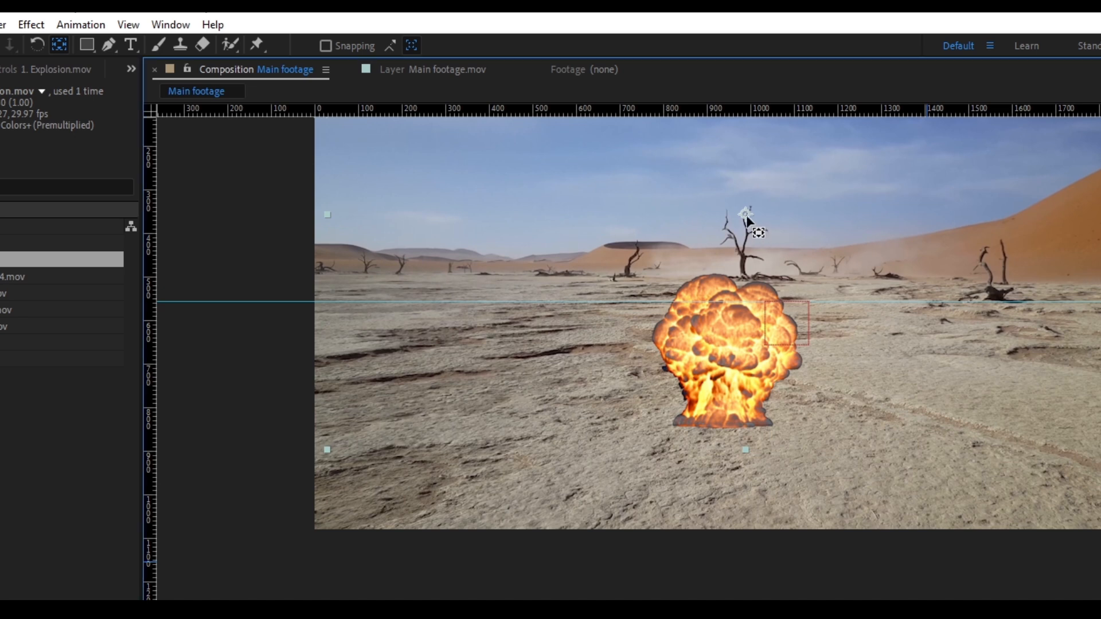
left_click_drag(755, 250, 725, 421)
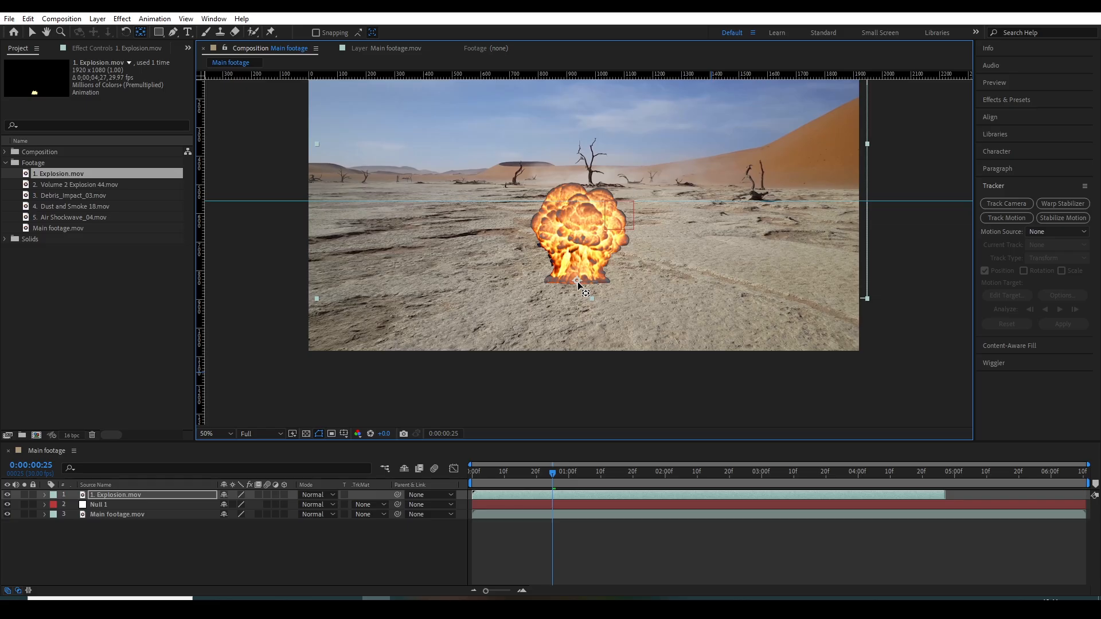
- Try scaling the explosion layer down to 40% and up to 68% around its new anchor point, and undo the change
key("s")
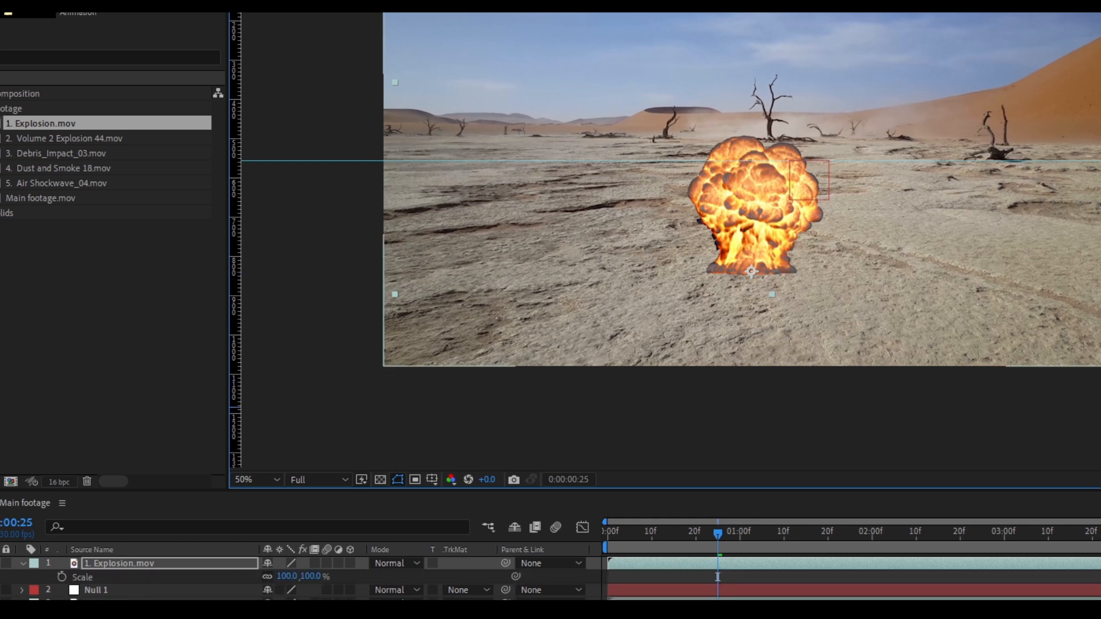
left_click_drag(287, 576, 252, 598)
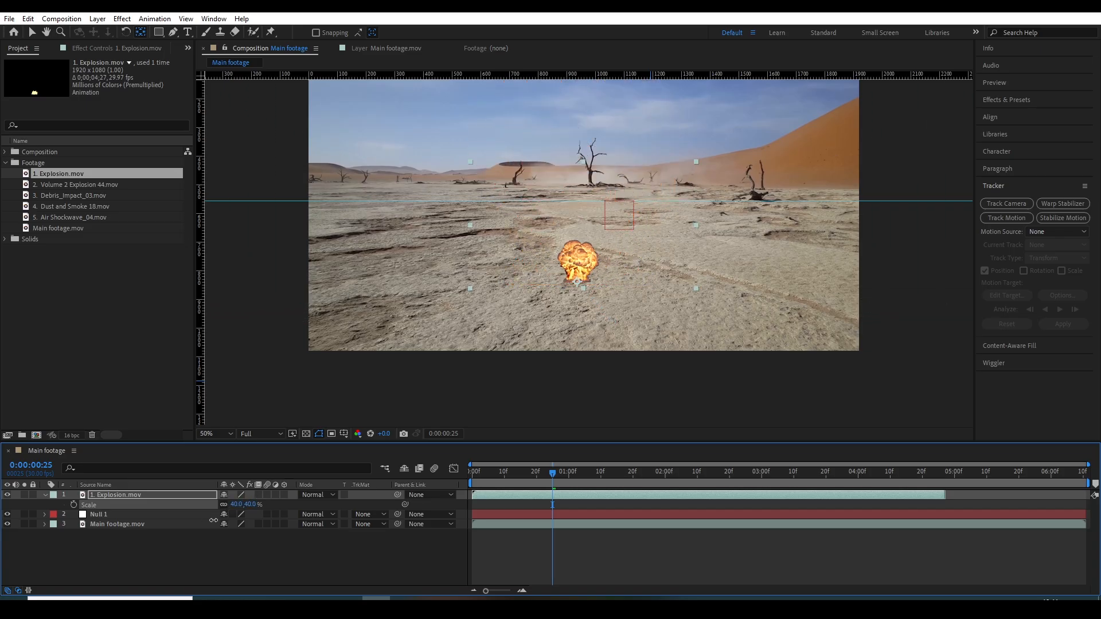
mouse_move(213, 520)
left_mouse_down()
mouse_move(267, 503)
mouse_move(222, 515)
left_mouse_up()
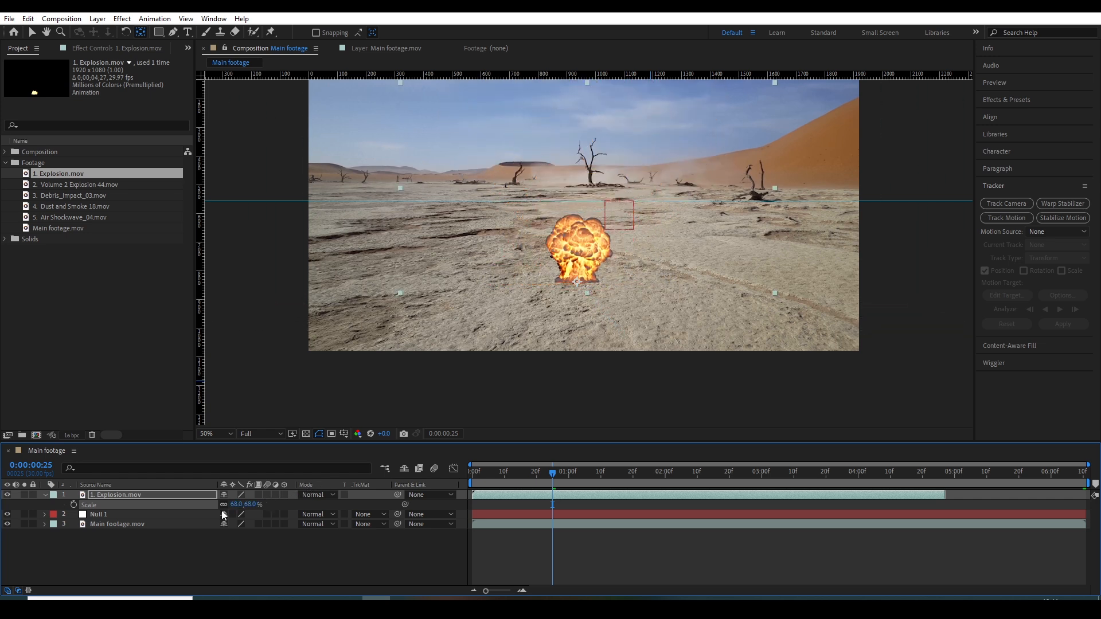
key("ctrl+z")
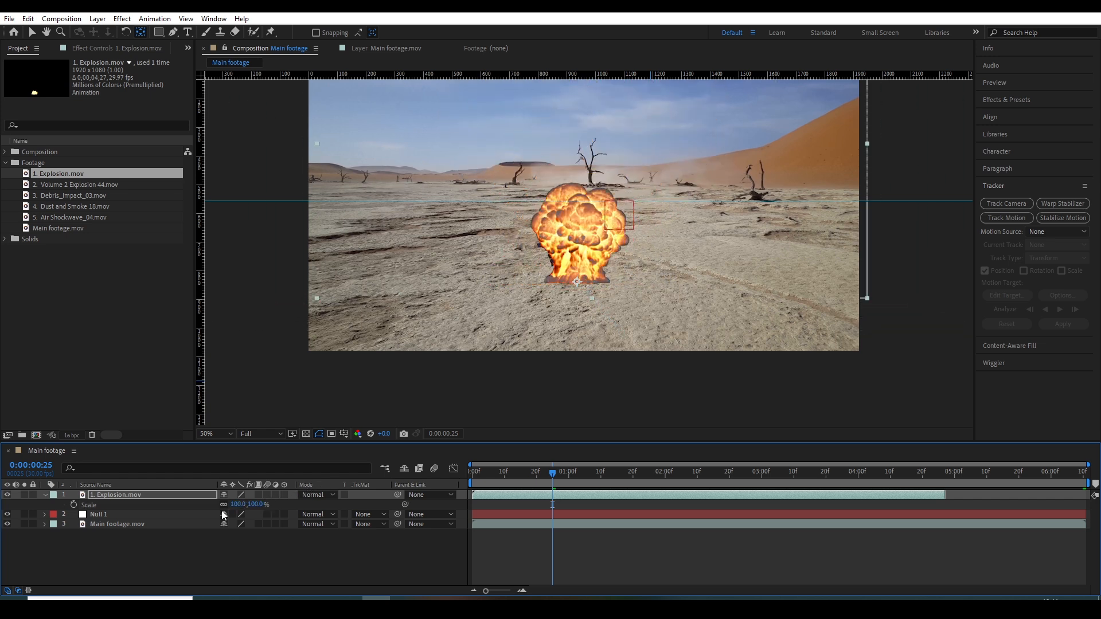
- Reposition the explosion with the Selection tool so its base sits on the horizontal guide behind the null
key("v")
left_click_drag(577, 264, 582, 184)
scroll(590, 194, "up", 4)
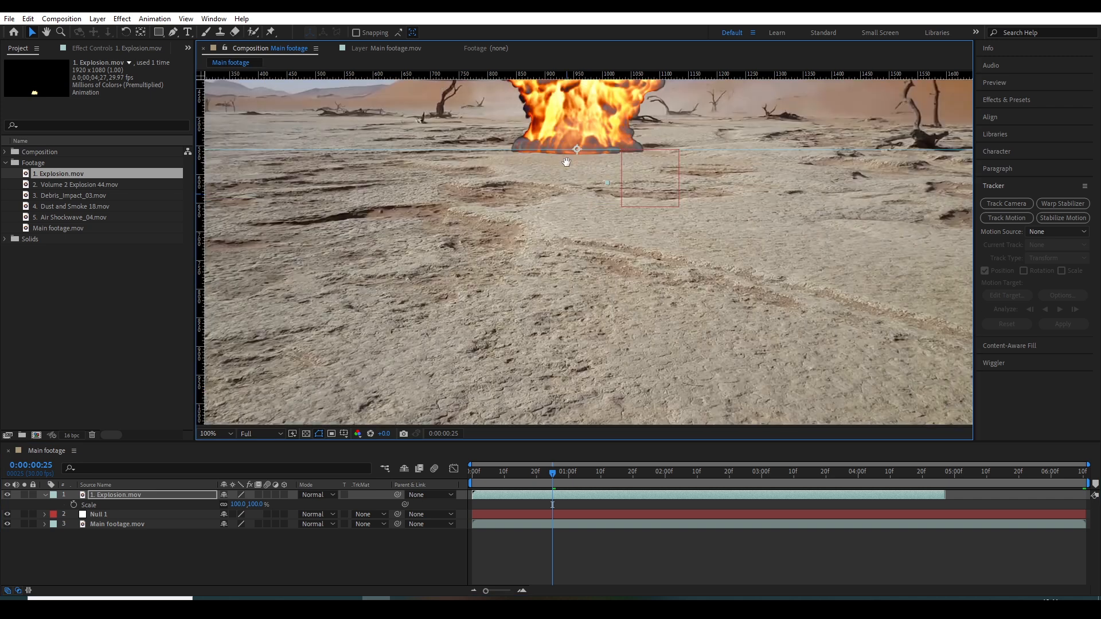
scroll(567, 163, "down", 2)
scroll(590, 218, "up", 2)
scroll(630, 278, "down", 2)
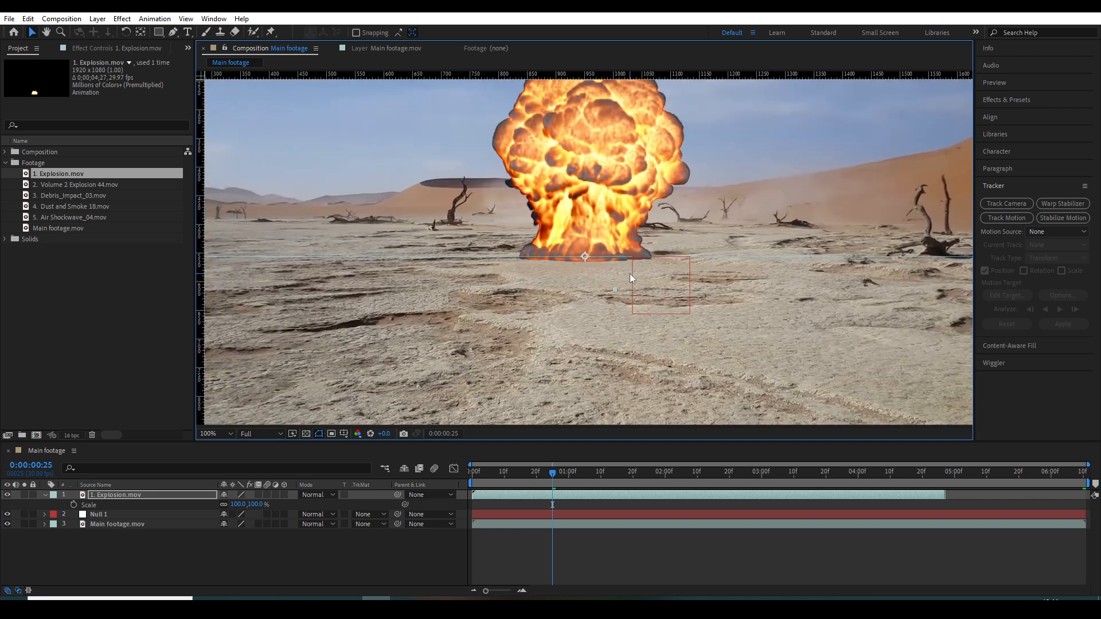
scroll(648, 267, "up", 2)
left_click_drag(703, 261, 706, 274)
scroll(705, 276, "down", 1)
- Return to the first frame and parent the 1. Explosion.mov layer to Null 1
left_click_drag(486, 473, 455, 483)
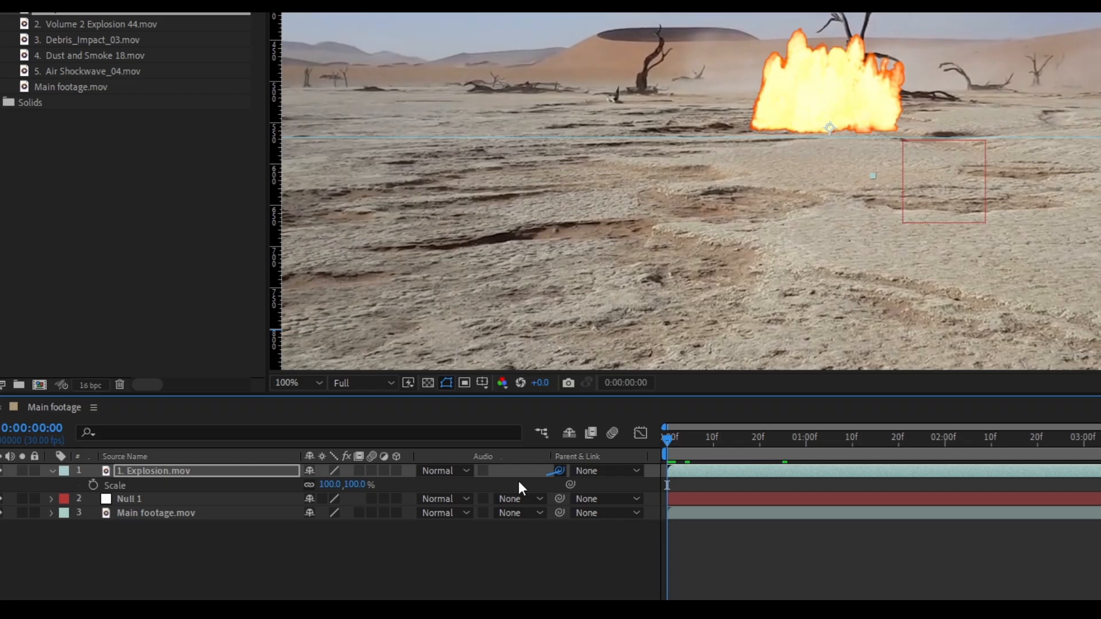
left_click_drag(398, 495, 110, 515)
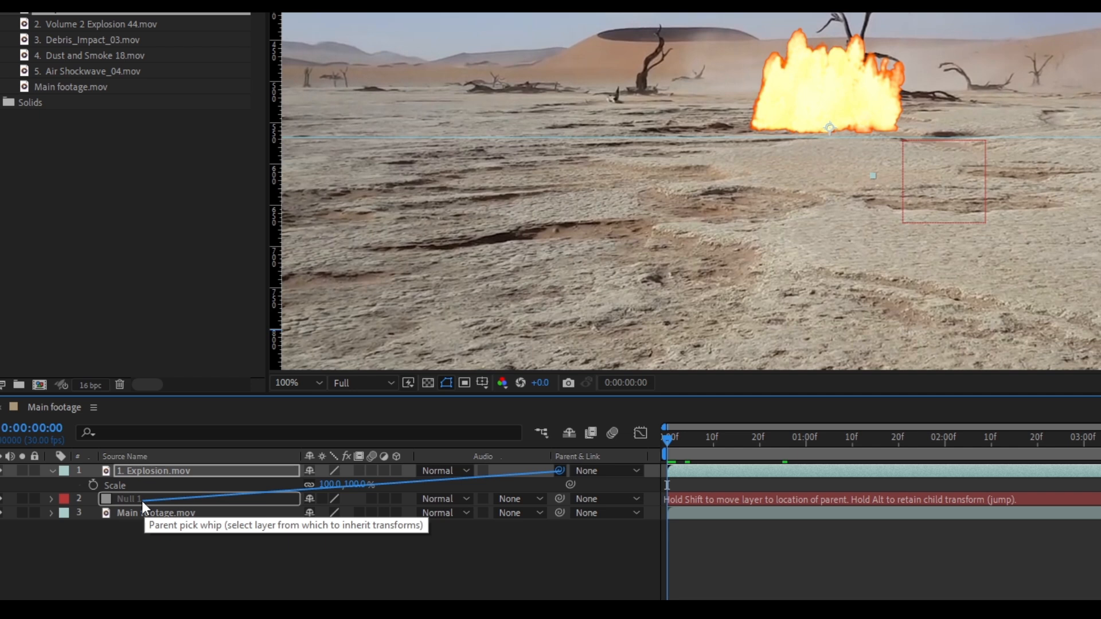
left_click_drag(142, 500, 200, 502)
left_click(596, 471)
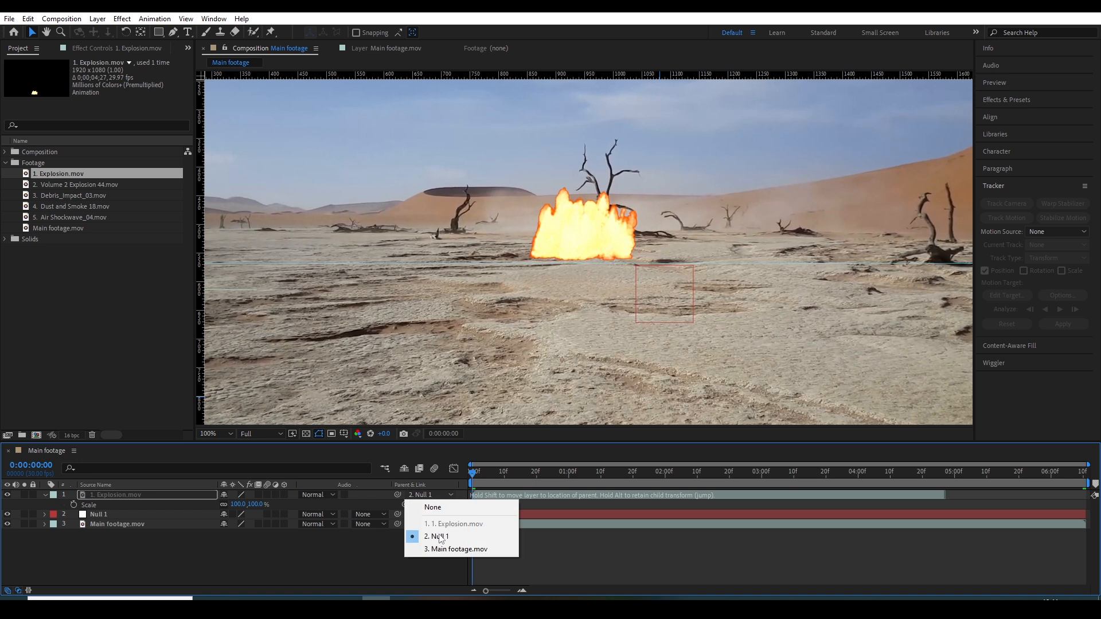
left_click(440, 539)
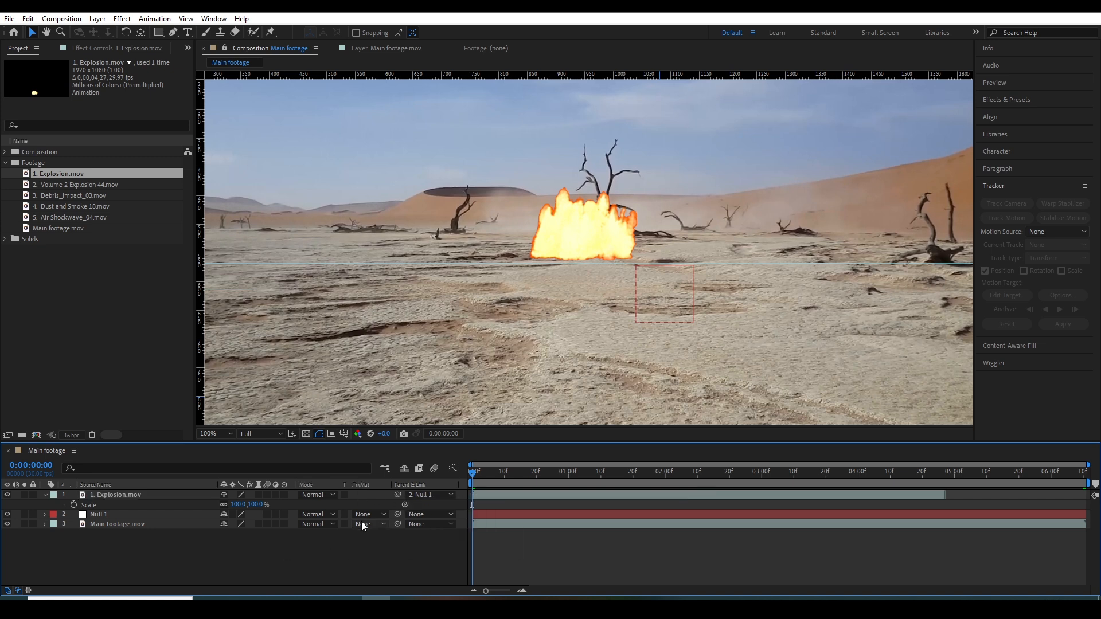
- Hide the timeline's blending mode and track matte columns while keeping the layer switches shown
left_click(18, 591)
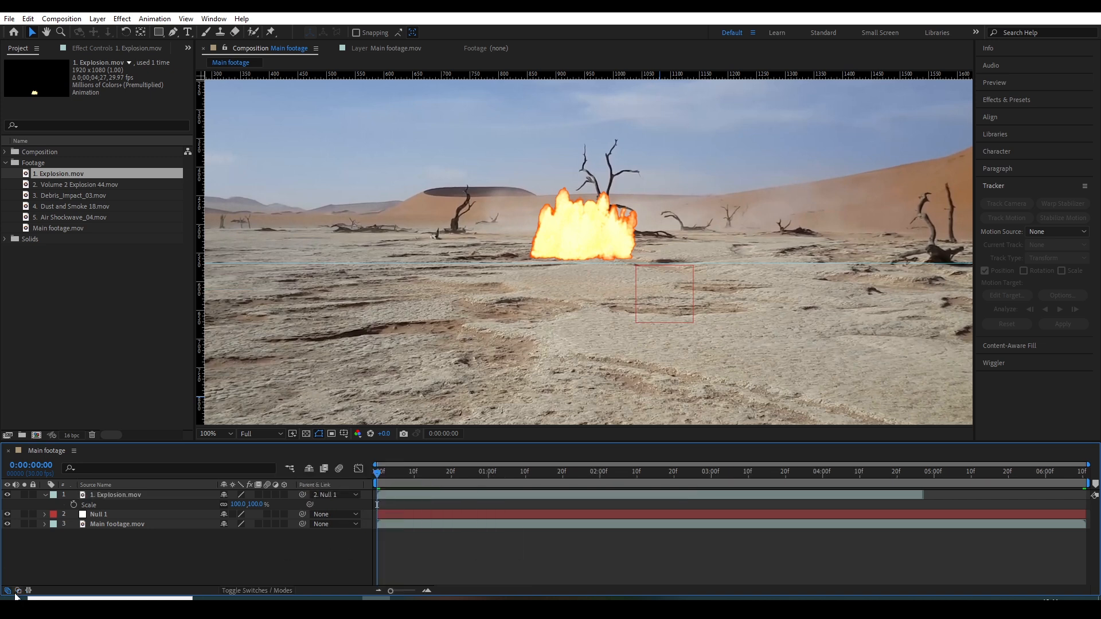
left_click(10, 594)
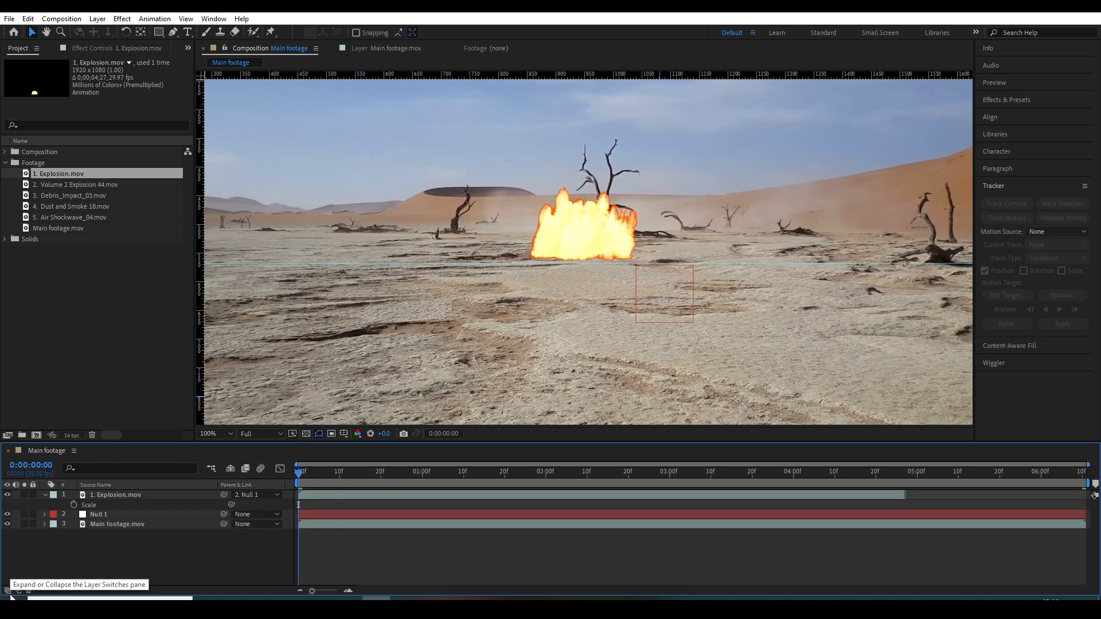
left_click(9, 592)
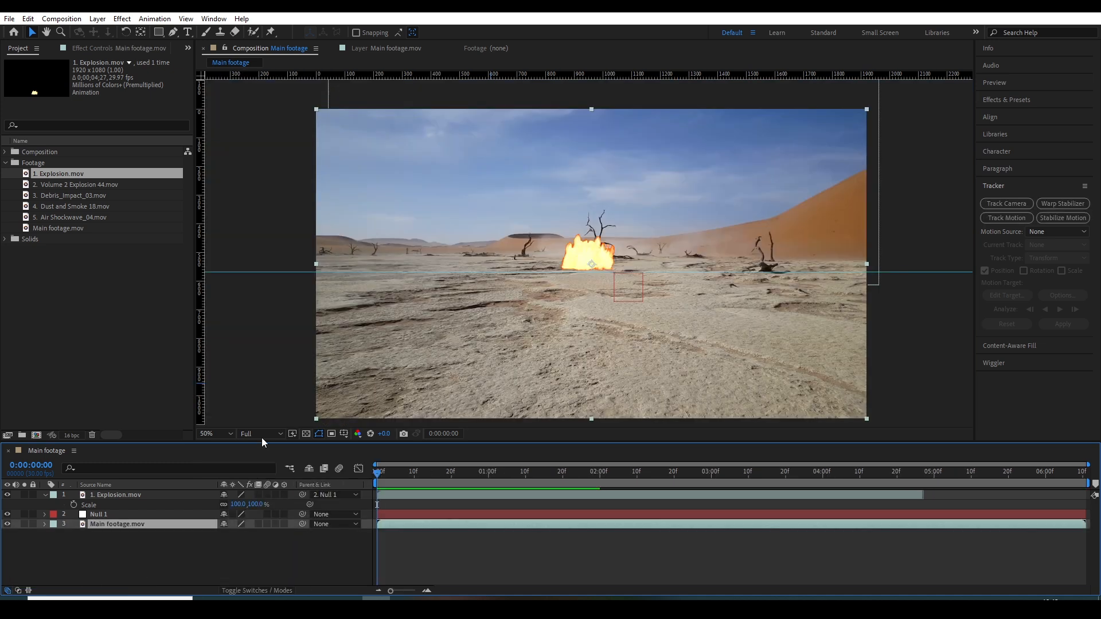
- Set the preview resolution to Third, play the composition and scrub the explosion's opening back to the first frame
left_click(261, 436)
left_click(257, 486)
key("space")
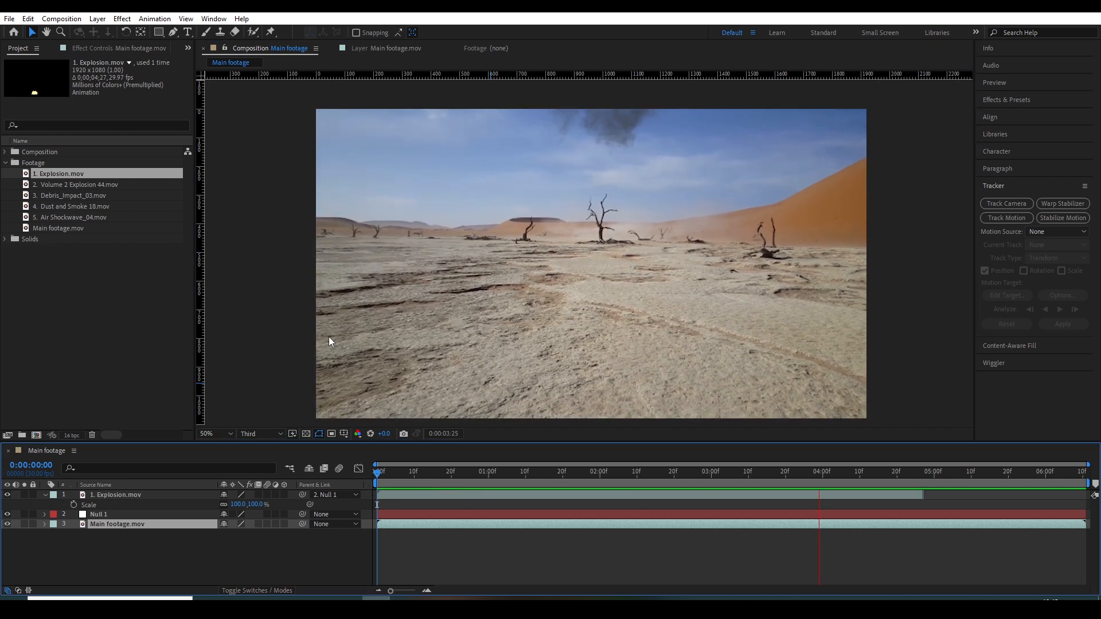
left_click_drag(483, 480, 422, 480)
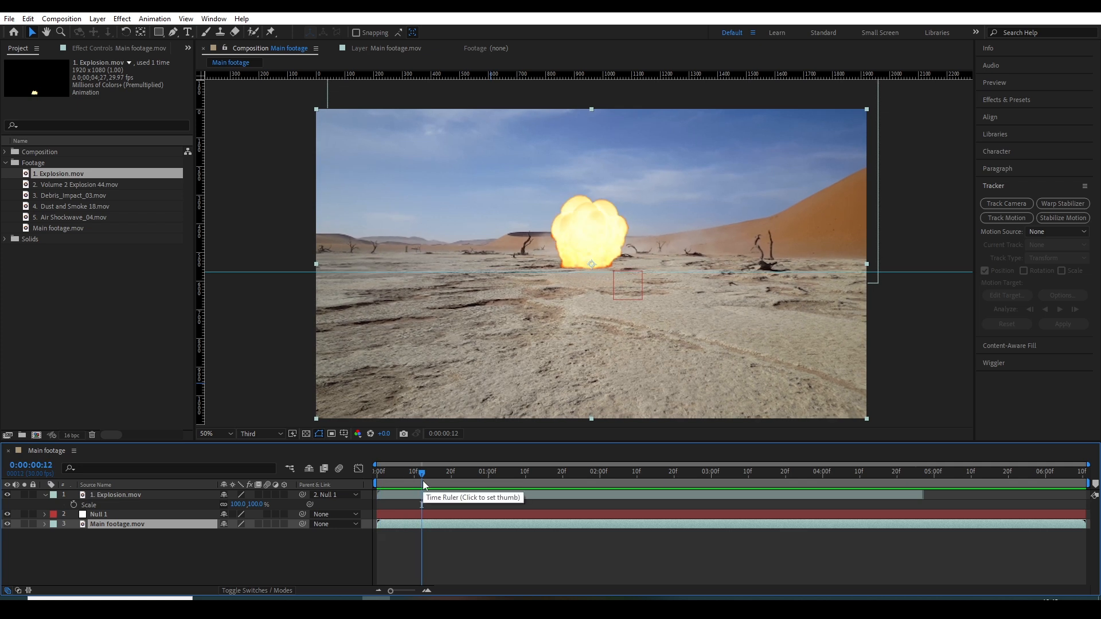
left_click_drag(422, 480, 377, 476)
- Enable time remapping on the 1. Explosion.mov layer
left_click(115, 496)
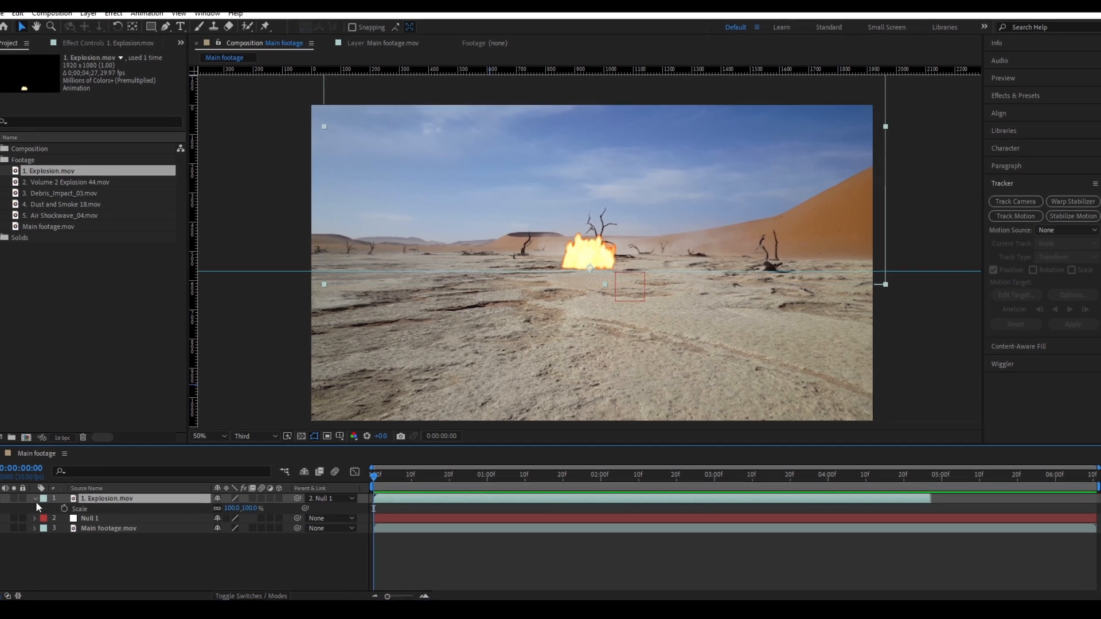
left_click(36, 499)
right_click(117, 499)
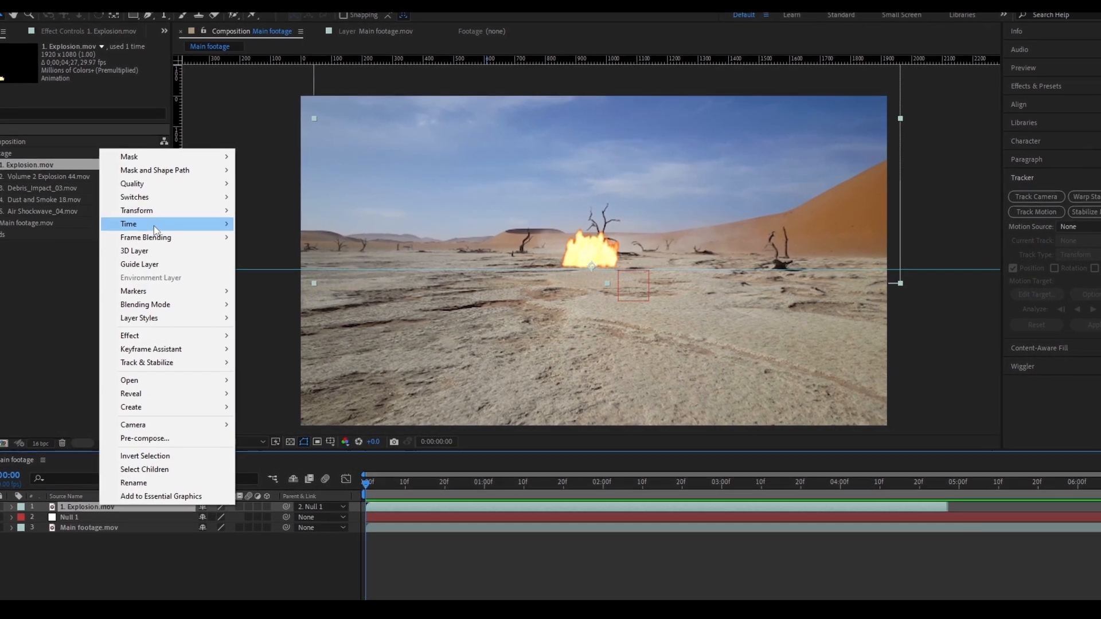
mouse_move(155, 229)
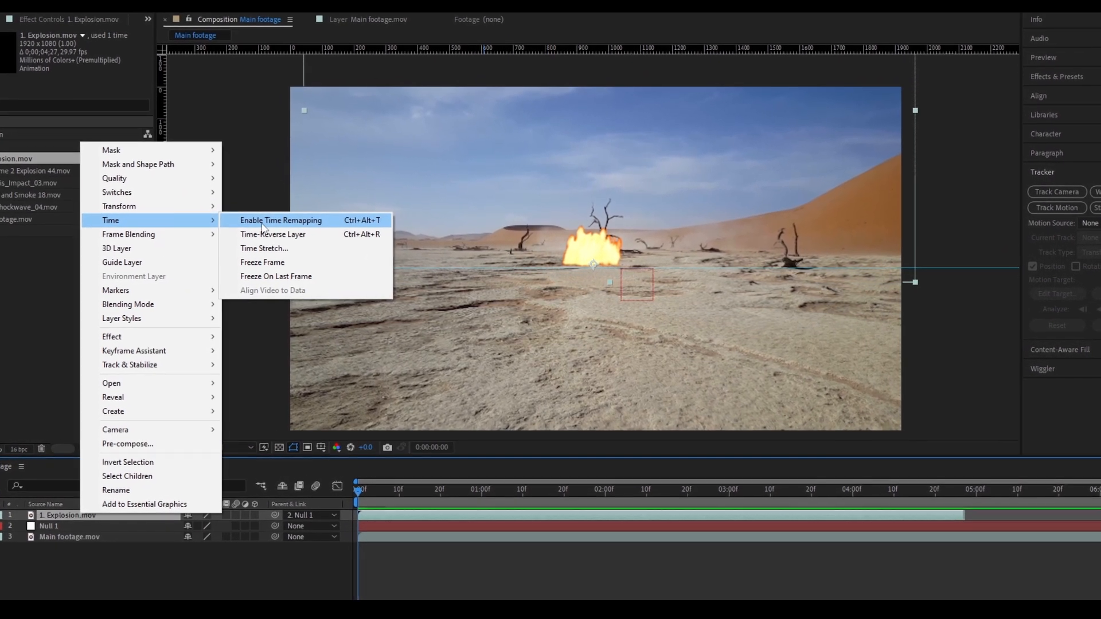
left_click(270, 222)
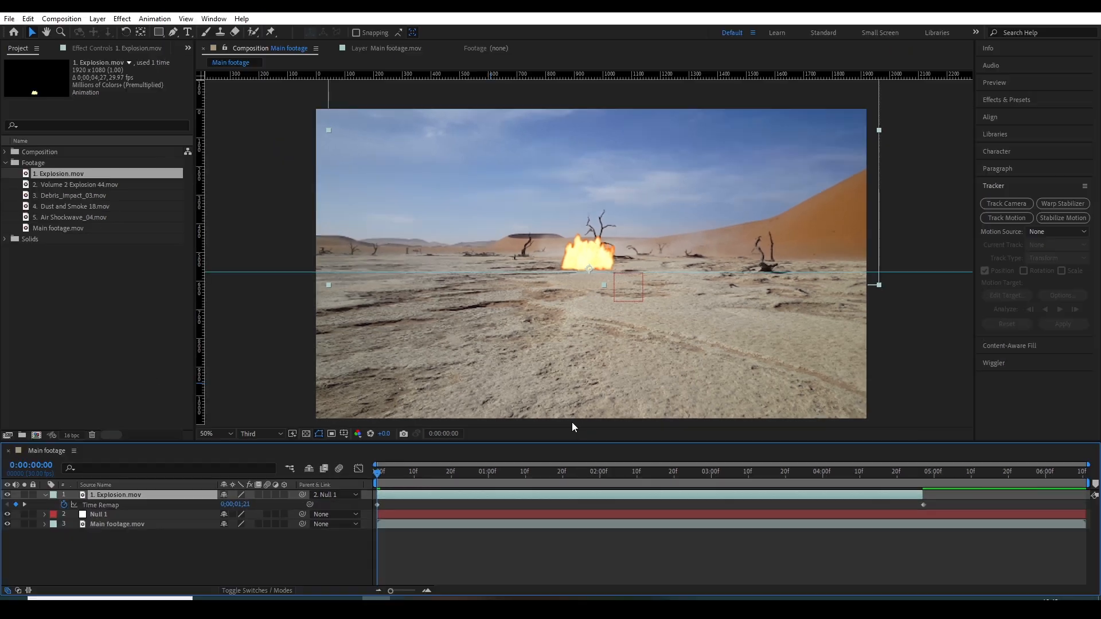
- Check the end of the explosion clip and add a Time Remap keyframe at 0:00:02:00
left_click(905, 486)
left_click(907, 483)
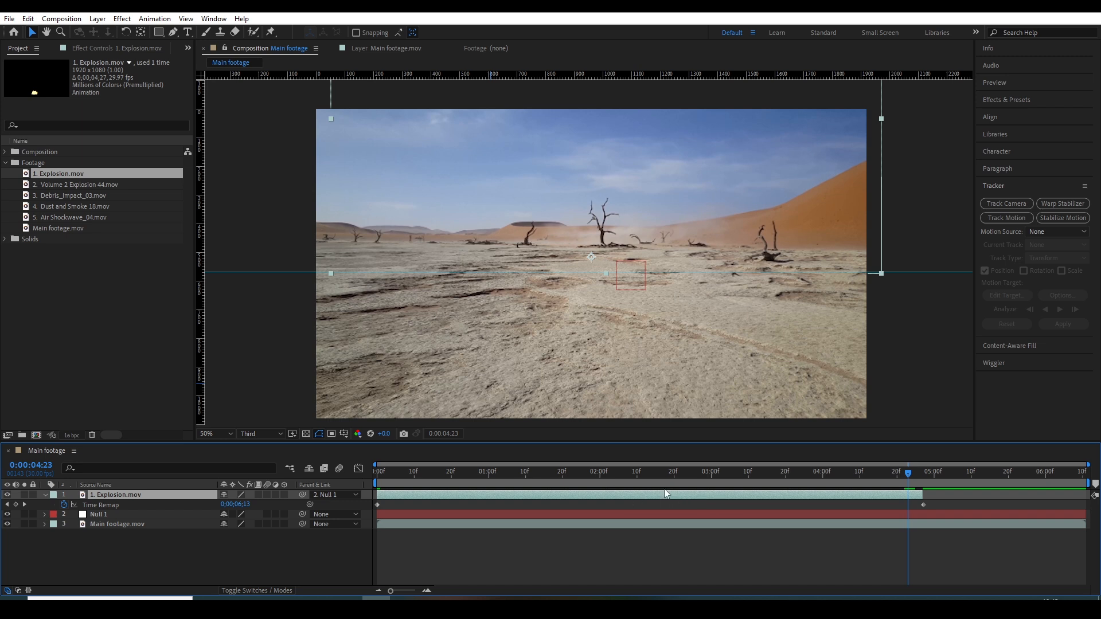
left_click_drag(667, 484, 600, 485)
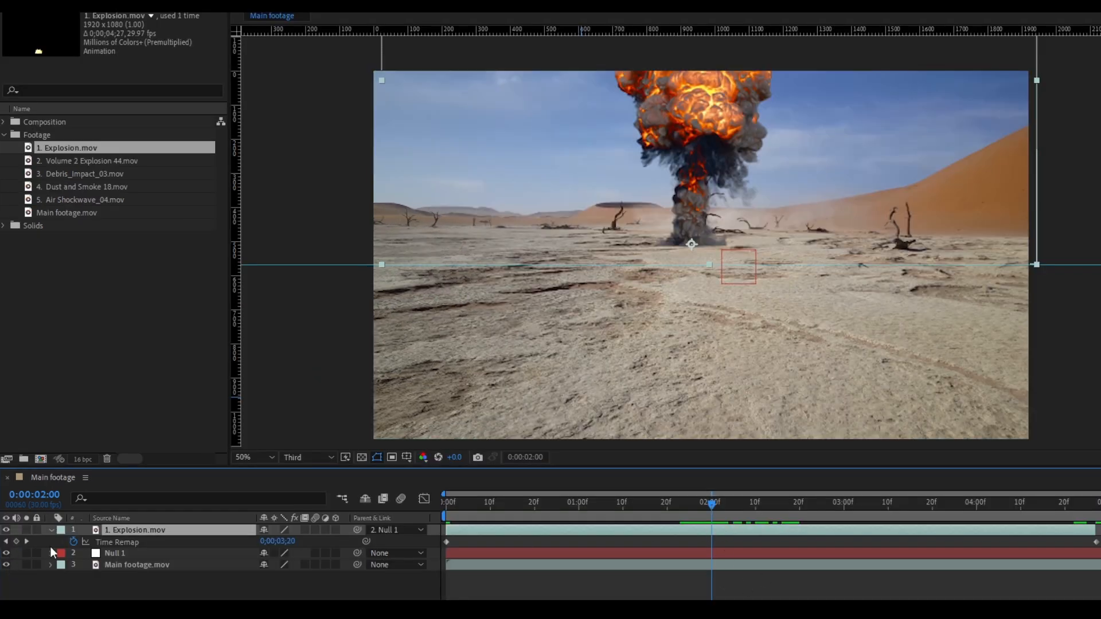
left_click(17, 541)
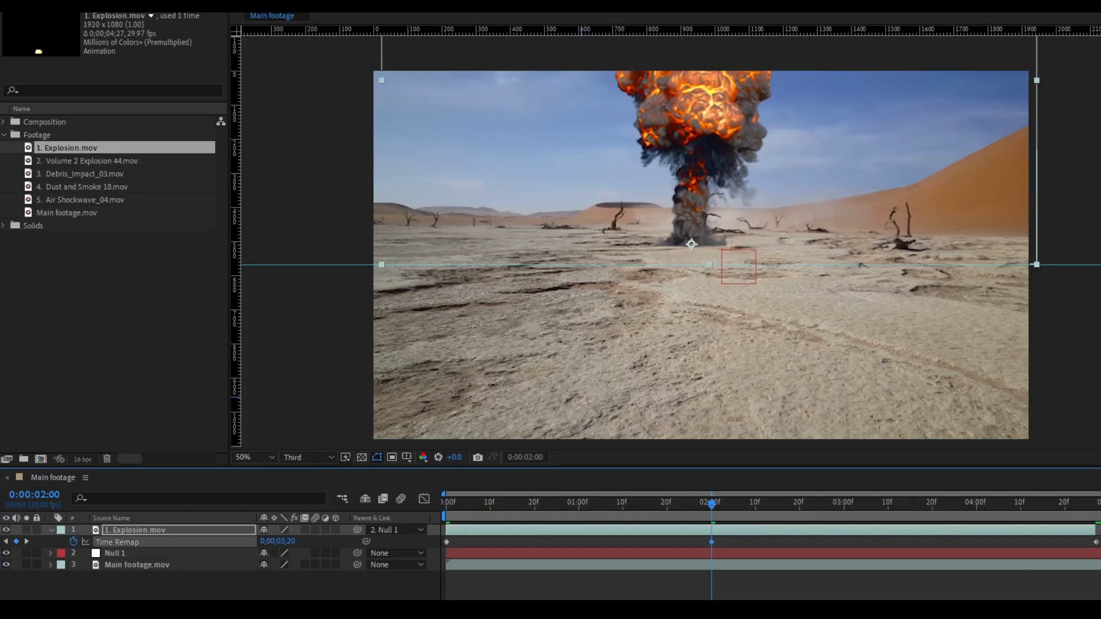
- Move the later Time Remap keyframes 20 frames earlier, placing the middle one at 0:00:01:10, and play back the faster explosion
left_click_drag(710, 539, 621, 551)
key("space")
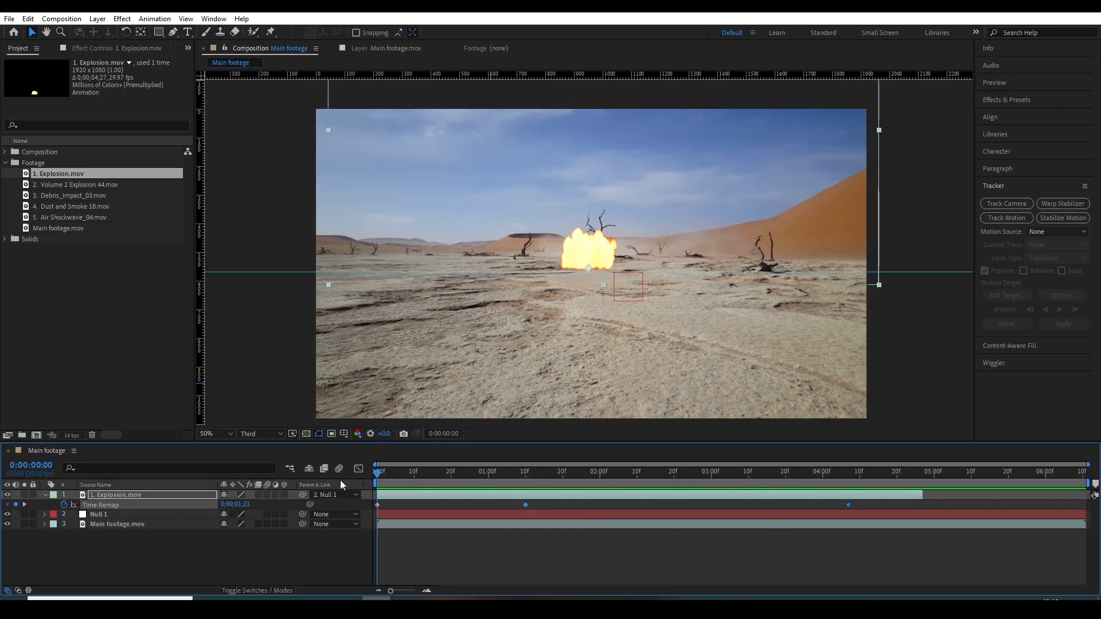
left_click(452, 541)
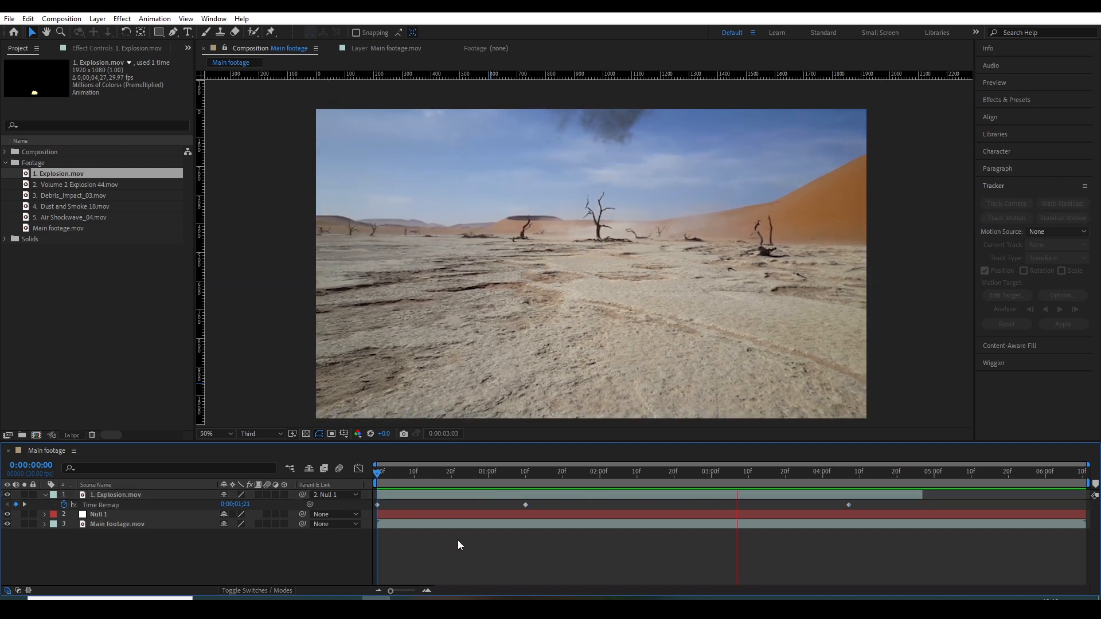
key("space")
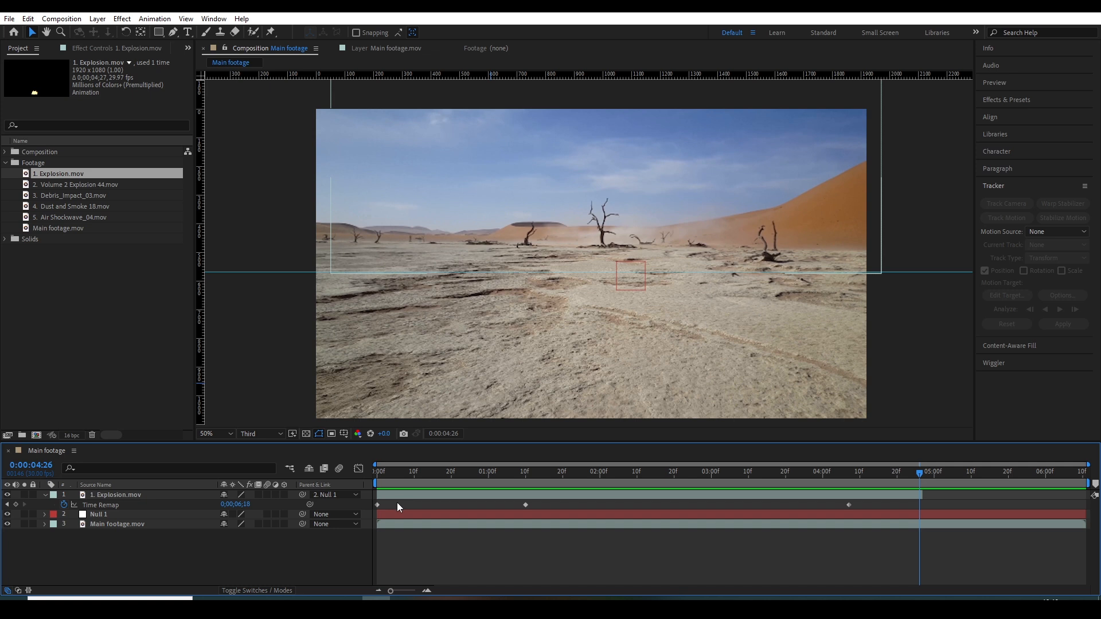
- Shift the 1. Explosion.mov layer to start at 0:00:00:09 and play the composition
left_click(388, 483)
left_click_drag(388, 483, 380, 484)
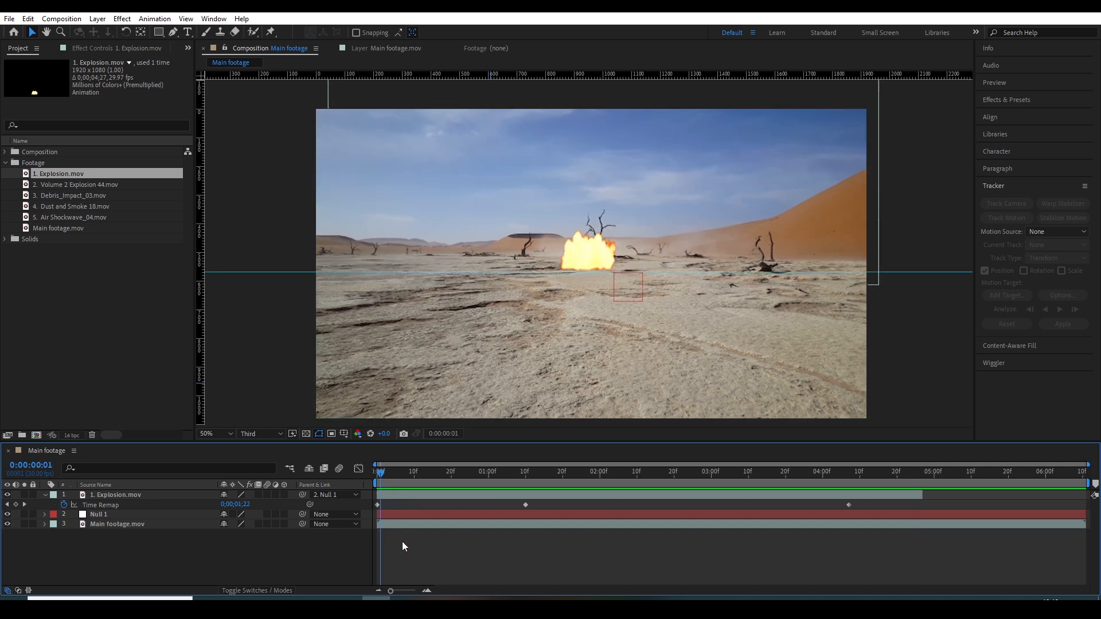
left_click_drag(394, 496, 376, 484)
left_click(420, 502)
key("space")
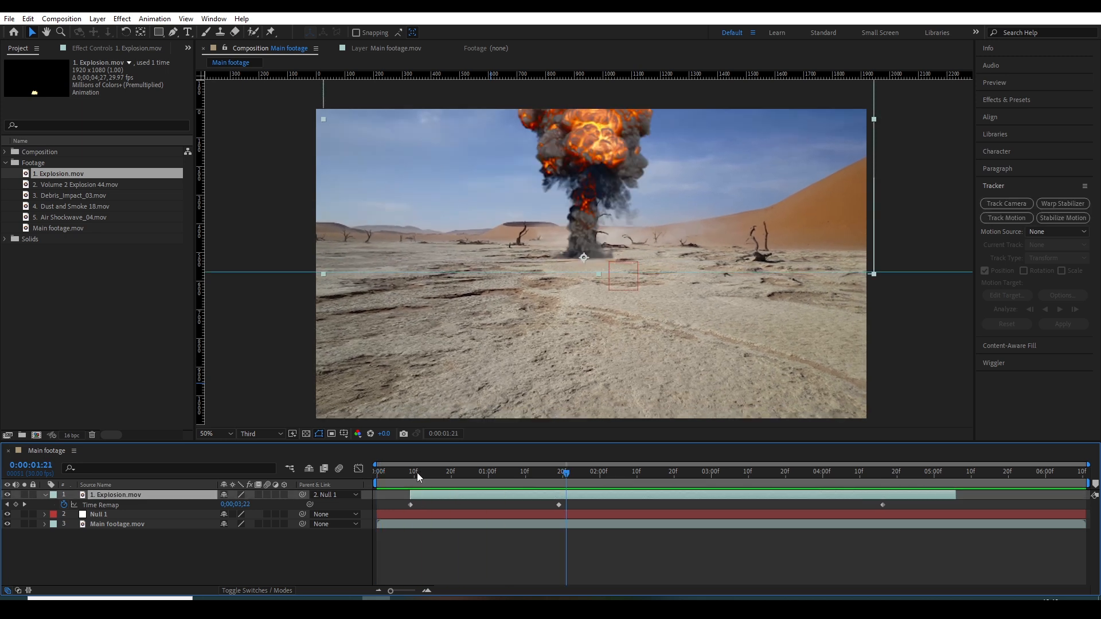
- Inspect the explosion's opening frames up close and add a Scale keyframe to its layer at 0:00:00:09
left_click(418, 472)
scroll(580, 235, "up", 2)
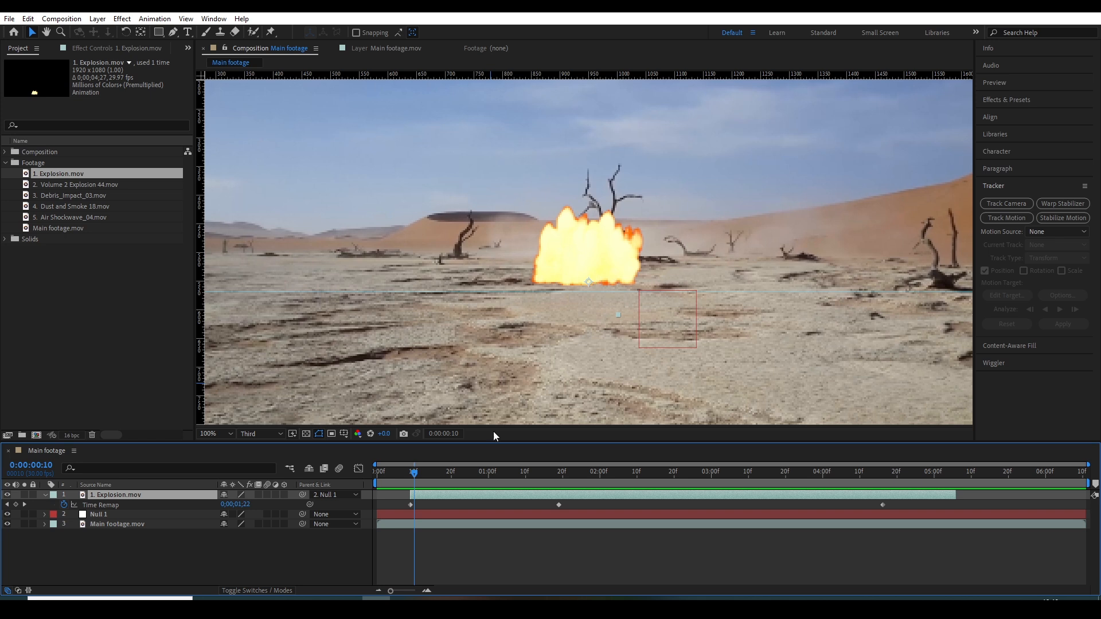
left_click(411, 474)
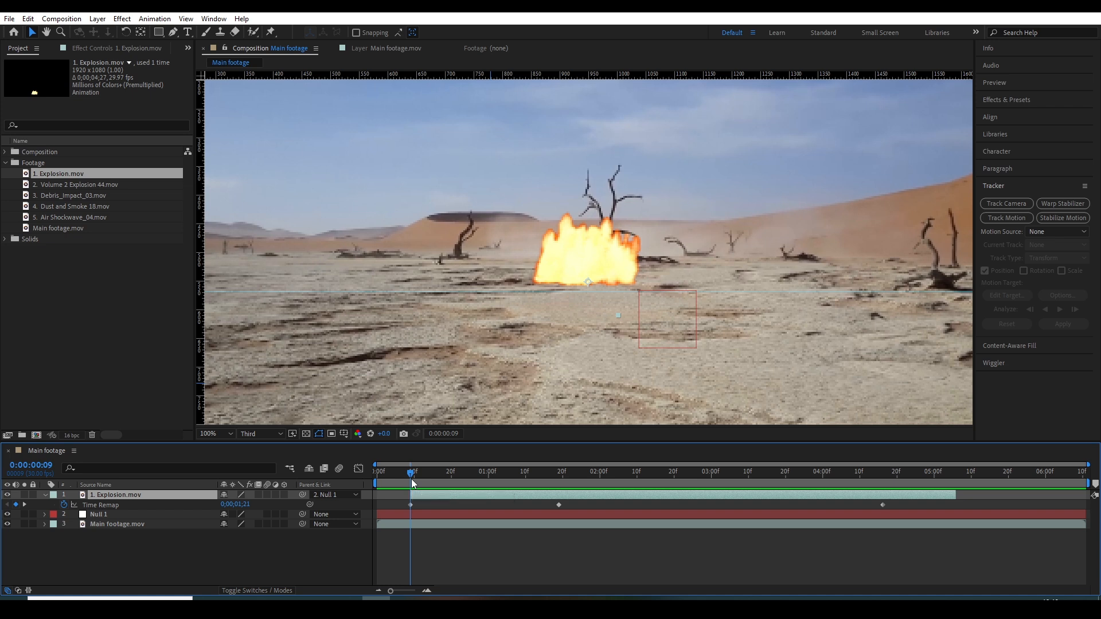
left_click(414, 485)
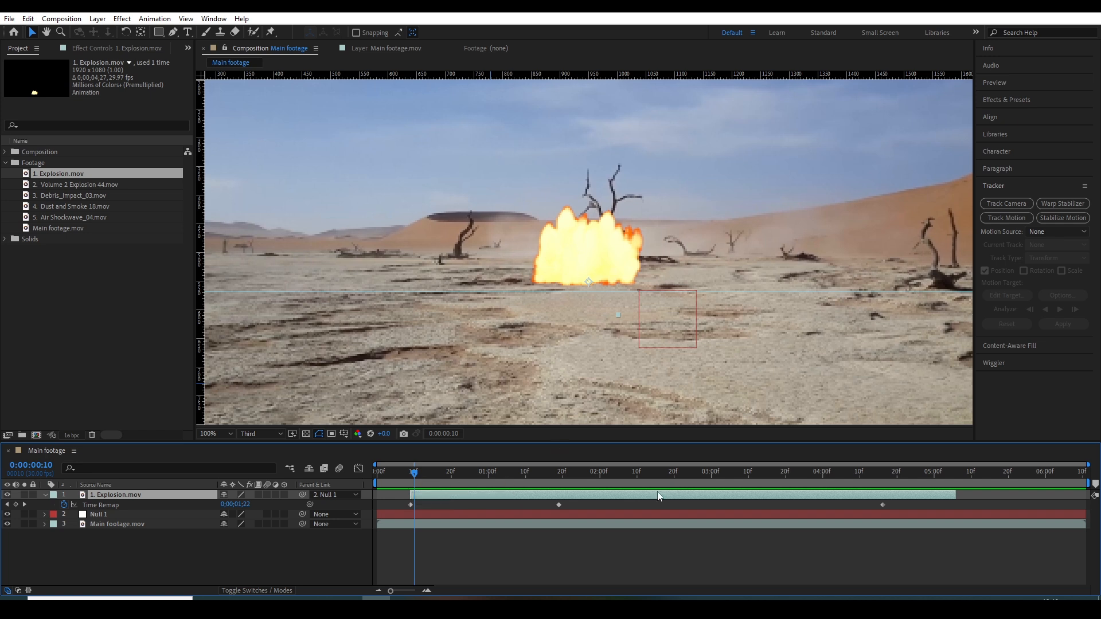
key("s")
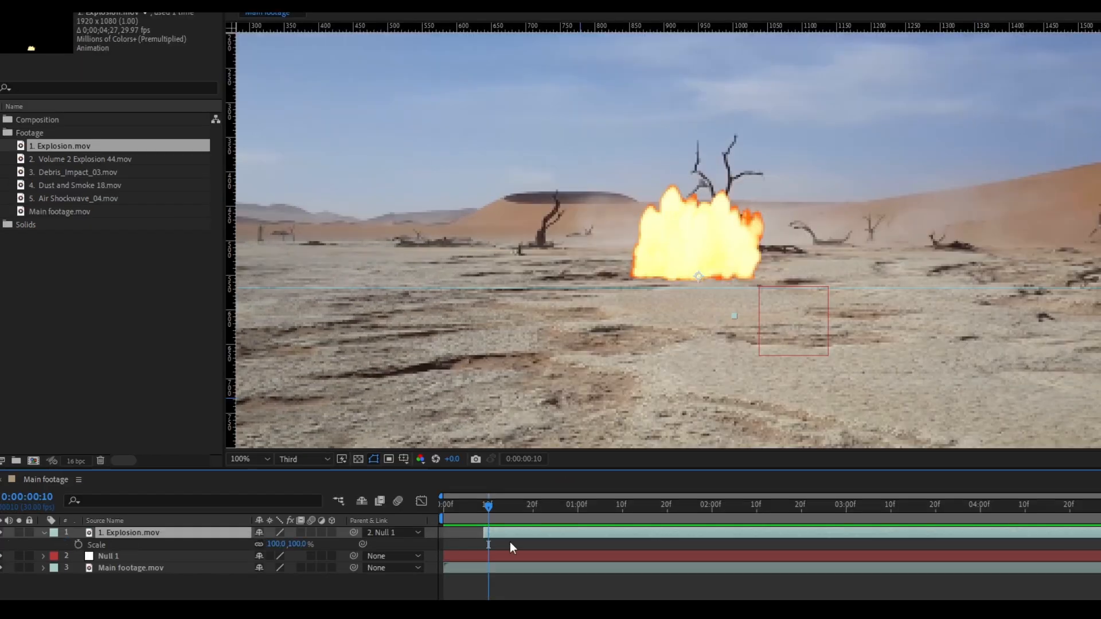
key("equal")
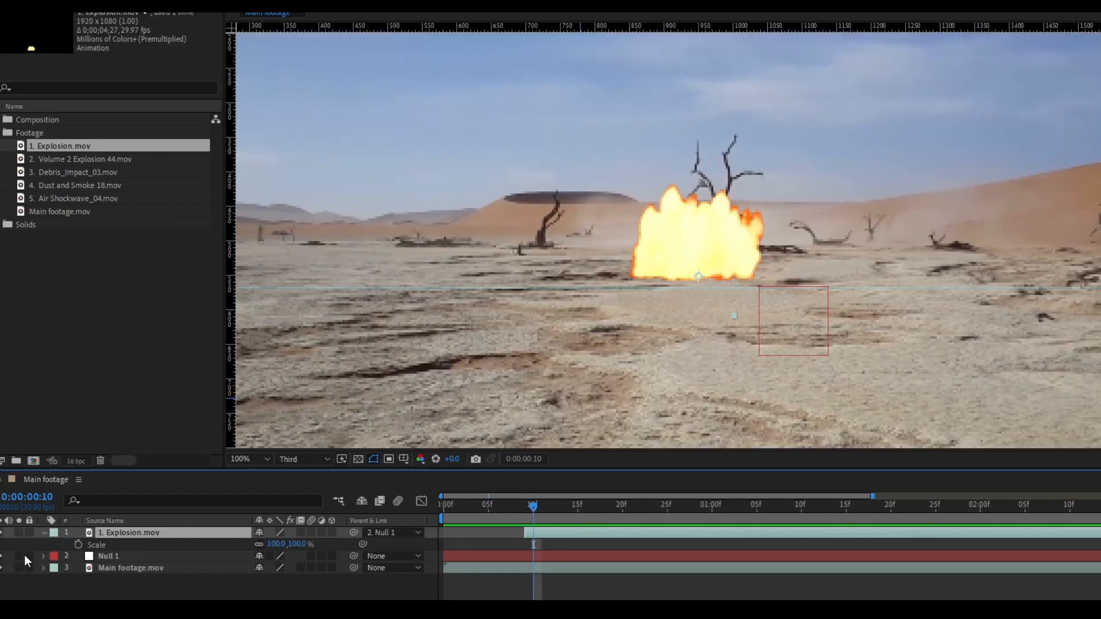
scroll(480, 531, "up", 1)
key("Page_Up")
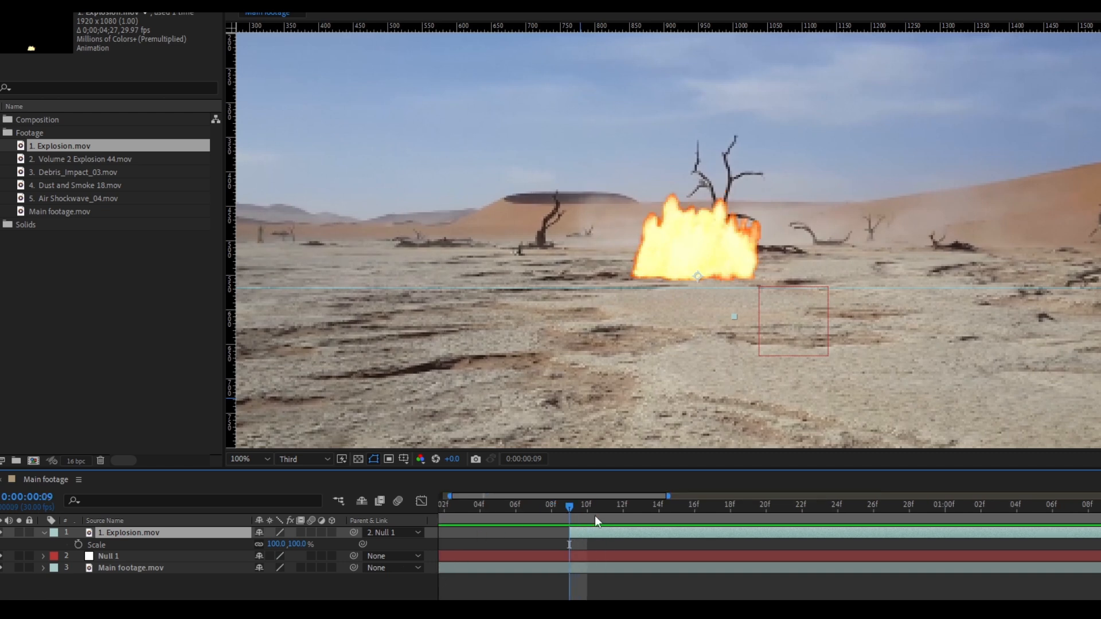
left_click(78, 545)
left_click(487, 505)
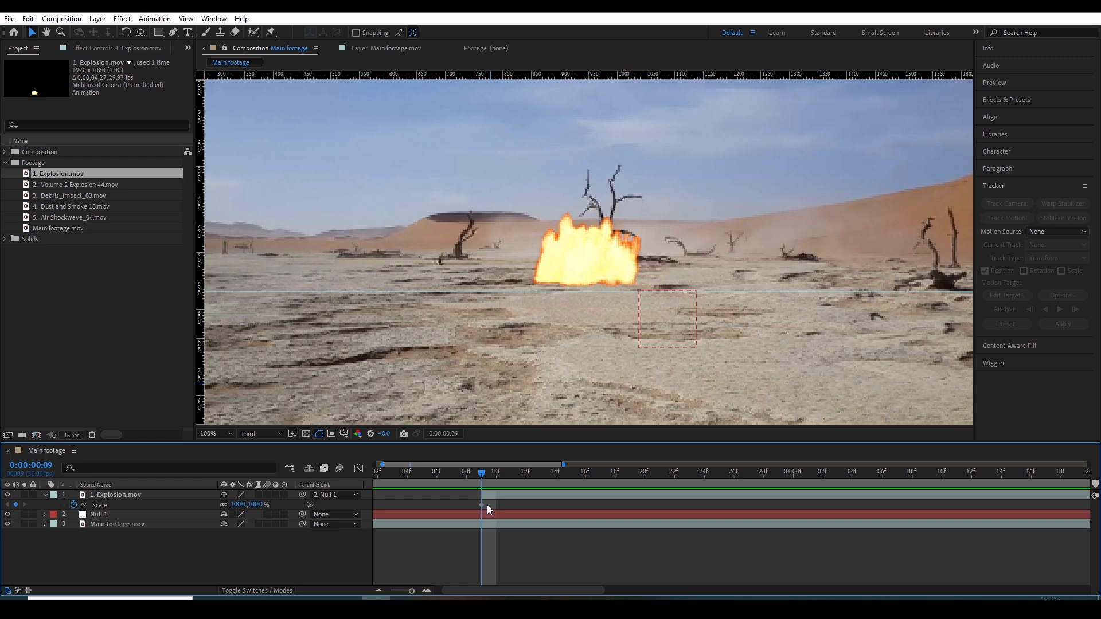
- Move the explosion's Scale keyframe to 0:00:00:13 and set Scale to 0% at 0:00:00:09
left_click_drag(482, 508, 535, 507)
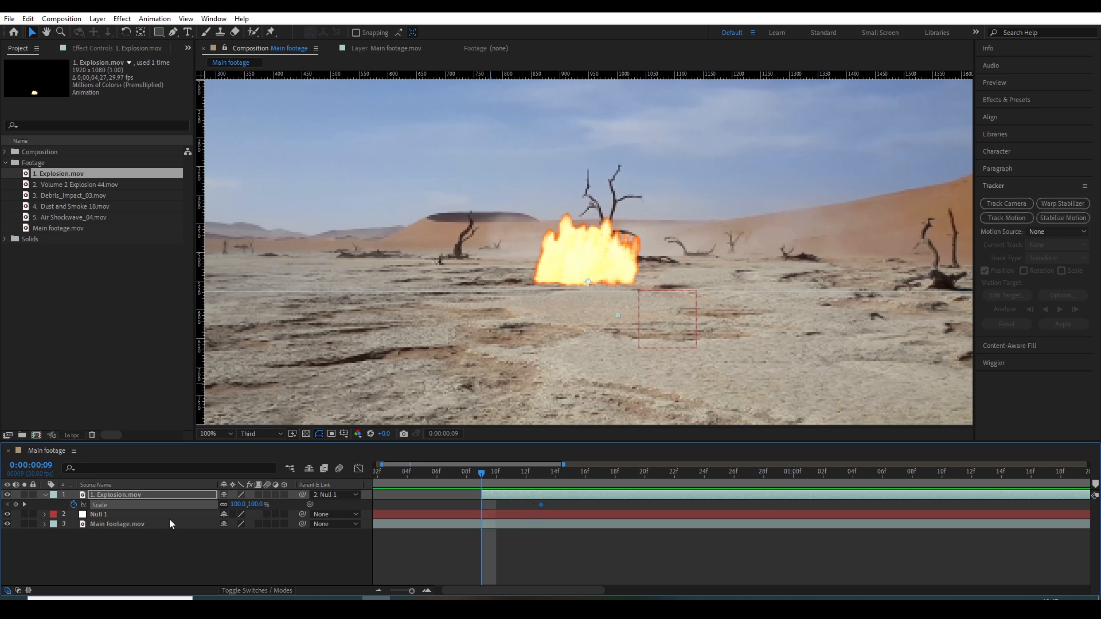
left_click(239, 505)
key("Return")
left_click(238, 504)
type("0")
key("Return")
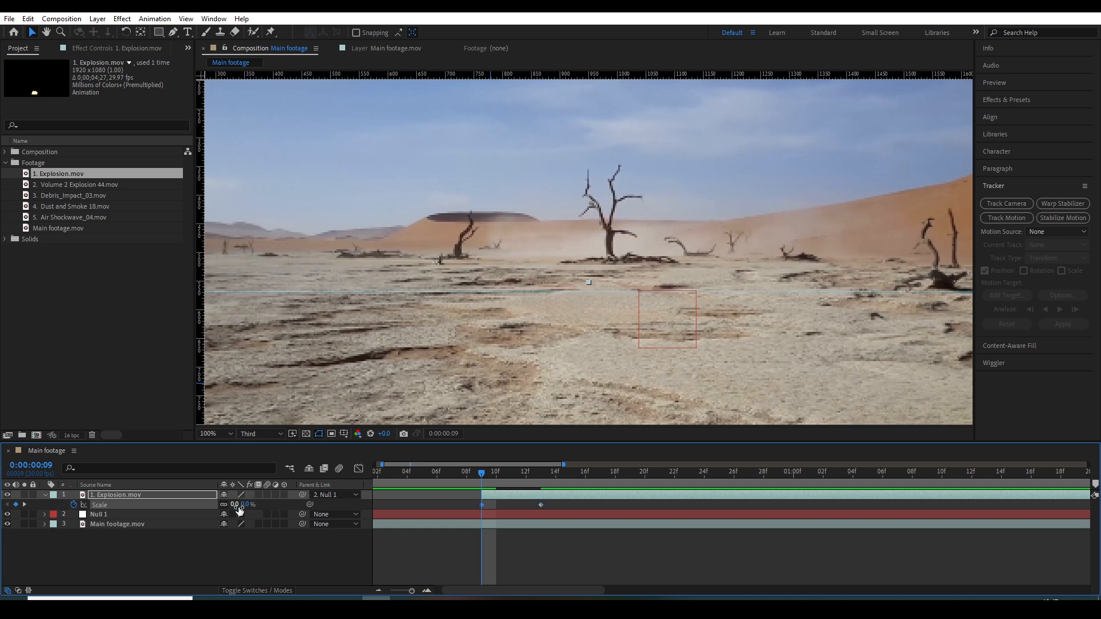
left_click(248, 536)
- Scrub and play the explosion's scale-up between 0:00:00:08 and 0:00:00:15
left_click_drag(481, 473, 511, 480)
left_click(572, 480)
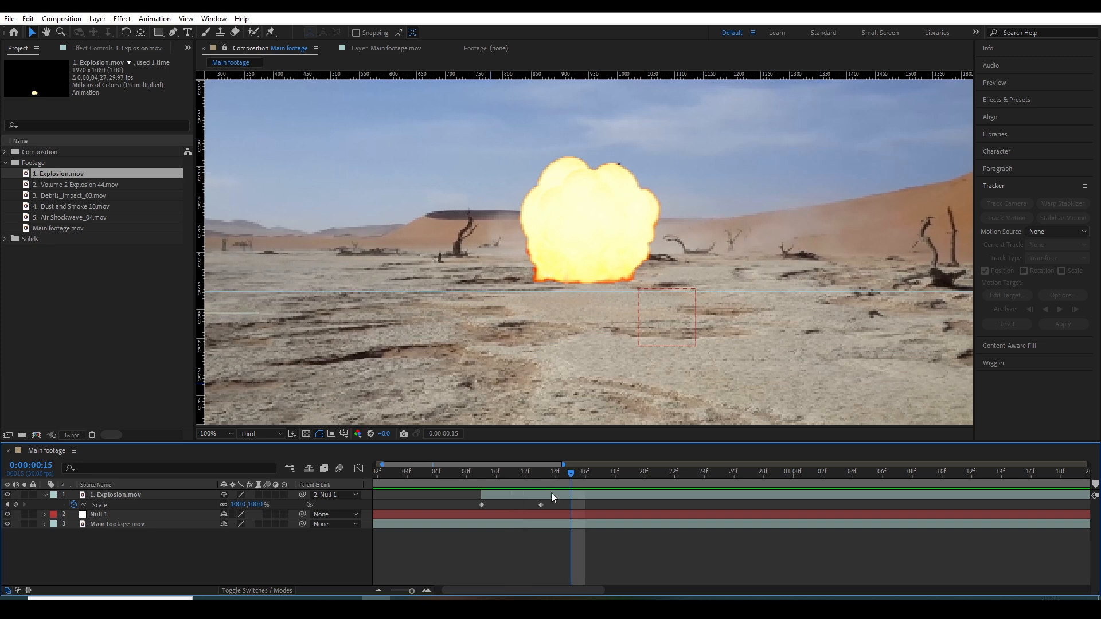
left_click(552, 496)
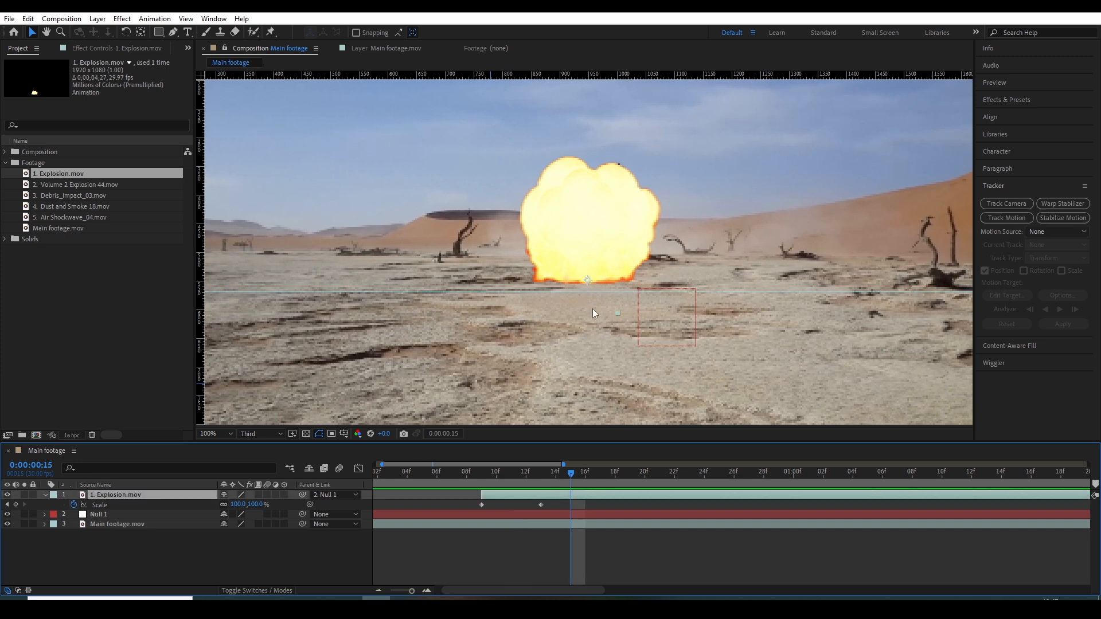
left_click_drag(553, 470, 484, 492)
key("Page_Up")
key("space")
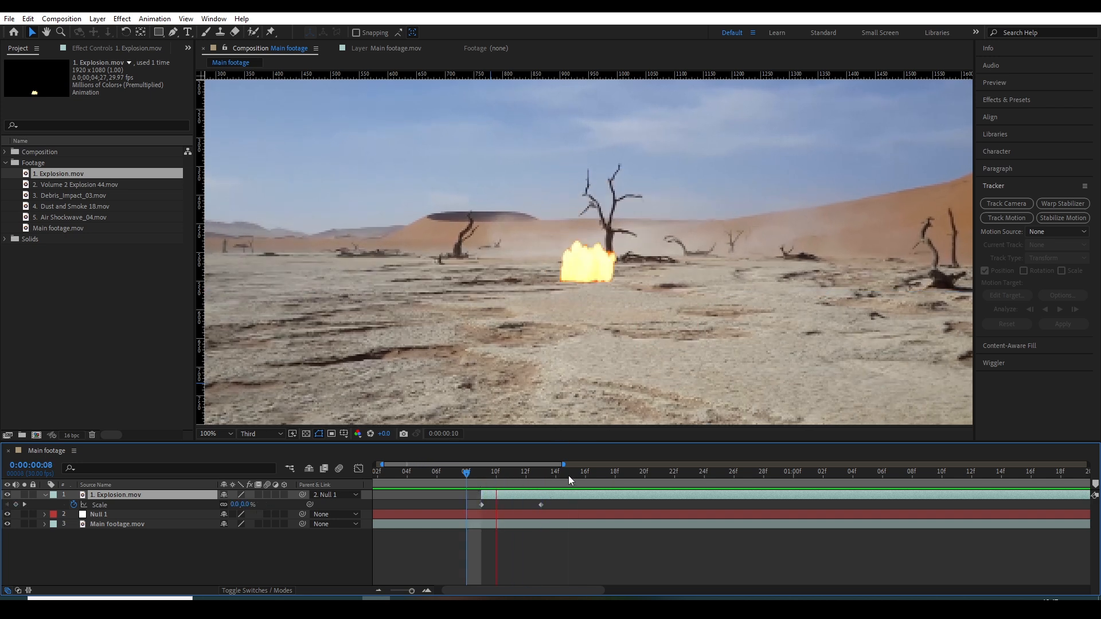
- Apply Easy Ease to both Scale keyframes of the explosion layer and scrub through the eased growth
left_click(527, 484)
left_click_drag(524, 485, 475, 501)
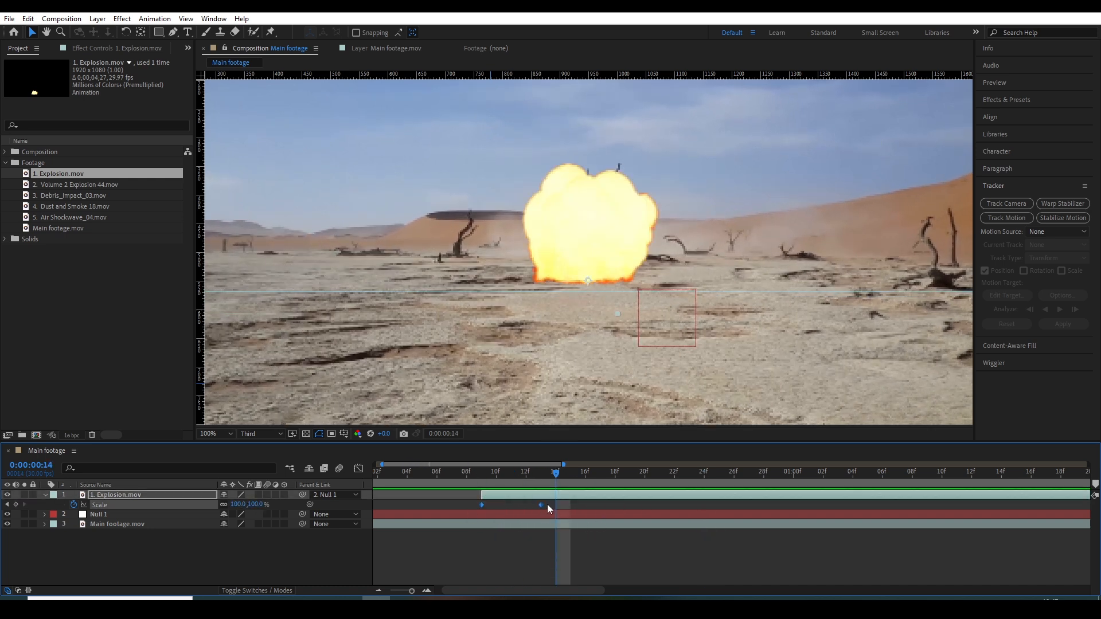
key("F9")
left_click(486, 472)
left_click_drag(492, 480, 539, 477)
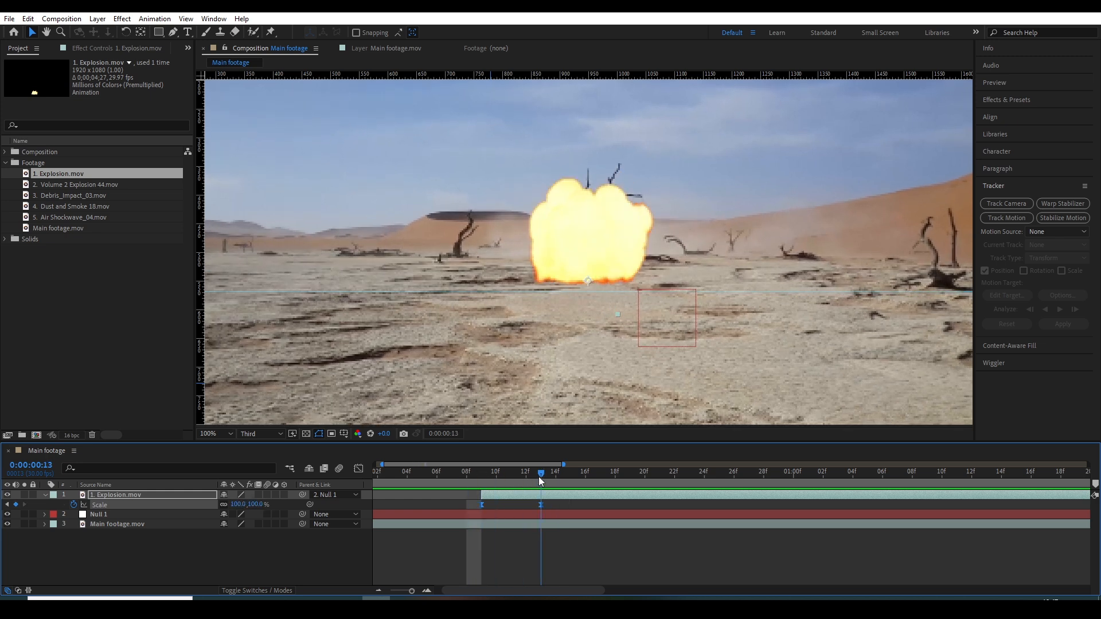
- Enable motion blur for the explosion layer and the composition, and review the blurred scale-up
left_click(268, 497)
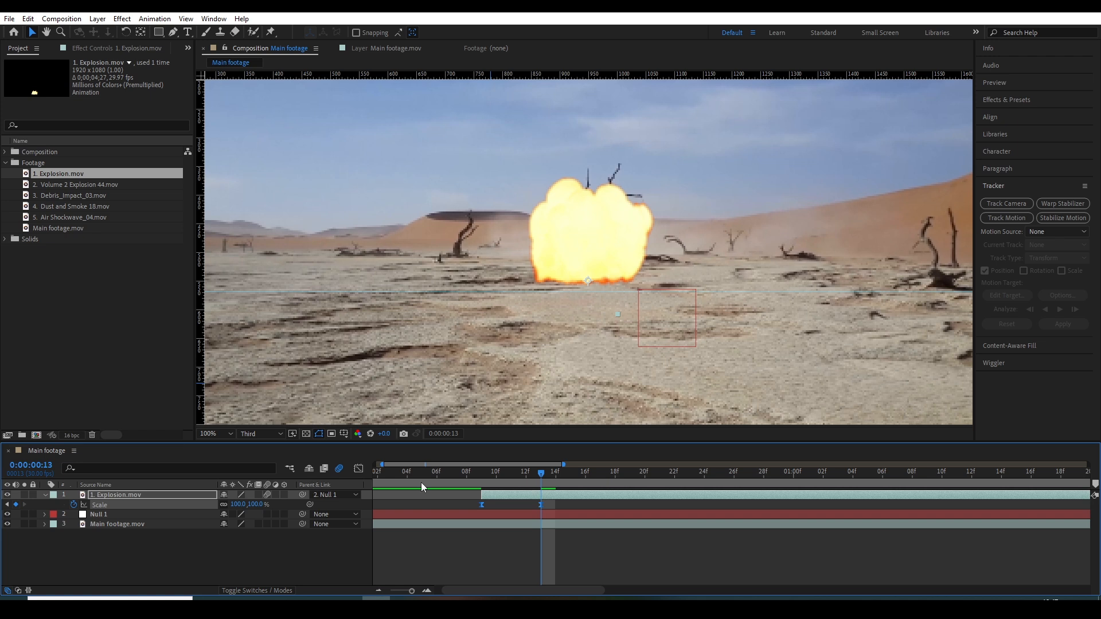
left_click(453, 473)
key("space")
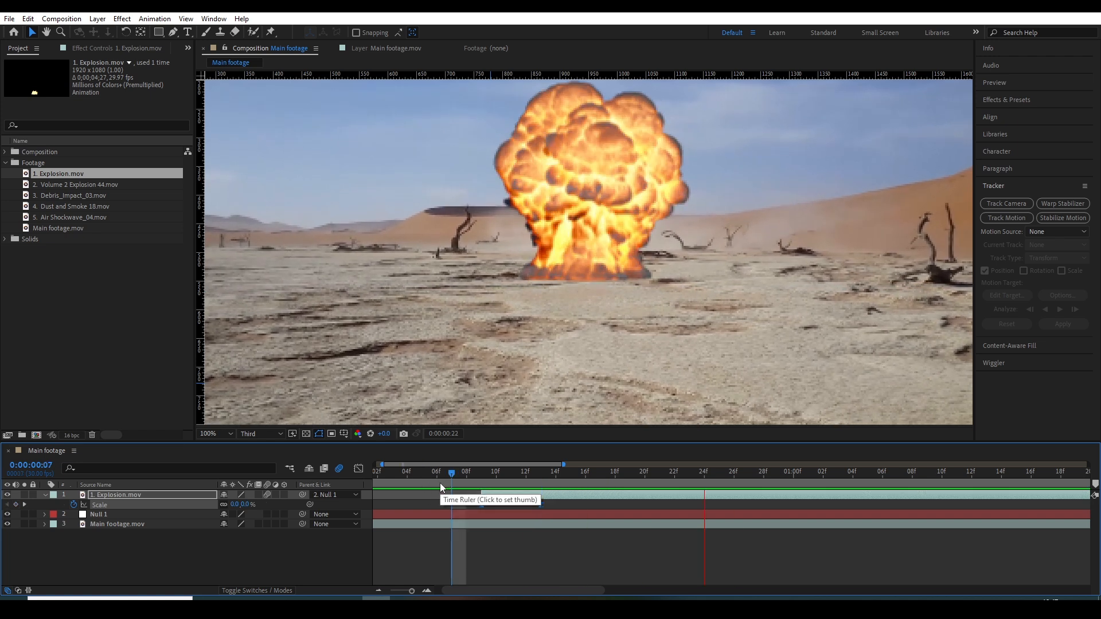
left_click_drag(495, 481, 535, 476)
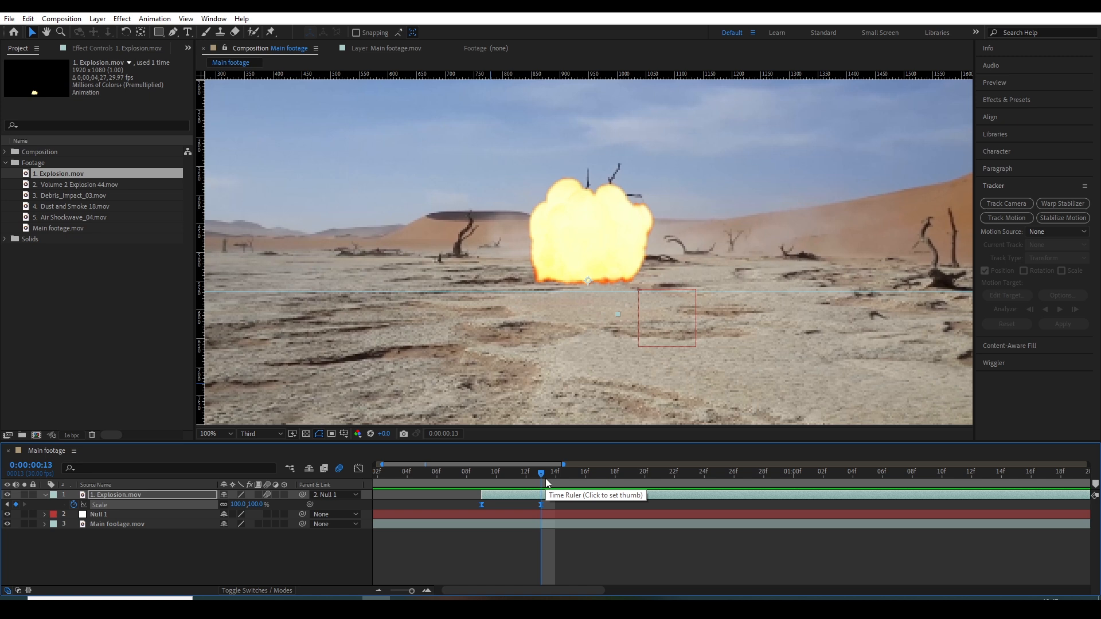
left_click_drag(546, 483, 511, 481)
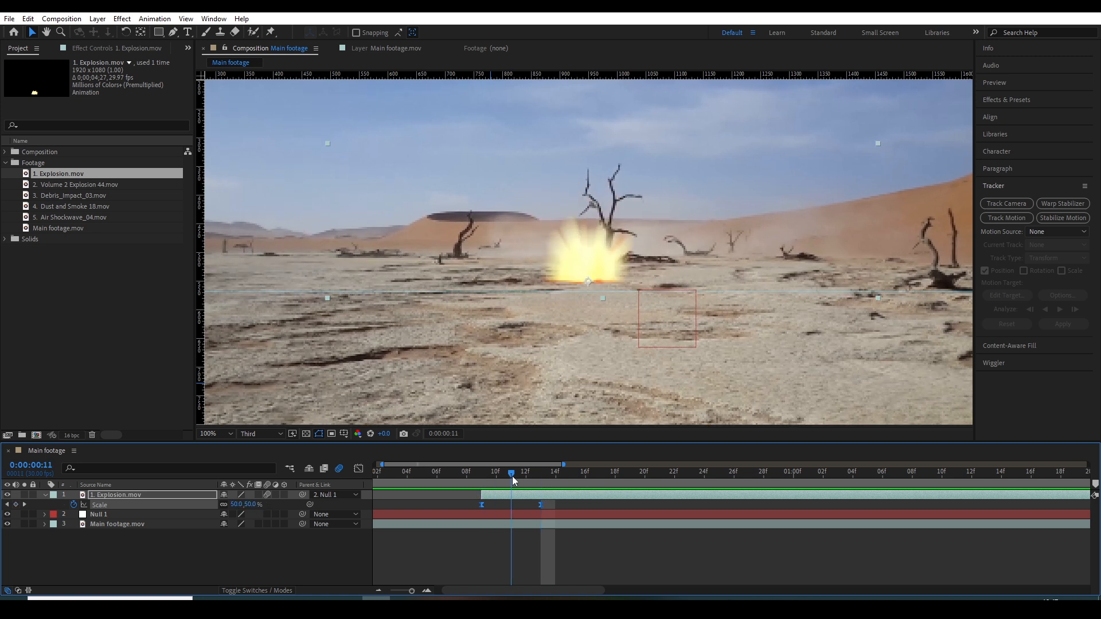
- Play the animated explosion in the full frame and scrub back to 0:00:00:18
key("comma")
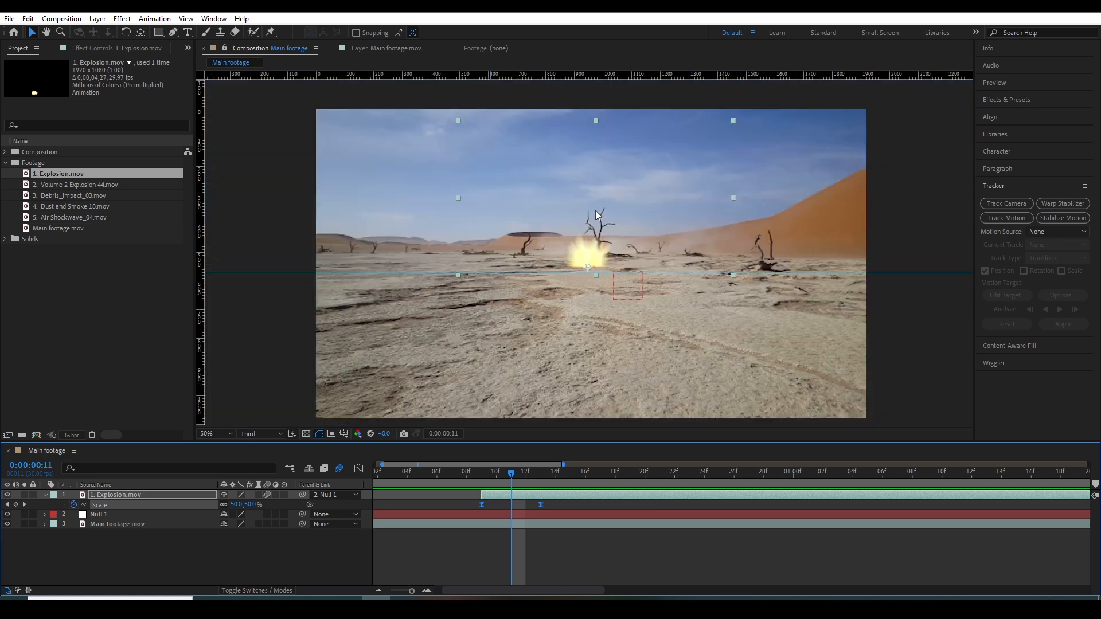
key("space")
key("space")
key("h")
left_click_drag(642, 351, 624, 357)
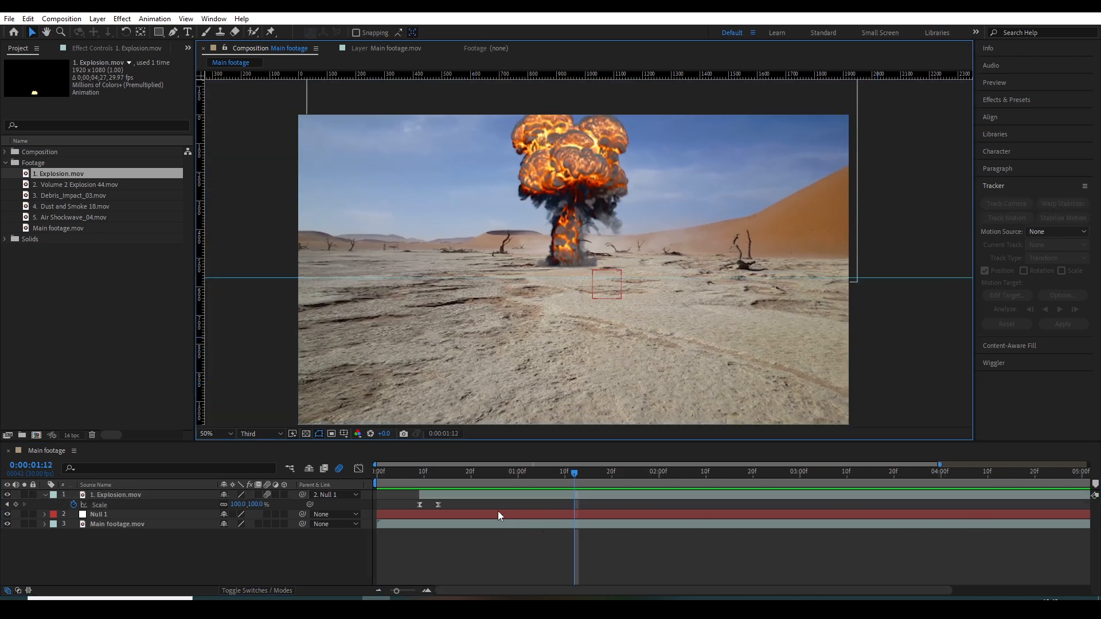
left_click_drag(625, 476, 463, 506)
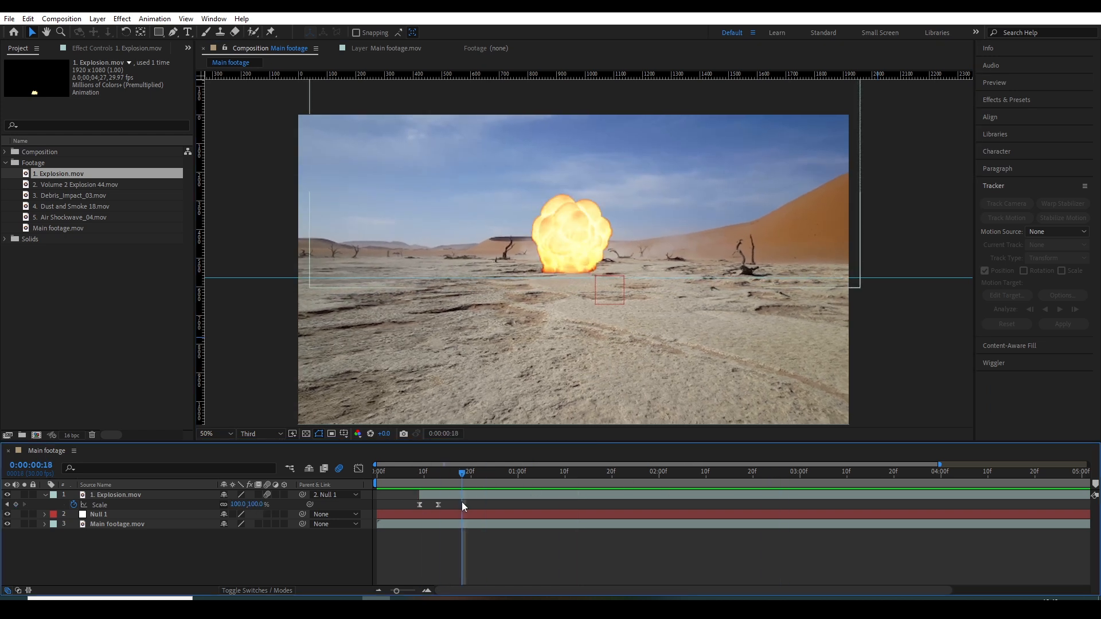
- Set the preview resolution to Full and examine the dead tree in front of the dune at close range
key("slash")
left_click(266, 435)
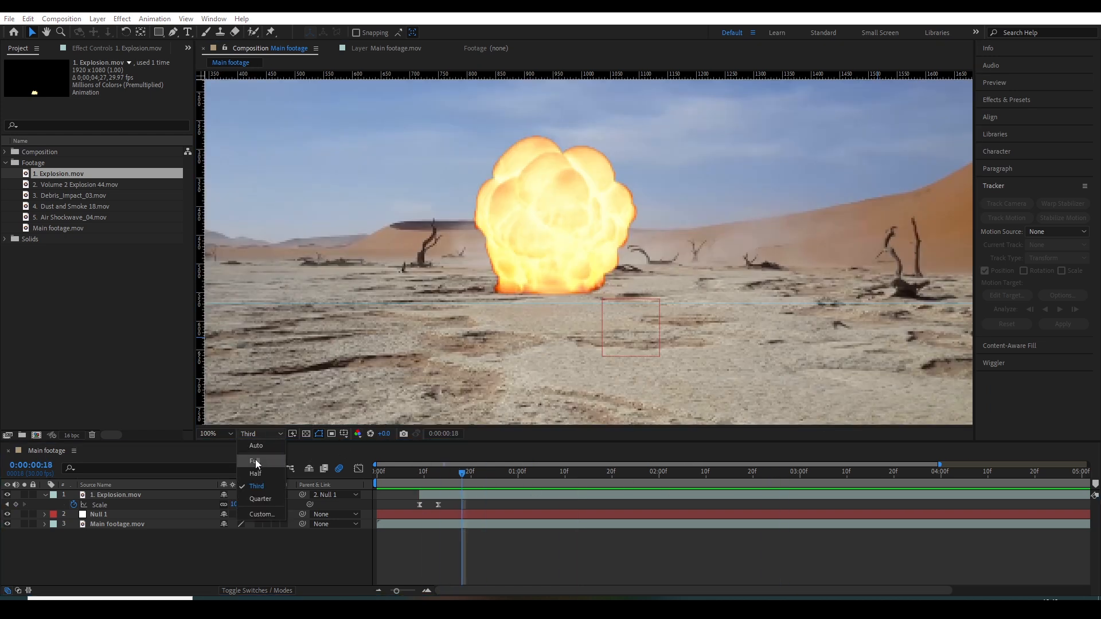
left_click(255, 461)
key("space")
left_click_drag(737, 315, 528, 325)
scroll(757, 316, "up", 1)
left_click_drag(839, 343, 664, 292)
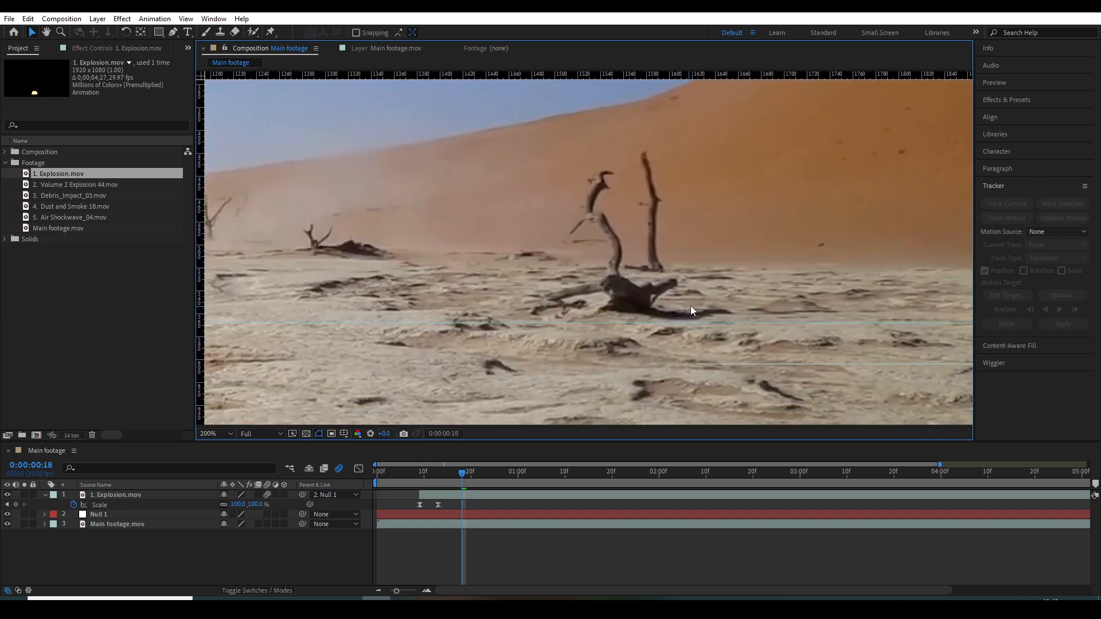
key("space")
scroll(652, 299, "down", 3)
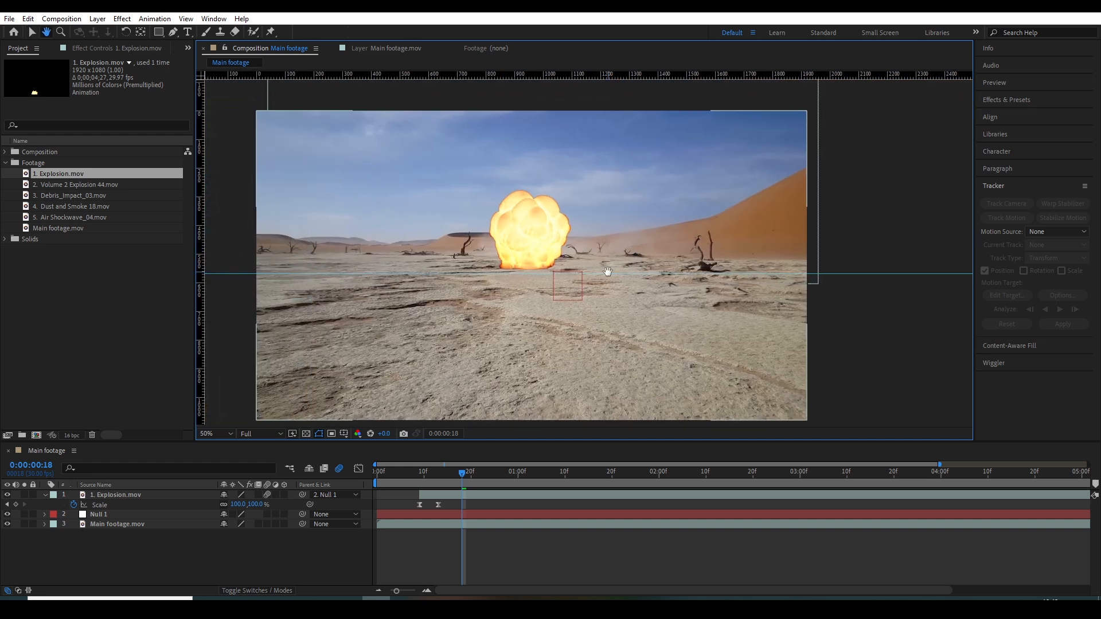
left_click_drag(608, 271, 657, 268)
left_click_drag(249, 172, 809, 235)
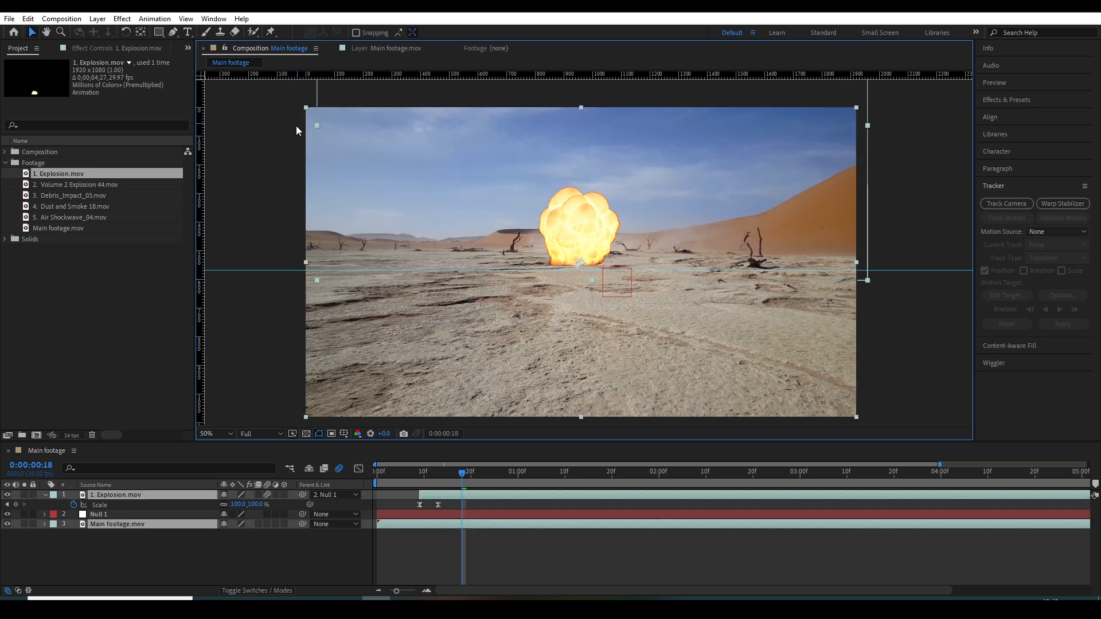
key("shift+slash")
left_click(161, 545)
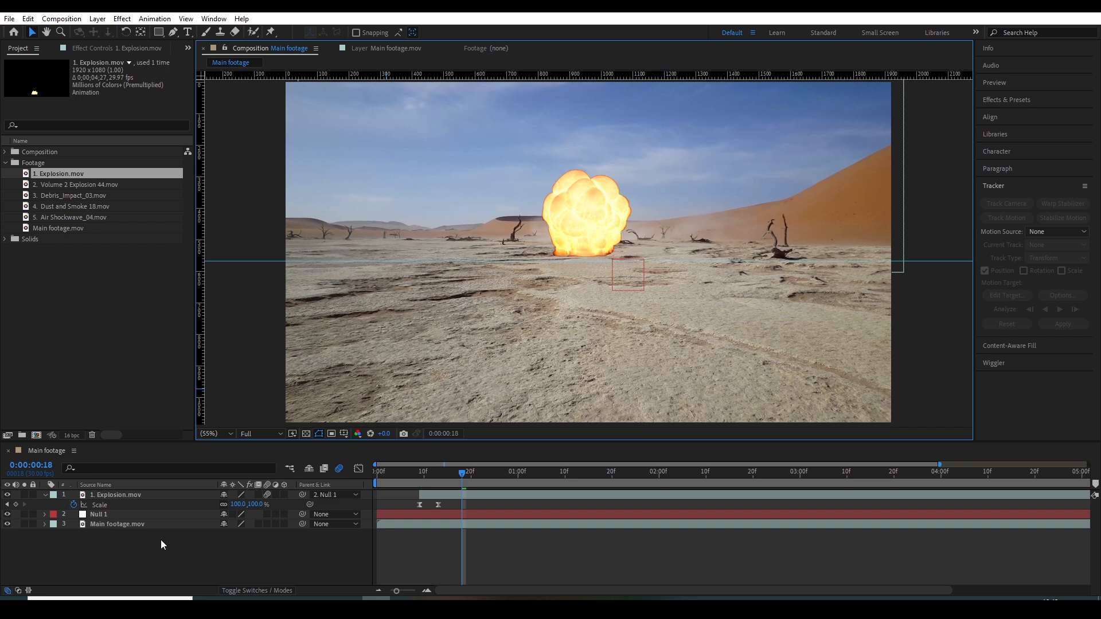
- Duplicate the 1. Explosion.mov layer and select the lower copy
left_click(118, 495)
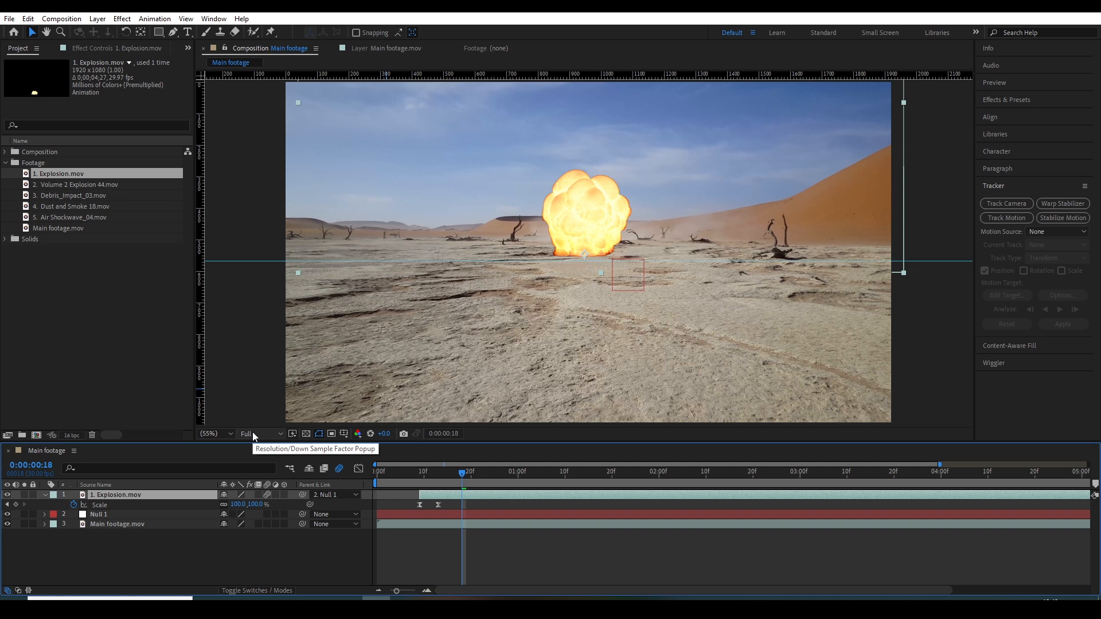
left_click(27, 19)
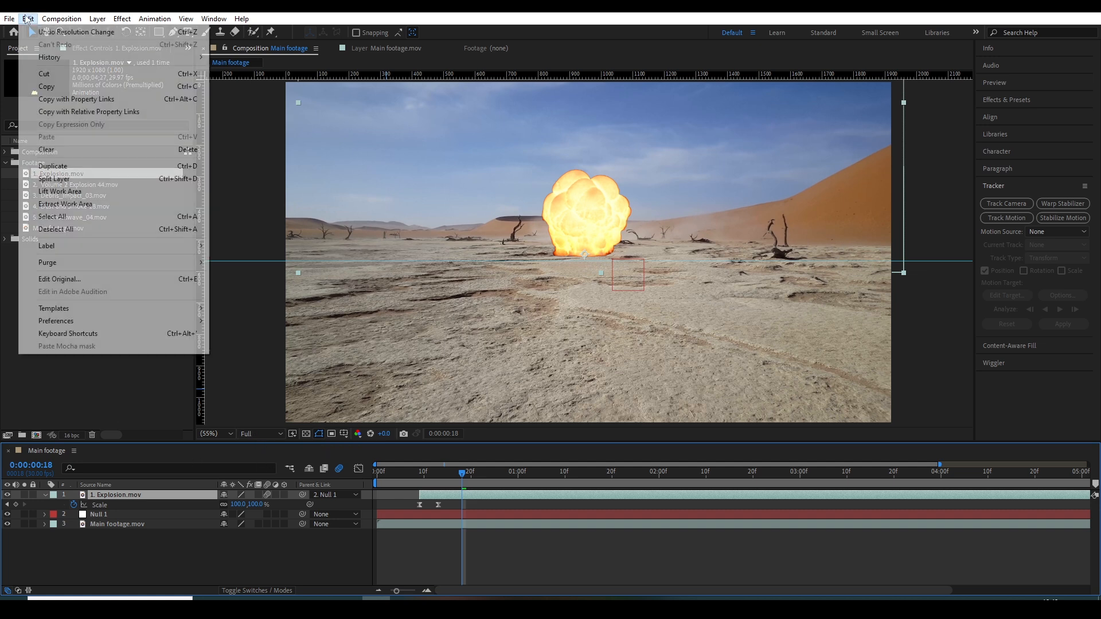
left_click(52, 166)
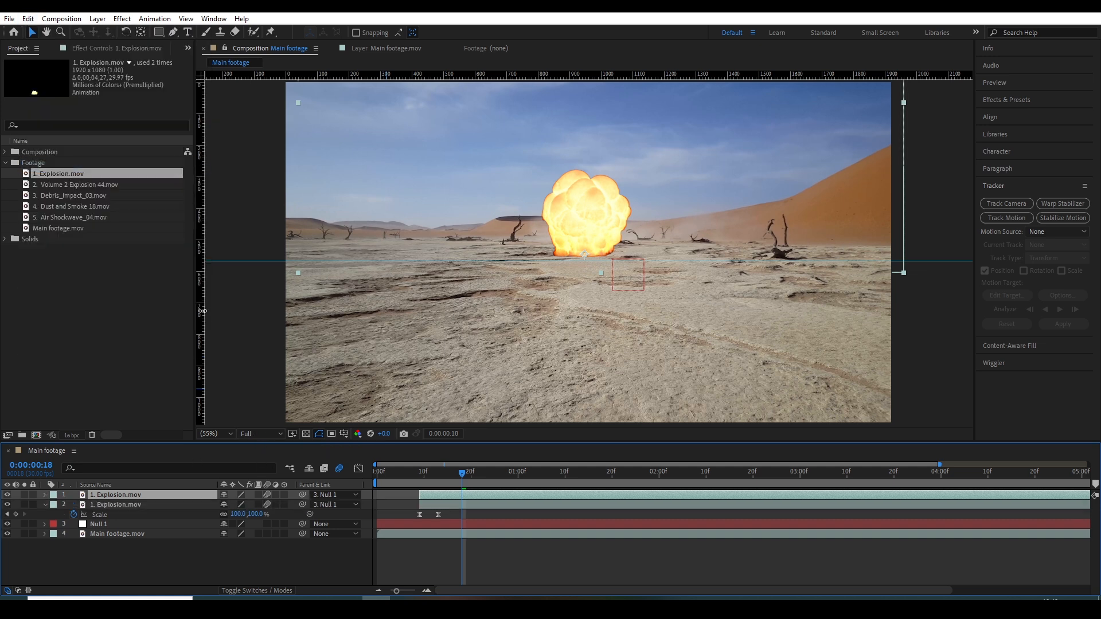
left_click(129, 507)
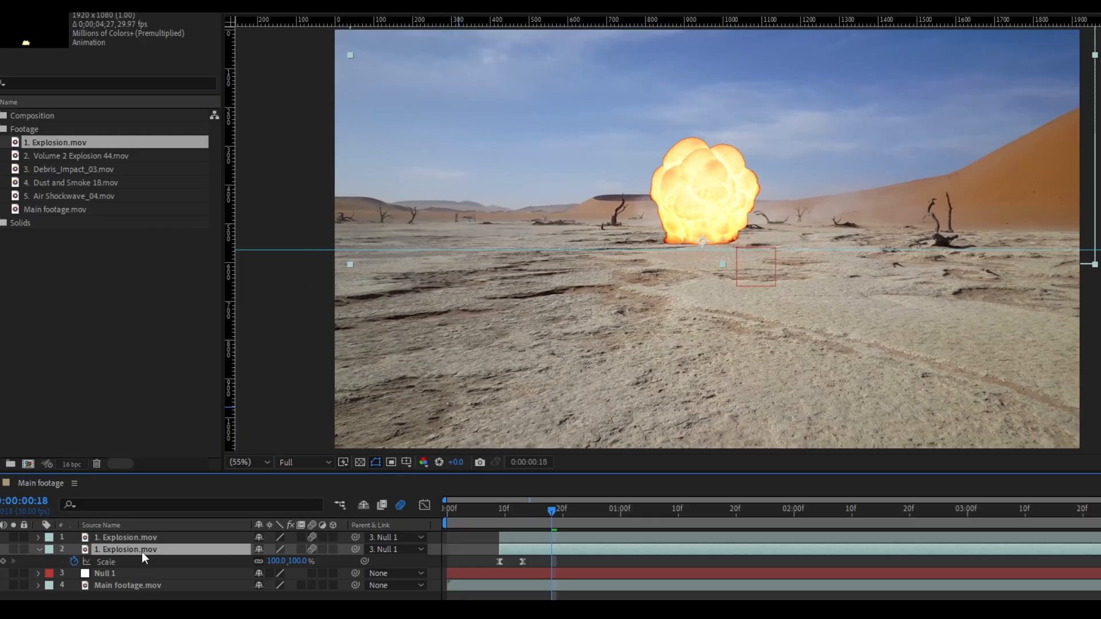
- Rename the lower copy of the explosion layer as 1. Explosion Shadow .mov
right_click(129, 507)
left_click(176, 532)
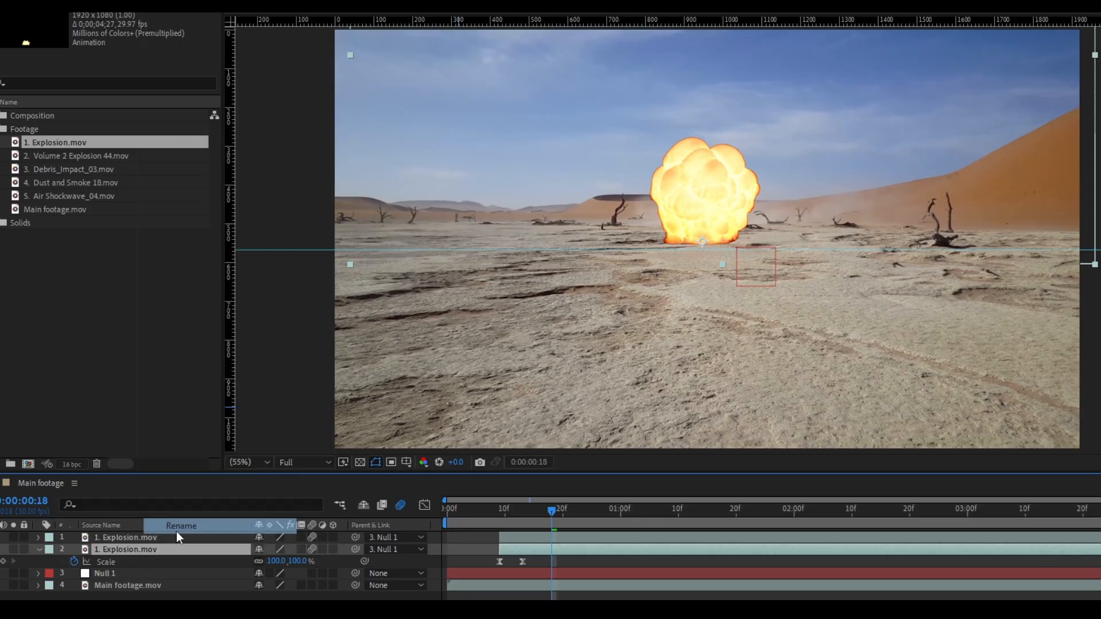
key("Left")
key("Left")
key("Left")
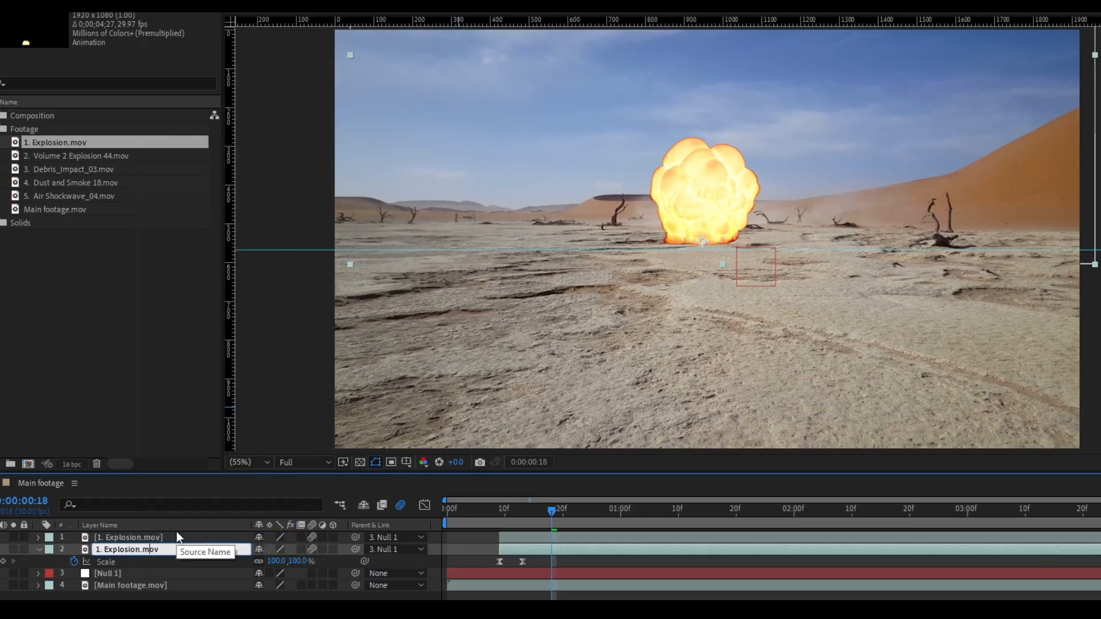
type("Shadow")
key("Return")
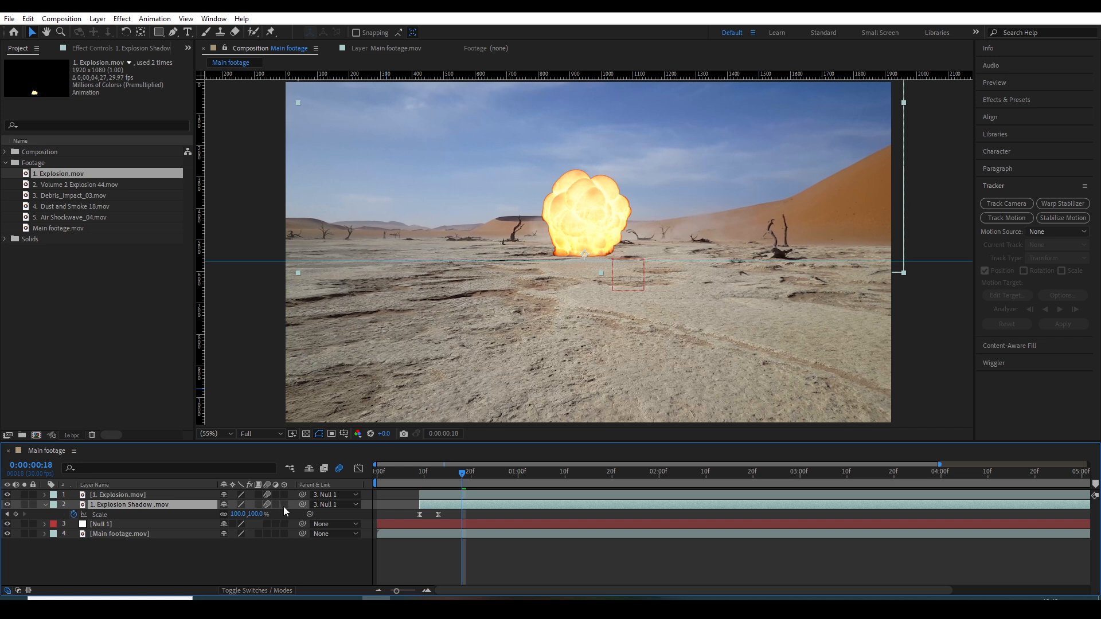
- Make the 1. Explosion Shadow .mov layer 3D and set its X Rotation to -78° and Z Rotation to +81°
left_click(285, 506)
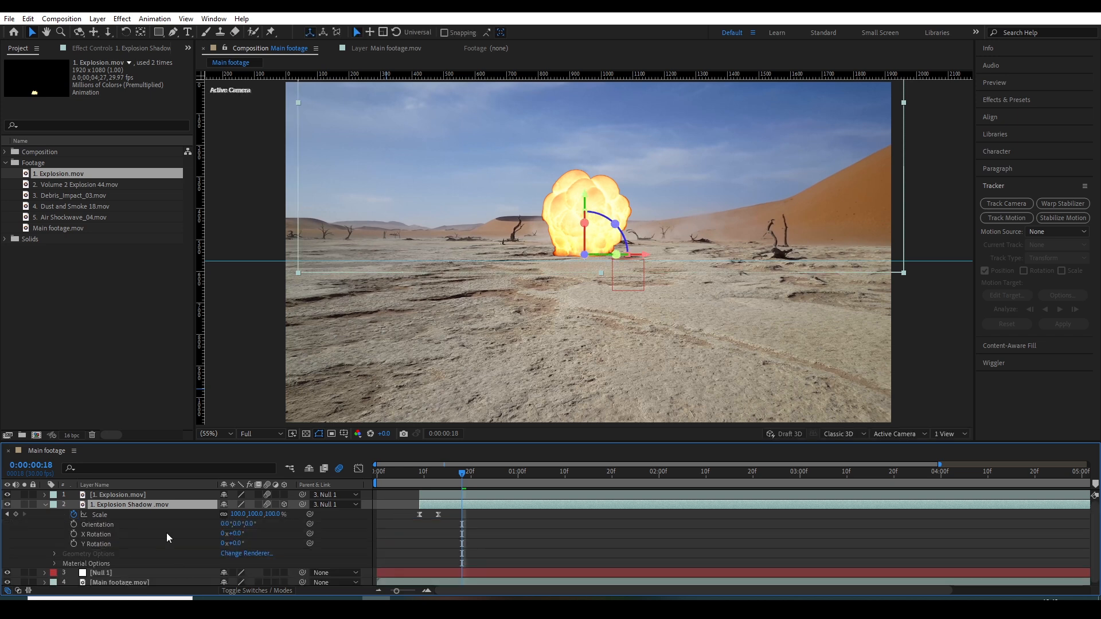
key("r")
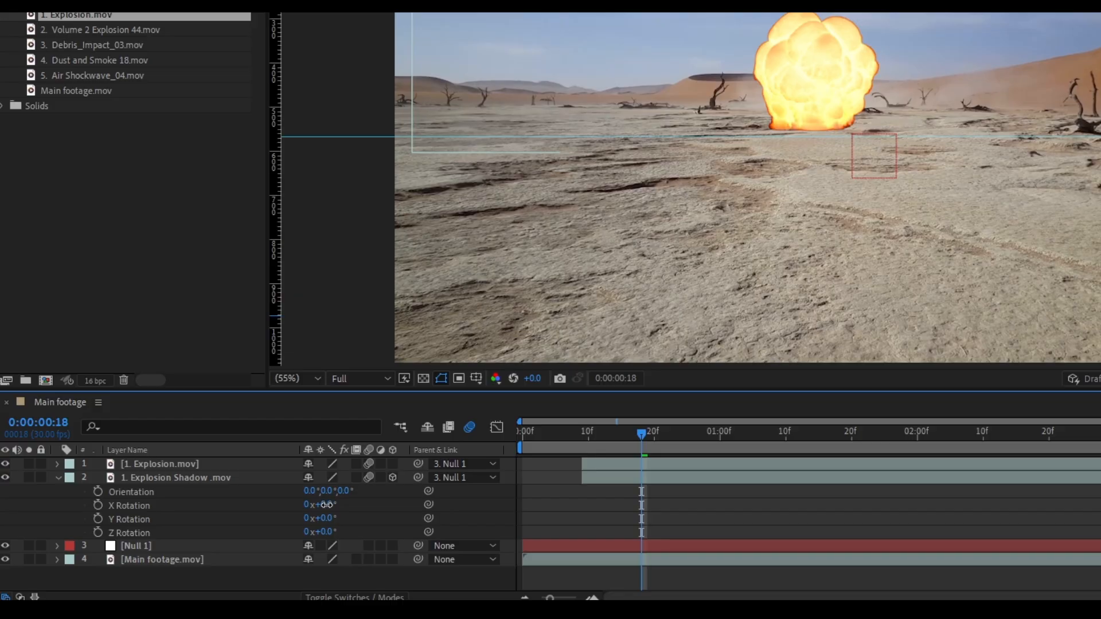
left_click_drag(236, 524, 254, 513)
left_click_drag(349, 490, 379, 525)
key("ctrl+z")
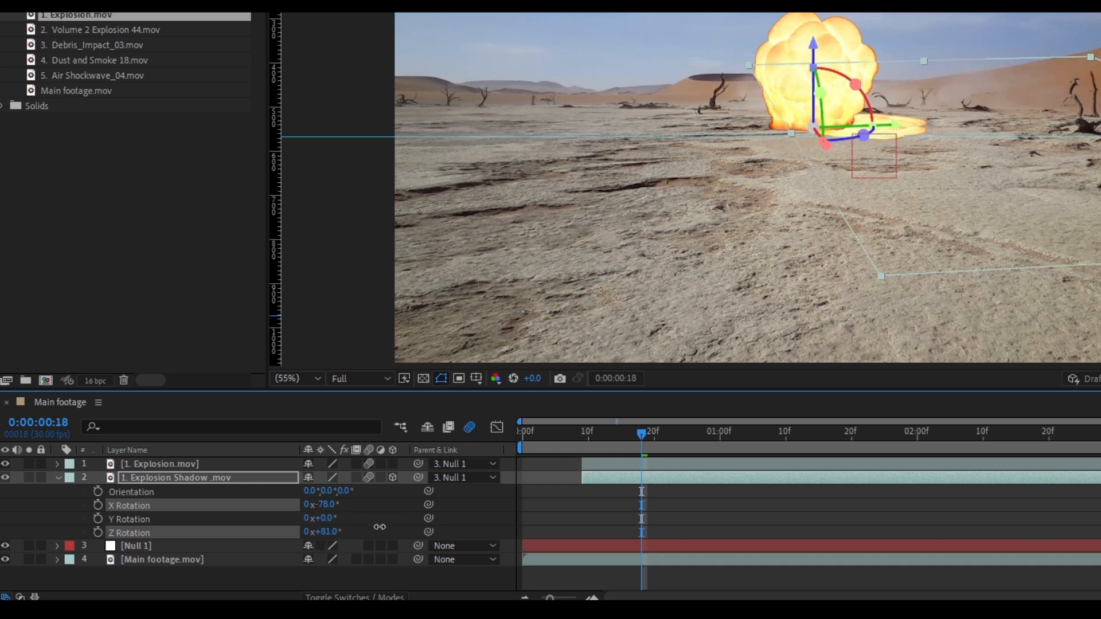
- Preview the laid-down shadow and, at 0:00:01:16, set its X Rotation to -92° and Z Rotation to +90°
key("space")
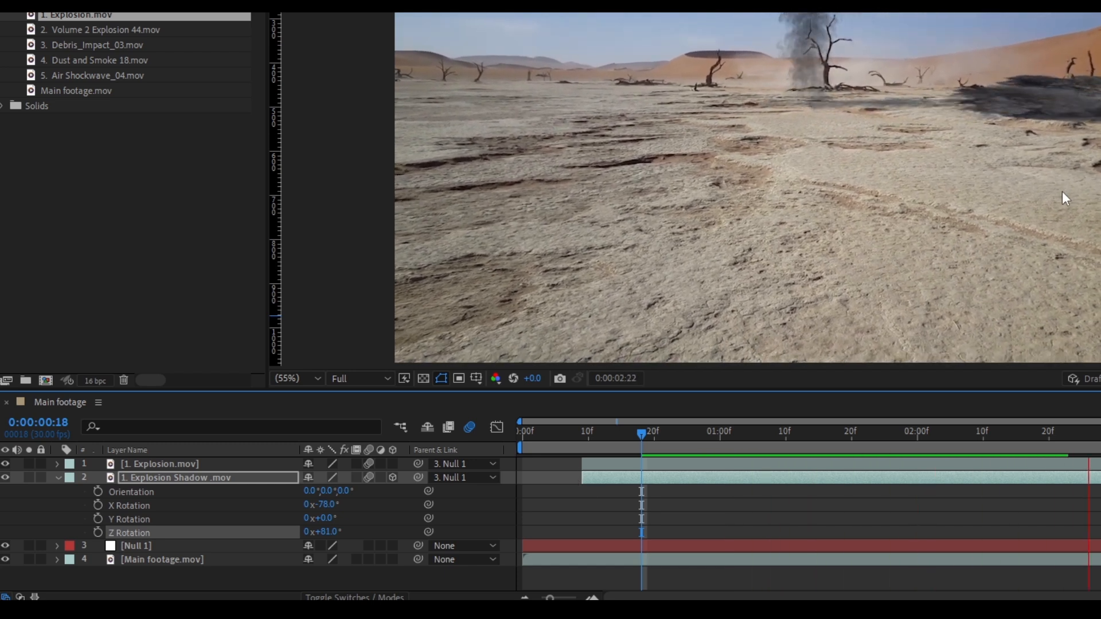
key("space")
left_click_drag(606, 477, 598, 476)
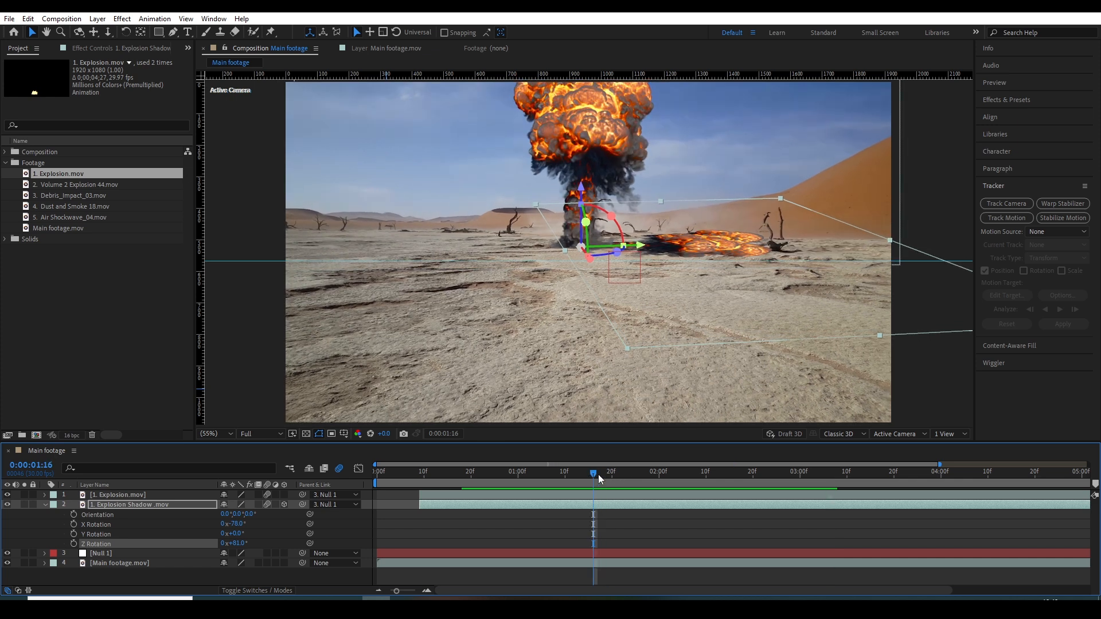
left_click(247, 543)
type("90")
key("Return")
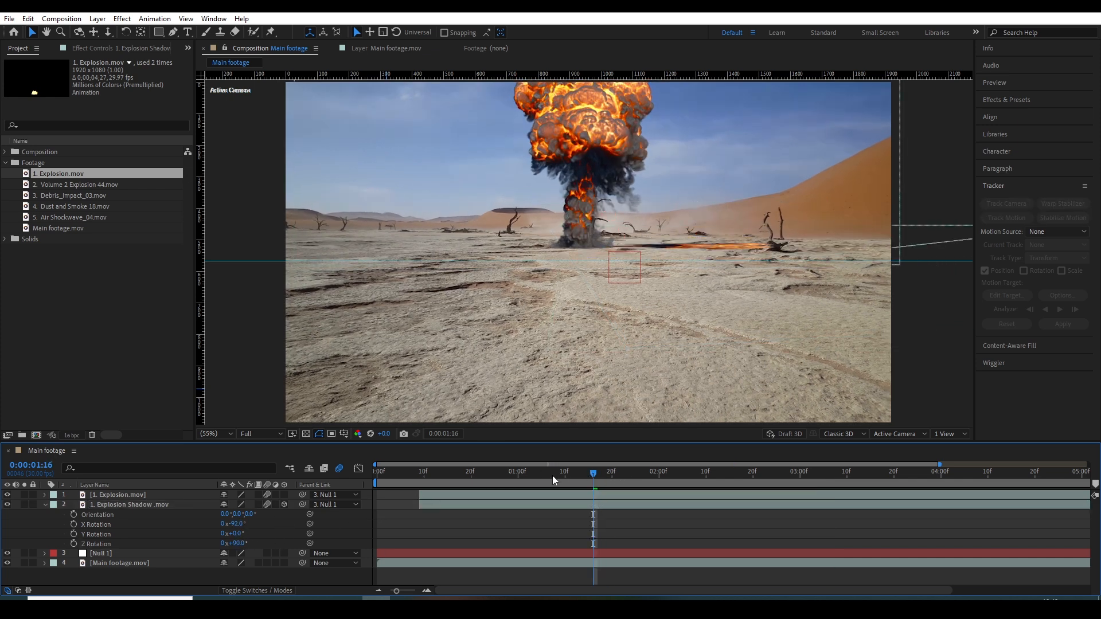
- Move to 0:00:01:25 and apply the Fill effect to the 1. Explosion Shadow .mov layer
left_click_drag(536, 472, 635, 484)
left_click(133, 506)
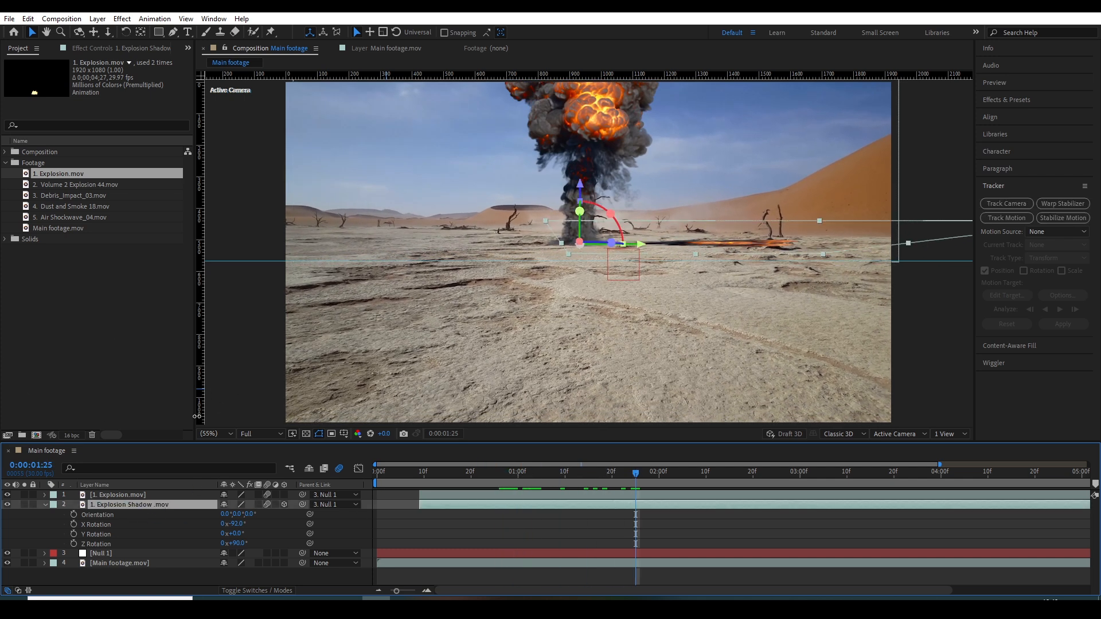
left_click(1012, 101)
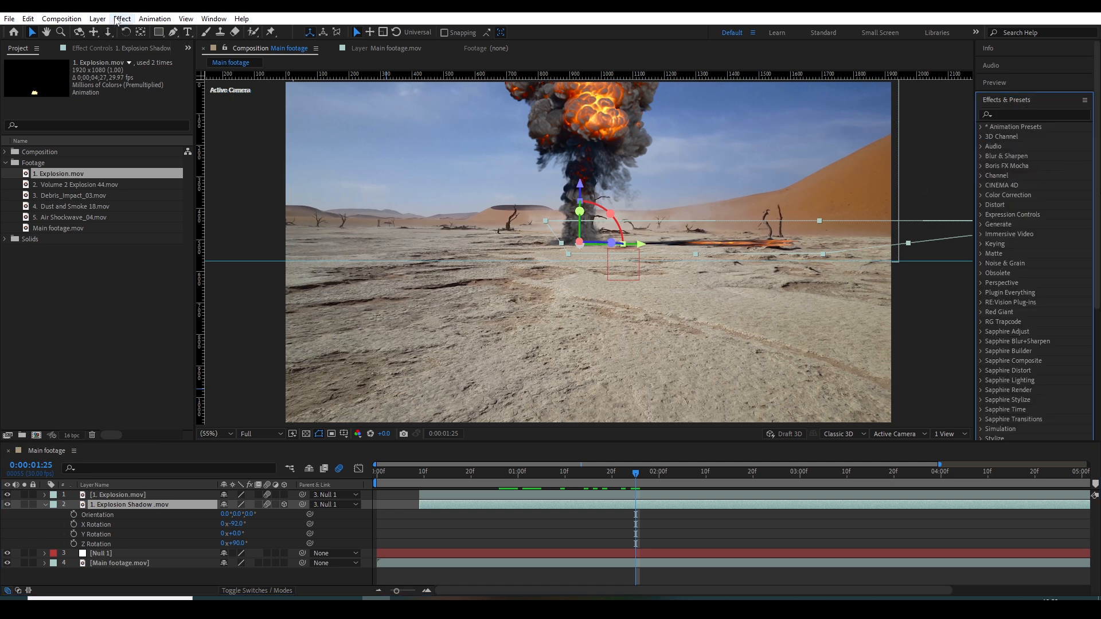
left_click(1030, 116)
type("fill")
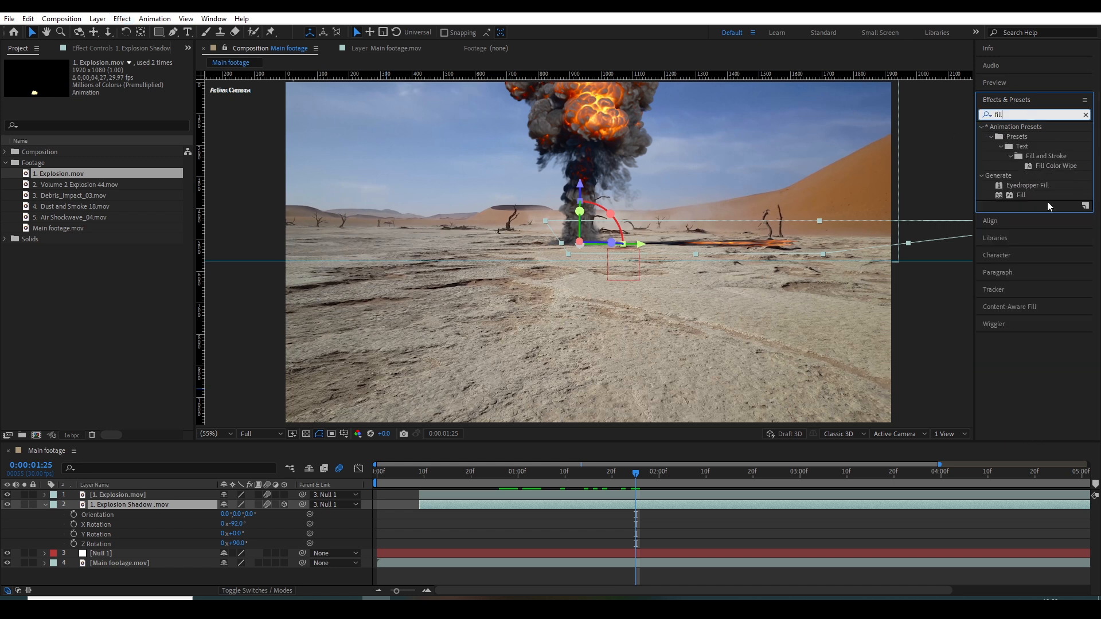
left_click_drag(1021, 196, 127, 510)
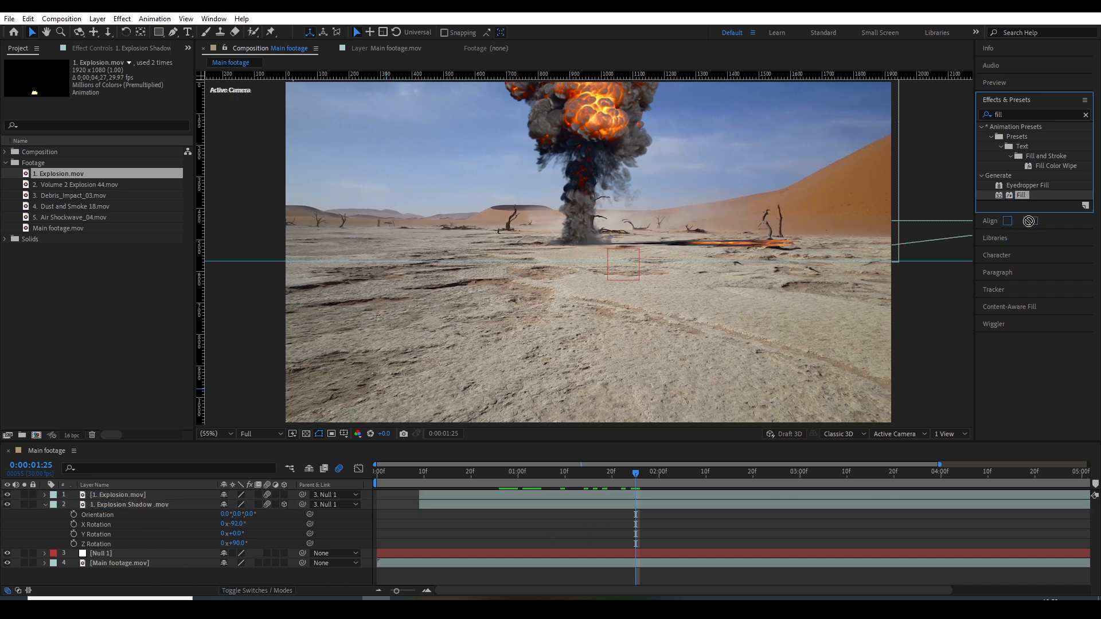
left_click(143, 510)
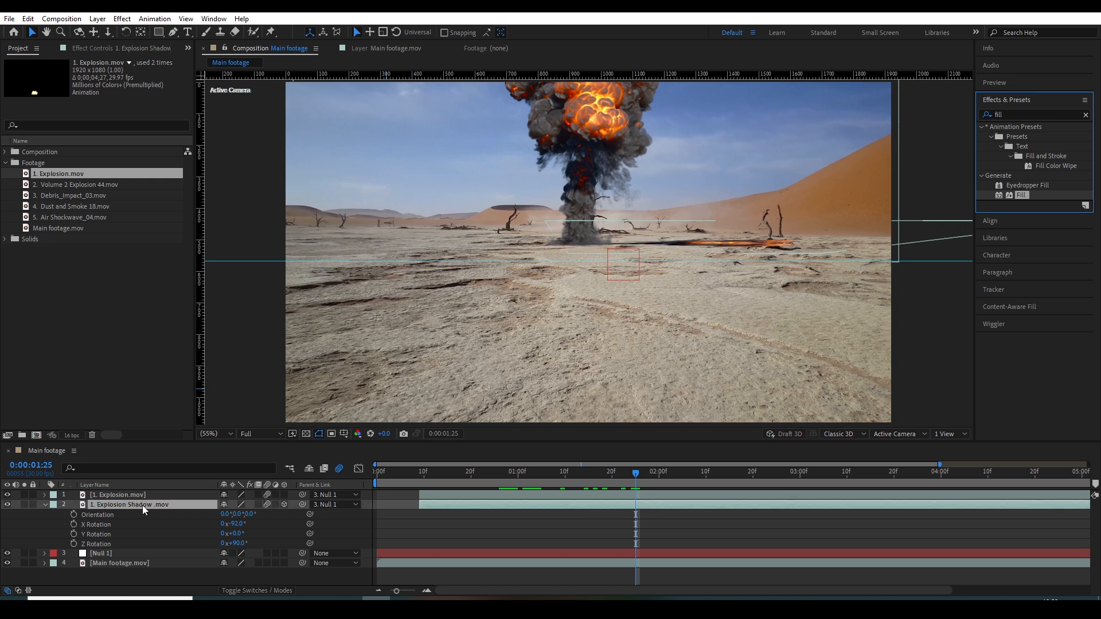
double_click(1022, 195)
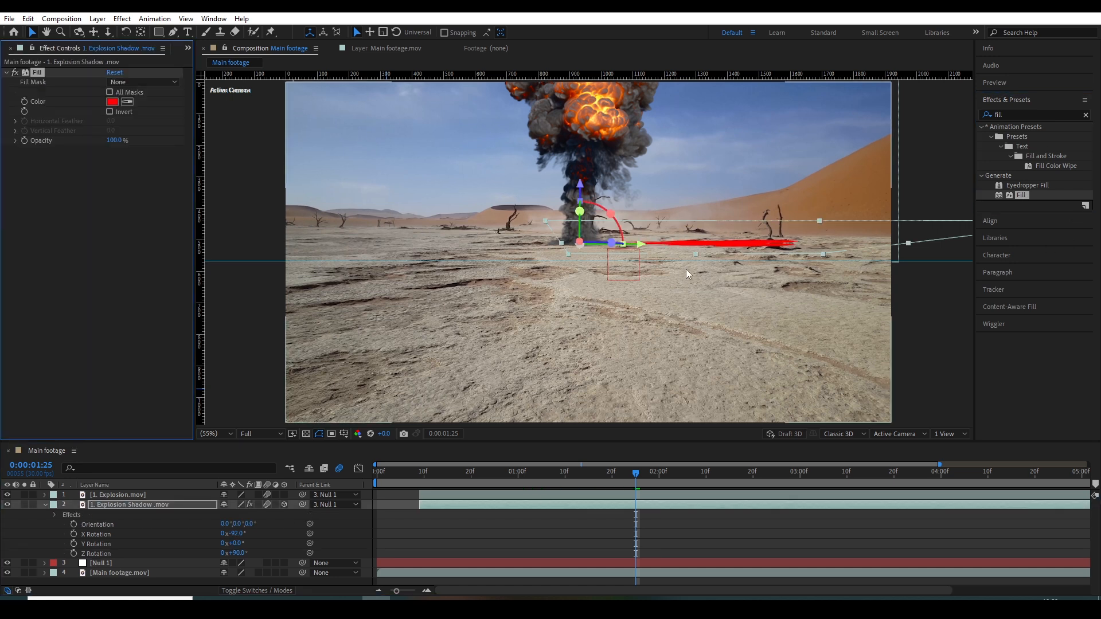
- Set the Fill color by sampling the dark shadow beneath the dead tree in front of the dune
scroll(760, 250, "up", 4)
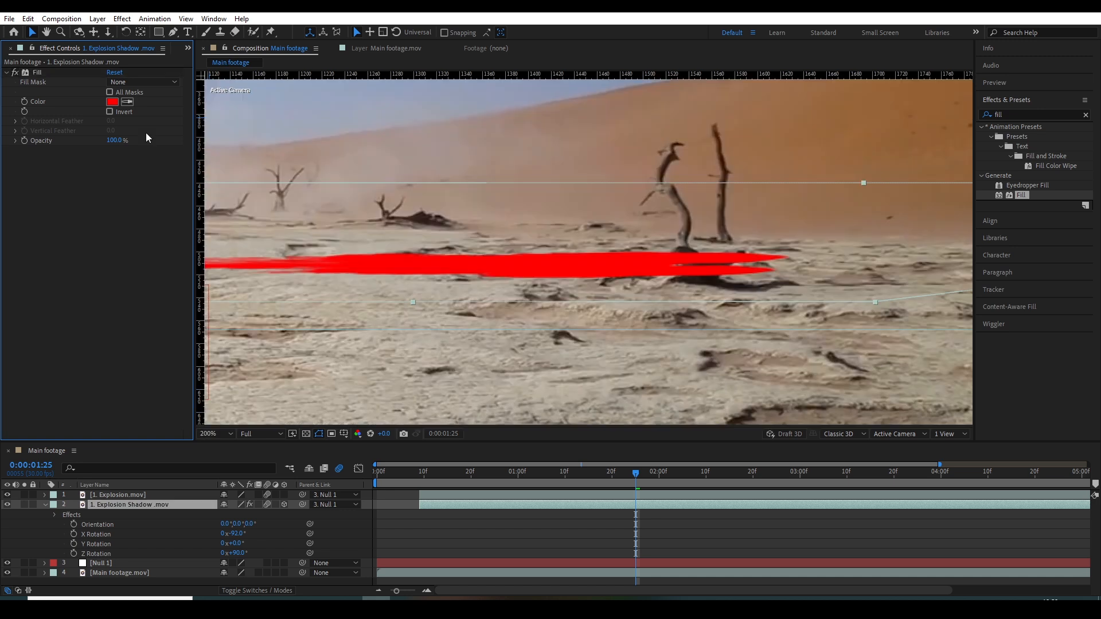
left_click(128, 102)
left_click(746, 280)
scroll(760, 252, "down", 2)
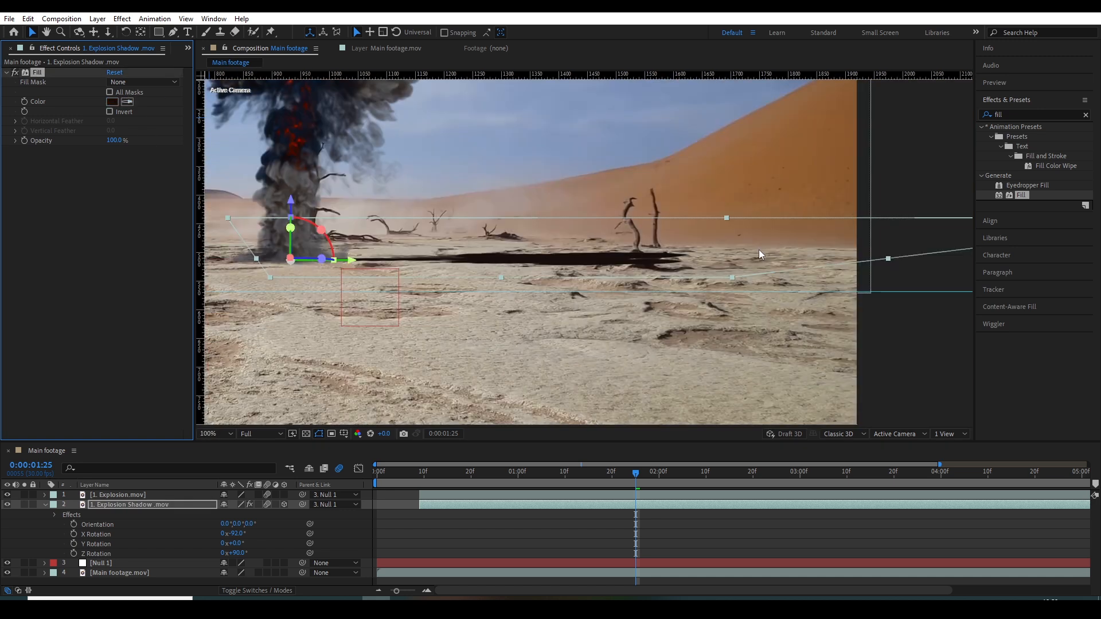
left_click_drag(613, 264, 694, 285)
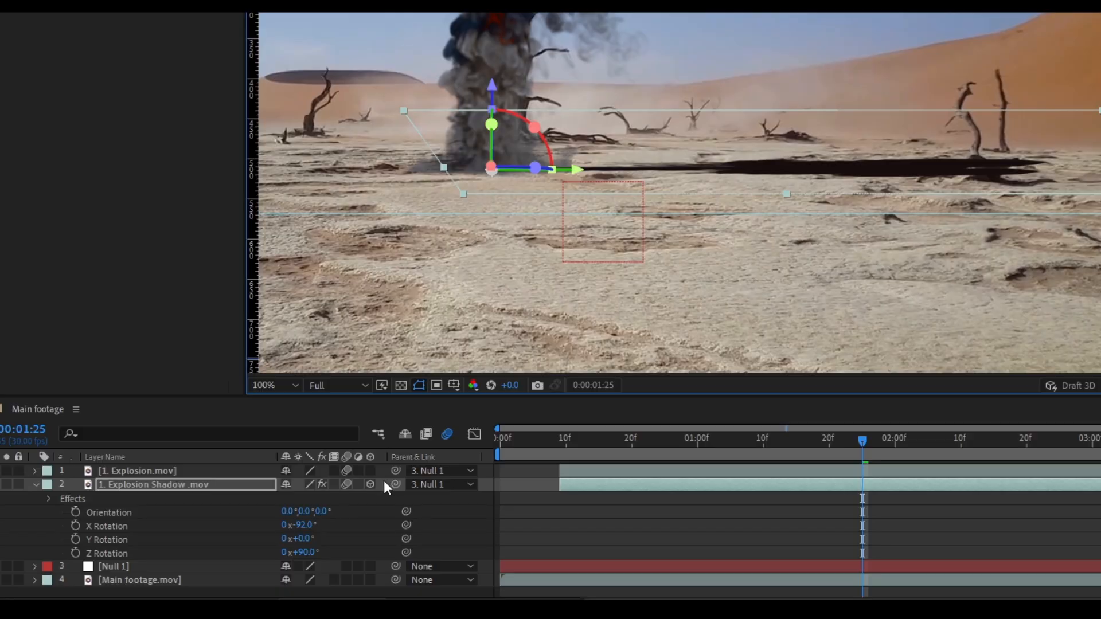
- Align the shadow with the ground by setting its Y Rotation to -2° and Z Rotation to +96°
left_click(304, 554)
left_click(335, 543)
mouse_move(304, 553)
left_mouse_down()
mouse_move(304, 524)
mouse_move(314, 549)
mouse_move(298, 554)
mouse_move(313, 543)
left_mouse_up()
key("ctrl+z")
key("ctrl+z")
key("ctrl+z")
left_click_drag(245, 545, 244, 552)
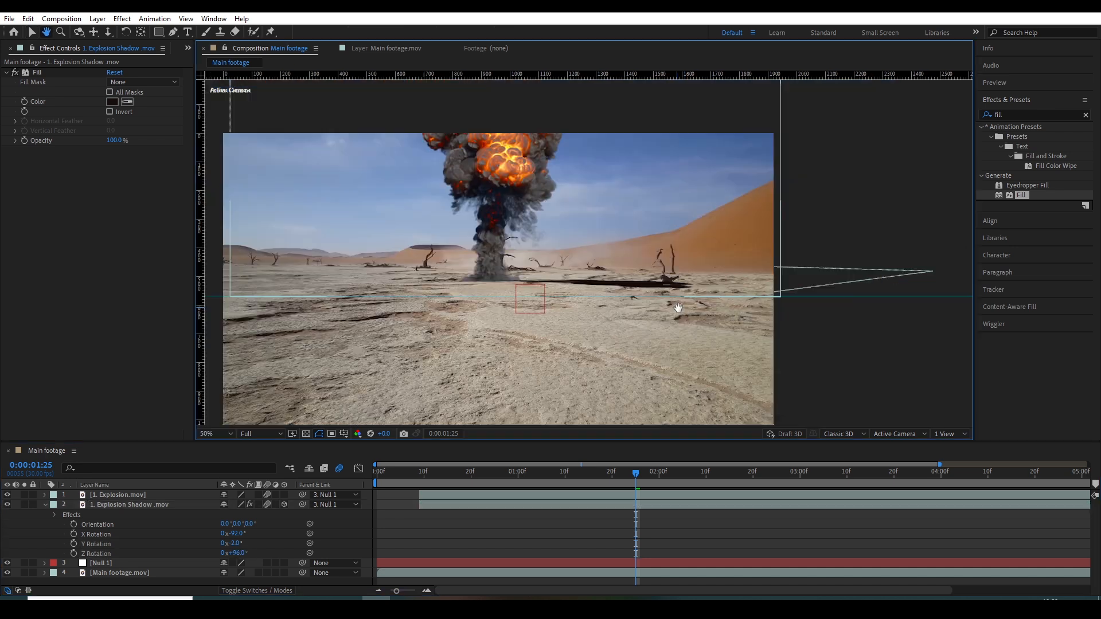
scroll(677, 304, "up", 1)
left_click_drag(711, 297, 687, 277)
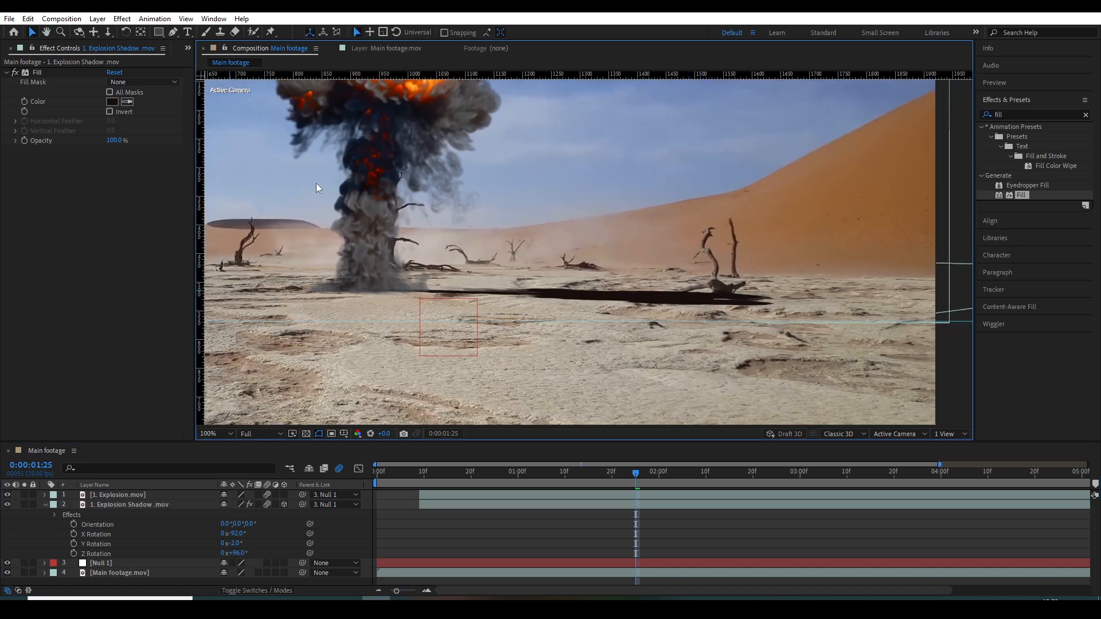
- Apply Fast Box Blur to the shadow layer and set its Blur Radius to 24
left_click(1026, 114)
type("fast")
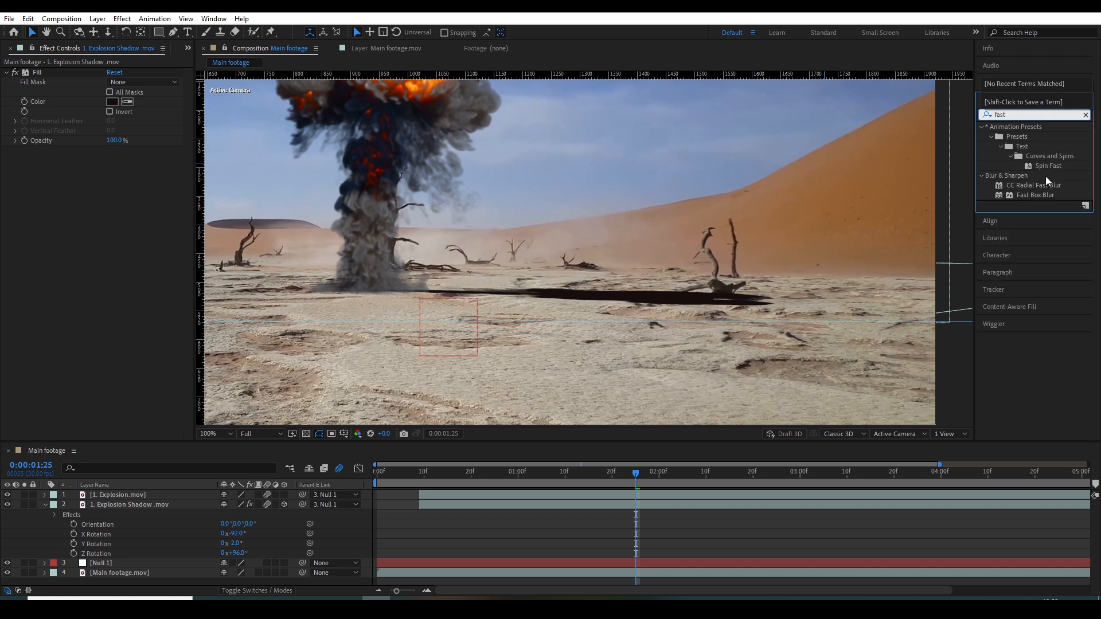
left_click_drag(1037, 198, 98, 180)
left_click(112, 161)
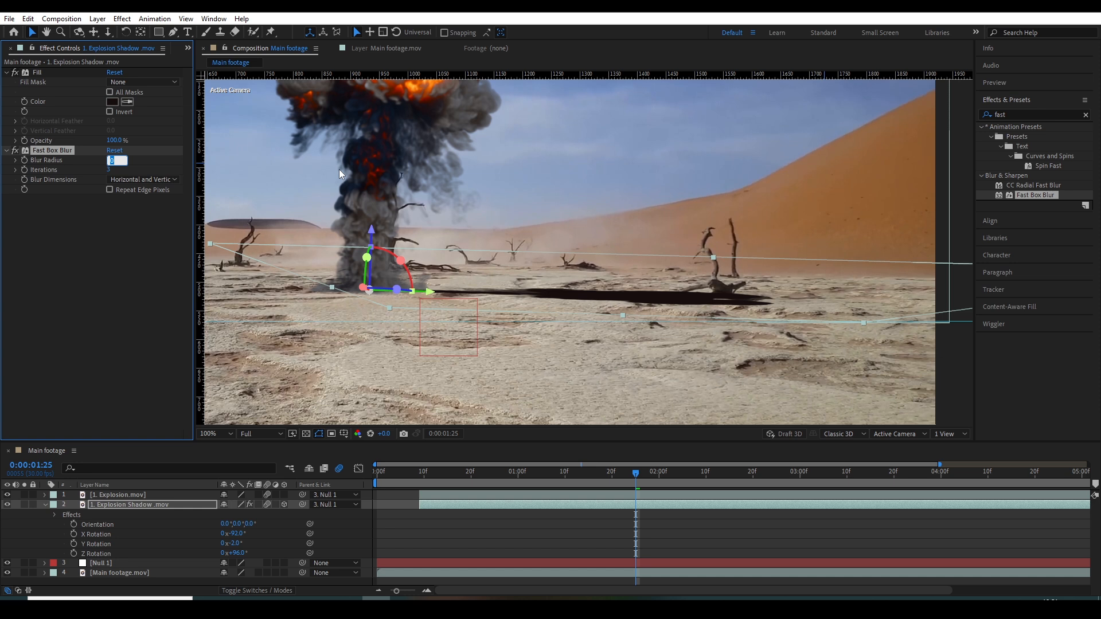
key("Return")
left_click(127, 231)
left_click_drag(111, 160, 153, 155)
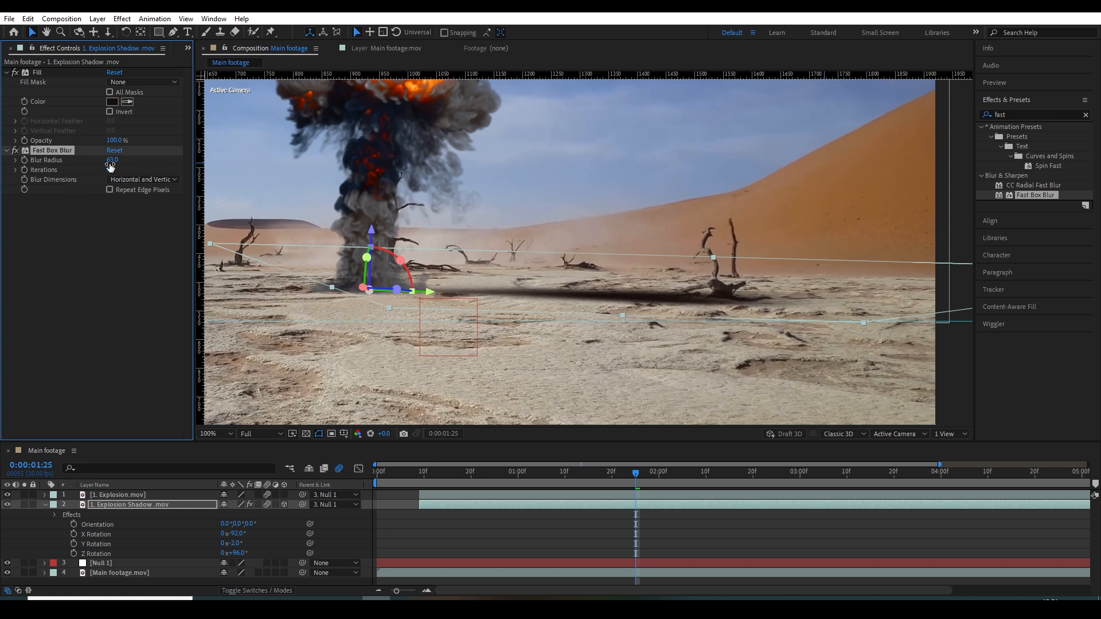
left_click_drag(82, 168, 83, 169)
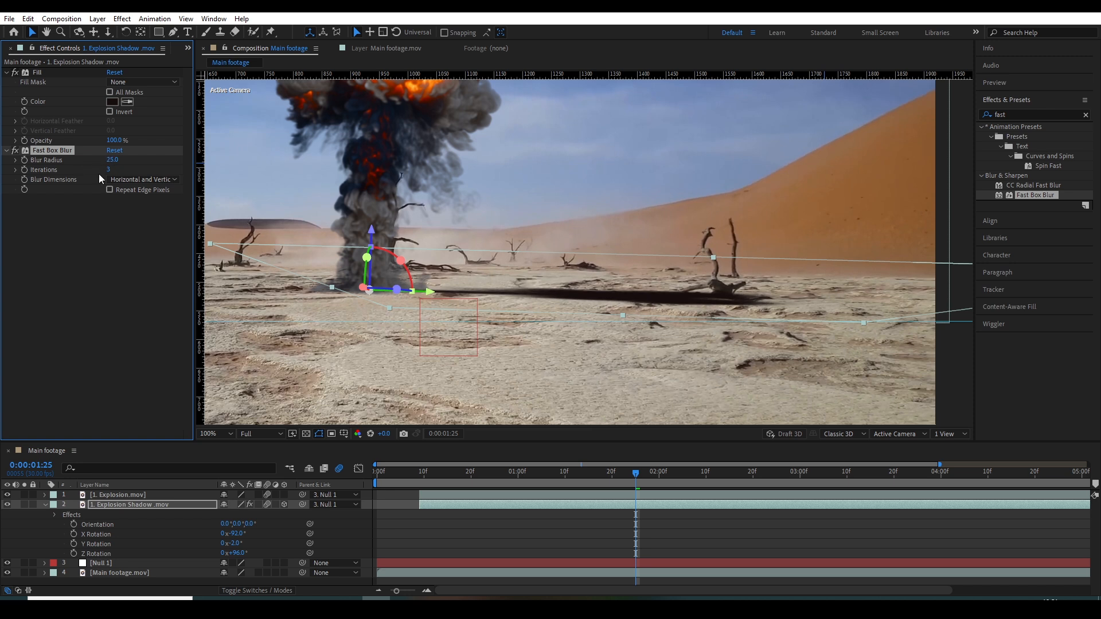
left_click_drag(112, 160, 110, 160)
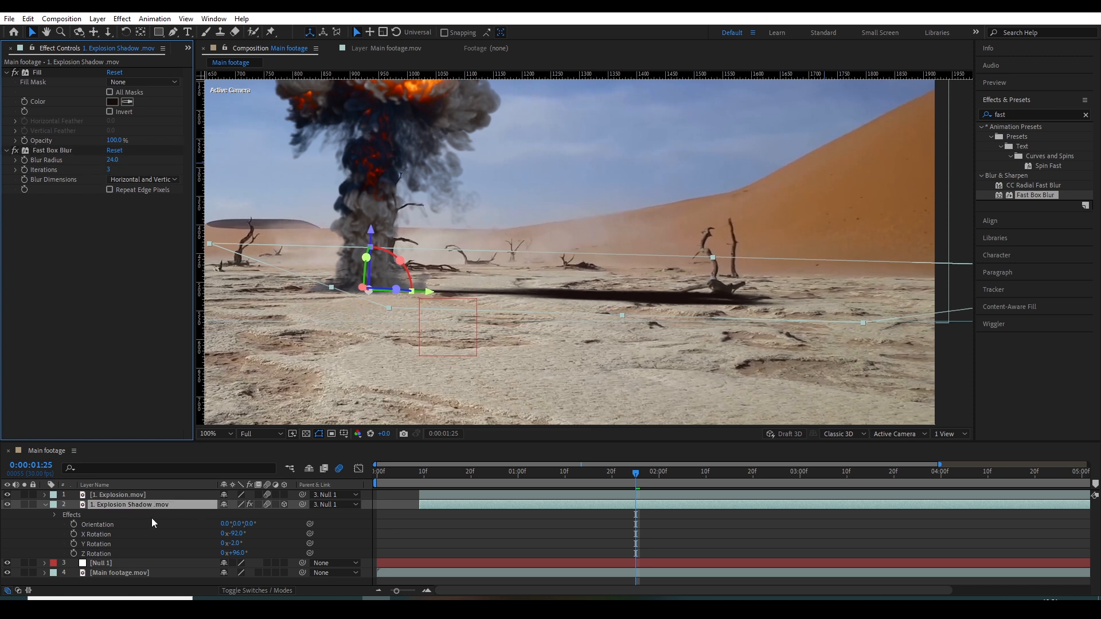
- Set the opacity of the 1. Explosion Shadow .mov layer to 70%
key("t")
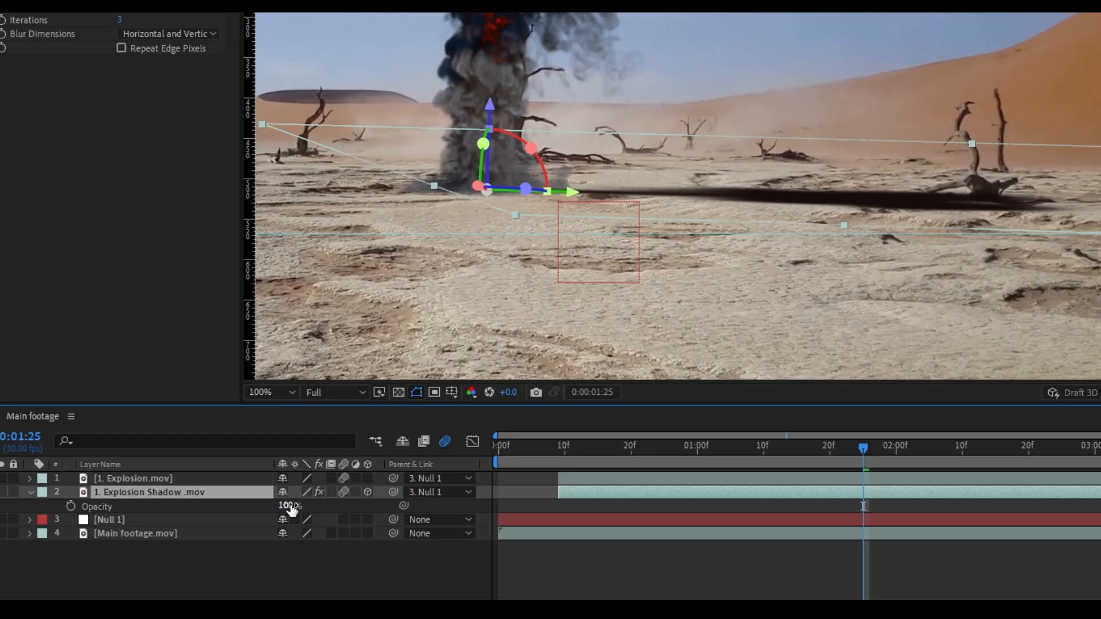
left_click(226, 515)
type("70")
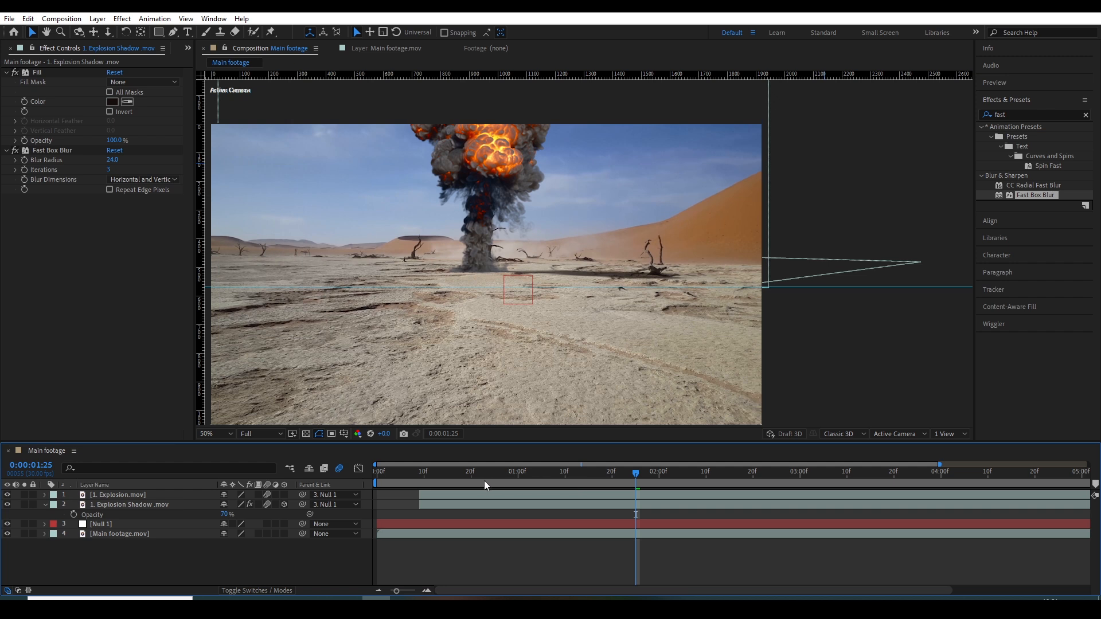
- Set the preview resolution to Third, play the shadowed explosion from 0:00:00:10 and scrub to 0:00:01:12
left_click_drag(454, 475, 500, 479)
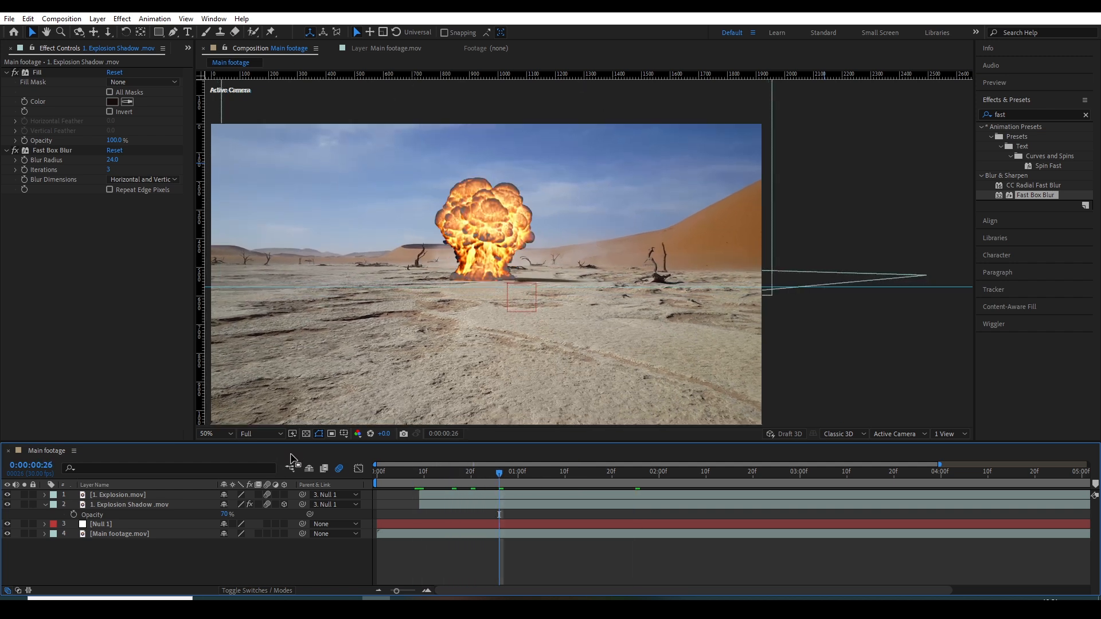
left_click(252, 434)
left_click(266, 490)
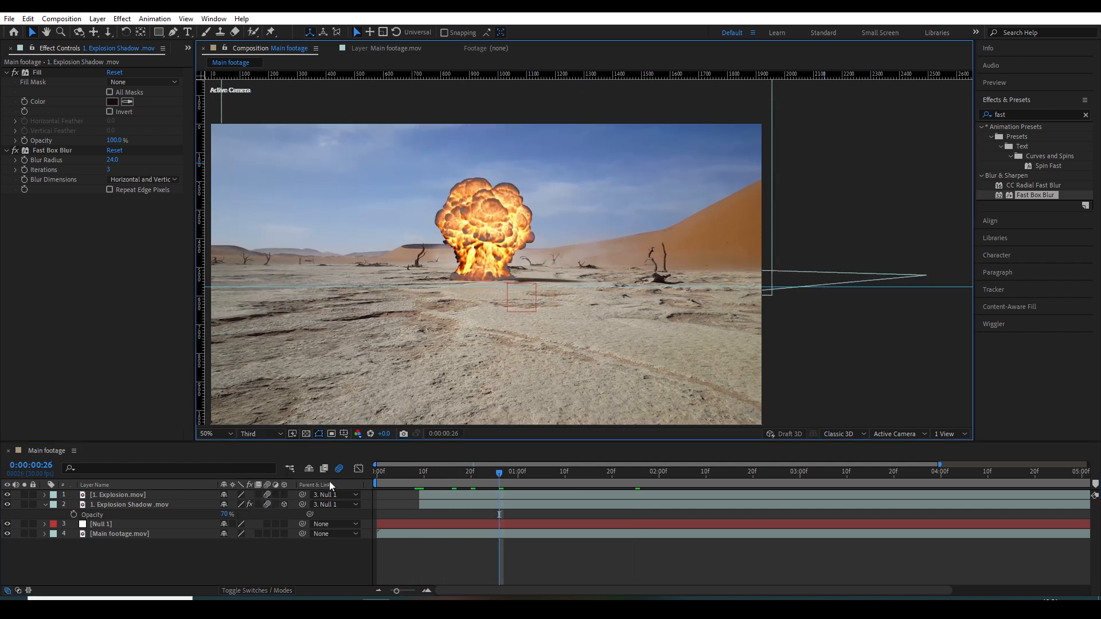
left_click(425, 489)
key("space")
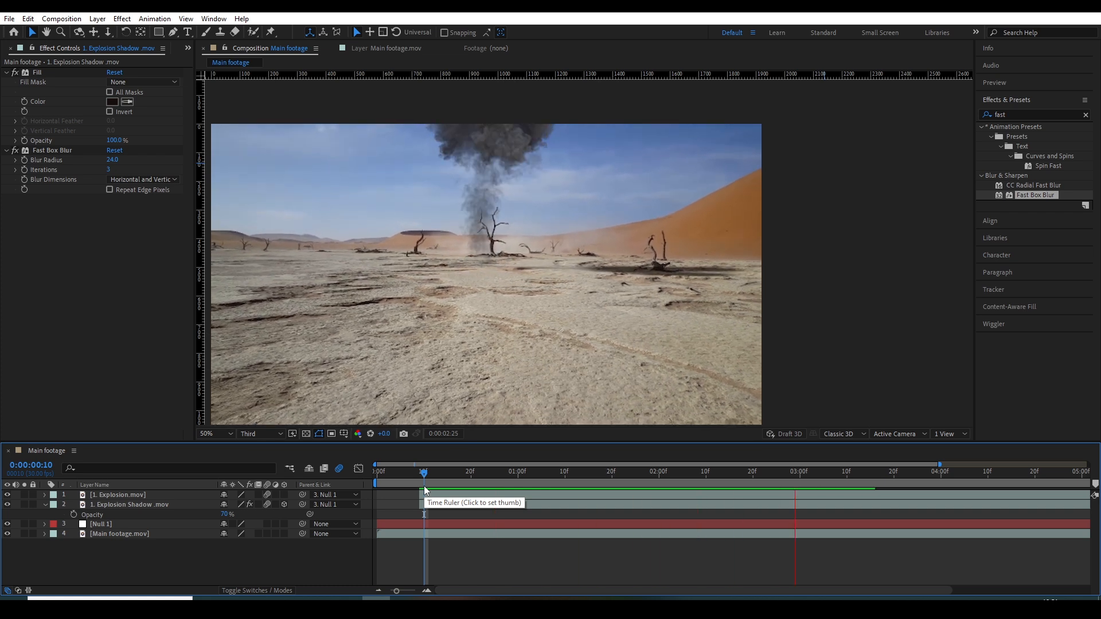
left_click(512, 481)
left_click_drag(512, 480, 578, 479)
mouse_move(519, 343)
left_mouse_down()
mouse_move(570, 327)
mouse_move(536, 344)
left_mouse_up()
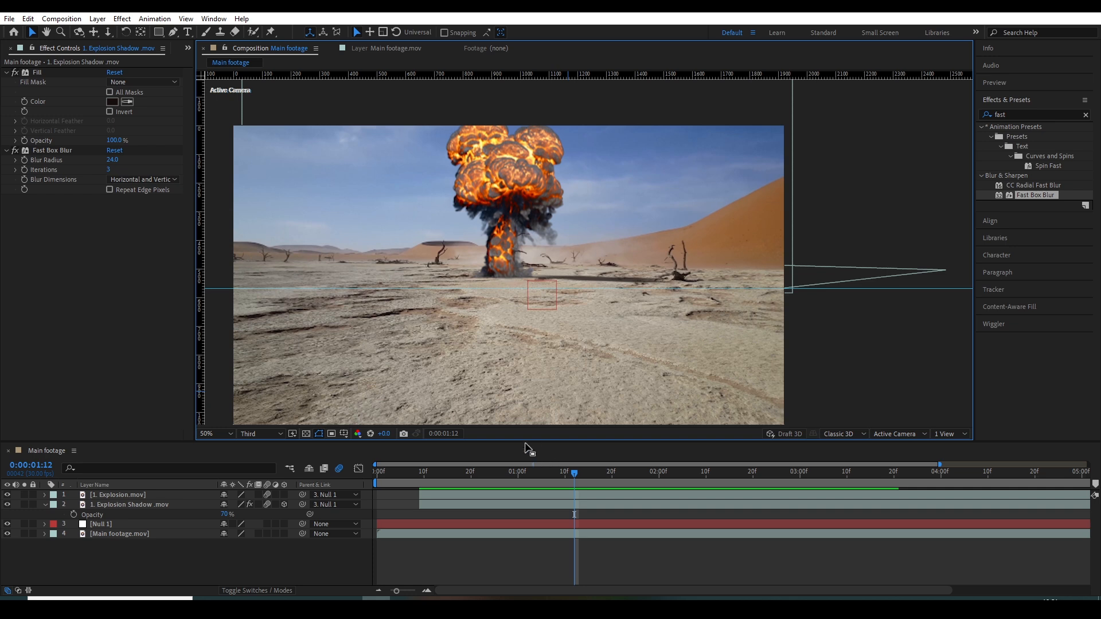
left_click_drag(532, 482, 571, 484)
- Apply the Curves effect to the 1. Explosion.mov layer and inspect the explosion at close range
left_click(188, 48)
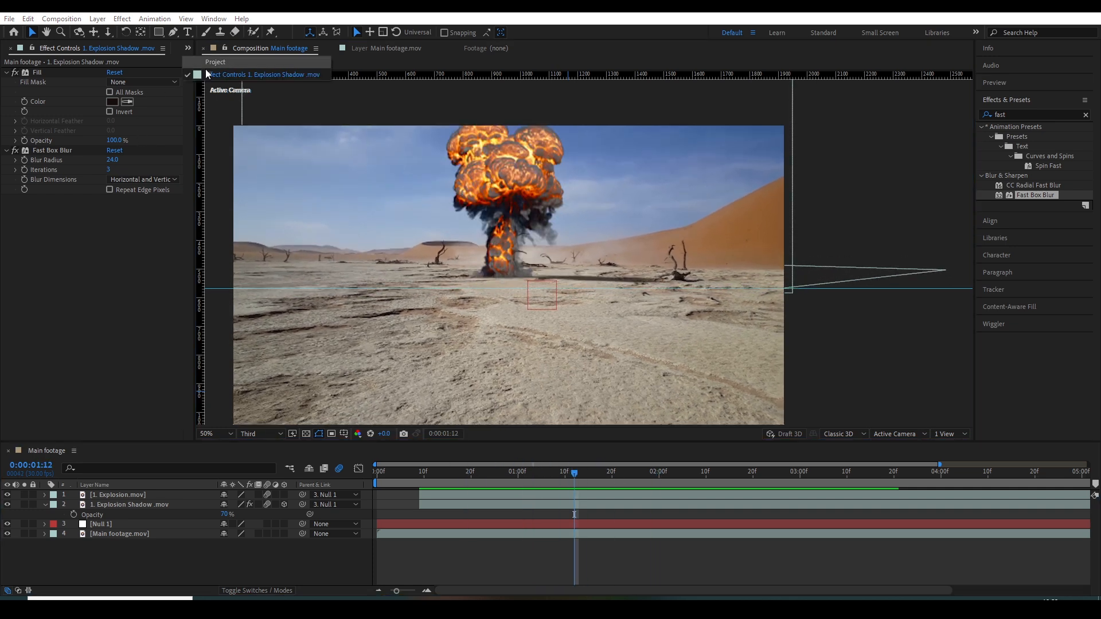
left_click(212, 71)
left_click(114, 495)
left_click(44, 505)
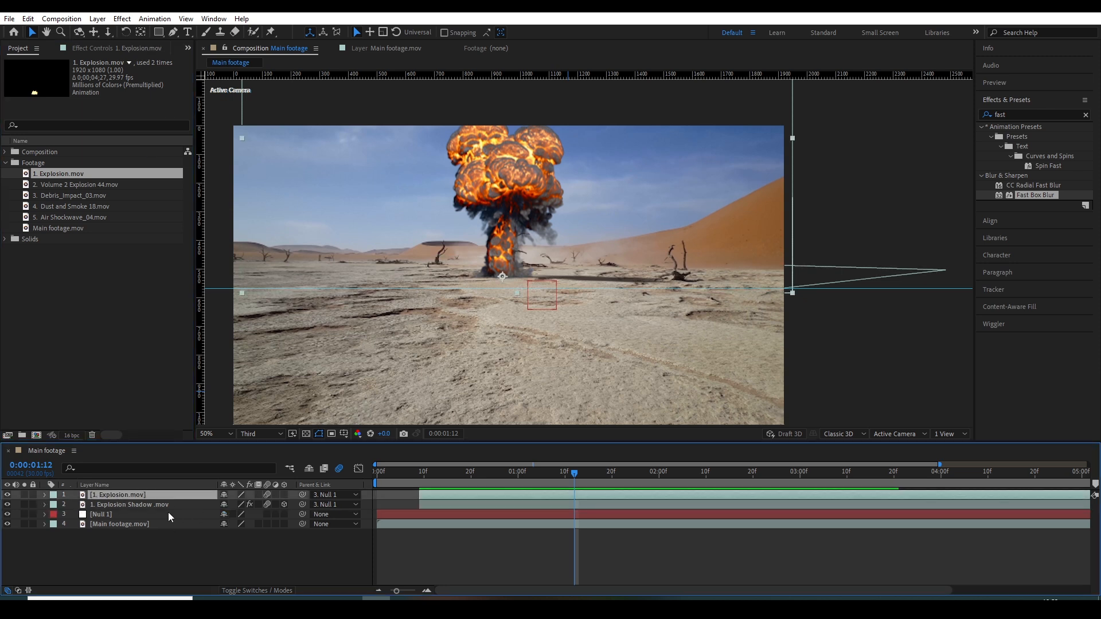
left_click(1001, 115)
type("curve")
left_click_drag(1026, 176, 116, 495)
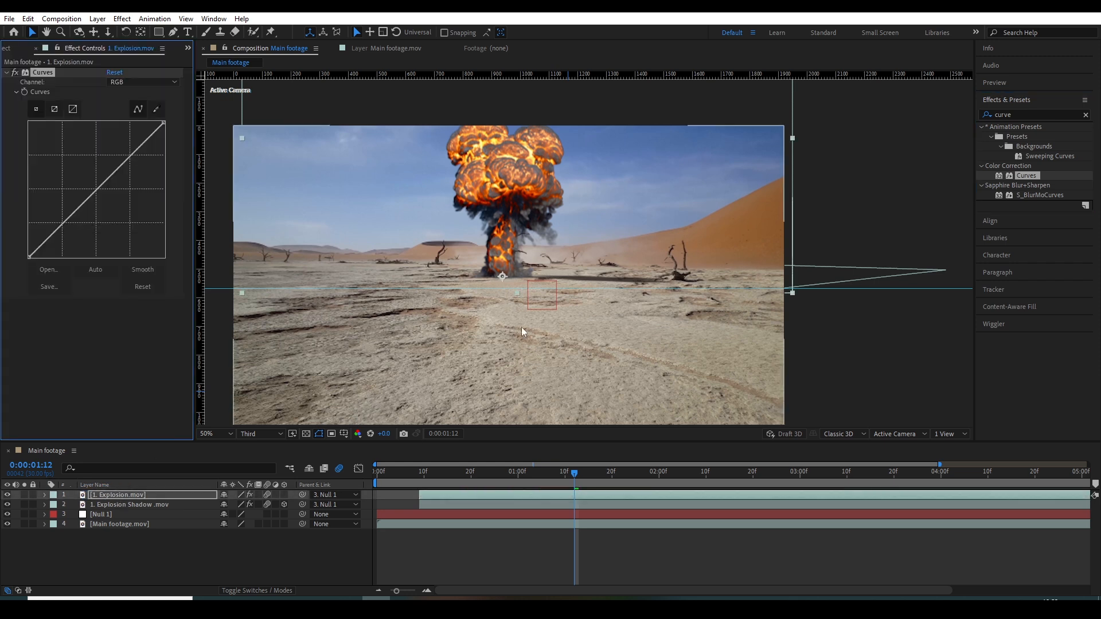
scroll(532, 243, "up", 2)
scroll(533, 242, "down", 2)
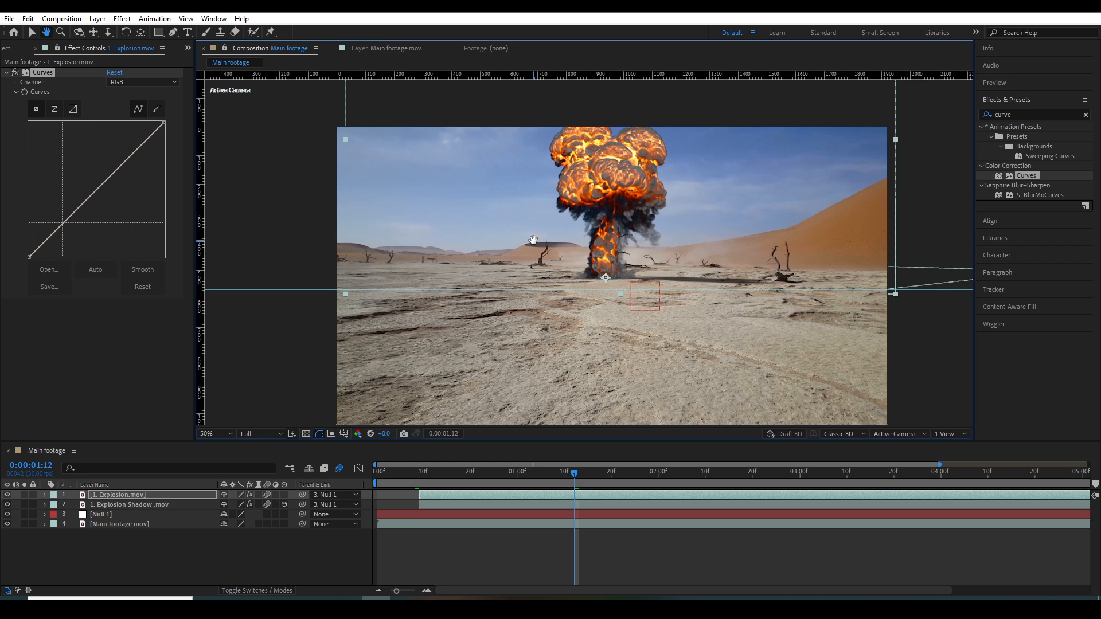
- Raise the black point of the RGB curve on the 1. Explosion.mov layer and compare the shot with and without the effect
key("v")
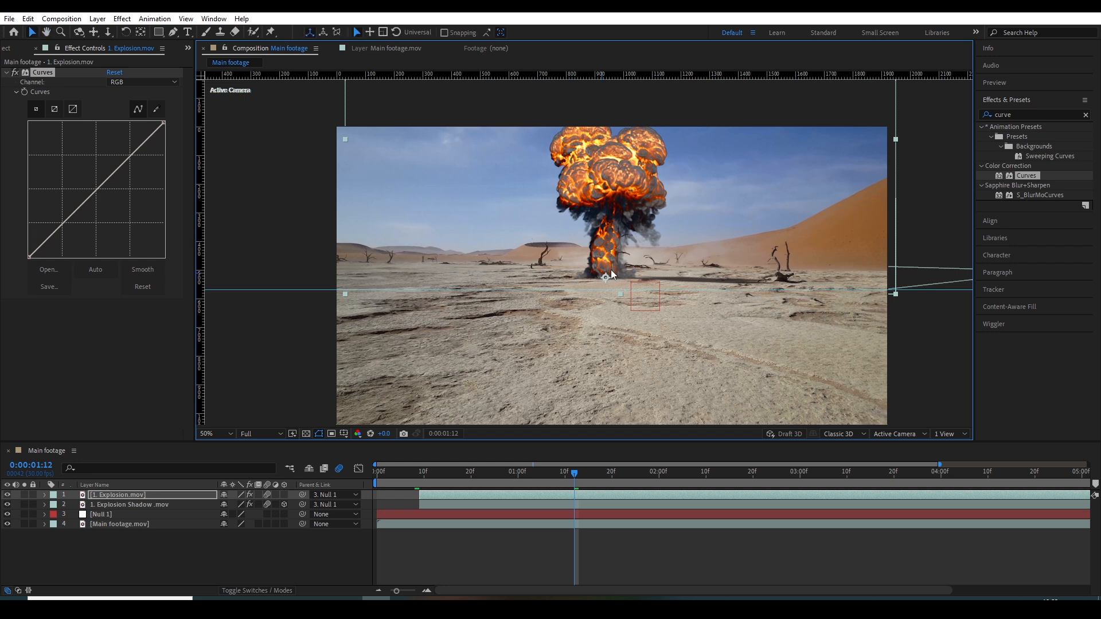
scroll(626, 238, "up", 2)
key("space")
left_click_drag(612, 221, 529, 224)
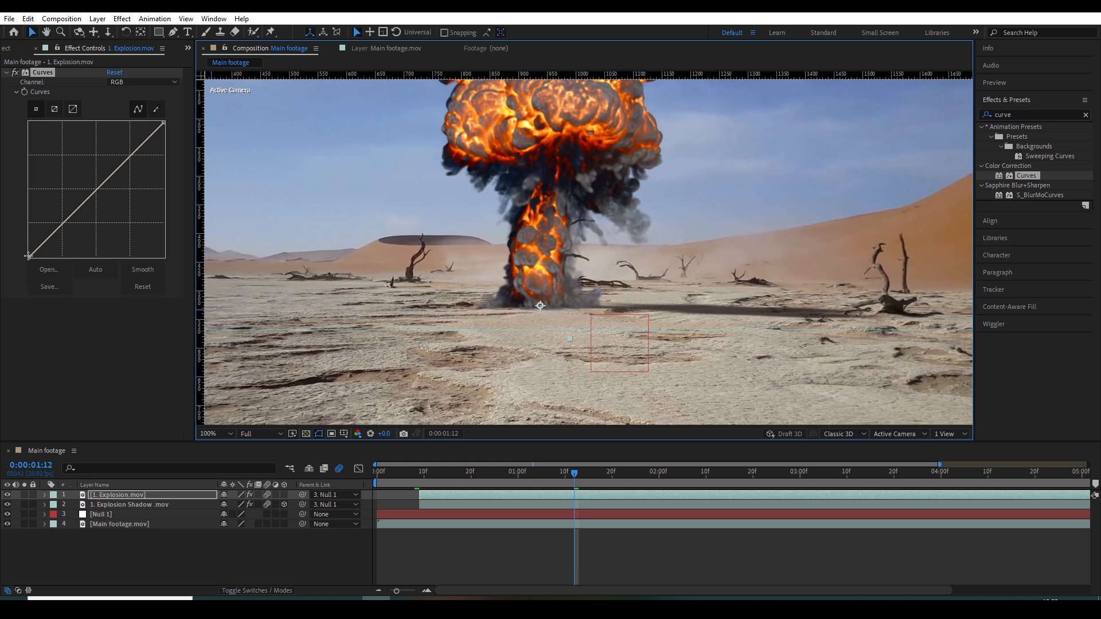
left_click_drag(29, 258, 18, 246)
left_click_drag(449, 291, 452, 327)
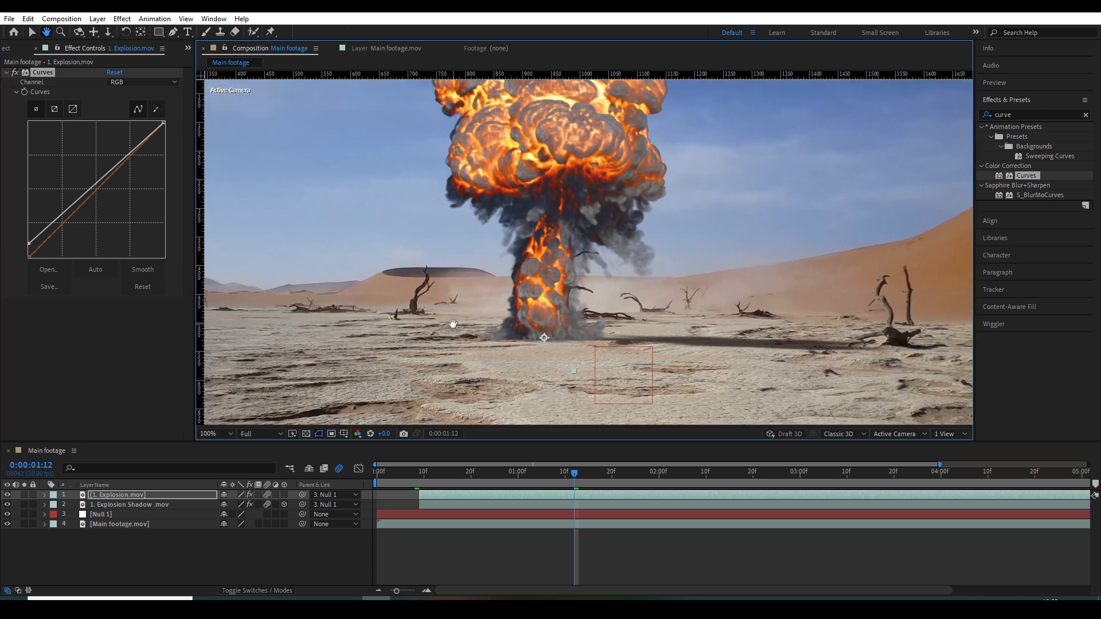
left_click(15, 72)
left_click(15, 72)
- Lift the midtones slightly on the Red channel curve of the 1. Explosion.mov layer
left_click(142, 85)
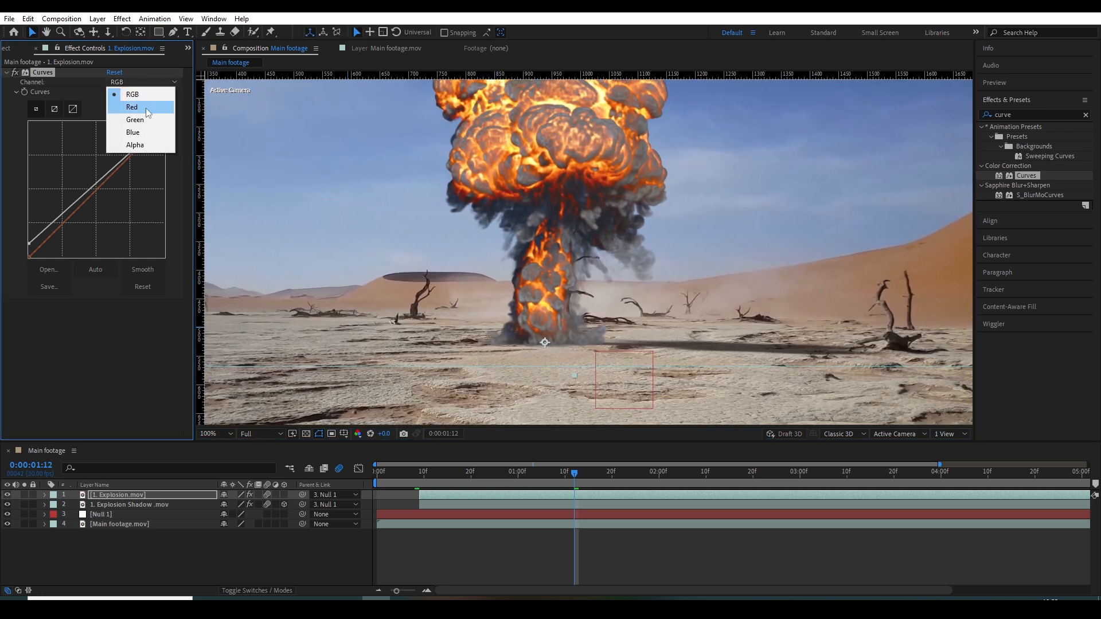
left_click(146, 112)
left_click_drag(98, 195, 86, 191)
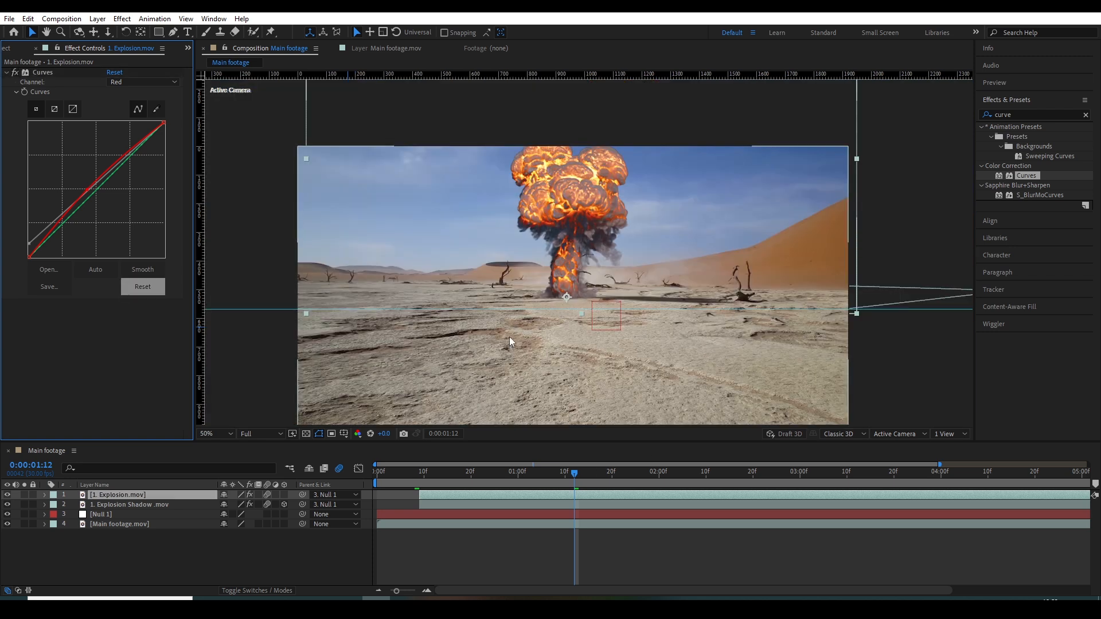
- Add 2. Volume 2 Explosion 44.mov as the top layer and start it at 0:00:00:09, together with 1. Explosion.mov
left_click(10, 49)
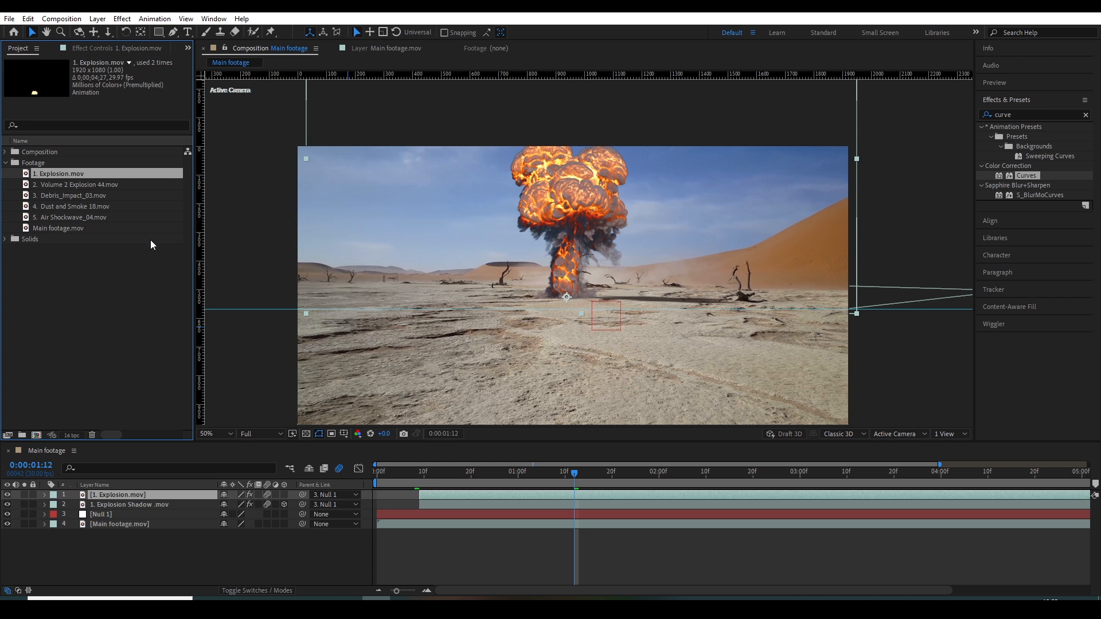
left_click_drag(68, 184, 125, 494)
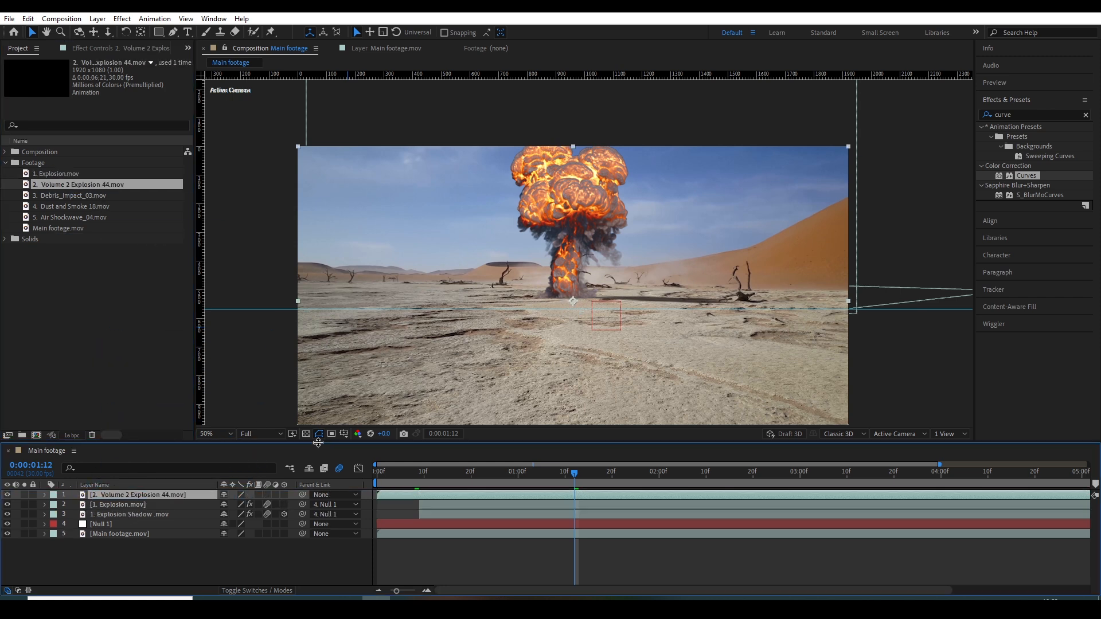
left_click_drag(553, 346, 559, 297)
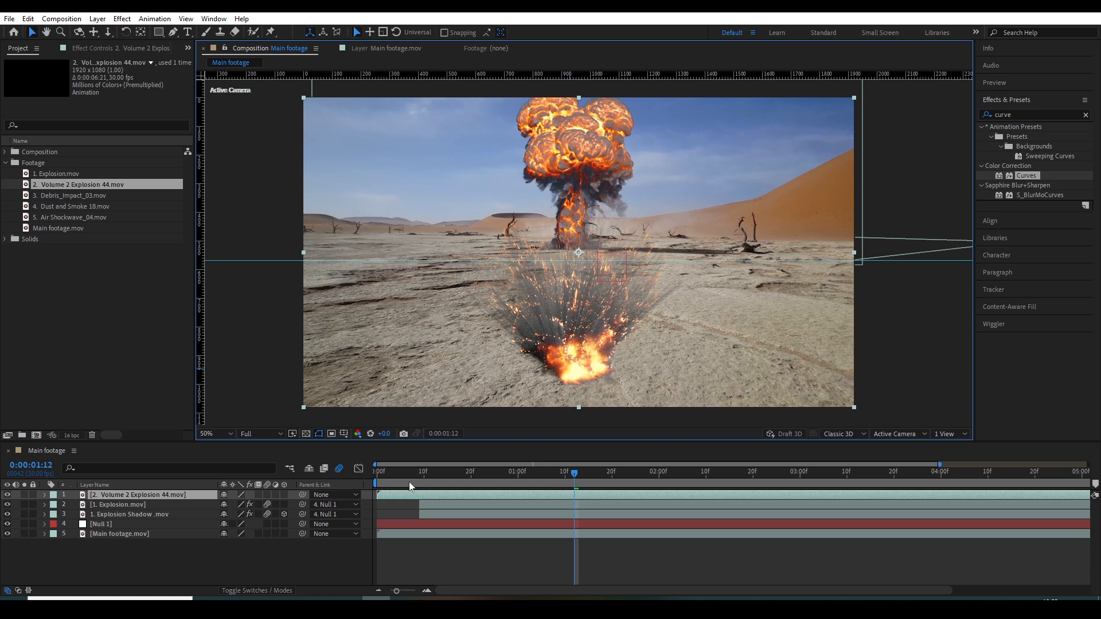
left_click_drag(397, 496, 434, 497)
left_click(427, 551)
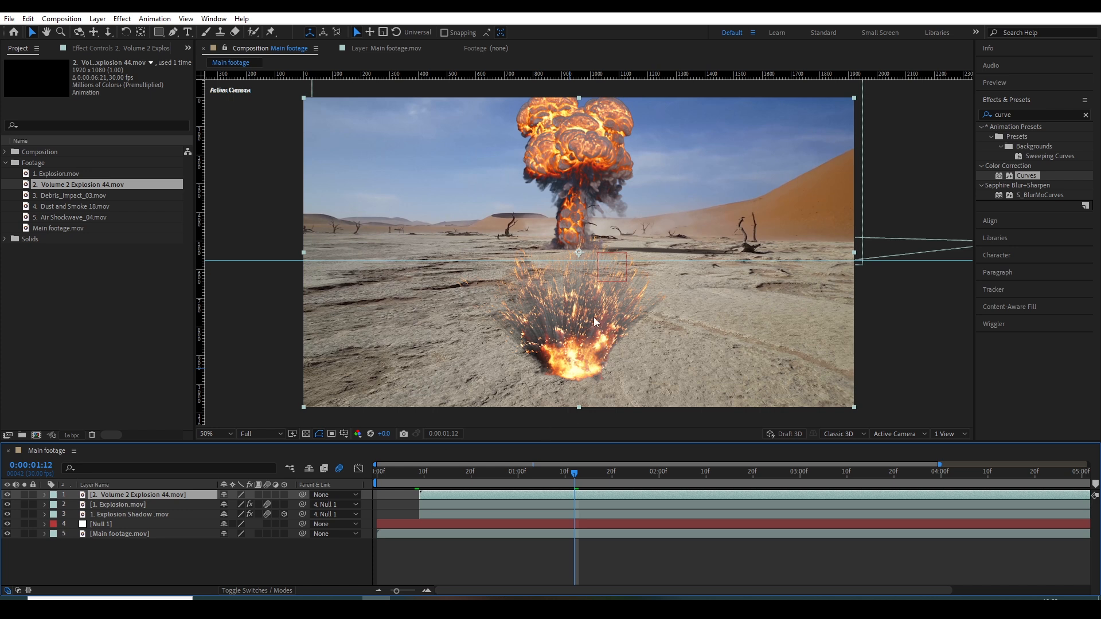
- Move the 2. Volume 2 Explosion 44.mov anchor point to the blast's base and position the blast at the foot of the main explosion
key("y")
left_click_drag(578, 253, 575, 378)
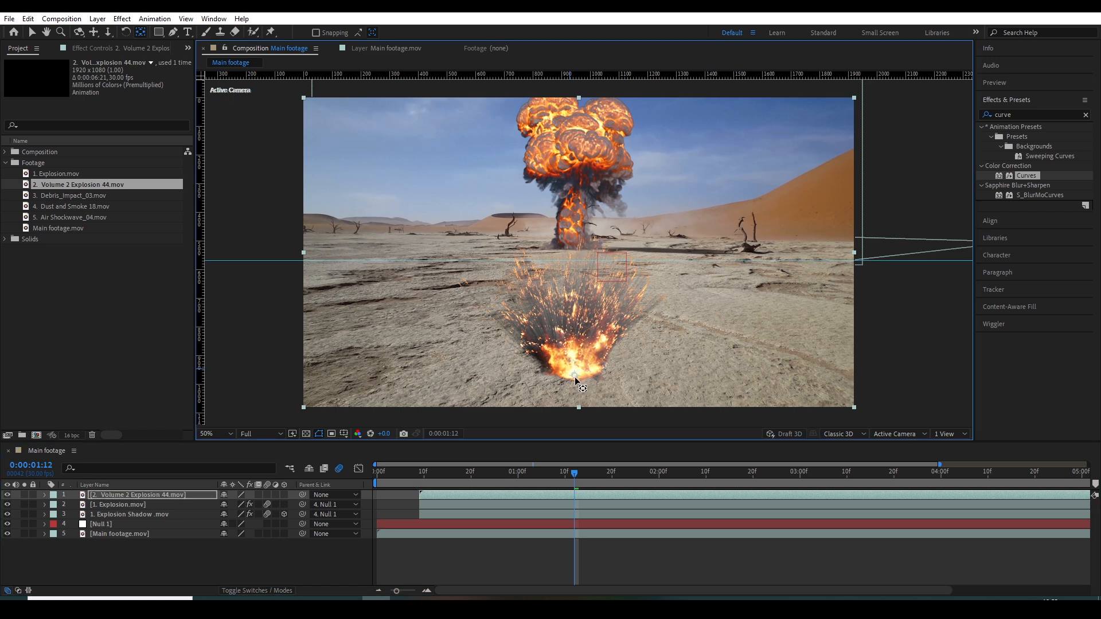
key("v")
left_click_drag(578, 362, 581, 248)
key("h")
scroll(581, 248, "up", 4)
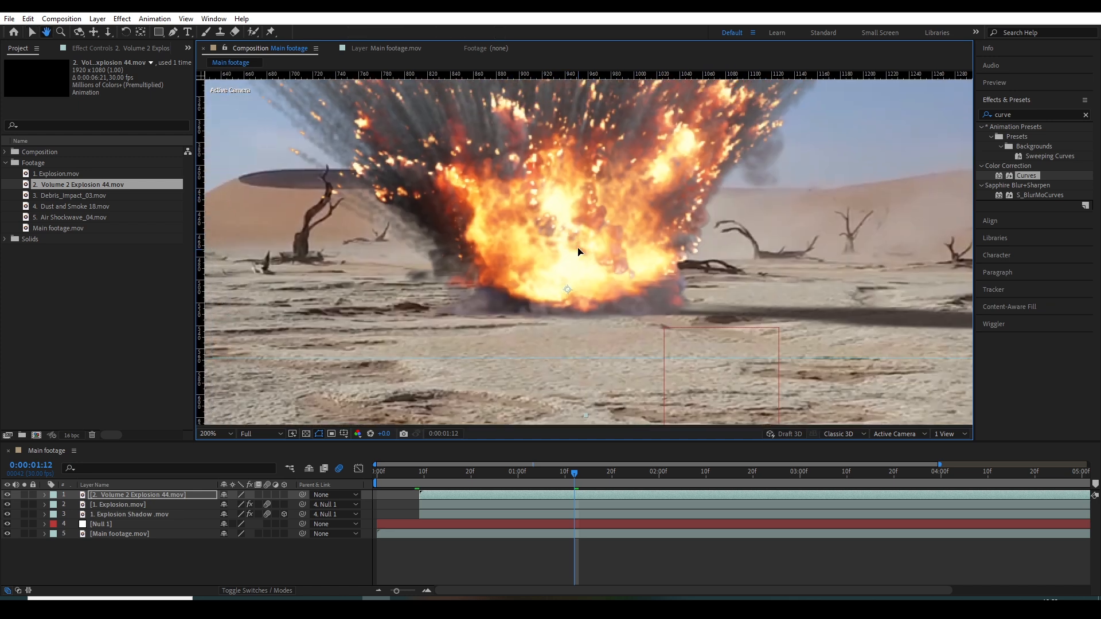
key("v")
left_click_drag(578, 251, 579, 262)
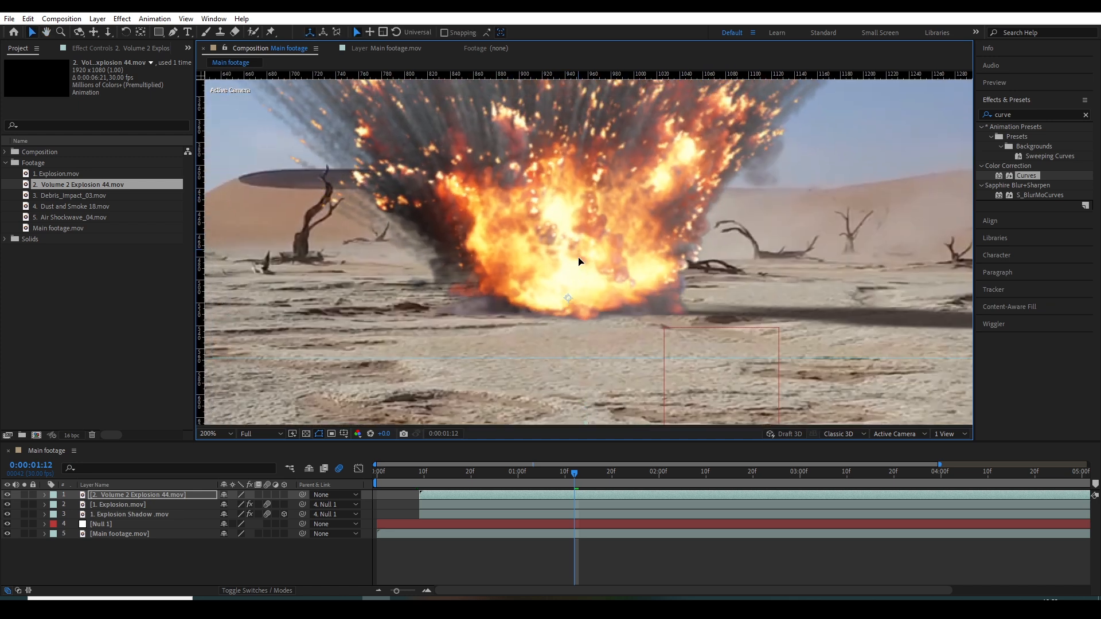
- Examine at close range how the new blast sits on the ground at 0:00:00:11
left_click(421, 472)
left_click(430, 474)
key("space")
left_click_drag(577, 379, 583, 242)
scroll(583, 242, "down", 1)
scroll(609, 230, "up", 1)
key("space")
left_click_drag(608, 168, 602, 217)
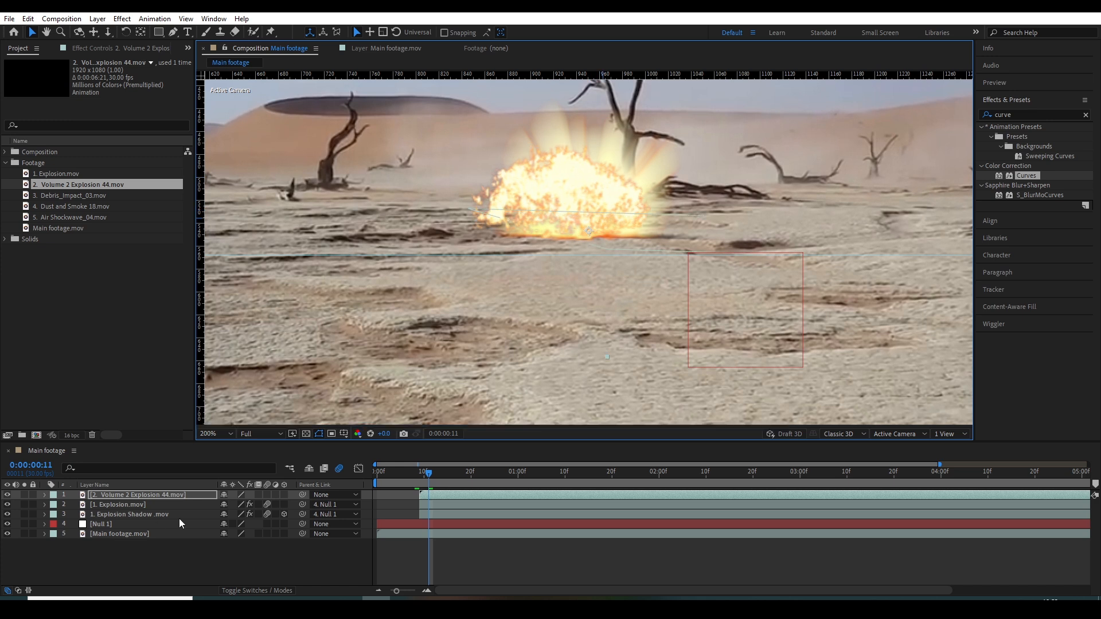
- Lock the Null 1 and Main footage.mov layers and preview the combined explosions at Quarter resolution
left_click(33, 524)
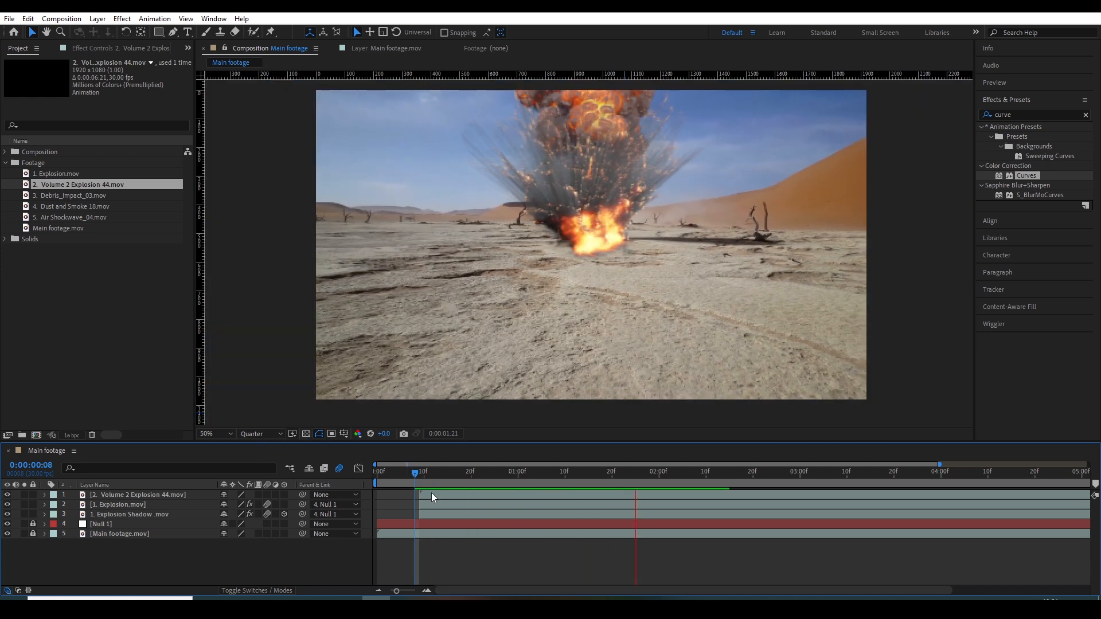
key("space")
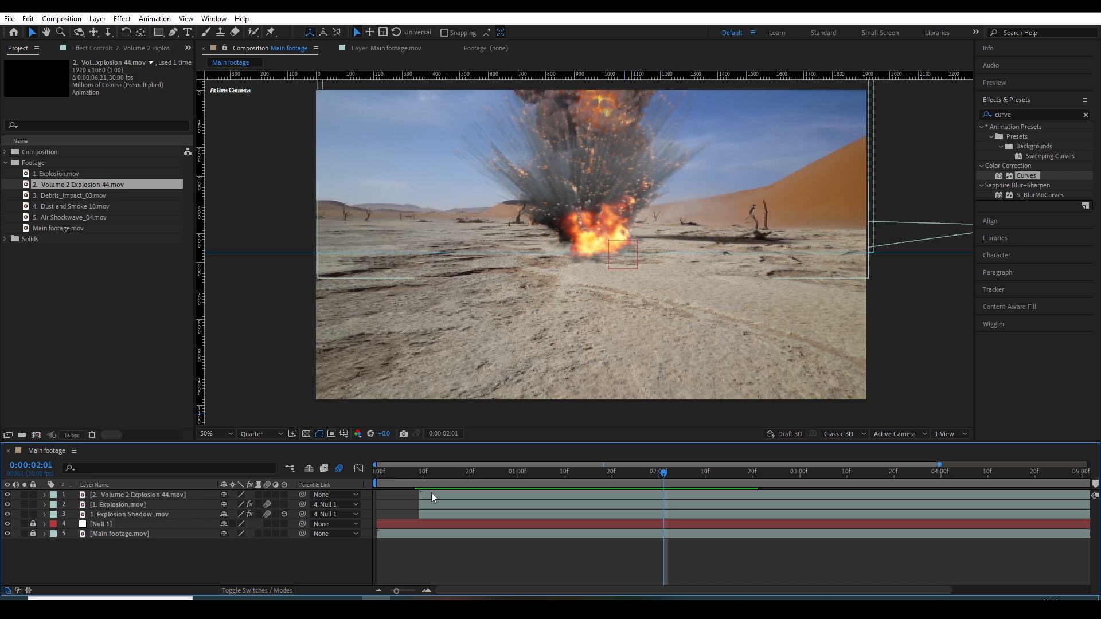
left_click(419, 489)
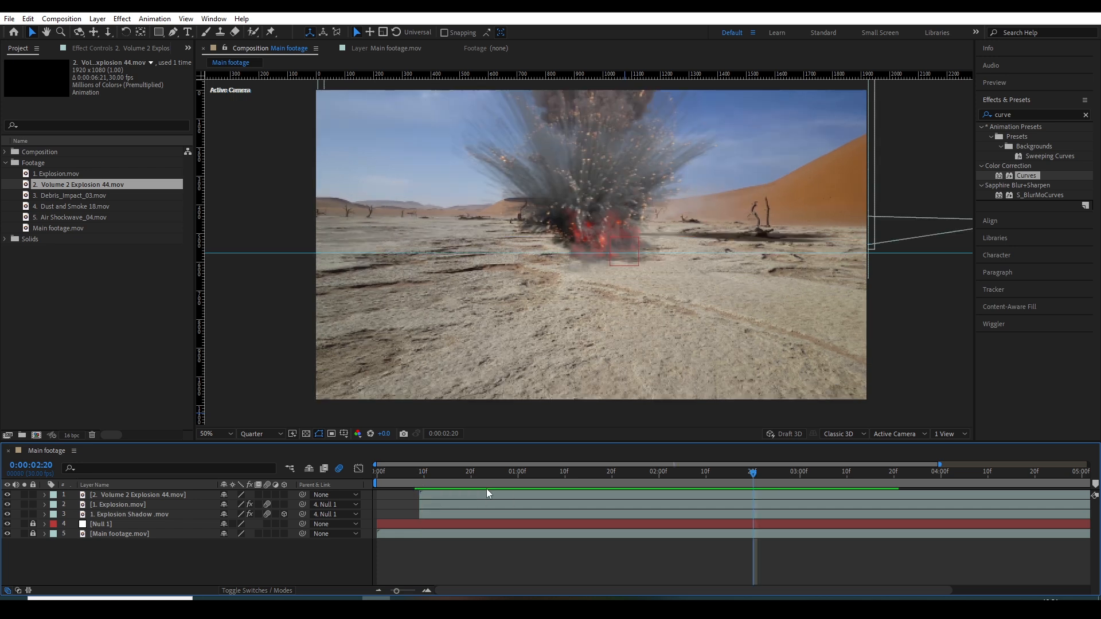
- Go to 0:00:00:09 and enable time remapping on the 2. Volume 2 Explosion 44.mov layer
left_click_drag(412, 480, 421, 503)
right_click(431, 498)
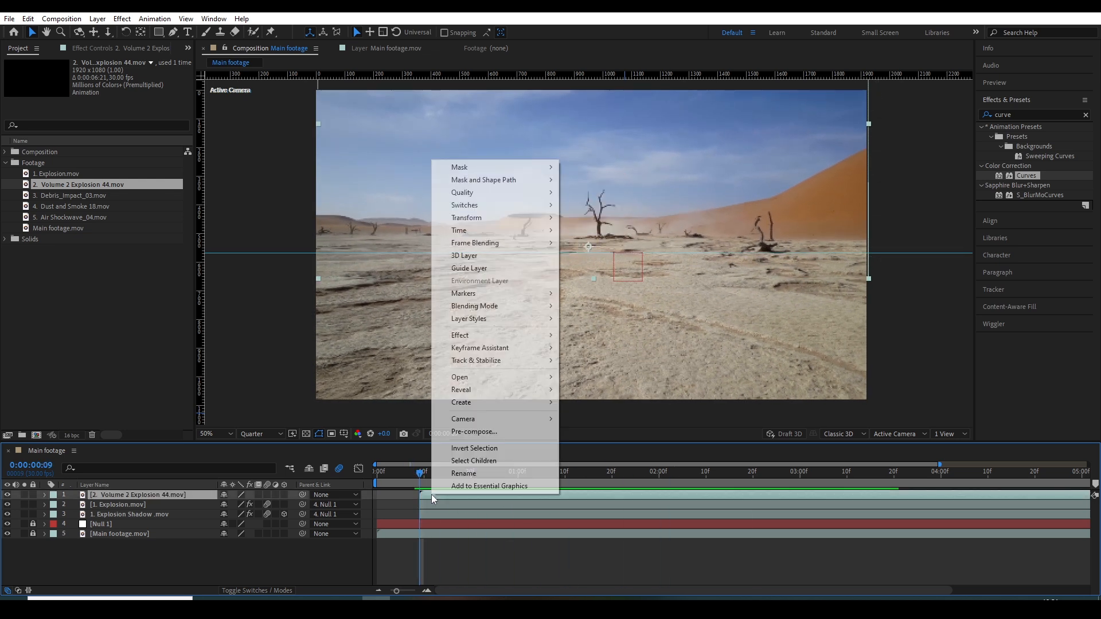
mouse_move(468, 231)
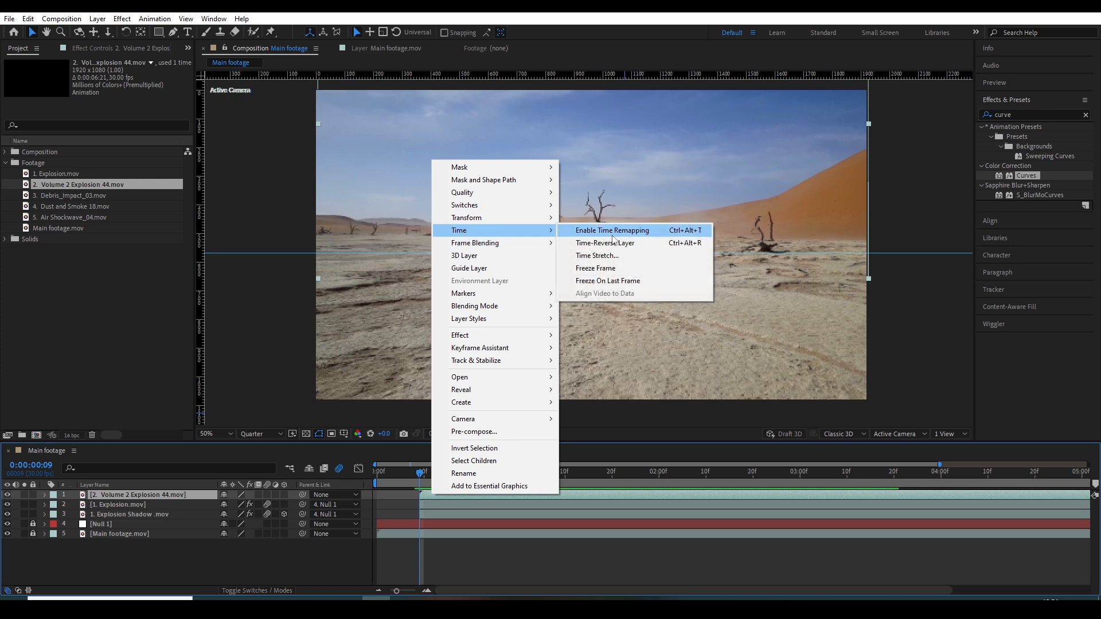
left_click(613, 234)
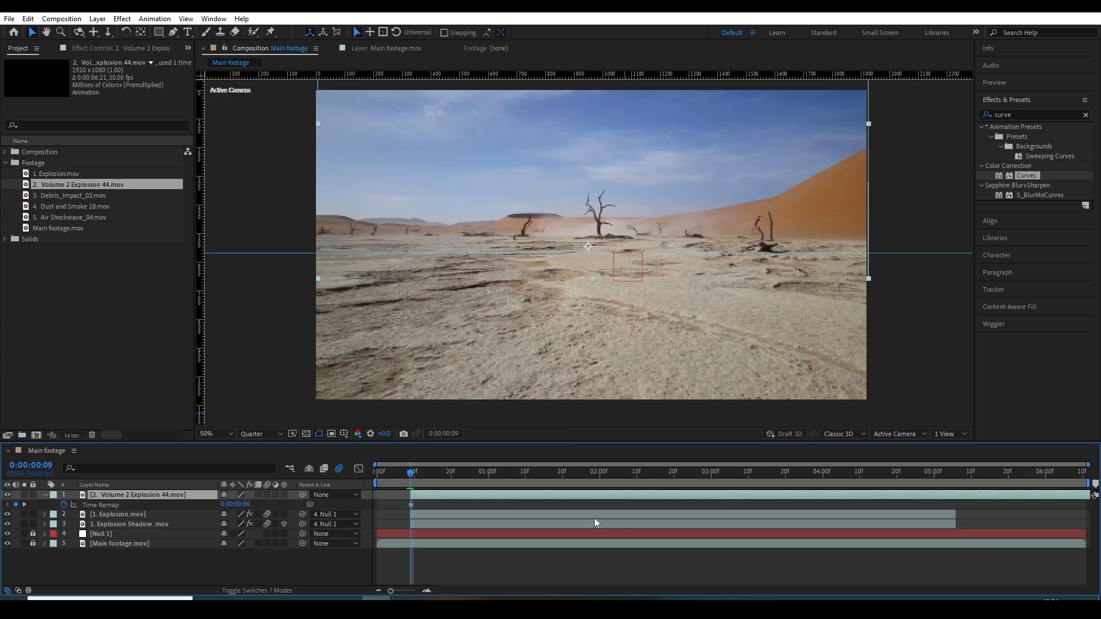
- Set the duration of the Main footage composition to 0:00:08:11
left_click(578, 563)
left_click(501, 497)
left_click(62, 18)
left_click(74, 49)
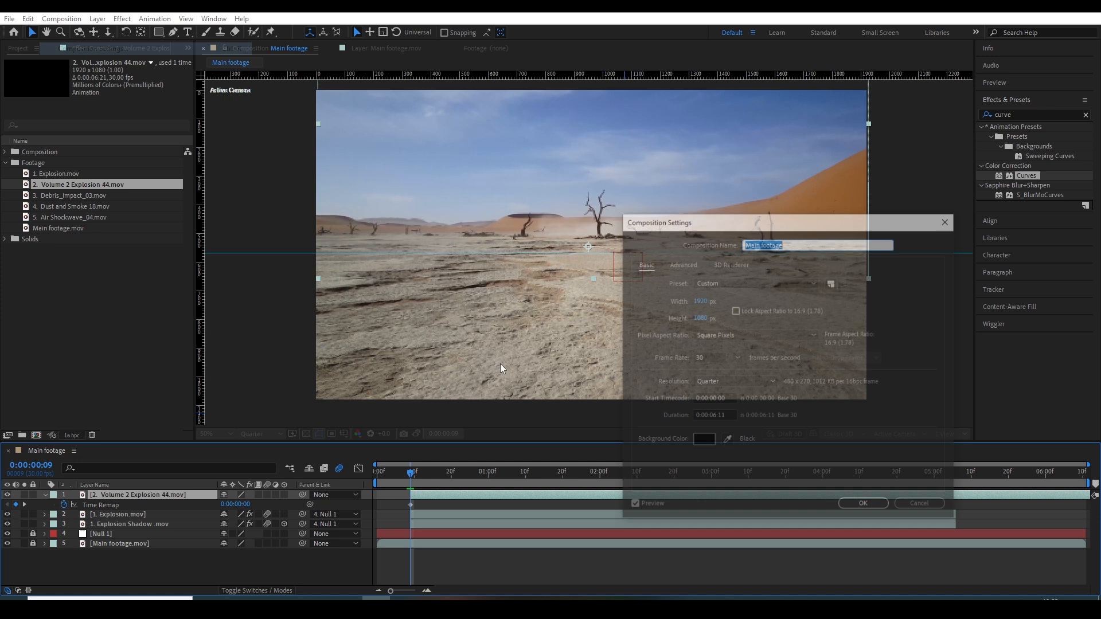
left_click(710, 416)
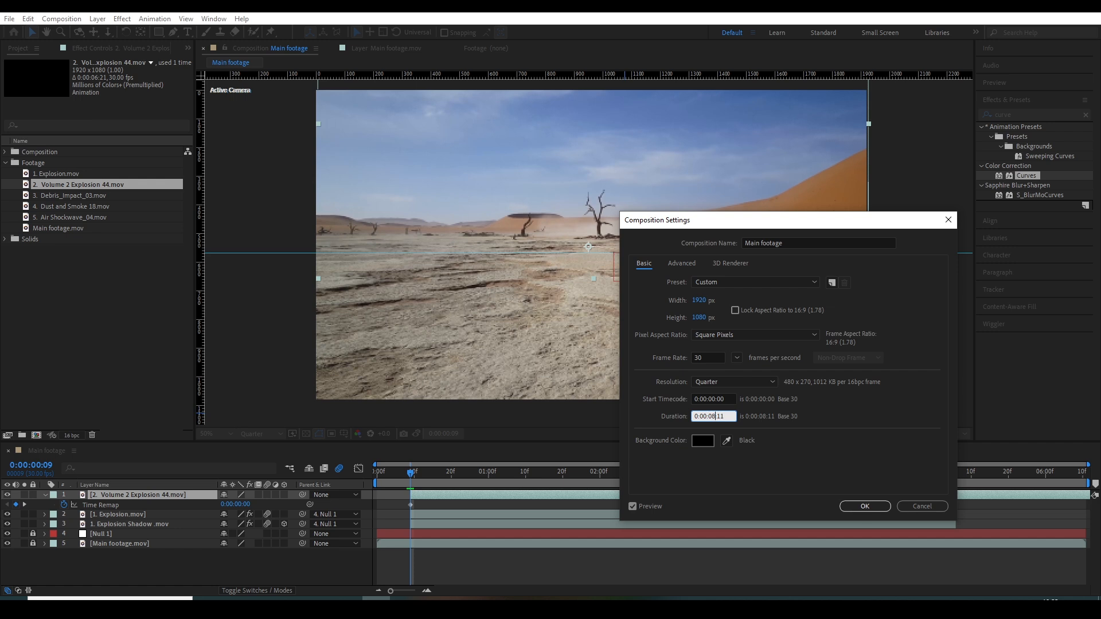
key("Return")
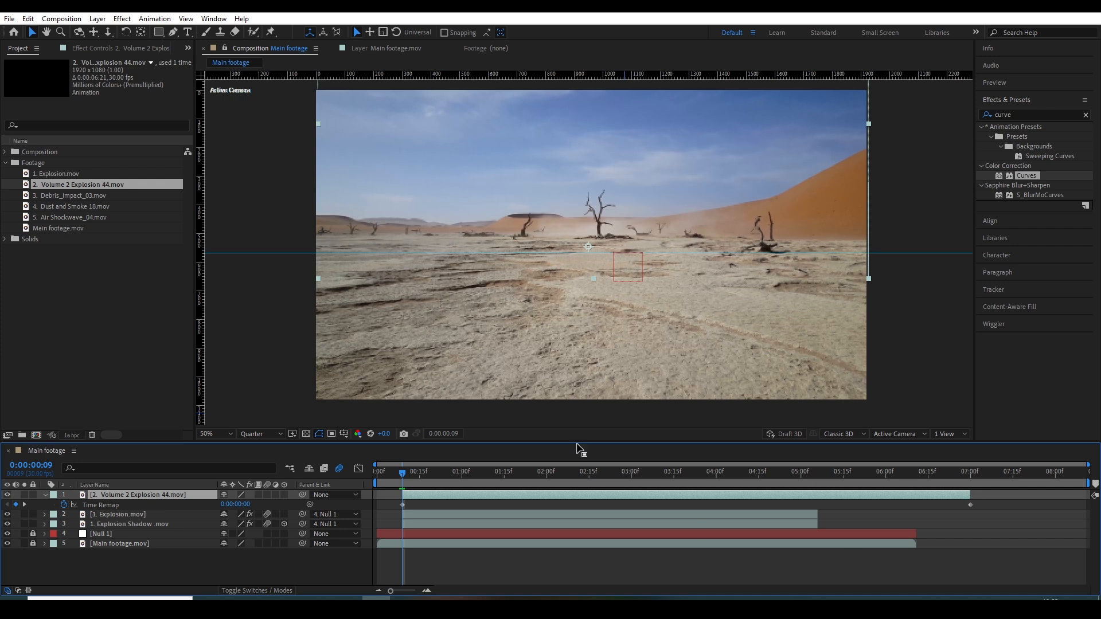
- Scrub through the blast and add a Time Remap keyframe at 0:00:02:22 on the 2. Volume 2 Explosion 44.mov layer
left_click_drag(385, 488, 529, 483)
key("space")
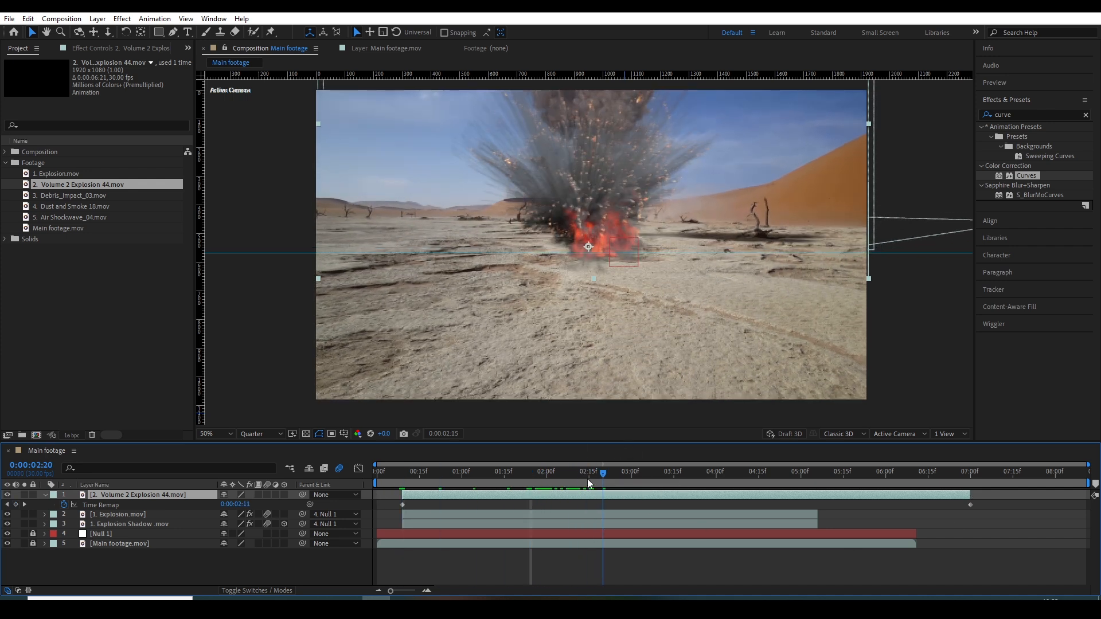
left_click(587, 471)
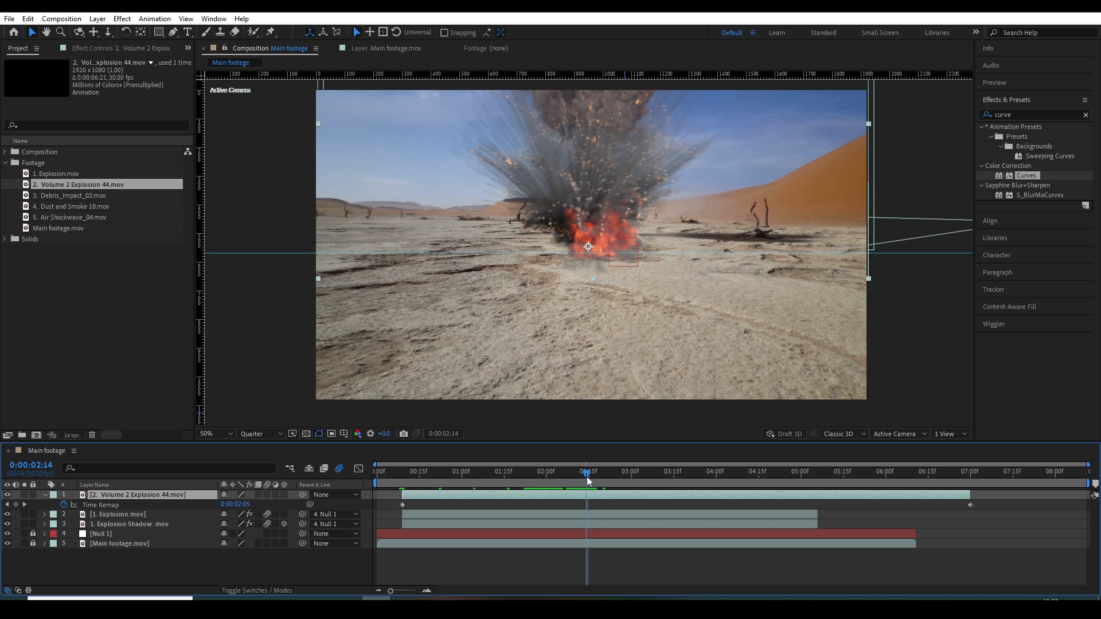
mouse_move(589, 480)
left_mouse_down()
mouse_move(639, 482)
mouse_move(609, 481)
left_mouse_up()
left_click(16, 505)
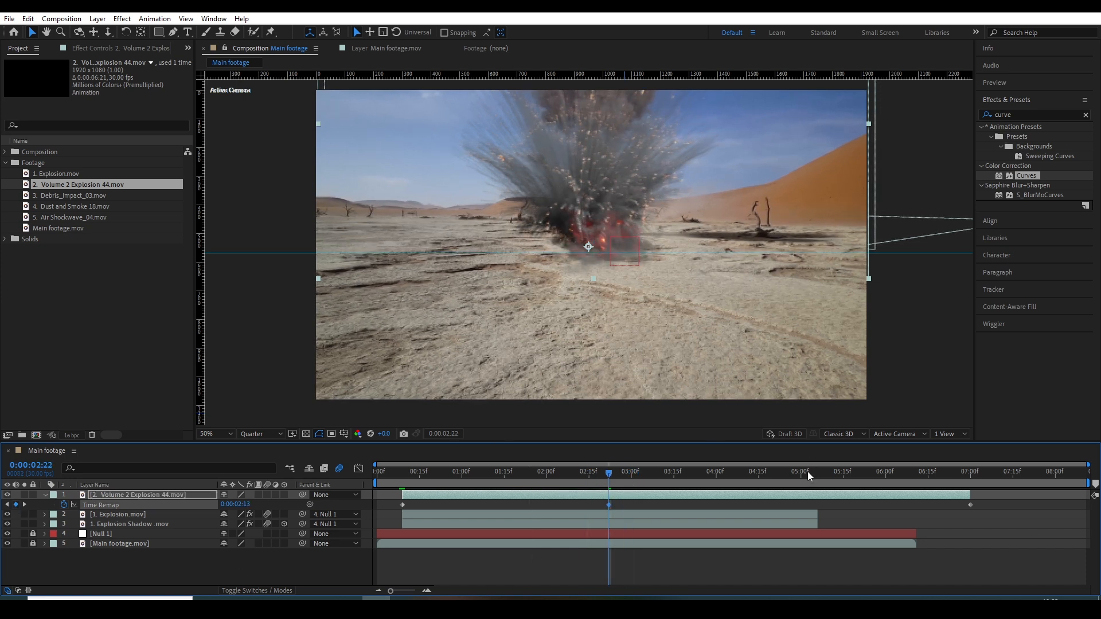
- Shift the middle and final Time Remap keyframes earlier together, with the middle one at about 0:00:01:16, and preview the faster blast
left_click_drag(984, 502, 507, 506)
left_click(442, 485)
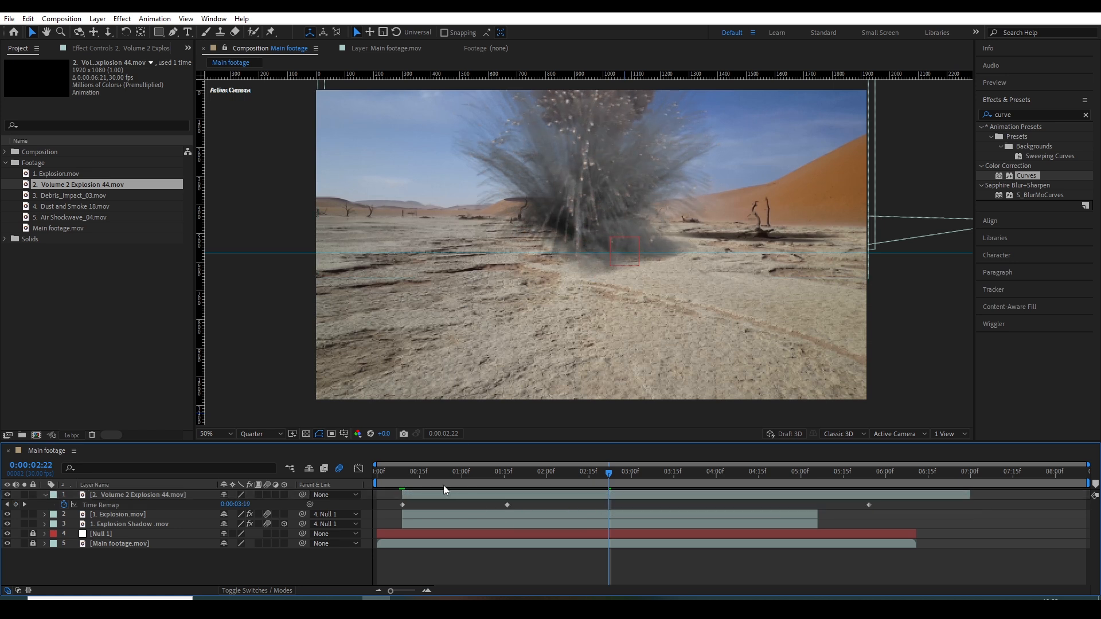
key("space")
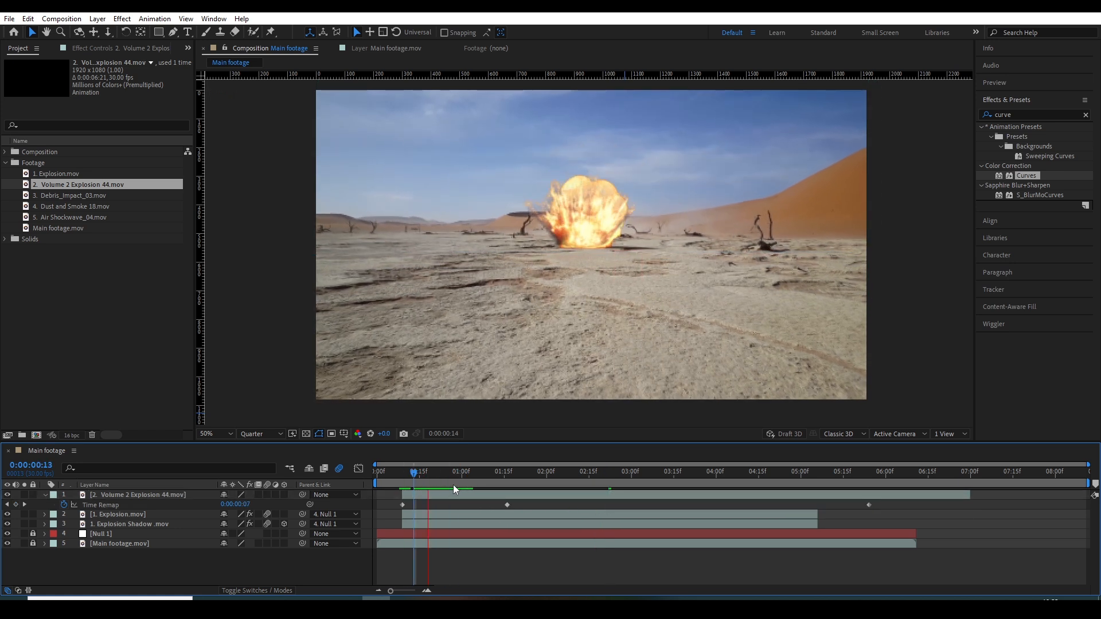
- Fade out the 2. Volume 2 Explosion 44.mov layer with Opacity keyframes of 100% at 0:00:02:07 and 0% at 0:00:02:28
left_click_drag(607, 480, 567, 481)
left_click(579, 495)
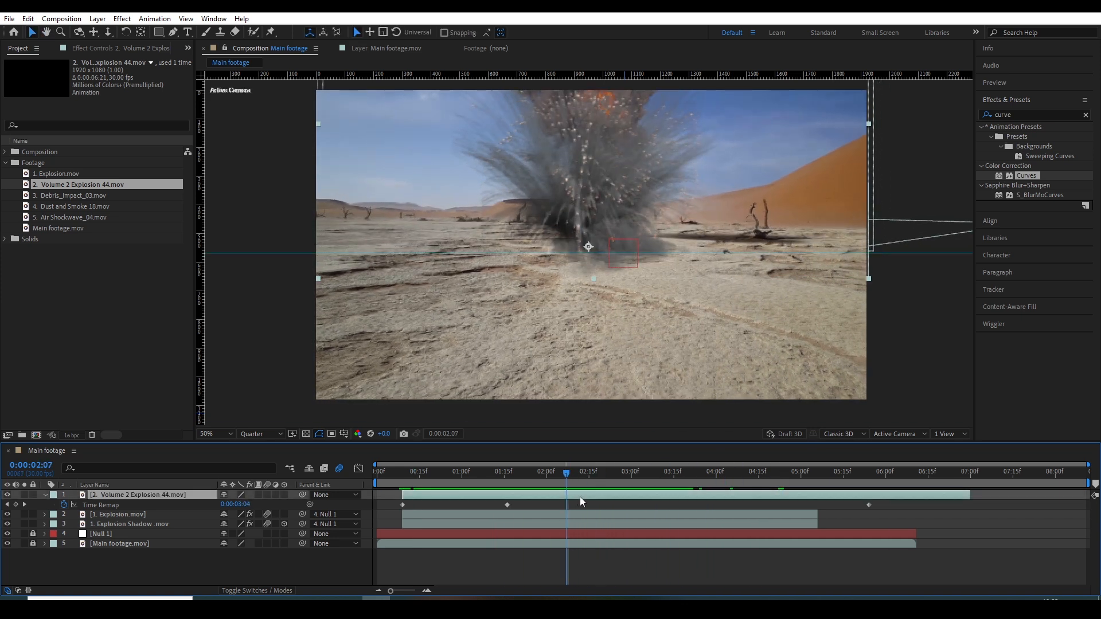
key("shift+t")
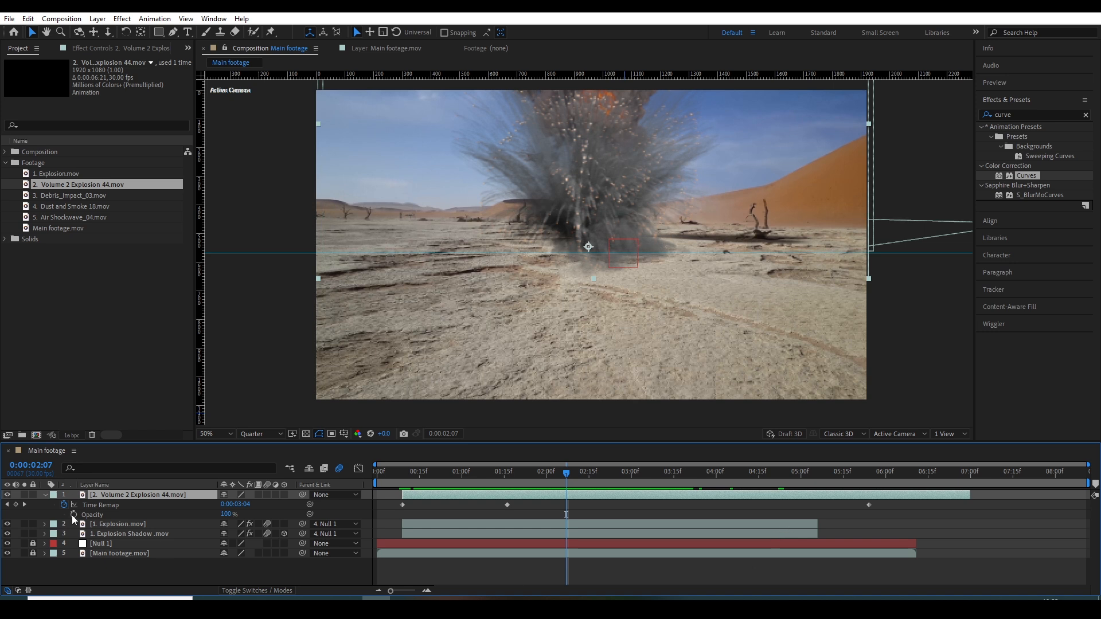
left_click(74, 515)
left_click_drag(581, 473, 627, 477)
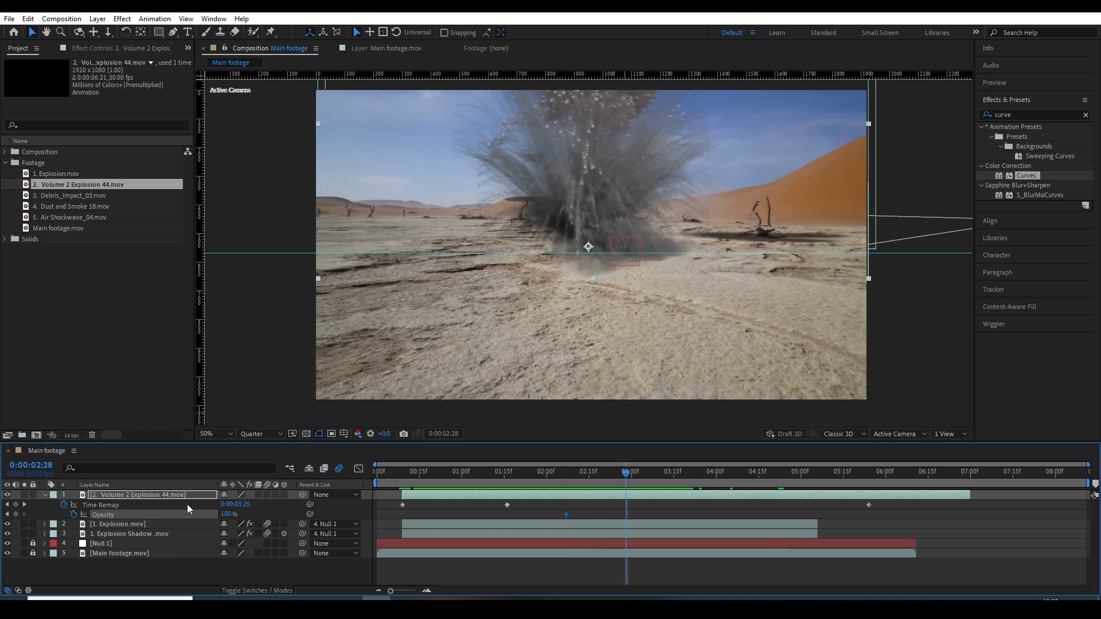
left_click(229, 514)
type("0")
key("Return")
- Move the 0% Opacity keyframe to about 0:00:03:09 and the final Time Remap keyframe to about 0:00:05:05
left_click(634, 518)
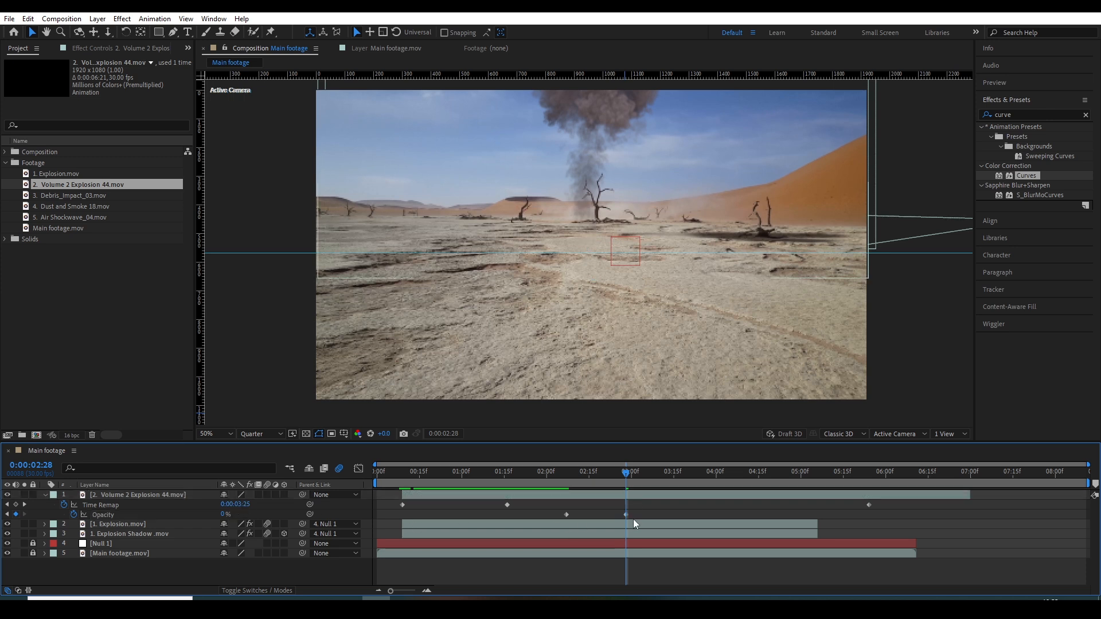
left_click_drag(628, 515, 659, 515)
left_click_drag(868, 505, 813, 510)
- Apply Easy Ease to all Time Remap and Opacity keyframes and return to 0:00:00:09
left_click_drag(862, 502, 352, 494)
key("F9")
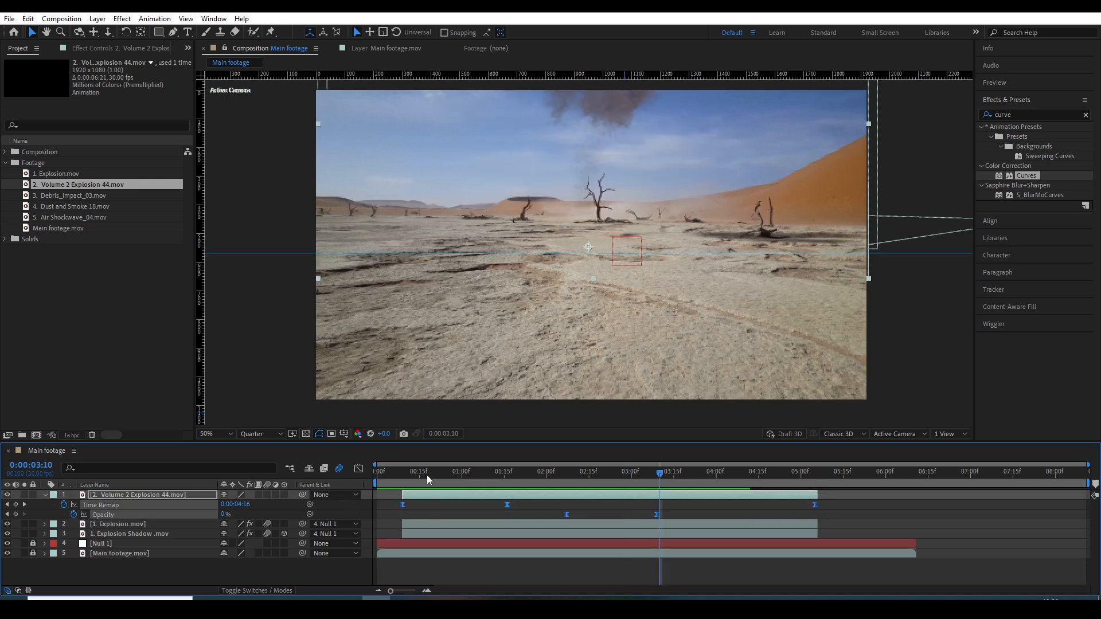
left_click_drag(426, 475, 402, 486)
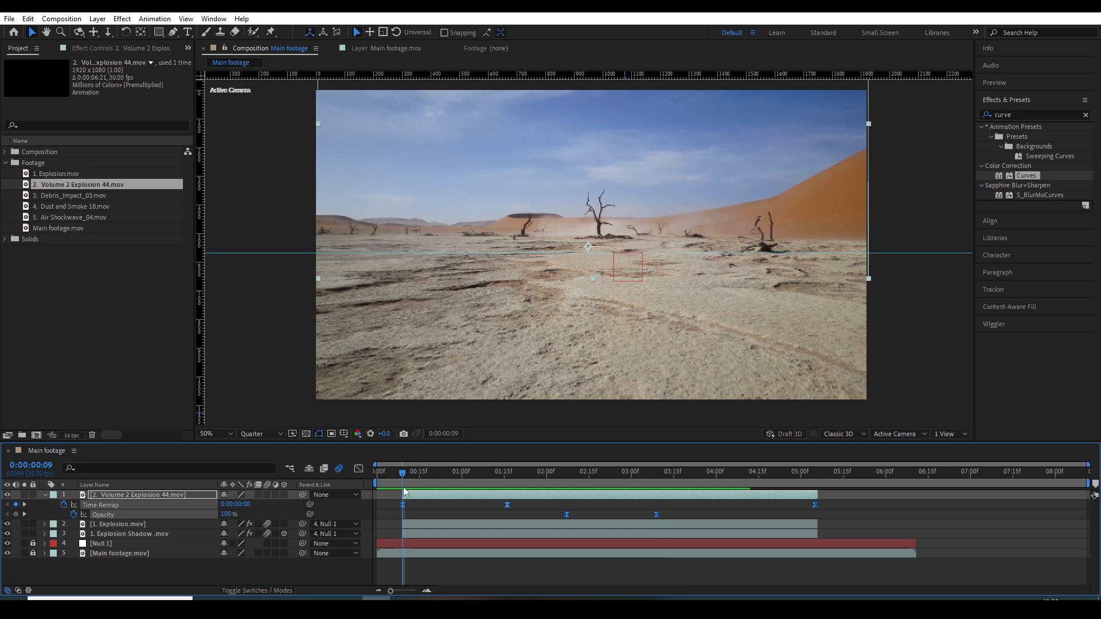
- Parent the 2. Volume 2 Explosion 44.mov layer to Null 1 and preview the tracked blast
left_click(422, 496)
left_click_drag(301, 495, 177, 546)
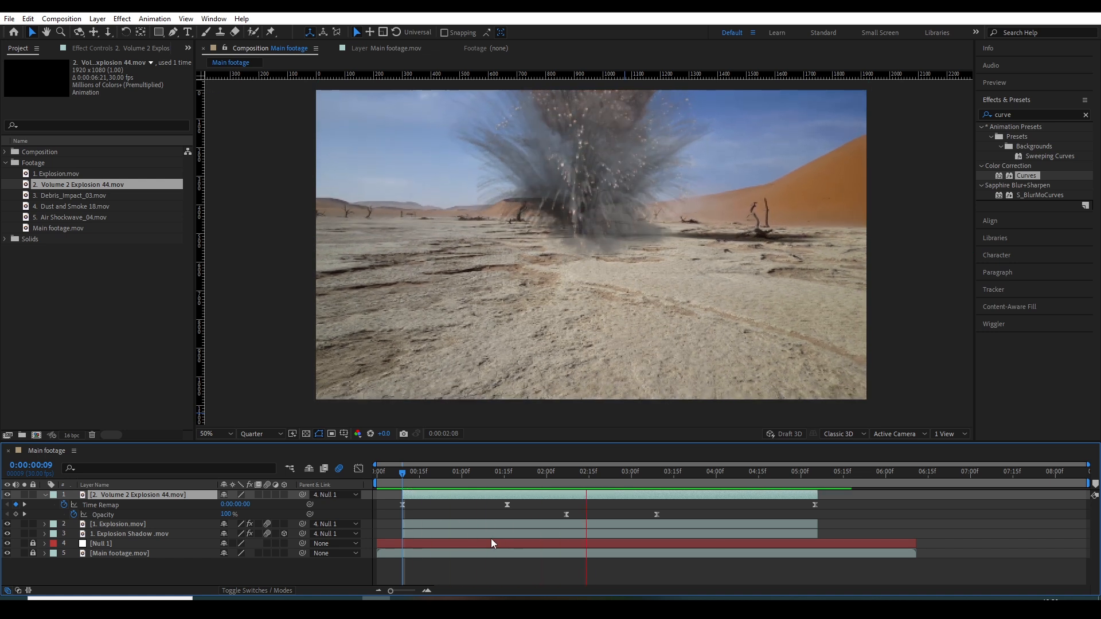
key("space")
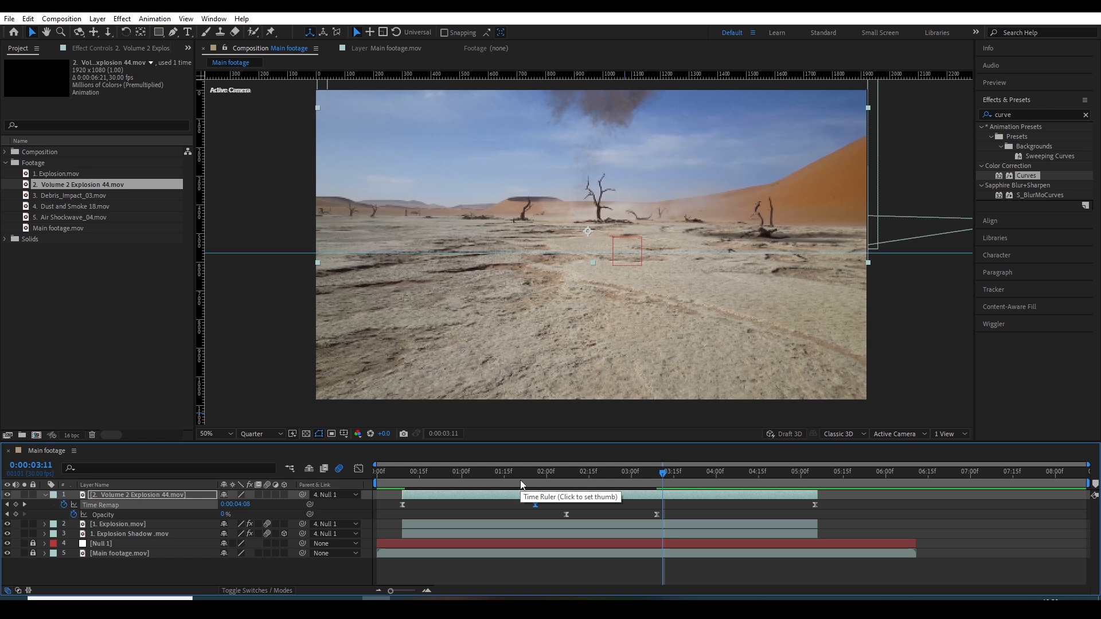
- Preview the blast to 0:00:00:27, then duplicate the 1. Explosion.mov layer and solo the upper copy
key("space")
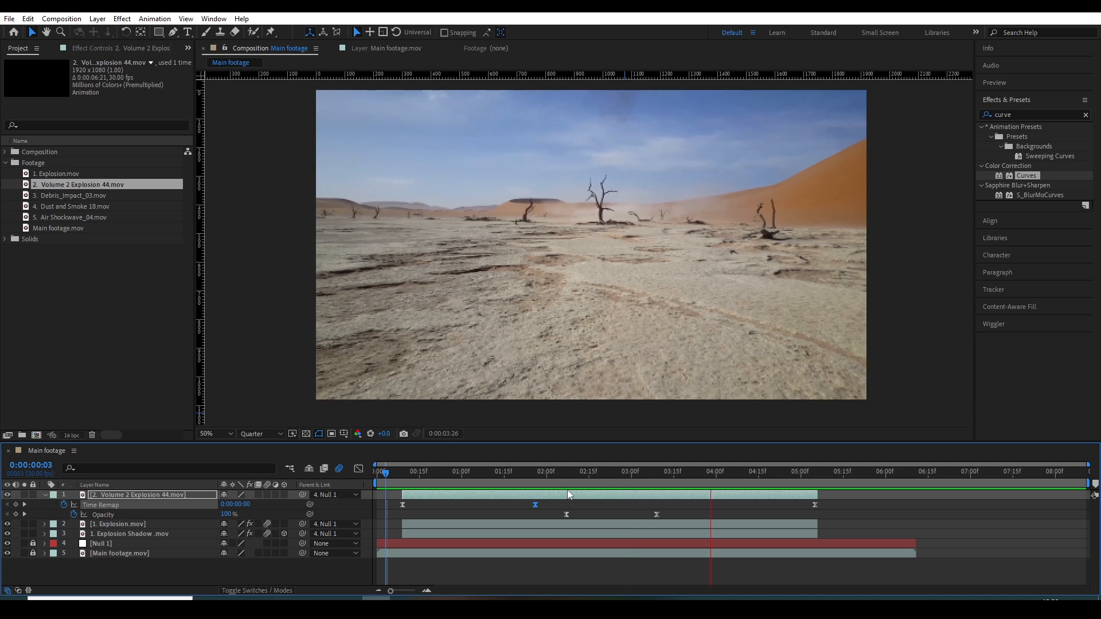
left_click_drag(418, 477, 453, 477)
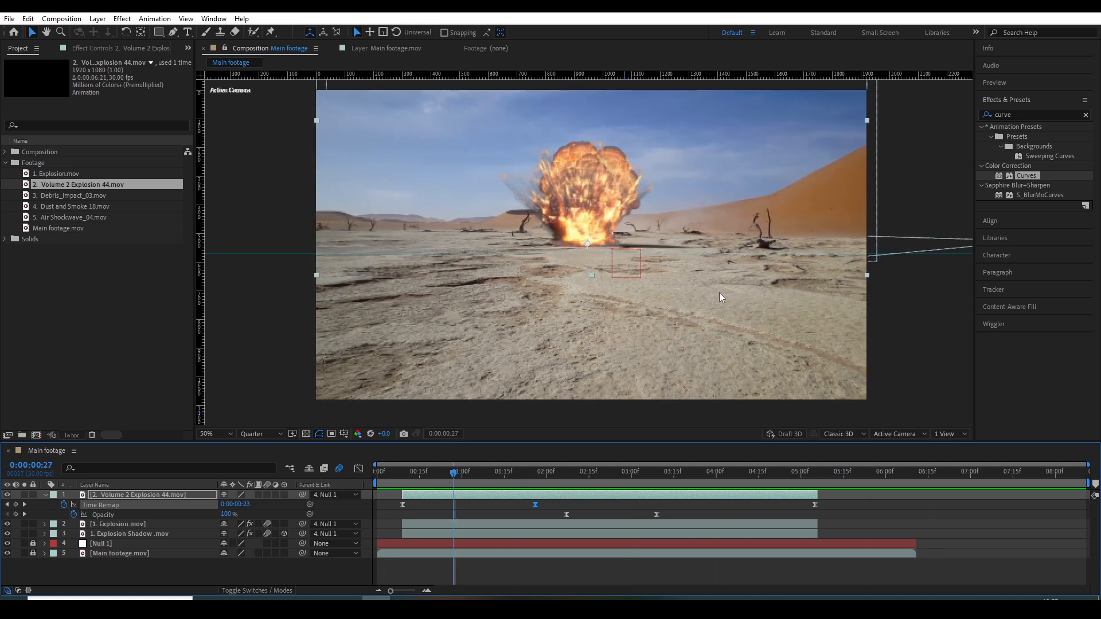
left_click(44, 494)
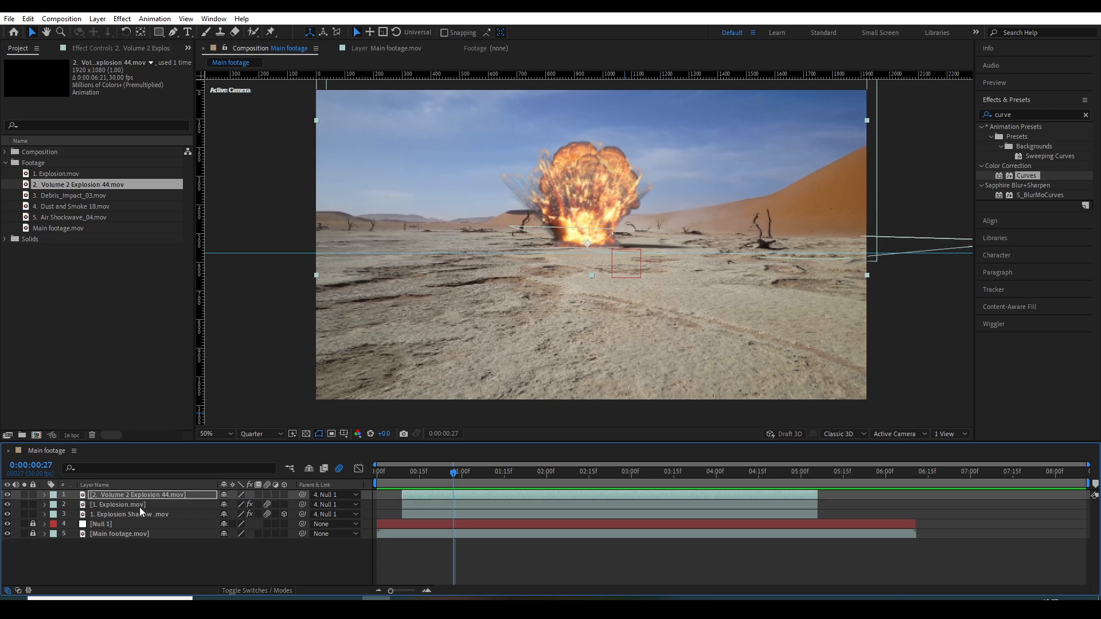
left_click(125, 504)
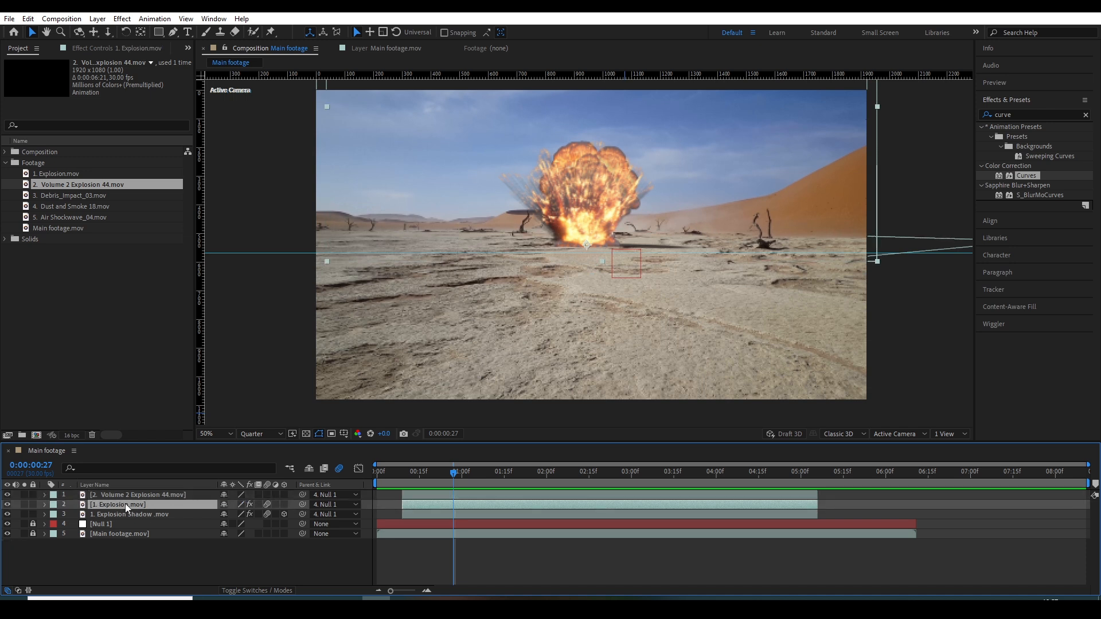
key("ctrl+d")
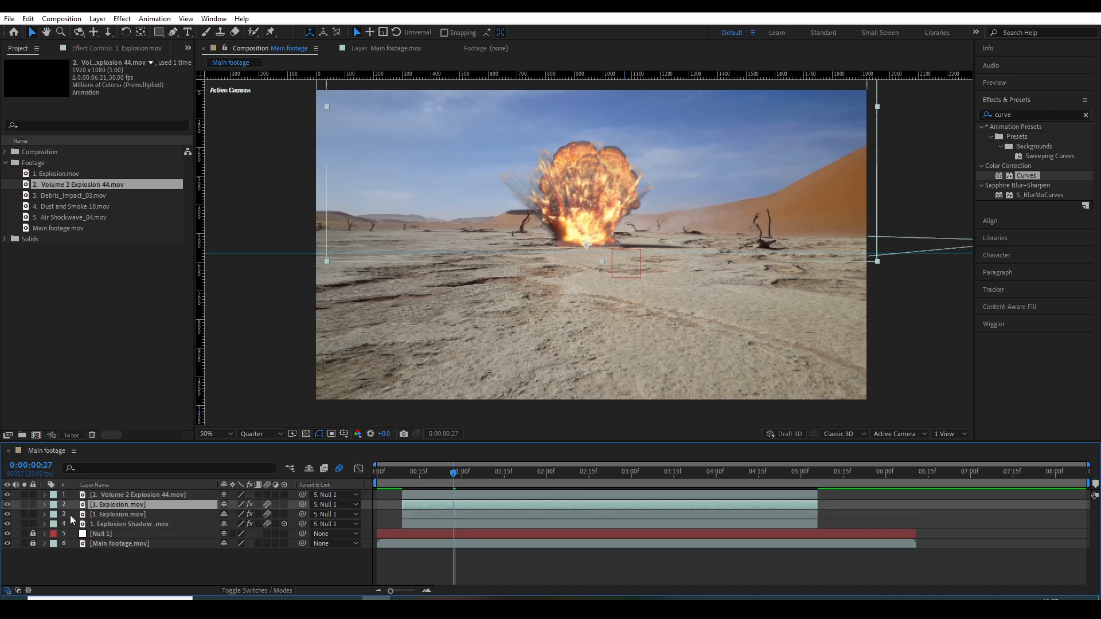
left_click(25, 504)
- Apply the Extract effect to the soloed explosion copy at 0:00:01:03 and set its Black Point to 127
mouse_move(473, 474)
left_mouse_down()
mouse_move(567, 476)
mouse_move(453, 481)
mouse_move(470, 476)
left_mouse_up()
left_click_drag(1022, 115, 943, 119)
type("extr")
left_click_drag(1015, 205, 142, 505)
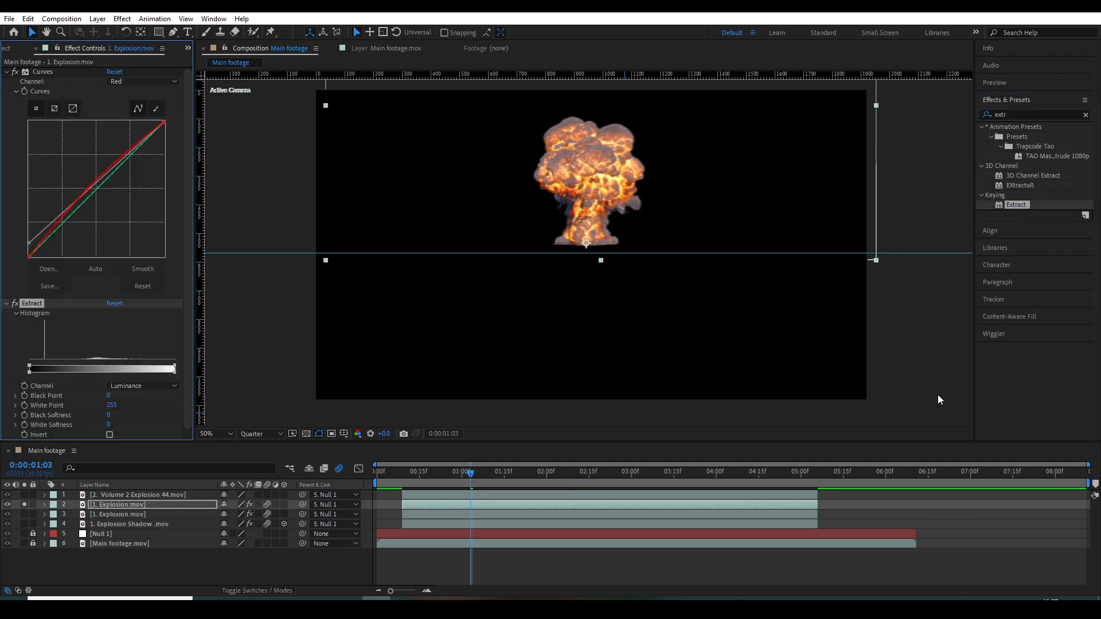
left_click(6, 73)
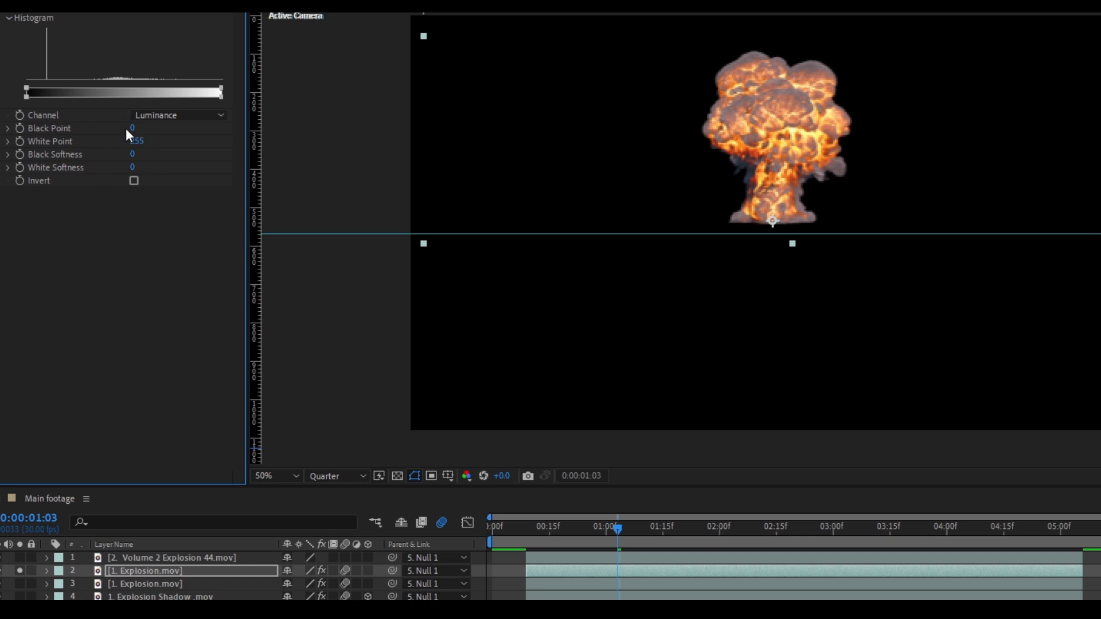
left_click_drag(132, 131, 170, 115)
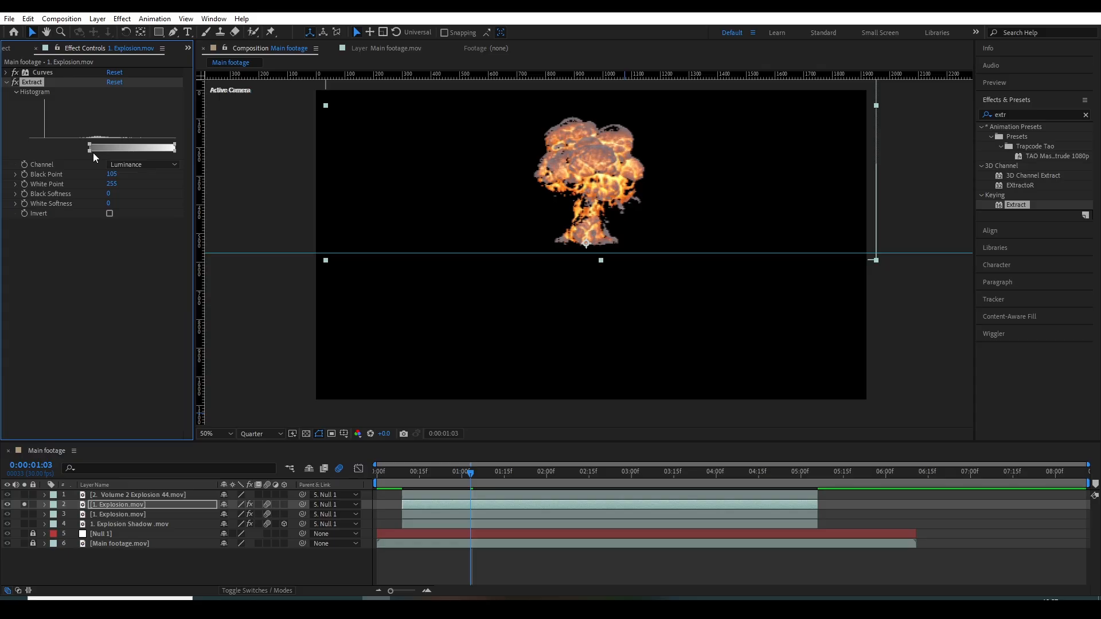
left_click_drag(134, 128, 149, 127)
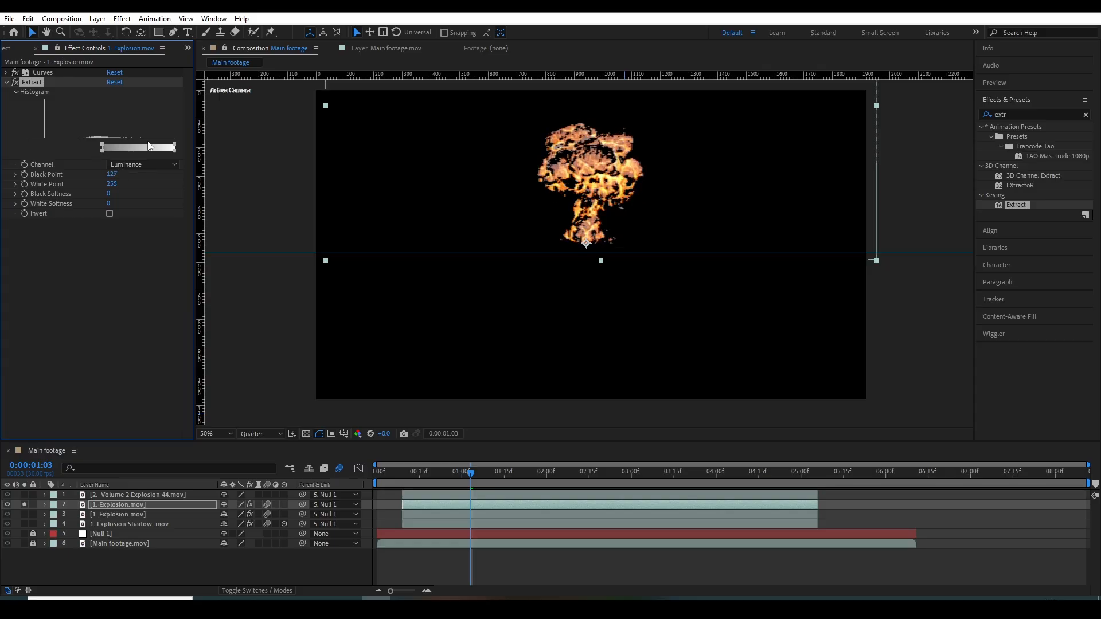
- Add Fast Box Blur to the soloed explosion copy with a Blur Radius of 4
left_click(1019, 114)
type("fast b")
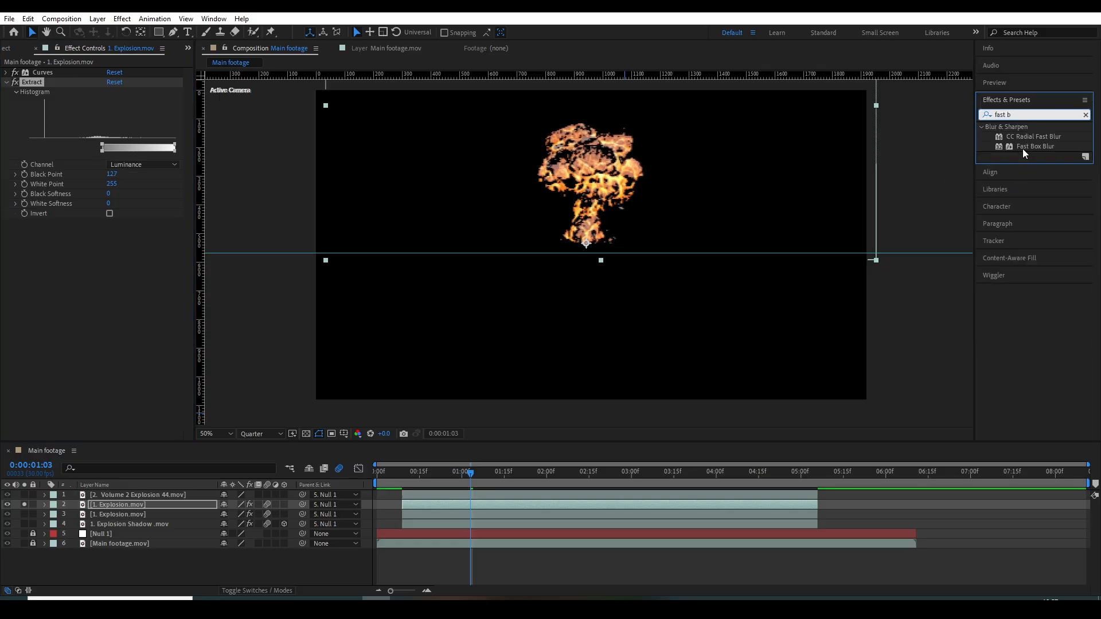
left_click_drag(1024, 152, 126, 505)
left_click(113, 232)
type("4")
key("Return")
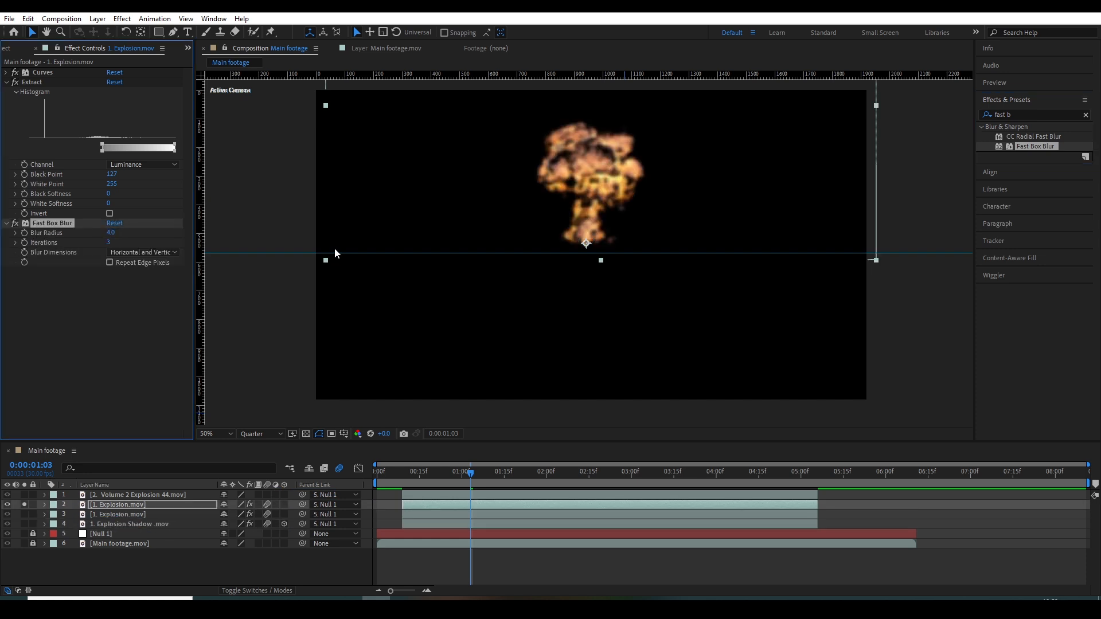
- Try a Glow effect on the explosion copy with a 75.3% threshold and radius 56, and remove it
left_click(1024, 110)
type("glo")
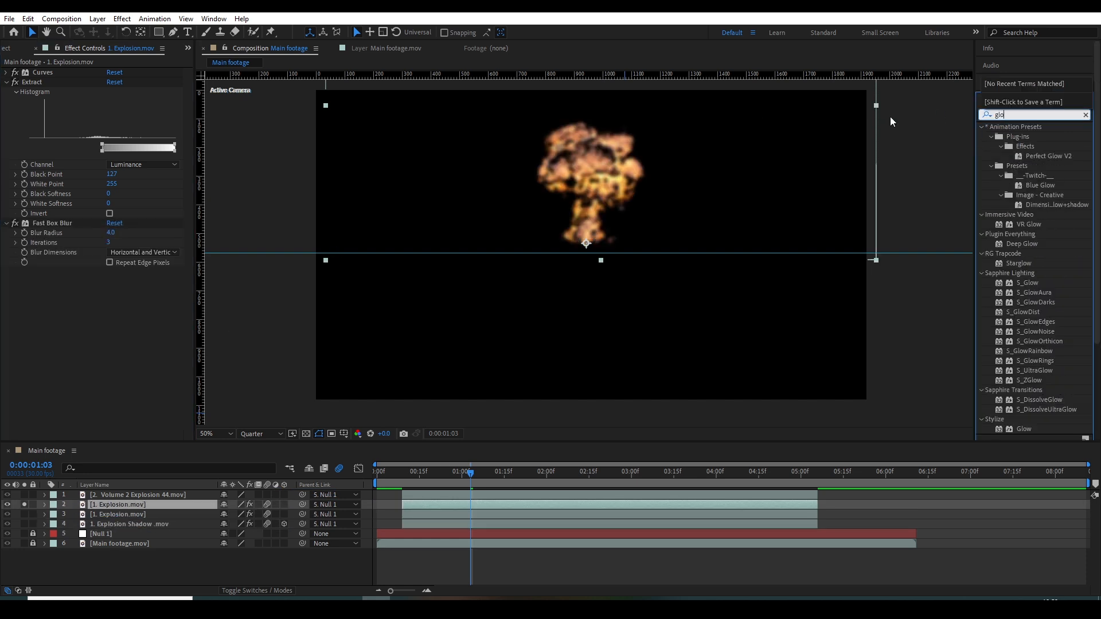
left_click(1044, 156)
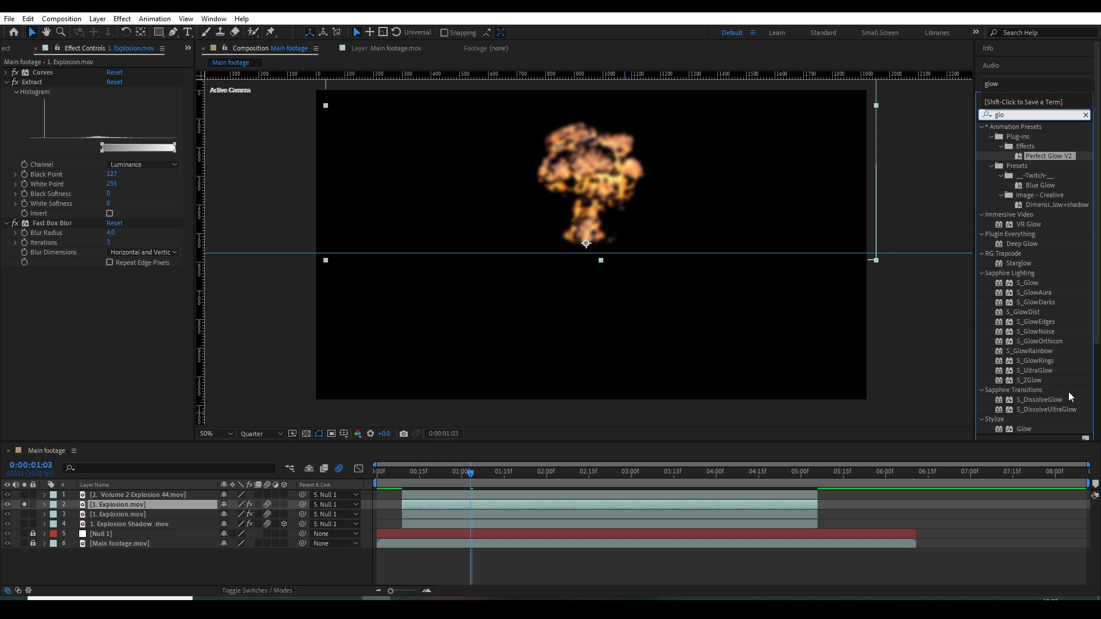
left_click_drag(1024, 429, 192, 422)
left_click_drag(113, 291, 130, 288)
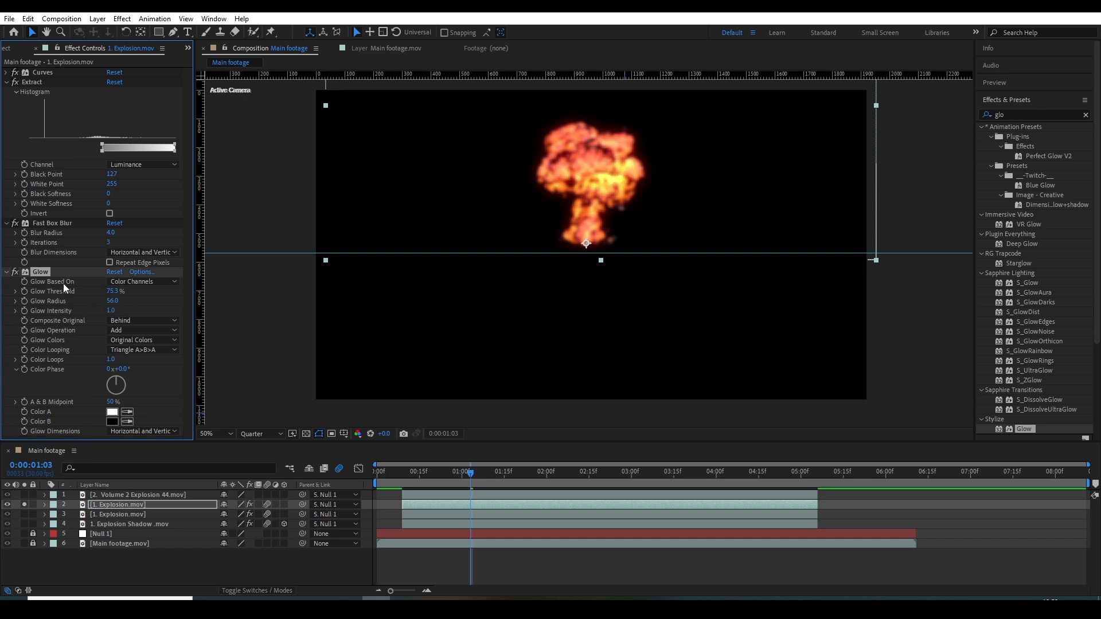
key("Delete")
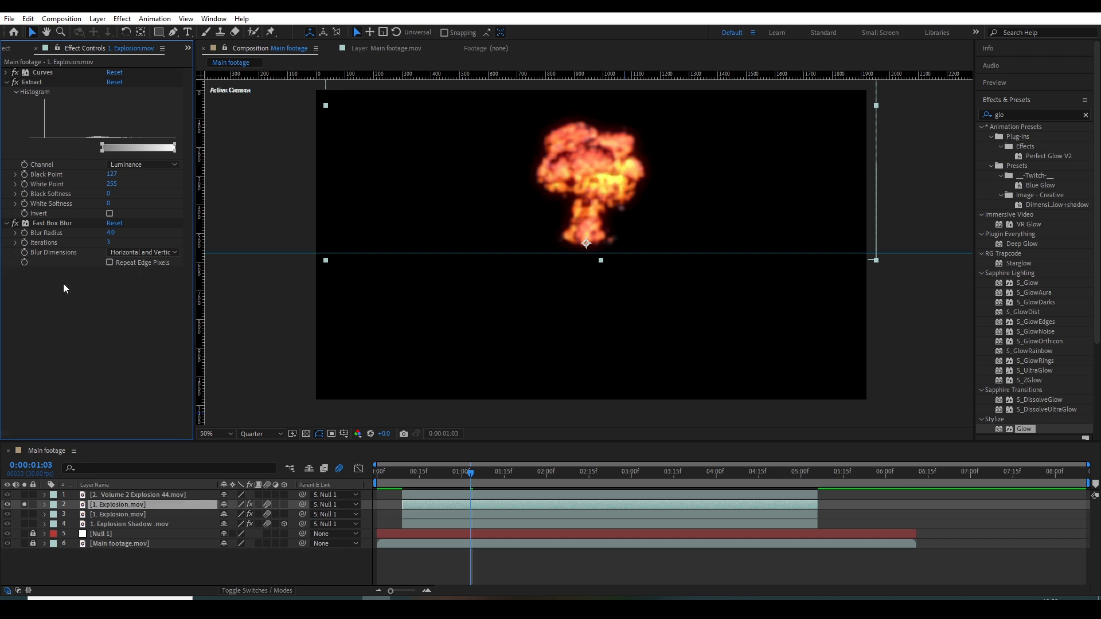
- Apply Deep Glow to the soloed explosion copy and set its Exposure to 0.5
double_click(1009, 114)
type("deep")
left_click_drag(1019, 175, 105, 506)
left_click(127, 331)
left_click(133, 324)
left_click(113, 301)
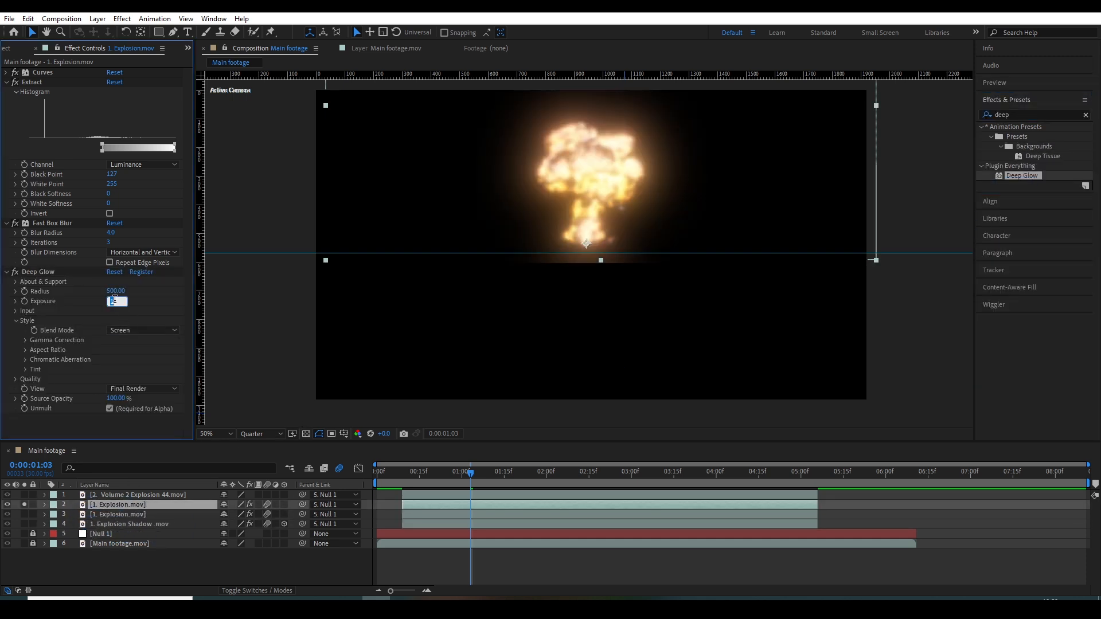
type("0.5")
key("Return")
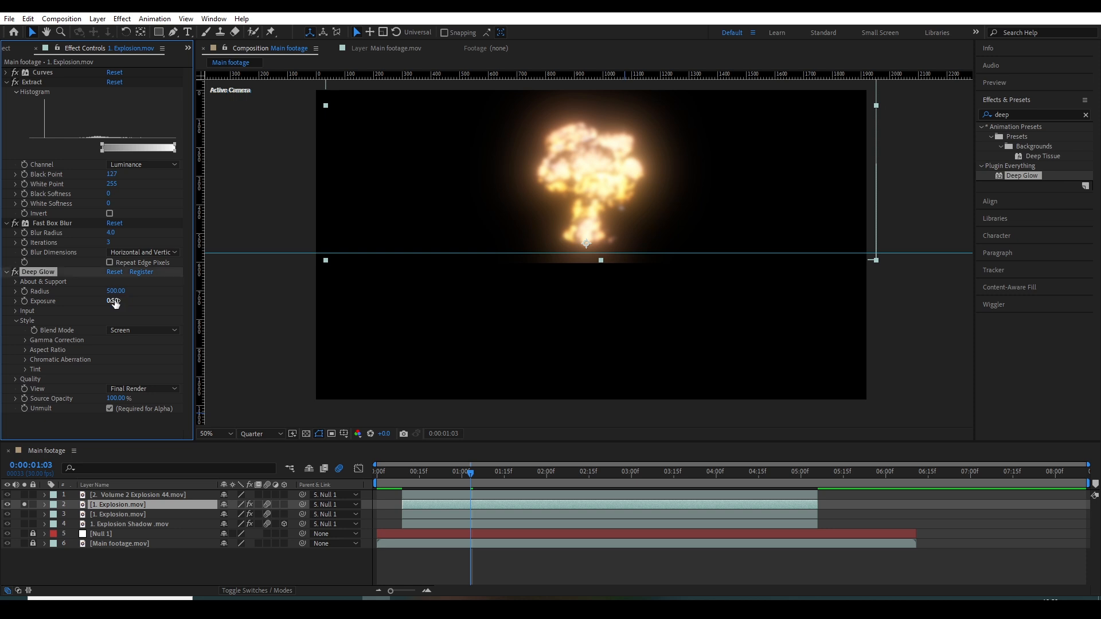
- Try the Add blend mode in the Deep Glow style settings and switch back to Screen
left_click(123, 331)
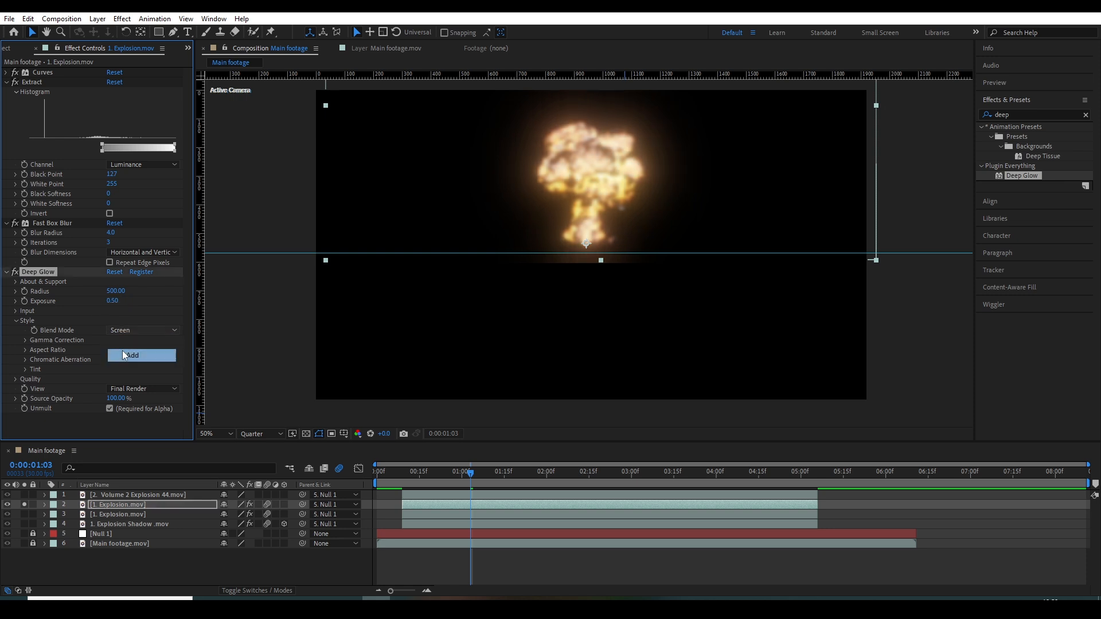
left_click(122, 351)
left_click(119, 329)
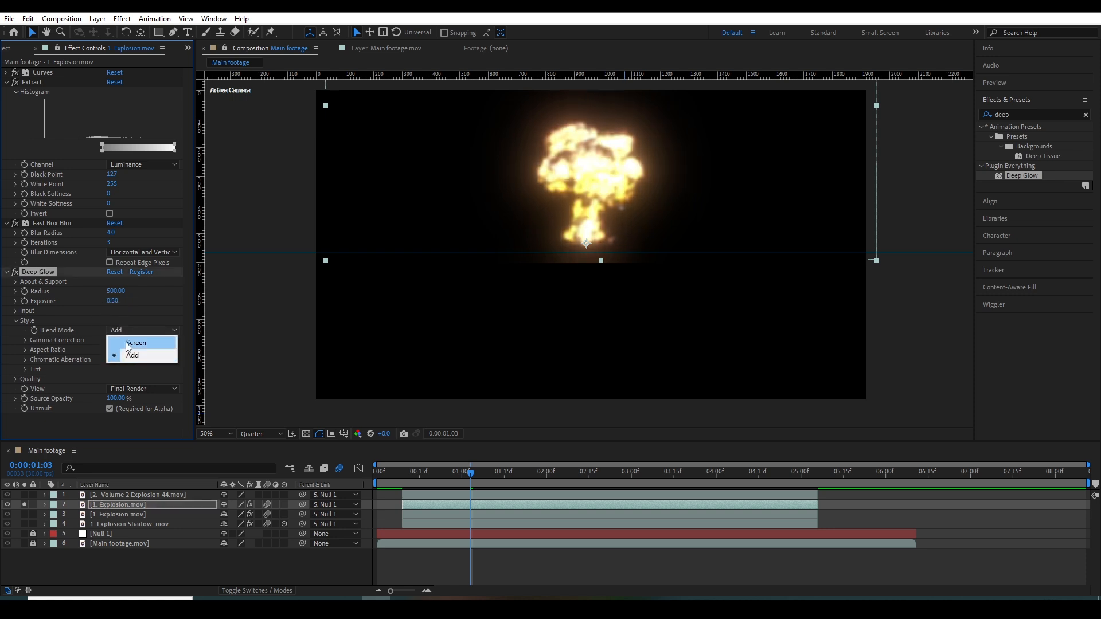
left_click(136, 343)
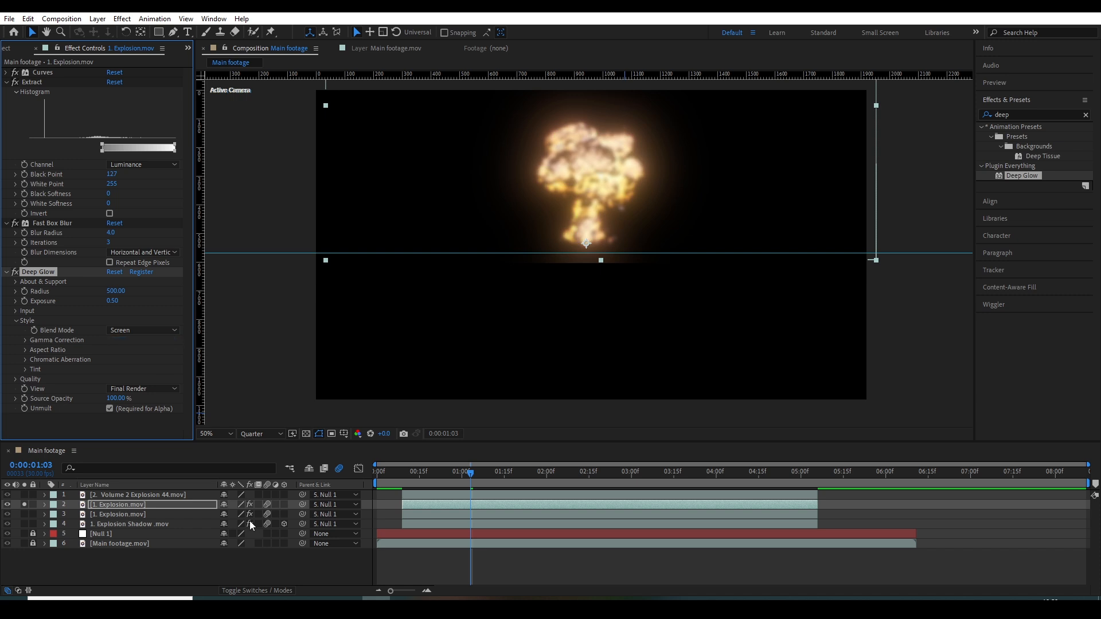
- Unsolo the glowing explosion copy and set its layer blending mode to Soft Light
left_click(25, 505)
left_click(138, 506)
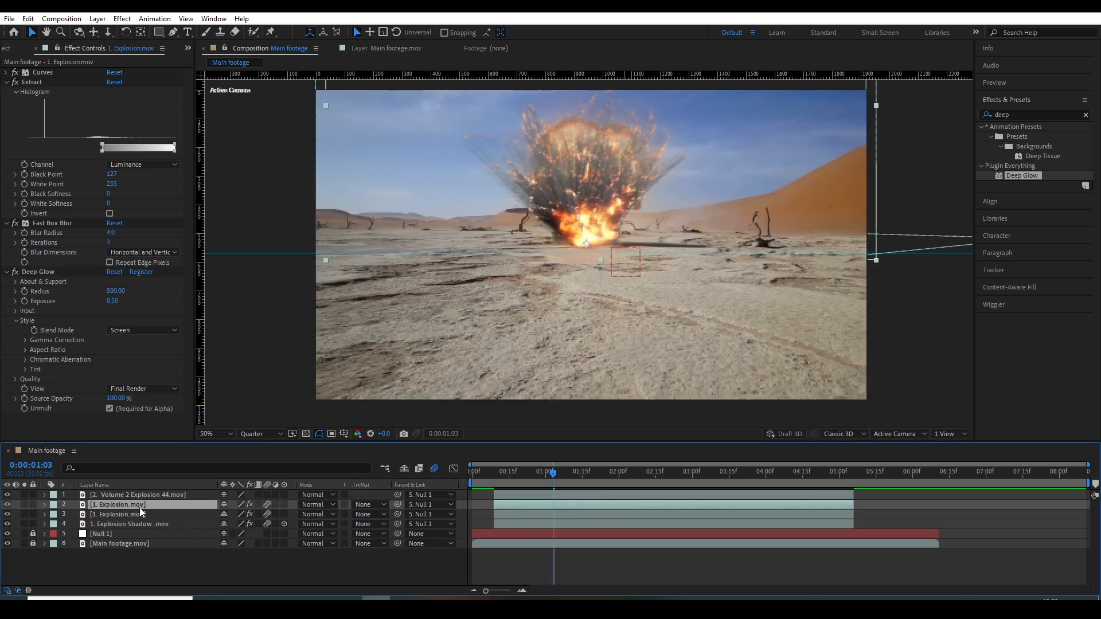
left_click(311, 505)
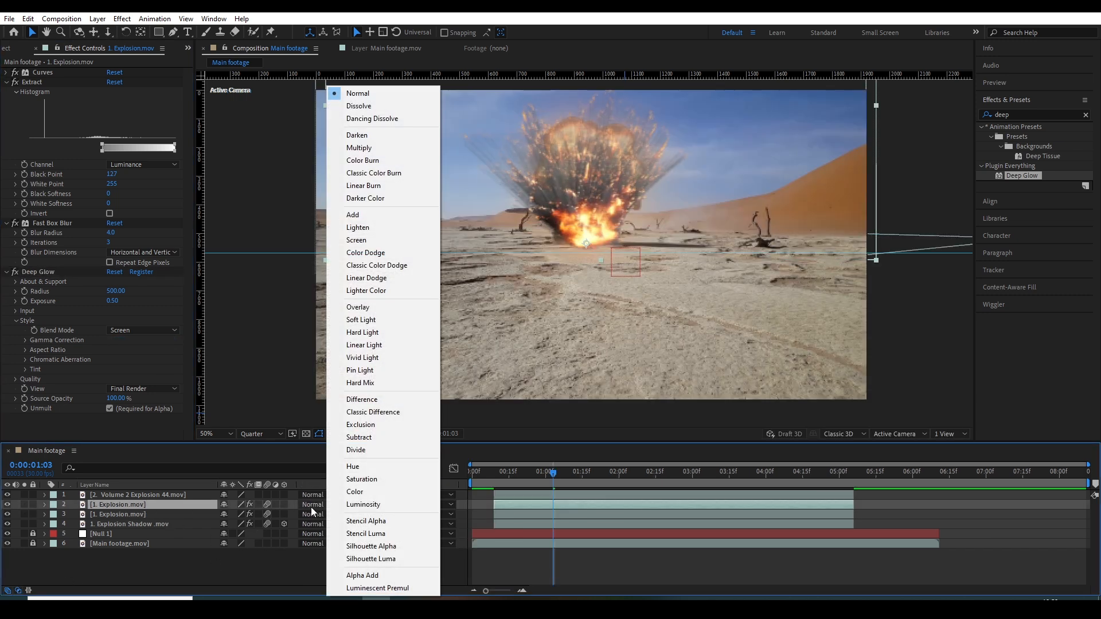
left_click(370, 320)
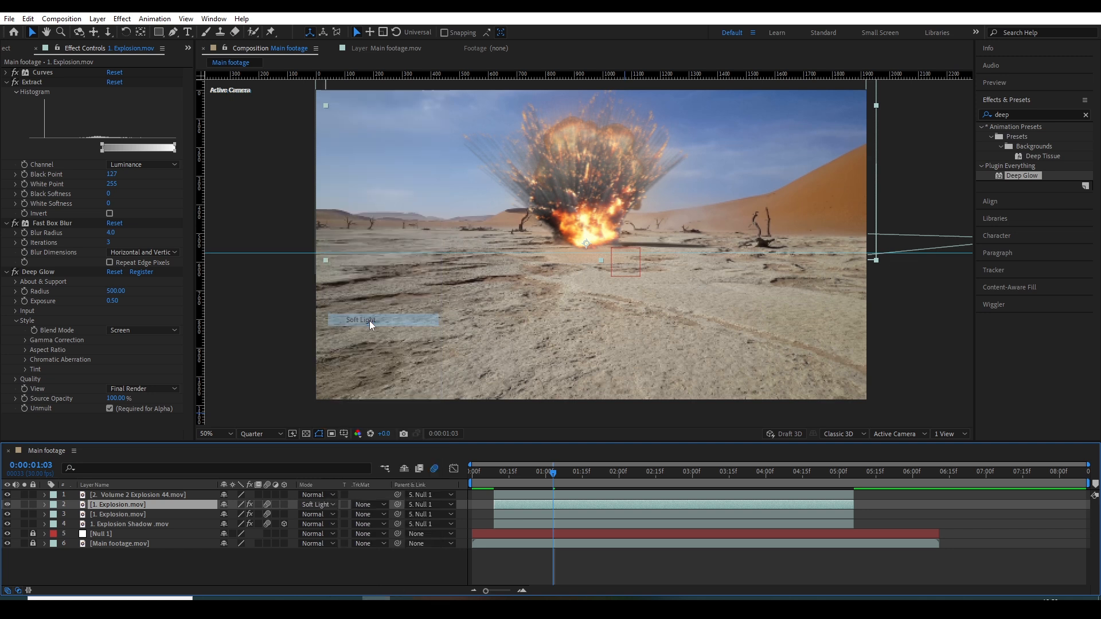
- Hide the 2. Volume 2 Explosion 44.mov layer and compare the shot with and without the Soft Light copy
left_click(7, 495)
left_click(8, 505)
left_click(8, 505)
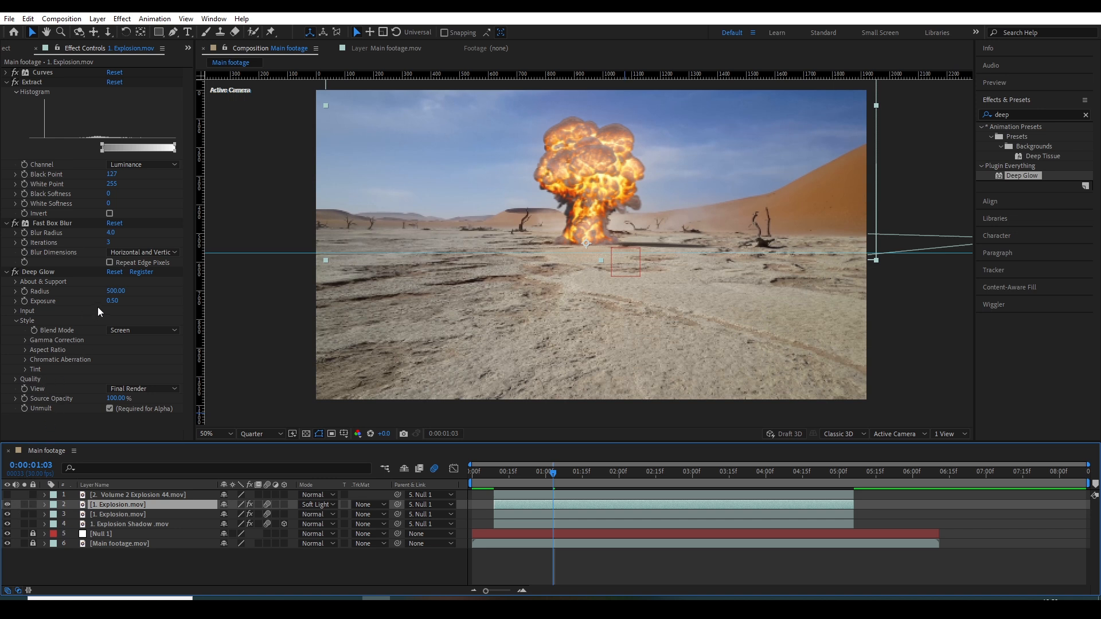
- Set the Deep Glow Exposure of the Soft Light explosion copy to 0.7
left_click(112, 301)
type(".7")
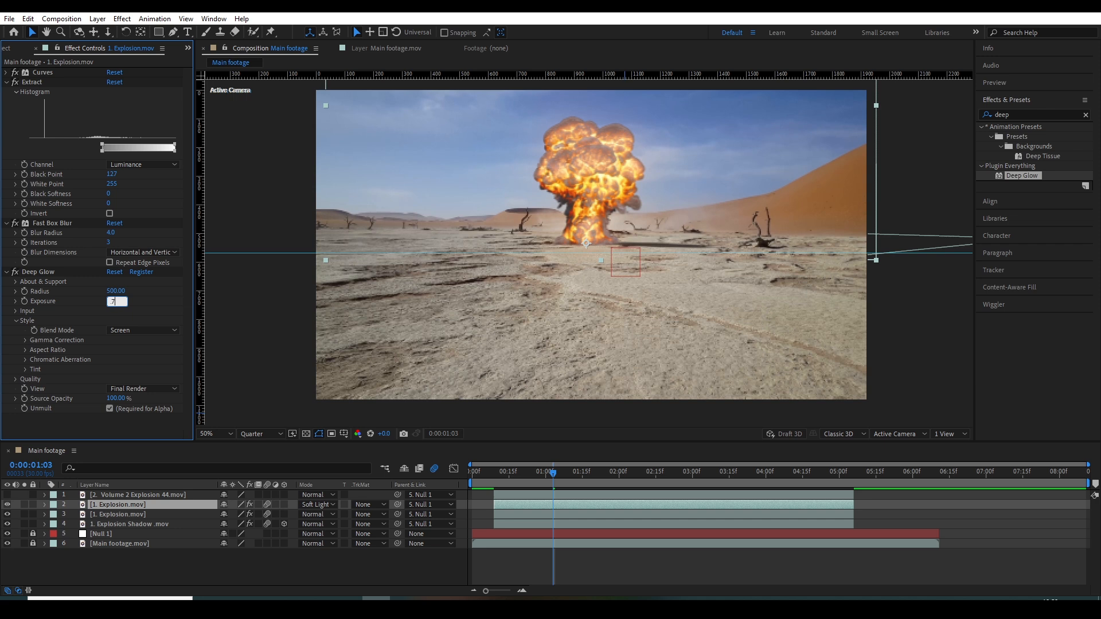
left_click(182, 299)
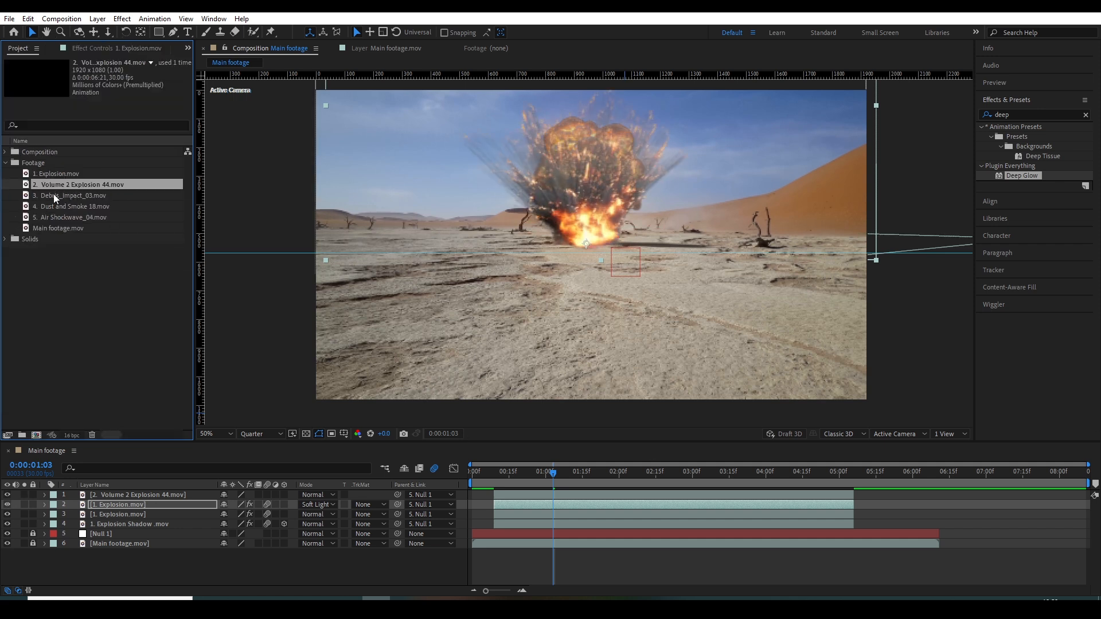
- Add 3. Debris_Impact_03.mov as the top layer, move it lower in the frame and go to 0:00:01:00
left_click_drag(59, 197, 97, 494)
left_click(601, 308)
left_click_drag(601, 304, 584, 326)
left_click_drag(488, 475, 545, 479)
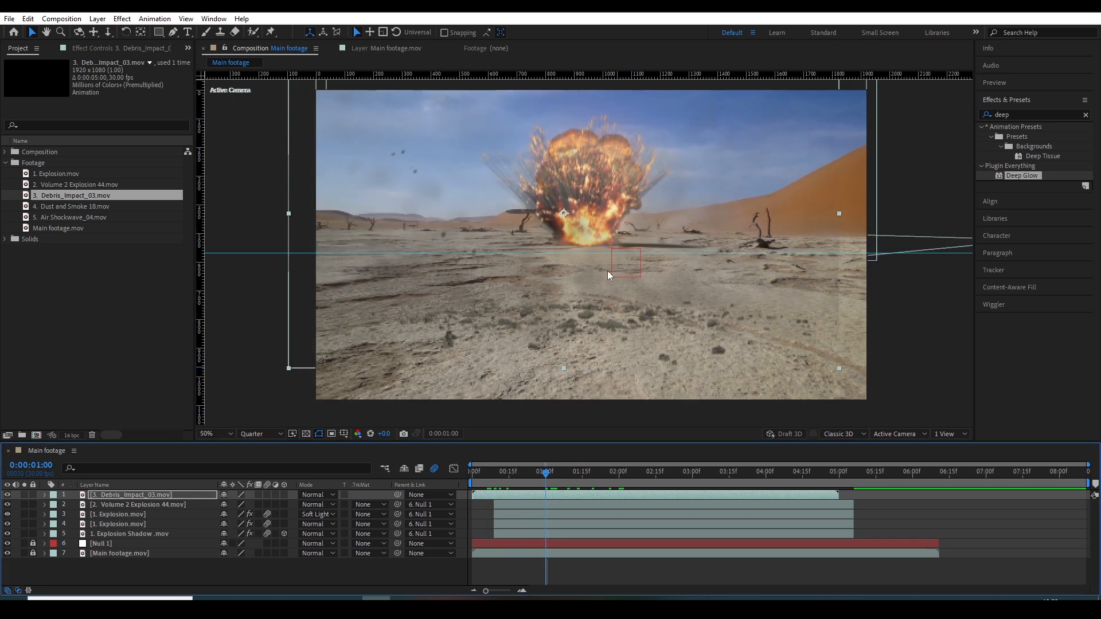
- Move the debris layer's anchor point down to the base of the impact and set its Scale to 30%
left_click(141, 32)
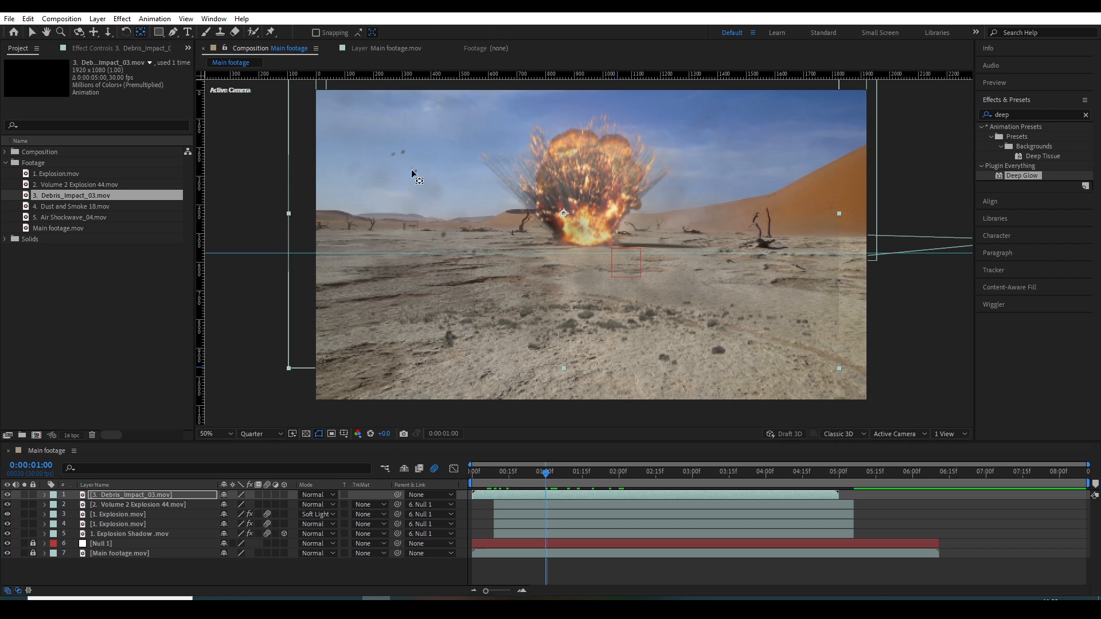
left_click_drag(564, 213, 559, 334)
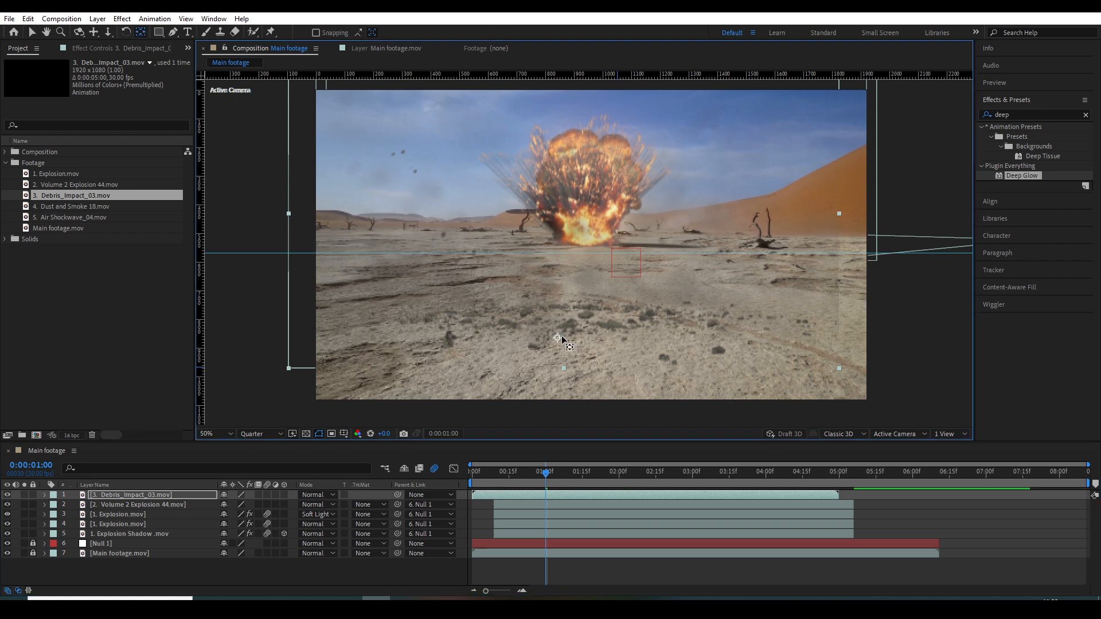
key("s")
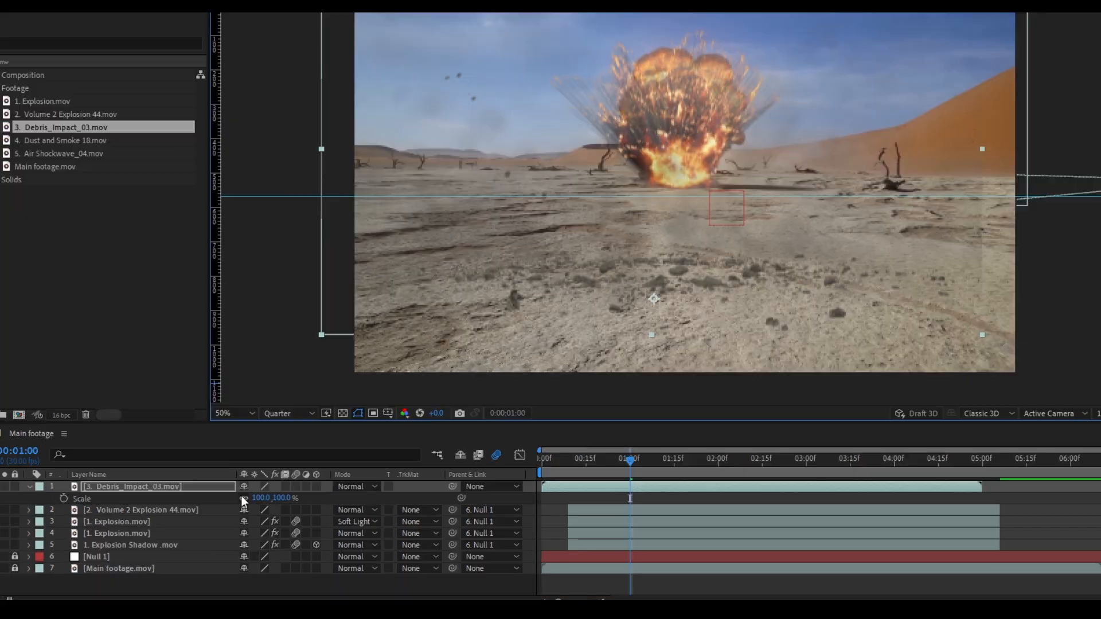
left_click(237, 504)
type("30")
key("Return")
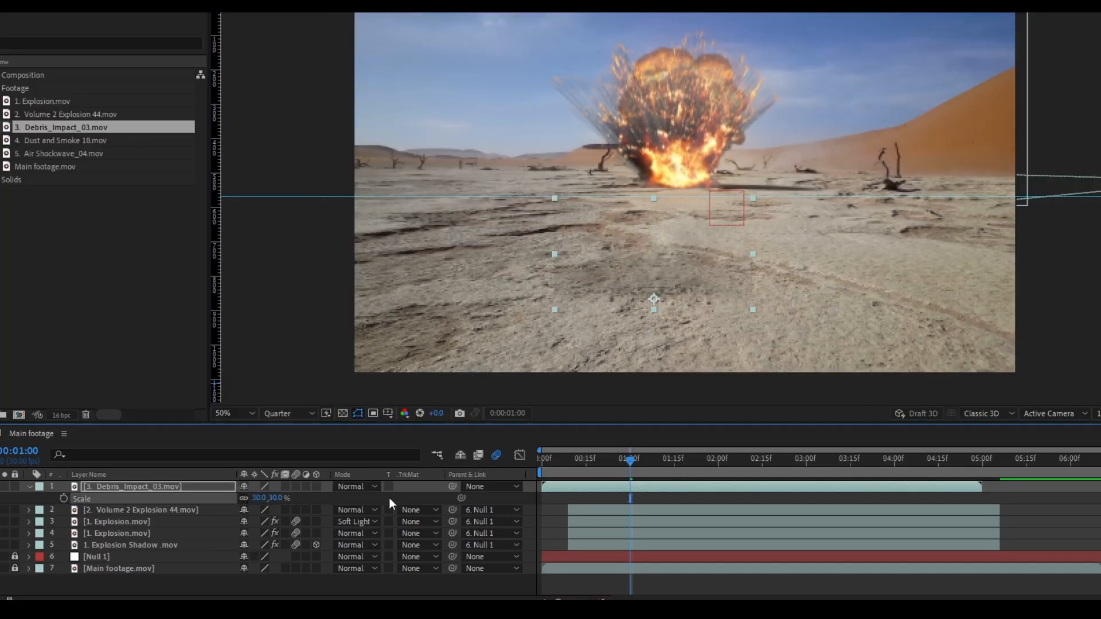
- Start the debris layer at 0:00:00:09 with the explosion layers and align its base with the blast's ground point at 0:00:00:20
left_click_drag(487, 496, 520, 479)
scroll(656, 314, "up", 1)
scroll(569, 368, "down", 1)
left_click_drag(598, 321, 618, 250)
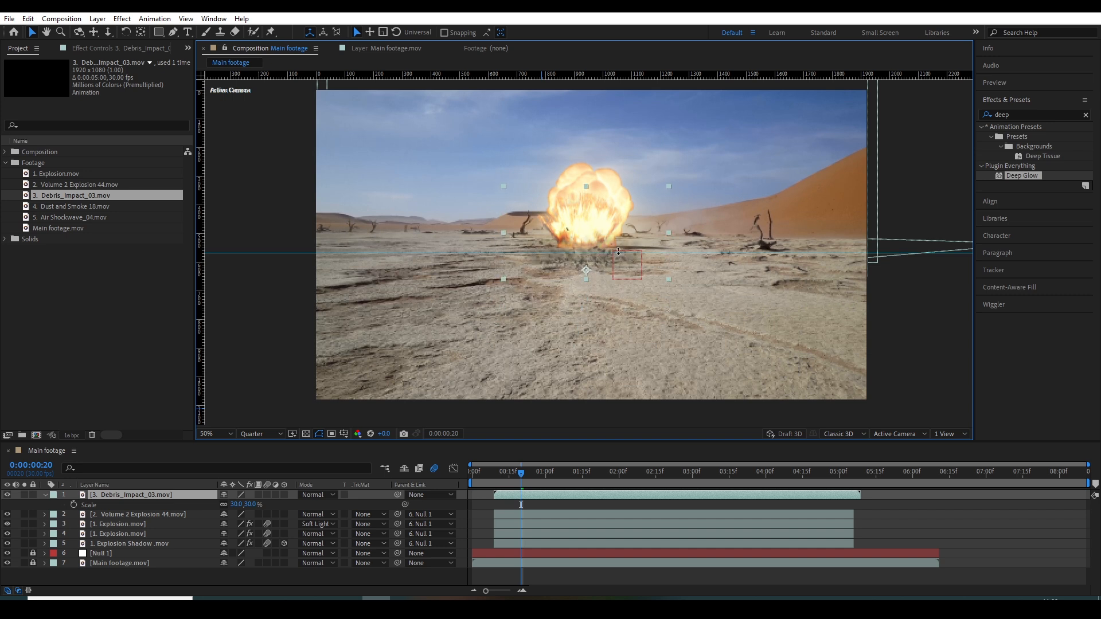
scroll(604, 248, "up", 1)
scroll(602, 249, "up", 1)
left_click_drag(584, 303, 578, 225)
- Preview the debris together with the explosion and return to 0:00:00:09
key("space")
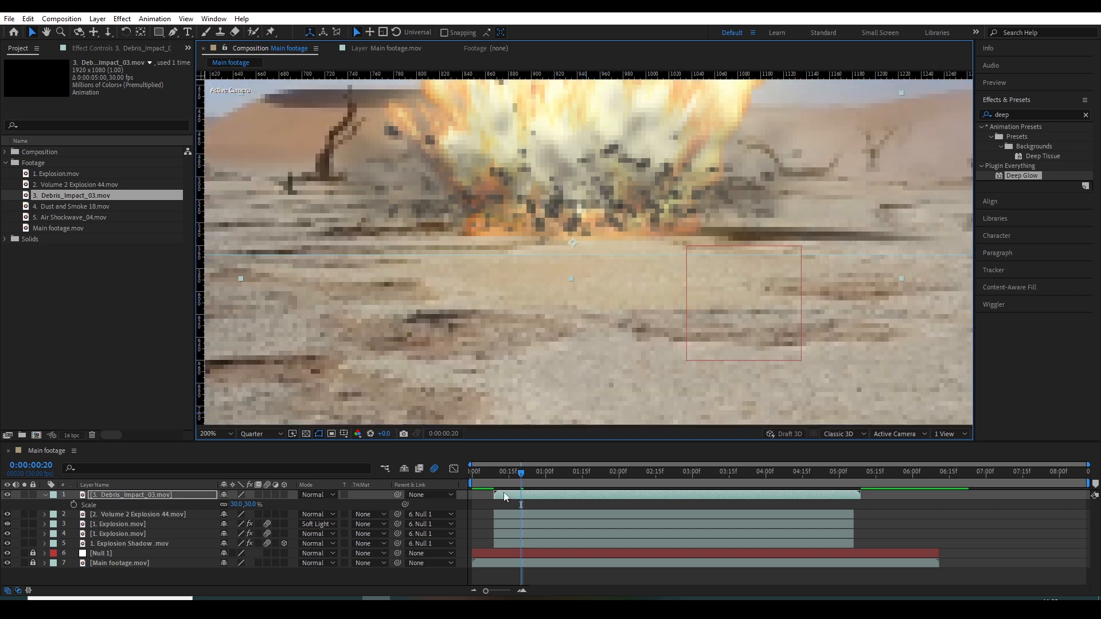
scroll(607, 308, "down", 1)
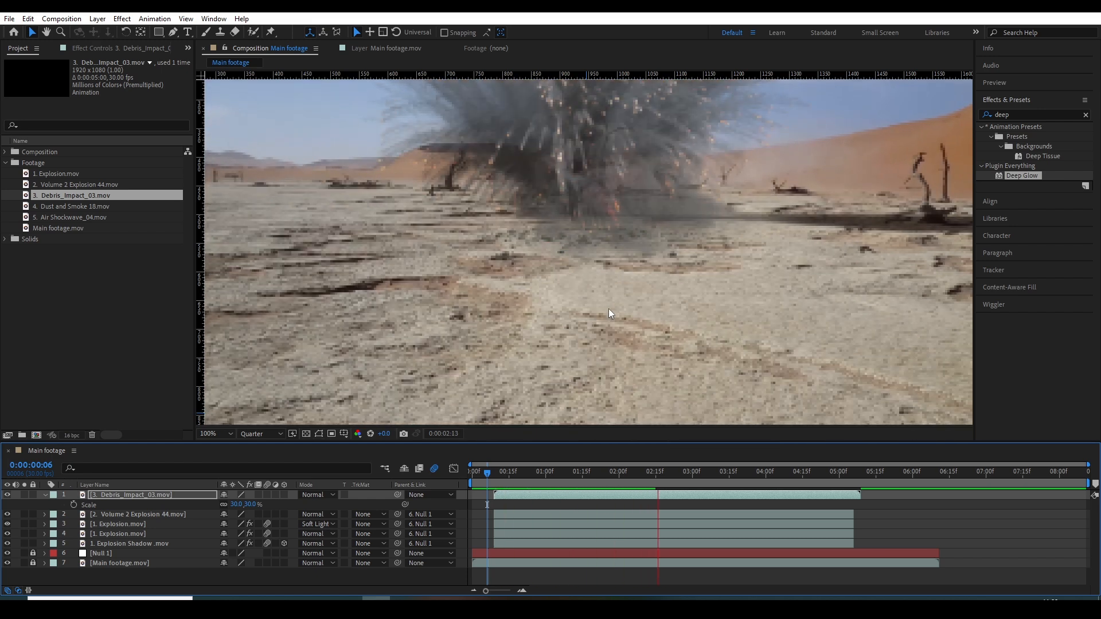
key("space")
left_click_drag(512, 475, 493, 504)
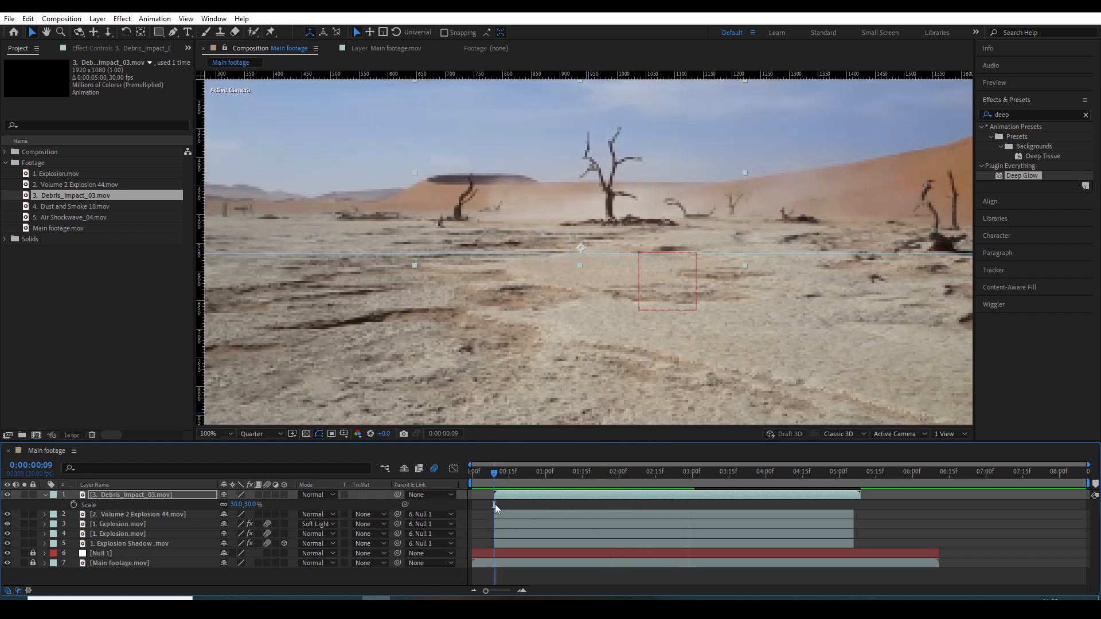
- Parent the debris layer to Null 1 and play back the composite to check that it follows the camera
left_click_drag(396, 495, 112, 553)
key("space")
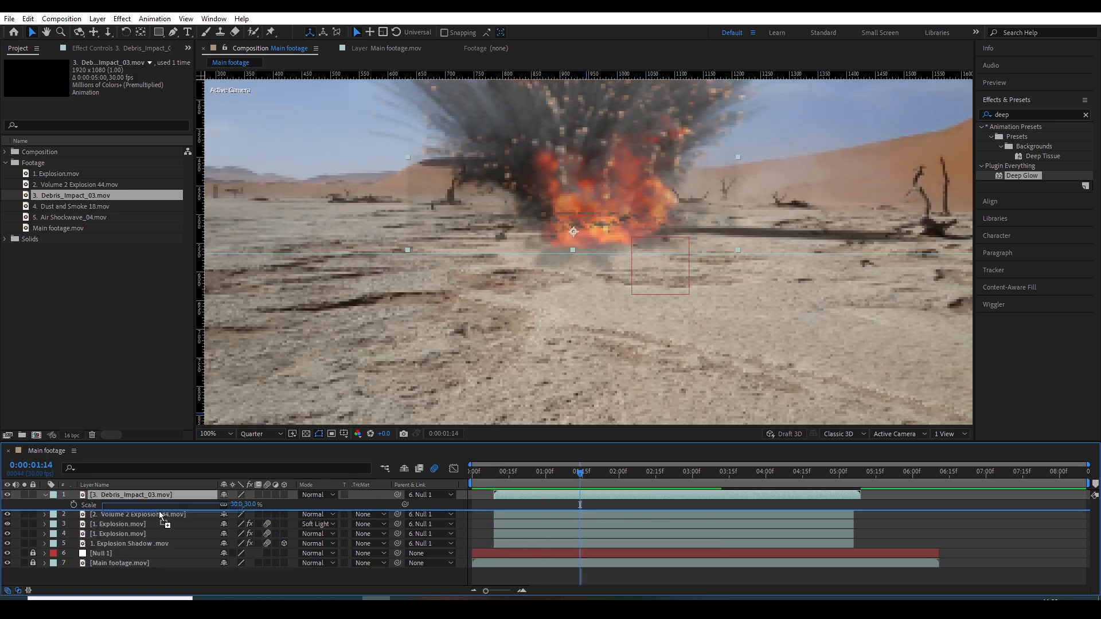
- Solo the debris layer and go to 0:00:01:03
left_click(24, 495)
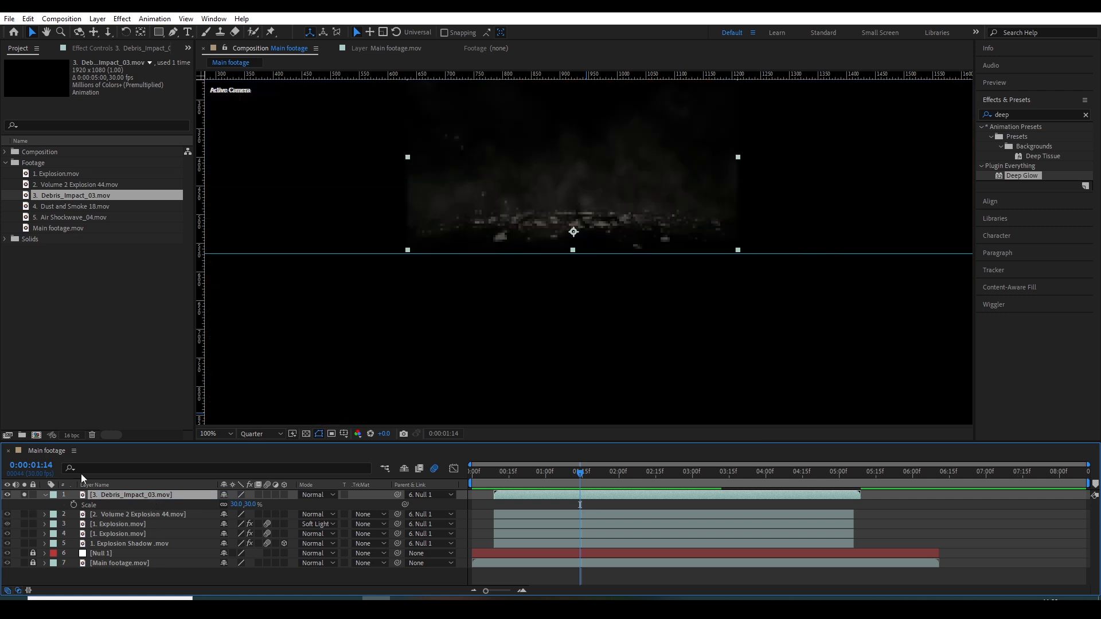
left_click_drag(500, 474, 554, 471)
key("space")
left_click_drag(566, 259, 570, 275)
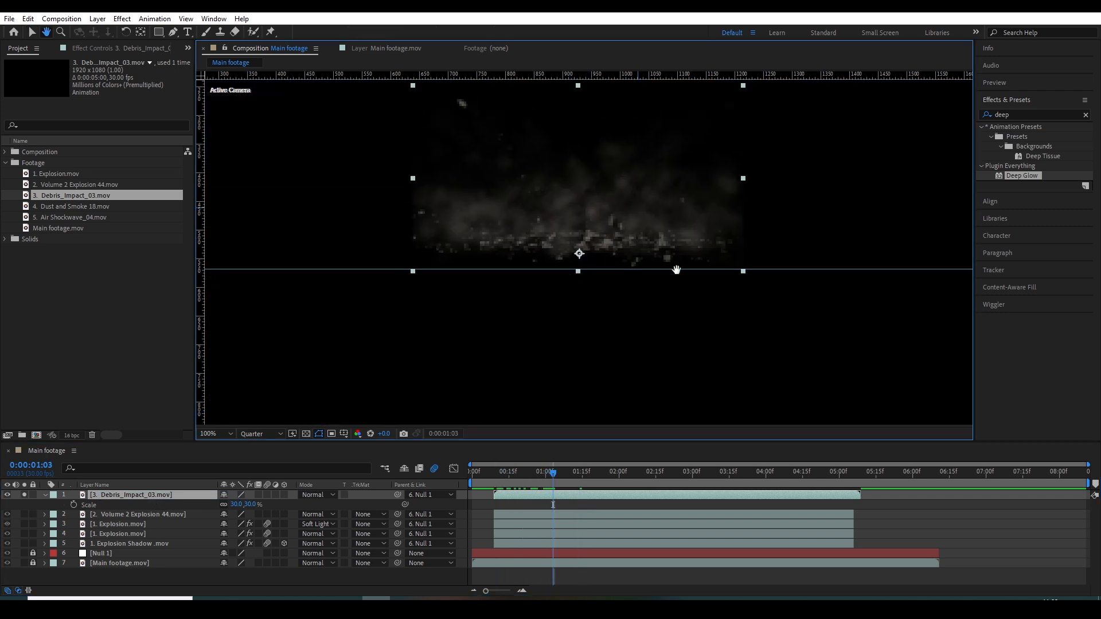
- Draw a closed rounded mask around the debris with the Pen tool, cutting inside the clip's side edges and extending below the ground line
left_click(173, 32)
left_click(446, 266)
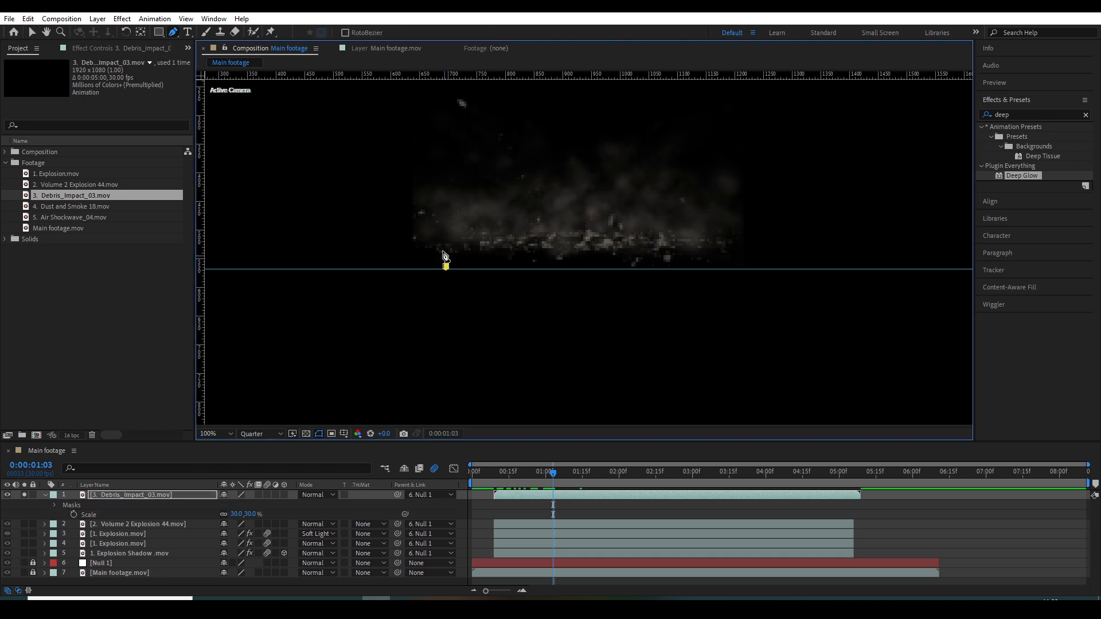
left_click(443, 223)
left_click(455, 196)
left_click(493, 182)
left_click(556, 178)
left_click(633, 178)
left_click(702, 188)
left_click(725, 217)
left_click(737, 268)
left_click(737, 291)
left_click(676, 304)
left_click(505, 297)
left_click(469, 284)
left_click(445, 266)
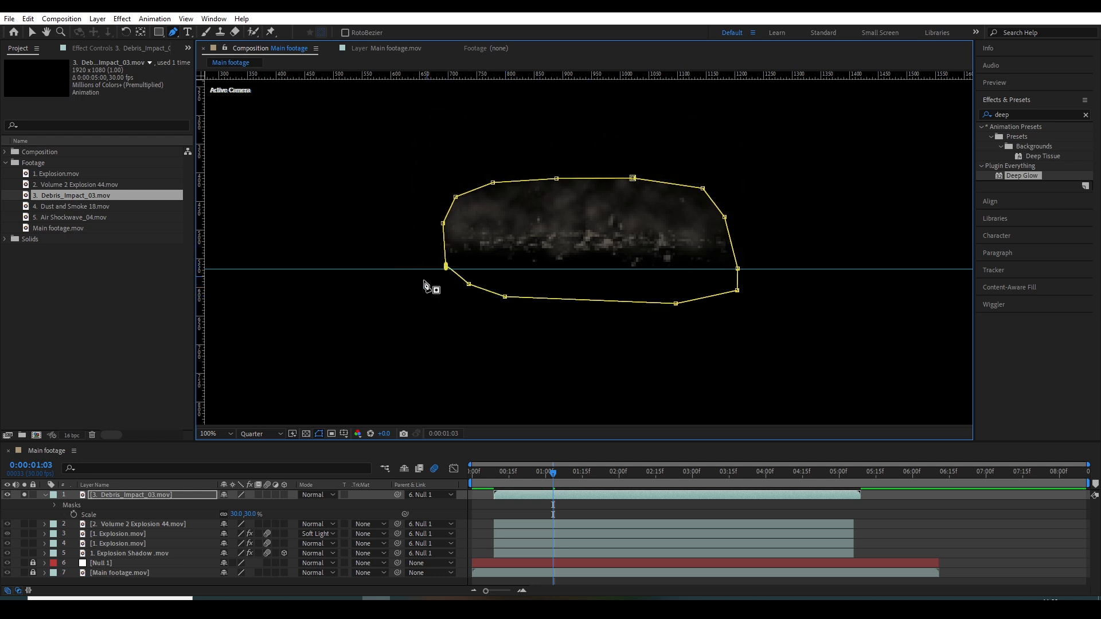
- Set the debris mask's Mask Feather to 198 pixels and return to the Selection tool
key("m")
key("m")
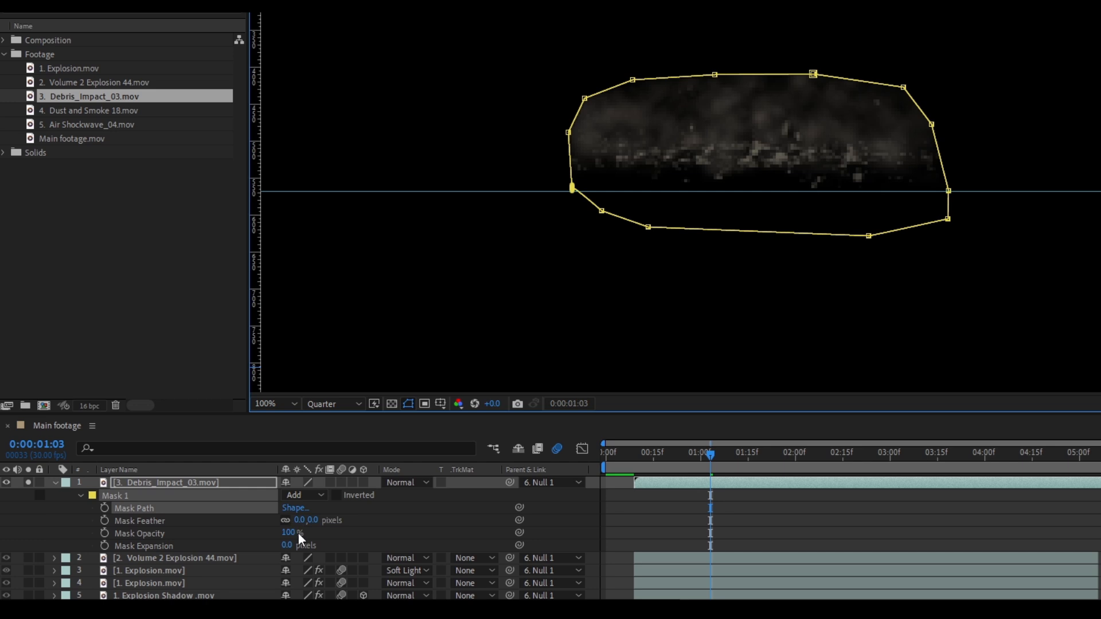
left_click(299, 520)
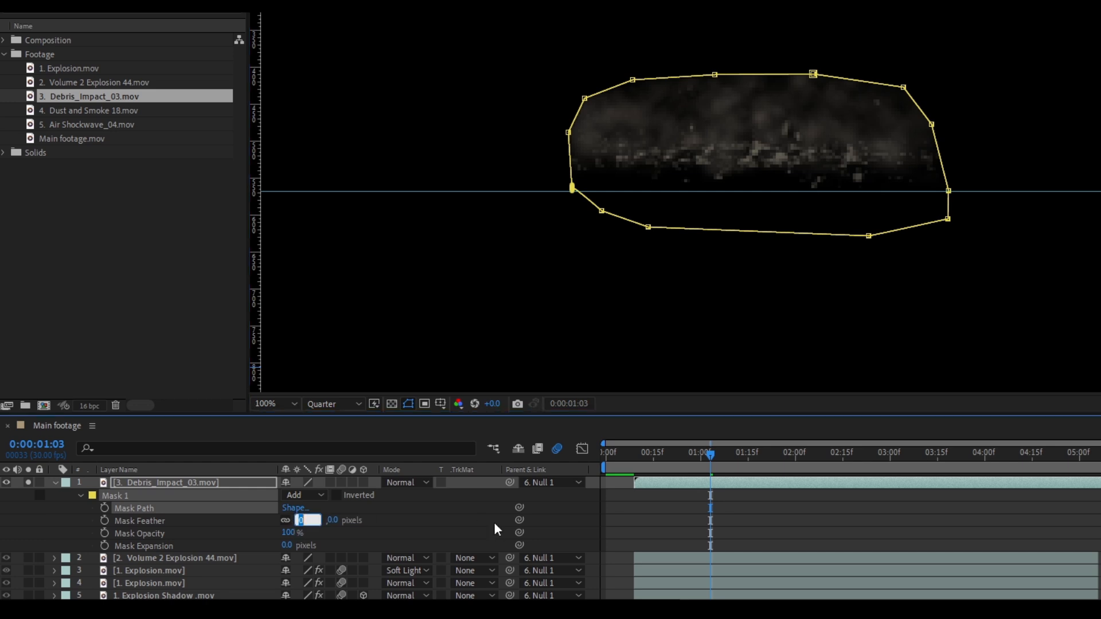
type("10")
key("Return")
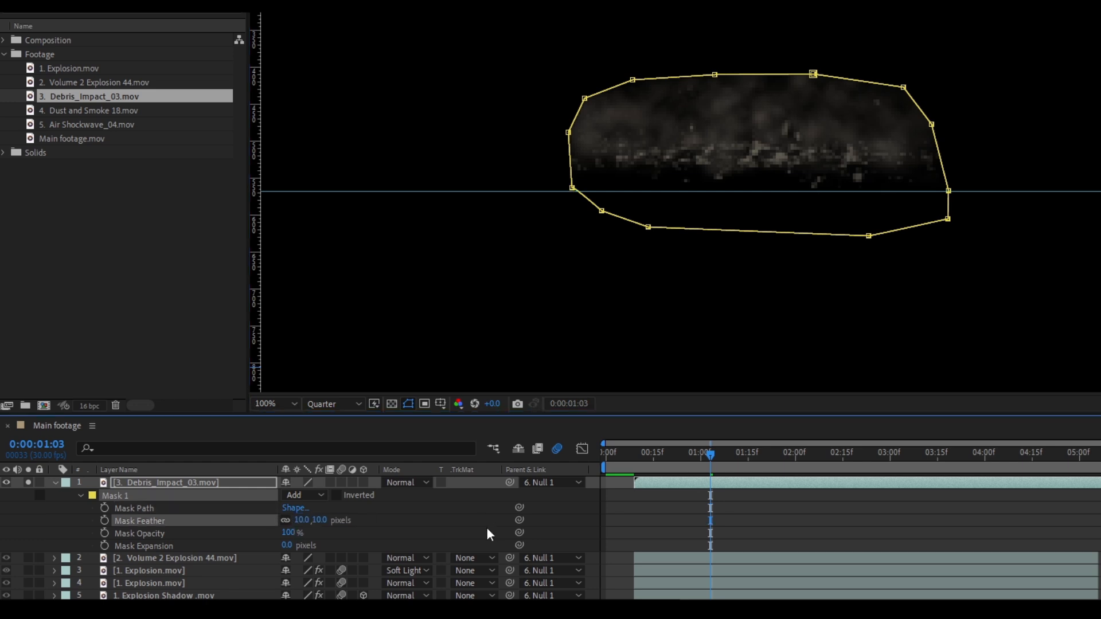
left_click(440, 528)
left_click_drag(300, 521, 262, 503)
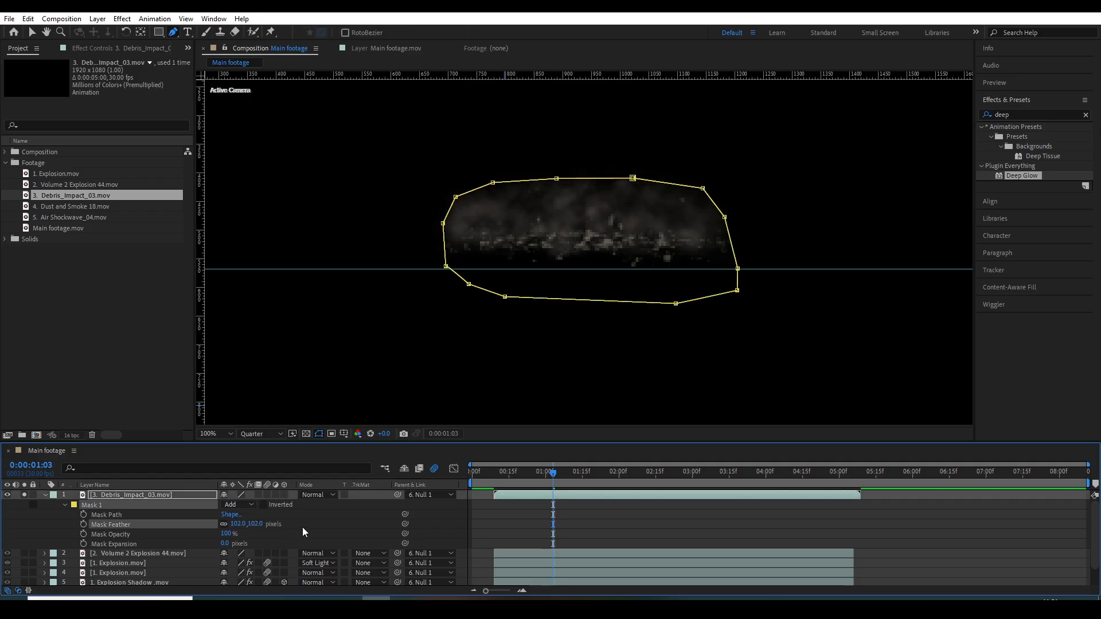
left_click(305, 527)
key("v")
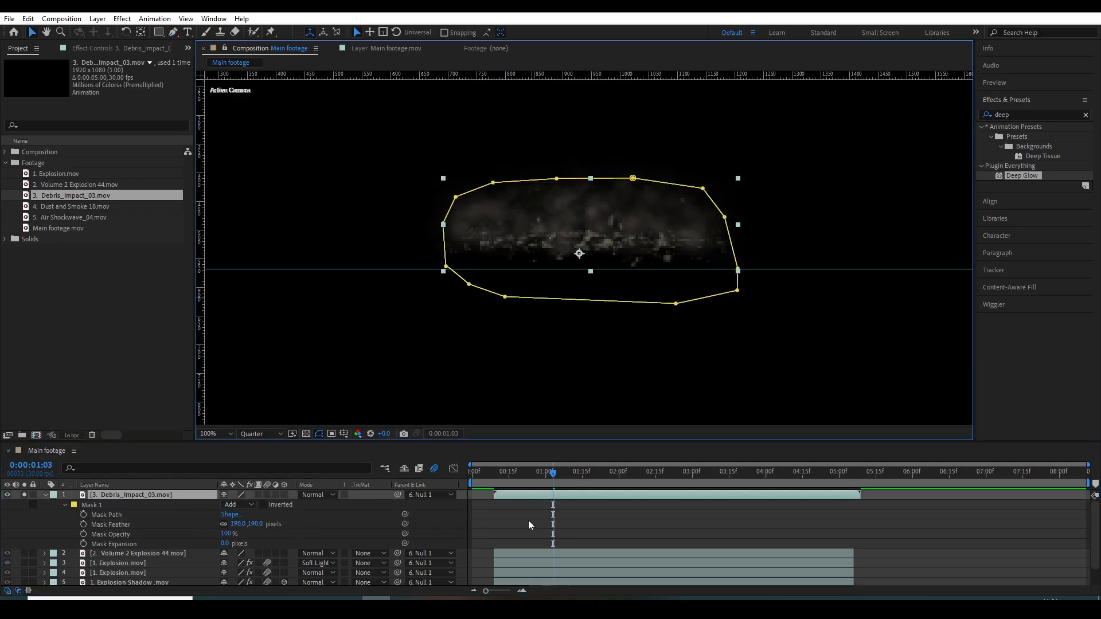
- Check the feathered debris at 0:00:01:07, collapse the layer's properties and turn off its solo
left_click(529, 520)
left_click_drag(524, 480, 564, 477)
left_click(571, 242)
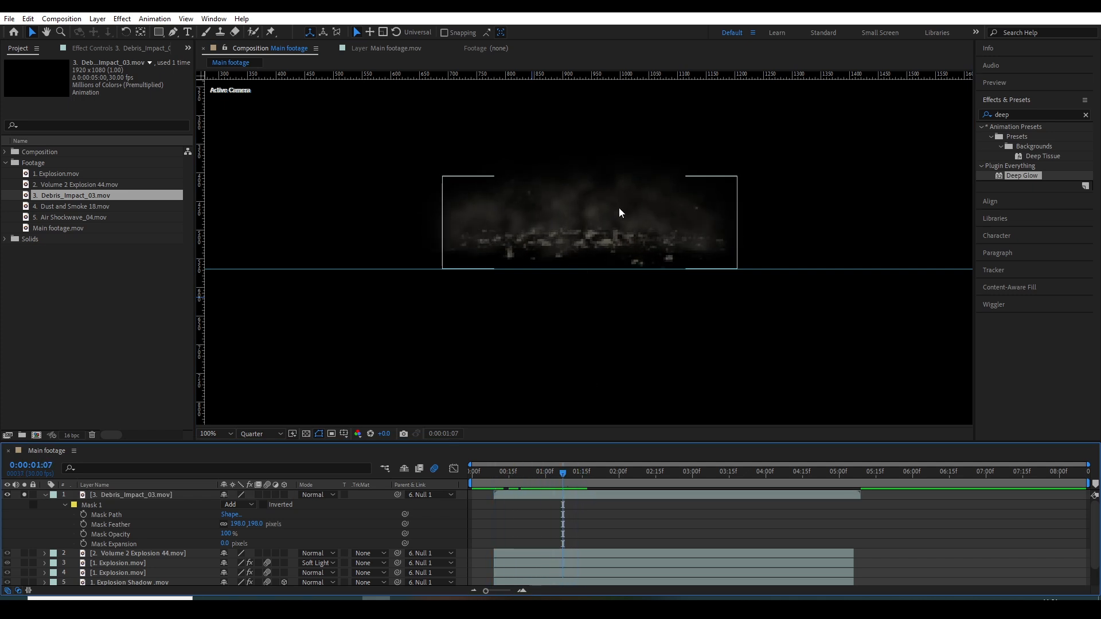
left_click(44, 494)
left_click(25, 497)
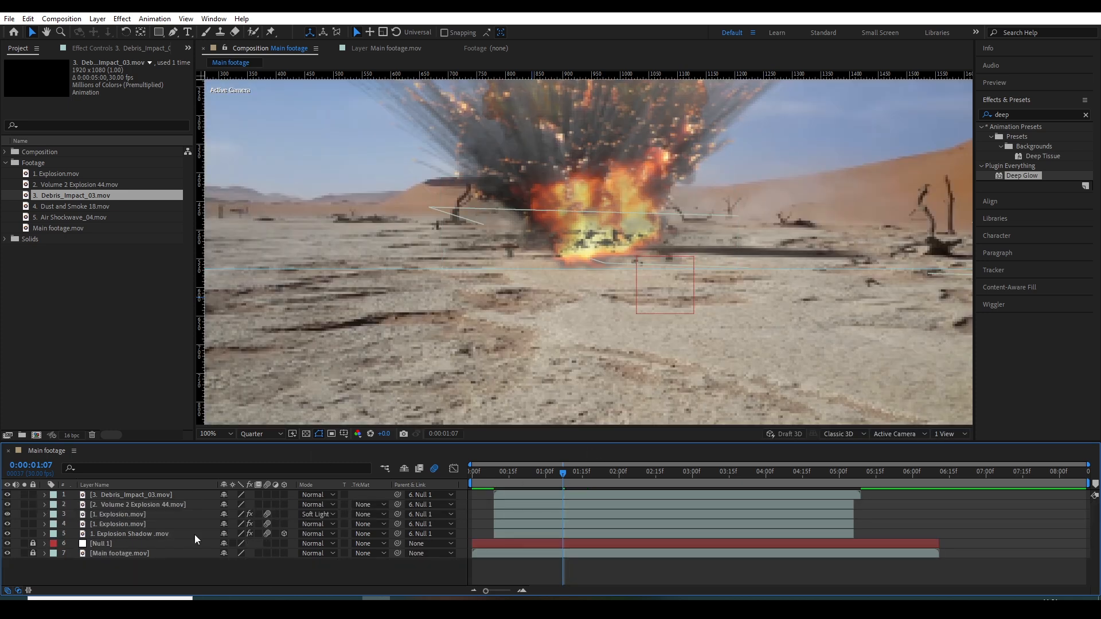
- At 0:00:00:29, move the debris layer below the explosion shadow layer, directly above Null 1
left_click_drag(487, 473, 543, 469)
scroll(574, 282, "up", 1)
left_click(583, 239)
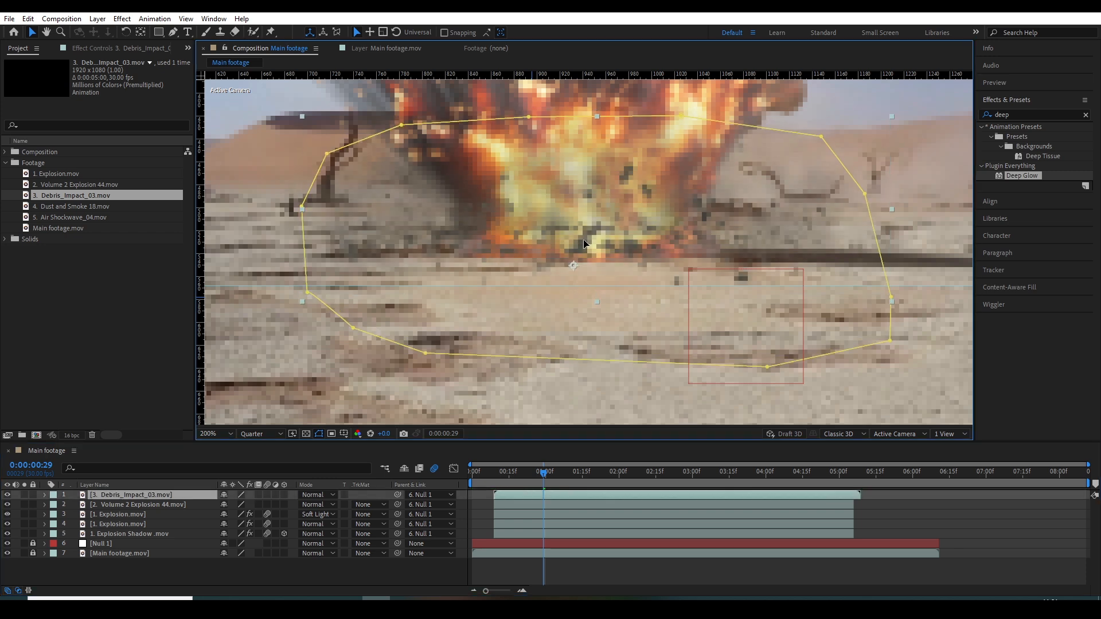
left_click_drag(120, 495, 122, 540)
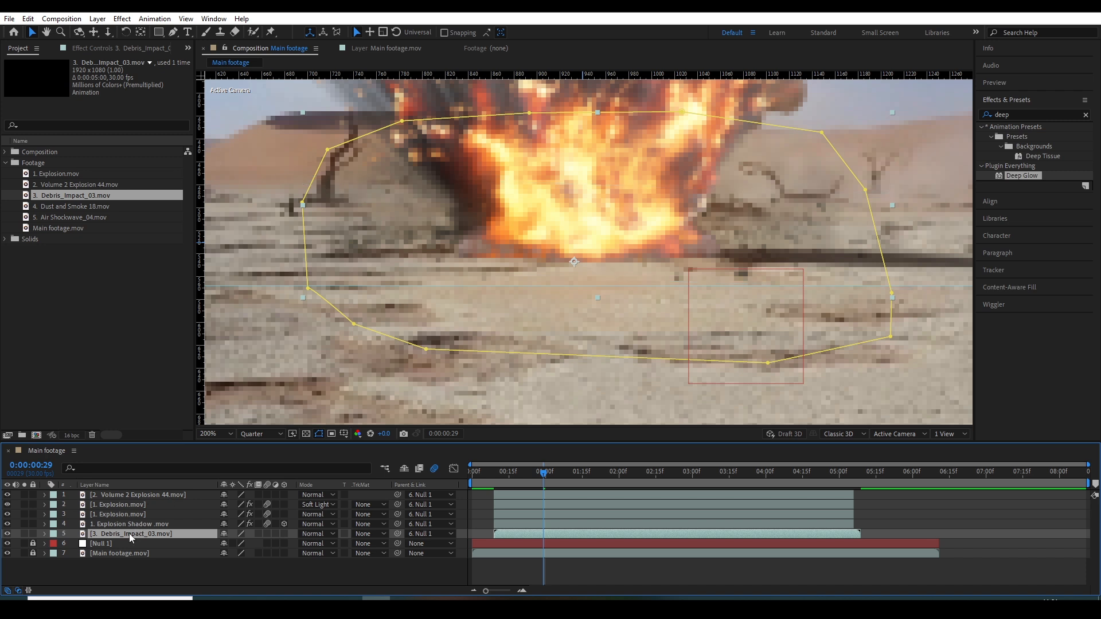
key("ctrl+d")
mouse_move(114, 536)
left_mouse_down()
mouse_move(125, 497)
mouse_move(122, 532)
left_mouse_up()
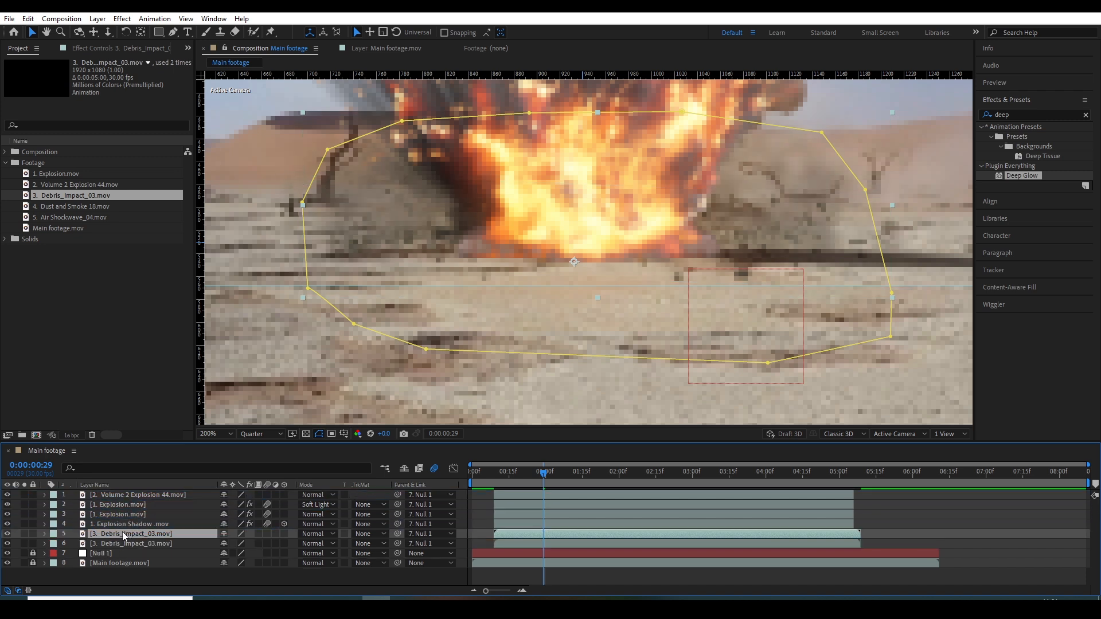
key("Delete")
- Solo the debris and main footage layers and set the composition preview resolution to Full
left_click(24, 534)
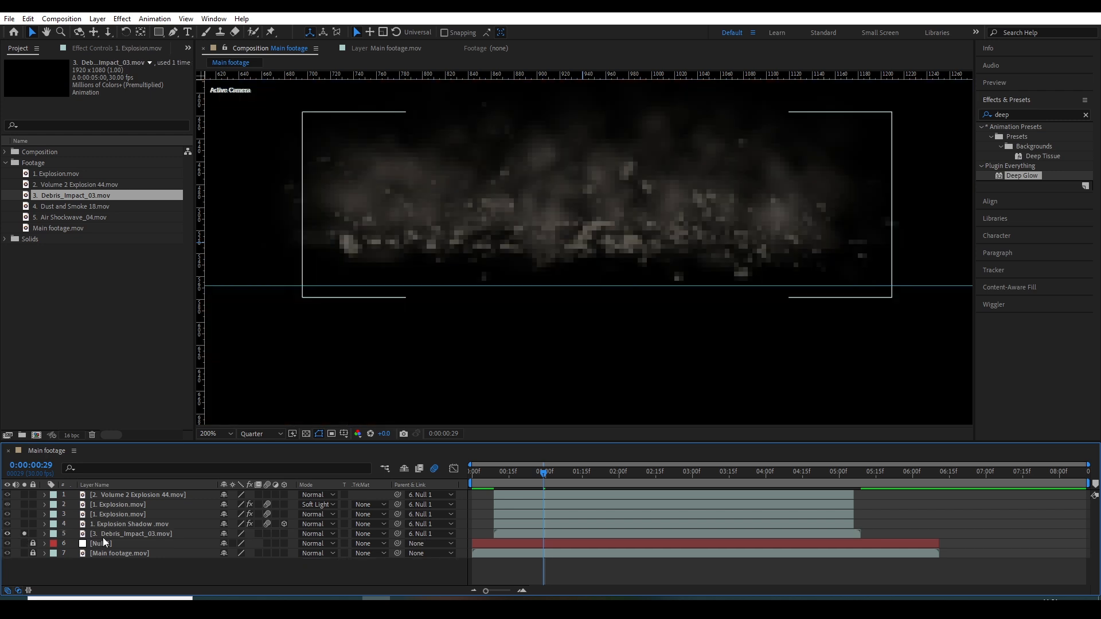
left_click(102, 537)
left_click(24, 554)
left_click(112, 573)
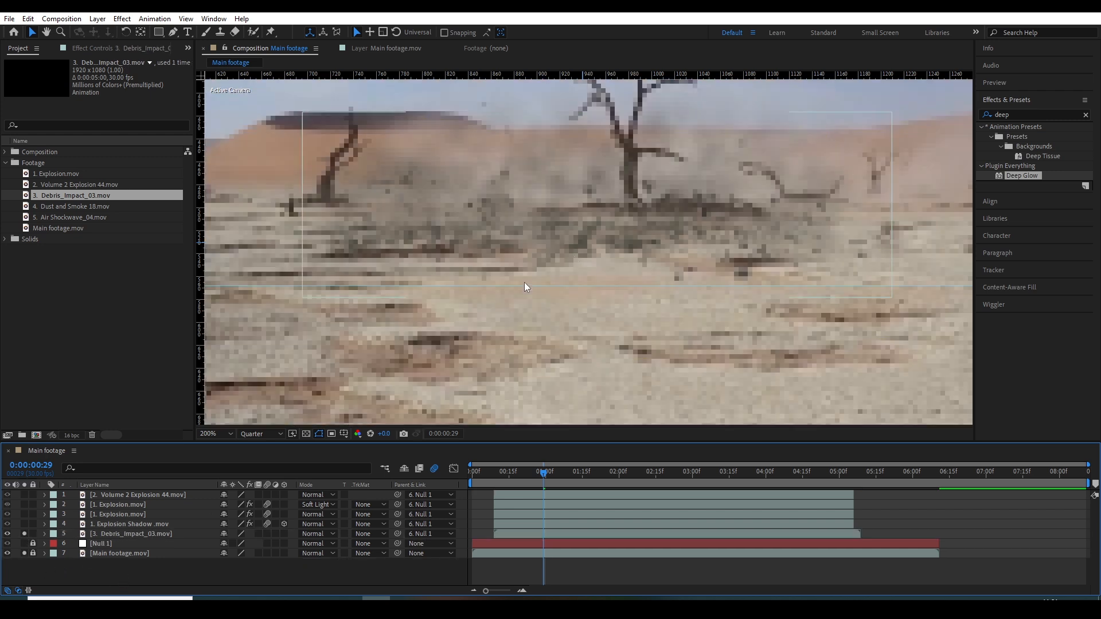
key("slash")
left_click(258, 434)
left_click(251, 461)
scroll(542, 226, "up", 2)
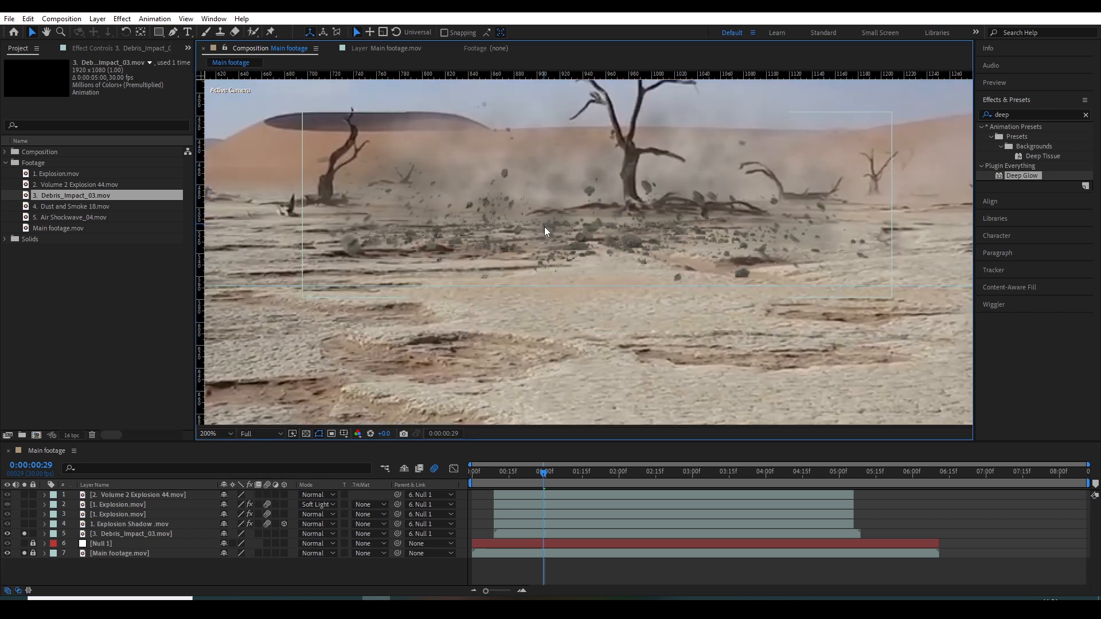
- Find the Tritone effect and apply it to the debris layer
left_click(110, 533)
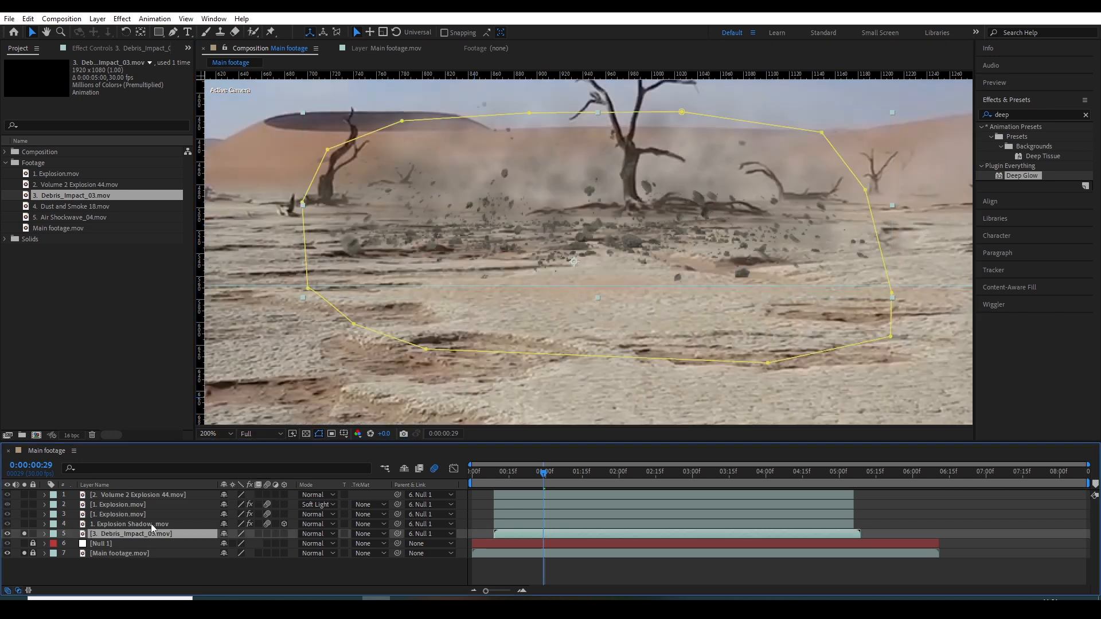
left_click(1024, 112)
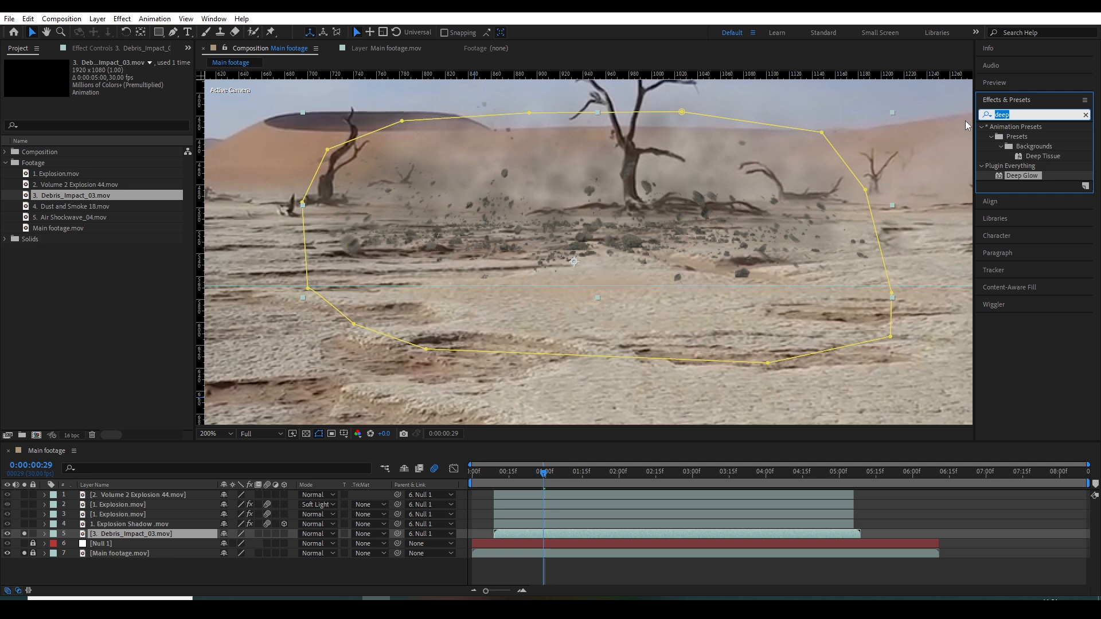
type("trit")
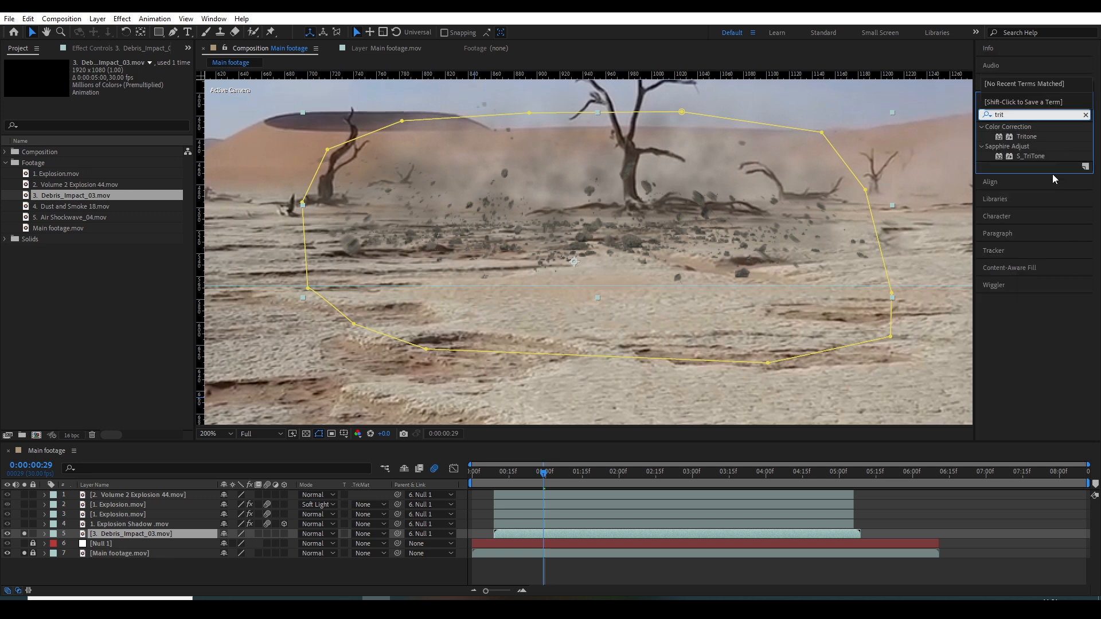
left_click_drag(1026, 137, 115, 532)
- Examine how the Tritone-tinted debris blends with the surrounding desert ground
key("space")
left_click_drag(507, 268, 542, 295)
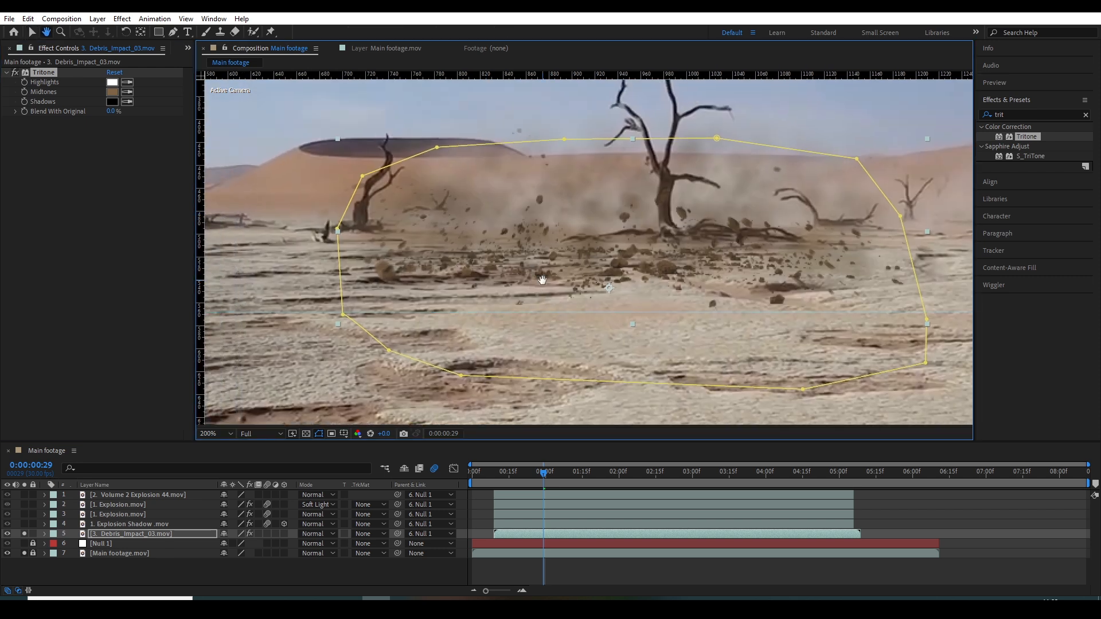
key("comma")
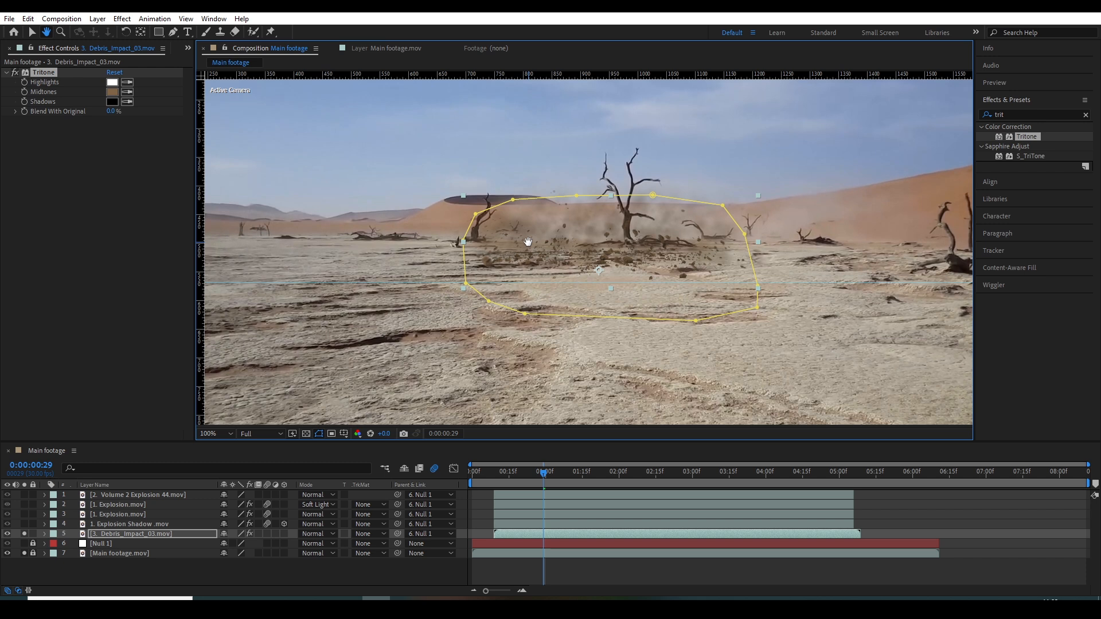
key("period")
key("comma")
left_click_drag(590, 240, 533, 245)
key("v")
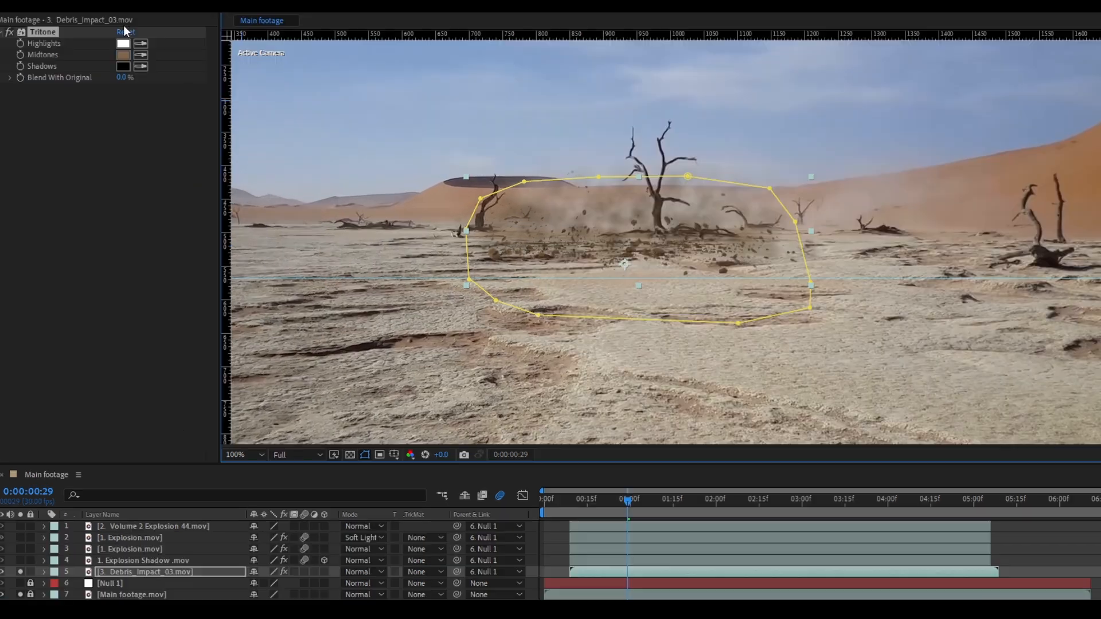
left_click(128, 82)
key("Escape")
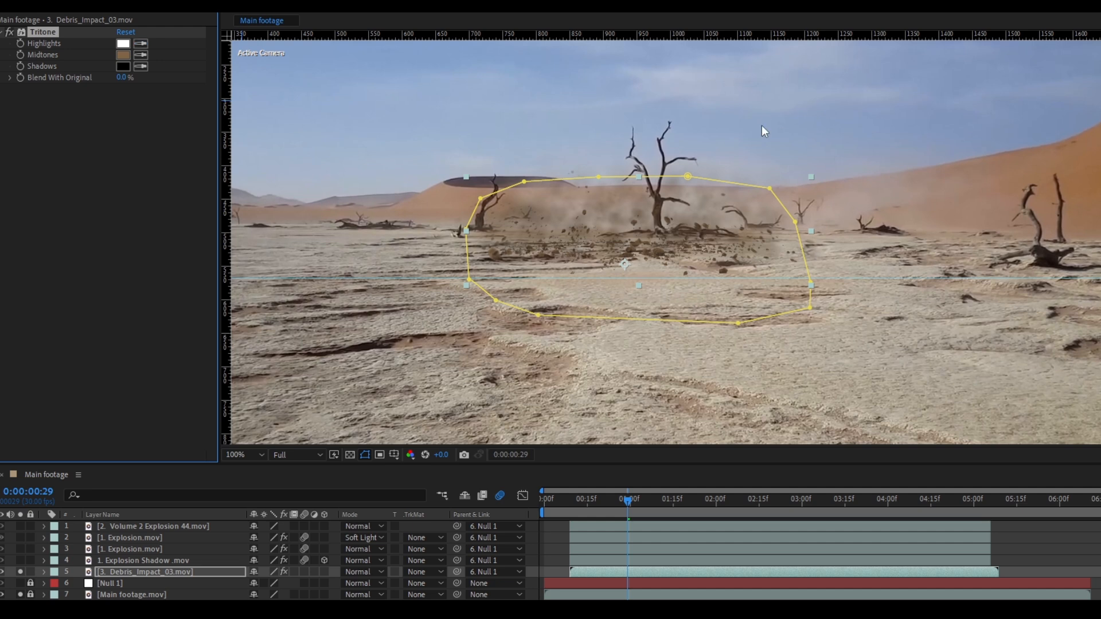
- Sample the Tritone Highlights color from the blue sky in the main footage
scroll(758, 125, "down", 1)
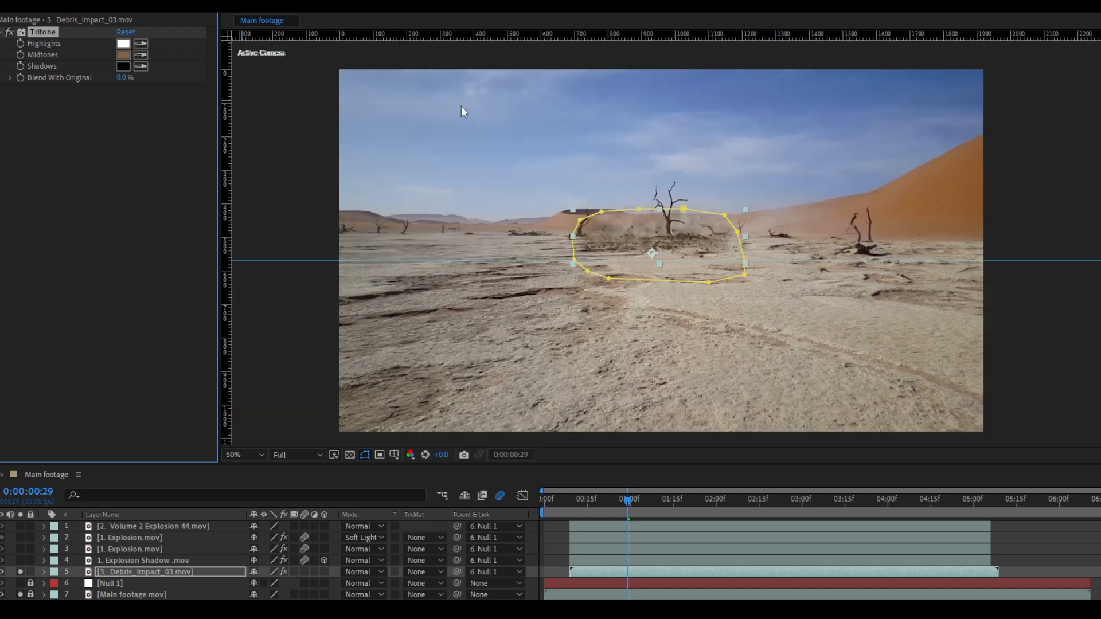
scroll(432, 84, "up", 2)
left_click_drag(418, 71, 515, 210)
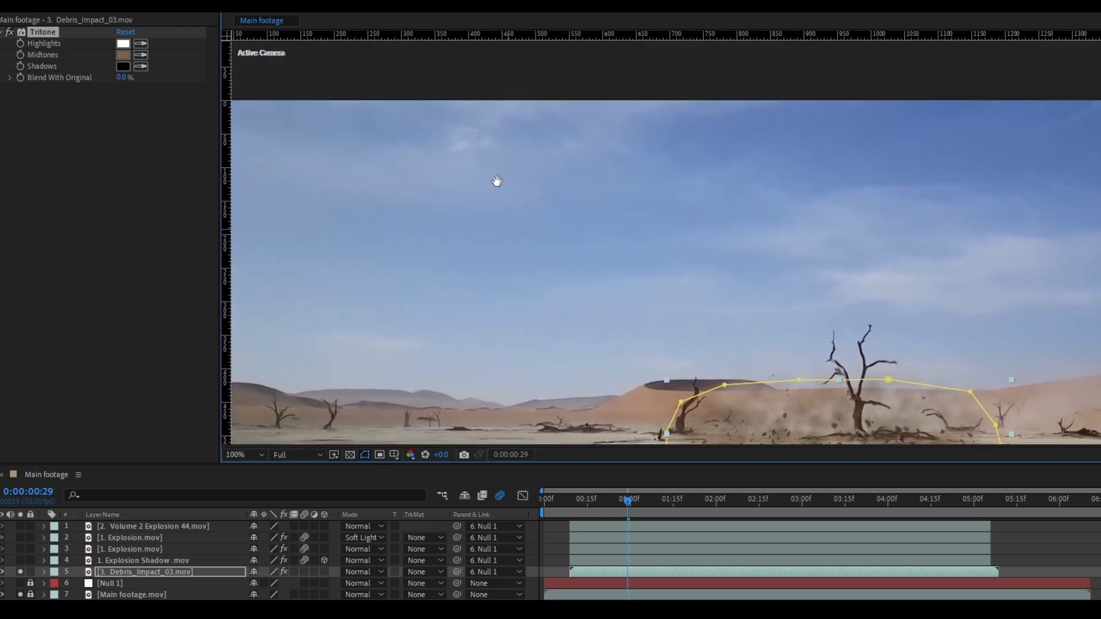
left_click(140, 44)
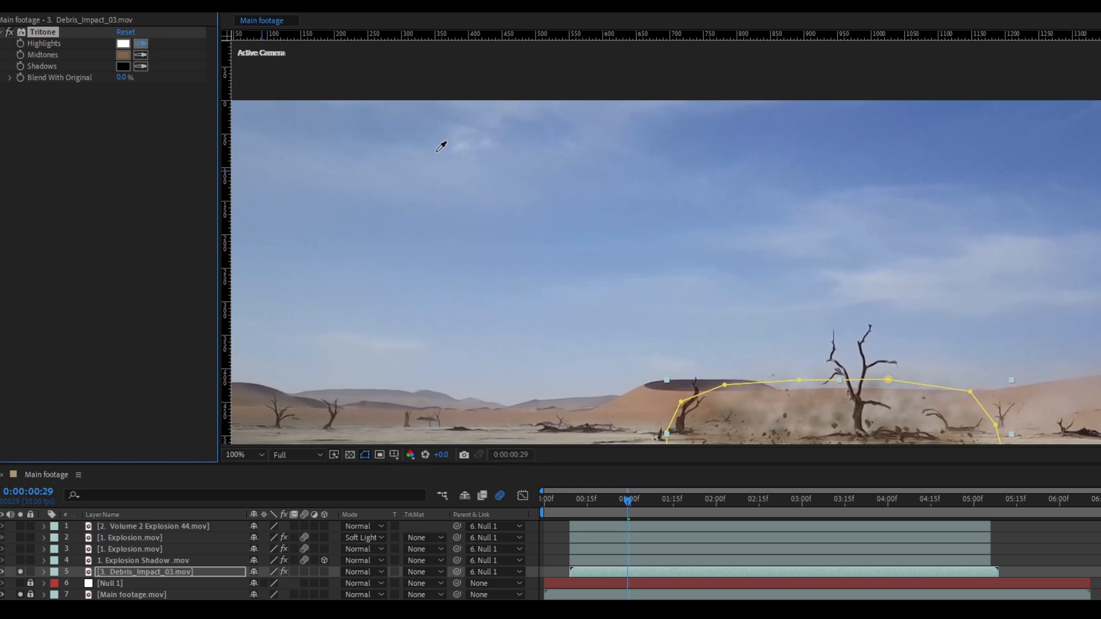
left_click(530, 185)
- Sample the Tritone Midtones color from the pale desert ground and the Shadows color from the dark tree stump
scroll(593, 227, "down", 1)
left_click_drag(697, 314, 658, 230)
scroll(643, 226, "up", 1)
scroll(659, 229, "down", 1)
scroll(635, 255, "up", 1)
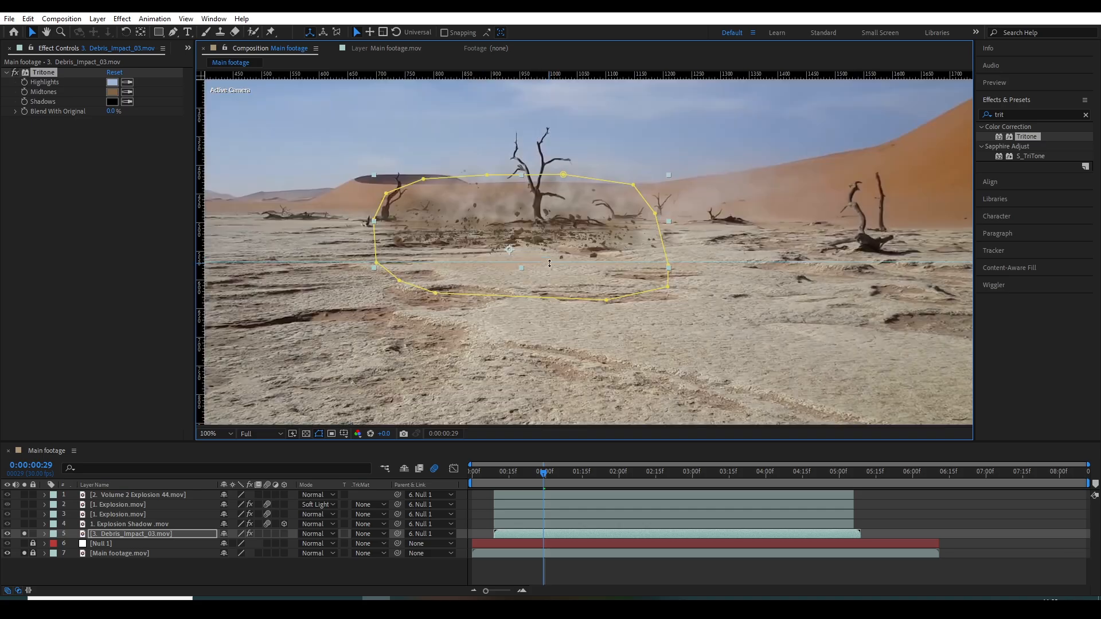
left_click_drag(605, 258, 538, 228)
left_click(127, 92)
left_click(433, 282)
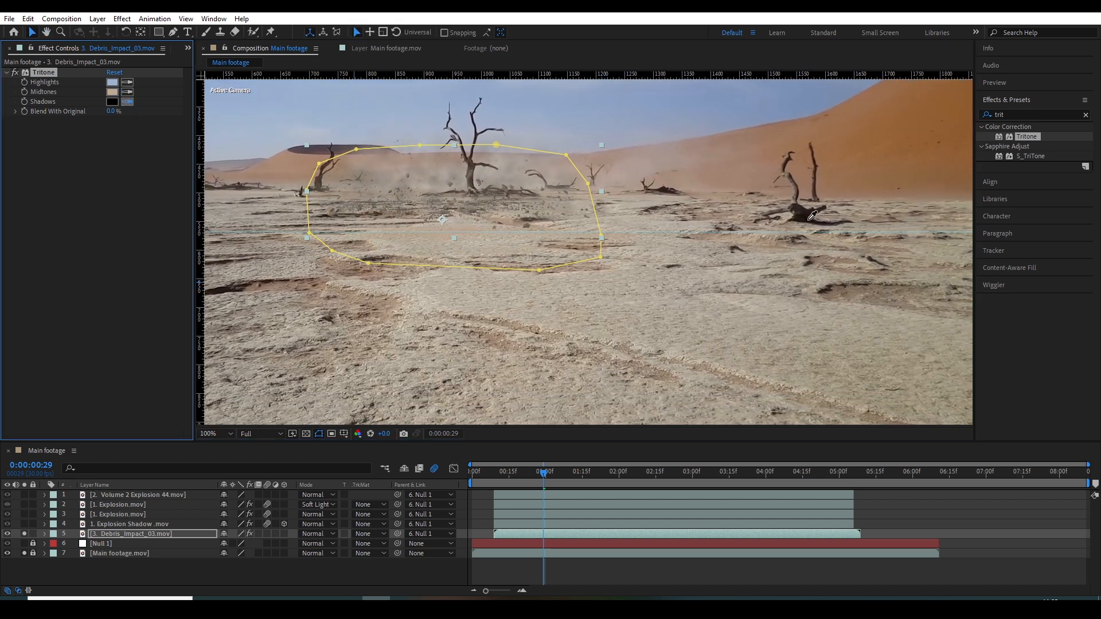
- Compare the debris up close with the Tritone effect off and on
scroll(387, 187, "up", 1)
left_click_drag(387, 187, 487, 265)
left_click(15, 74)
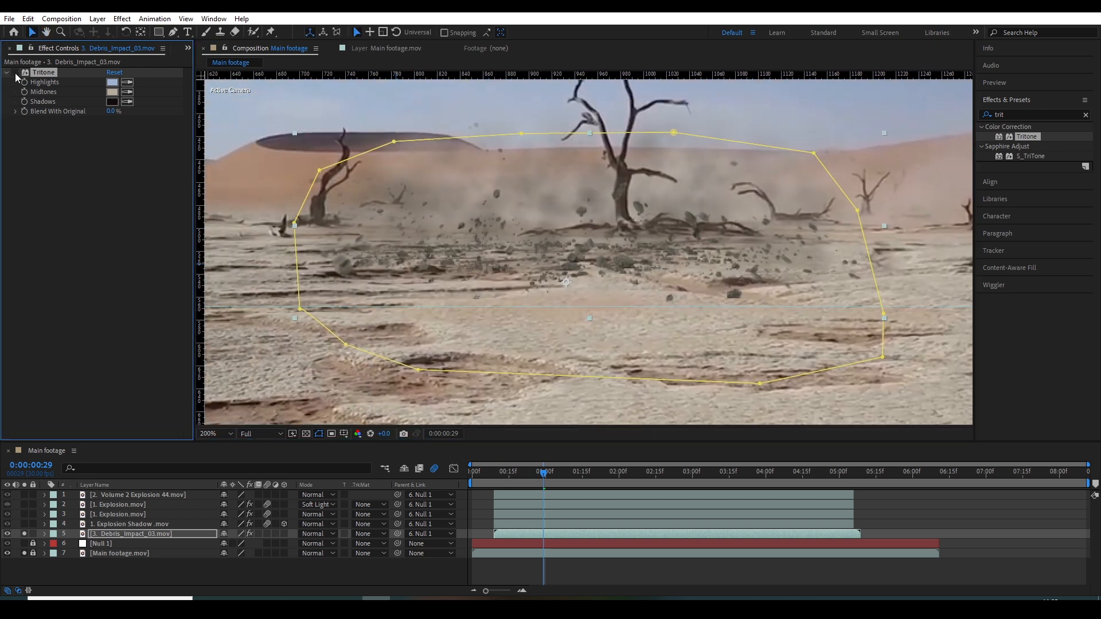
left_click(15, 74)
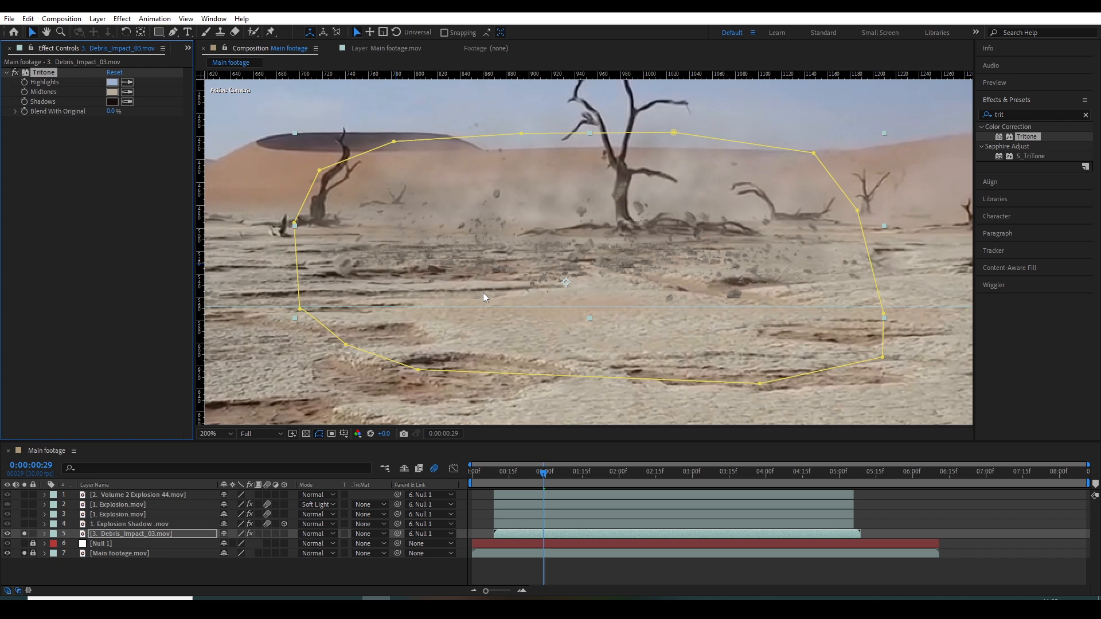
- Turn off solo on the debris and main footage layers to show the full composite
left_click(567, 572)
left_click(23, 533)
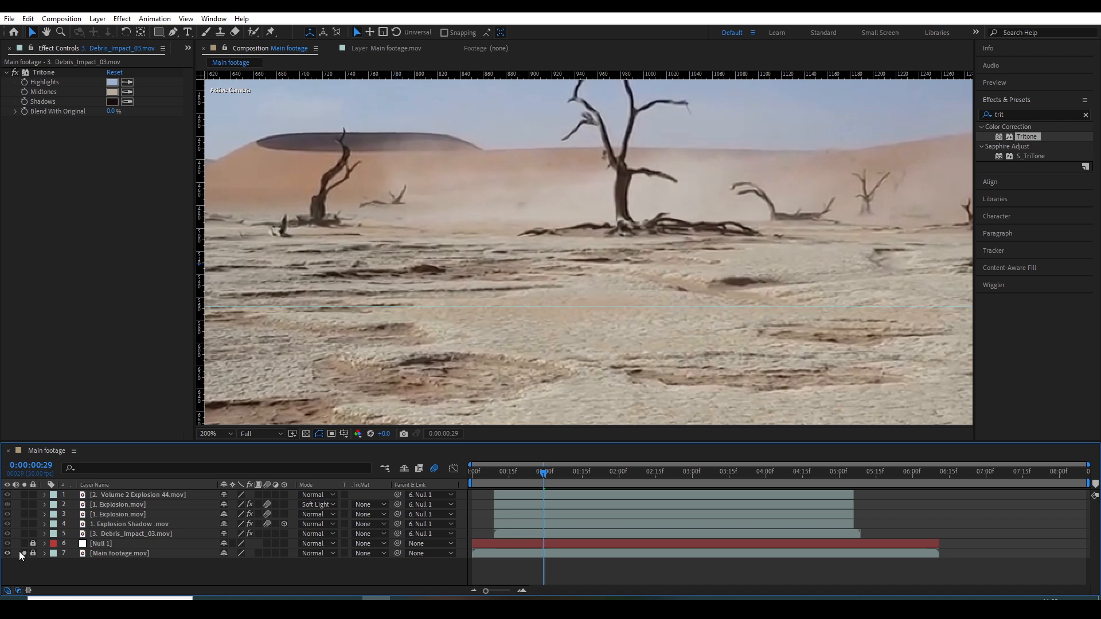
left_click(23, 552)
- Duplicate the debris layer and place the copy at the top of the layer stack, in front of the explosions
left_click(108, 533)
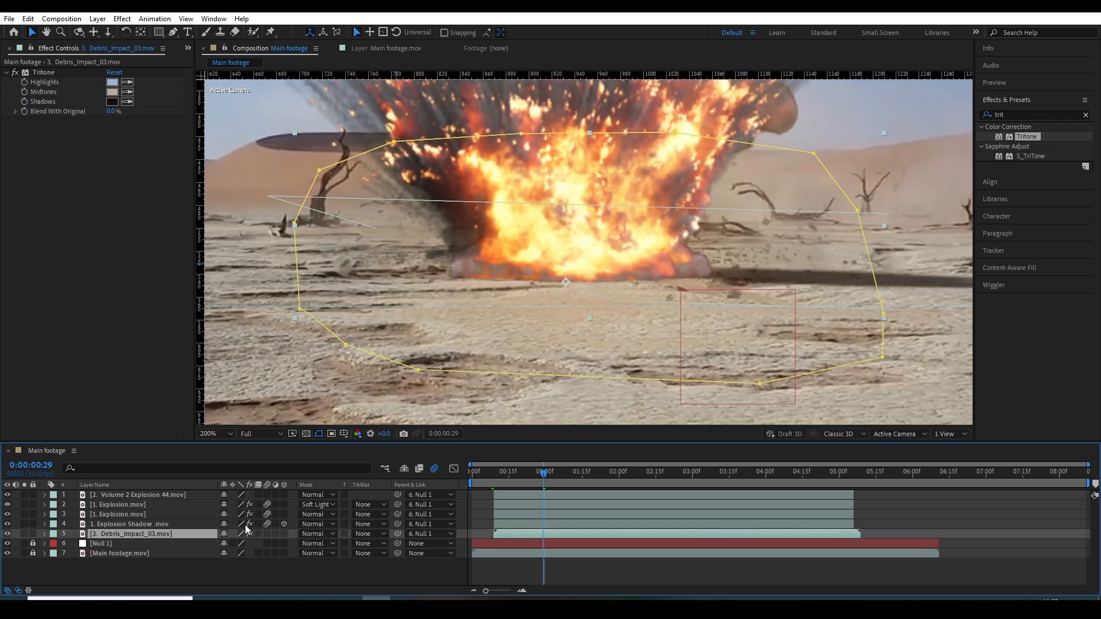
key("ctrl+d")
left_click_drag(200, 535, 127, 491)
left_click_drag(572, 264, 570, 278)
key("ctrl+z")
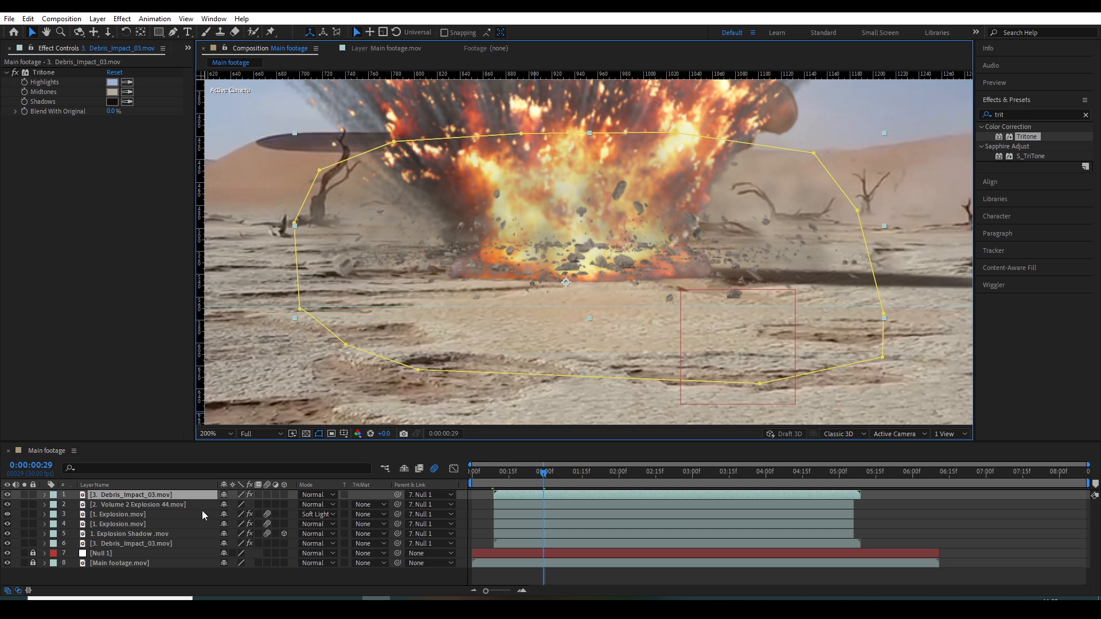
- Try an opacity of 30% on the front debris copy and undo it
key("t")
left_click(235, 505)
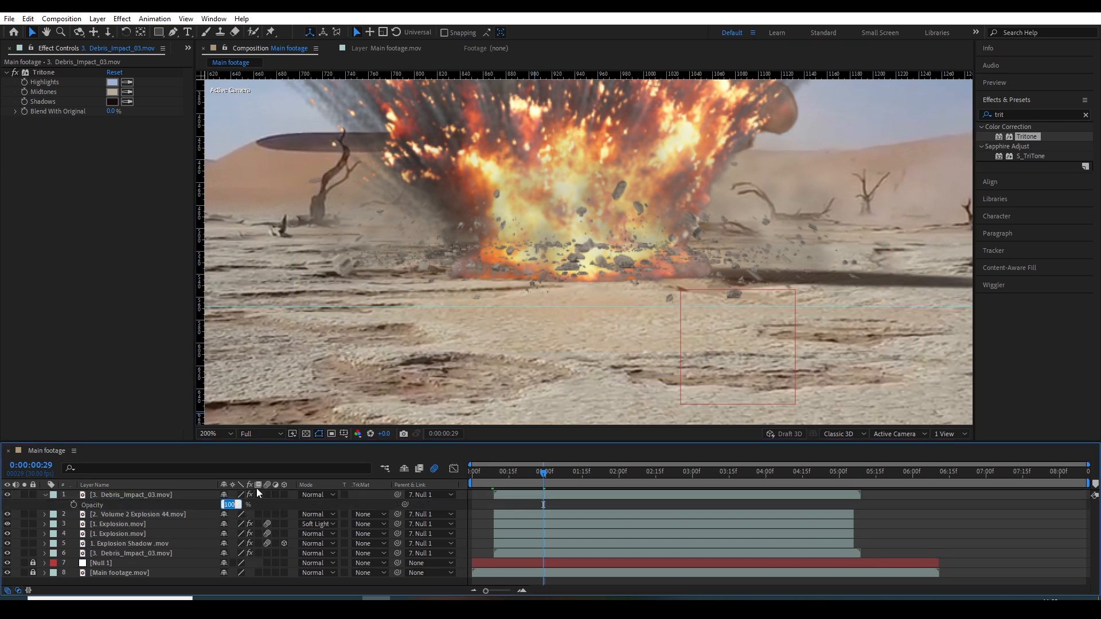
type("30")
key("Return")
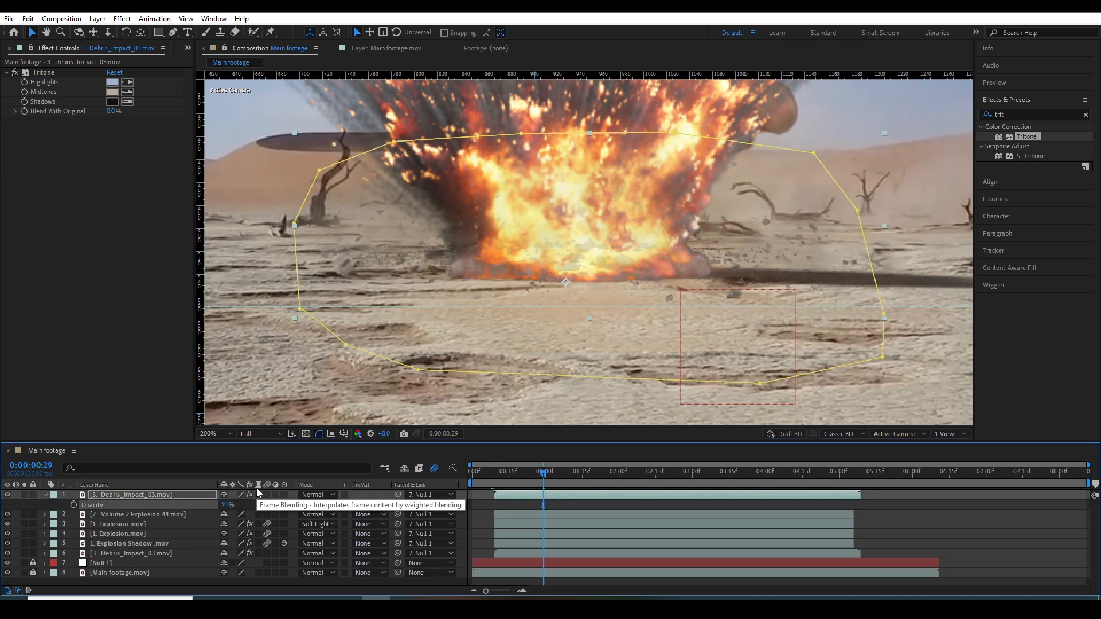
key("ctrl+z")
- Reduce the scale of the front debris copy to 16% so it sits at the base of the explosion
left_click(562, 275)
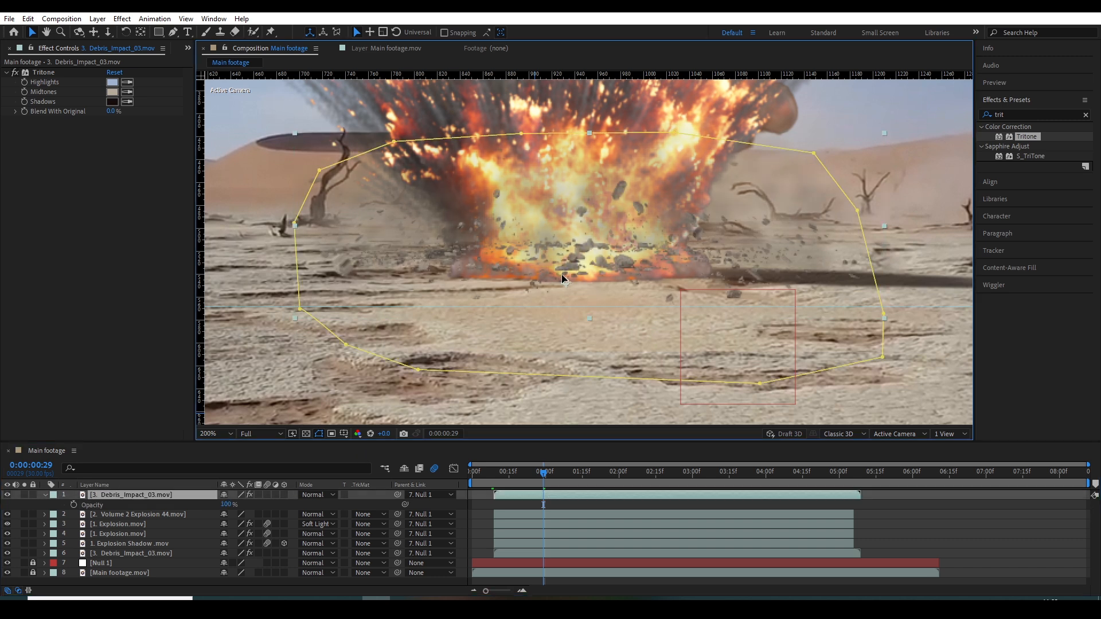
key("s")
left_click(235, 504)
type("8")
key("Return")
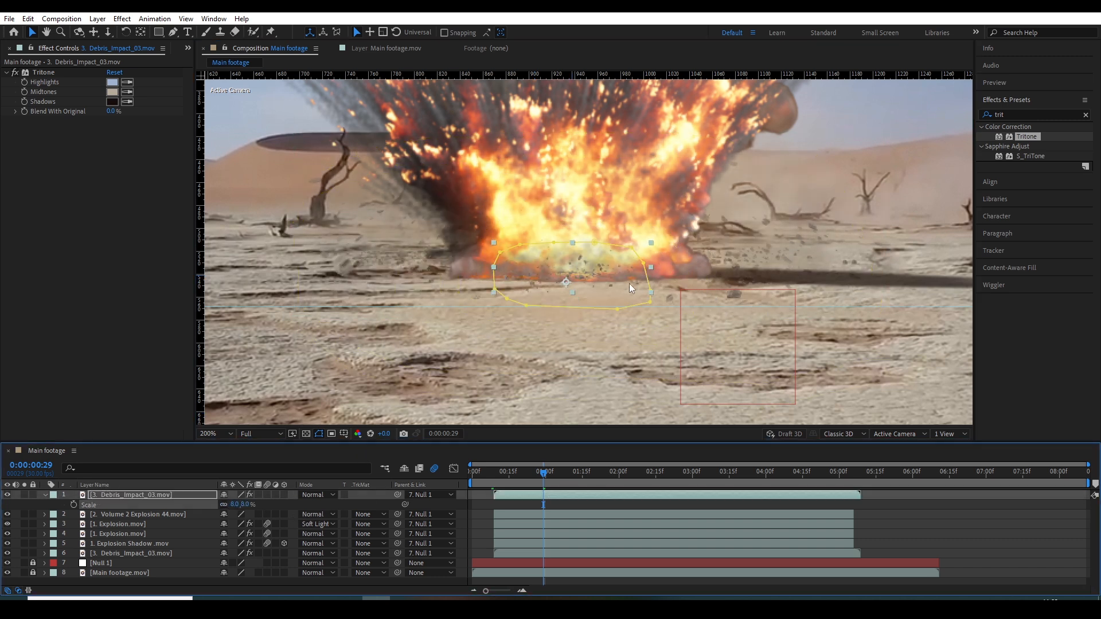
left_click(236, 503)
key("Up")
key("Up")
key("Up")
key("Up")
key("Up")
key("Up")
key("Up")
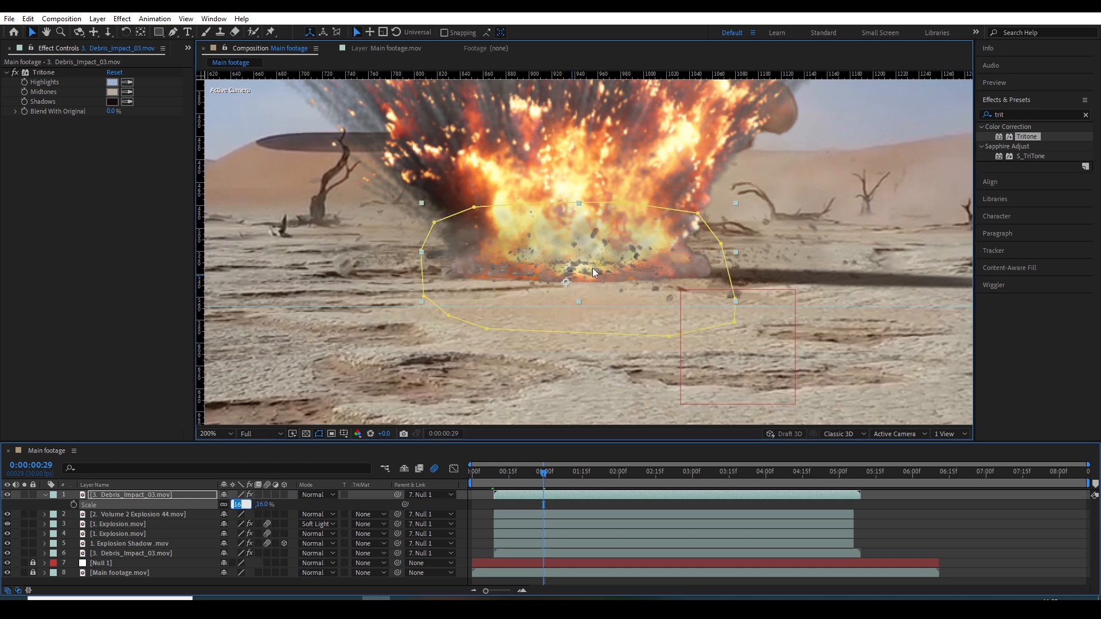
key("Return")
- Preview the composite from just before the explosion and lower the preview resolution to Third
scroll(593, 272, "down", 1)
left_click(542, 492)
left_click_drag(543, 475, 482, 483)
key("space")
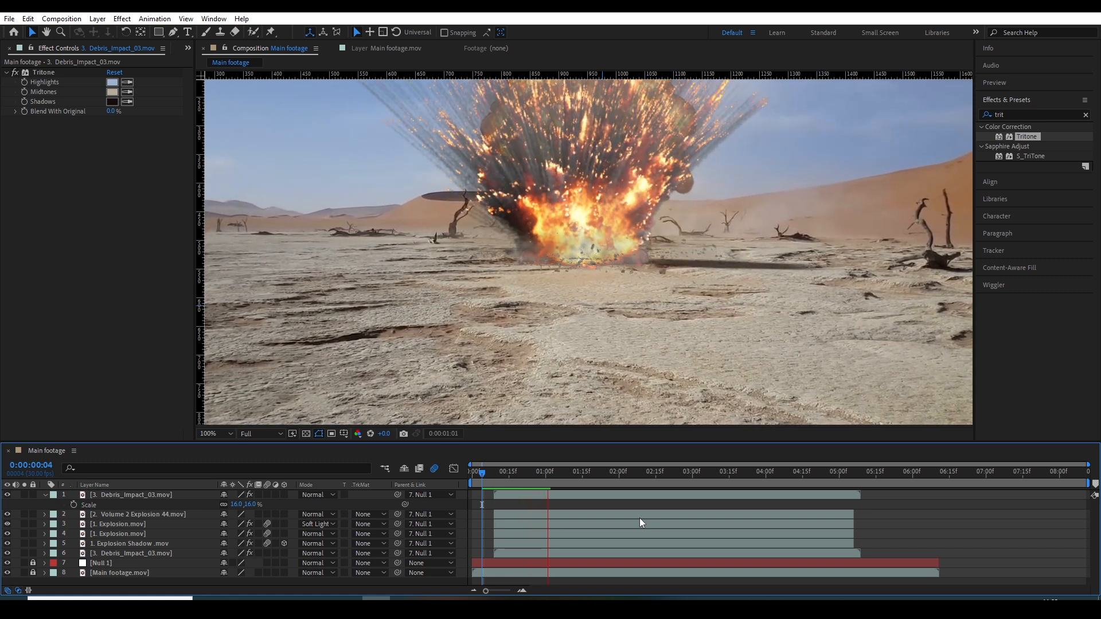
key("space")
left_click(262, 434)
left_click(266, 491)
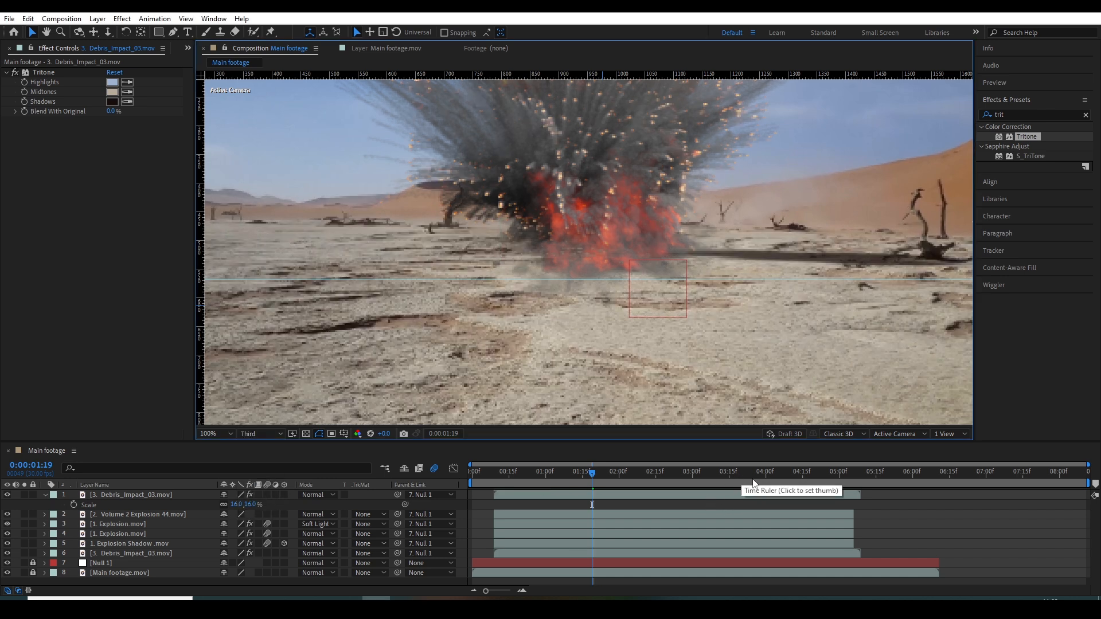
- Try splitting the front debris layer at 0:00:05:00 and freezing the frame of the part after the split
left_click(803, 481)
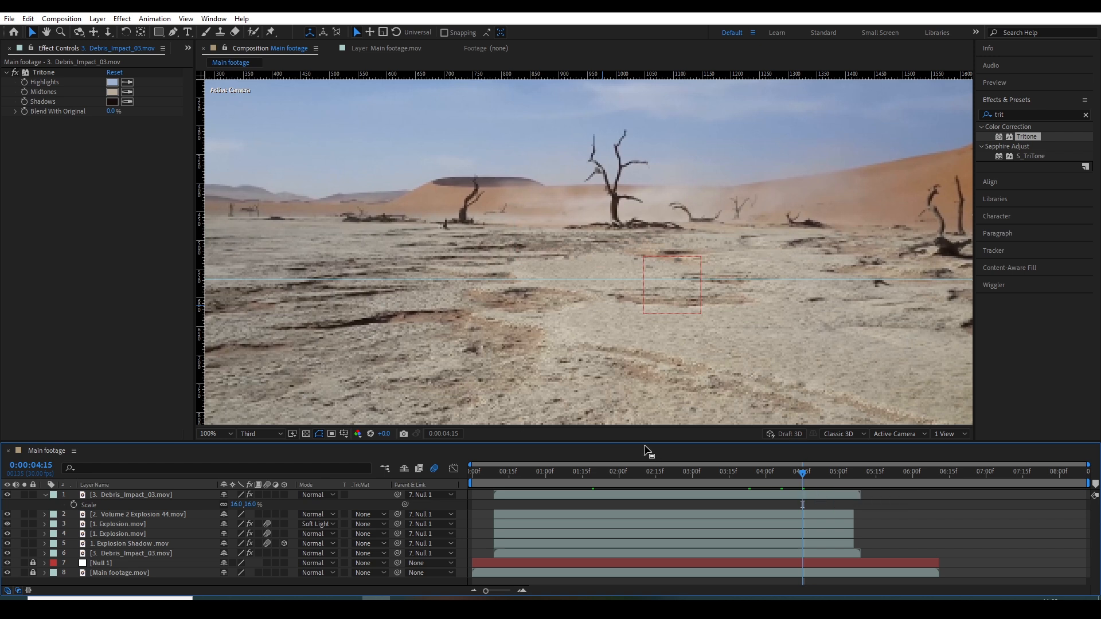
left_click(810, 496)
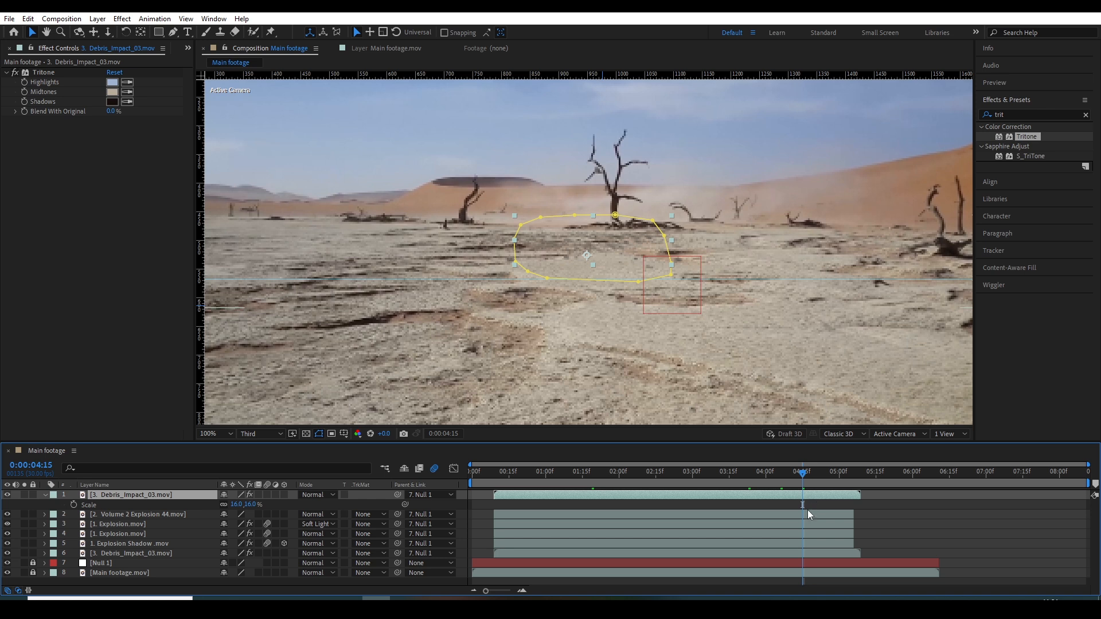
left_click_drag(812, 487, 839, 484)
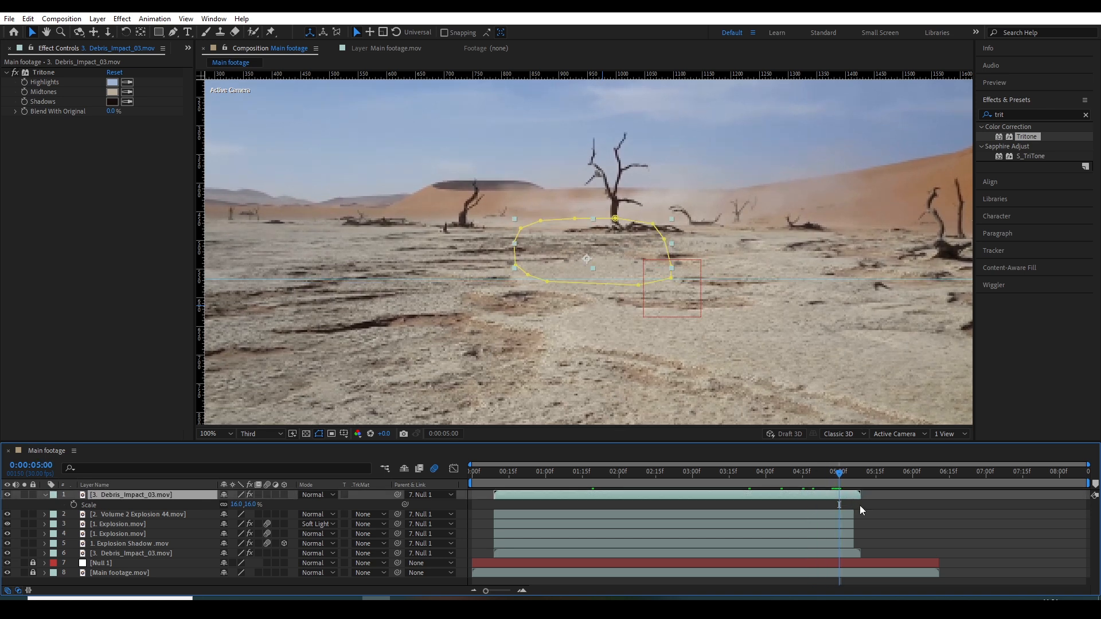
key("ctrl+shift+d")
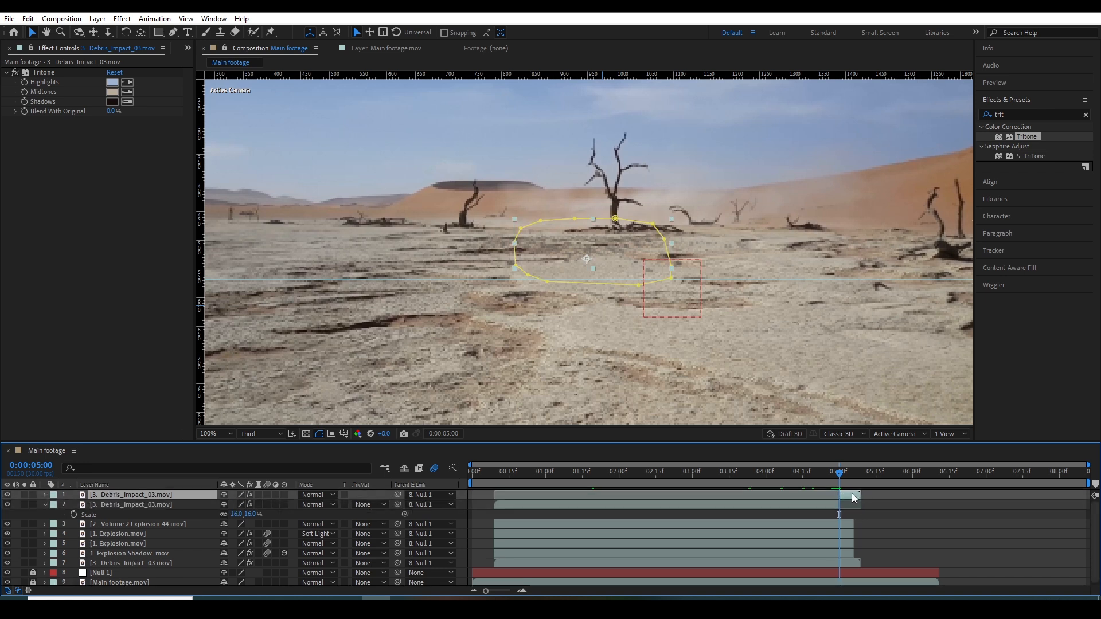
right_click(851, 499)
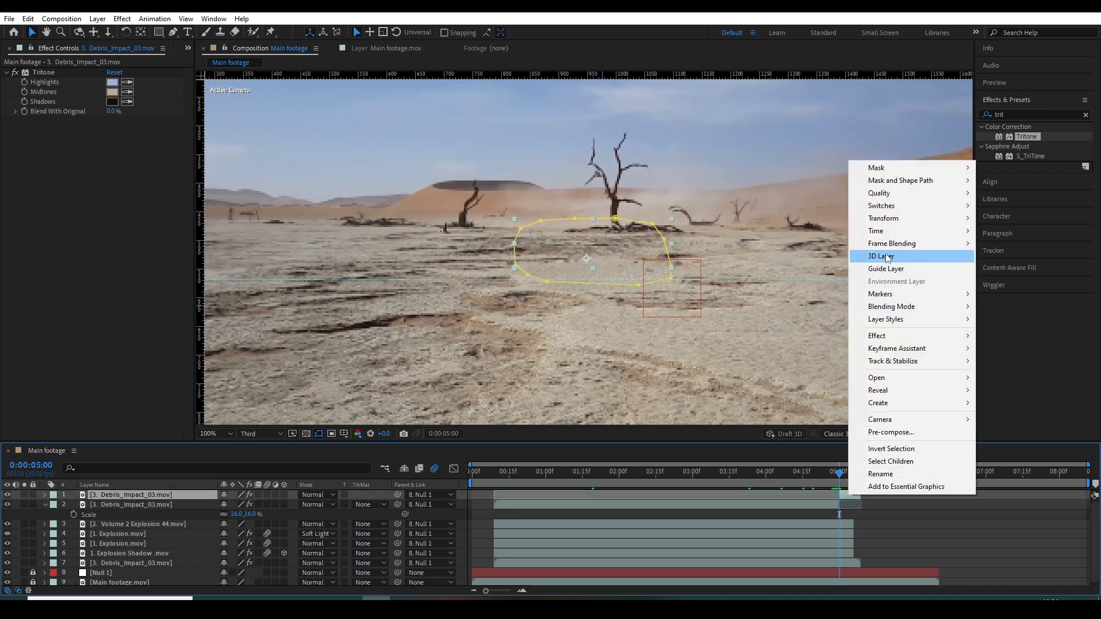
mouse_move(872, 231)
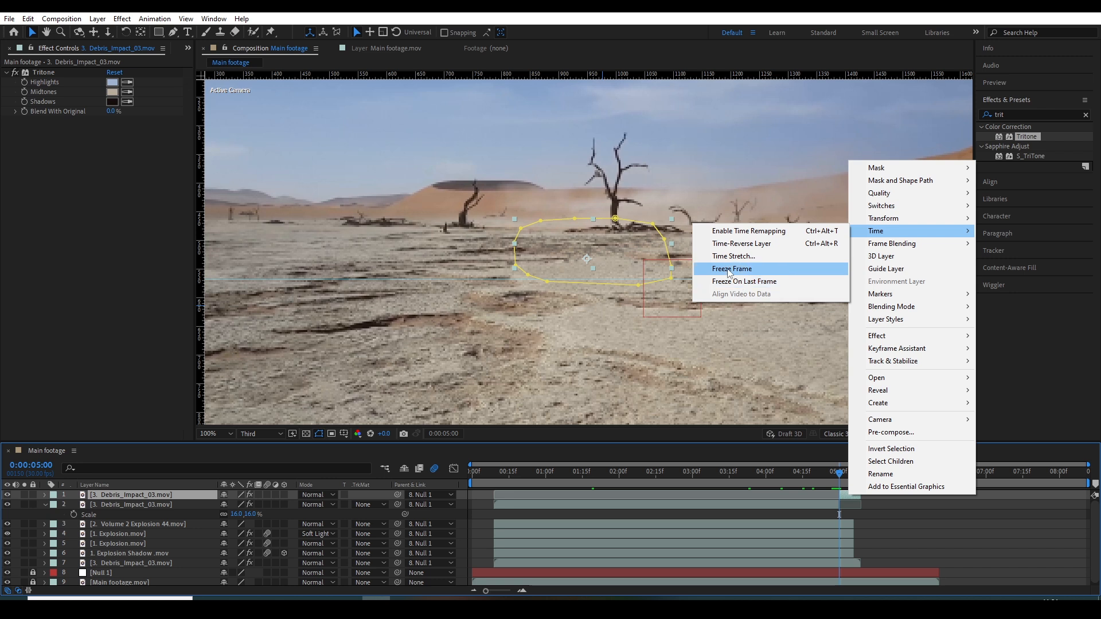
left_click(737, 270)
- Try extending the frozen debris part past the end of the main footage and scrub across the cut
left_click_drag(862, 495, 1003, 495)
left_click_drag(814, 476, 848, 482)
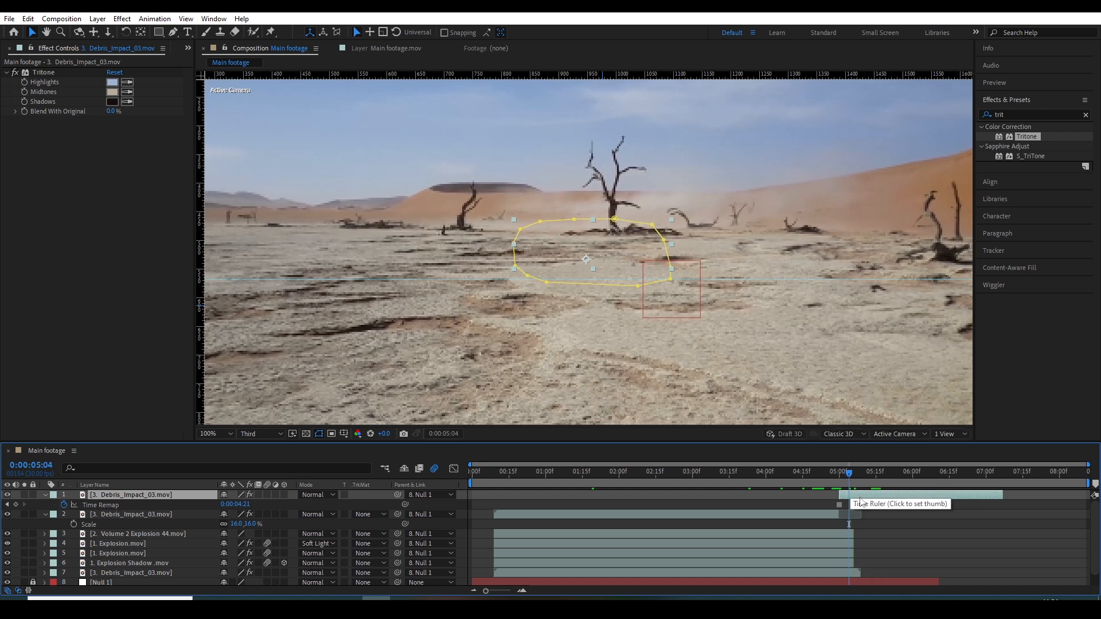
left_click(793, 518)
left_click(845, 476)
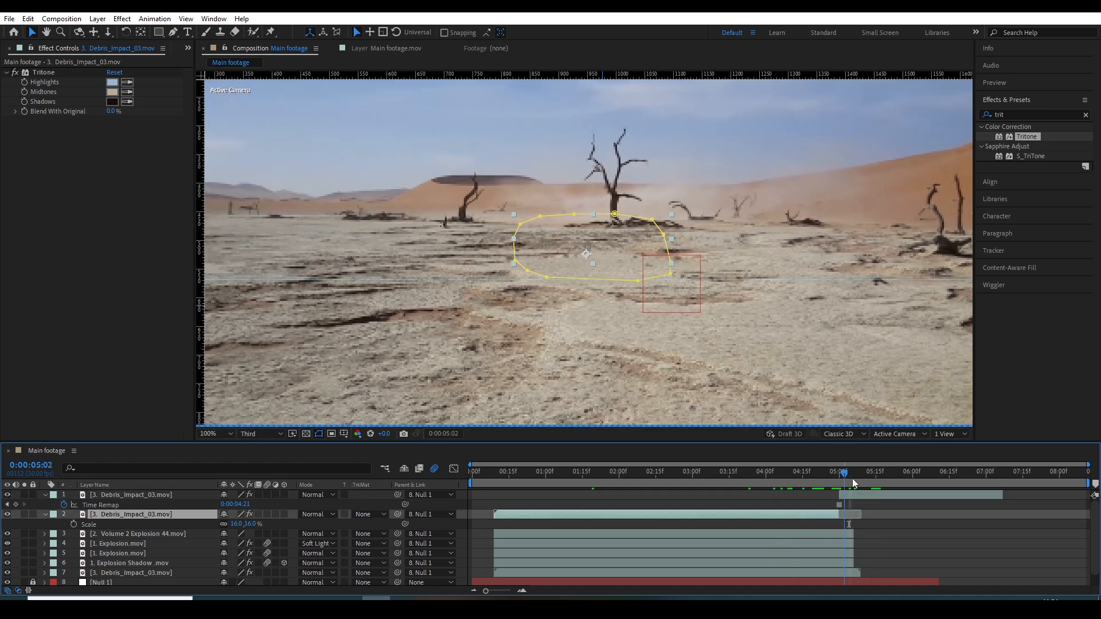
left_click(867, 494)
left_click_drag(854, 476, 909, 480)
- Undo the split, freeze frame and extension of the front debris layer
key("ctrl+z")
key("ctrl+z")
key("ctrl+z")
key("ctrl+z")
- Create a black solid layer 2300 px wide and 1300 px high at the top of the layer stack
key("comma")
right_click(323, 573)
mouse_move(359, 449)
left_click(487, 473)
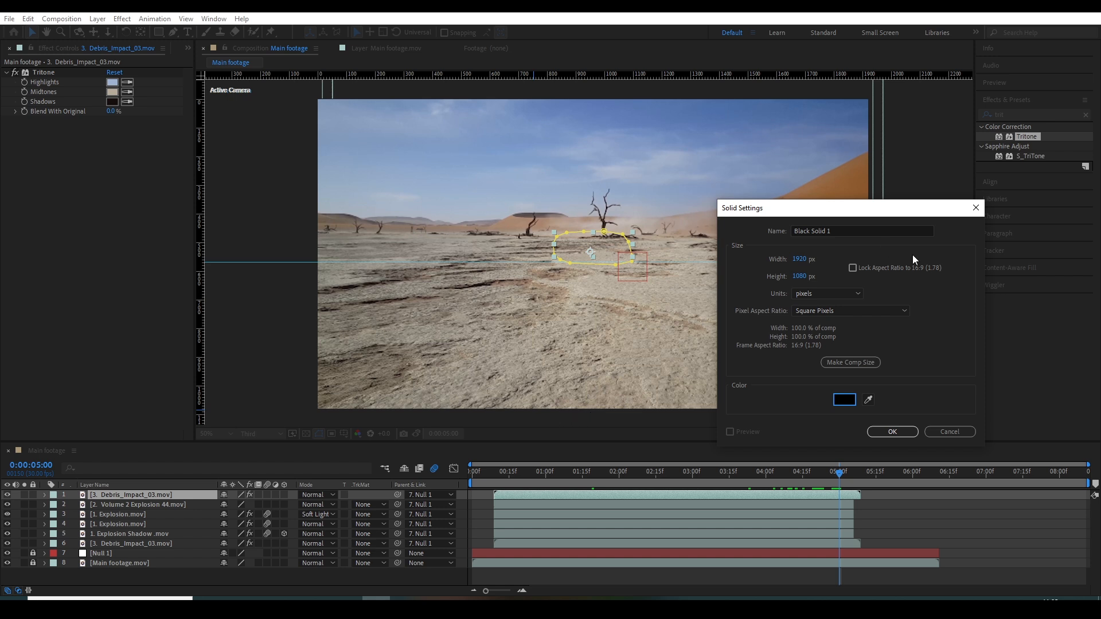
left_click(800, 259)
type("2300")
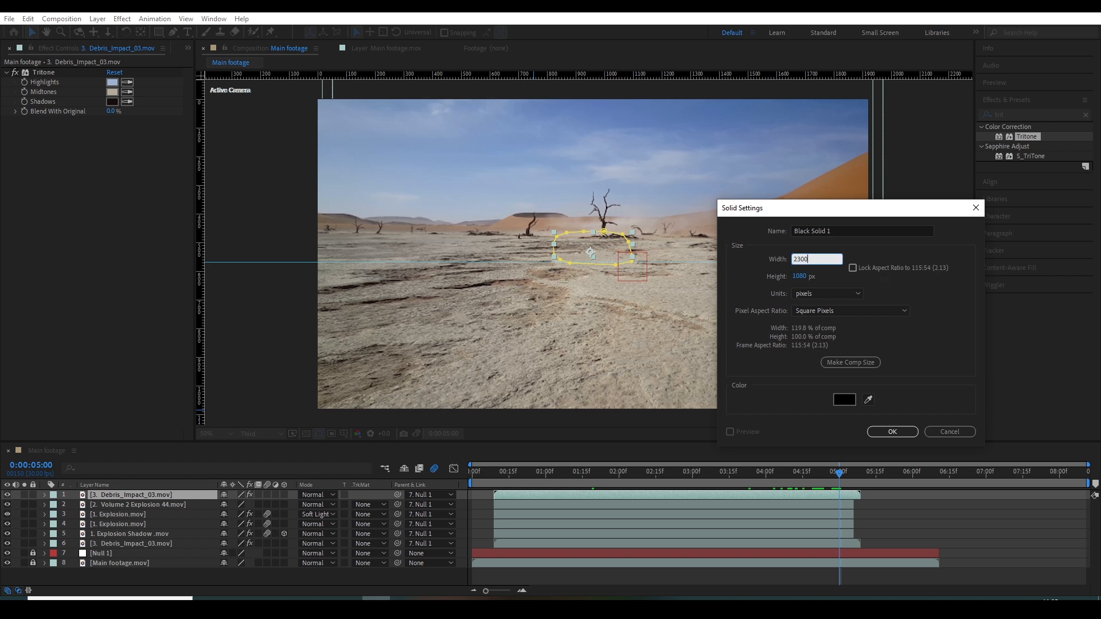
key("Tab")
type("1300")
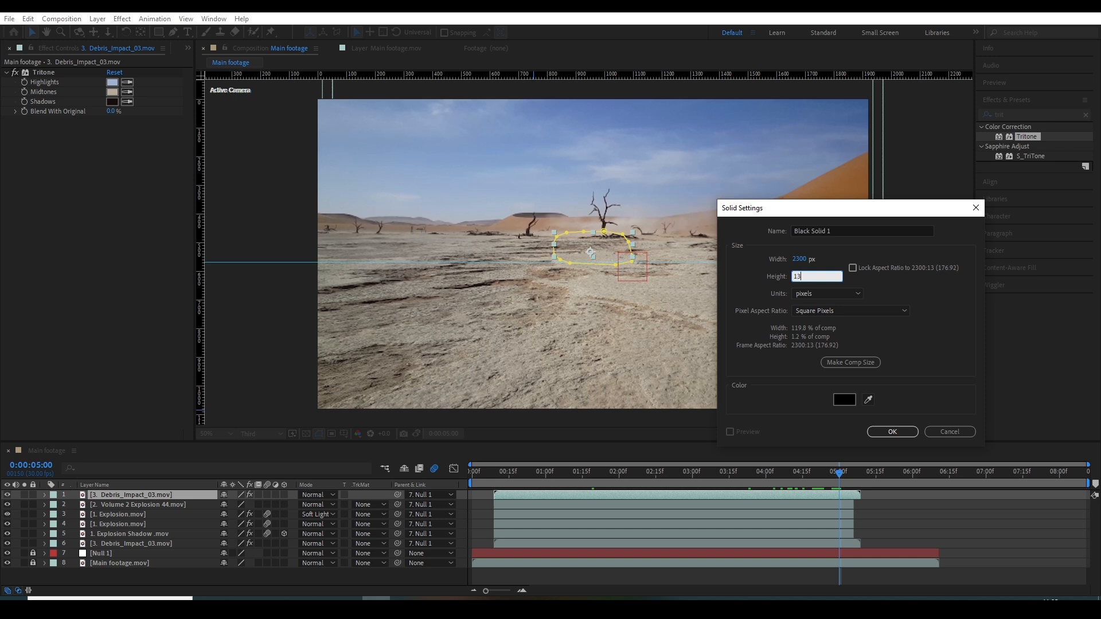
left_click(896, 435)
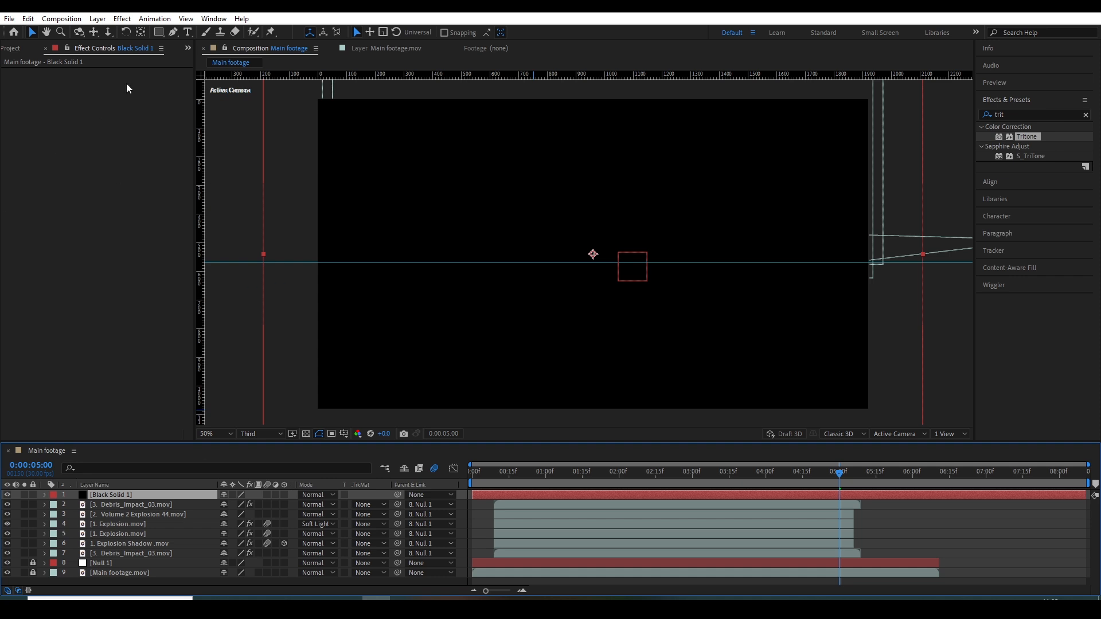
- Change the solid's color to the orange E78C3B in its solid settings
left_click(61, 19)
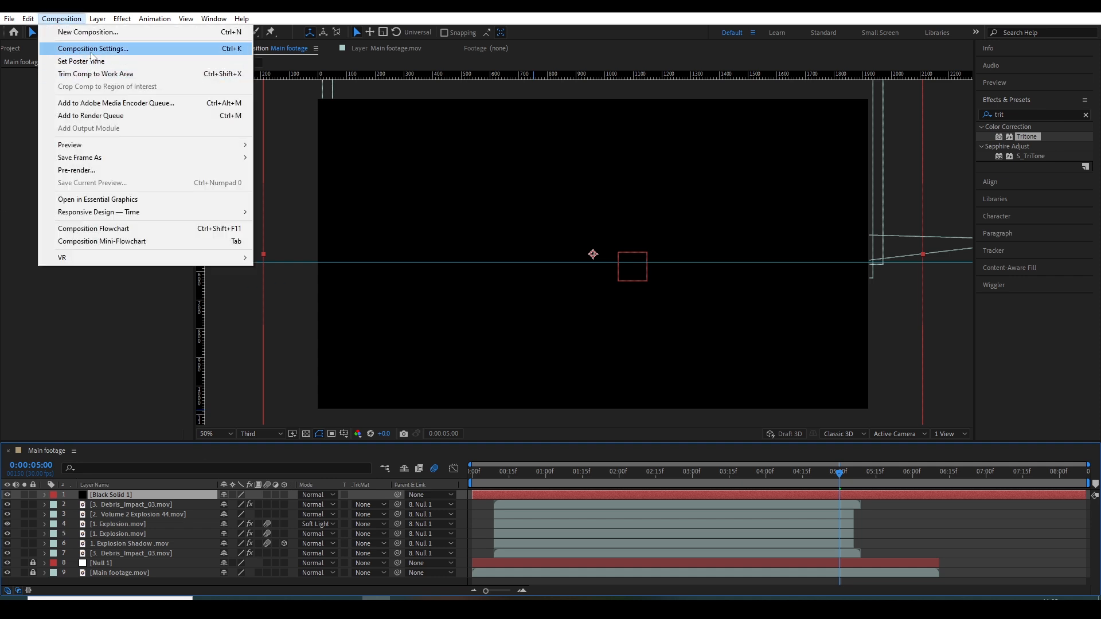
mouse_move(98, 18)
left_click(112, 46)
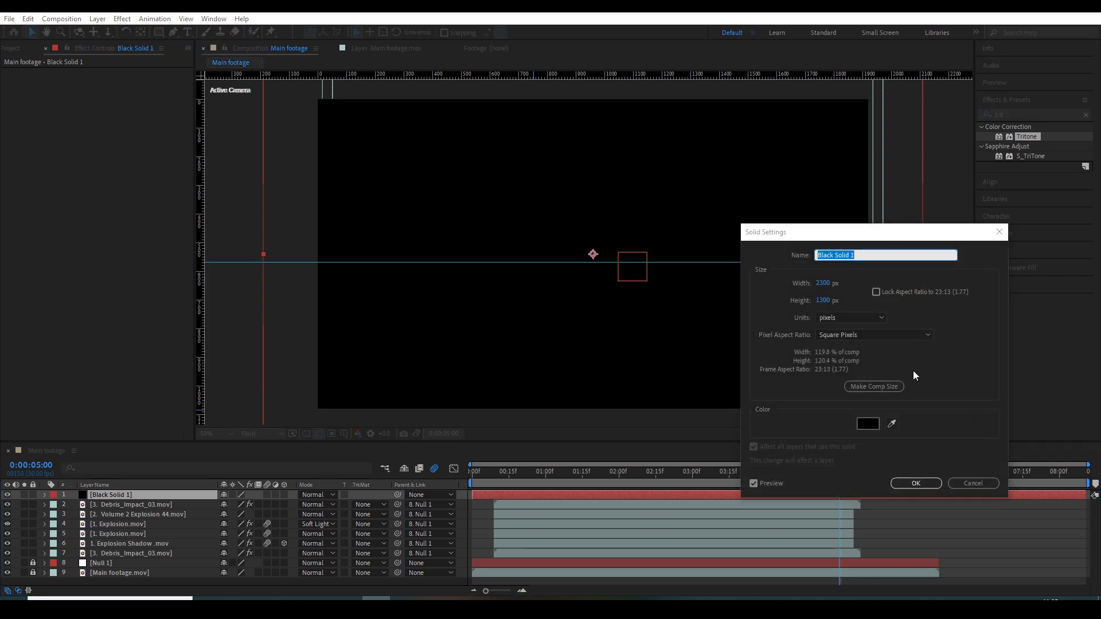
left_click(869, 423)
left_click(811, 477)
mouse_move(813, 477)
left_mouse_down()
mouse_move(807, 467)
mouse_move(807, 478)
left_mouse_up()
left_click_drag(773, 381, 755, 356)
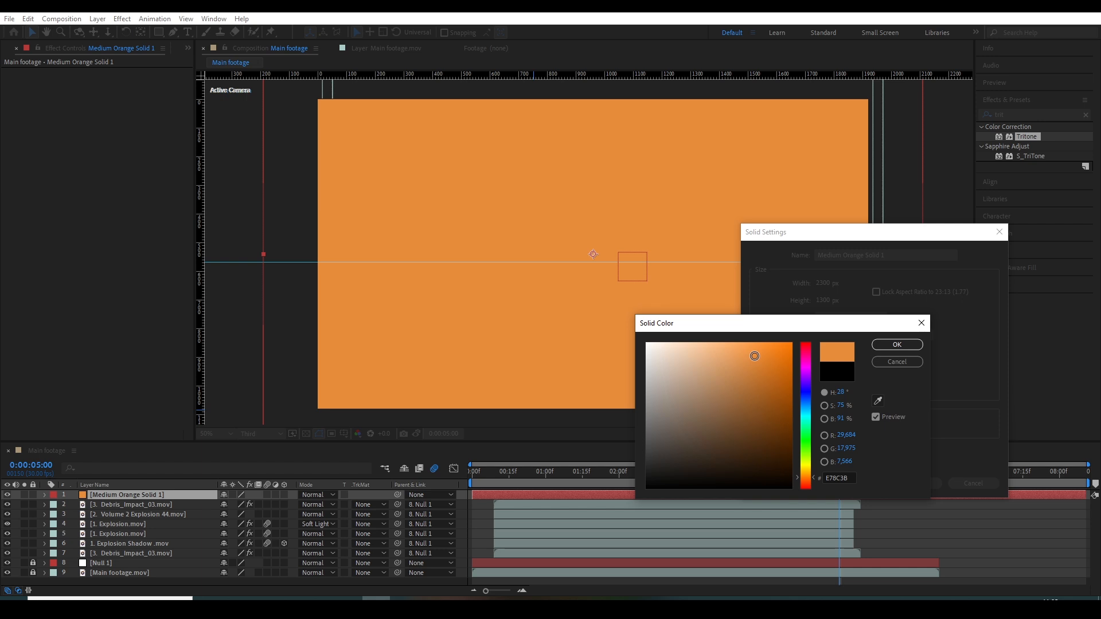
left_click(897, 345)
left_click(927, 483)
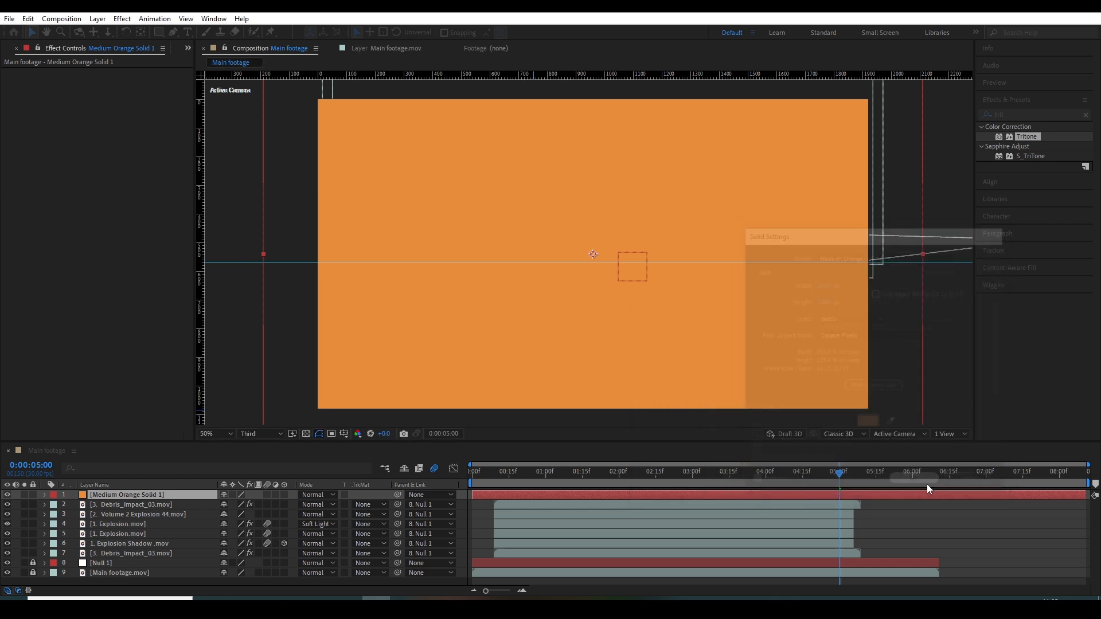
- Set the orange solid's blending mode to Add and draw a circular ellipse mask over the central tree
left_click(315, 496)
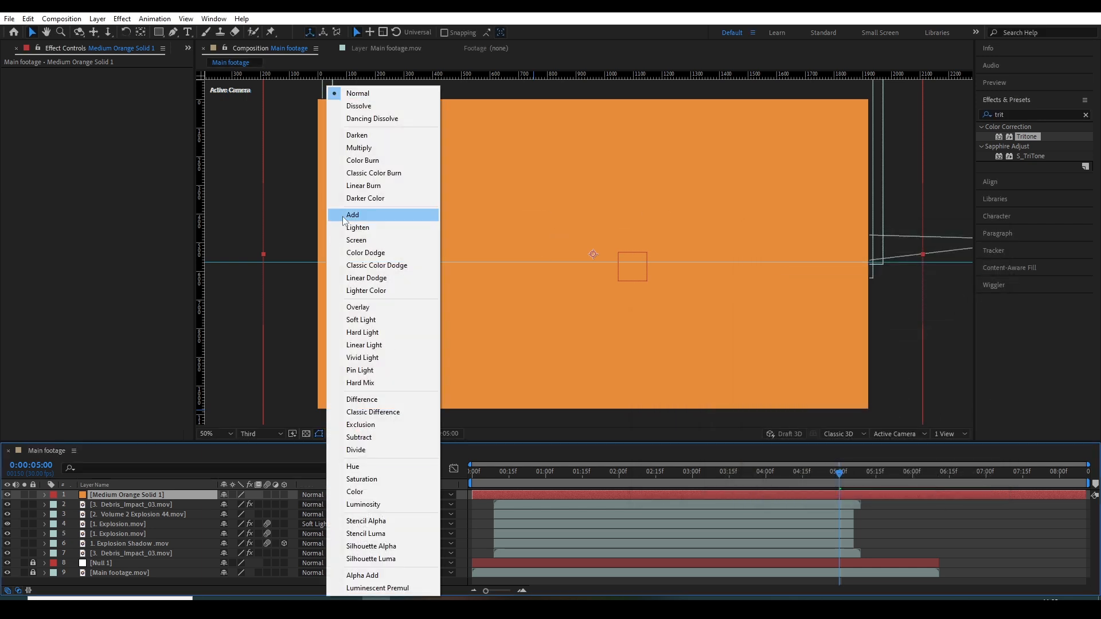
left_click(352, 216)
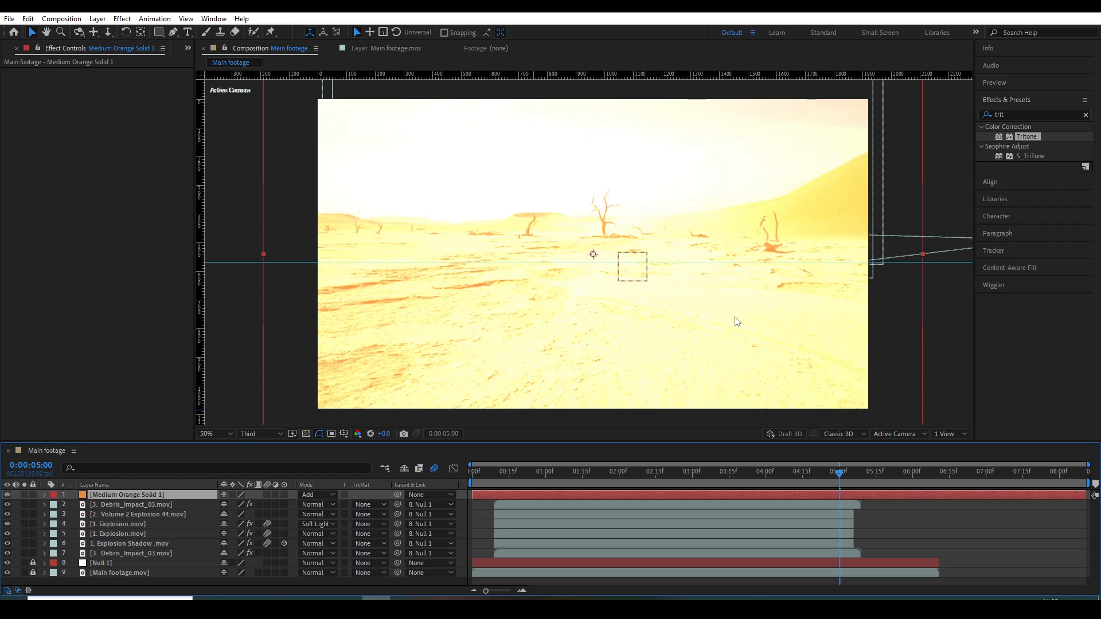
left_click_drag(159, 32, 205, 62)
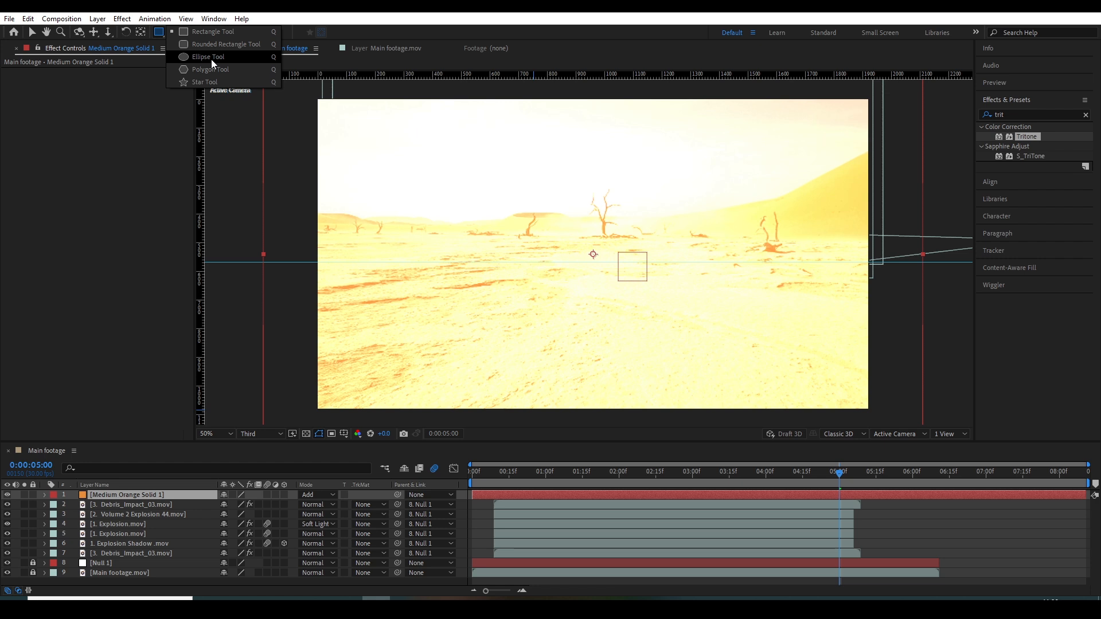
left_click(211, 60)
left_click_drag(561, 242, 645, 278)
key("v")
- Turn the orange solid into a 3D layer and parent it to Null 1 at 0:00:00:09
left_click(277, 502)
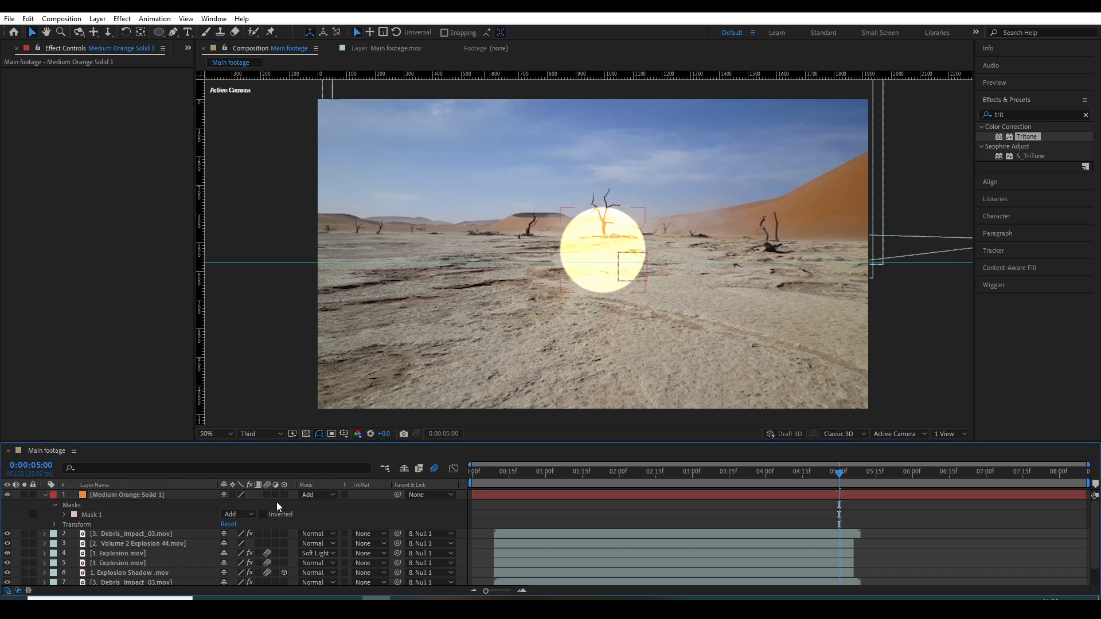
left_click(284, 494)
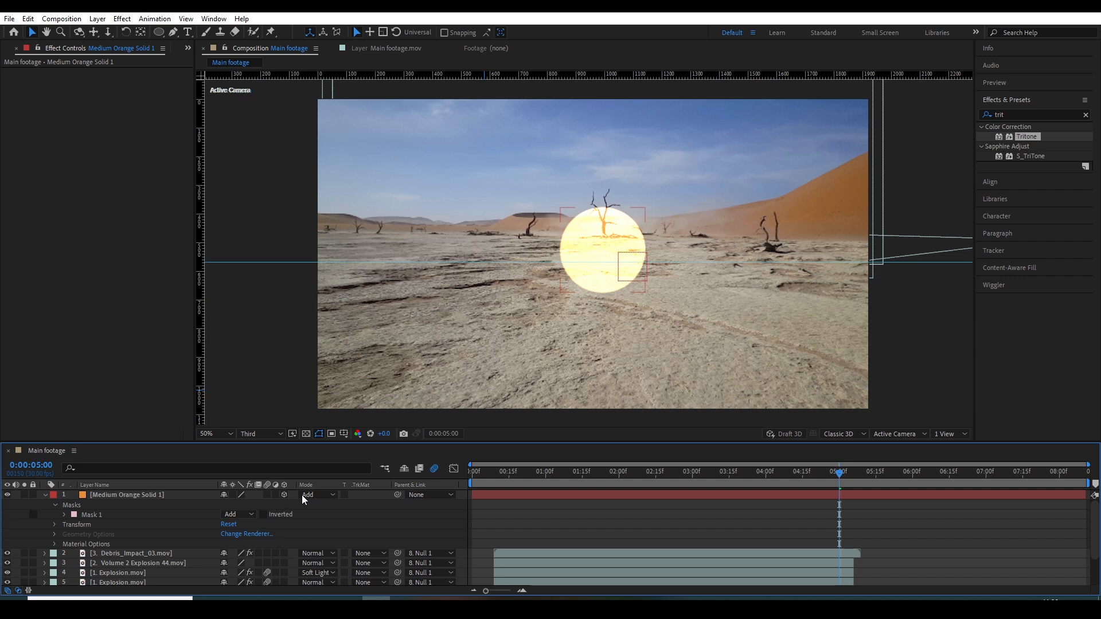
left_click(511, 471)
left_click_drag(502, 487, 493, 479)
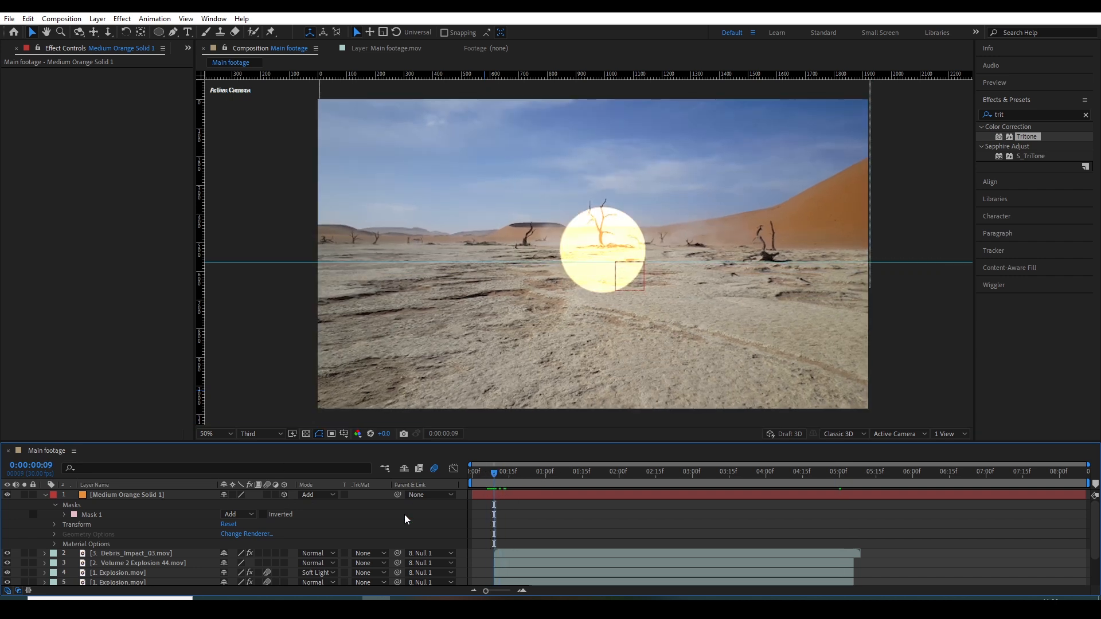
key("grave")
left_click_drag(398, 92, 109, 208)
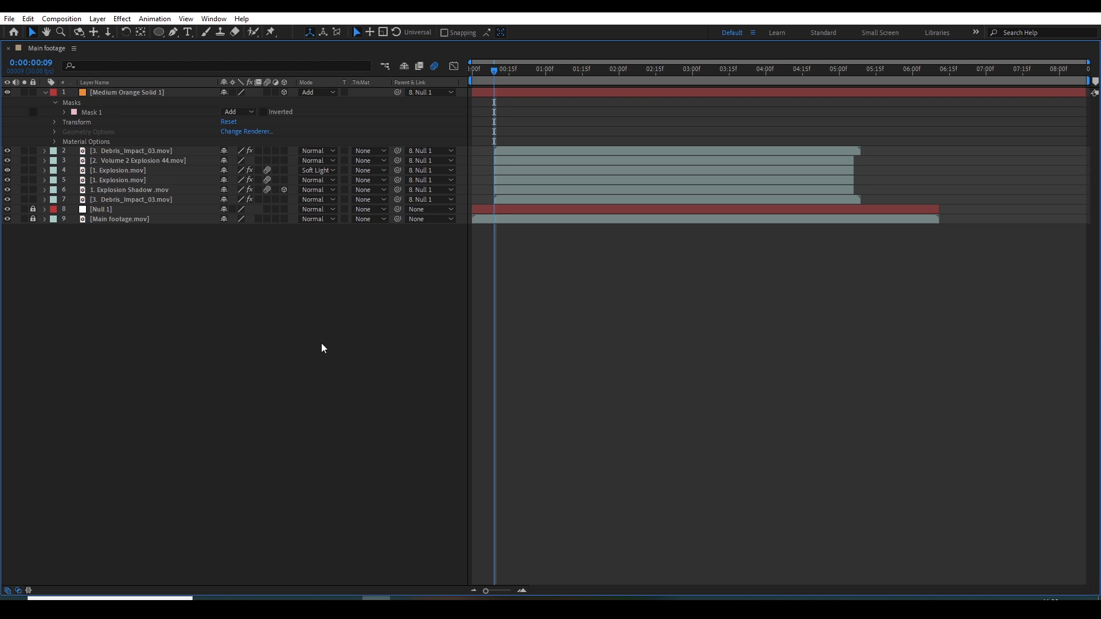
key("grave")
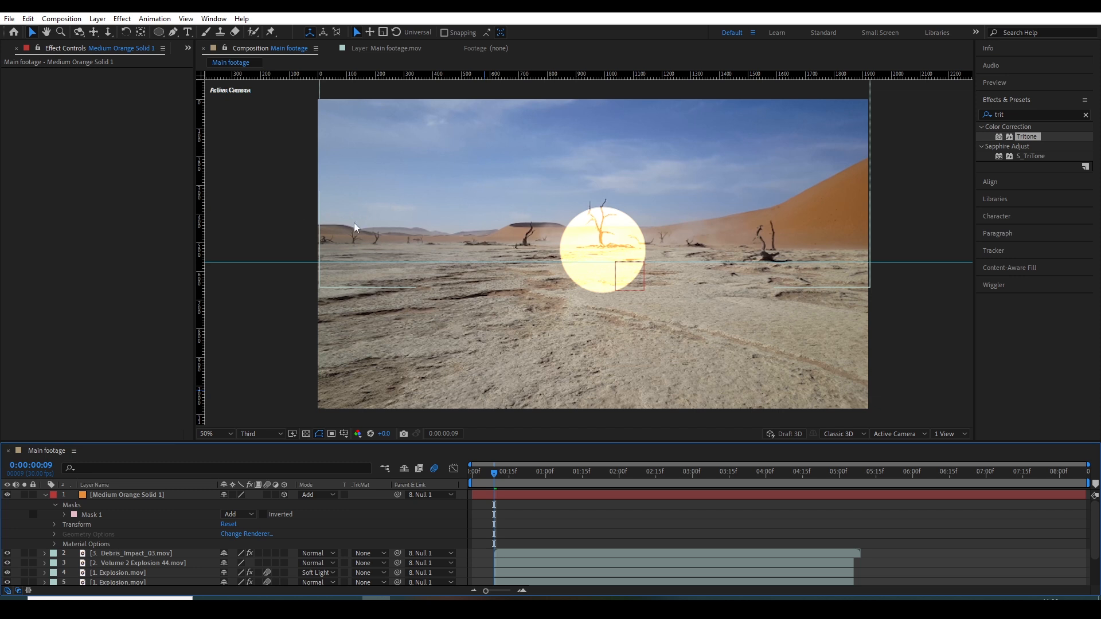
key("grave")
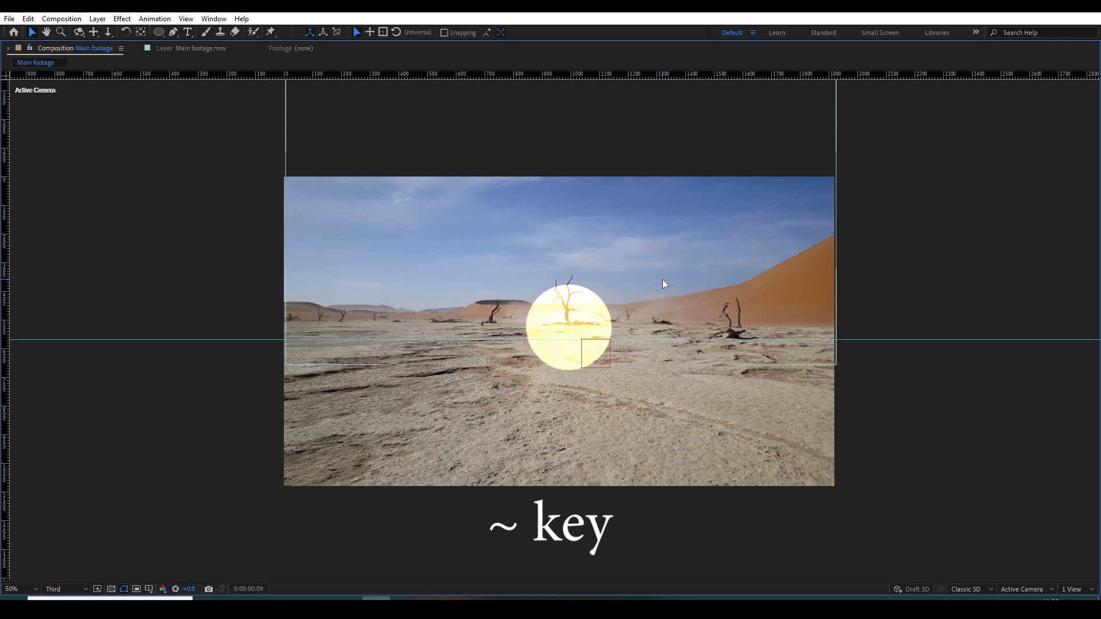
key("grave")
key("grave")
key("grave")
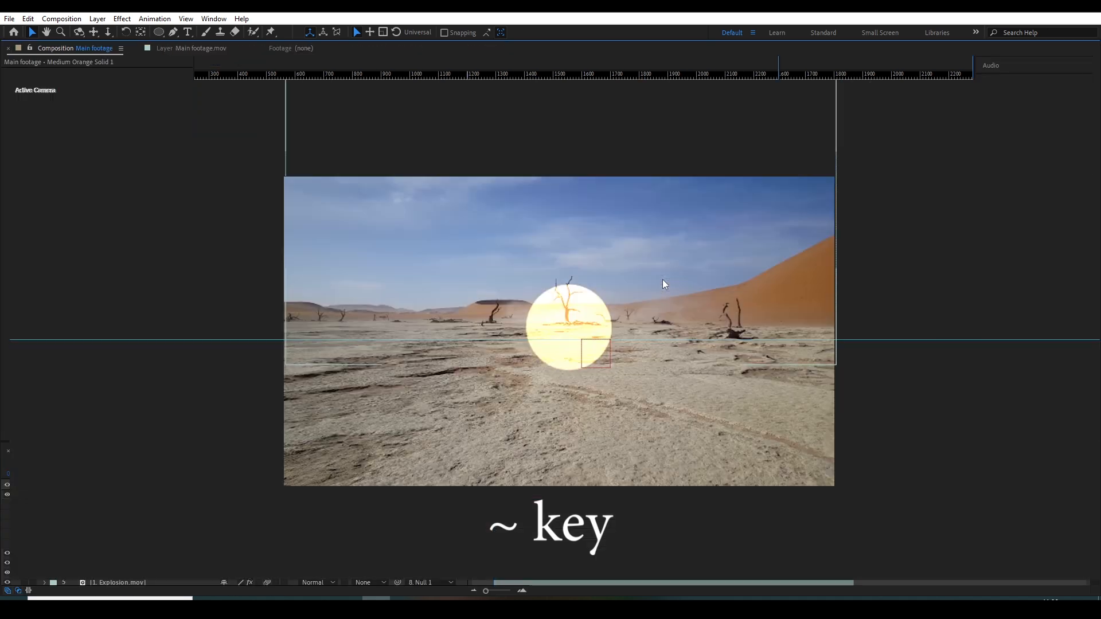
key("grave")
key("grave")
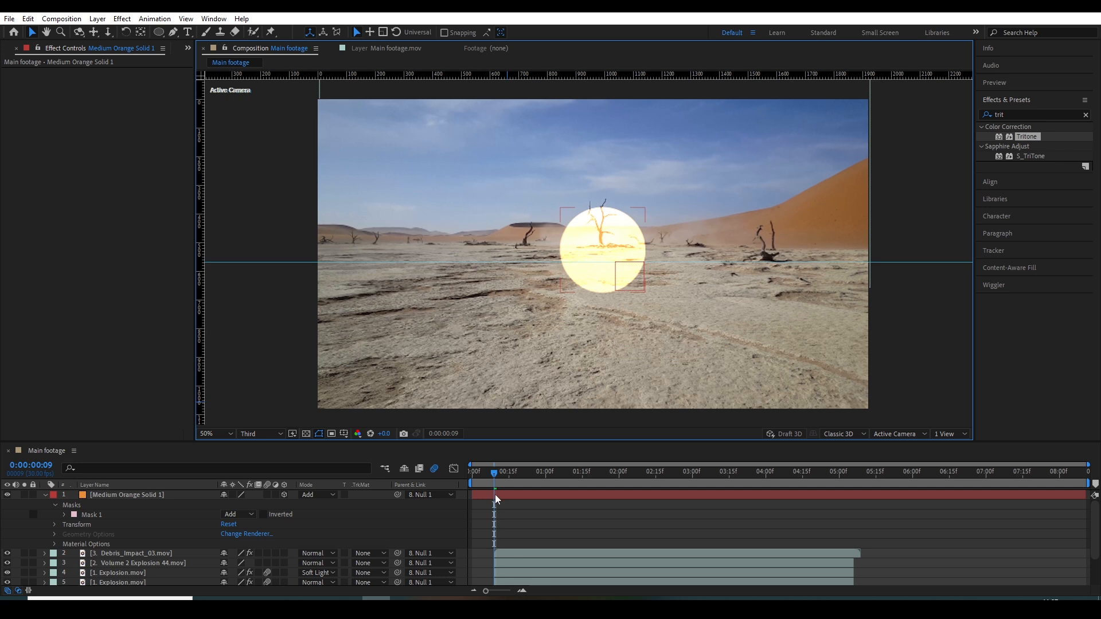
left_click_drag(495, 494, 515, 501)
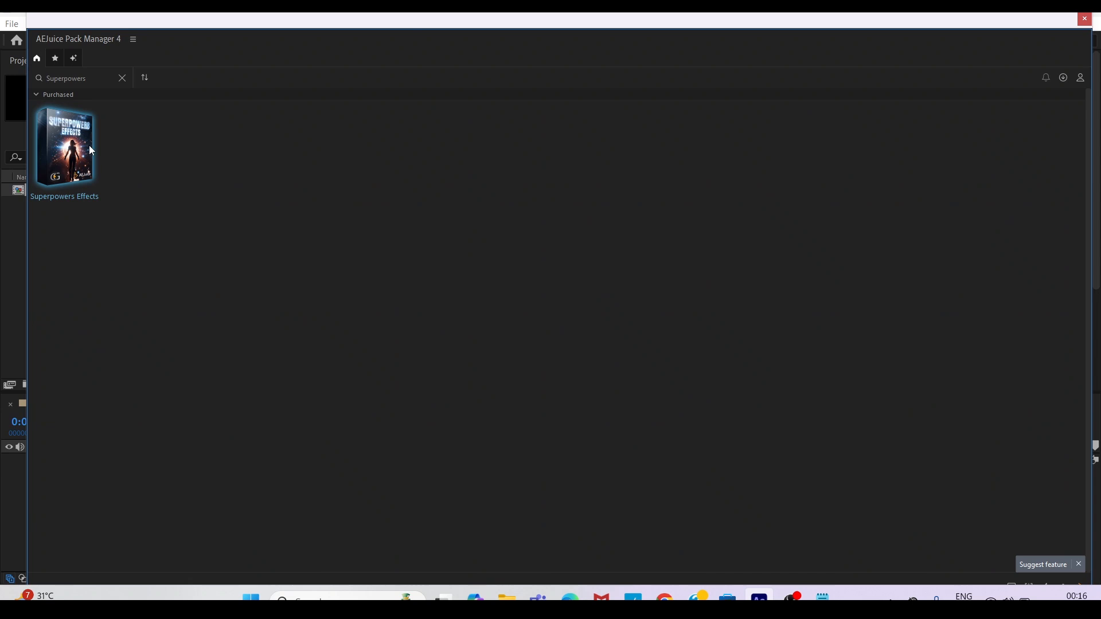
- Open the Superpowers Effects pack in AEJuice Pack Manager and browse its Impact Blasts and Auras categories
left_click(89, 150)
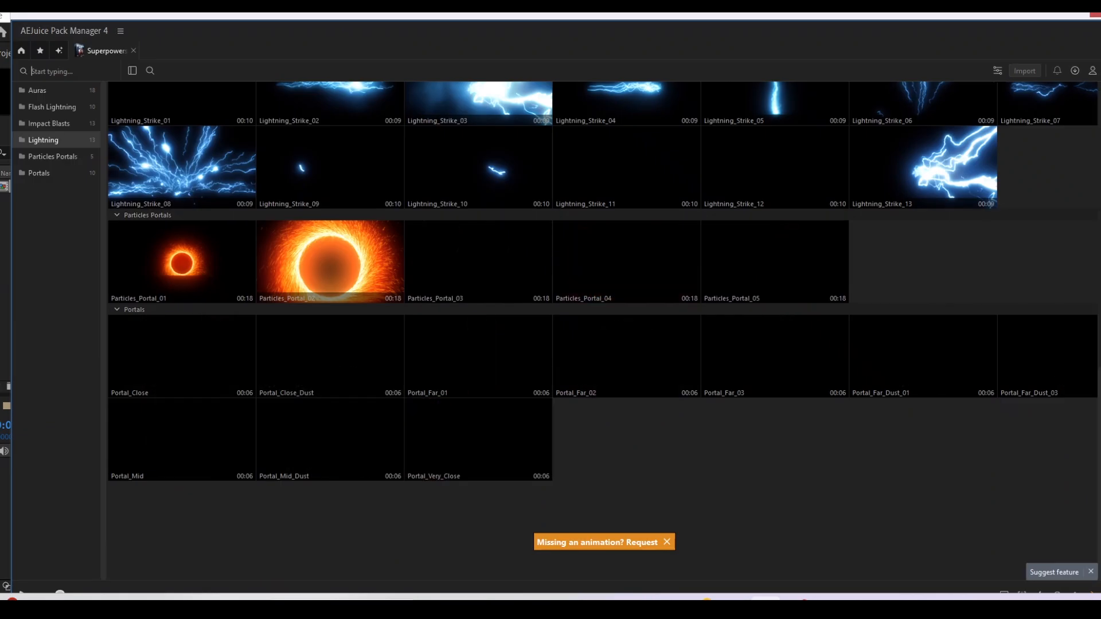
mouse_move(287, 293)
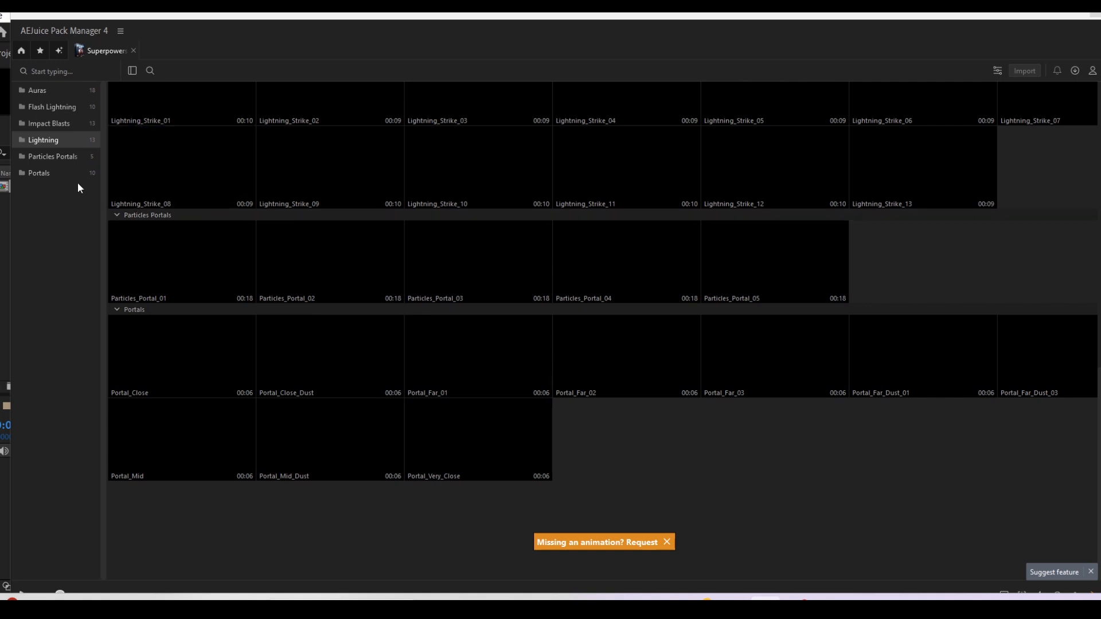
left_click(58, 124)
left_click(50, 97)
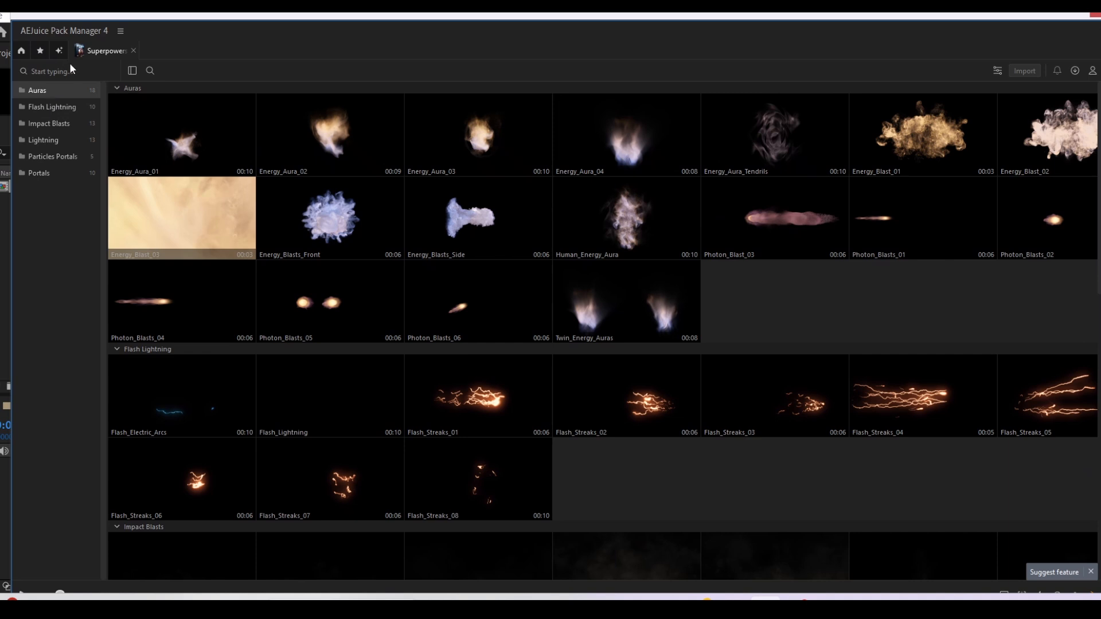
- Return to the list of packs and search it for Warzone
left_click(22, 51)
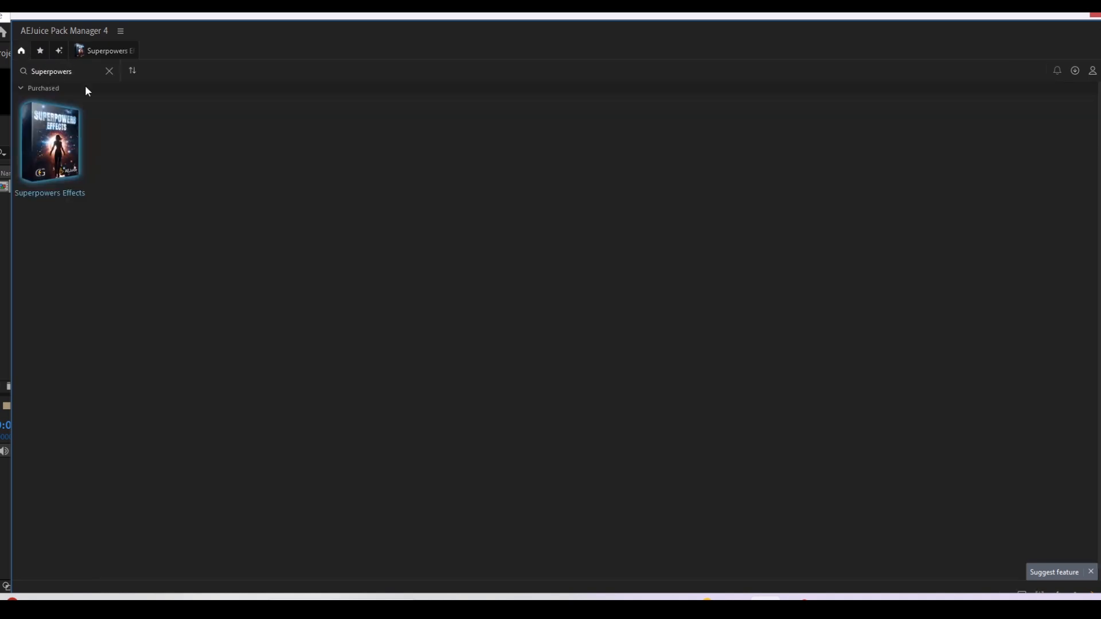
left_click(109, 71)
type("Warzone")
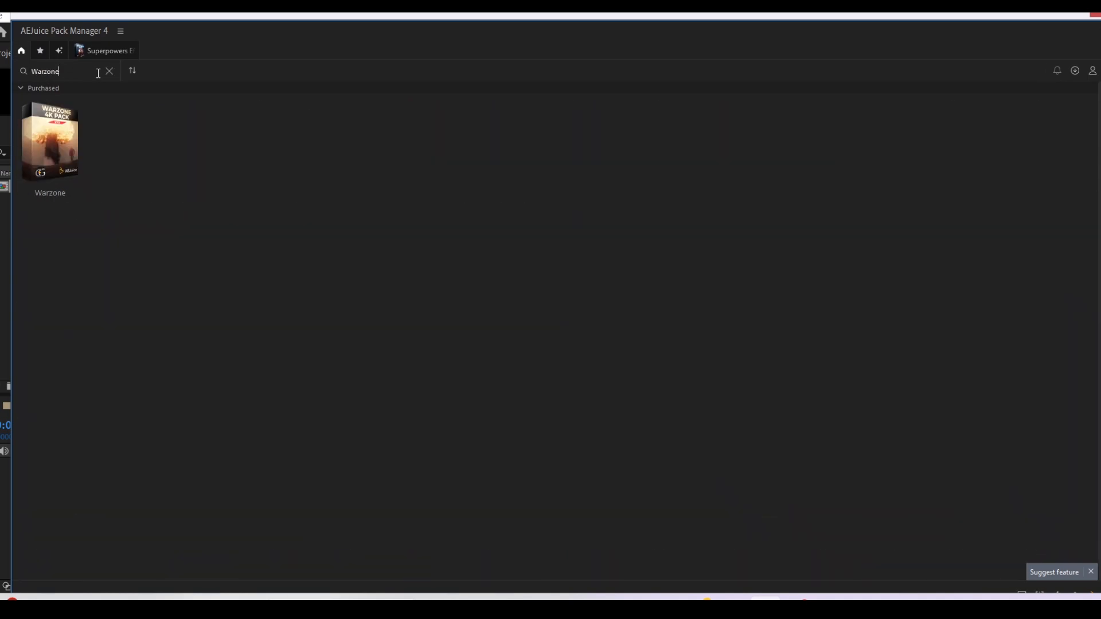
- Look through the Warzone, Atmospheric Fog and Falling Fog asset packs, searching the purchased packs for "Atmospheric" and "falling"
left_click(70, 126)
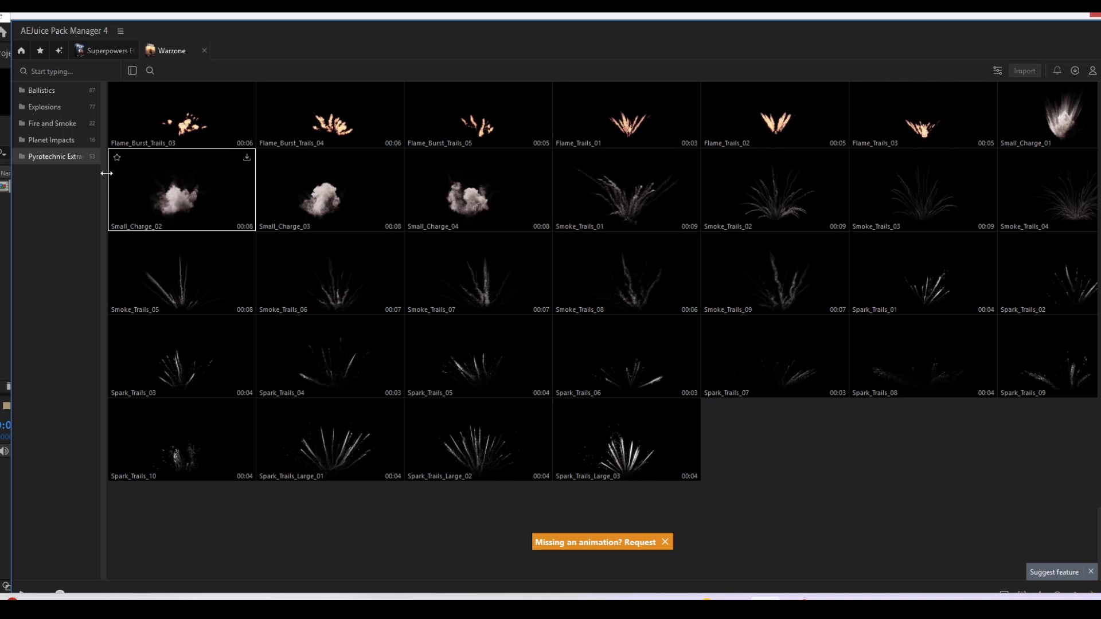
left_click(44, 92)
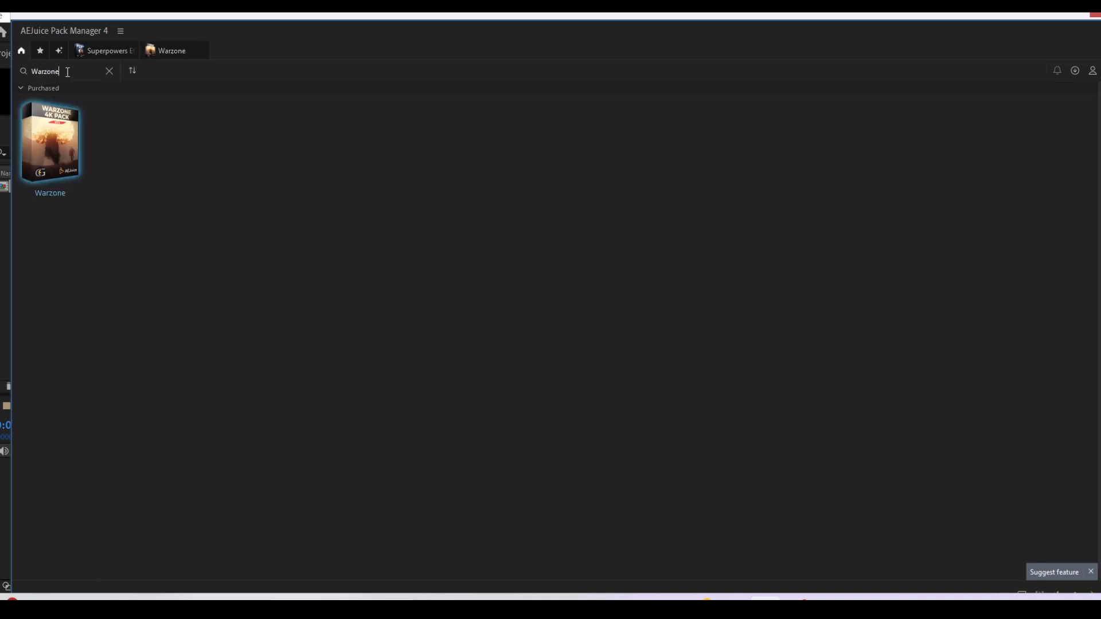
double_click(67, 71)
type("Atmospheric")
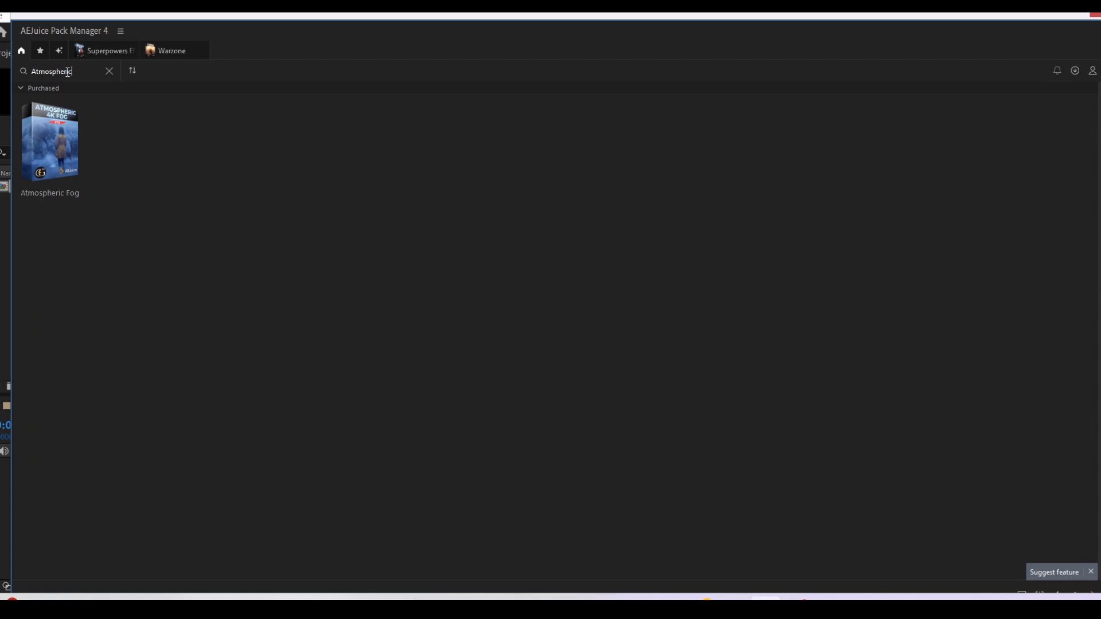
left_click(60, 142)
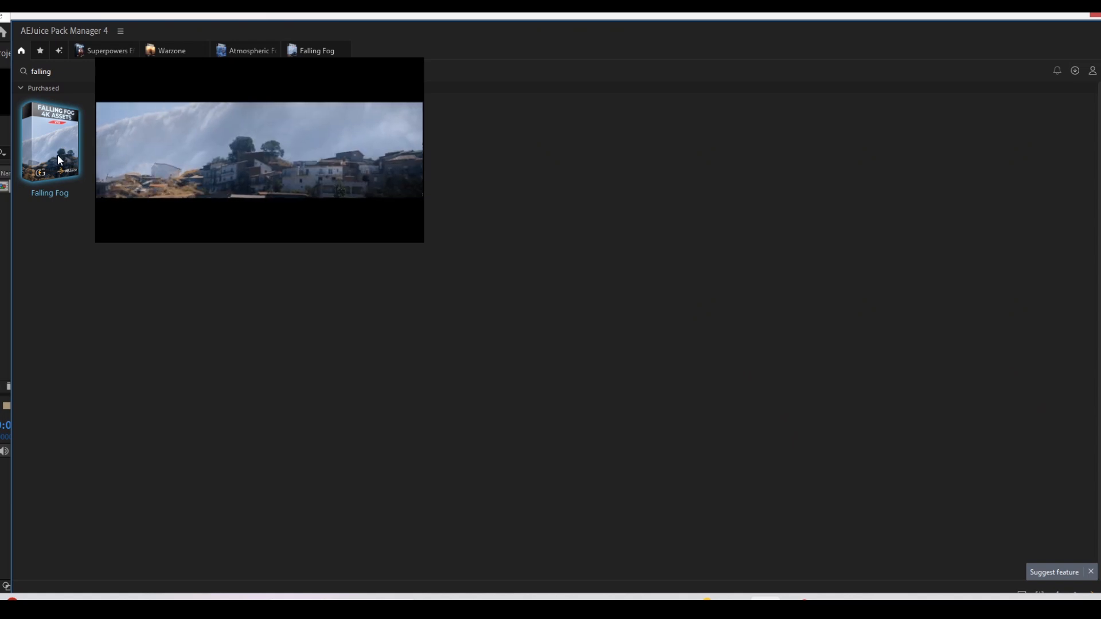
left_click(60, 142)
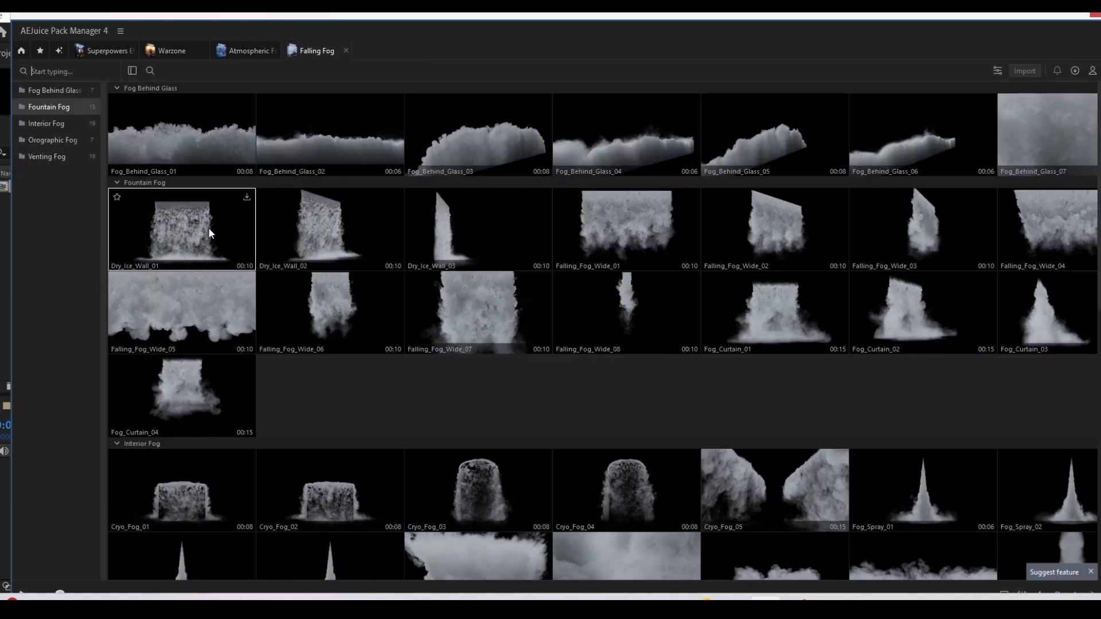
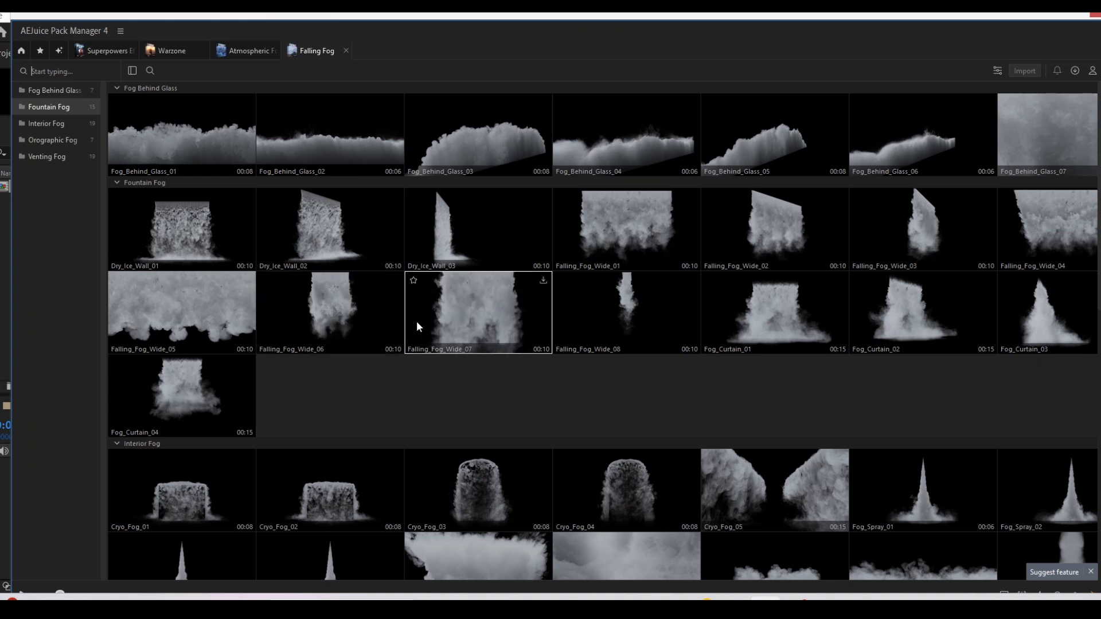
- Search the purchased packs for "Rising" and look through the Rising Steam pack's steam and cloud categories
left_click(21, 51)
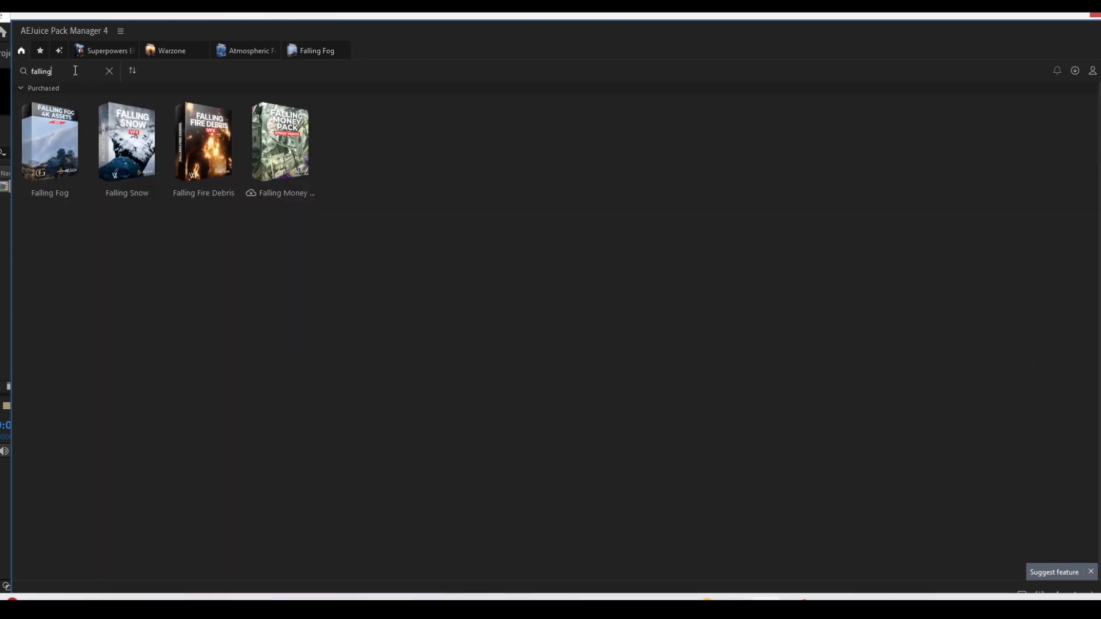
double_click(75, 70)
type("Rising")
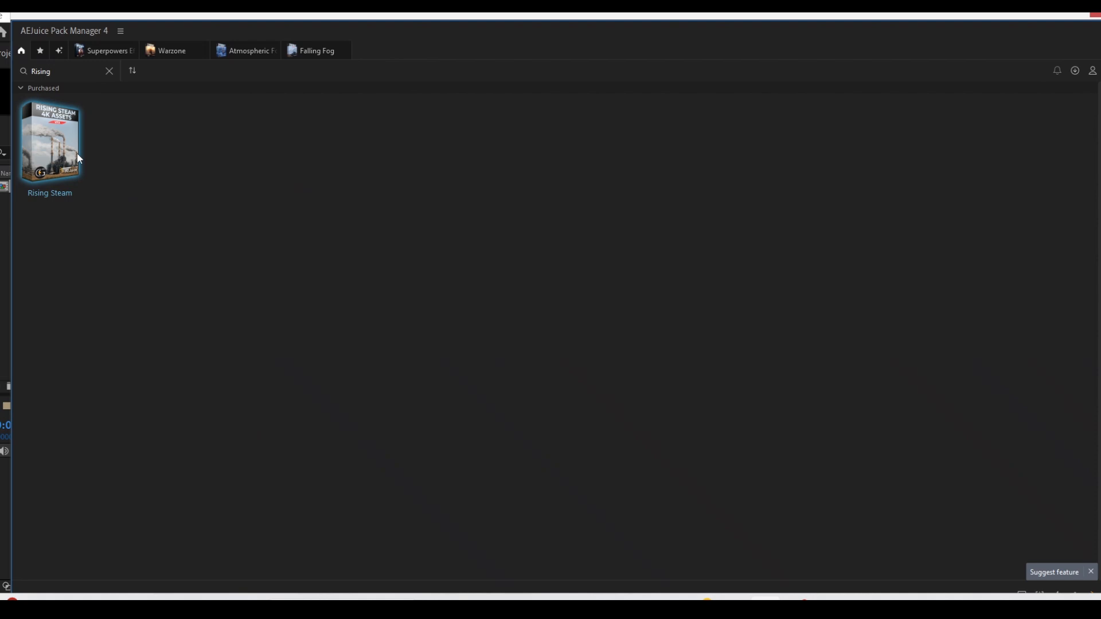
left_click(77, 153)
left_click(56, 129)
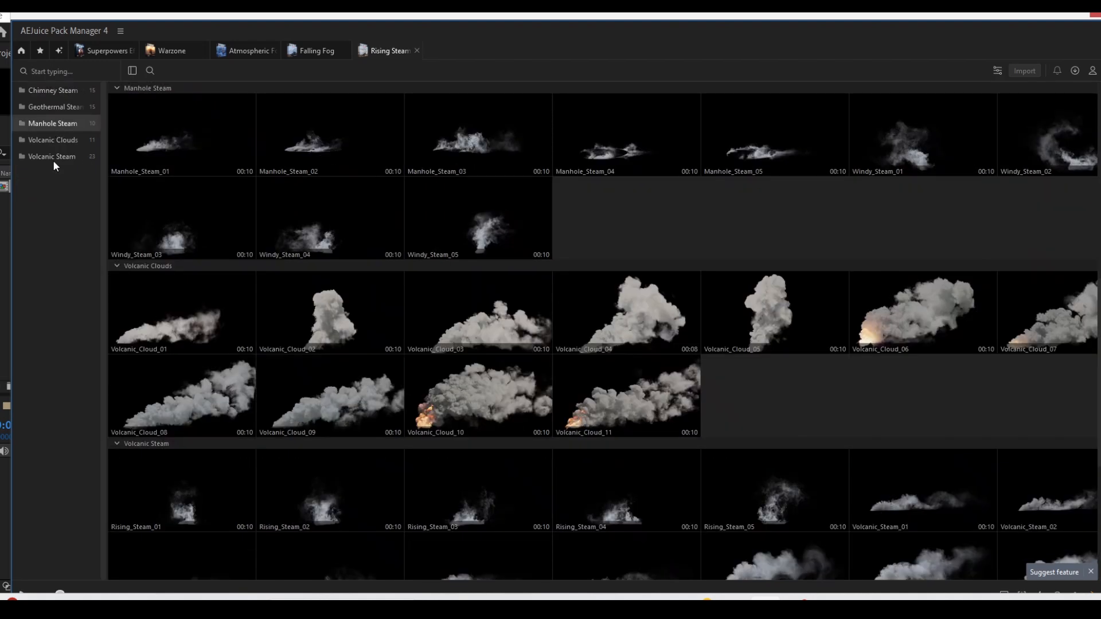
left_click(53, 160)
left_click(45, 140)
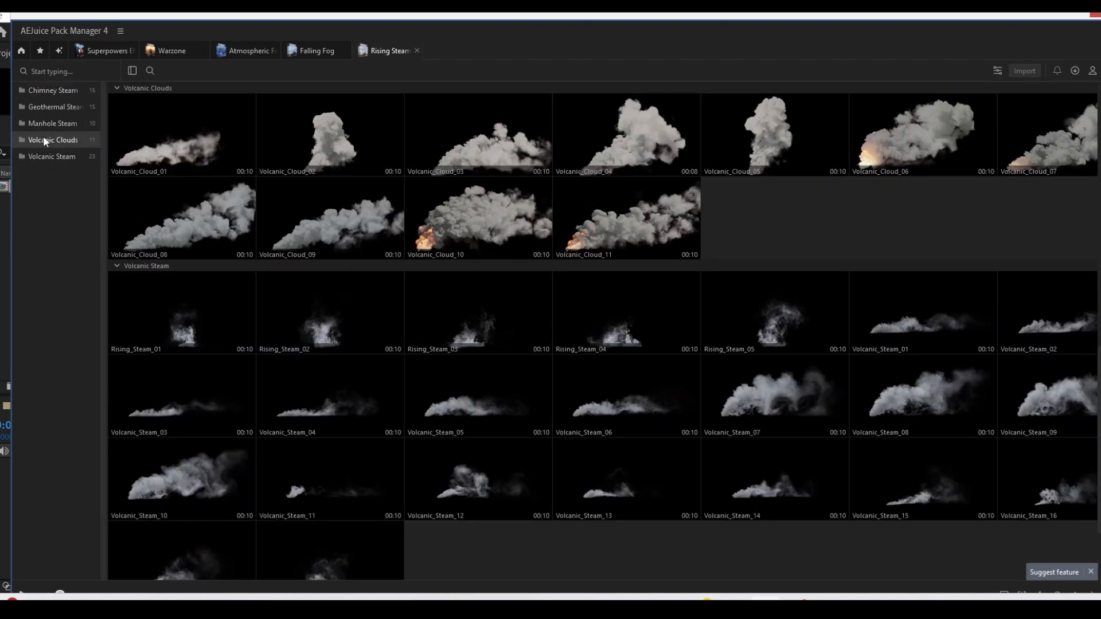
left_click(55, 108)
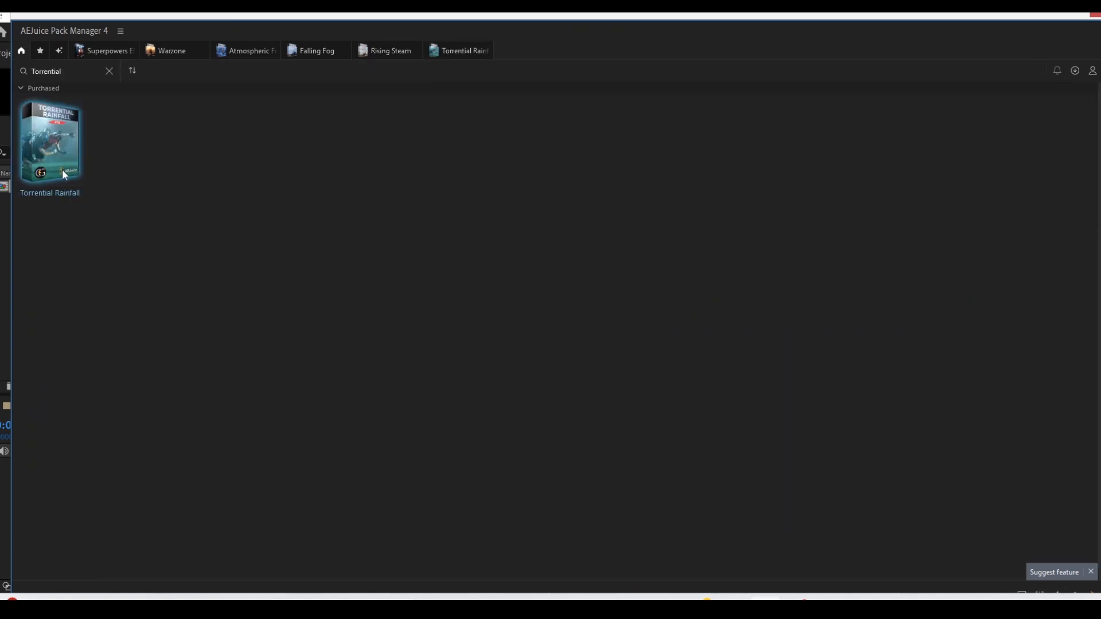
- Look through the Torrential Rainfall and Snowstorm Blizzard packs, including the Falling Snow, Windy Snow and Blizzards categories
left_click(62, 170)
mouse_move(260, 185)
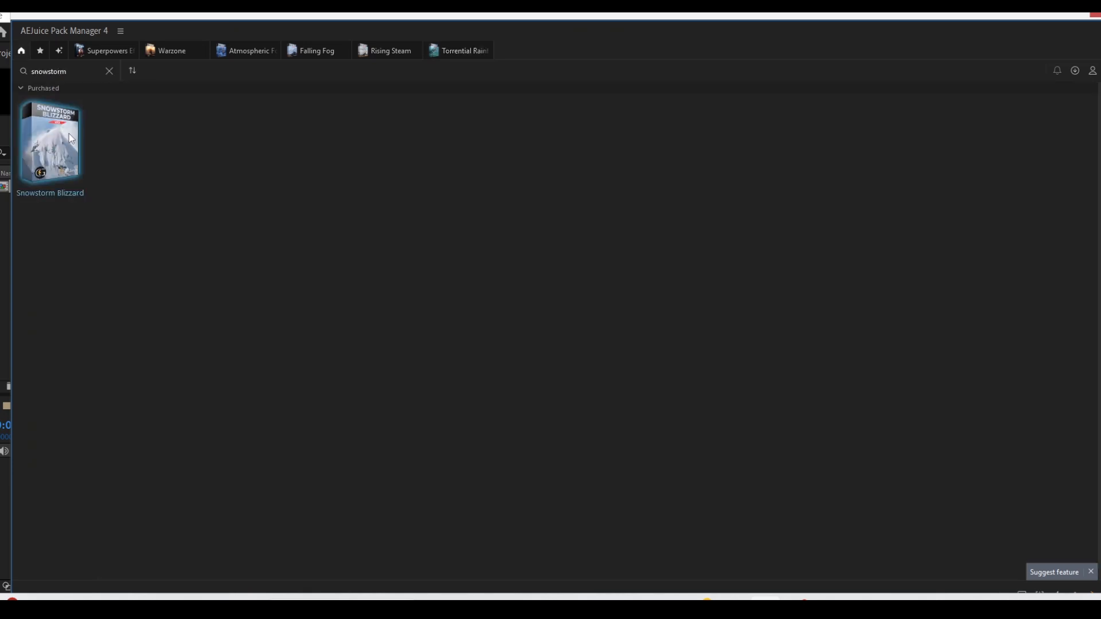
left_click(67, 132)
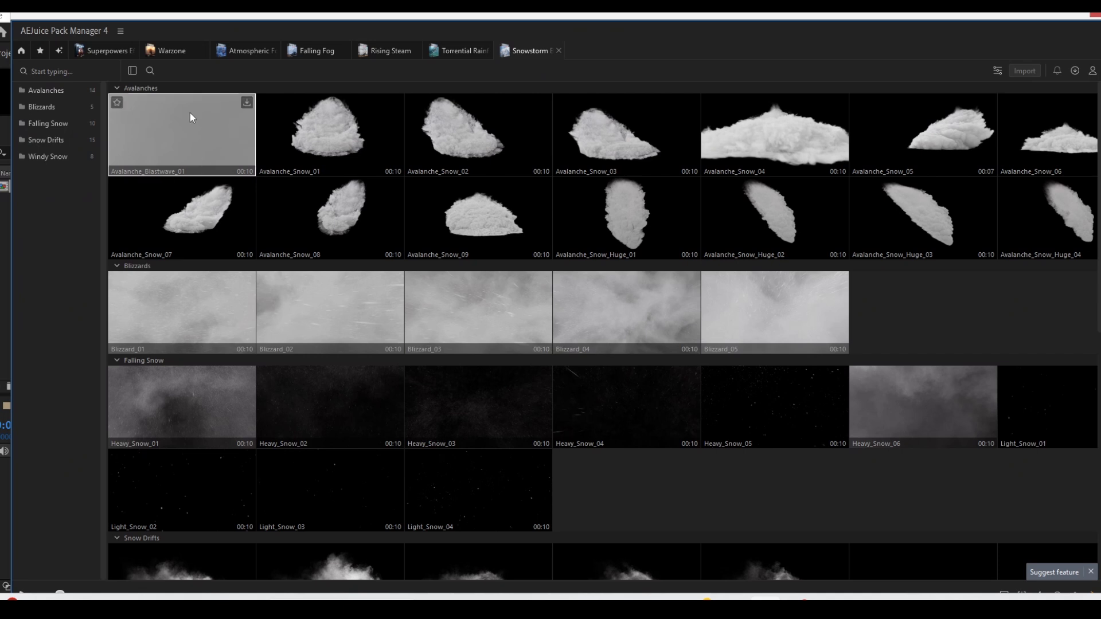
left_click(305, 120)
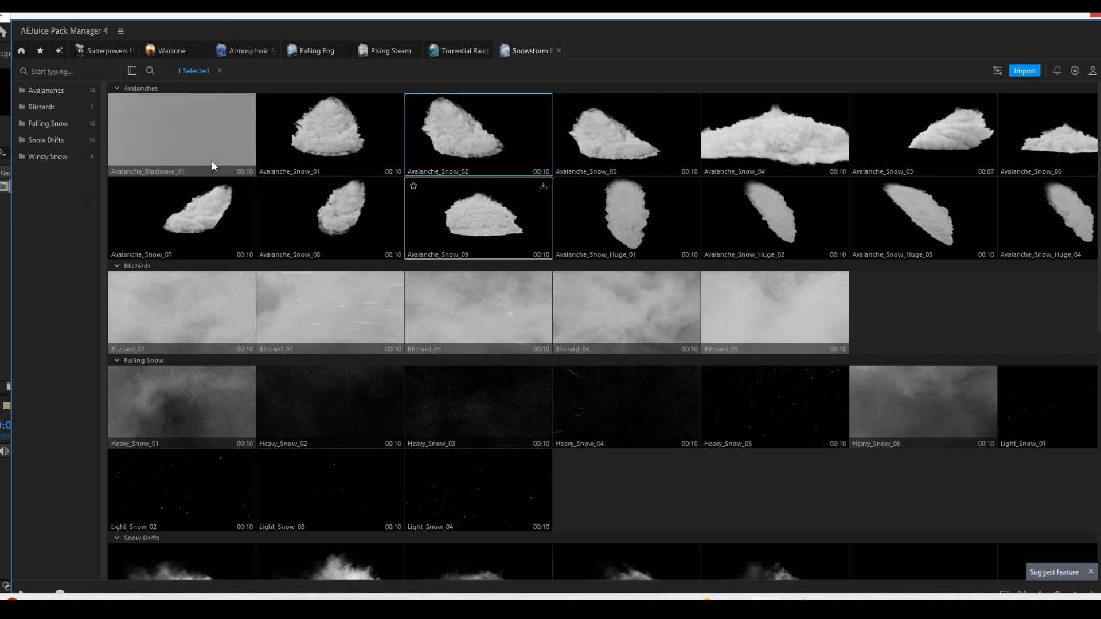
left_click(48, 123)
left_click(48, 156)
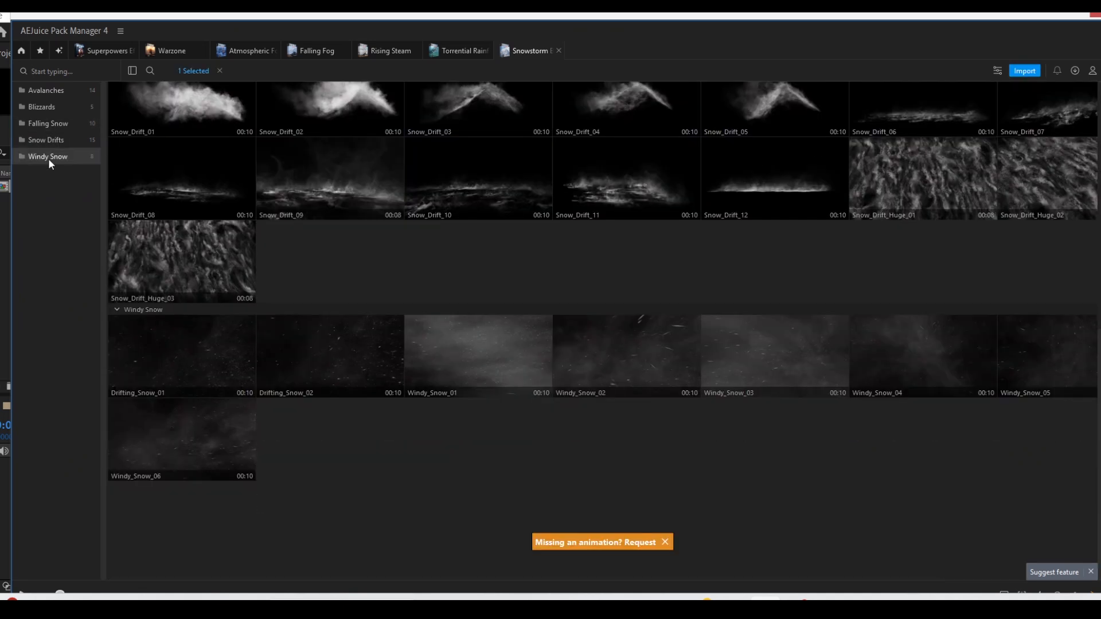
left_click(36, 102)
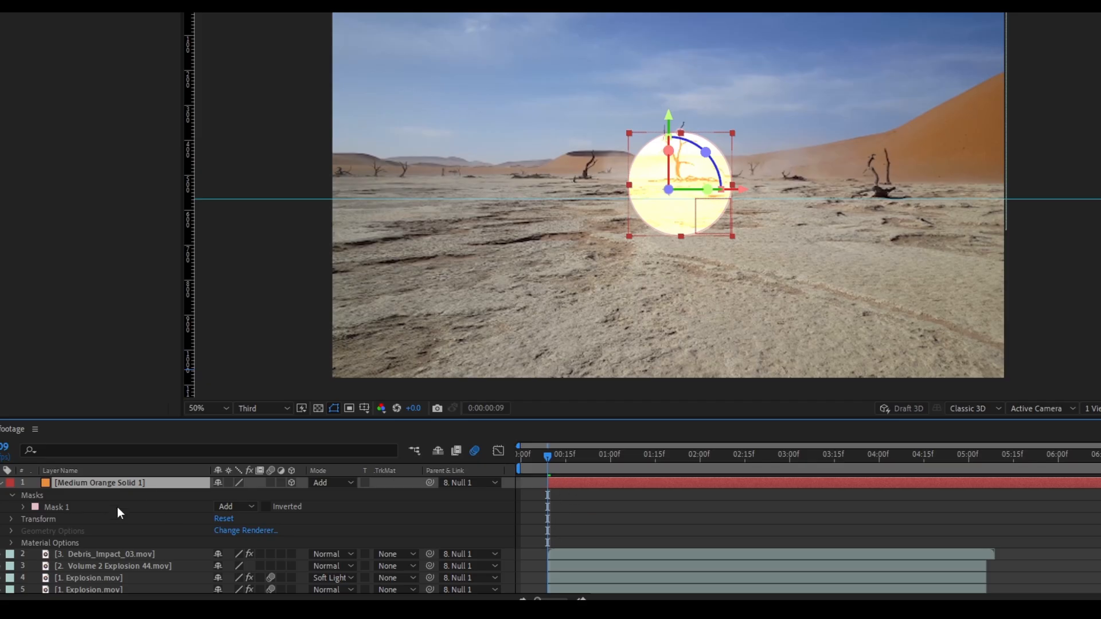
- In After Effects, lay Medium Orange Solid 1 flat on the ground with an X Rotation of -84° and centre it under the explosion
key("r")
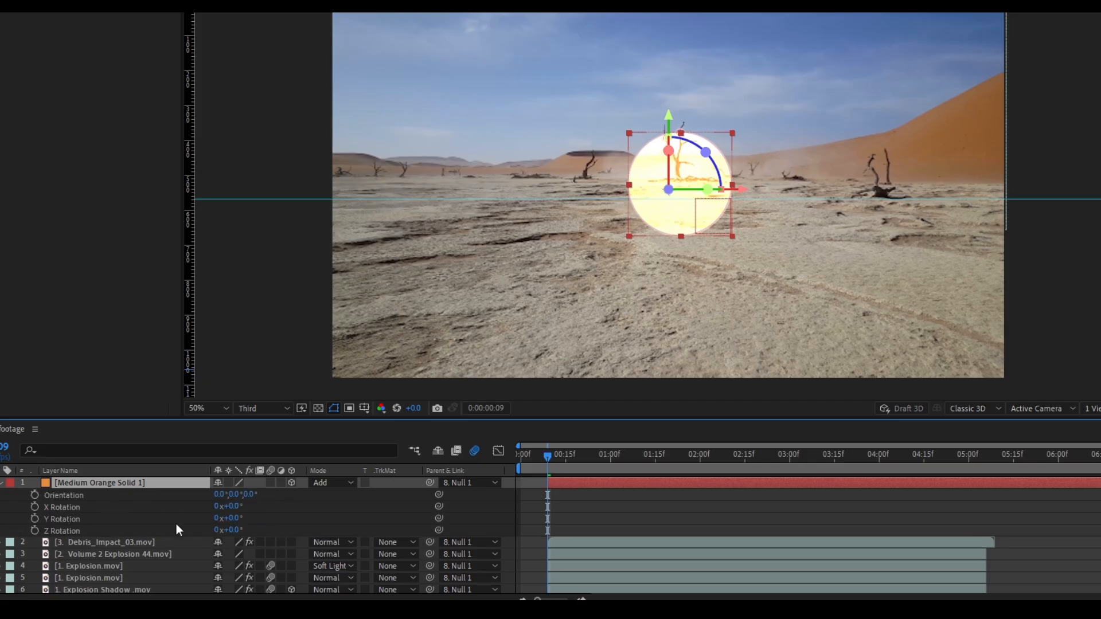
left_click_drag(233, 506, 219, 552)
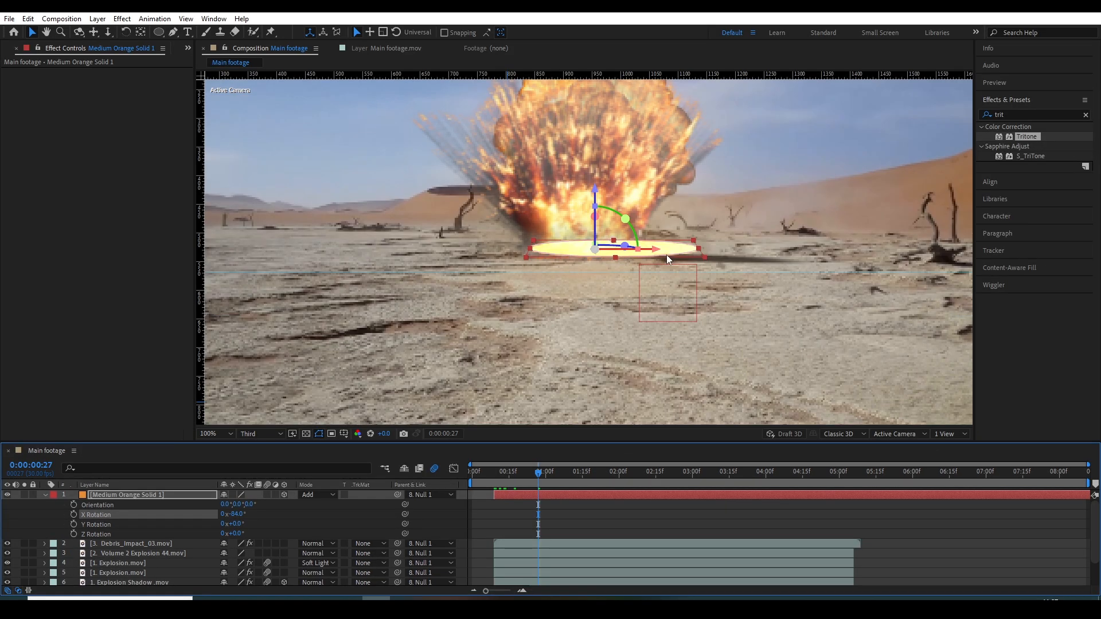
left_click_drag(657, 254, 635, 258)
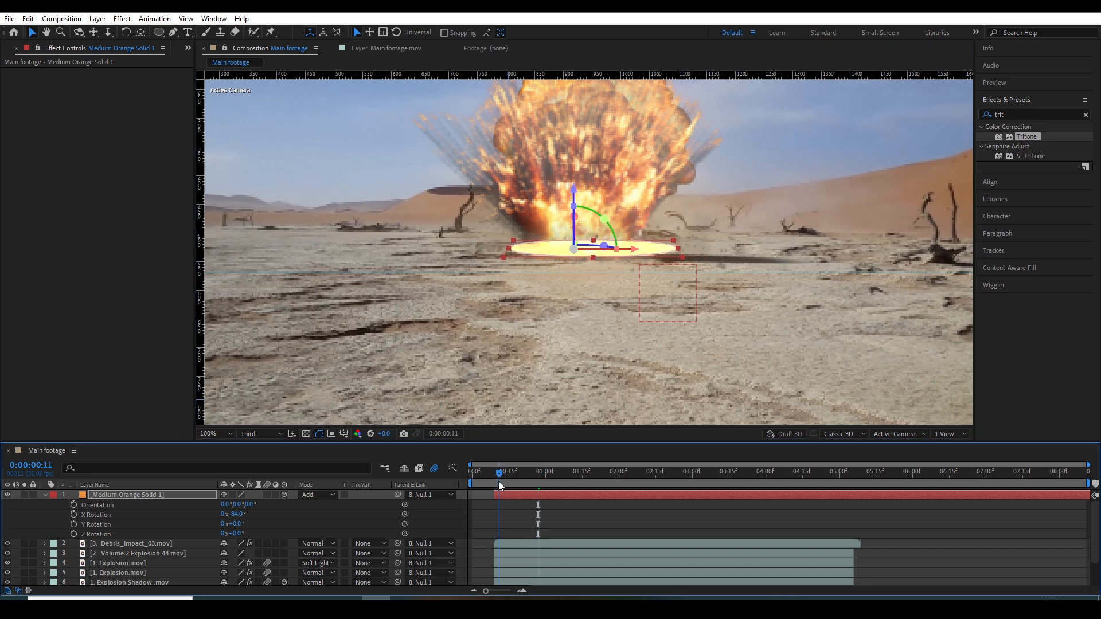
- At 0:00:00:09, start animating the solid's Mask Expansion with a keyframe of -146 pixels
left_click(495, 482)
left_click_drag(538, 515, 497, 514)
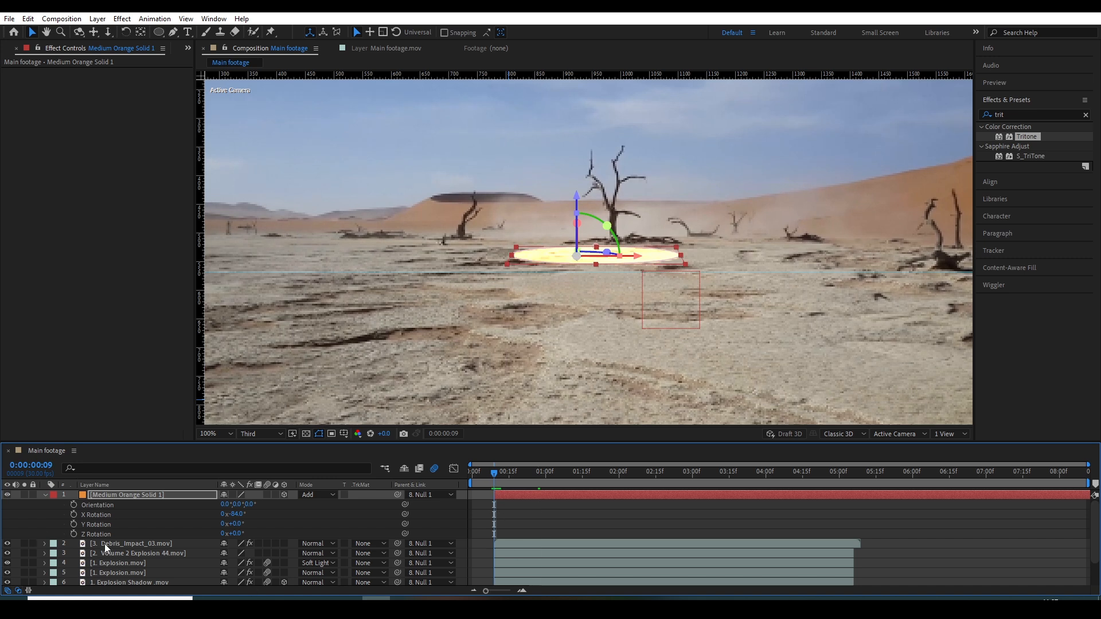
key("m")
key("m")
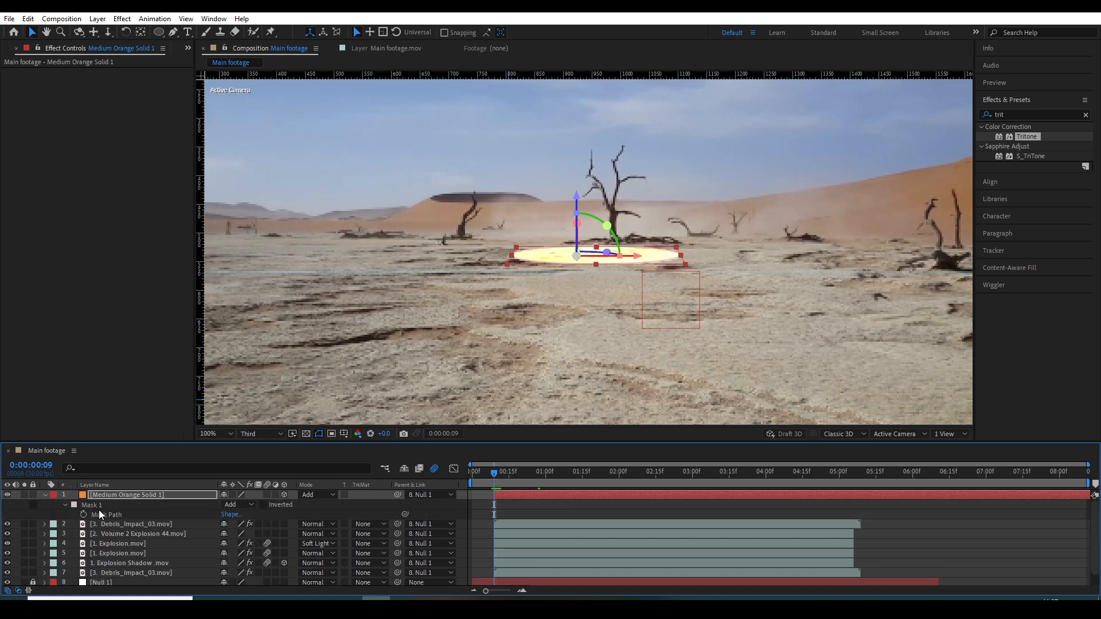
left_click(84, 542)
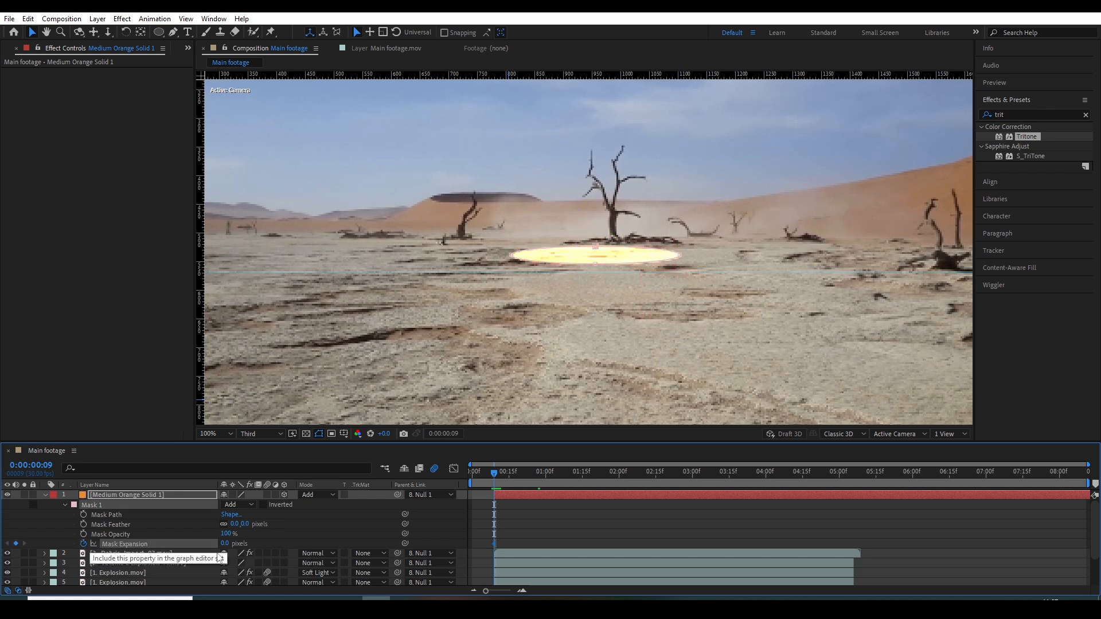
left_click_drag(226, 544, 169, 561)
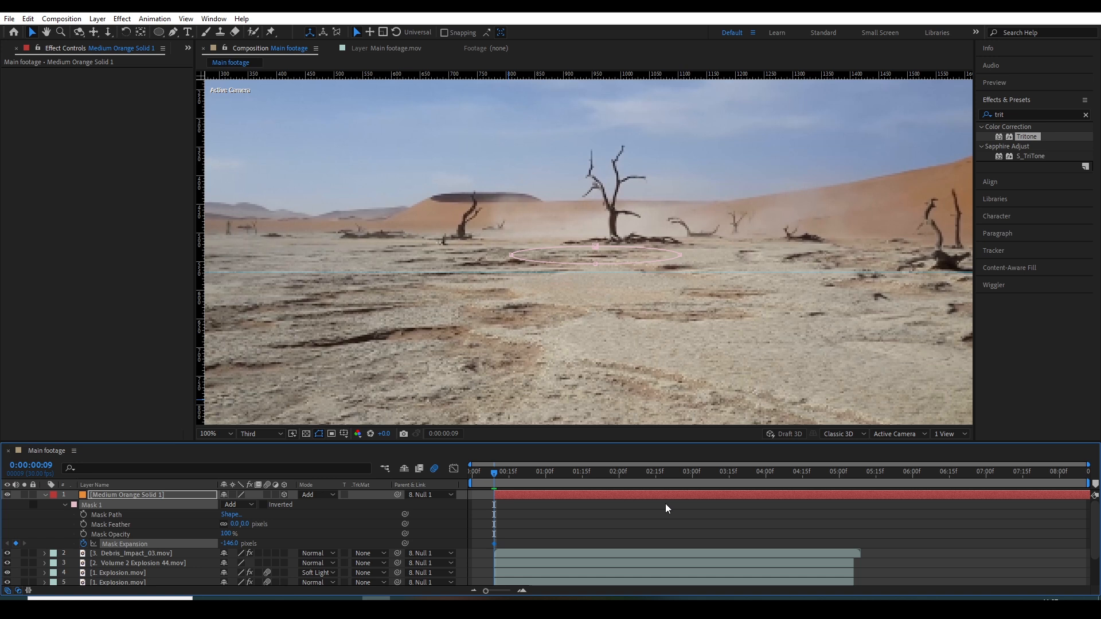
- At 0:00:01:11, keyframe the solid's Mask Expansion at 531 pixels
left_click(573, 479)
scroll(673, 295, "down", 2)
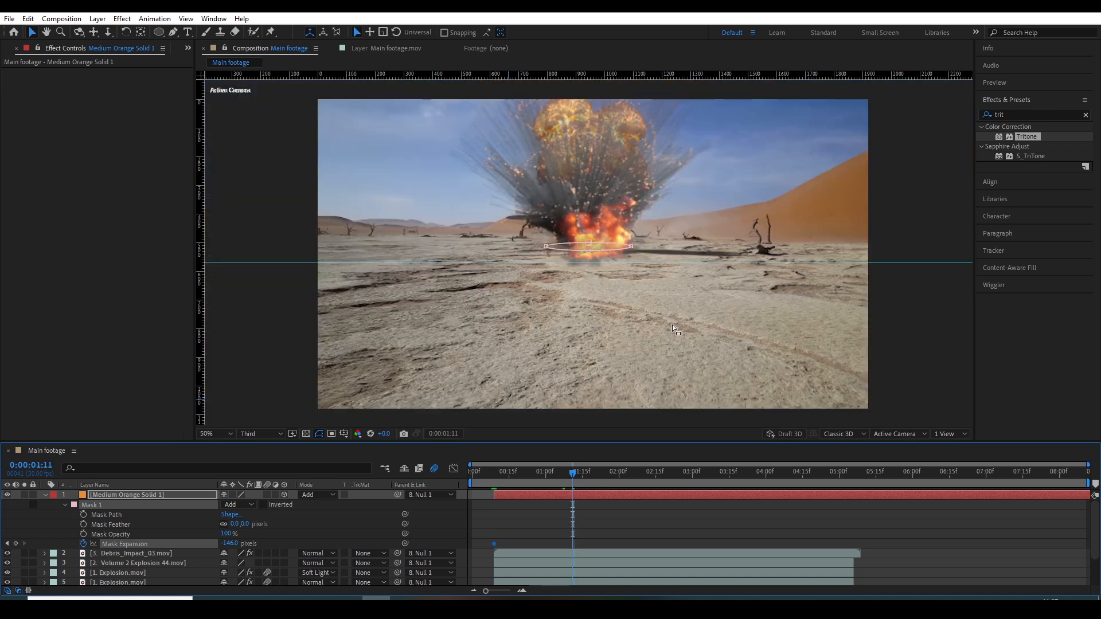
left_click_drag(230, 544, 590, 515)
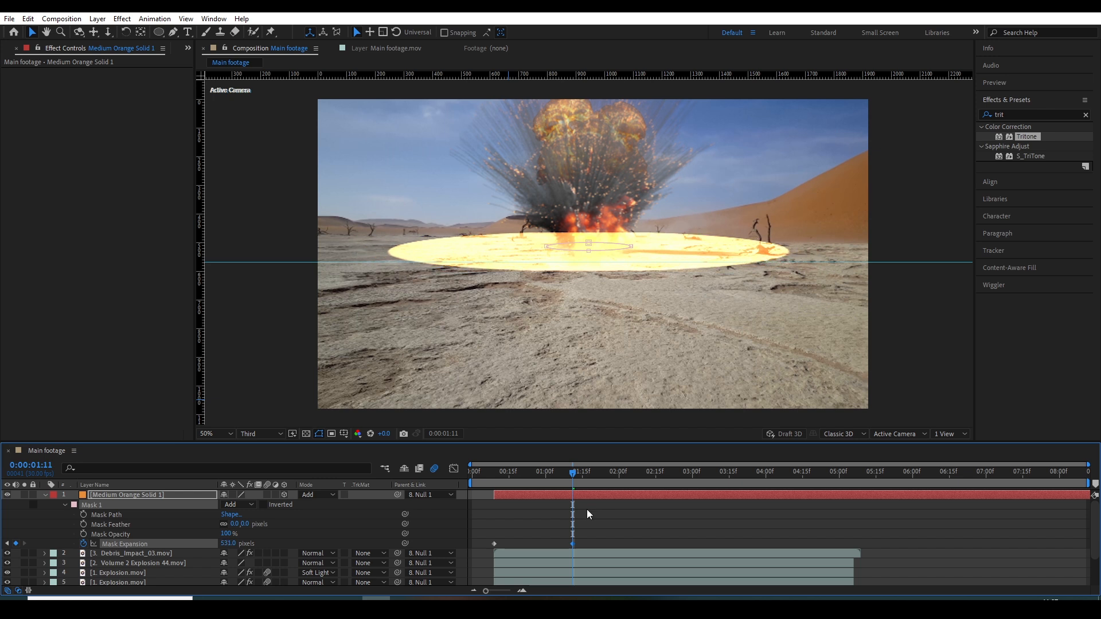
- Increase the height of Medium Orange Solid 1 to 3743 px in its solid settings
left_click(115, 496)
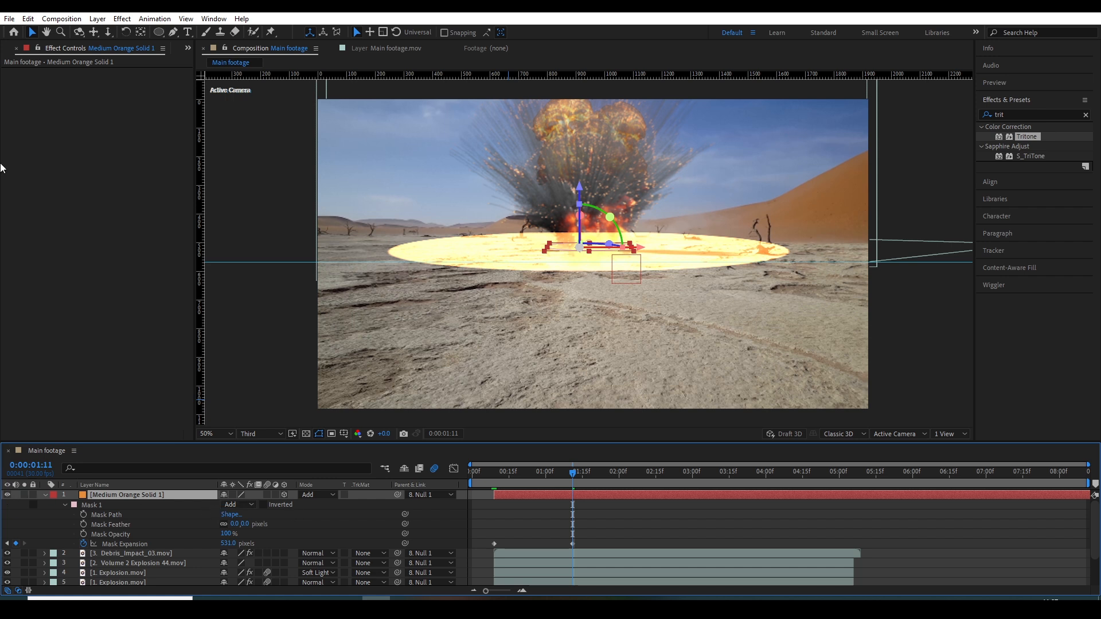
left_click(98, 19)
left_click(123, 41)
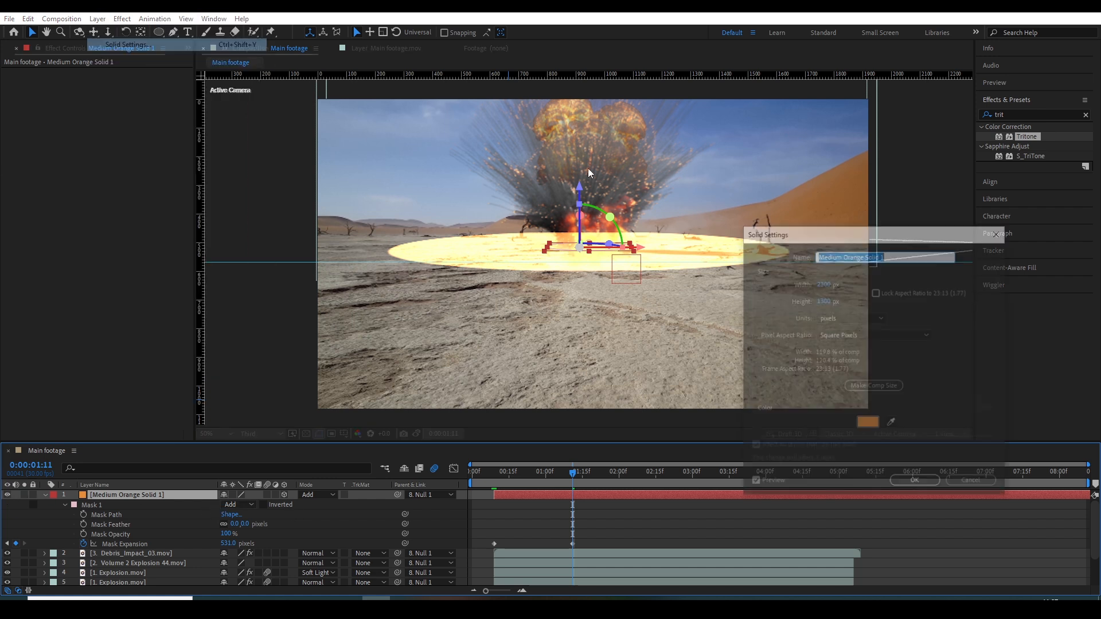
left_click_drag(819, 304, 936, 300)
left_click_drag(823, 302, 1100, 166)
left_click_drag(825, 300, 1080, 255)
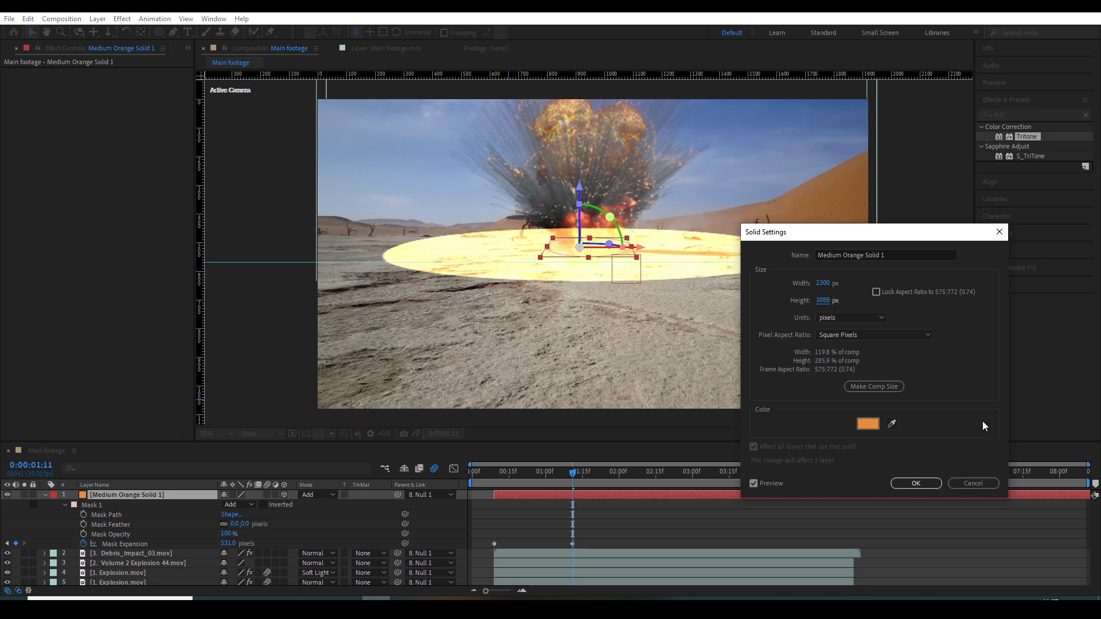
left_click_drag(823, 300, 937, 290)
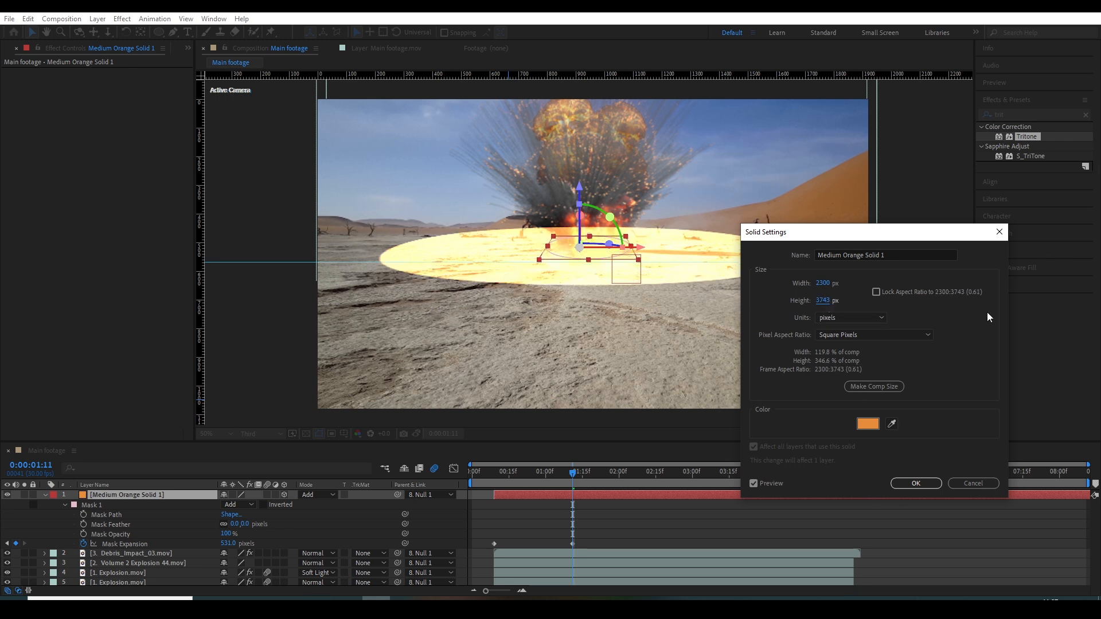
left_click(904, 487)
- Set the solid's Mask Feather to 1196 pixels and its Mask Expansion at 0:00:01:11 to 332 pixels
left_click(621, 368)
left_click_drag(668, 449, 728, 424)
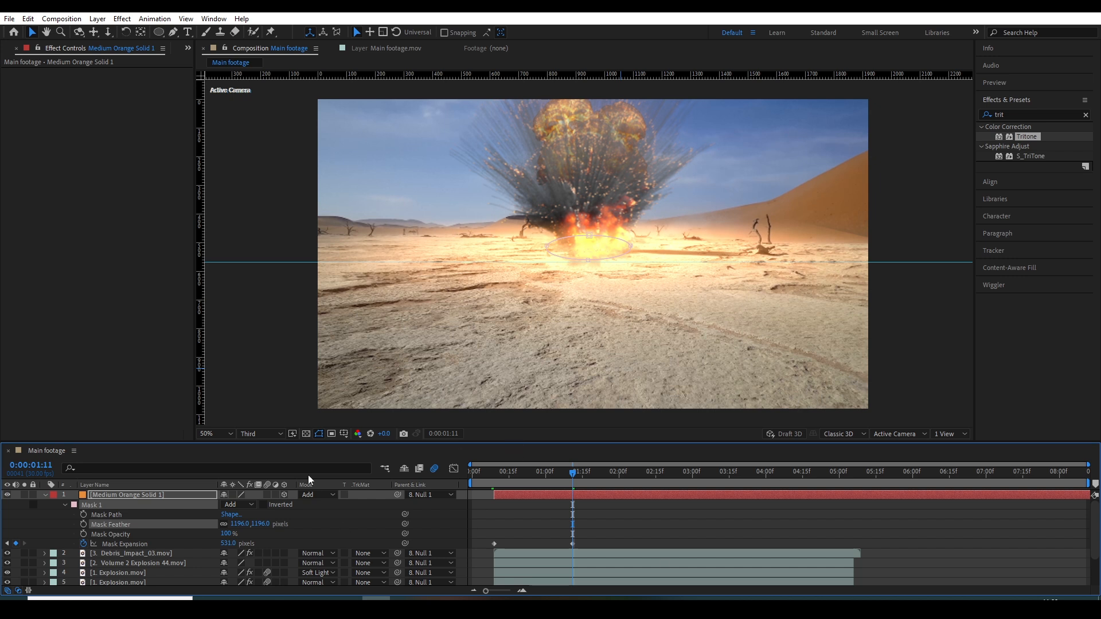
left_click_drag(228, 544, 115, 543)
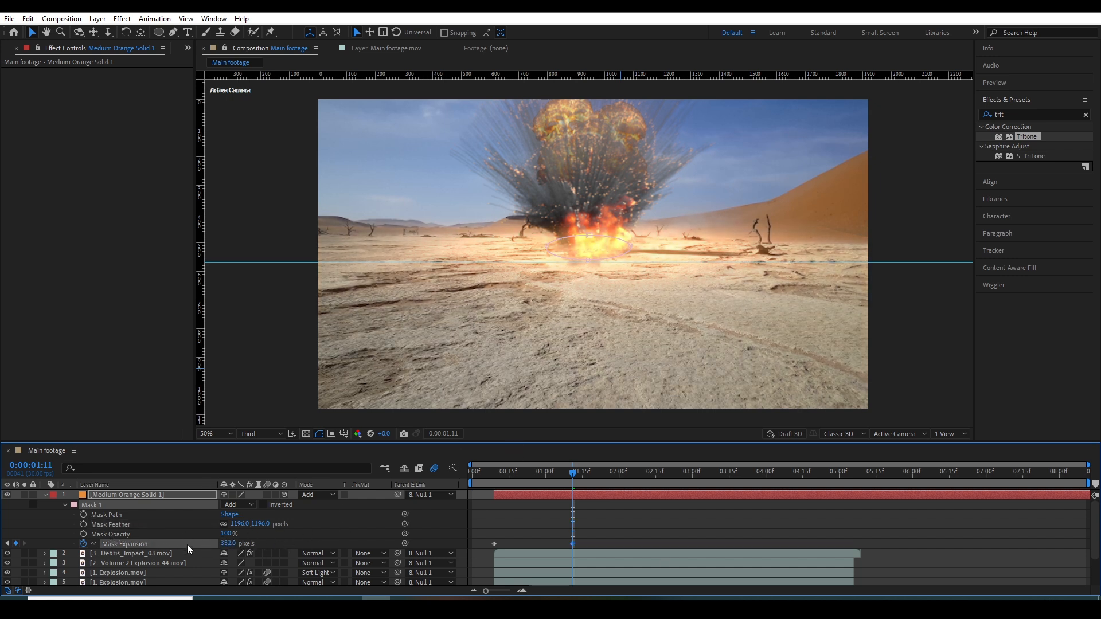
- Preview the explosion from the start and scrub back through the ground glow's expansion
left_click(534, 513)
left_click(475, 473)
key("space")
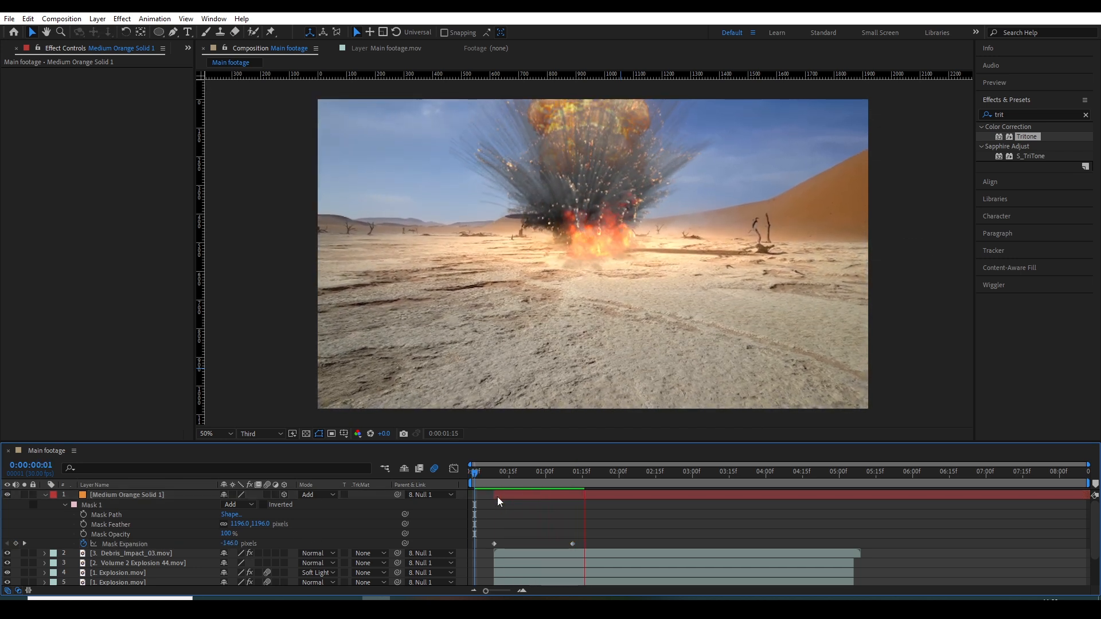
left_click(563, 481)
mouse_move(569, 482)
left_mouse_down()
mouse_move(579, 483)
mouse_move(555, 495)
left_mouse_up()
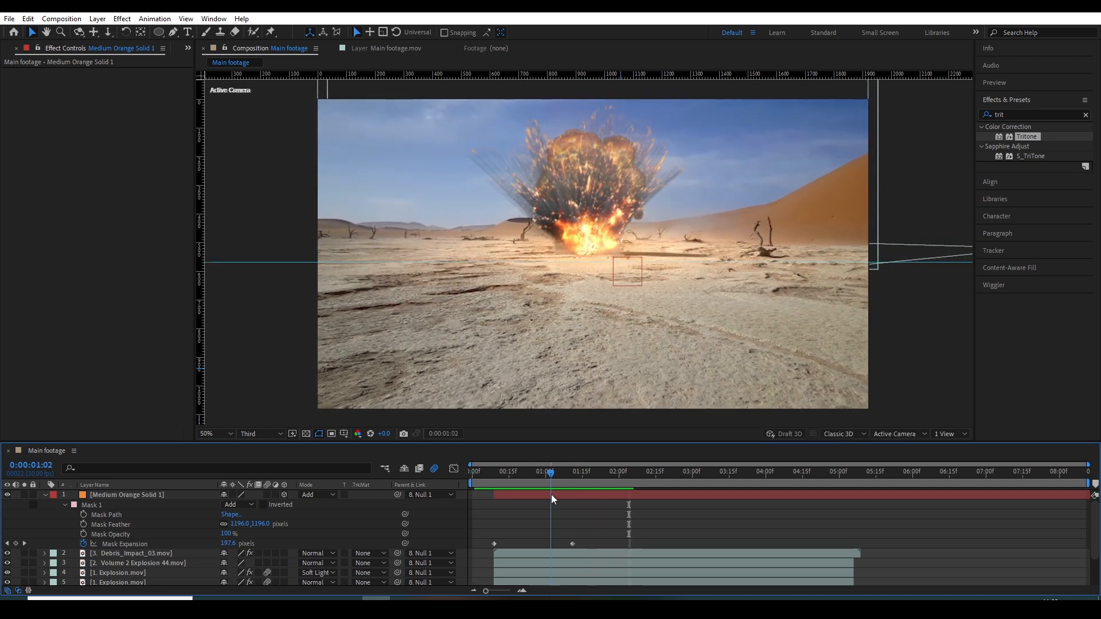
- Reduce the solid's Mask Feather to tighten the ground glow, and check the frame at 0:00:01:22
left_click(575, 492)
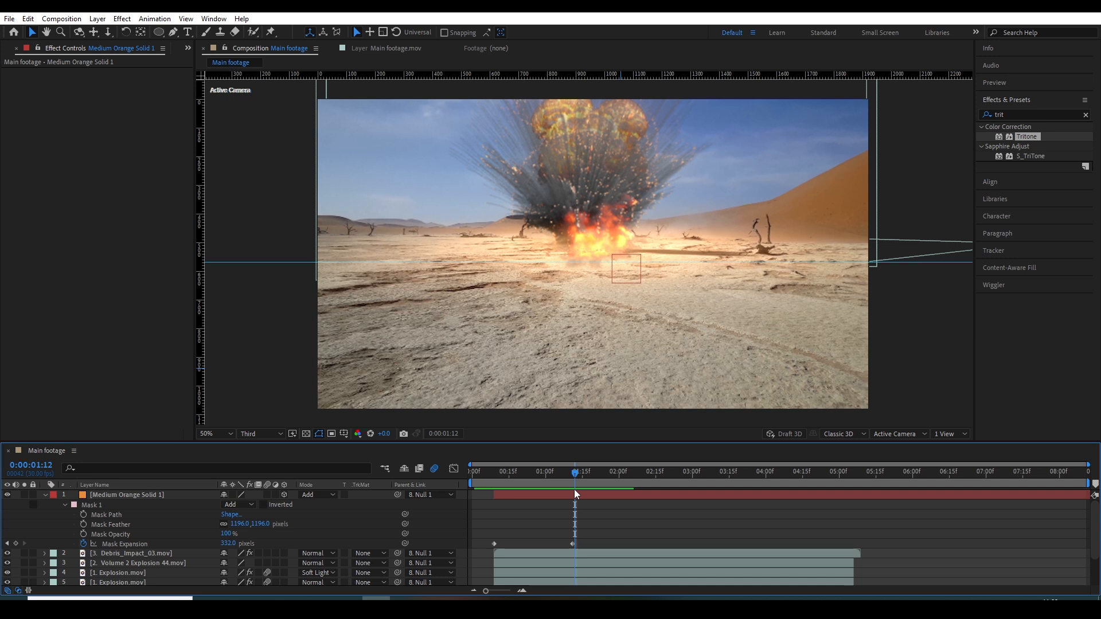
left_click_drag(244, 523, 96, 559)
left_click(601, 476)
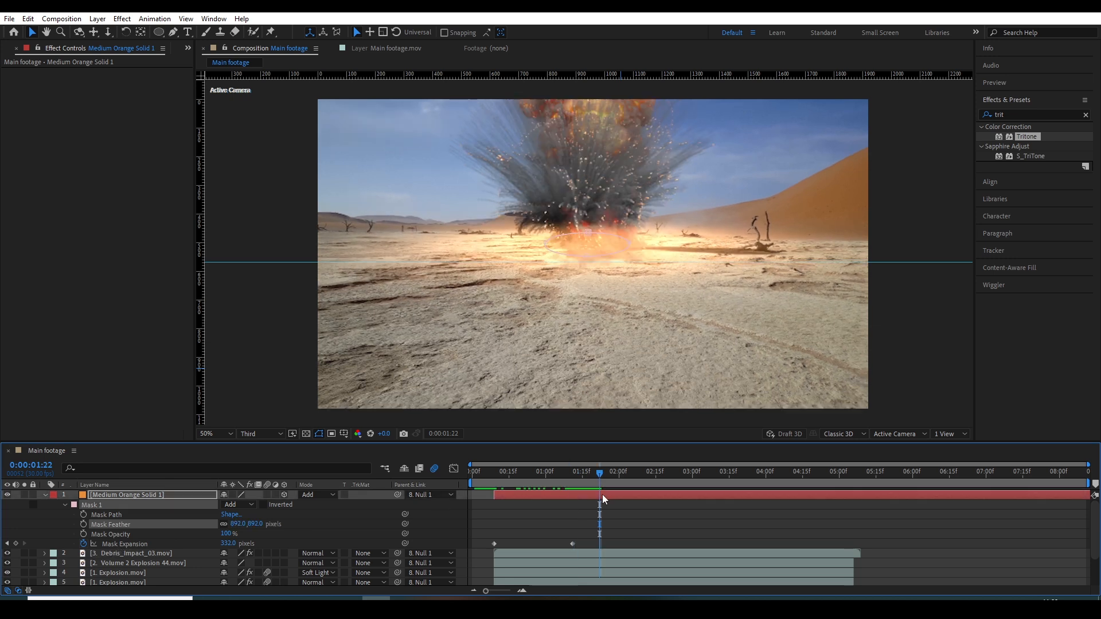
- Keyframe the orange solid's Mask Opacity from 0% at 0:00:00:09 to 100% at 0:00:00:14
left_click_drag(493, 471, 495, 478)
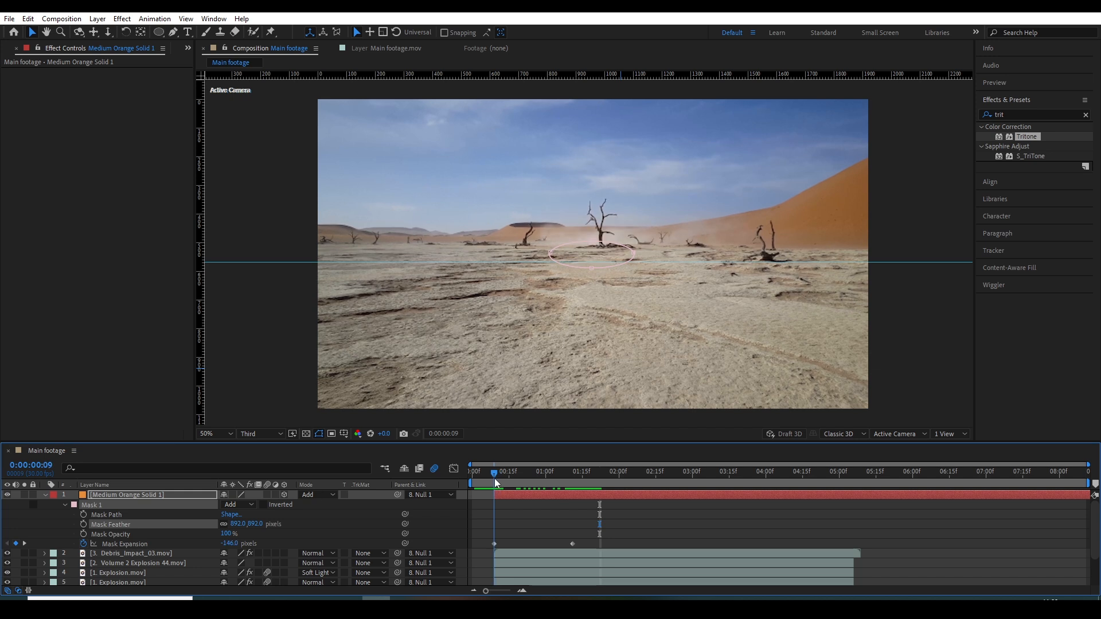
left_click(83, 534)
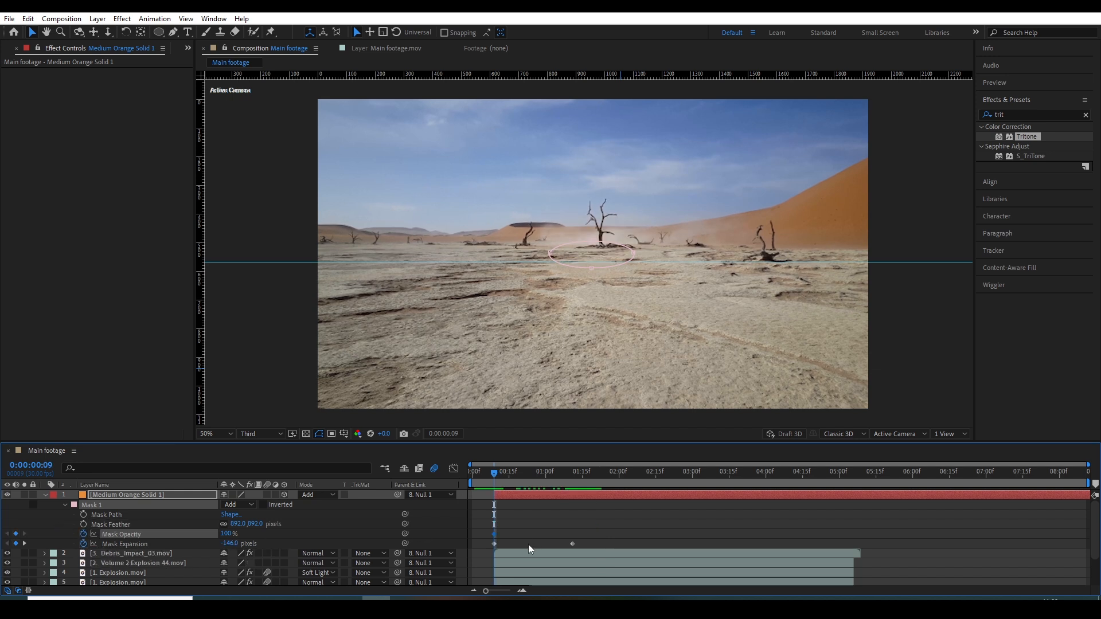
left_click(226, 534)
type("0")
key("Return")
key("space")
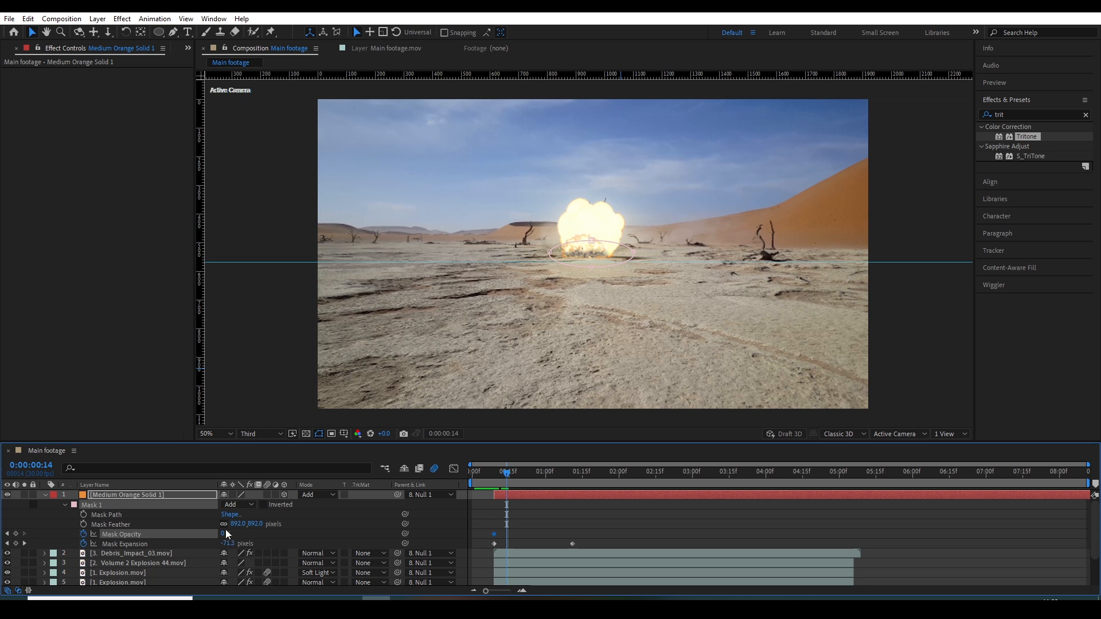
left_click_drag(225, 534, 370, 498)
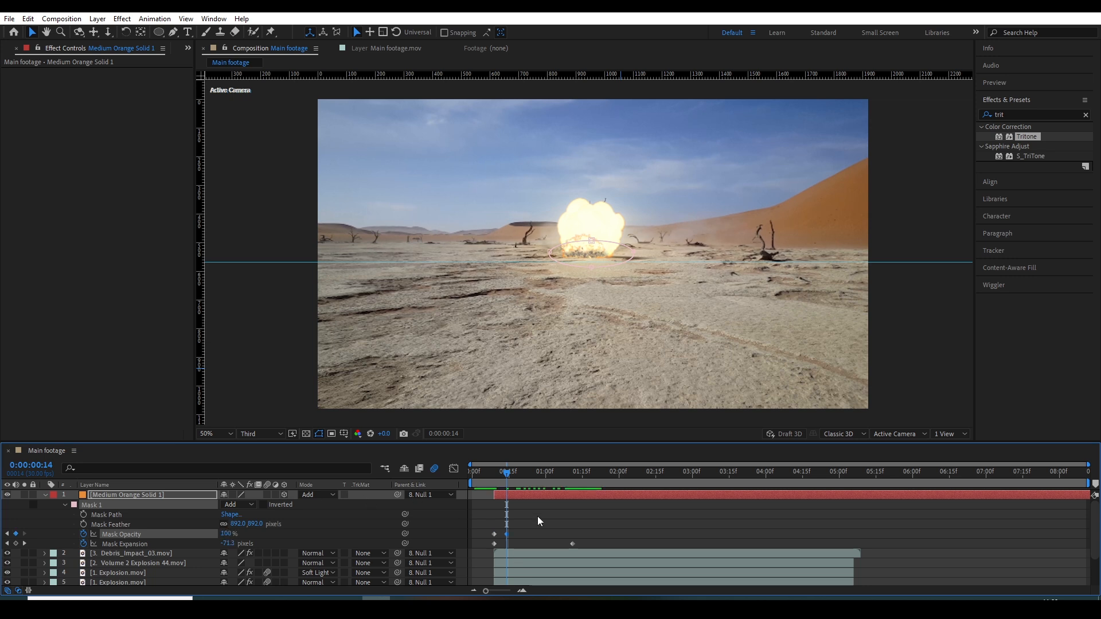
- Keyframe the Mask Opacity to hold at 100% until 0:00:01:02 and fade to 0% at 0:00:01:18, and preview the fade
left_click_drag(509, 475, 553, 479)
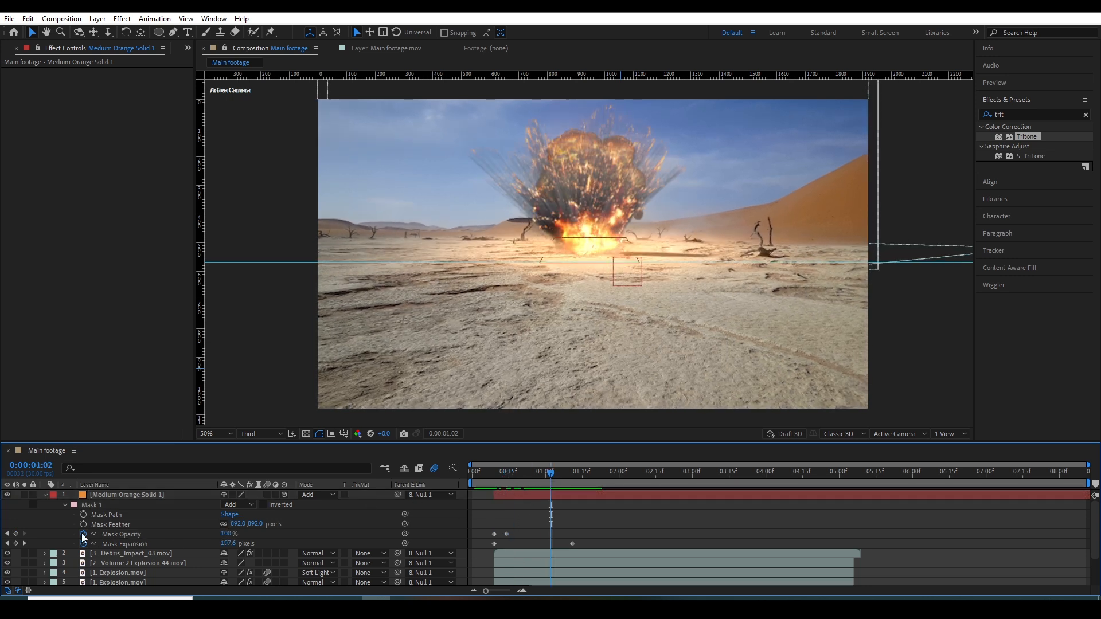
left_click(16, 534)
left_click_drag(562, 476, 590, 481)
left_click(227, 536)
type("0")
key("Return")
key("space")
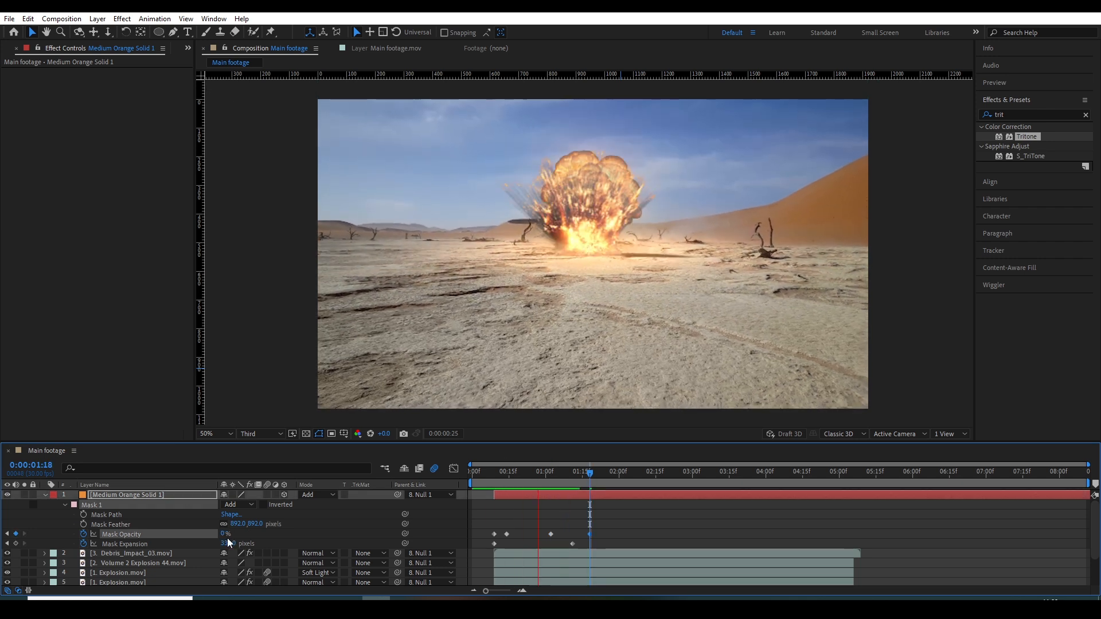
key("space")
- Spread the Mask Opacity and Mask Expansion keyframes over a longer time span and apply Easy Ease to all of them
left_click_drag(542, 477, 552, 477)
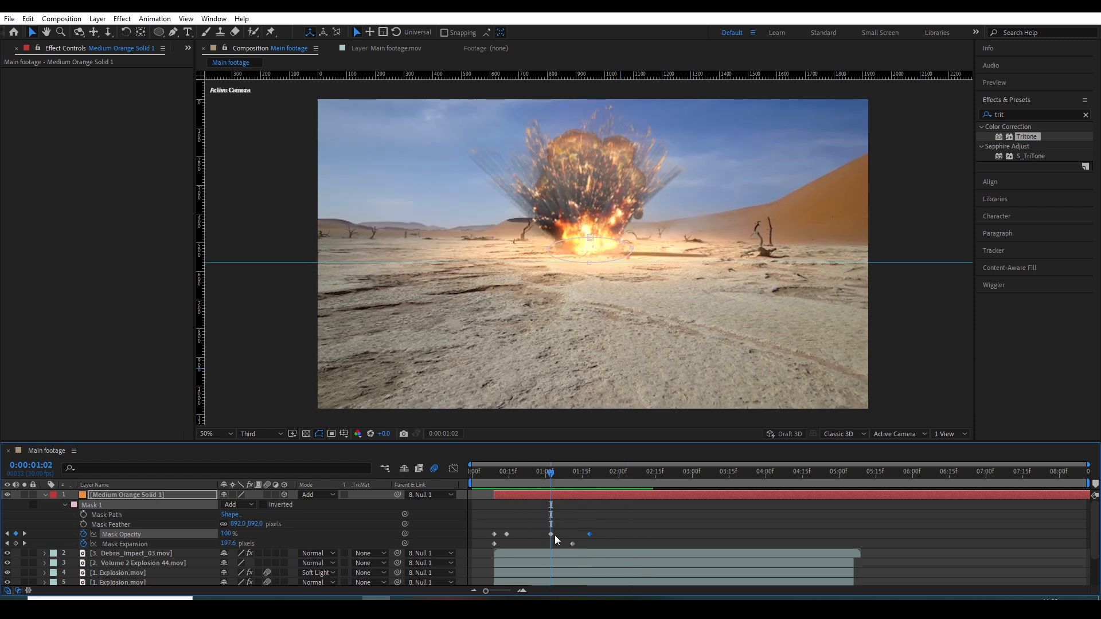
left_click_drag(549, 536, 425, 559)
left_click_drag(632, 527, 477, 577)
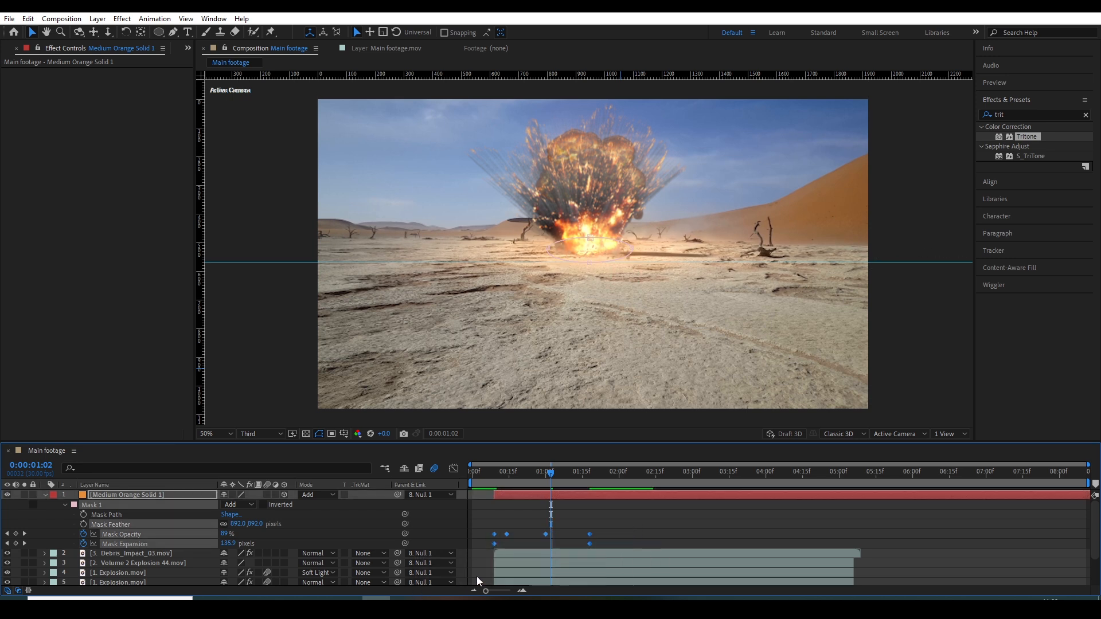
key("F9")
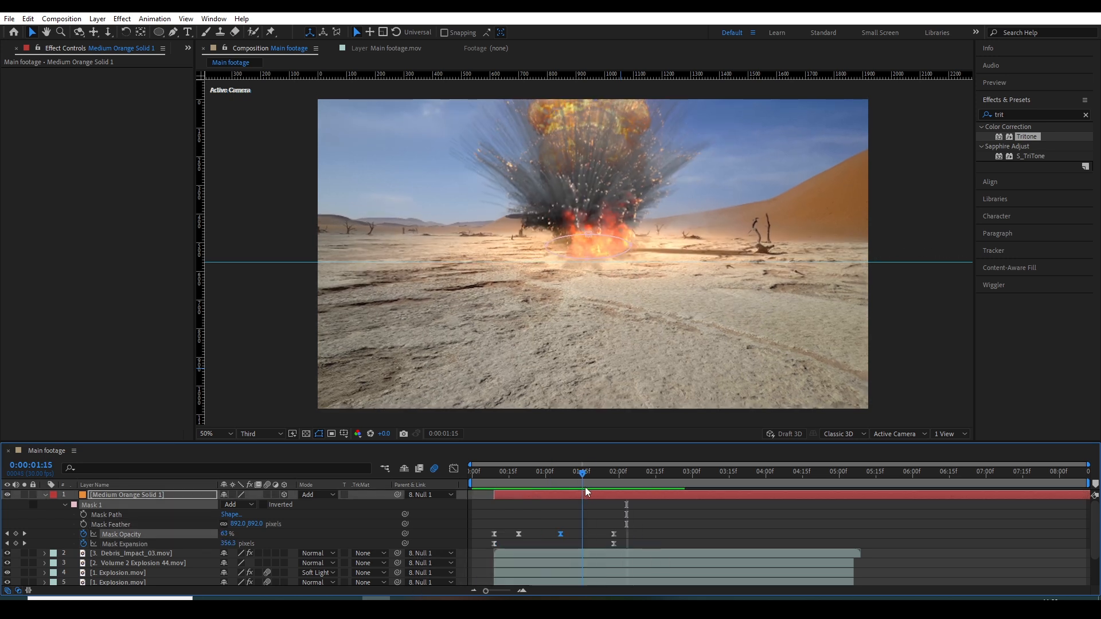
left_click_drag(585, 487, 591, 487)
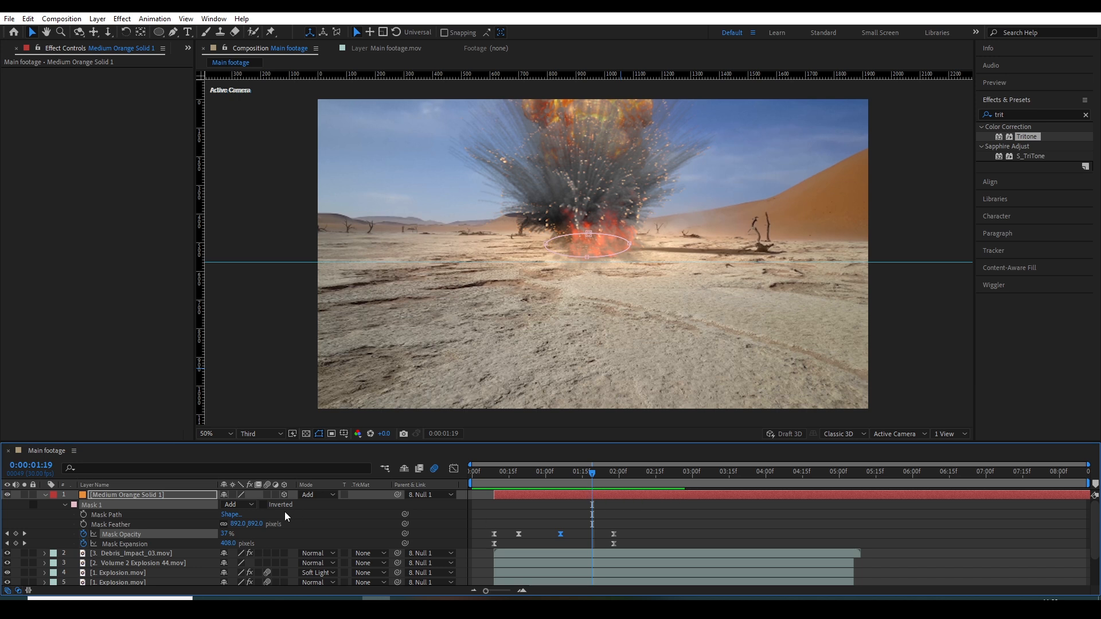
- Duplicate Medium Orange Solid 1 and turn the upper copy into a 2D layer
left_click(187, 495)
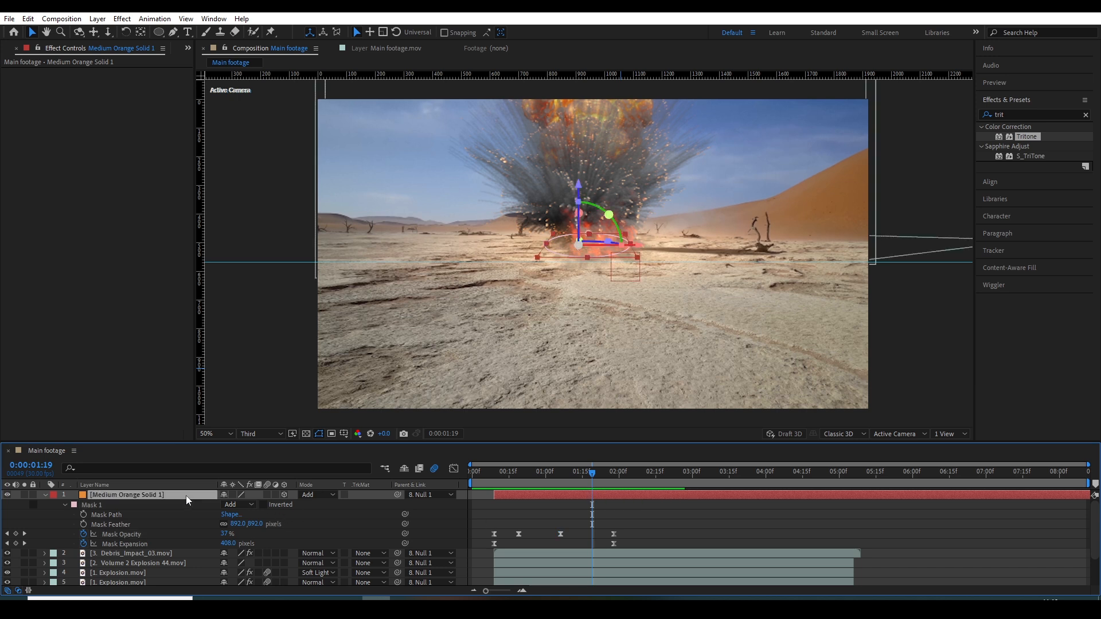
key("ctrl+d")
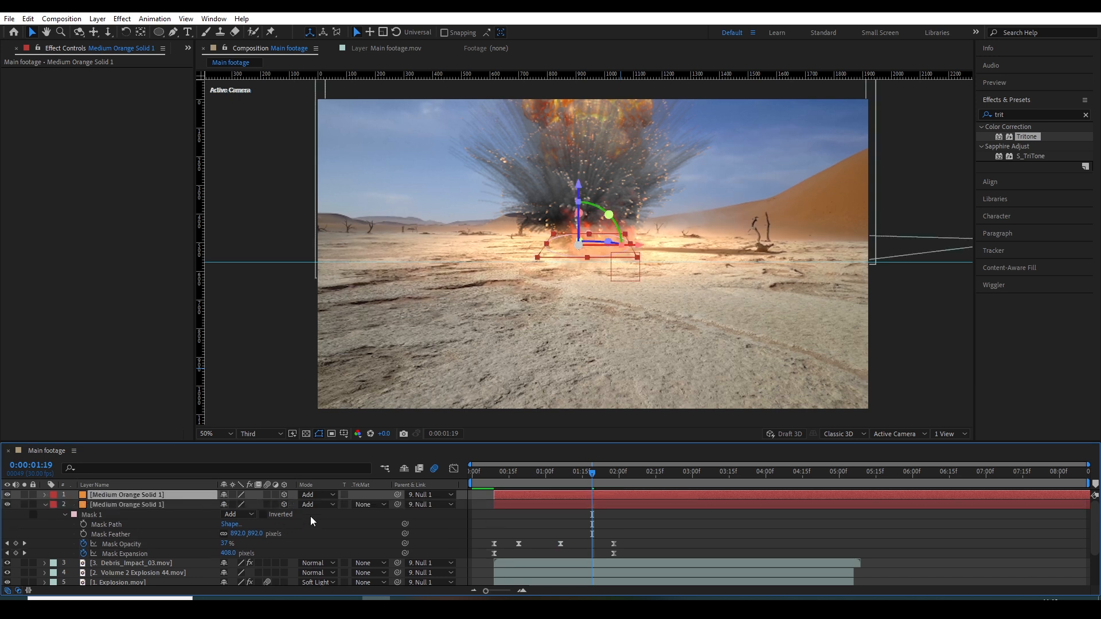
left_click(284, 495)
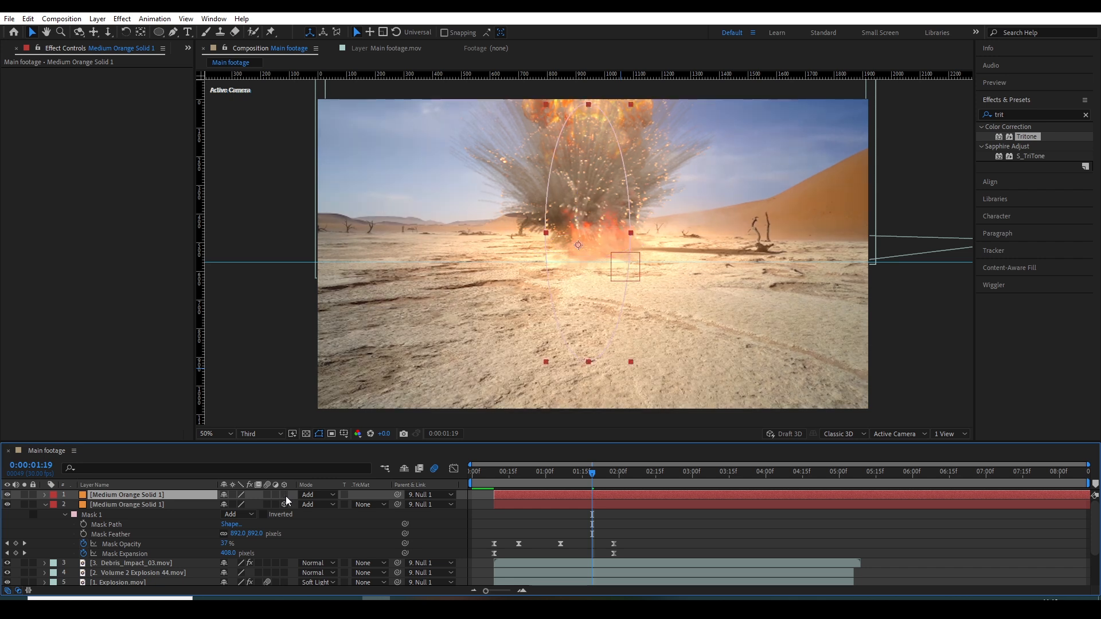
- Delete Mask 1 from the duplicated 2D solid and collapse the original solid's properties
key("m")
key("m")
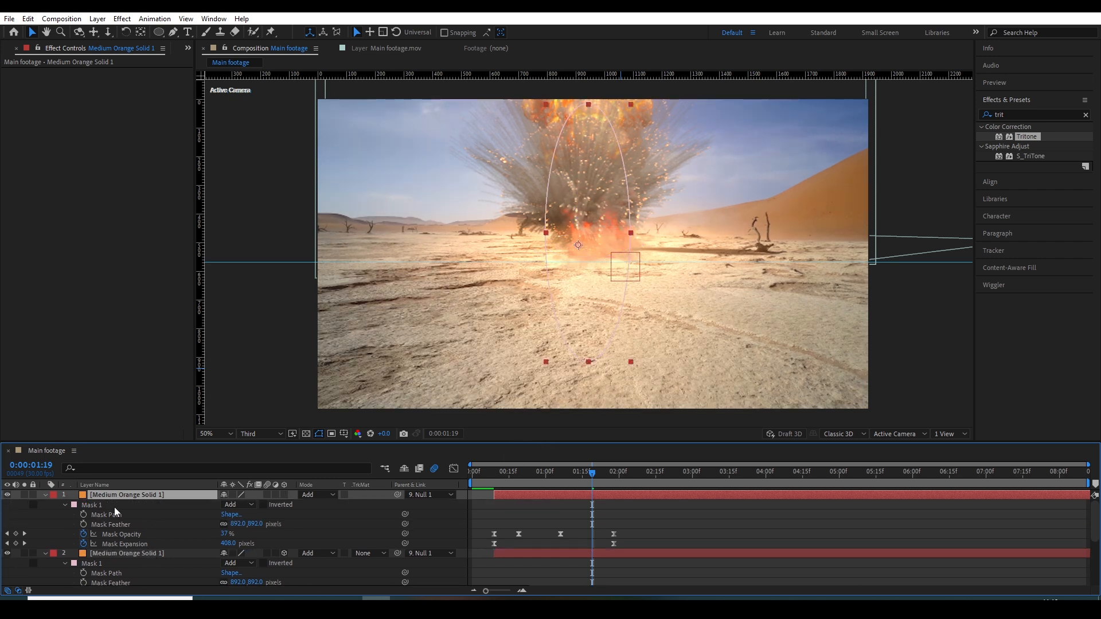
left_click(98, 506)
key("Delete")
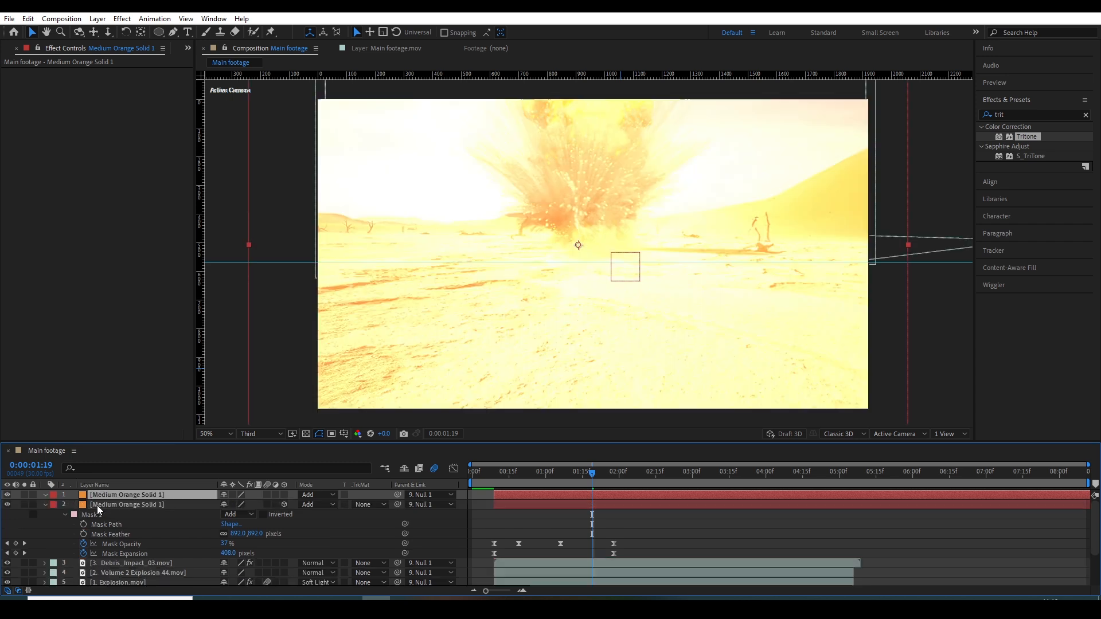
left_click(46, 505)
- Lower the duplicated solid's layer Opacity to 30%, judging it at 0:00:00:14
left_click_drag(504, 479, 493, 483)
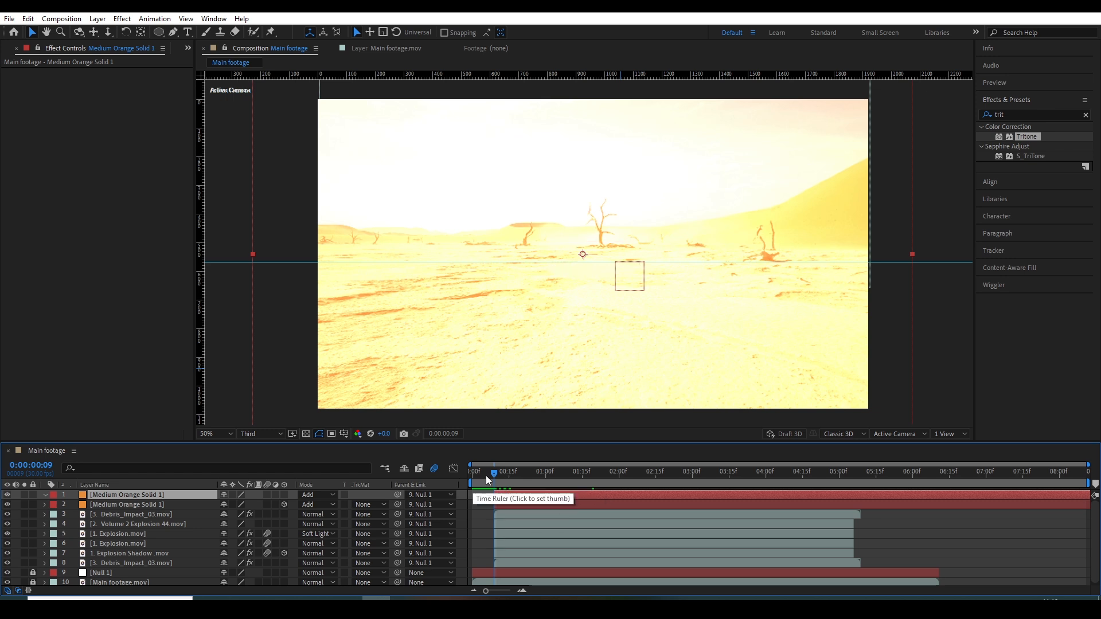
left_click_drag(496, 469, 504, 470)
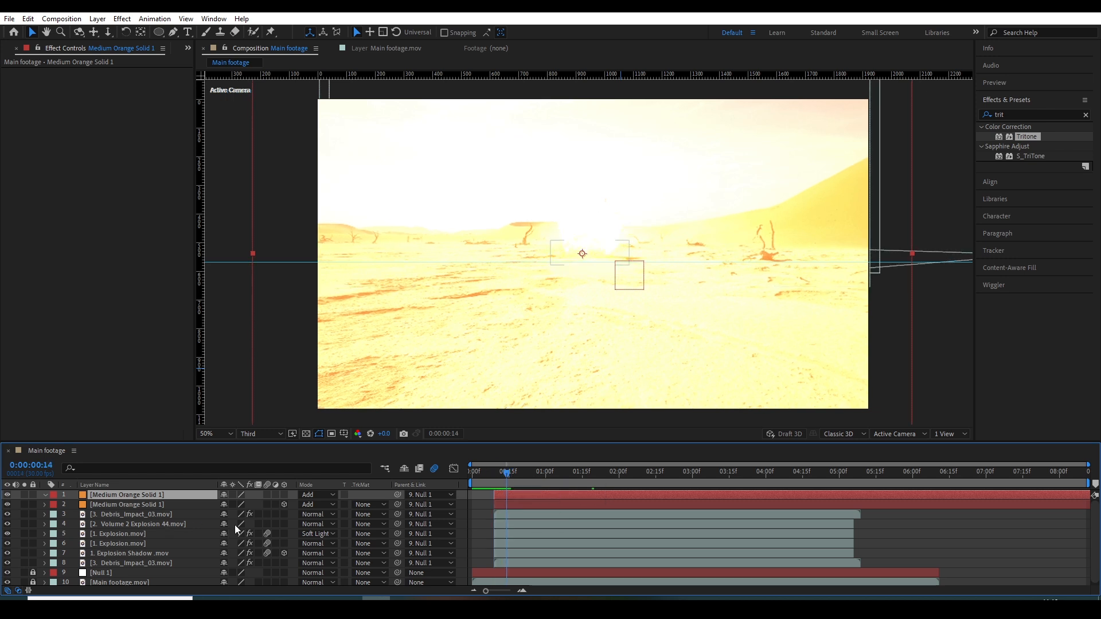
key("t")
left_click_drag(227, 511, 211, 532)
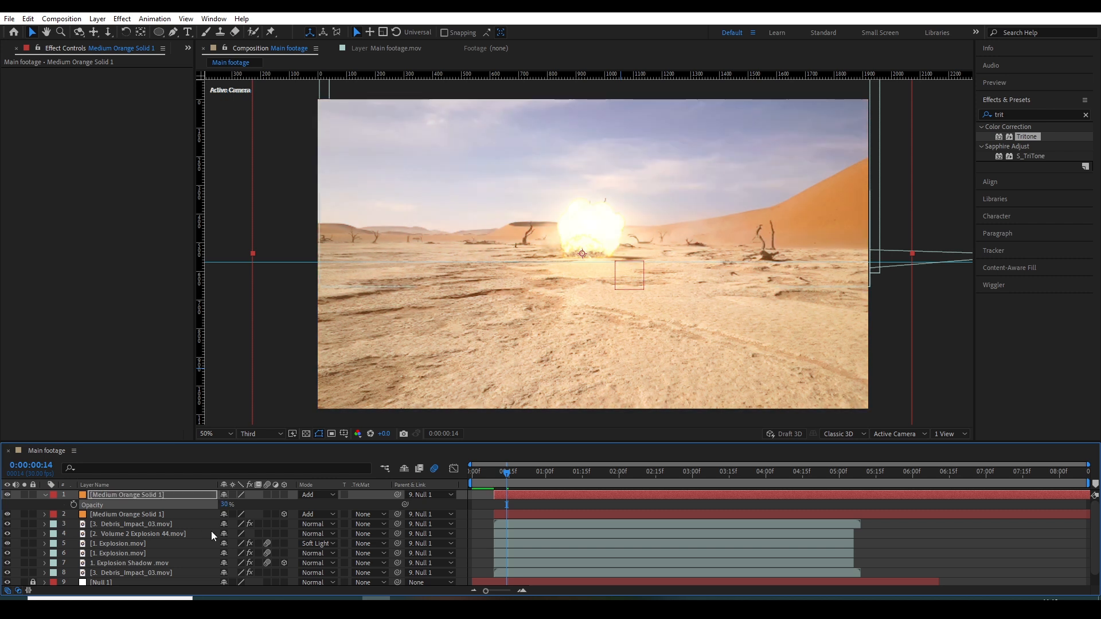
- Draw a small circular mask over the centre of the fireball on the duplicated solid with the Ellipse tool
left_click(159, 32)
key("/")
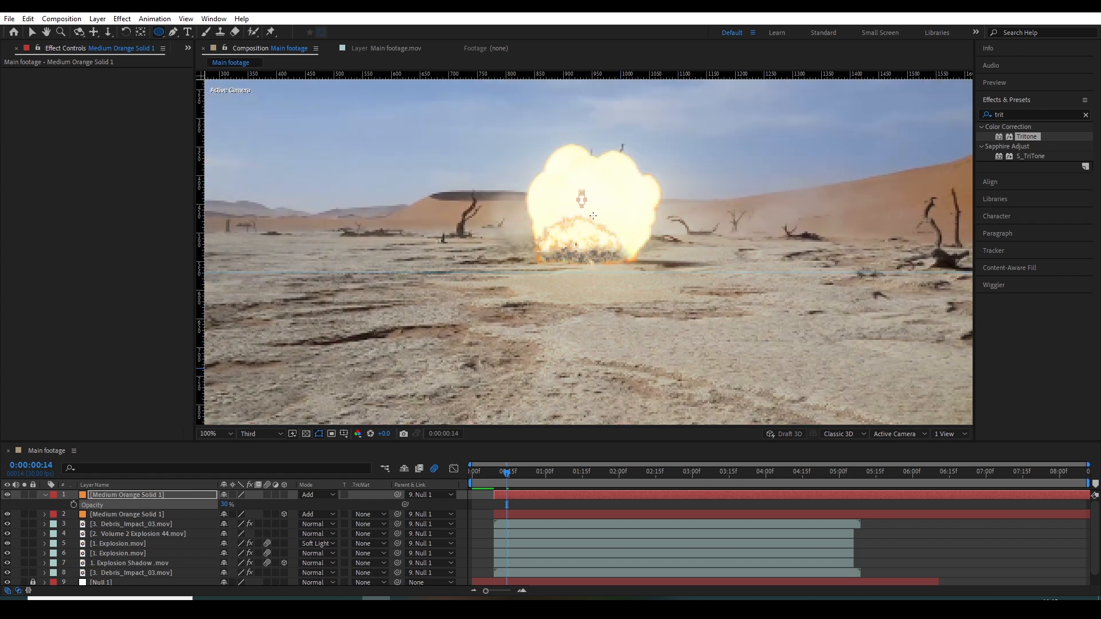
left_click_drag(593, 215, 622, 251)
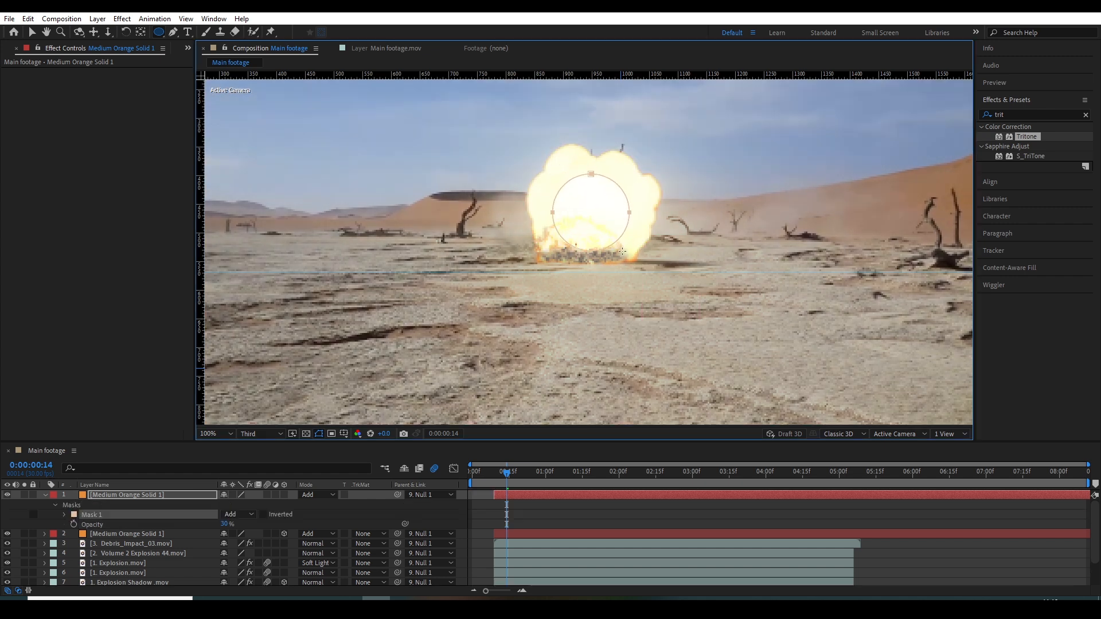
key("ctrl+space")
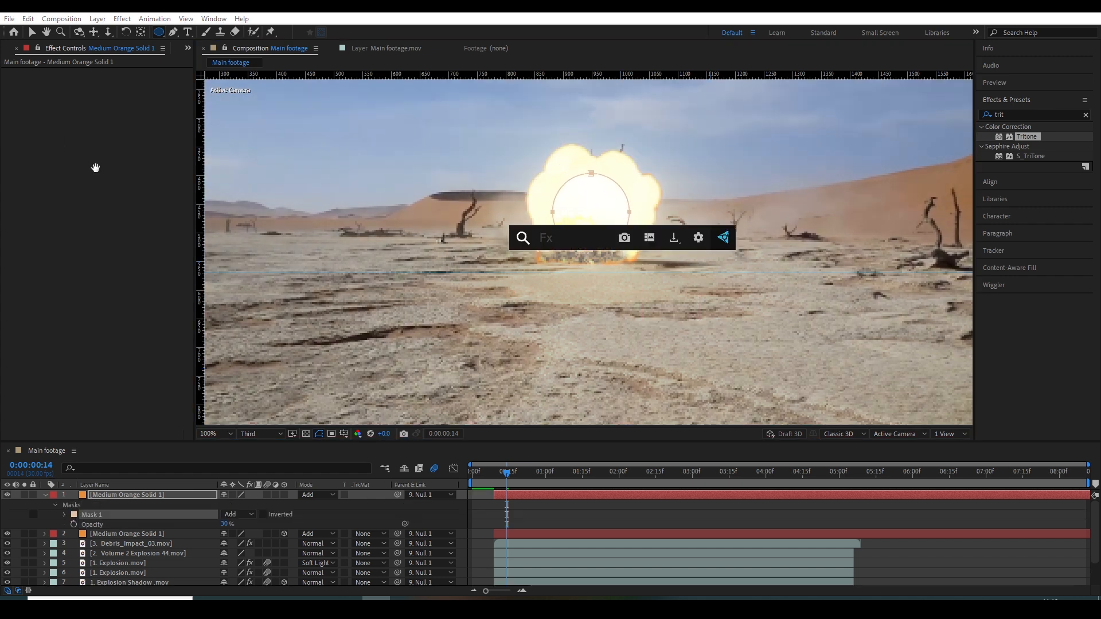
left_click(32, 32)
- Reveal the circular mask's properties and enable Mask Path keyframing at 0:00:00:14
left_click(60, 520)
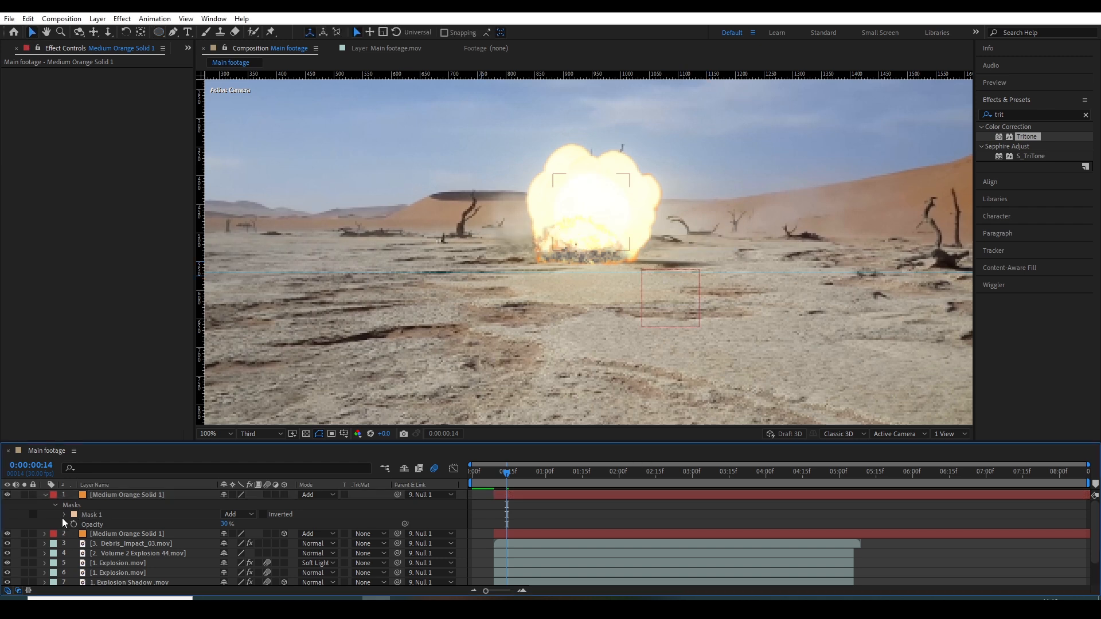
left_click(63, 515)
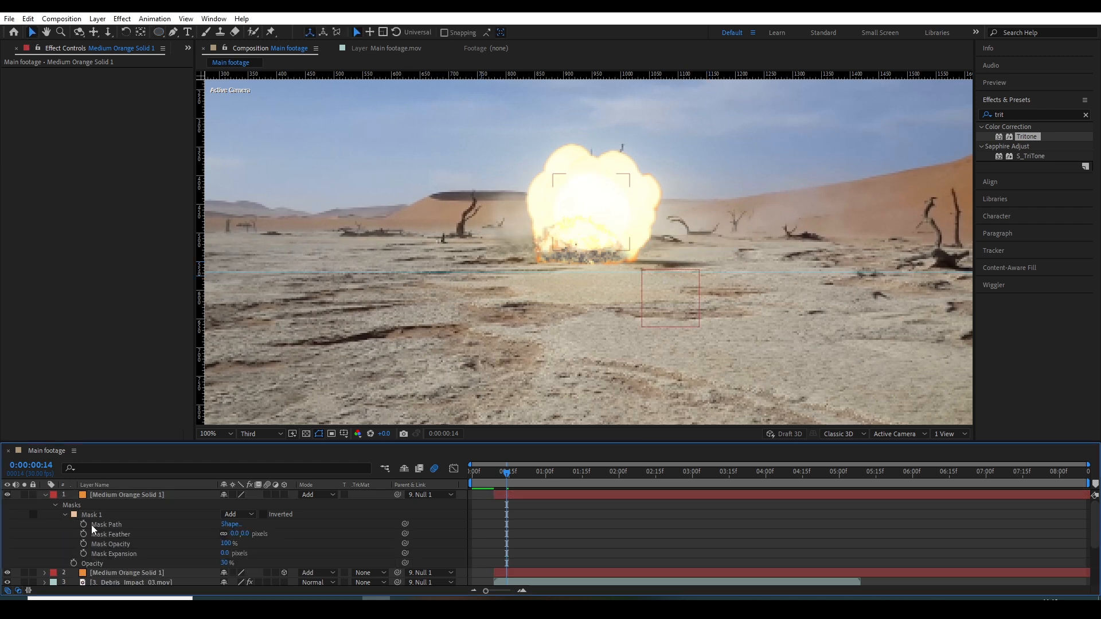
left_click(82, 525)
- Try to enlarge the circular mask at 0:00:00:25 by moving its points up and outward over the fireball and changing its Mask Expansion
left_click_drag(516, 477, 534, 476)
key("space")
left_click_drag(605, 315, 608, 366)
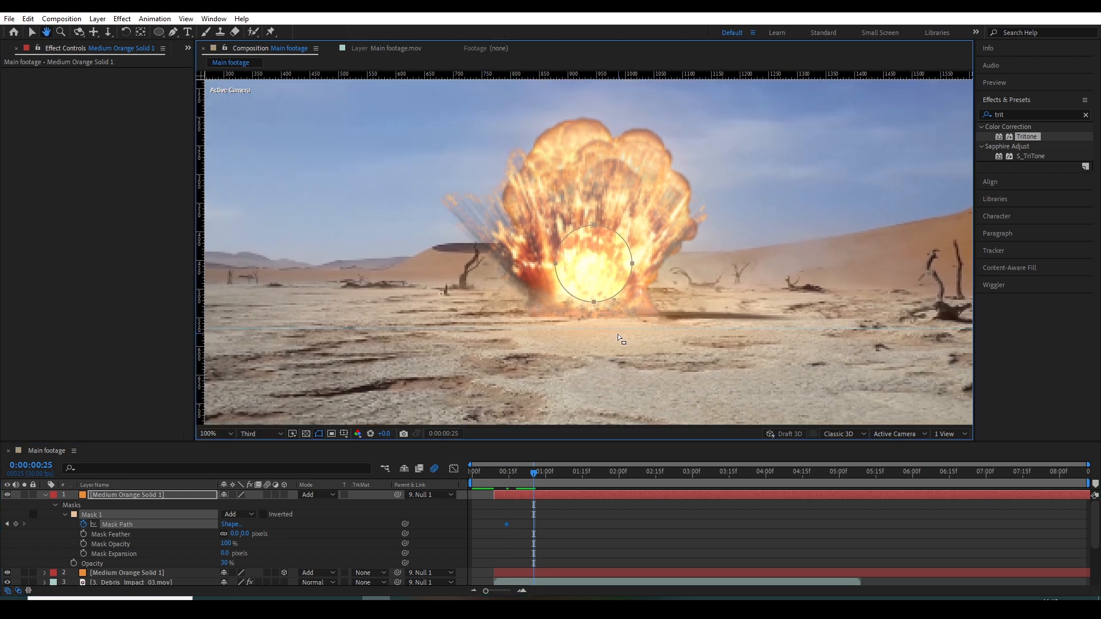
mouse_move(593, 220)
left_mouse_down()
mouse_move(603, 205)
mouse_move(587, 208)
left_mouse_up()
key("ctrl+z")
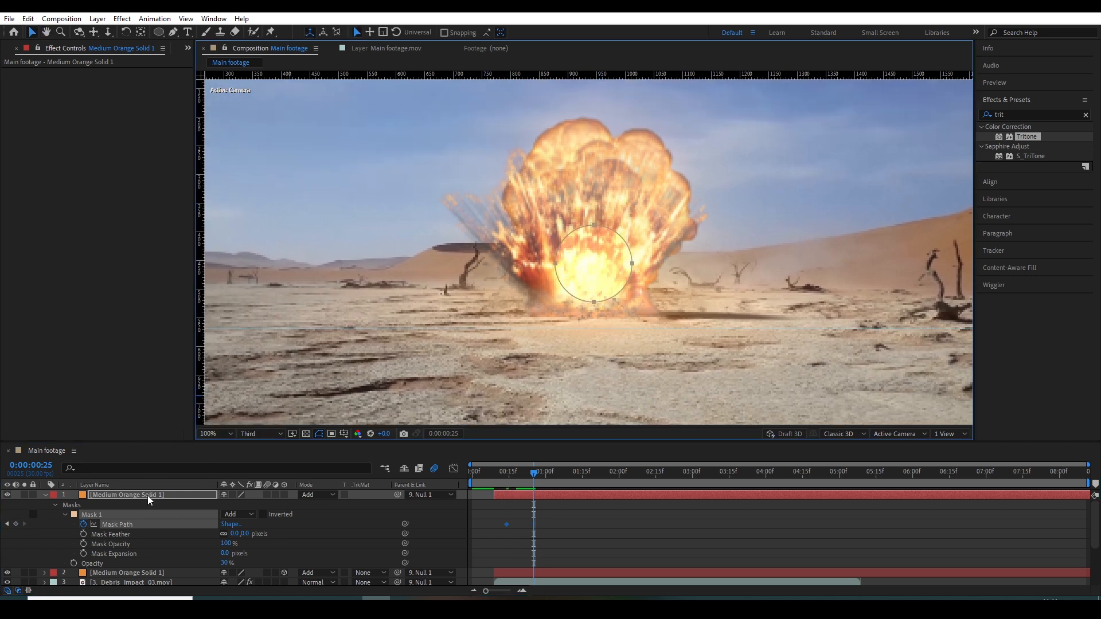
left_click(147, 496)
left_click_drag(594, 232, 598, 152)
left_click_drag(555, 262, 521, 229)
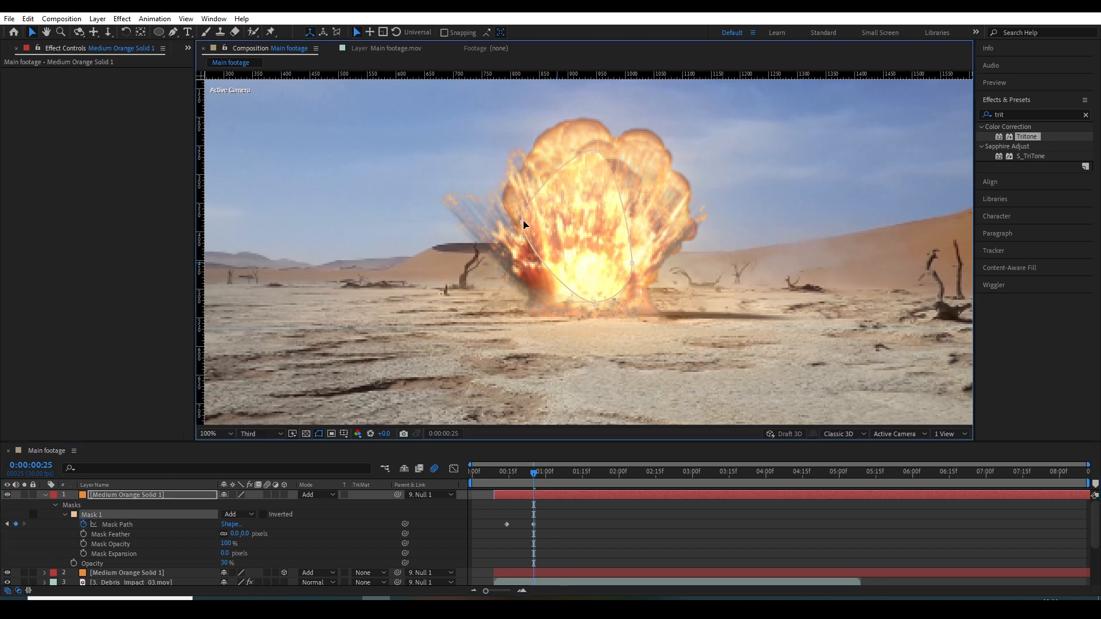
left_click_drag(632, 263, 657, 231)
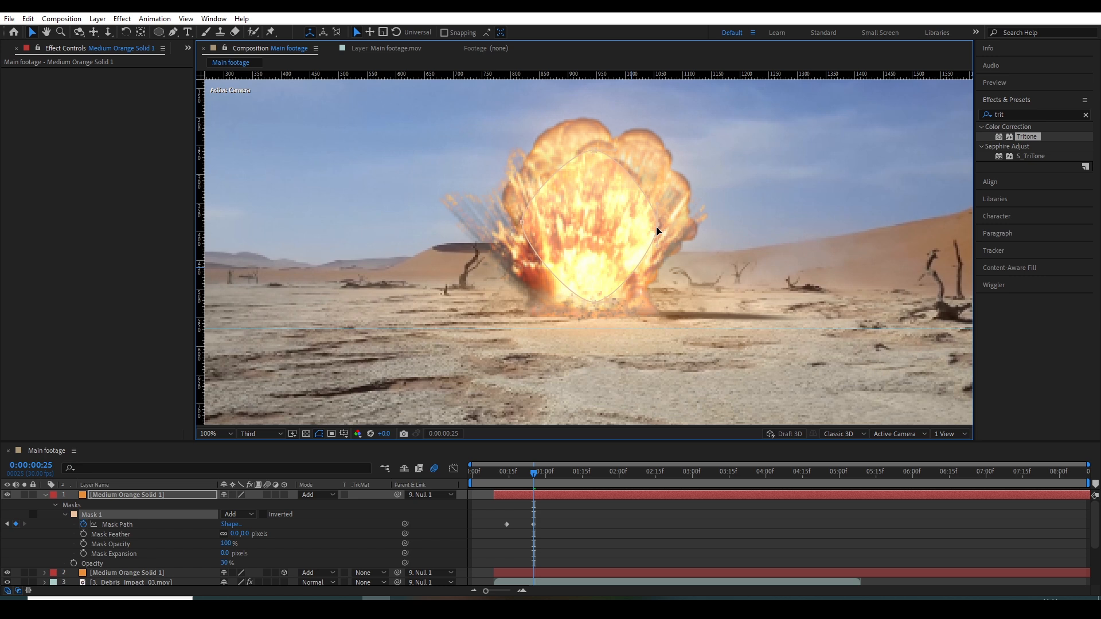
key("ctrl+z")
key("ctrl+z")
key("ctrl+z")
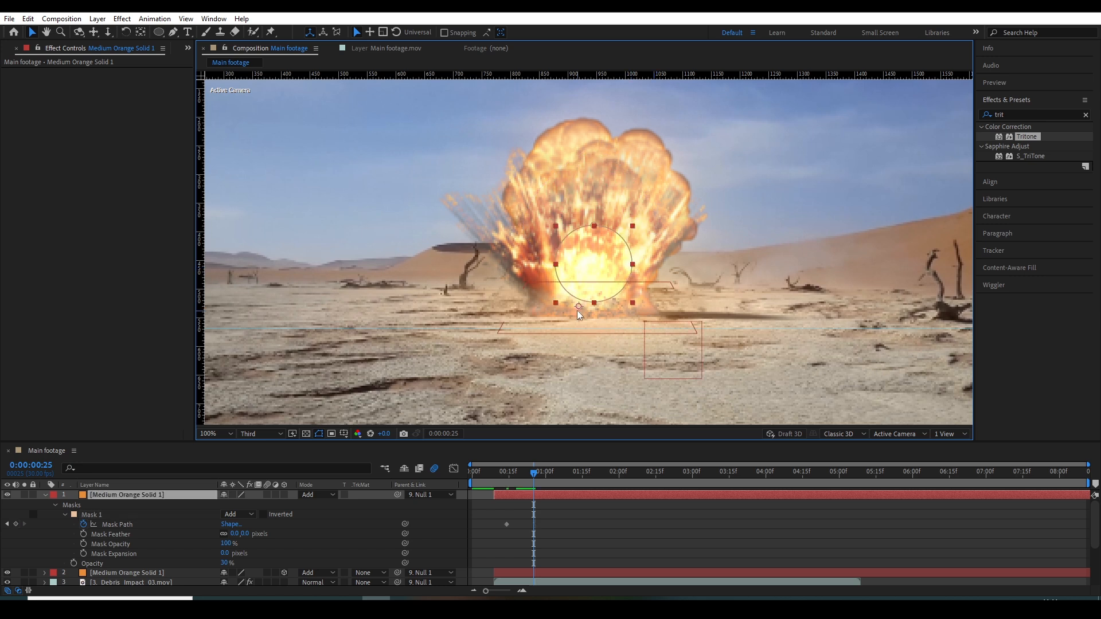
left_click_drag(224, 553, 256, 524)
key("ctrl+z")
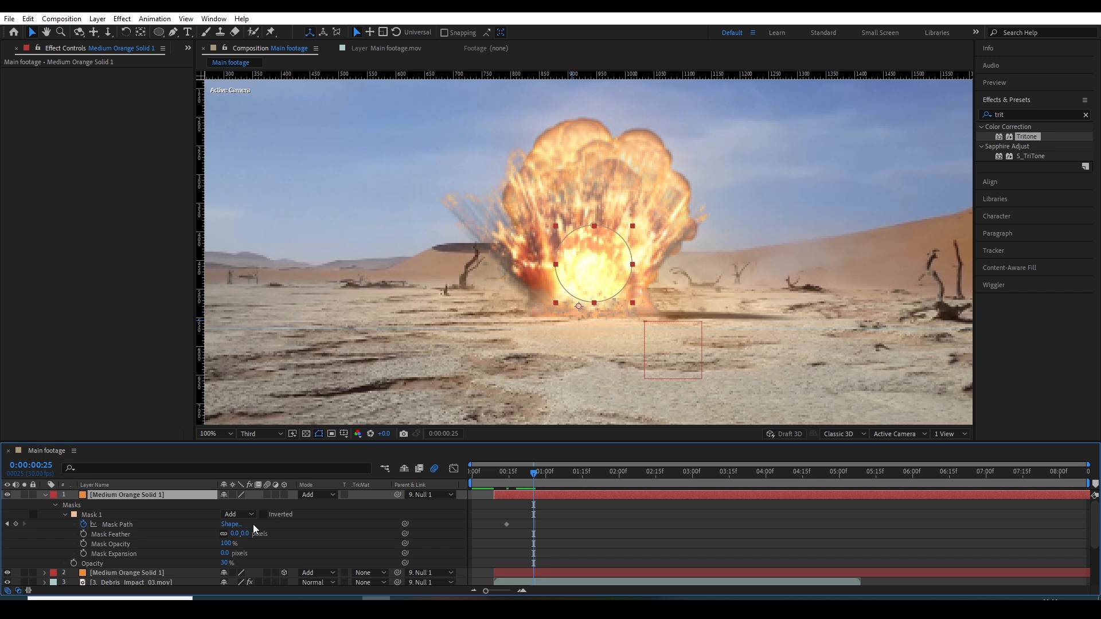
- Enable Mask Expansion keyframing on the circular mask and move its path and expansion keyframes to 0:00:00:10
left_click_drag(514, 474, 508, 489)
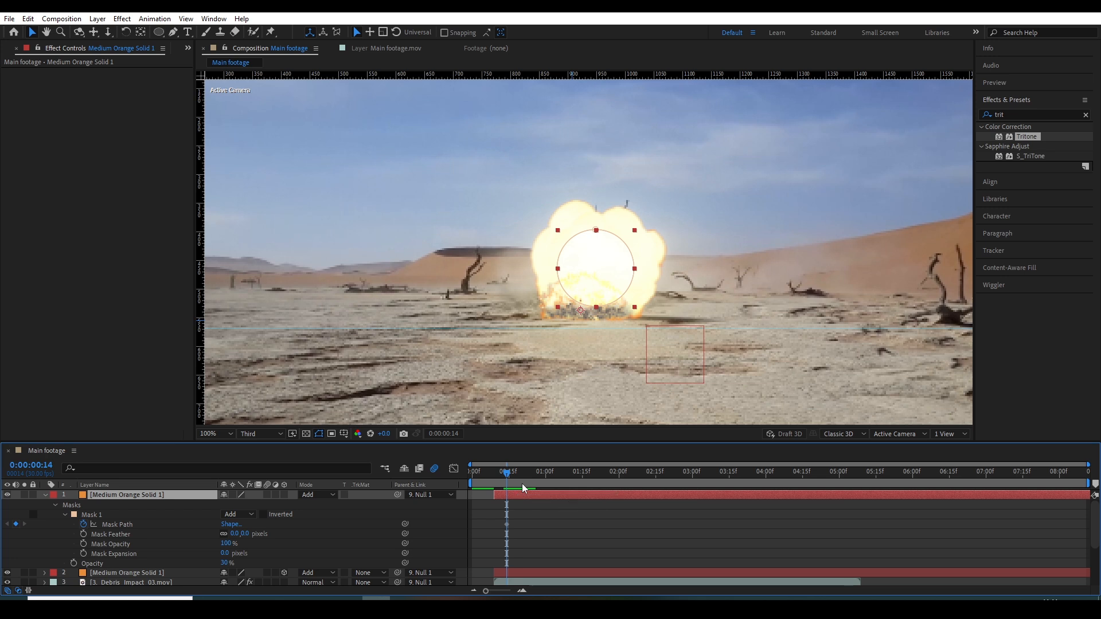
left_click(83, 554)
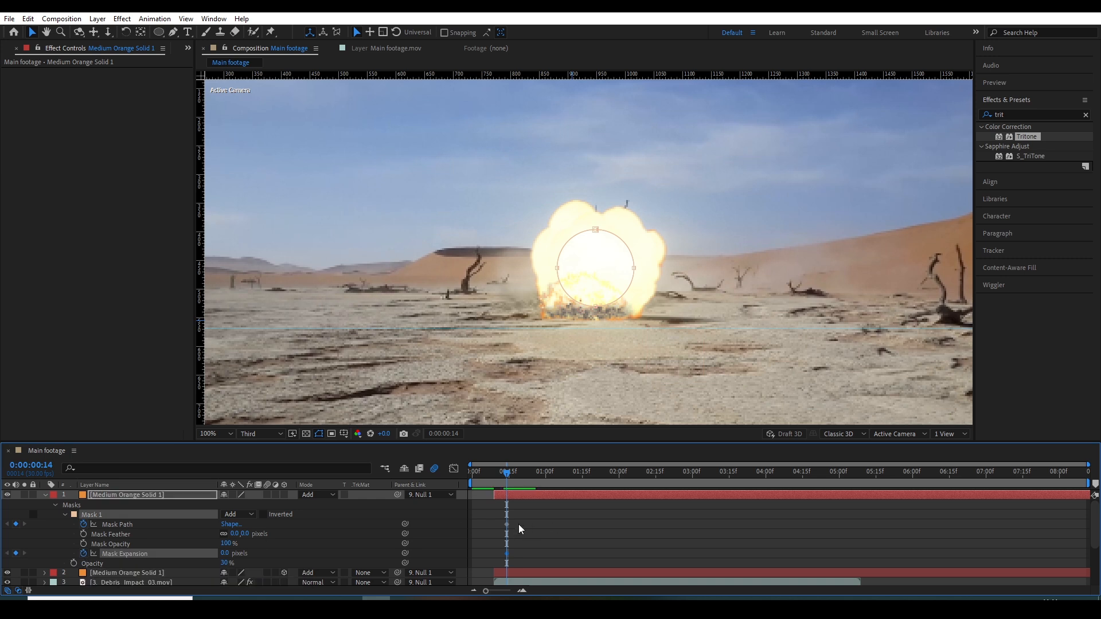
left_click_drag(524, 513, 507, 564)
mouse_move(504, 524)
left_mouse_down()
mouse_move(488, 584)
mouse_move(495, 527)
left_mouse_up()
left_click(497, 481)
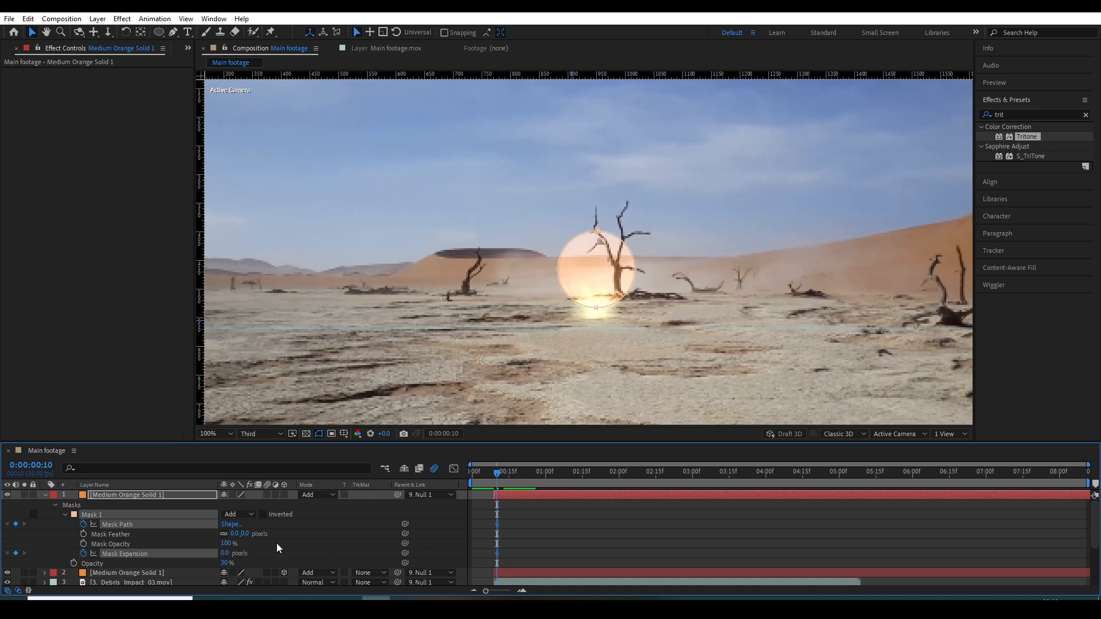
- Keyframe the circular mask's expansion from -70 pixels at 0:00:00:10 to 48 pixels at 0:00:00:18
left_click_drag(227, 553, 190, 560)
mouse_move(508, 482)
left_mouse_down()
mouse_move(526, 487)
mouse_move(516, 490)
left_mouse_up()
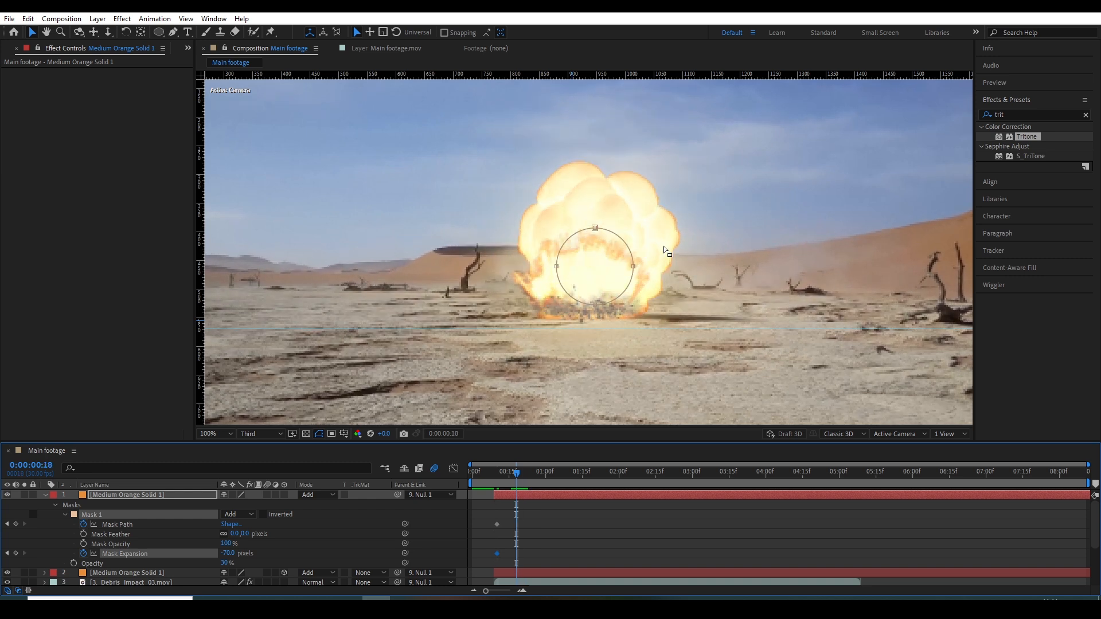
left_click_drag(228, 560, 273, 534)
- Move the circular mask up onto the middle of the fireball at 0:00:00:18 and advance to 0:00:00:29
double_click(607, 230)
left_click_drag(609, 262, 614, 241)
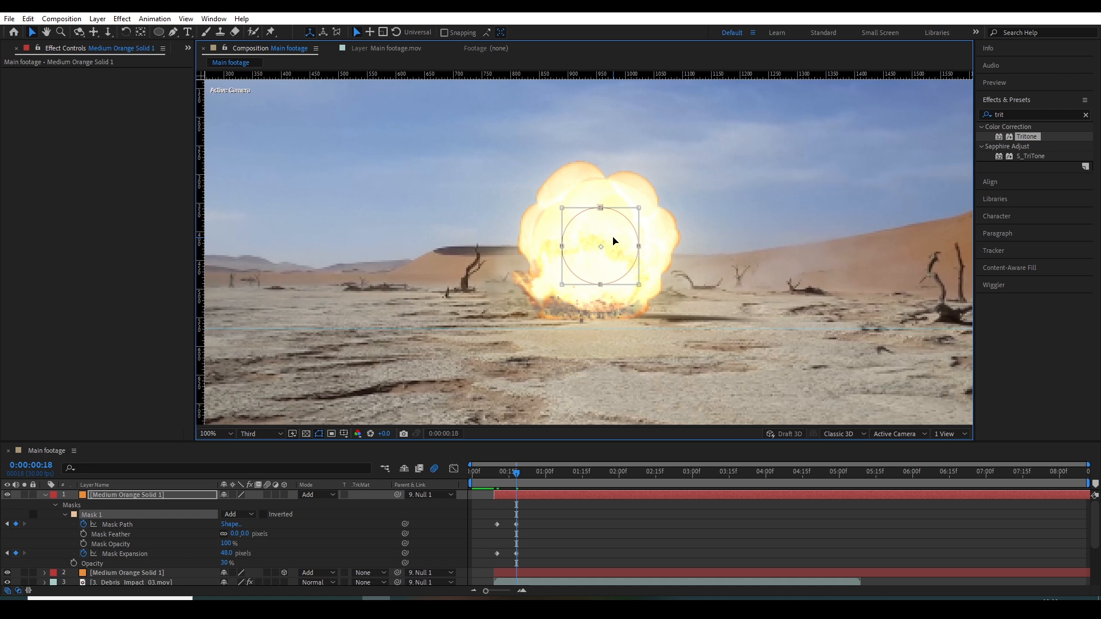
left_click_drag(521, 473, 543, 474)
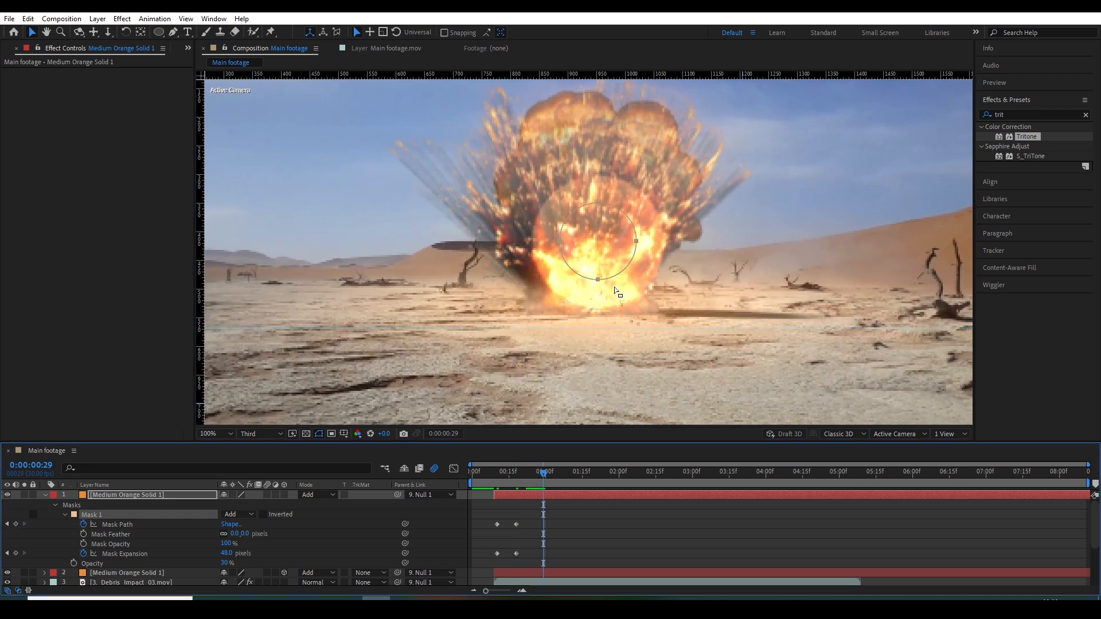
- At 0:00:00:29, move the circular mask up over the rising fireball and set its Mask Expansion to 95 pixels
double_click(598, 280)
left_click_drag(605, 253, 602, 210)
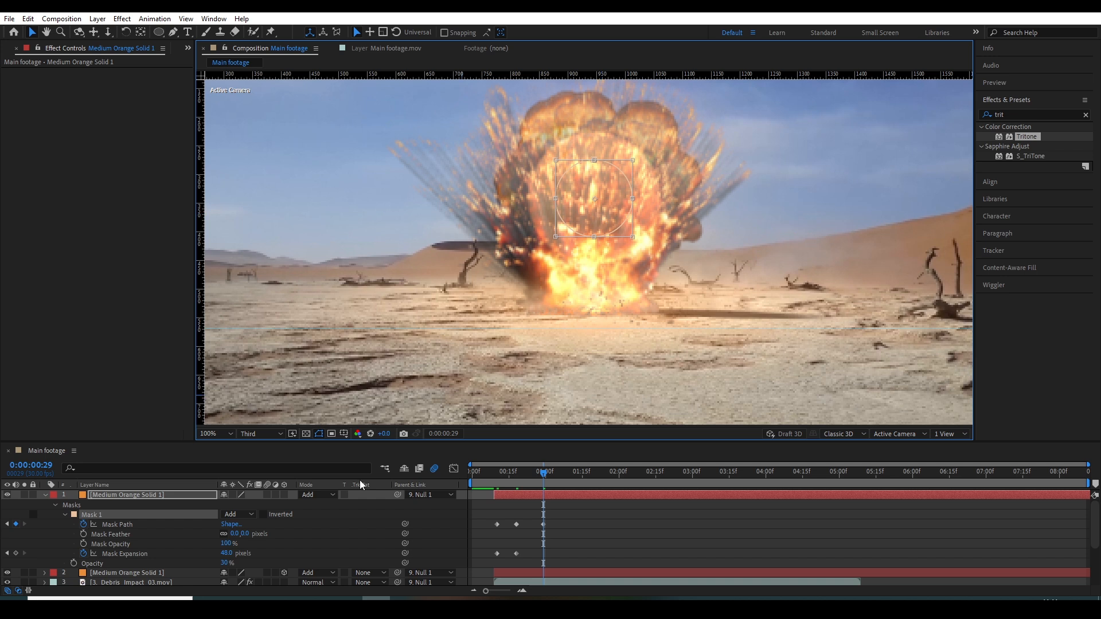
left_click_drag(225, 563, 246, 542)
key("ctrl+z")
key("space")
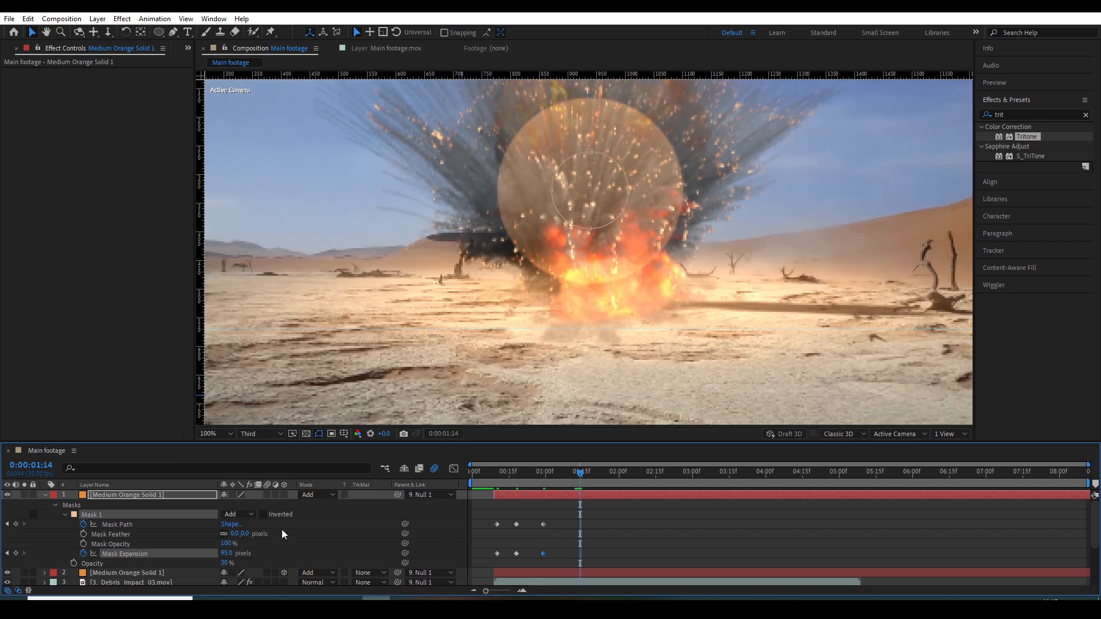
- Reposition the circular mask slightly over the blast at 0:00:01:14 and set its Mask Feather to 157 pixels
left_click(586, 229)
double_click(586, 229)
left_click_drag(600, 205, 608, 212)
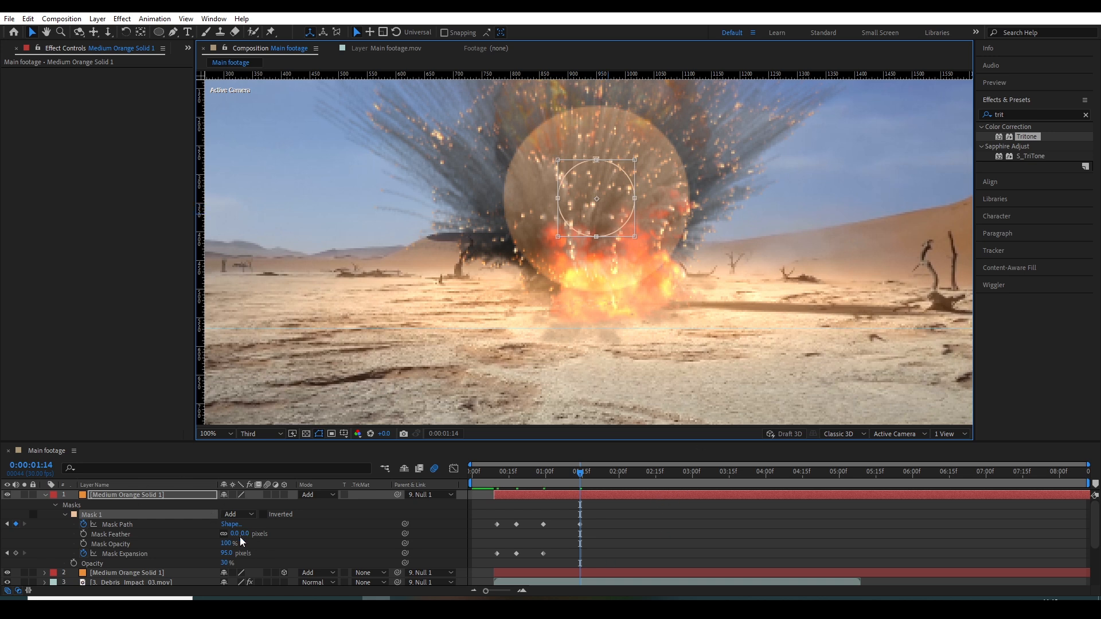
left_click_drag(240, 537, 311, 524)
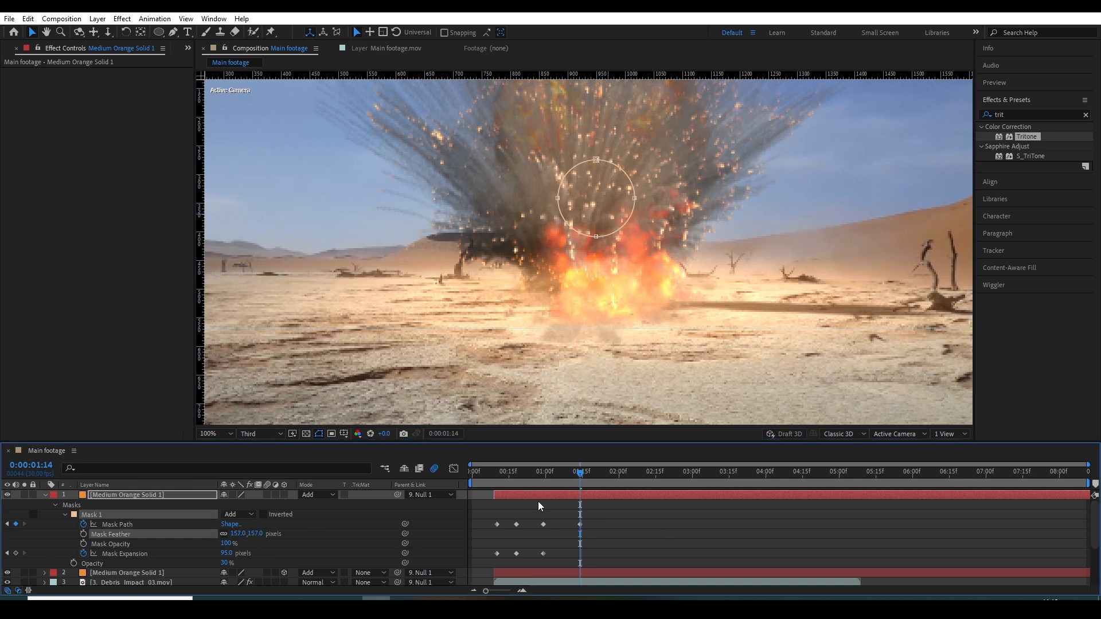
- Preview the explosion and examine how the feathered glow blends with the fireball at 0:00:00:15 and 0:00:01:00
key("space")
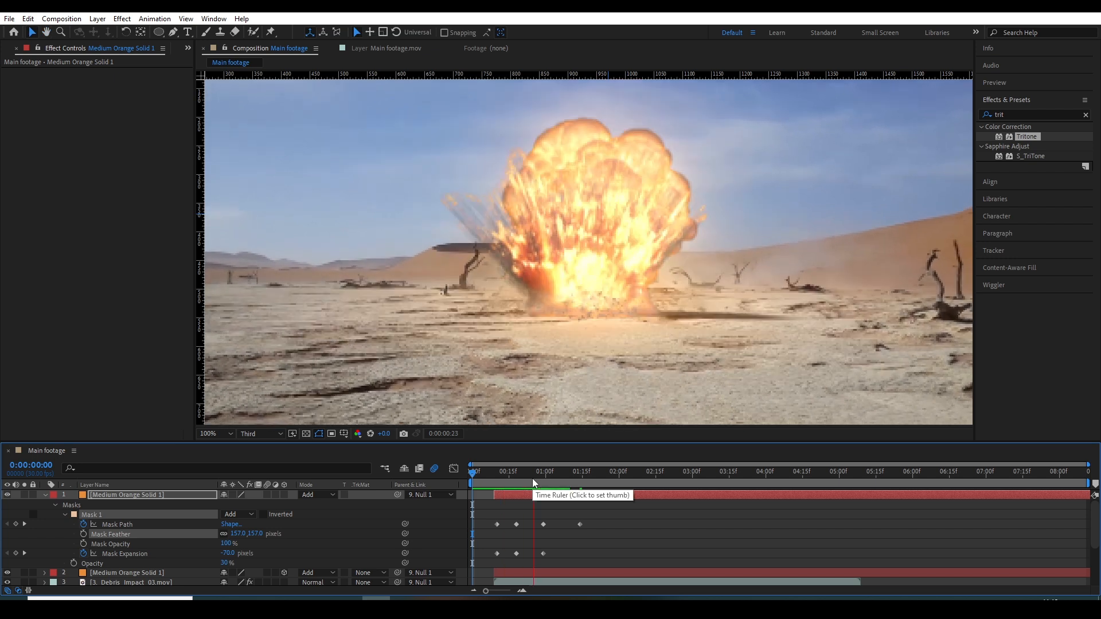
key("space")
left_click(508, 475)
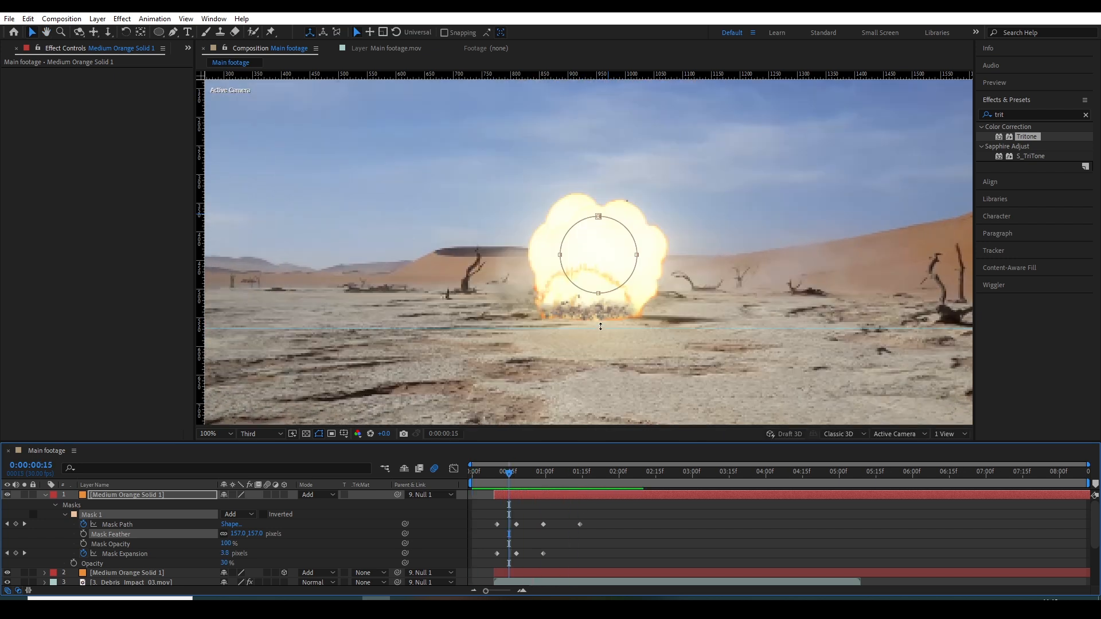
key("comma")
key("comma")
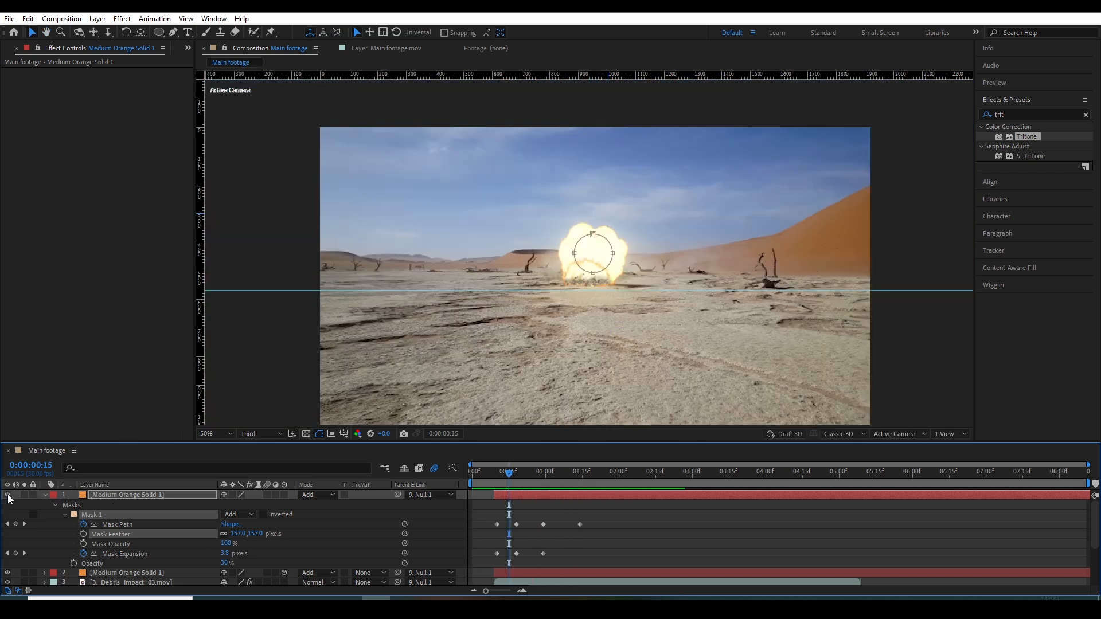
key("period")
key("period")
left_click(546, 473)
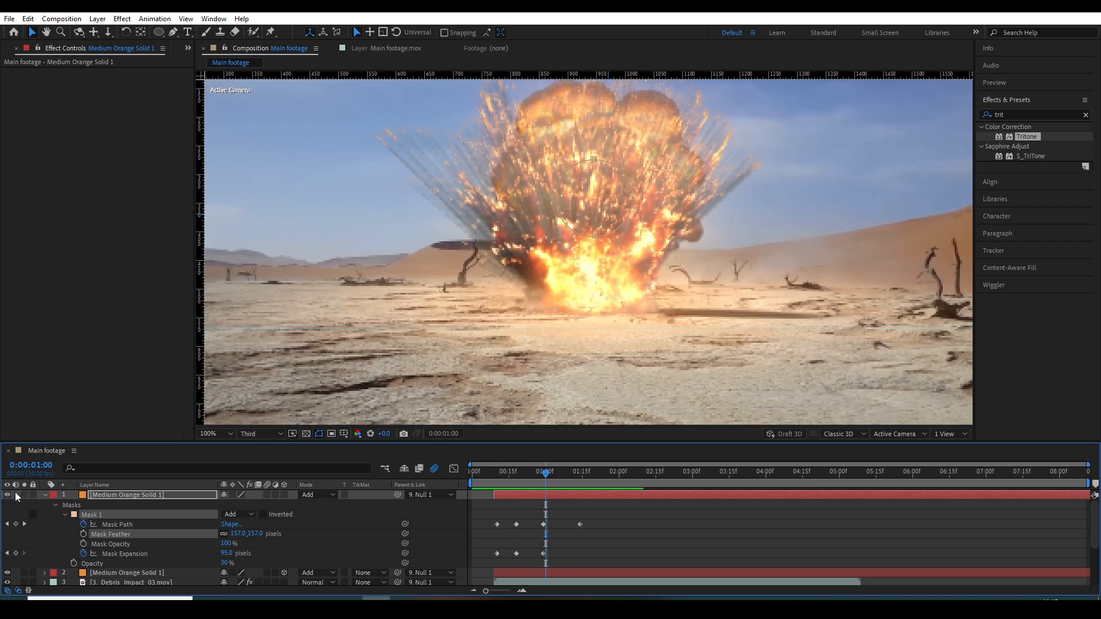
- Set the uppermost orange solid's Mask Feather to 116 pixels and its Opacity to 100%, and preview from the start
left_click(148, 496)
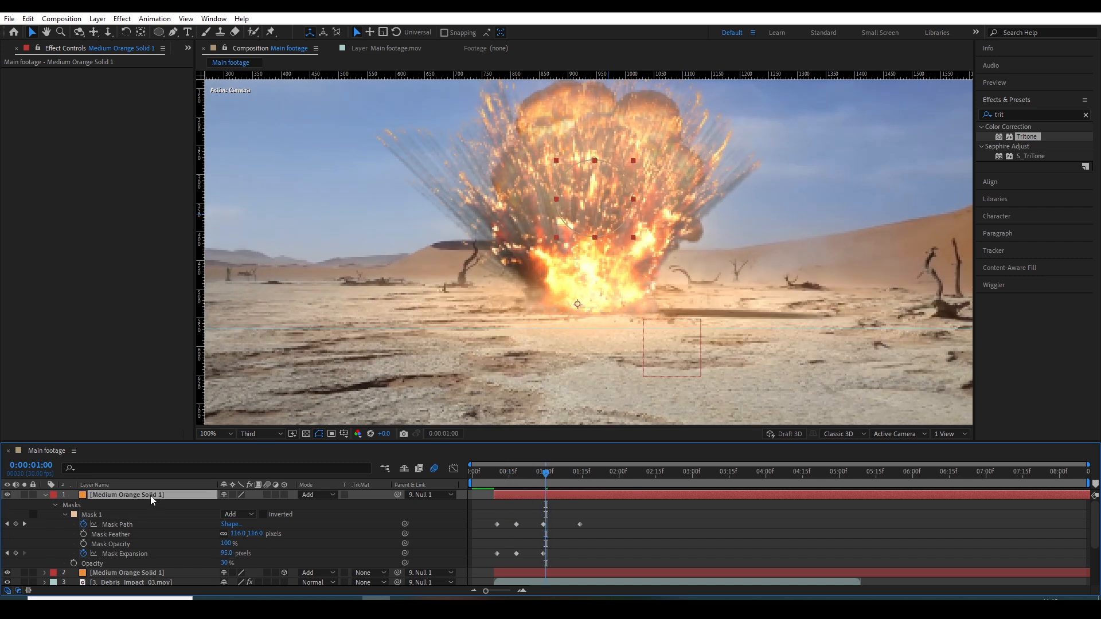
key("u")
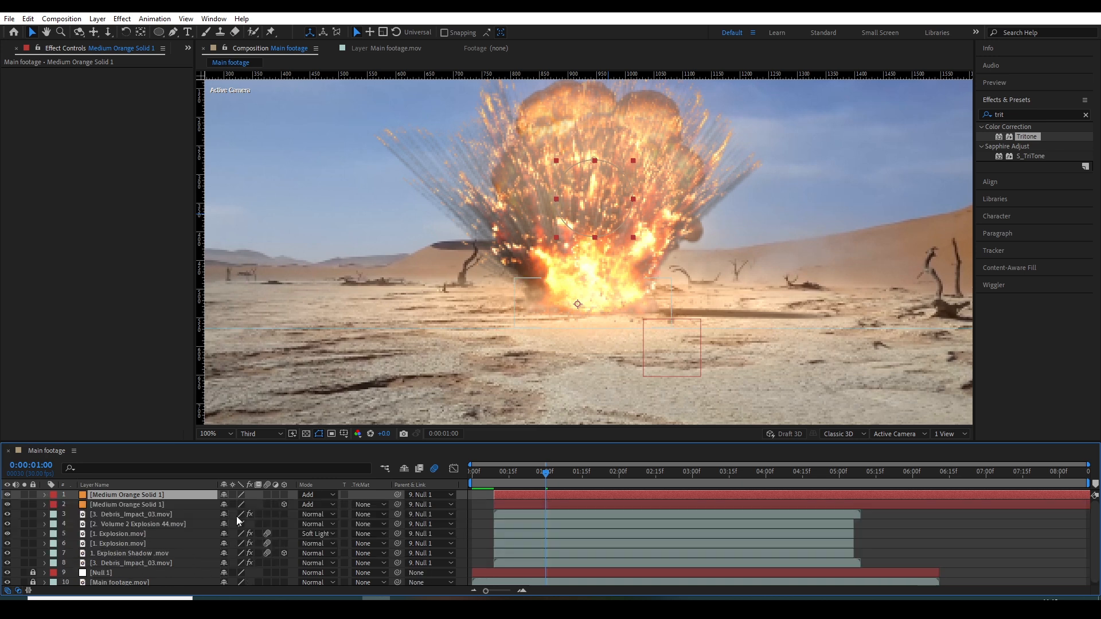
key("t")
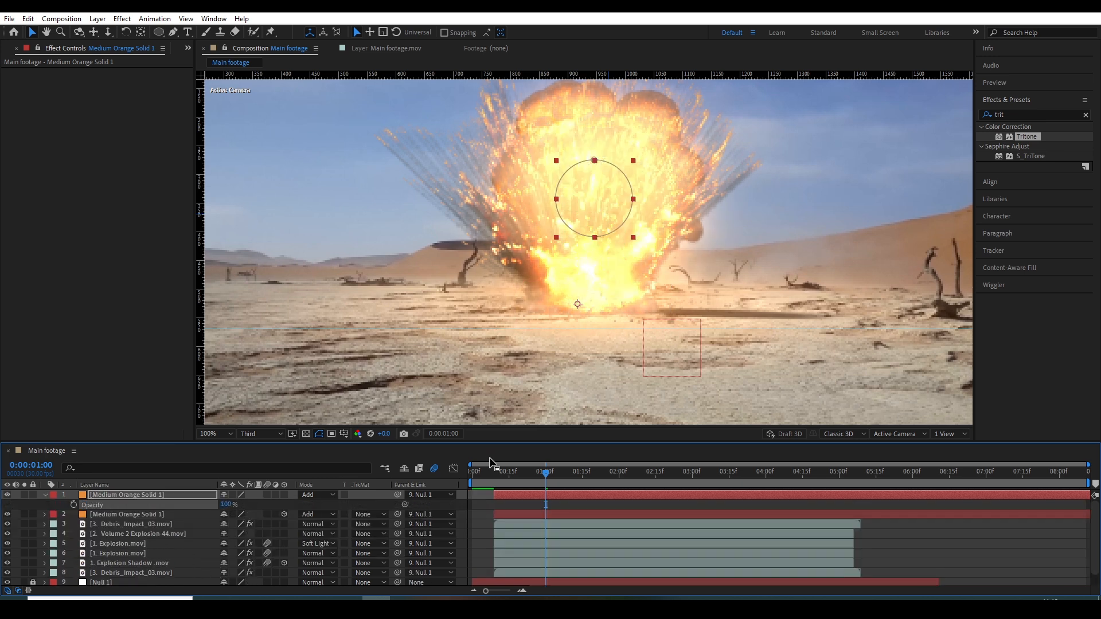
key("Home")
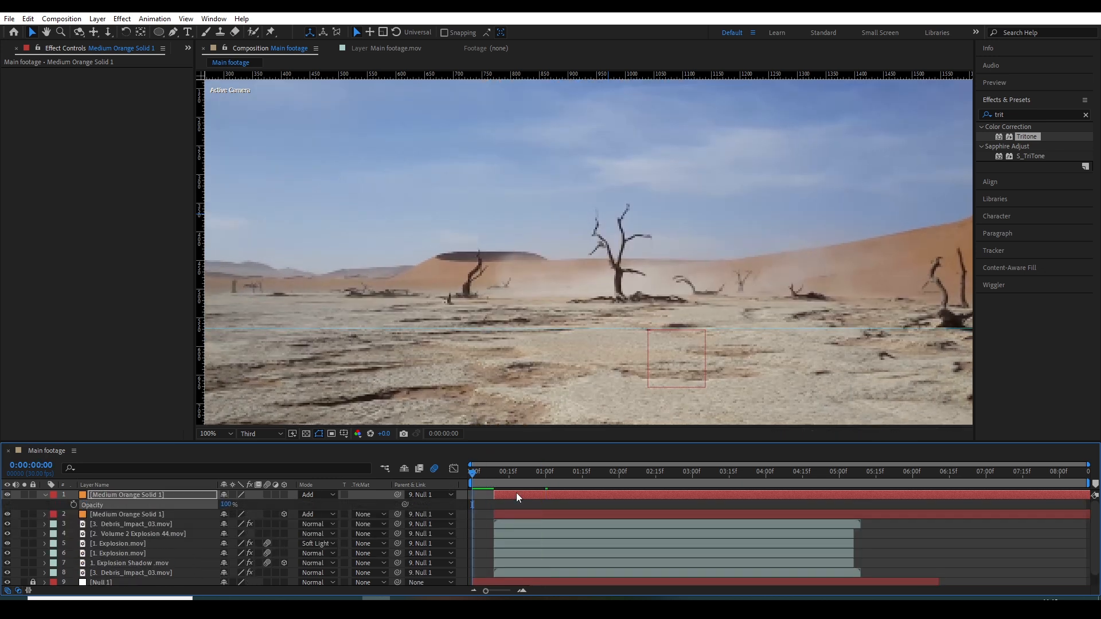
key("space")
key("space")
- Increase the uppermost orange solid's Mask Feather to 178 pixels and check the glow at 0:00:01:06
scroll(658, 304, "down", 1)
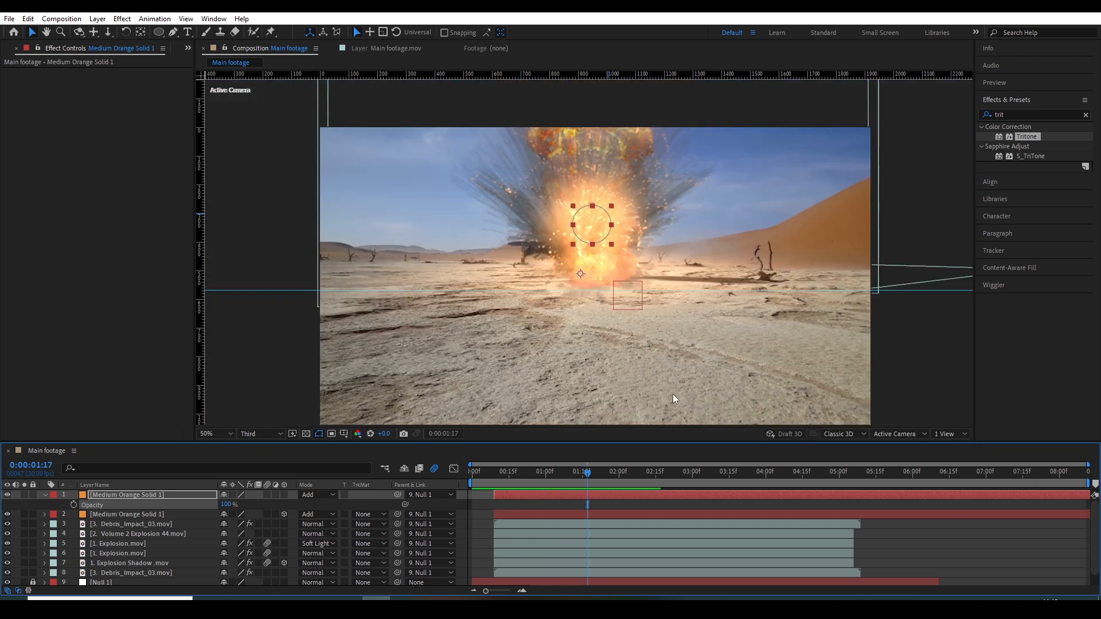
left_click(524, 473)
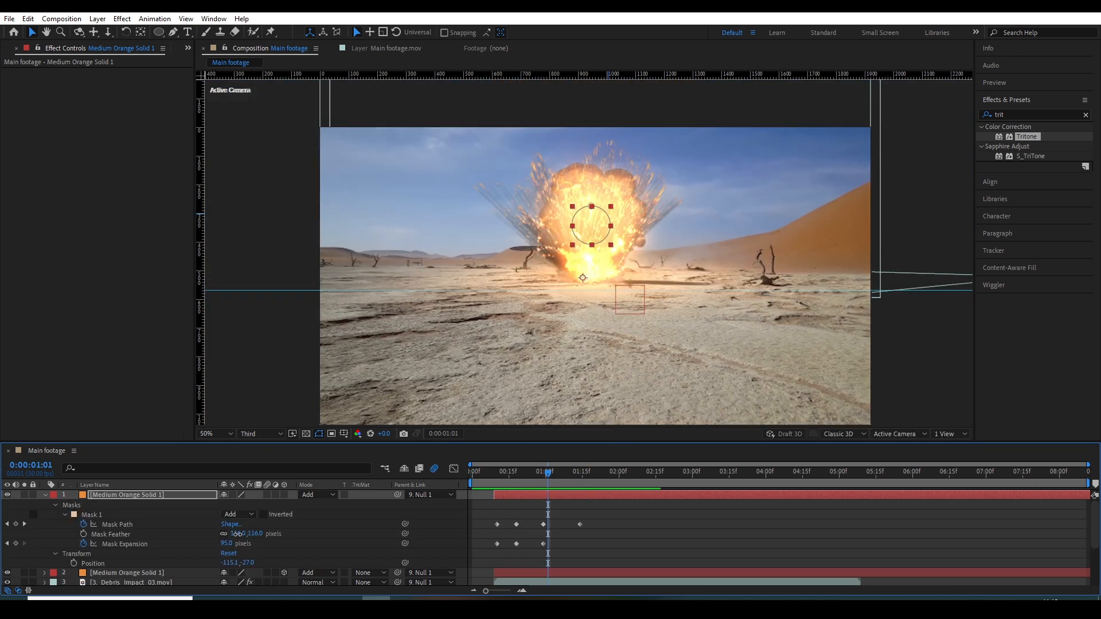
left_click_drag(238, 535, 266, 529)
left_click_drag(540, 461, 561, 494)
- Reveal the ground glow's keyframes and stretch the fireball glow's mask keyframes to end with them at 0:00:01:28
left_click_drag(566, 442, 566, 411)
left_click(527, 545)
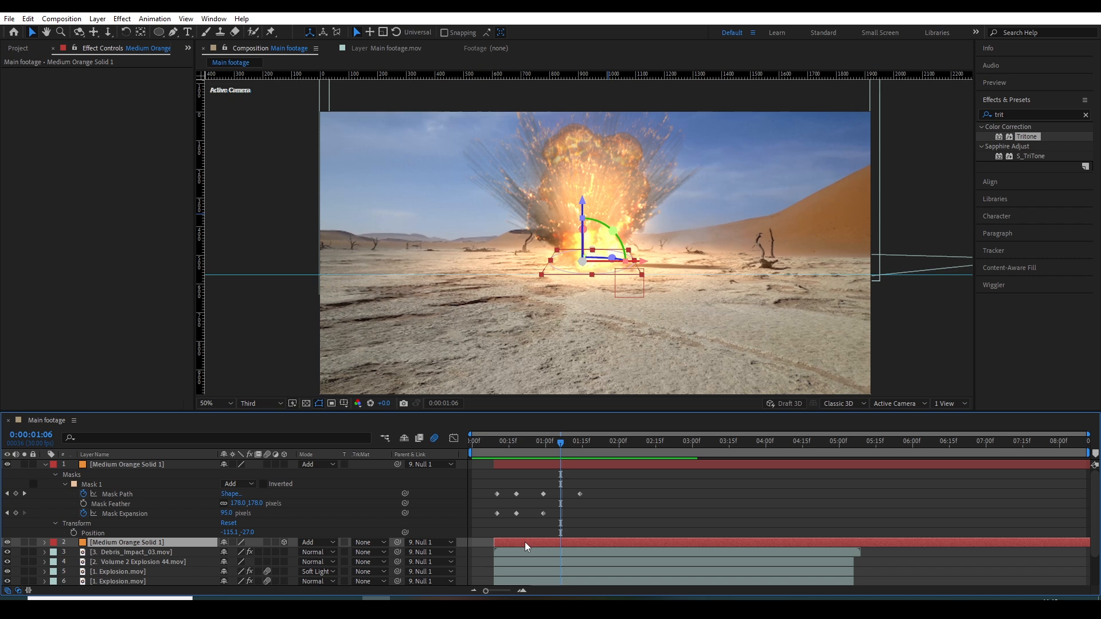
key("u")
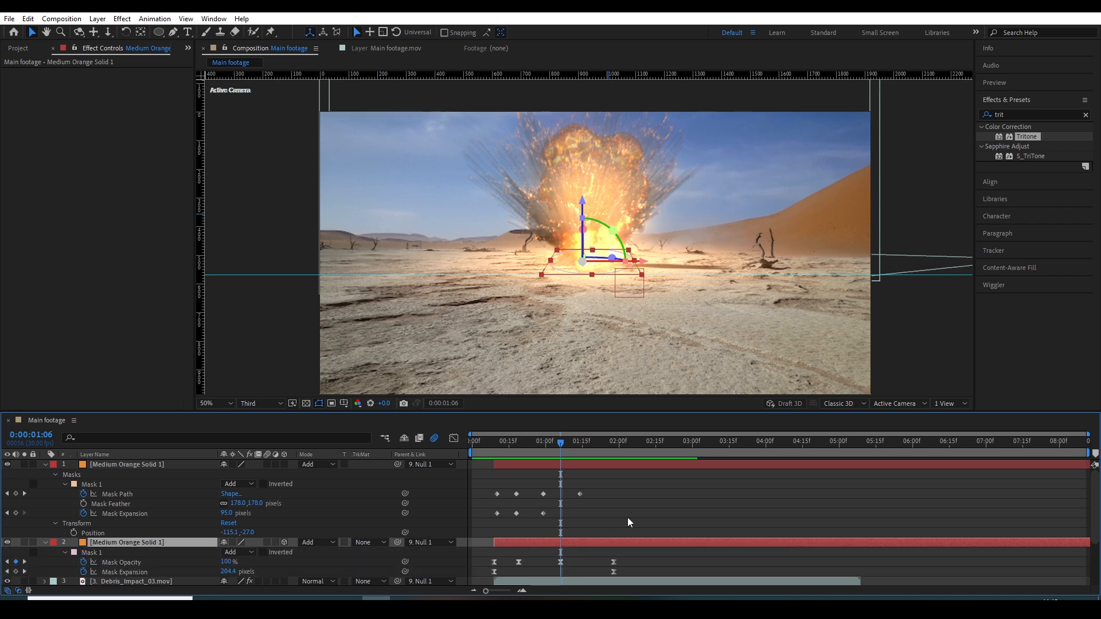
left_click_drag(624, 488, 496, 524)
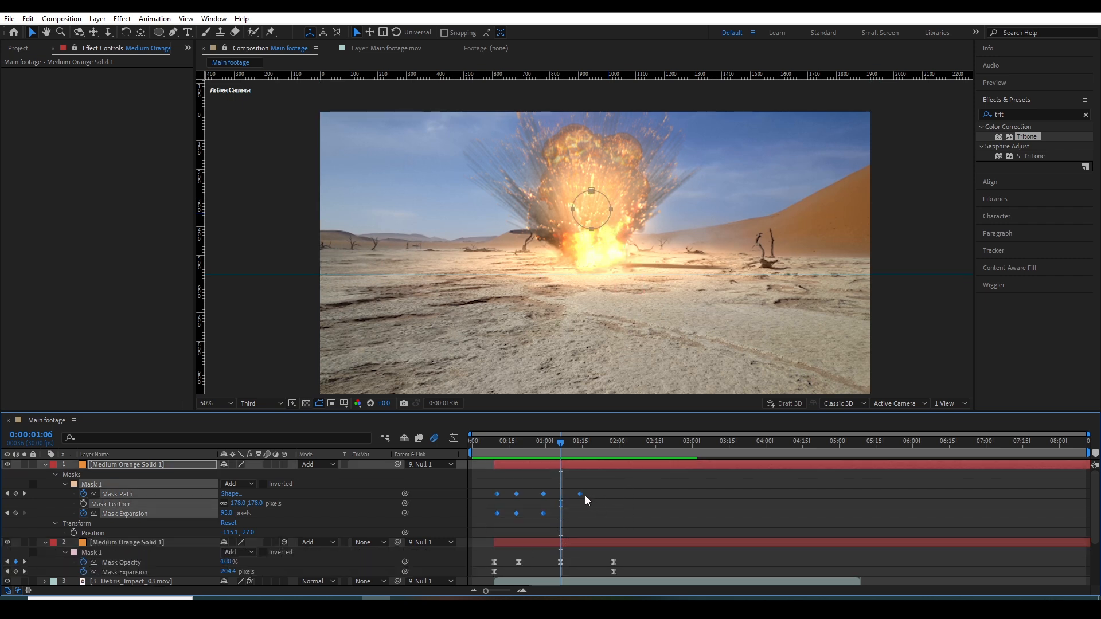
left_click_drag(581, 495, 614, 495)
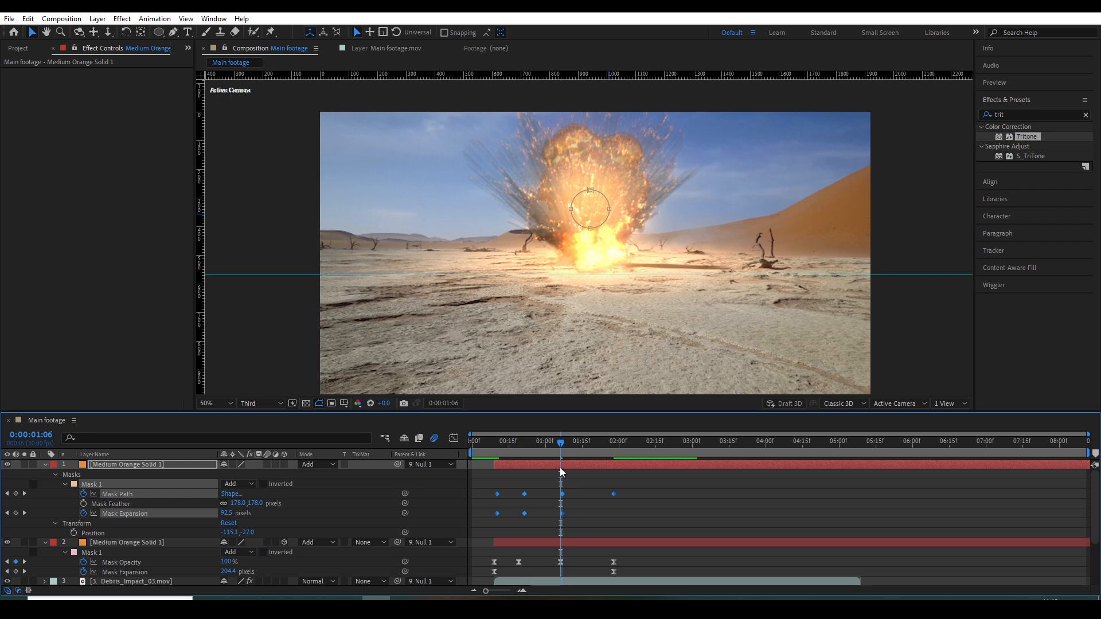
- Keyframe the fireball glow's Mask Expansion to 0 pixels at 0:00:01:28
left_click_drag(561, 443, 492, 446)
left_click(614, 453)
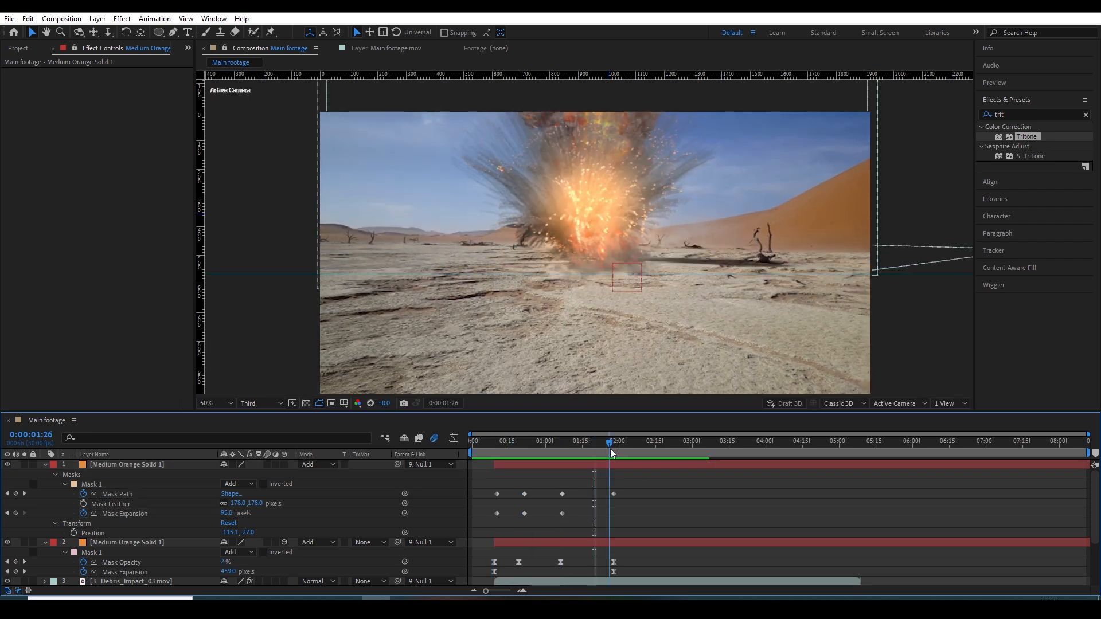
left_click(126, 513)
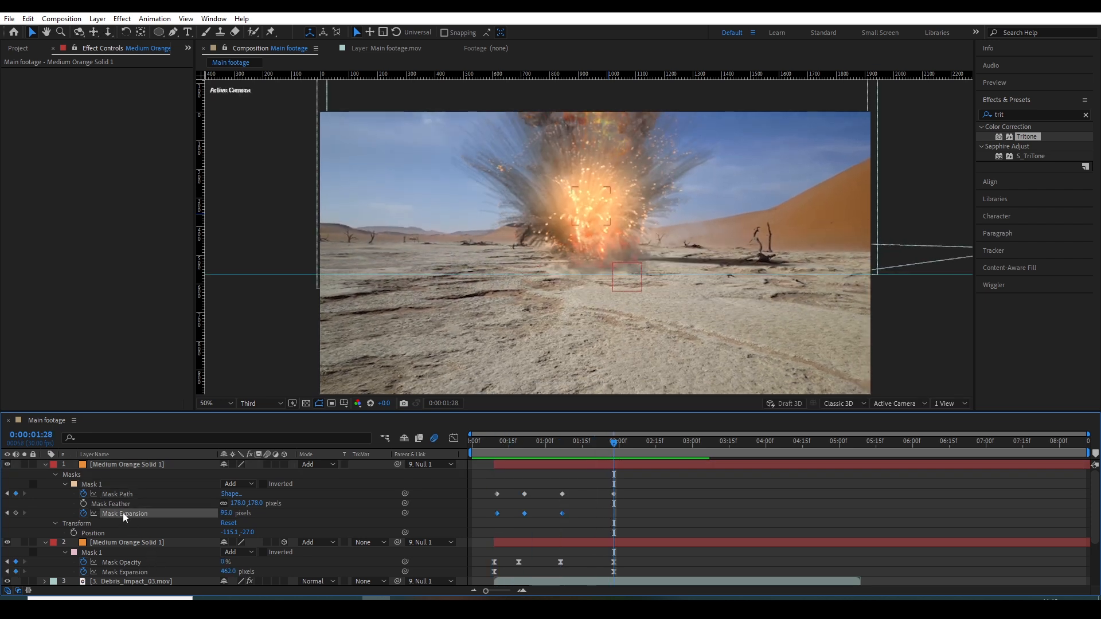
left_click(224, 514)
type("-70")
key("Return")
key("Home")
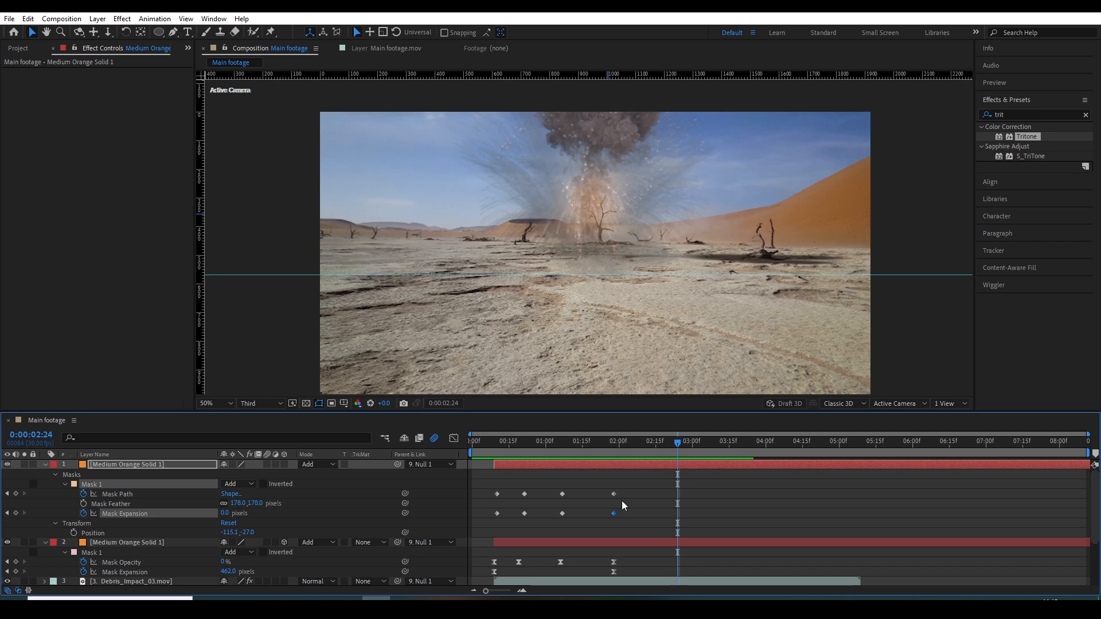
- Apply Easy Ease to all of the fireball glow's Mask Path and Mask Expansion keyframes and collapse both orange solids
left_click_drag(630, 489, 500, 537)
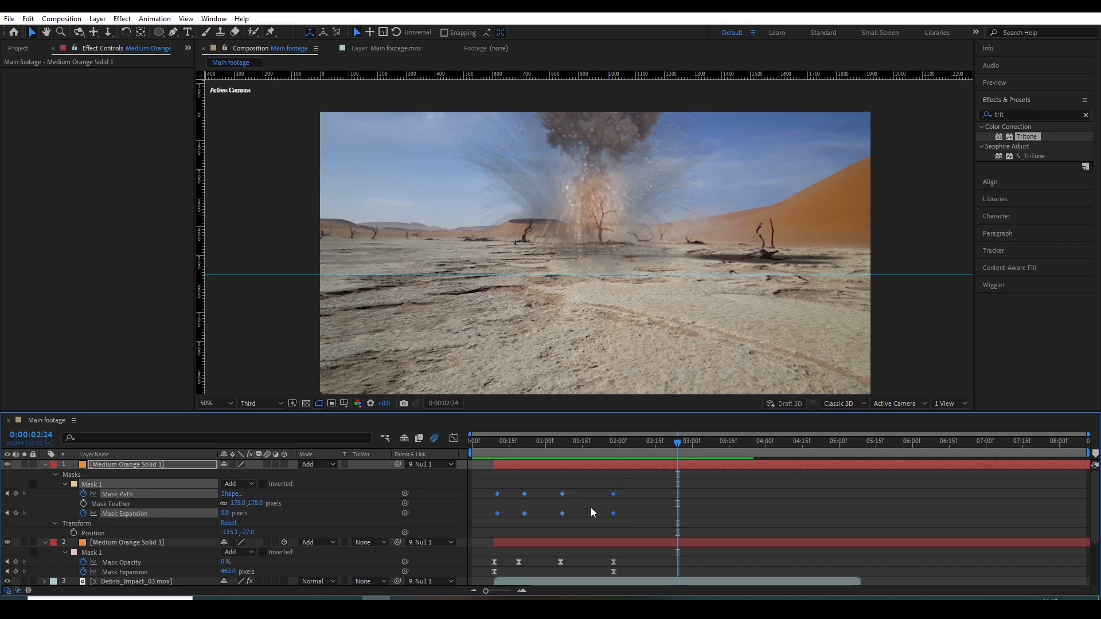
key("F9")
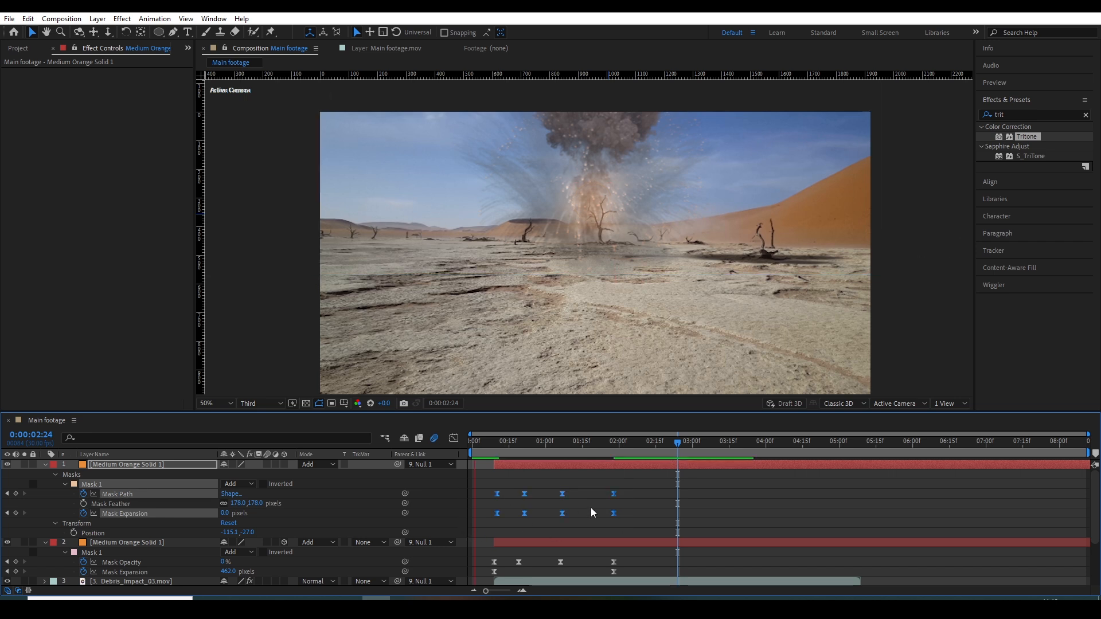
left_click_drag(575, 443, 585, 451)
left_click(45, 464)
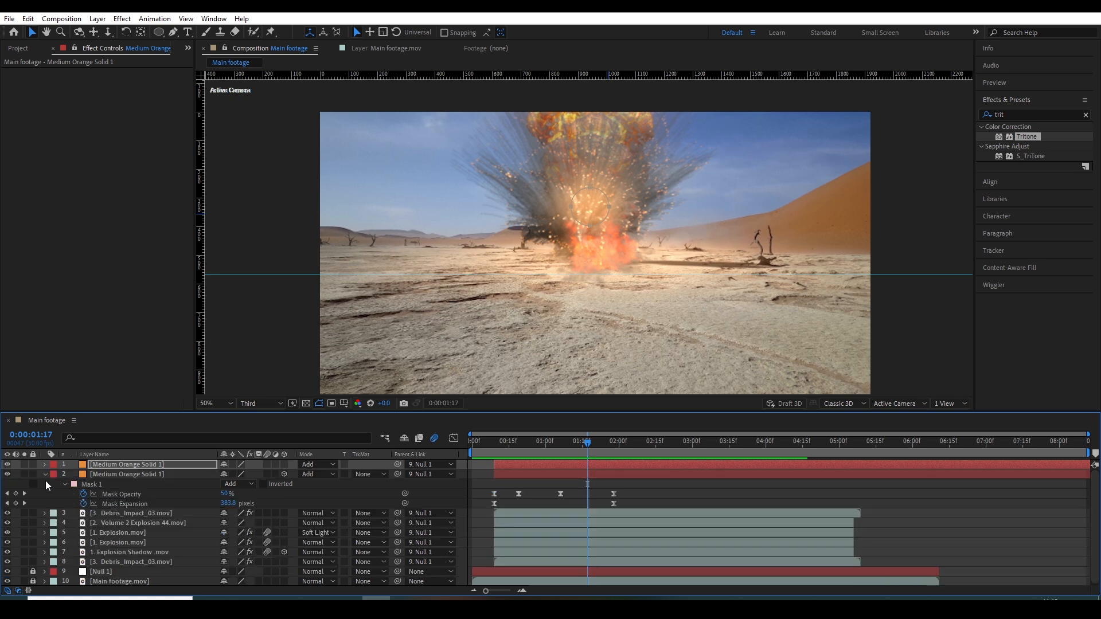
left_click(45, 474)
left_click(340, 580)
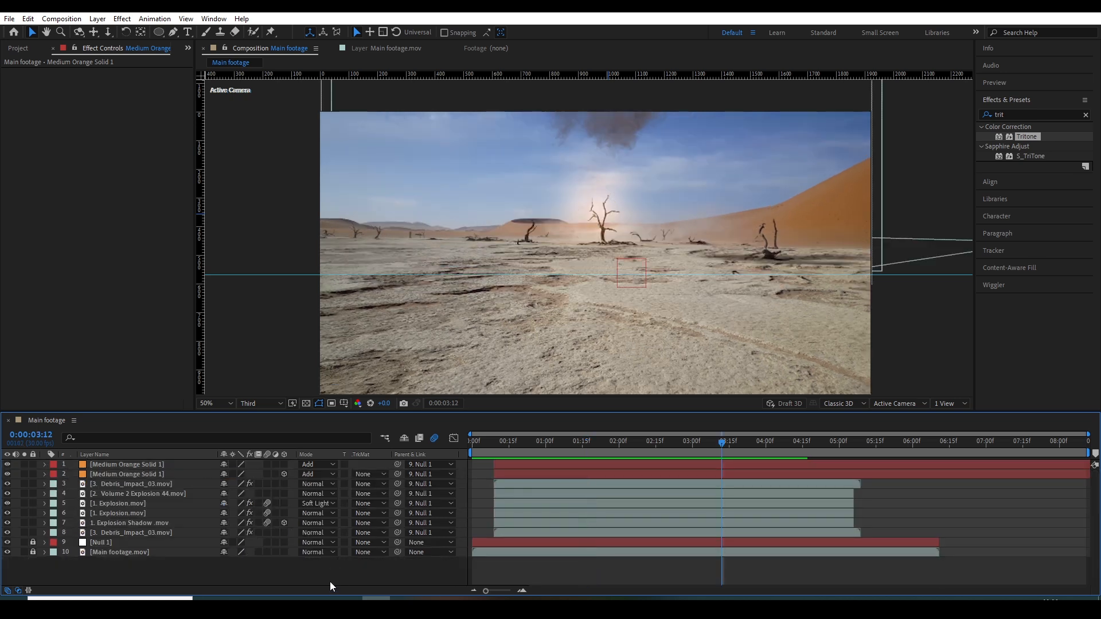
- Create an adjustment layer directly beneath the two orange solids and hide both solids
right_click(328, 566)
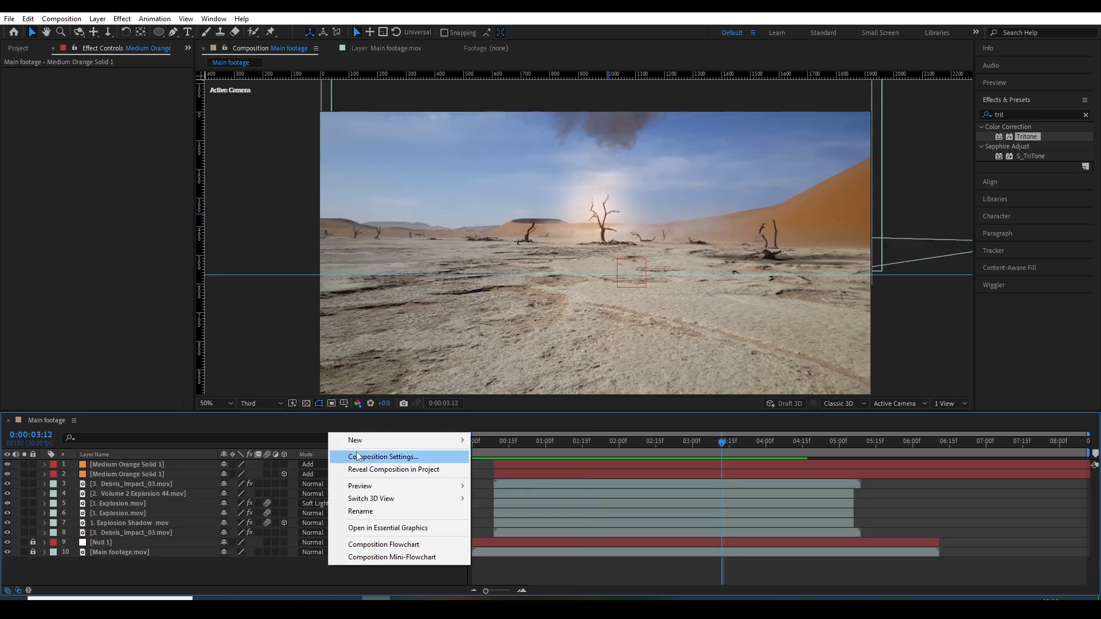
left_click(216, 552)
left_click(132, 474)
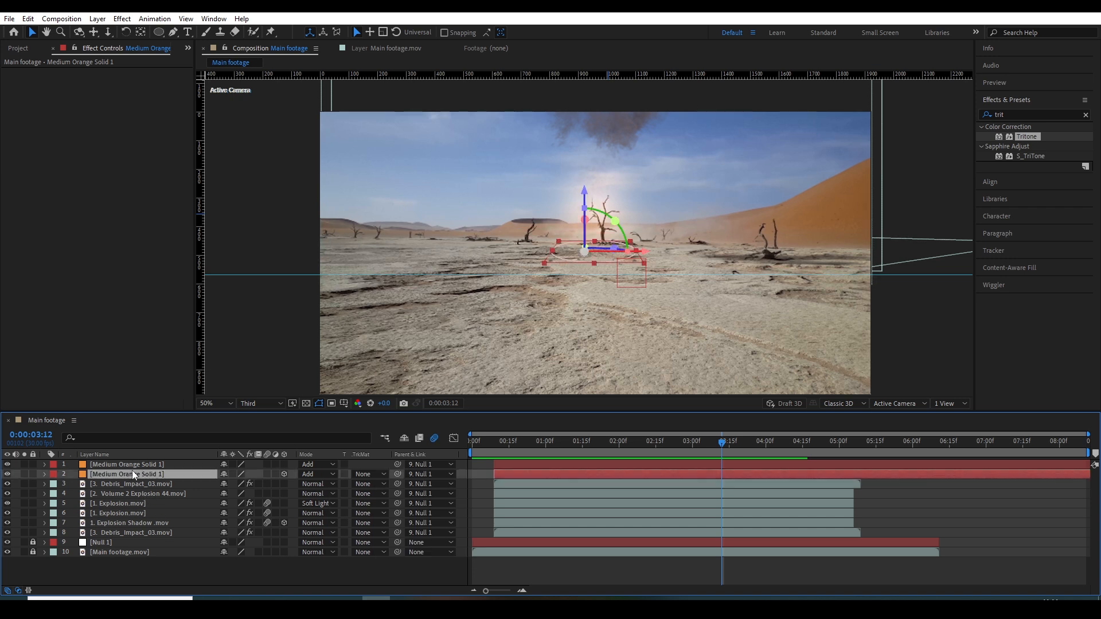
left_click(129, 463, "shift")
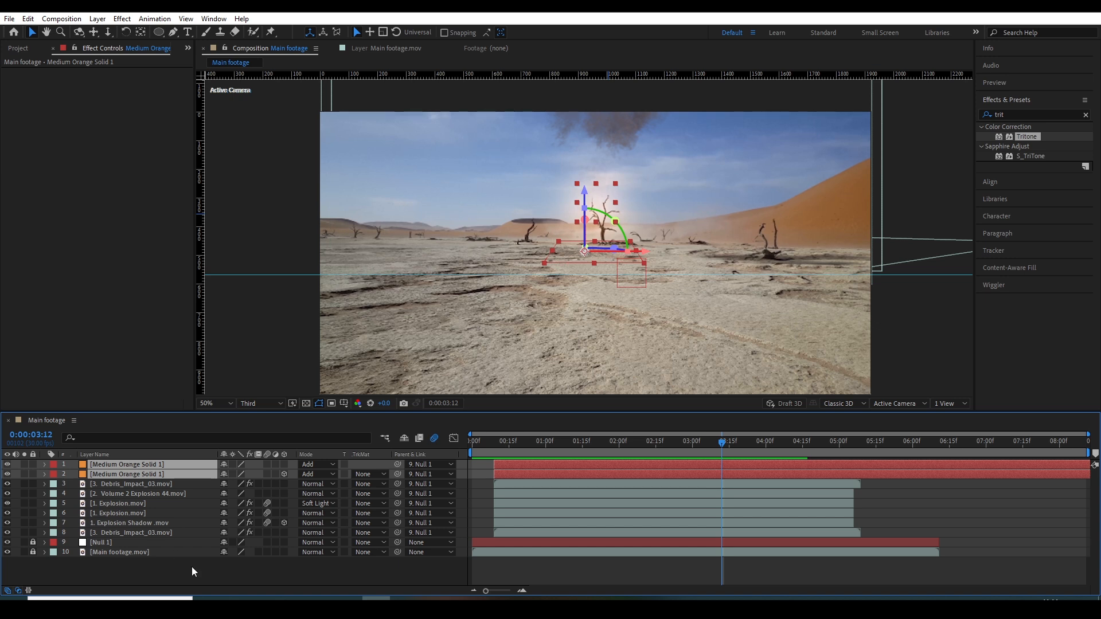
right_click(215, 570)
mouse_move(298, 445)
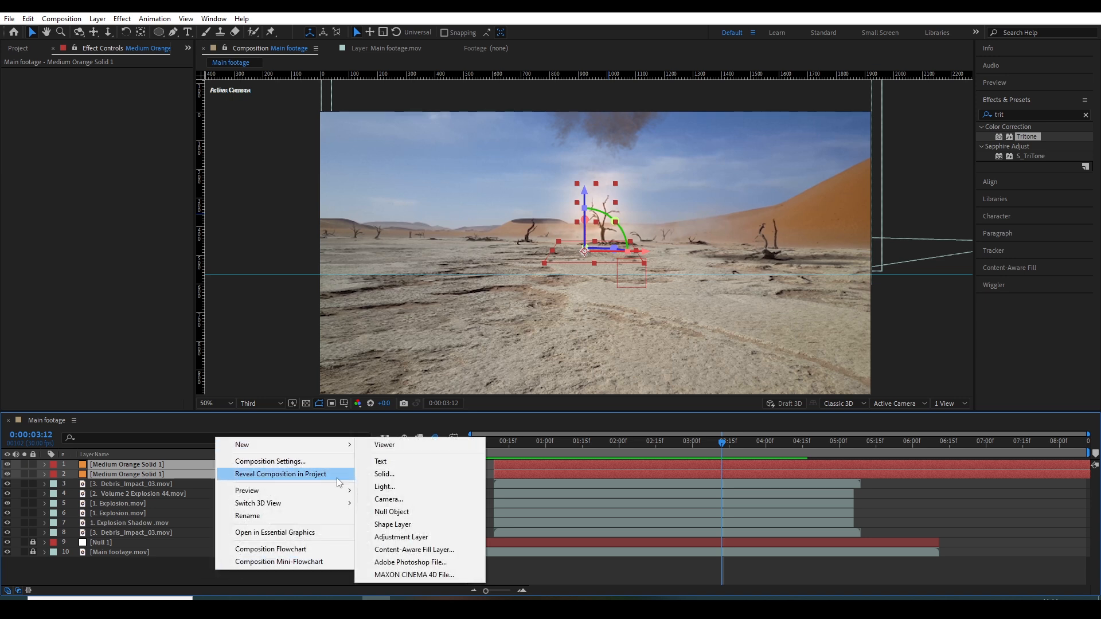
left_click(396, 537)
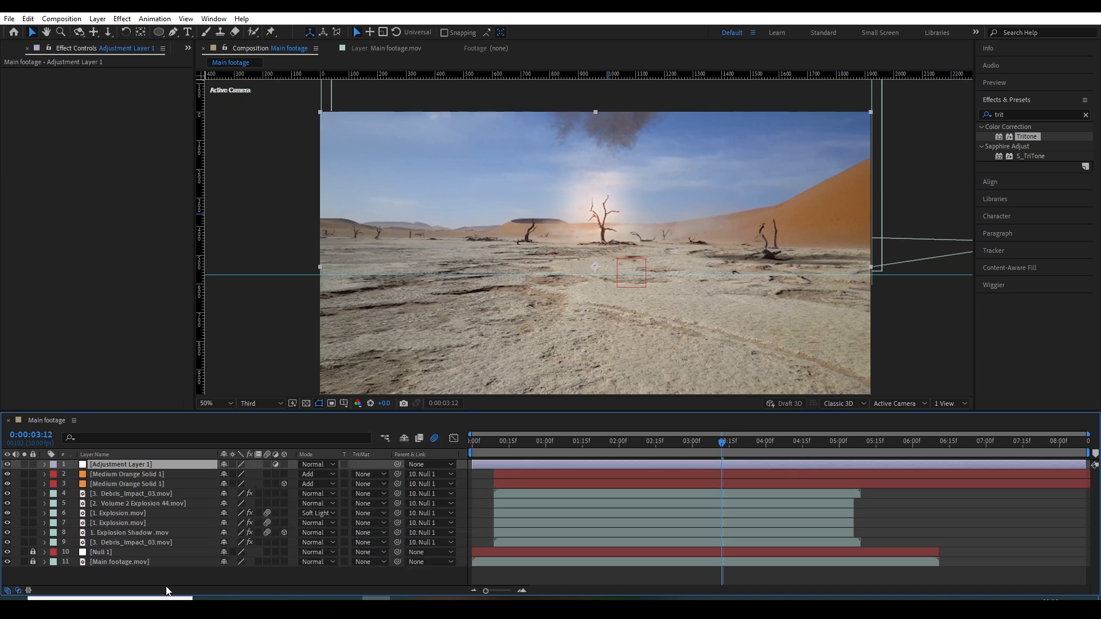
left_click_drag(121, 473, 122, 488)
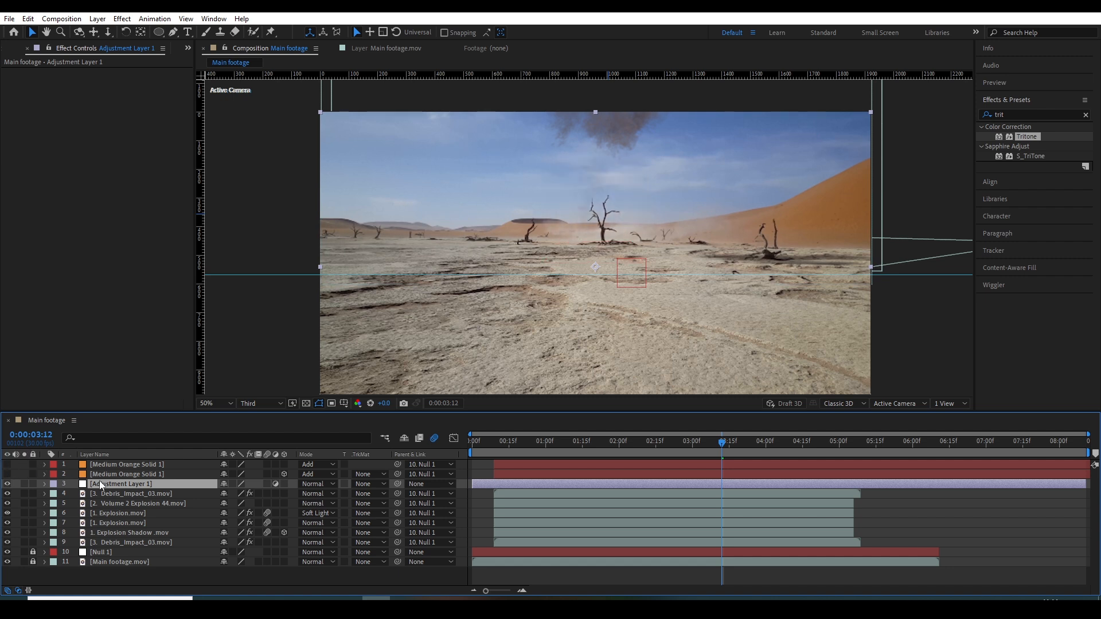
- Rename the new adjustment layer to Black Patch
right_click(116, 483)
left_click(160, 468)
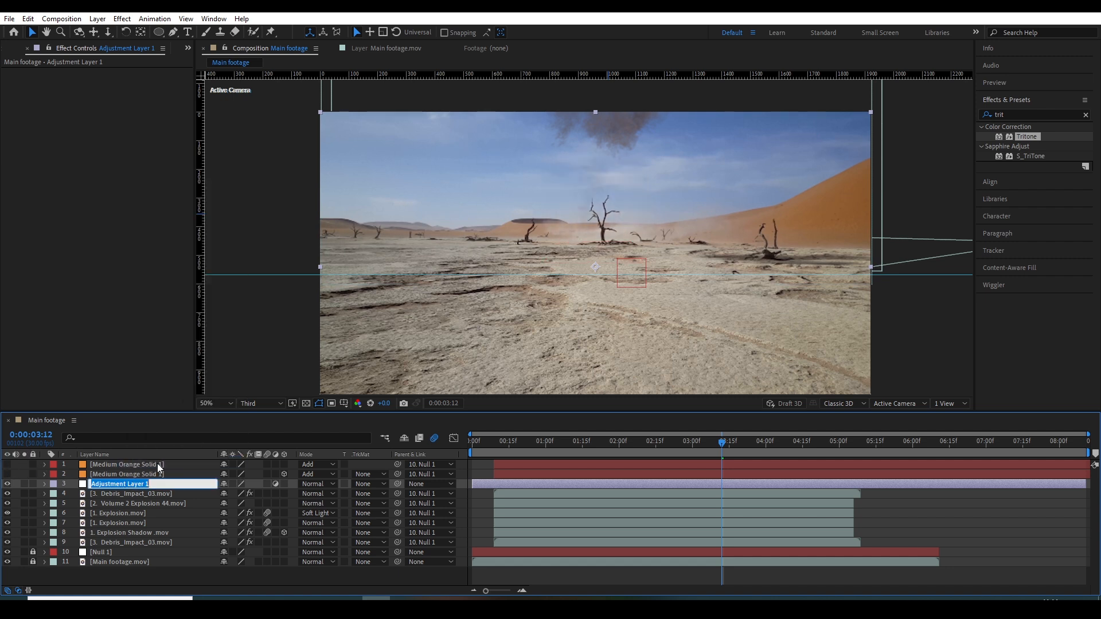
type("Black Patch")
key("Return")
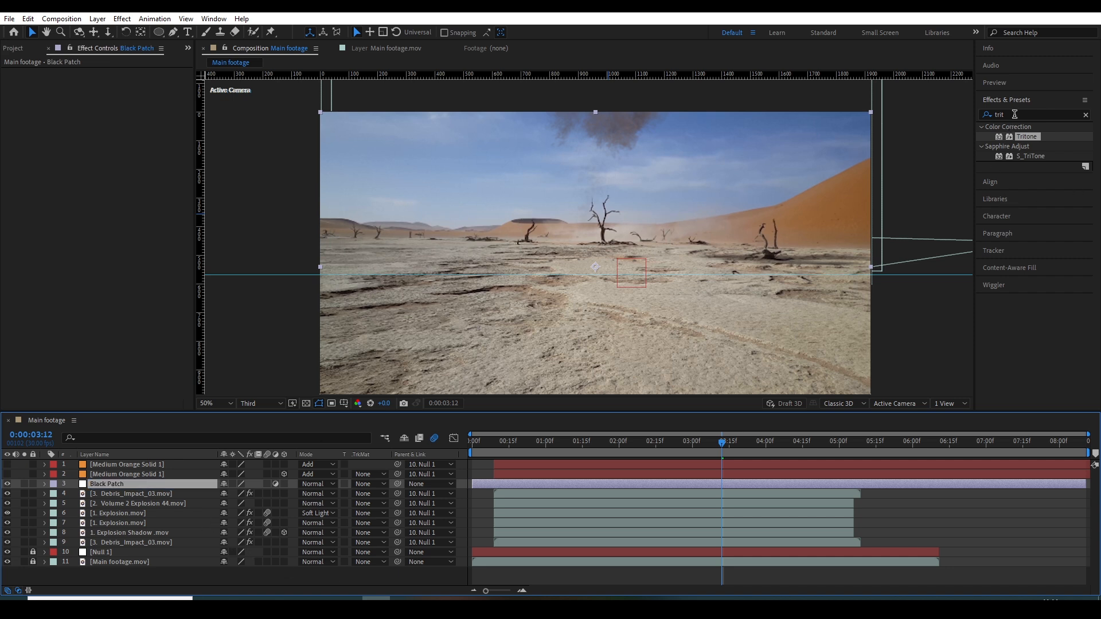
- Apply the Curves effect to the Black Patch layer and bend its RGB curve downward to darken the image
double_click(1014, 114)
type("curv")
left_click_drag(1026, 176, 167, 484)
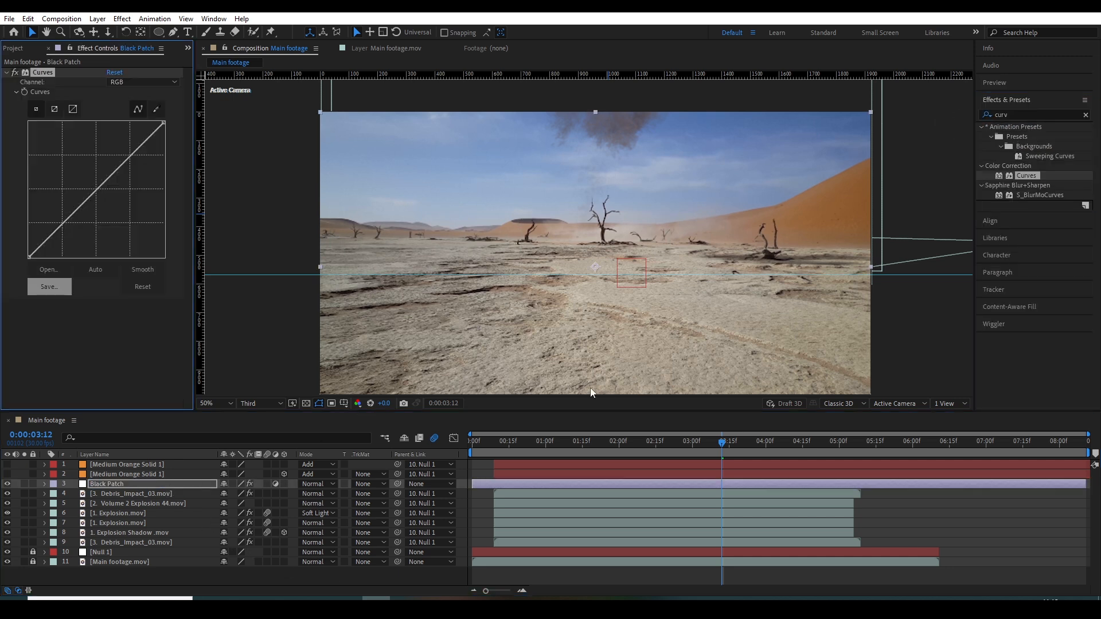
left_click_drag(85, 191, 109, 203)
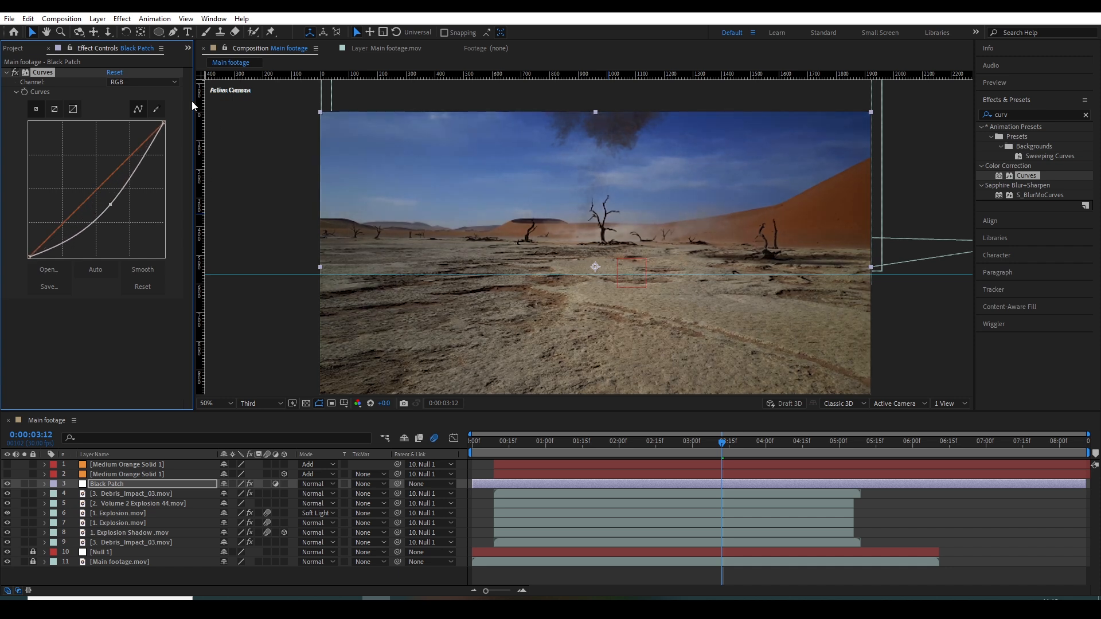
- Draw a circular mask around the ground below the central tree on Black Patch and set its Mask Feather to 43 pixels
left_click(159, 33)
left_click_drag(590, 264, 623, 290)
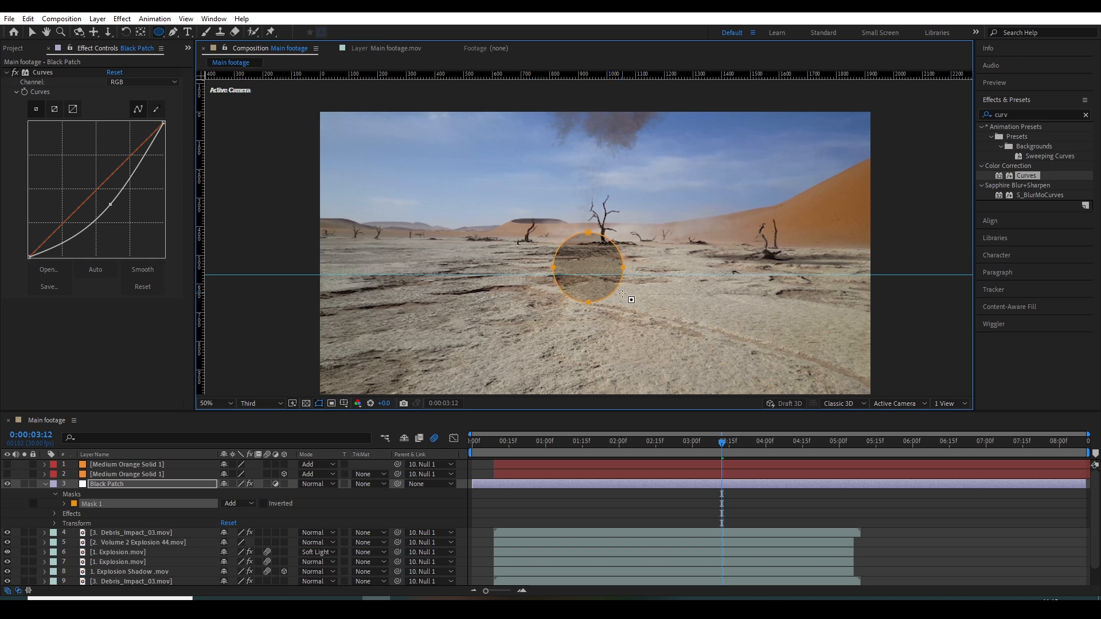
left_click(30, 32)
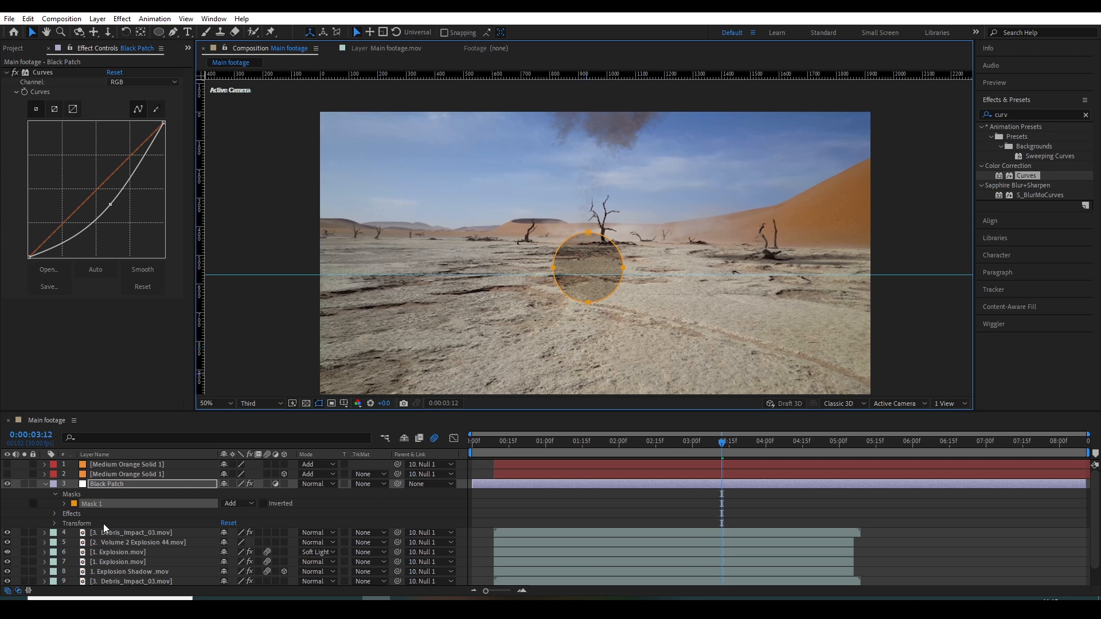
left_click(64, 504)
left_click_drag(236, 524, 244, 515)
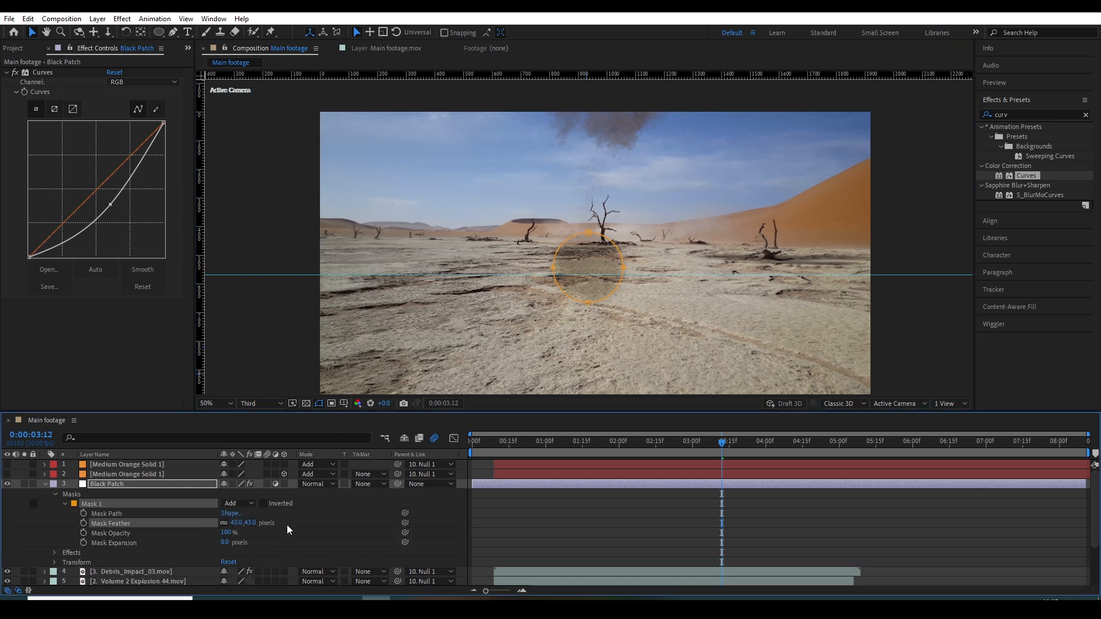
- Make the Black Patch layer 3D and set its X Rotation to -73° so it lies on the ground
left_click(284, 485)
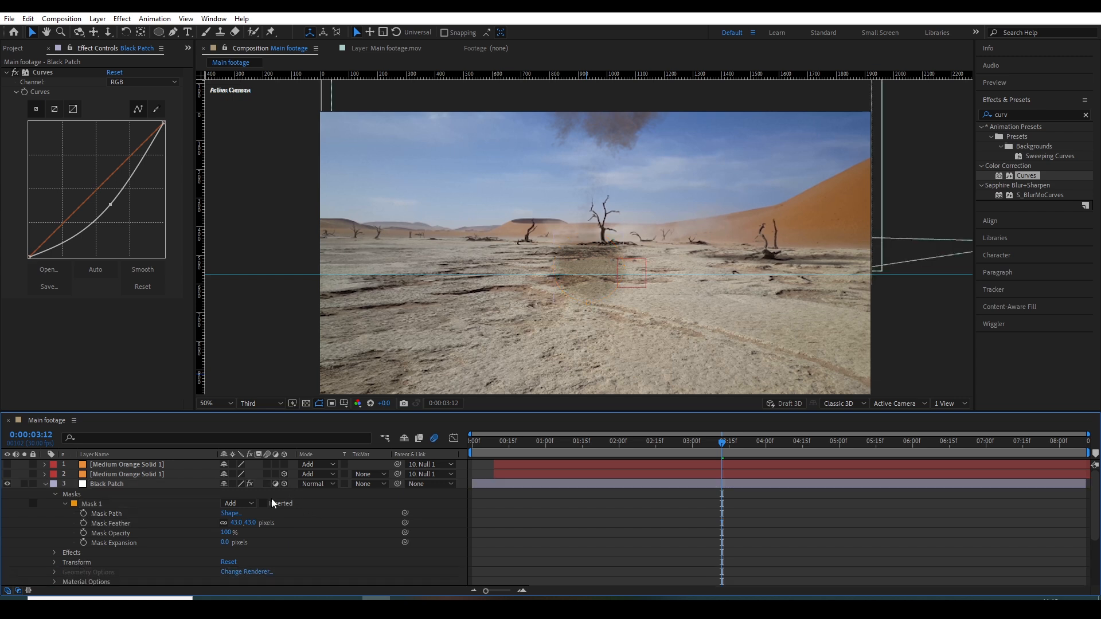
left_click(156, 485)
key("r")
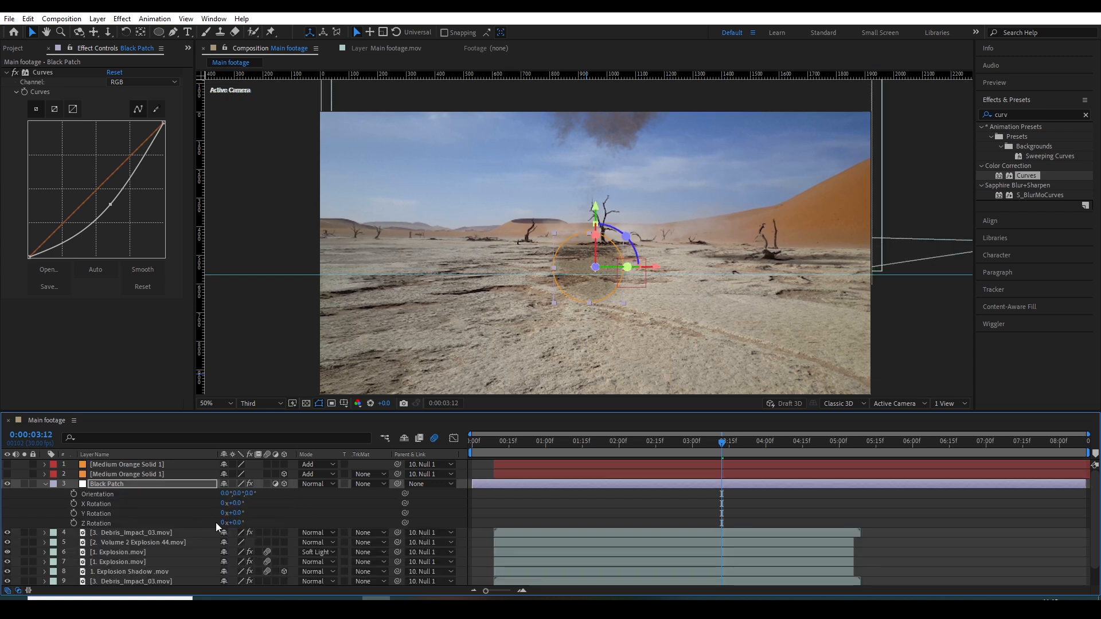
left_click_drag(237, 513, 230, 544)
key("ctrl+z")
- Parent the Black Patch layer to Null 1 at the start of the explosion
scroll(577, 317, "up", 1)
scroll(576, 318, "down", 1)
left_click_drag(523, 445, 497, 486)
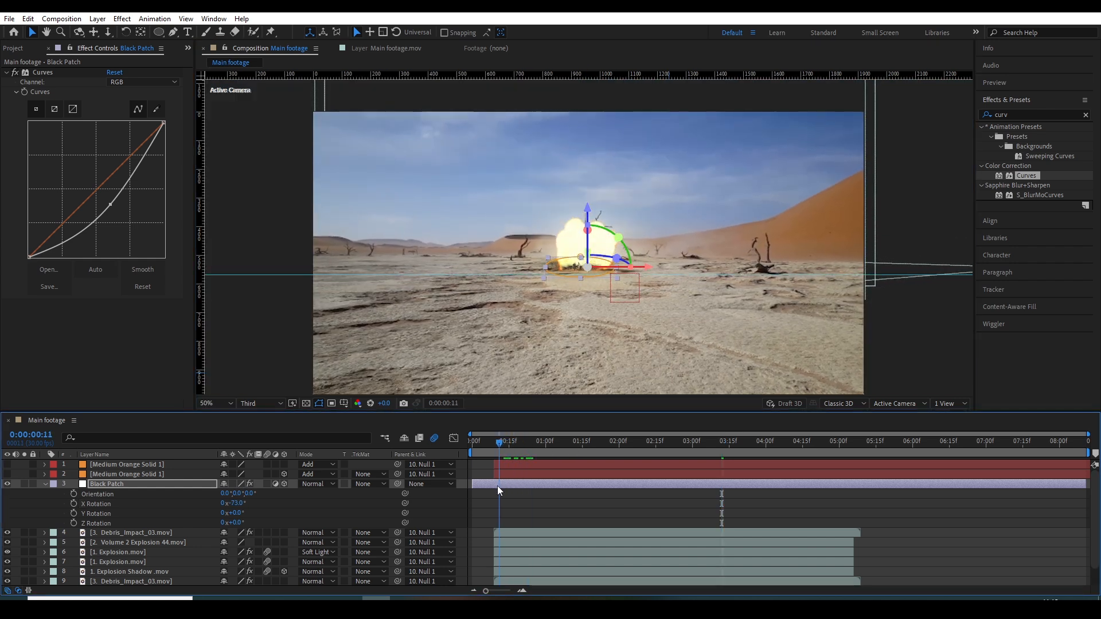
key("grave")
key("grave")
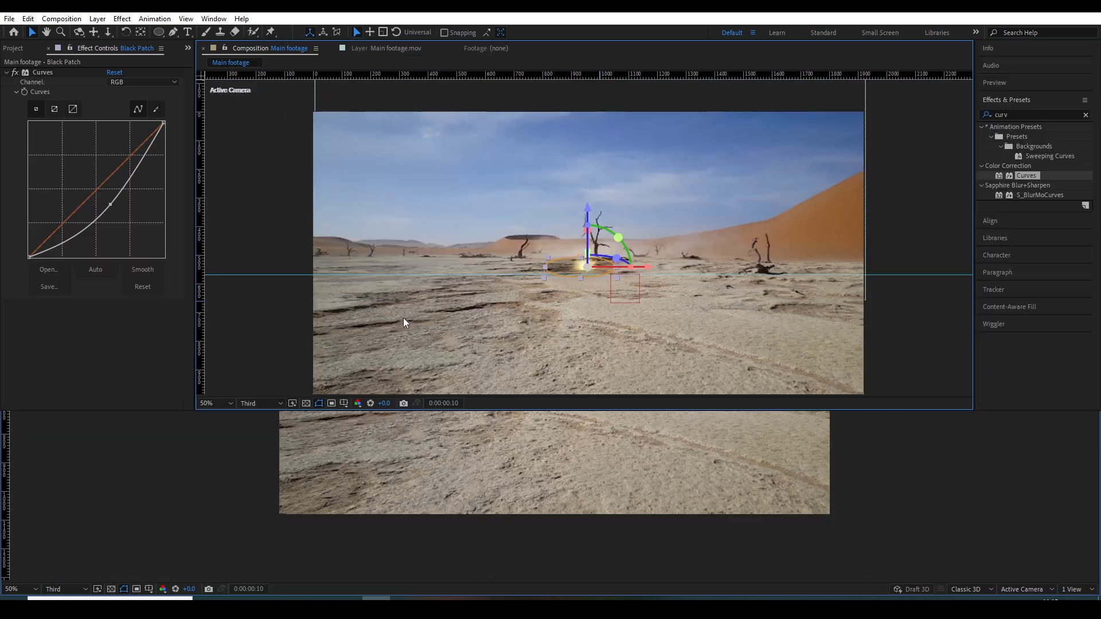
key("grave")
left_click_drag(399, 112, 159, 219)
key("grave")
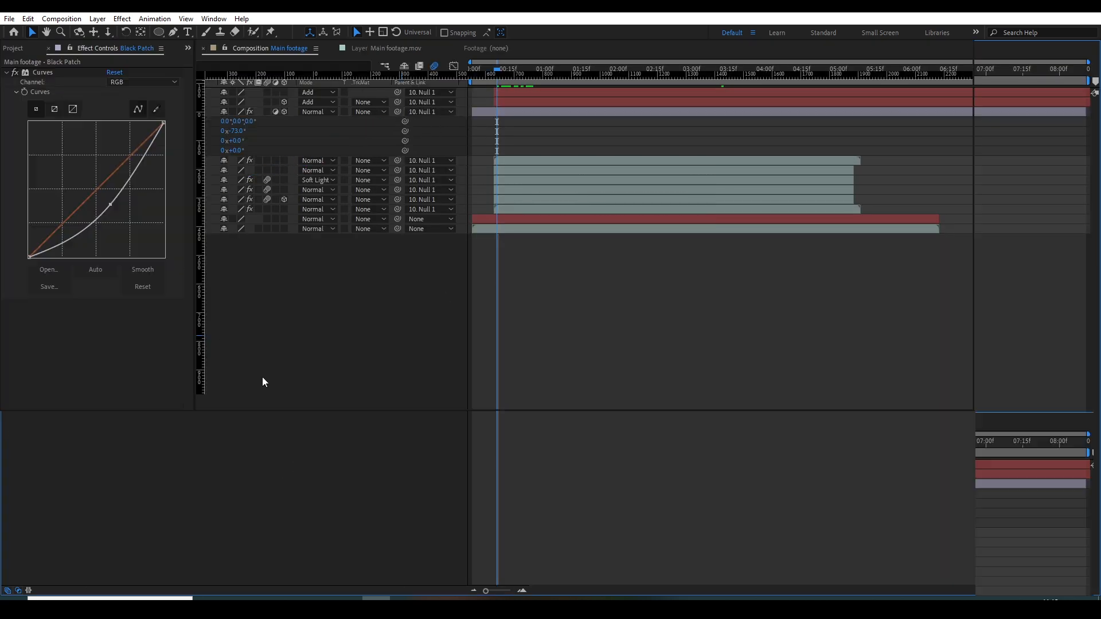
- Reposition the Black Patch ellipse on the ground at the base of the explosion, checking it at different times
key("space")
left_click_drag(565, 442, 687, 446)
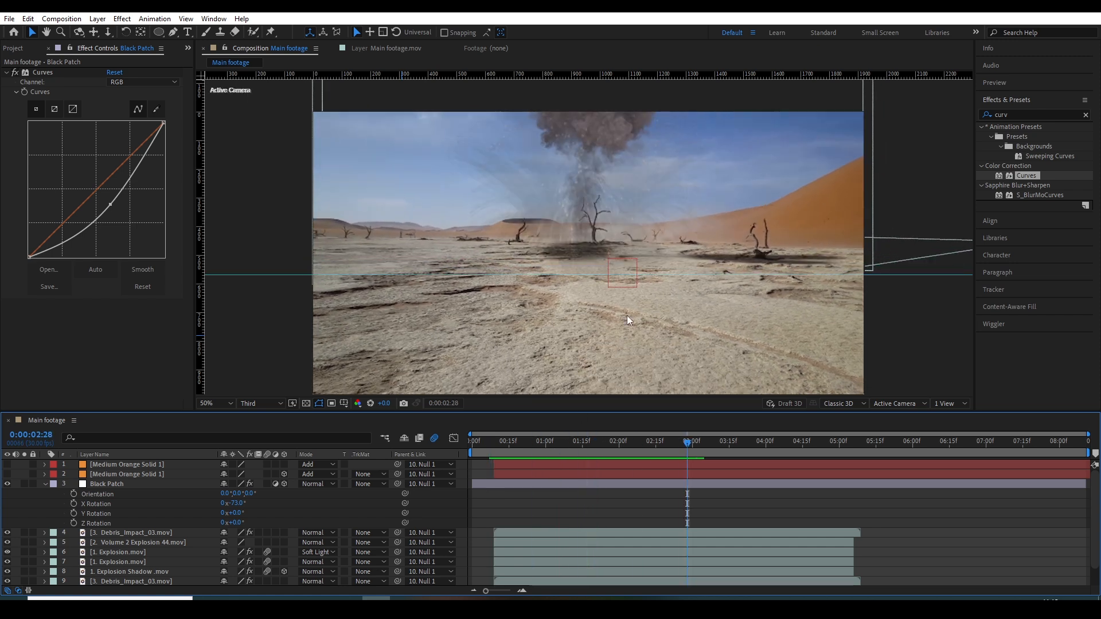
key("period")
left_click_drag(590, 307, 586, 280)
key("v")
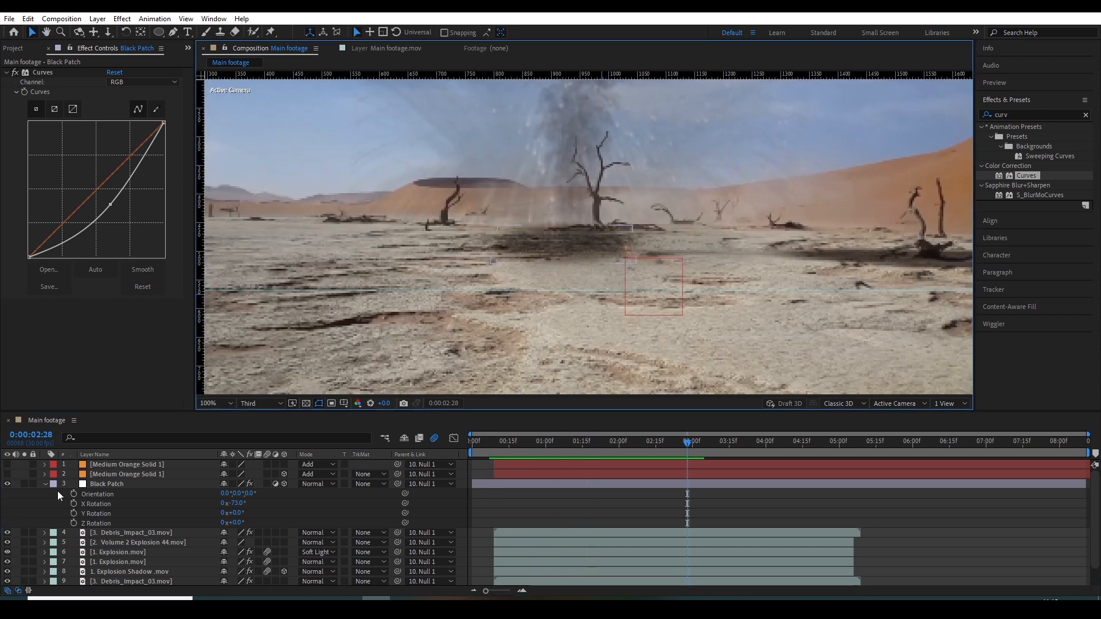
left_click(90, 487)
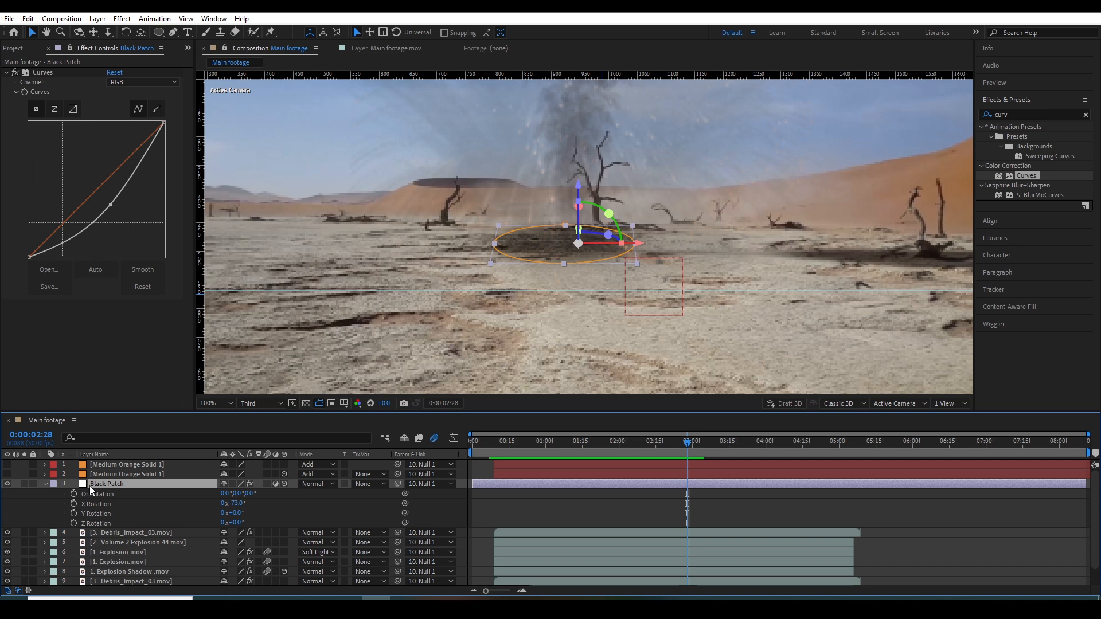
left_click_drag(556, 245, 568, 258)
left_click_drag(514, 446, 536, 447)
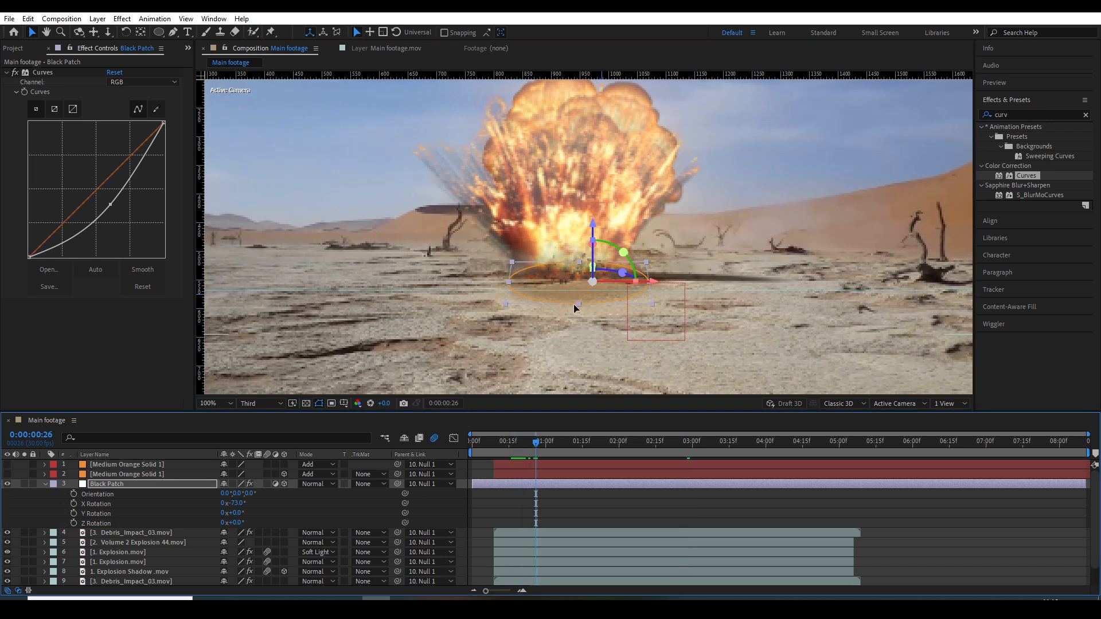
left_click_drag(570, 287, 567, 282)
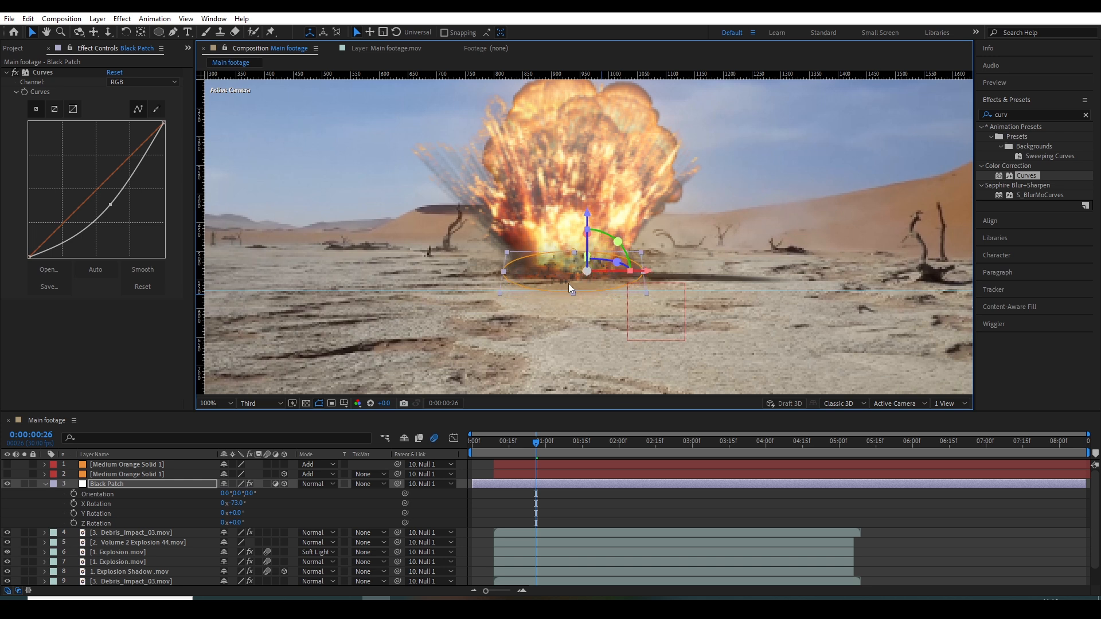
- Trim Black Patch's start to 0:00:00:09 and keyframe its Opacity from 0% at 0:00:01:15 to 100% shortly after two seconds
left_click(494, 449)
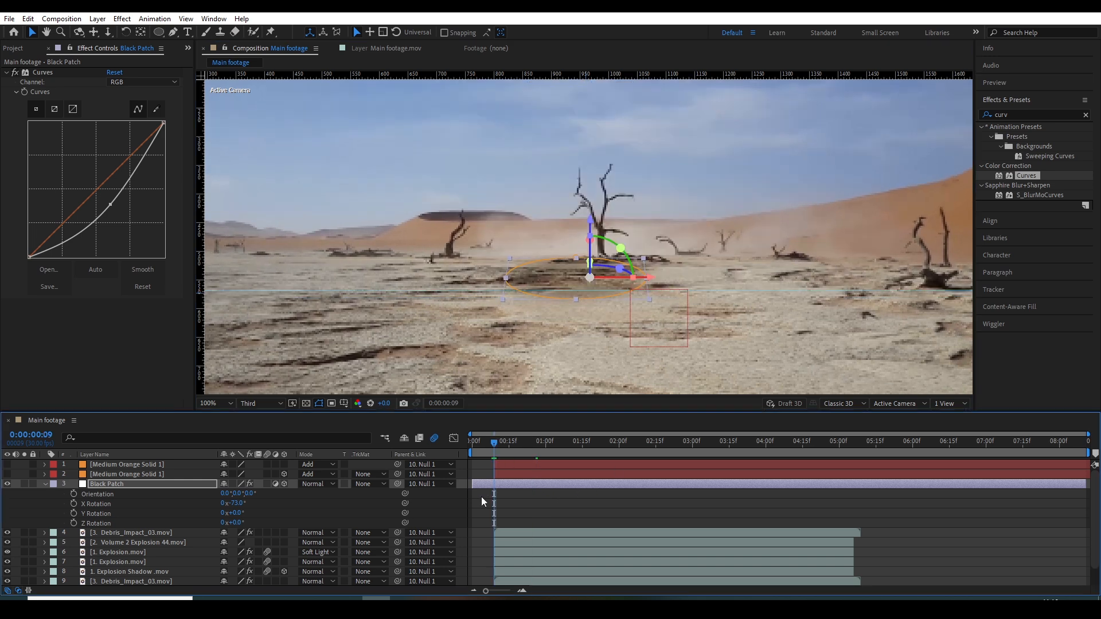
left_click_drag(472, 484, 582, 451)
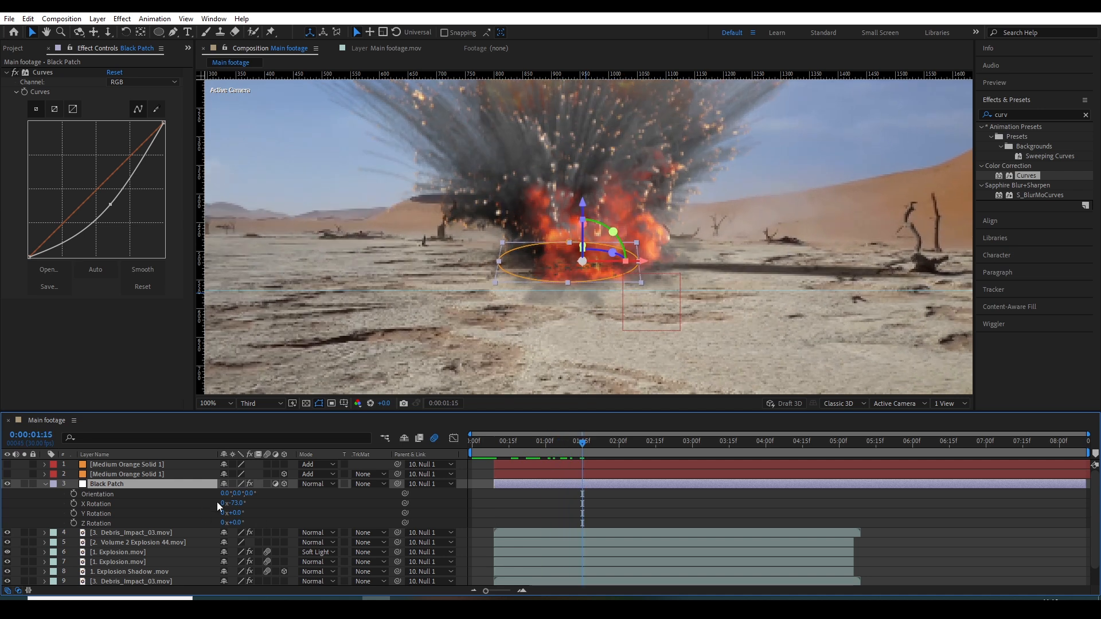
key("t")
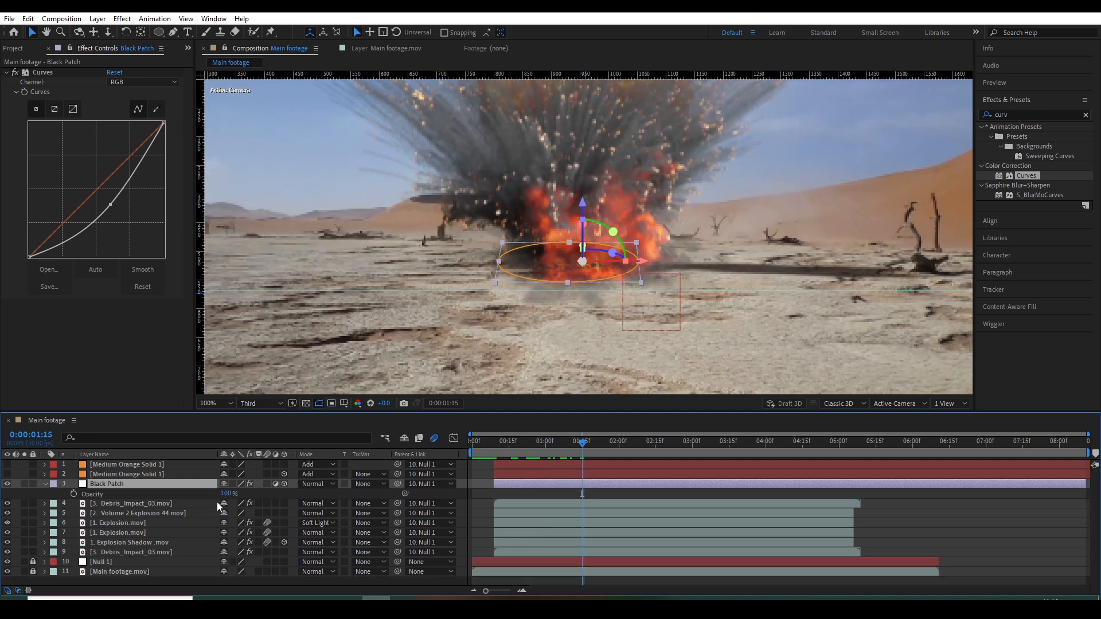
left_click(73, 495)
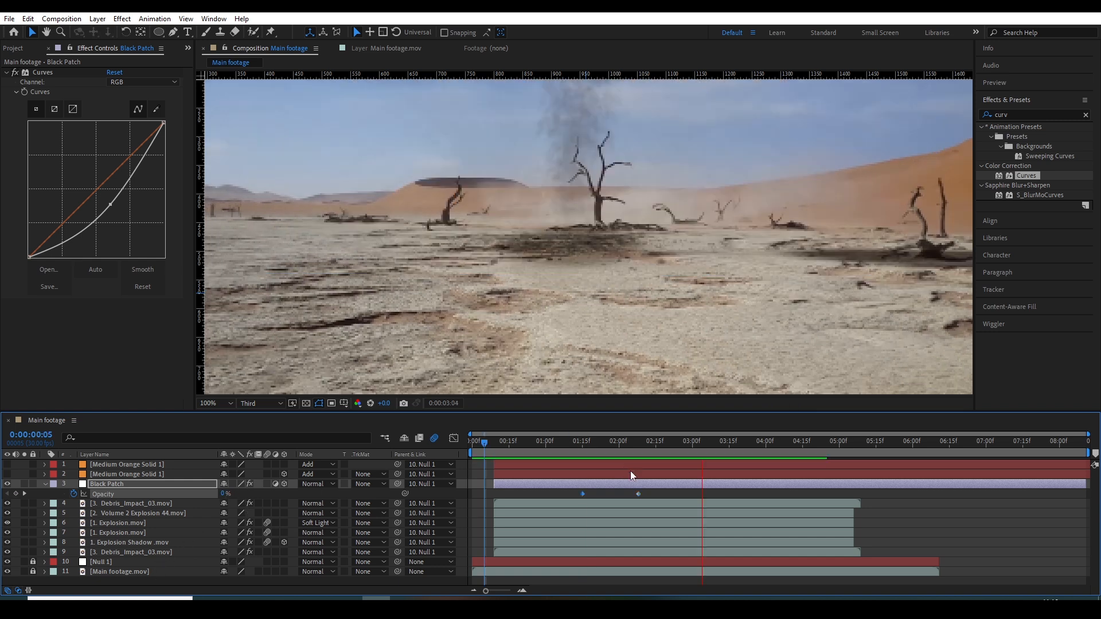
key("space")
- Move Black Patch below the explosion and debris layers, directly above Null 1, and apply Easy Ease to its Opacity keyframes
left_click_drag(106, 484, 113, 557)
left_click_drag(591, 448, 635, 453)
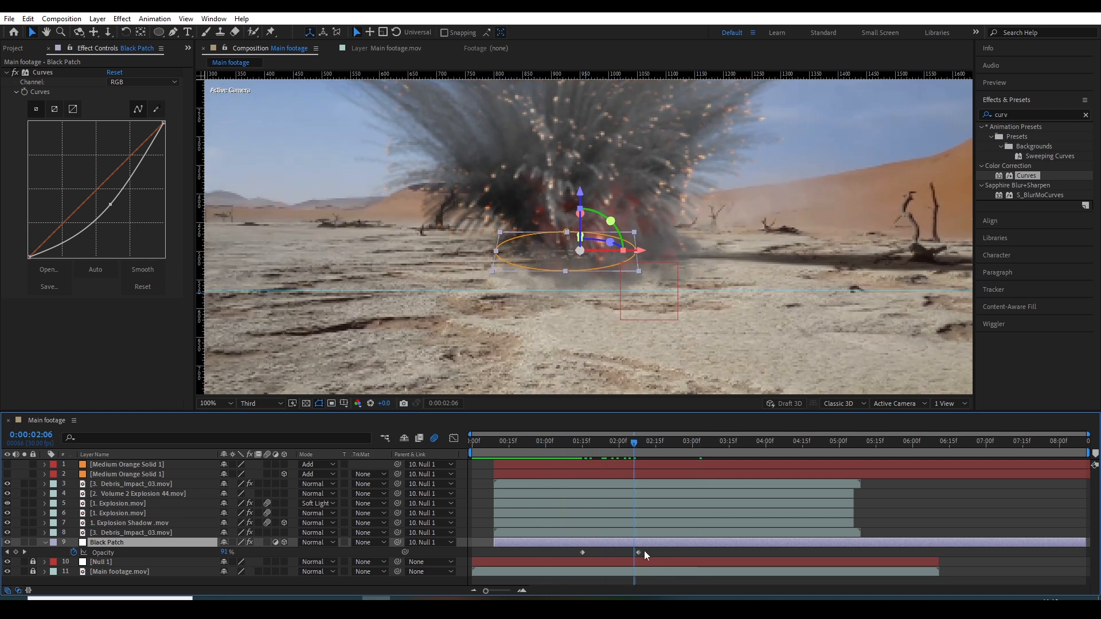
left_click_drag(644, 551, 547, 562)
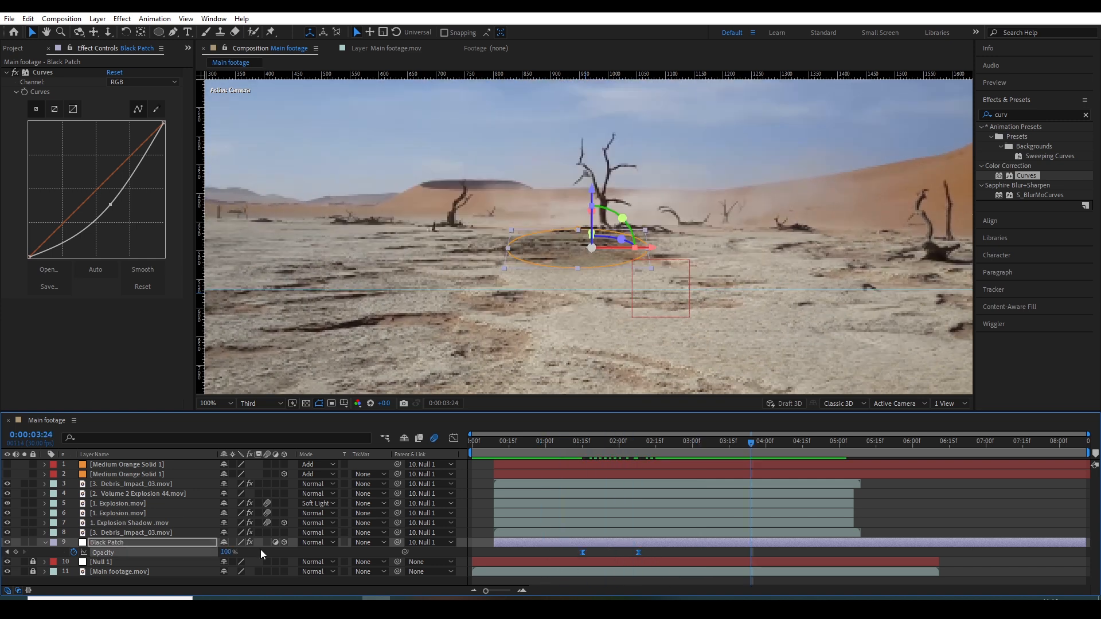
- Set Black Patch's X Rotation to -78° and collapse the layer
key("r")
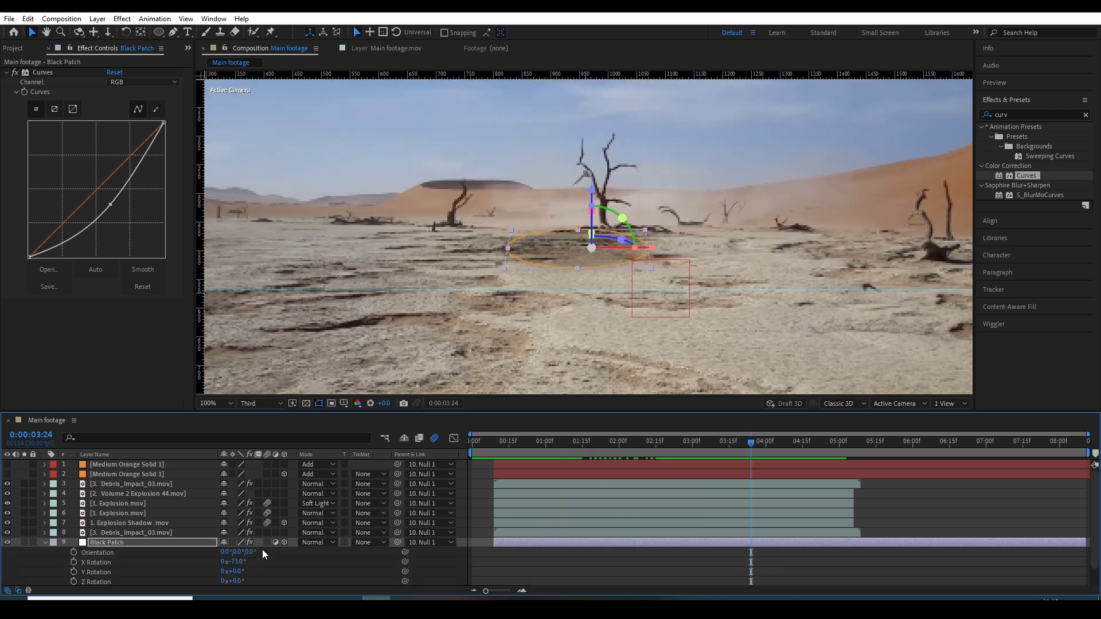
scroll(263, 552, "down", 2)
left_click(237, 541)
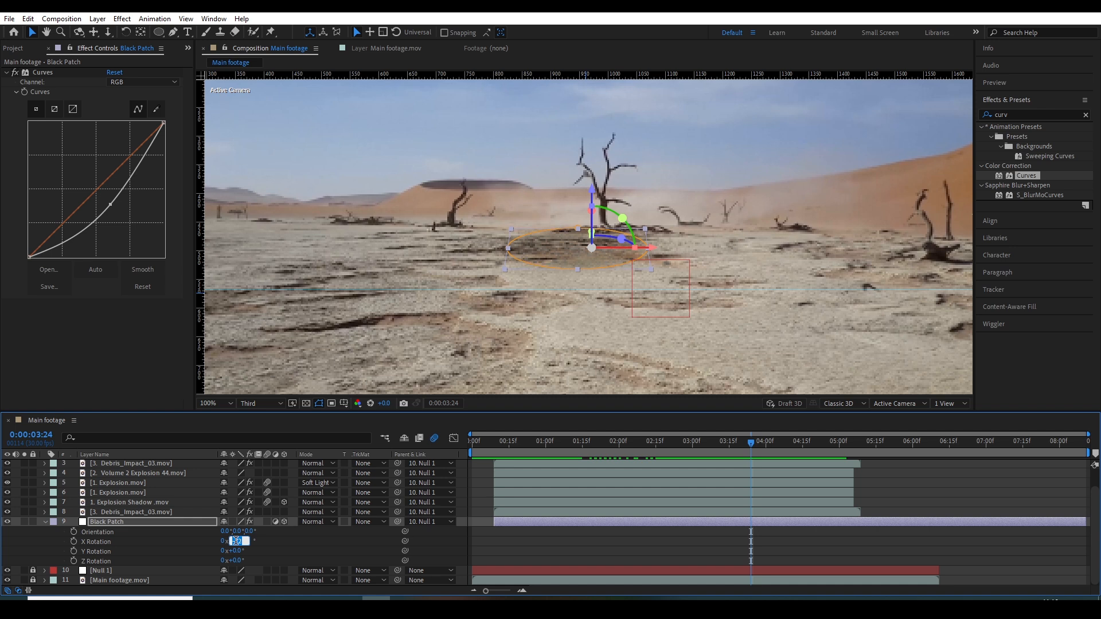
key("Down")
key("Down")
key("Down")
key("Down")
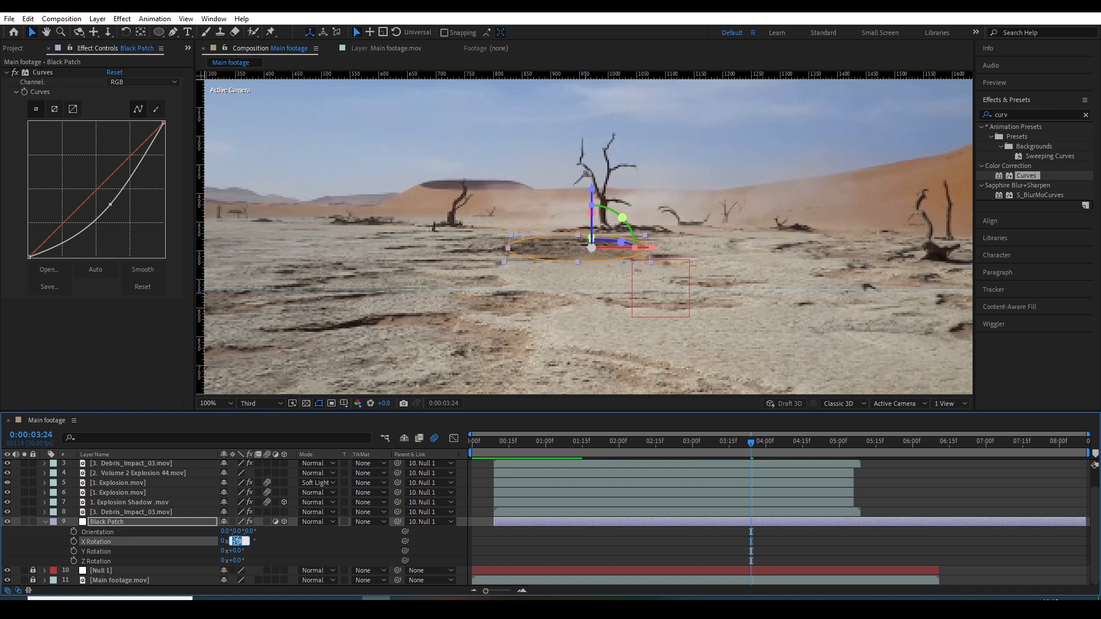
left_click(236, 545)
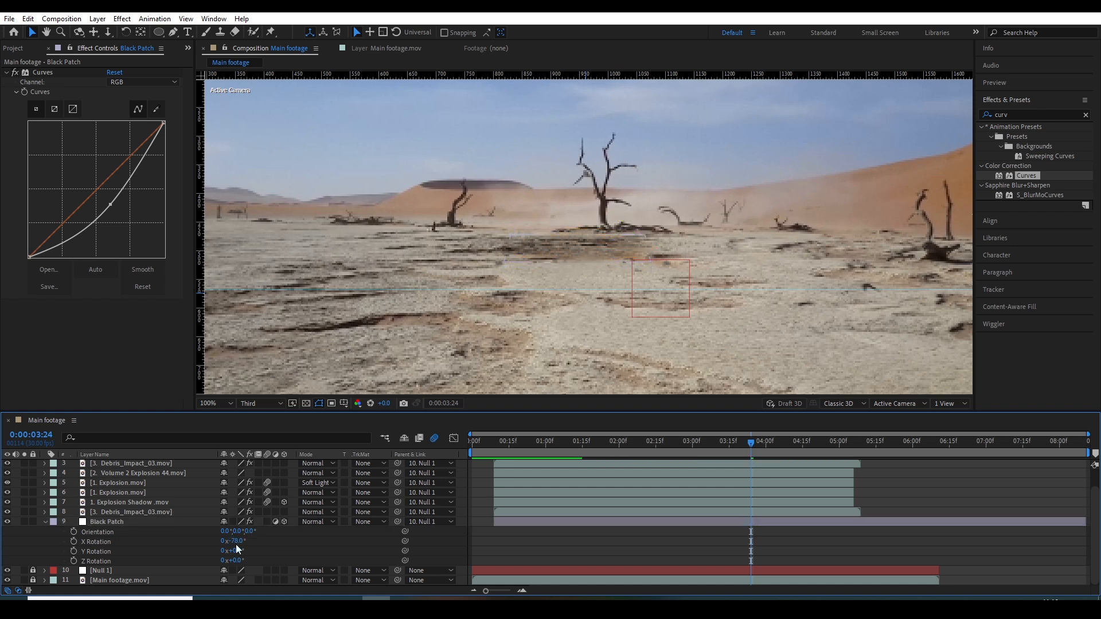
left_click(45, 522)
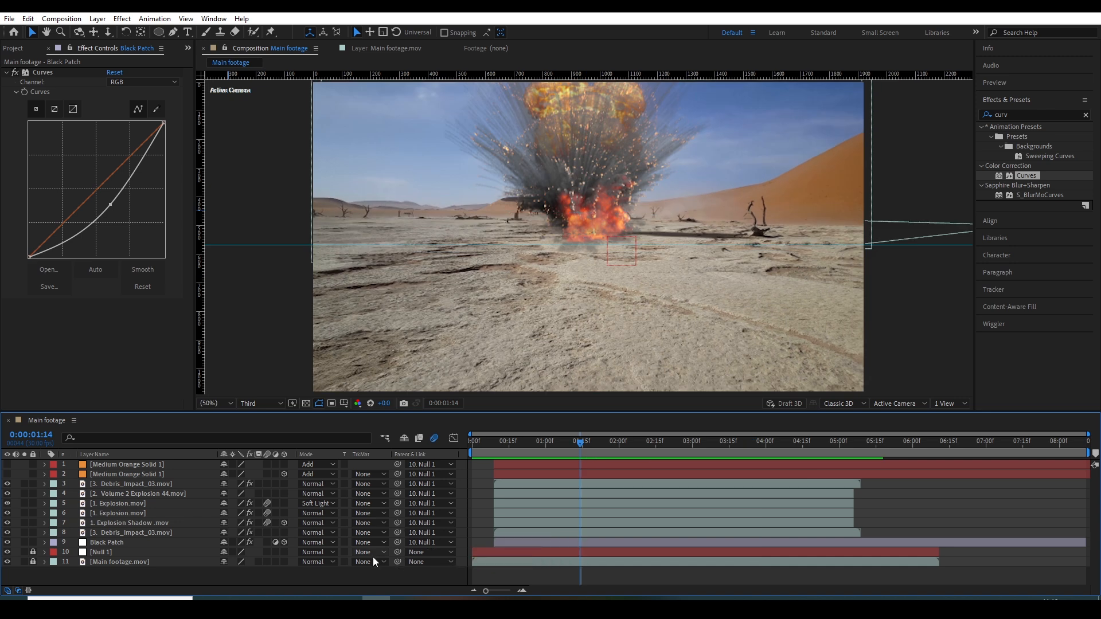
- Create a white (FFFFFF) solid named Ripple at composition size
right_click(359, 573)
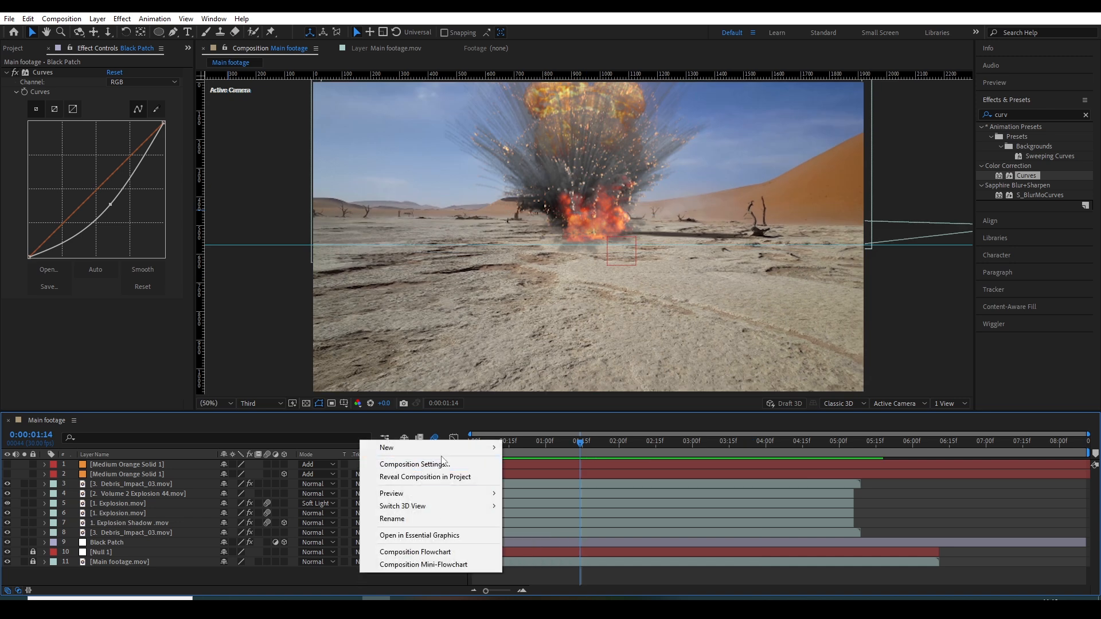
mouse_move(459, 451)
left_click(530, 476)
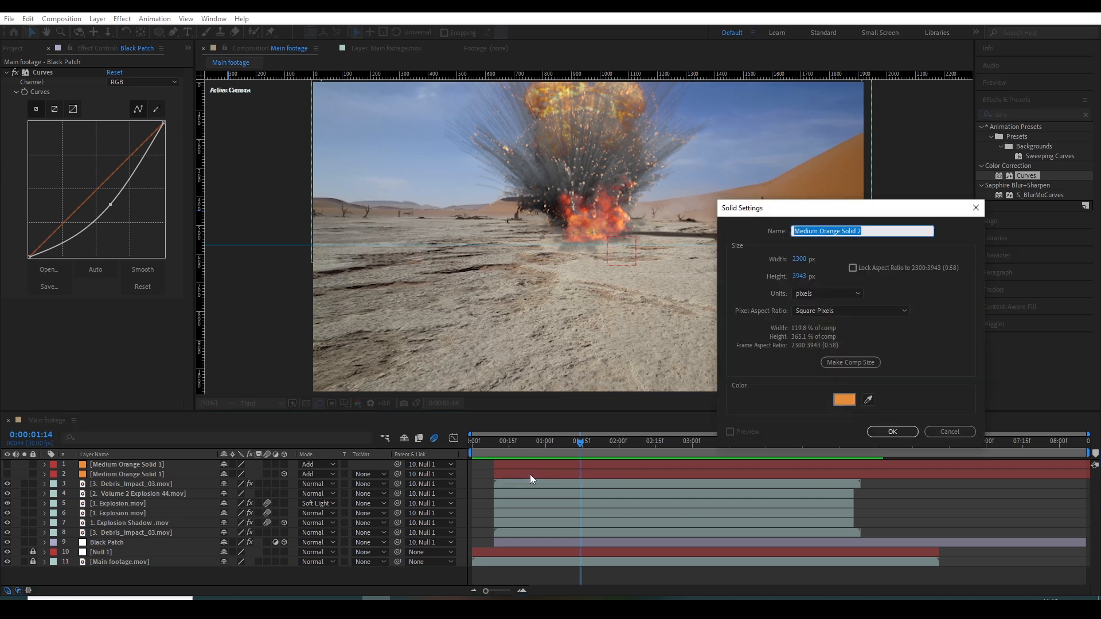
type("Ripple")
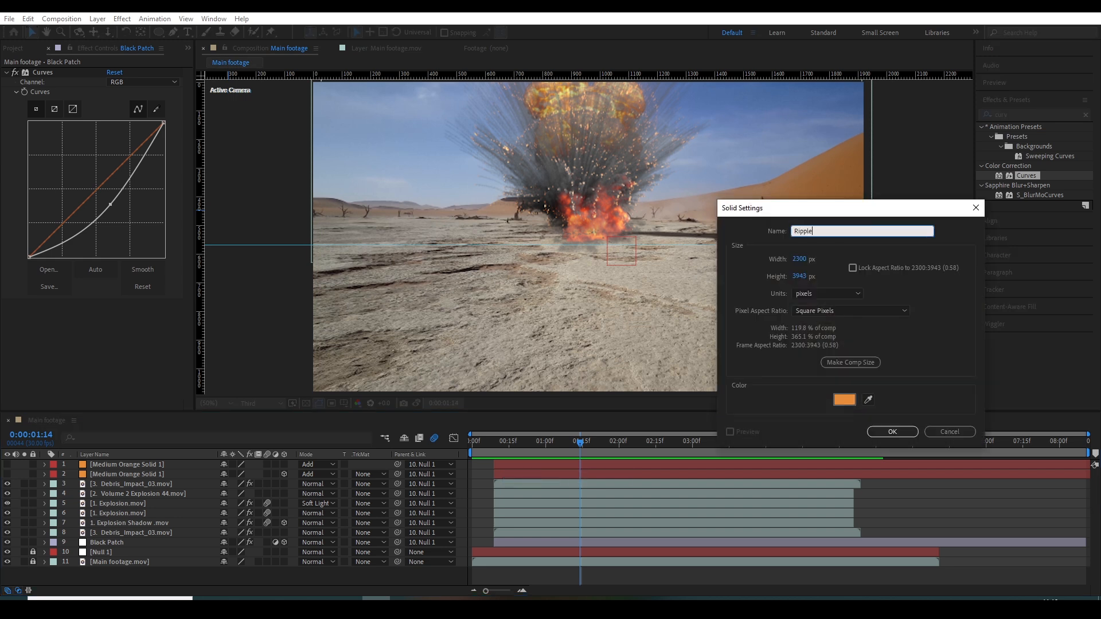
left_click(844, 364)
left_click(844, 399)
type("FFFFFF")
left_click(900, 347)
left_click(893, 432)
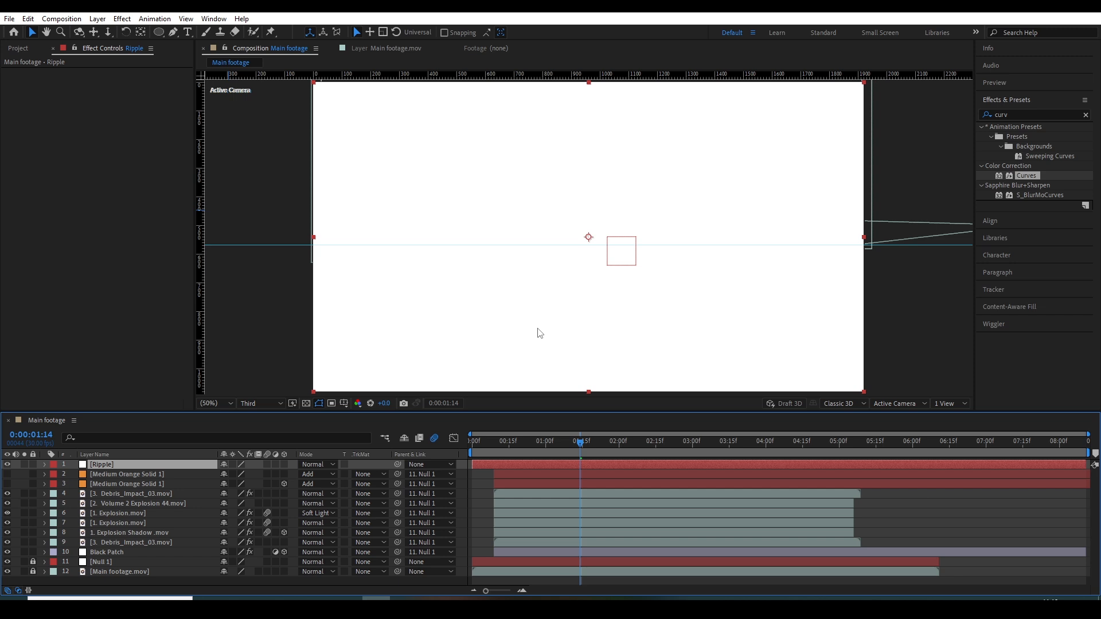
- Trim the Ripple layer to start with the explosion layers and parent it to Null 1
left_click_drag(504, 466, 466, 472)
left_click_drag(397, 465, 115, 563)
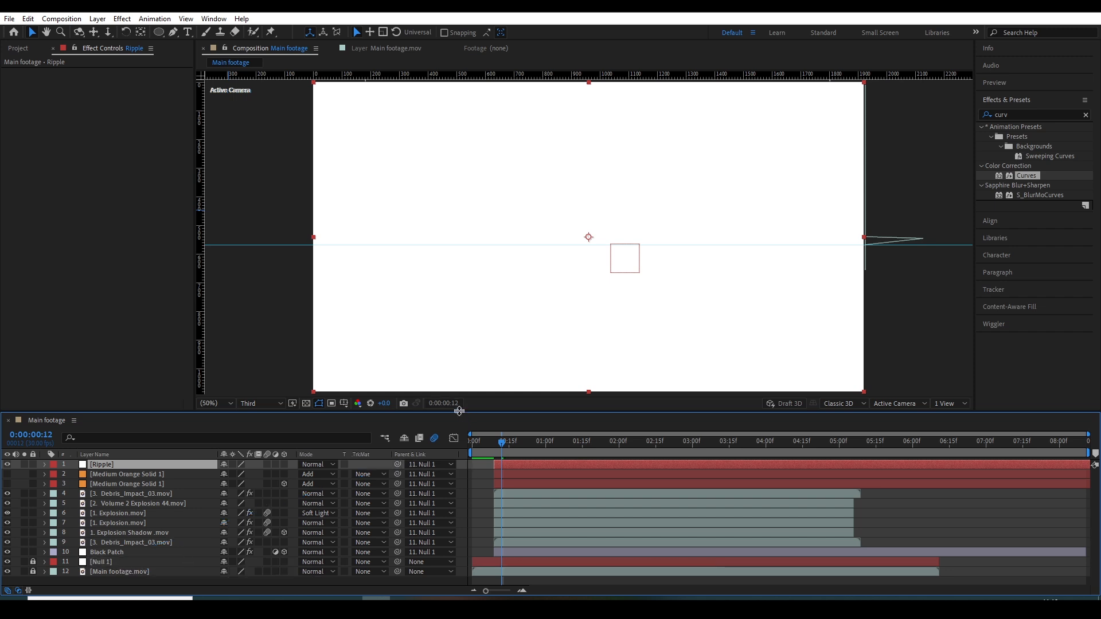
left_click_drag(464, 417, 460, 397)
- Draw a large circular mask centred on the Ripple solid and duplicate the mask
left_click(160, 32)
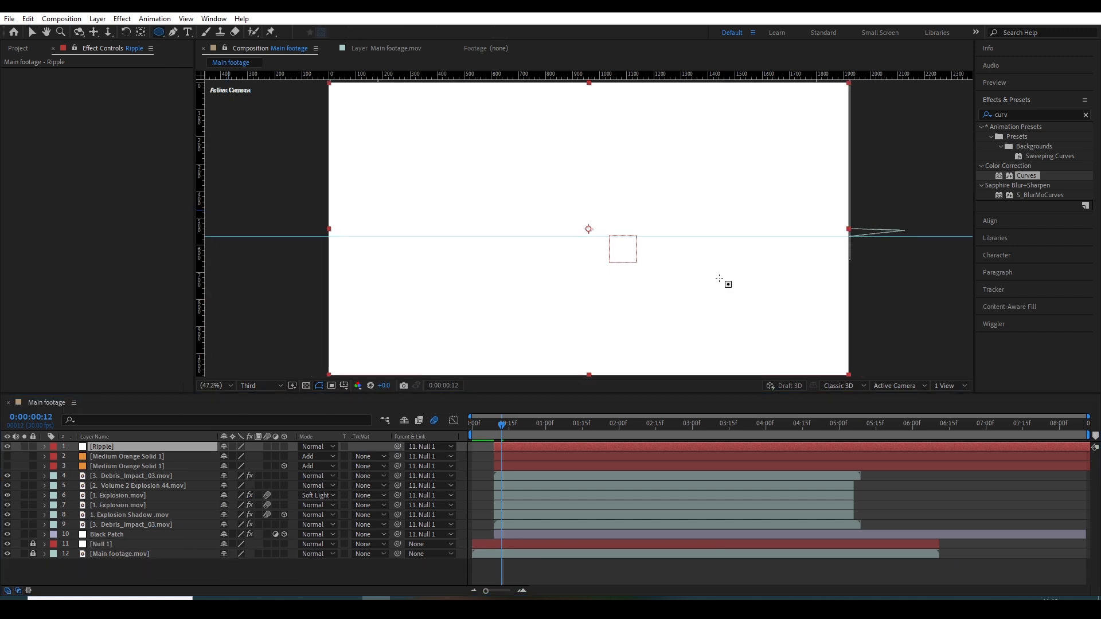
mouse_move(588, 228)
left_mouse_down()
mouse_move(651, 288)
mouse_move(697, 309)
left_mouse_up()
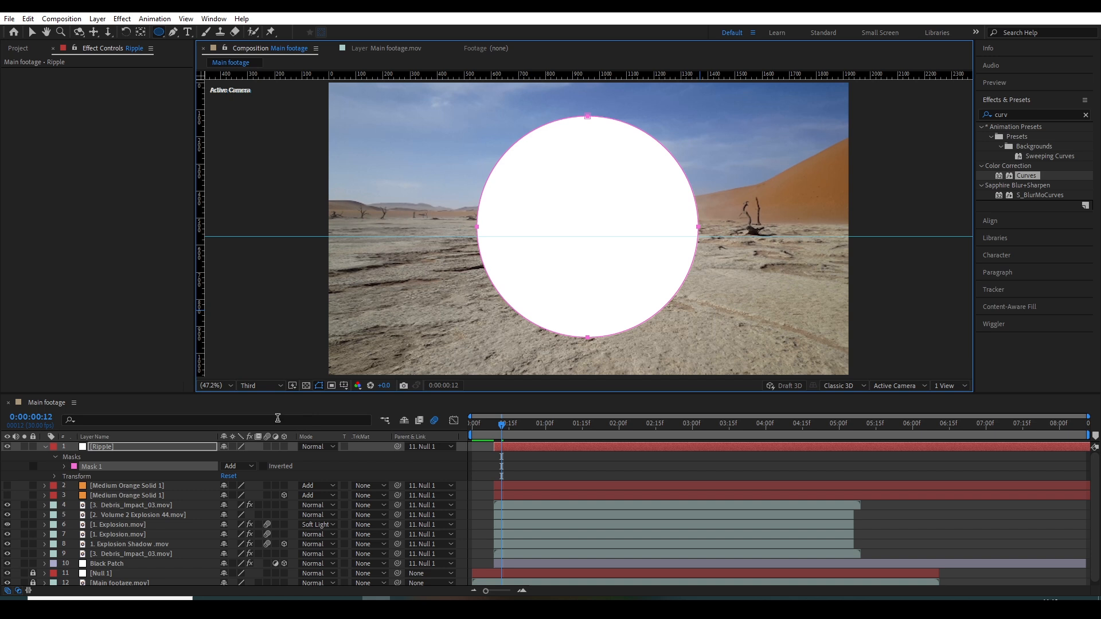
left_click(53, 471)
left_click(114, 470)
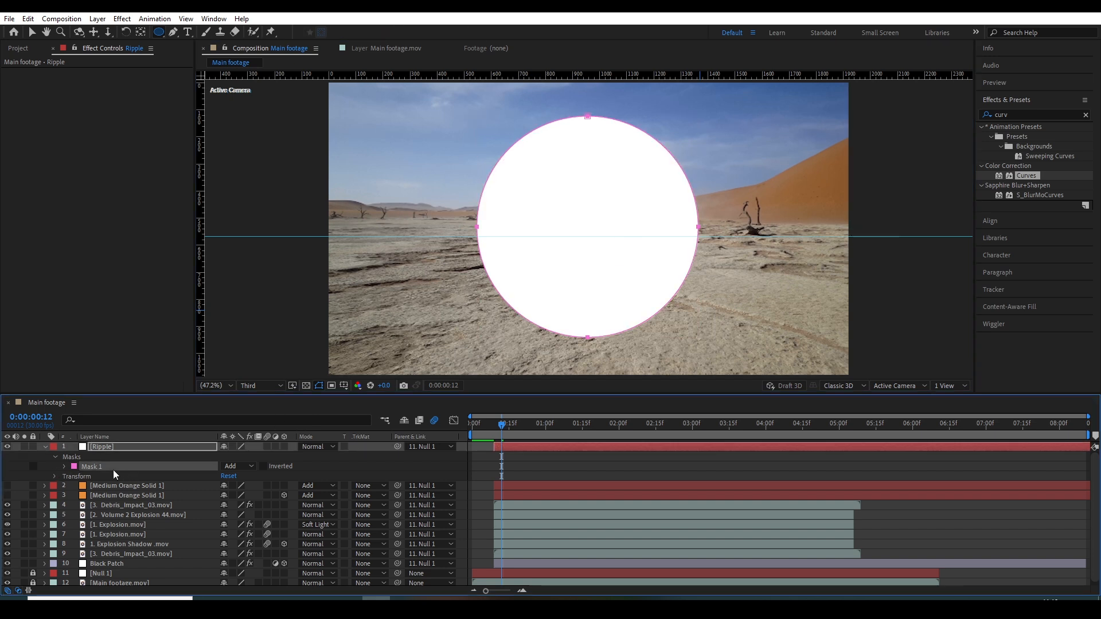
key("ctrl+d")
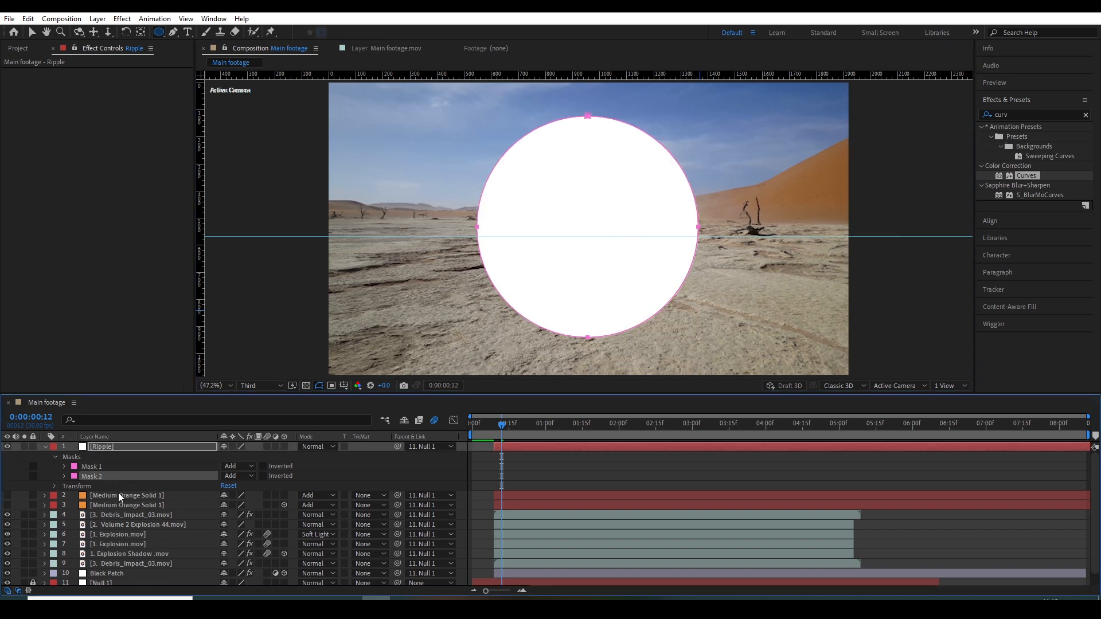
- Set Ripple's Mask 2 to Subtract with a Mask Expansion of -74 pixels to form a ring
left_click(65, 477)
left_click(240, 476)
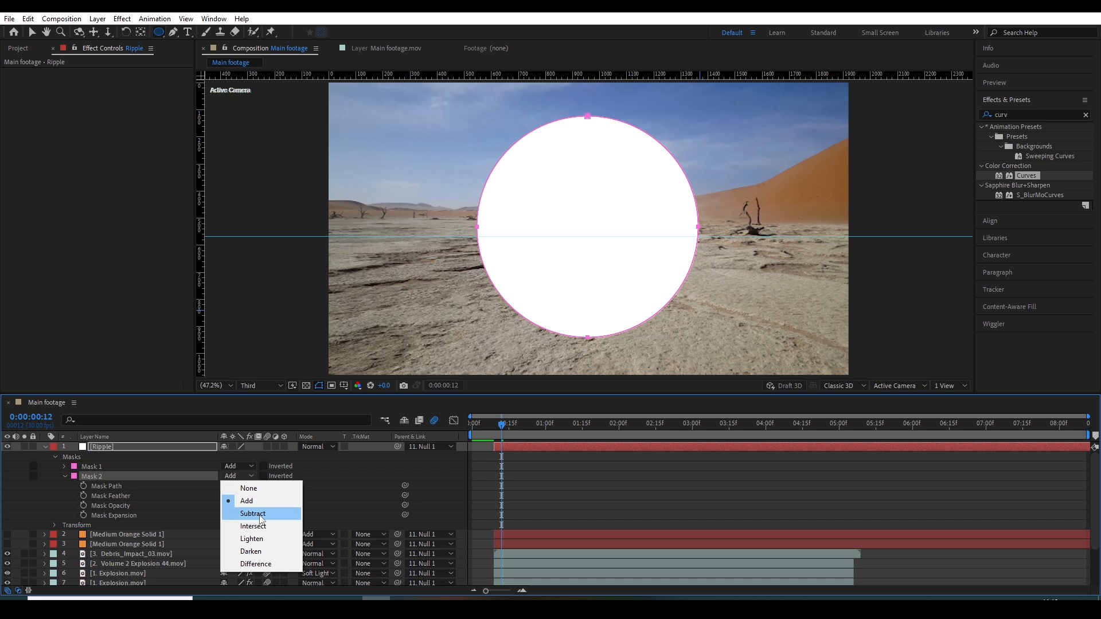
left_click(253, 514)
left_click_drag(223, 514, 174, 508)
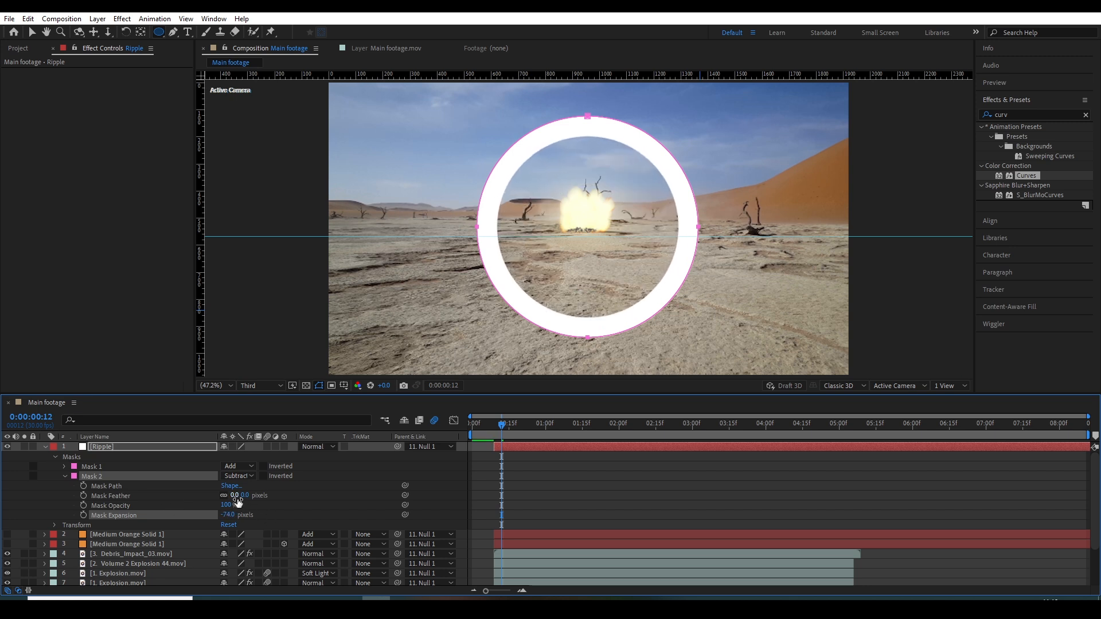
- Feather Ripple's masks, setting Mask 2 to 51 pixels and Mask 1 to 105 pixels
left_click_drag(235, 497, 256, 491)
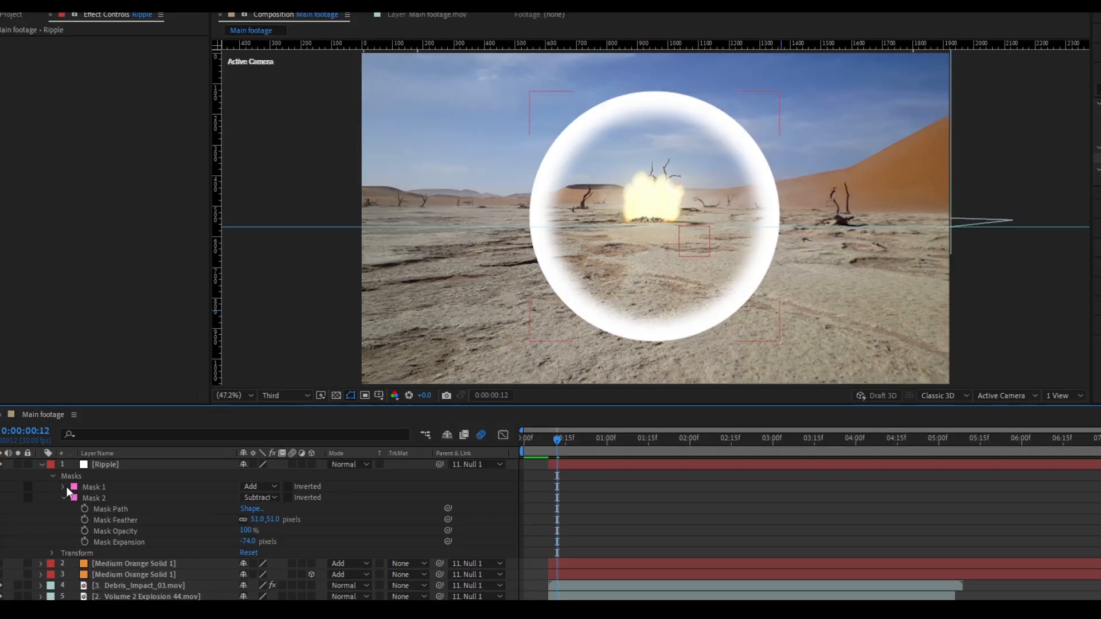
left_click(65, 488)
left_click_drag(254, 508, 313, 501)
left_click(327, 511)
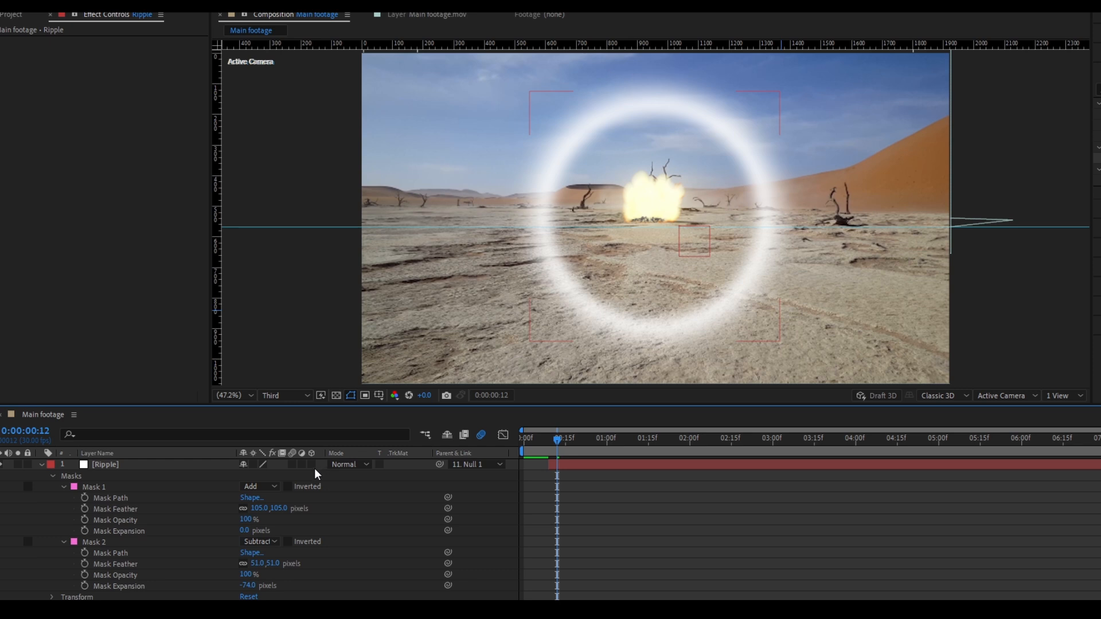
- Make the Ripple layer 3D and set its X Rotation to -90° to lay the ring flat
left_click(129, 465)
key("r")
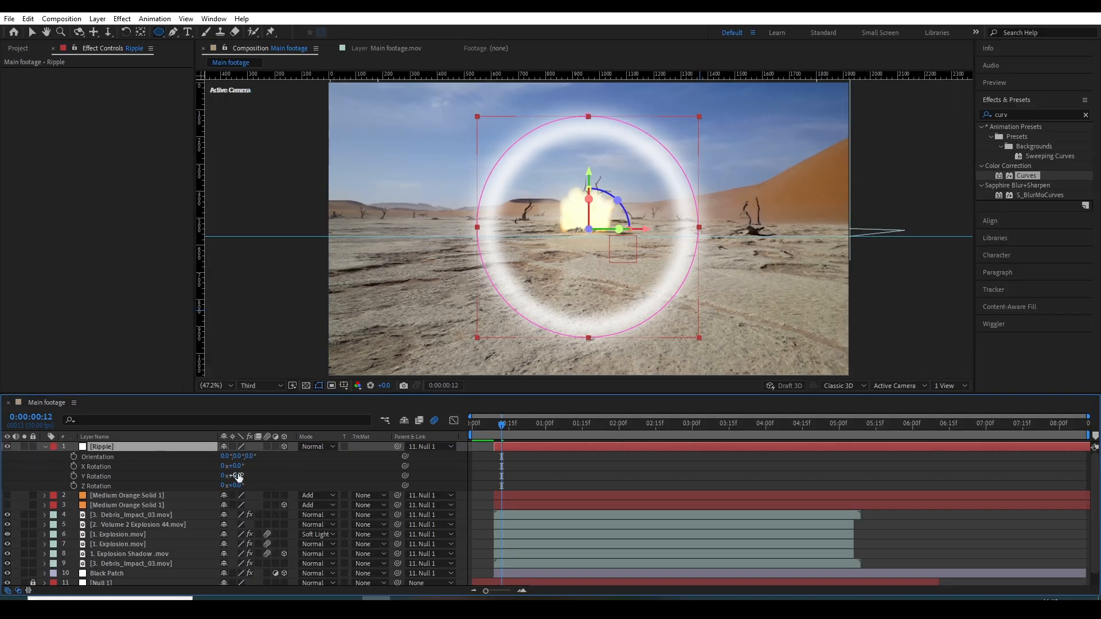
left_click_drag(235, 465, 229, 508)
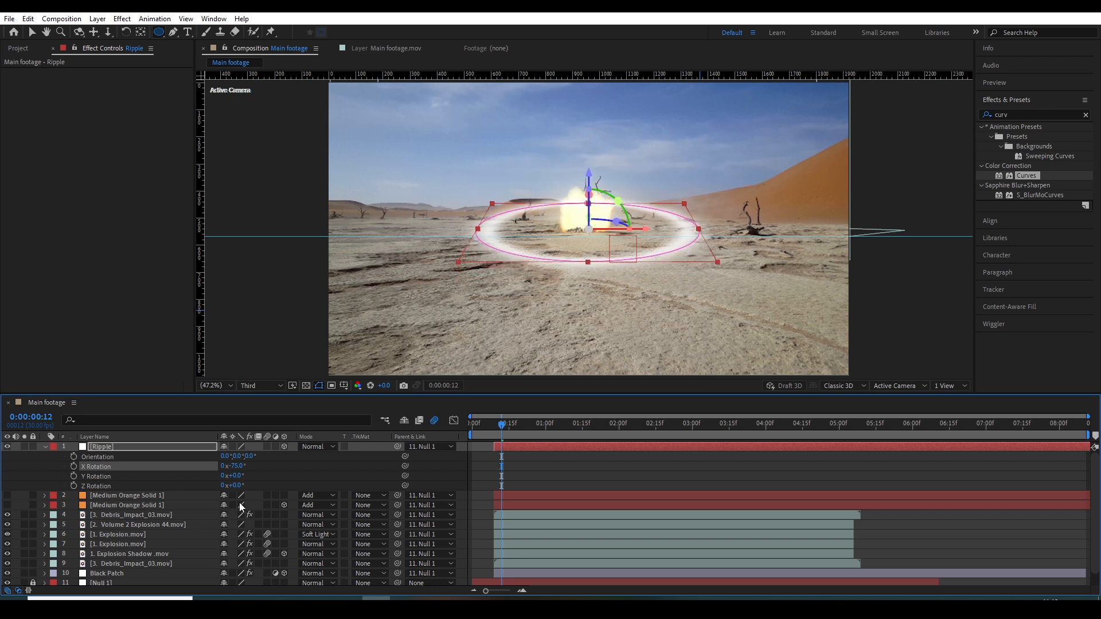
left_click(235, 467)
type("-9")
key("Return")
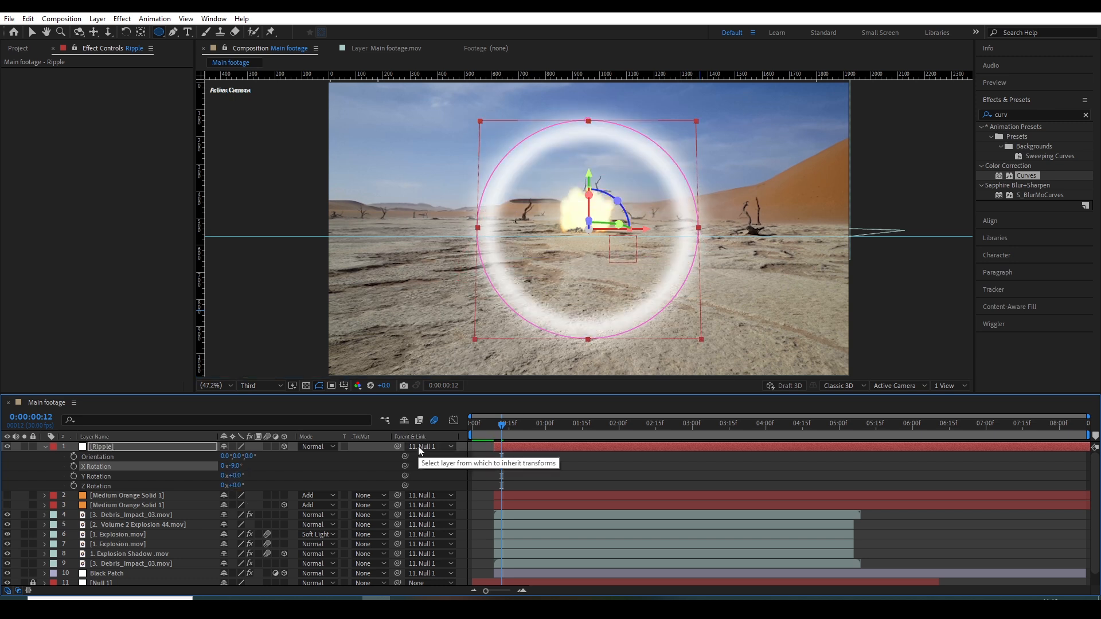
left_click(242, 466)
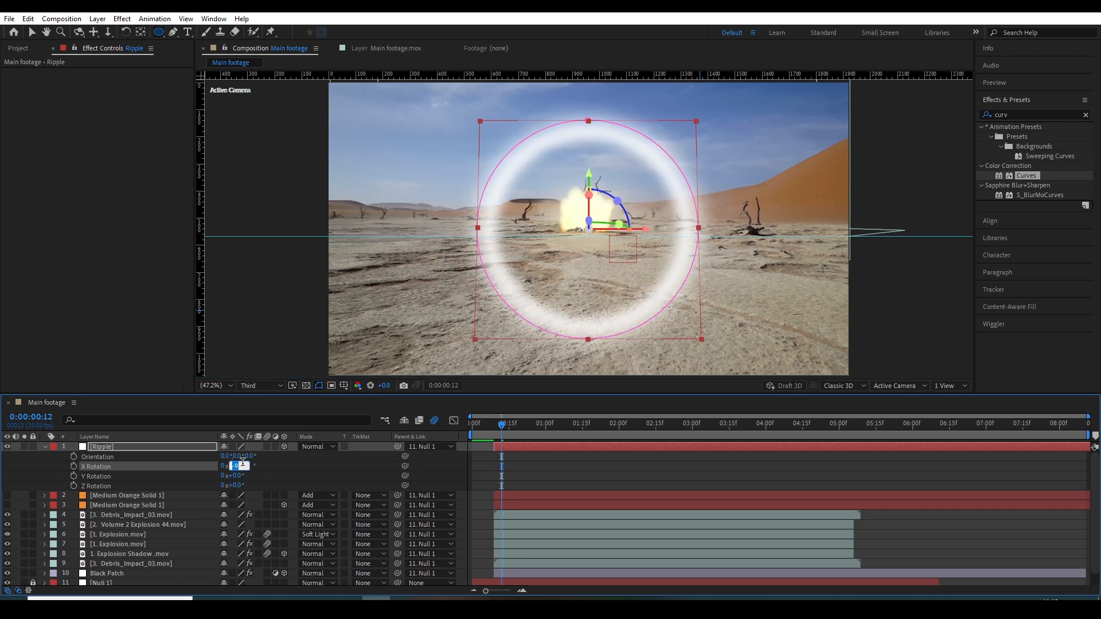
key("Return")
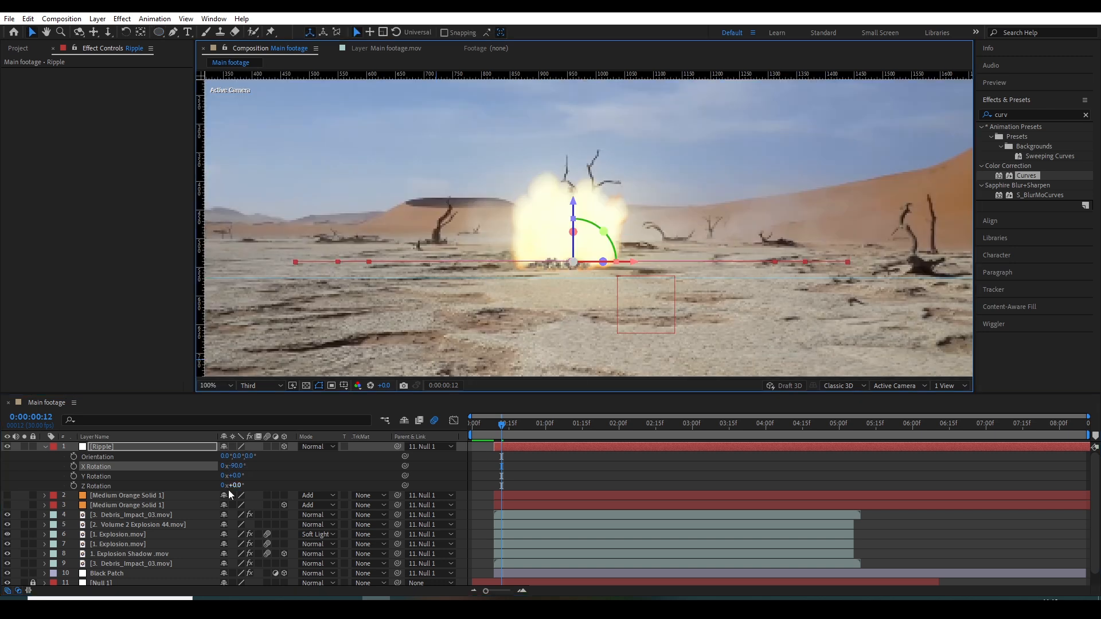
- Start animating Ripple's Scale with a 0% keyframe at the layer's first frame, 0:00:00:09
key("s")
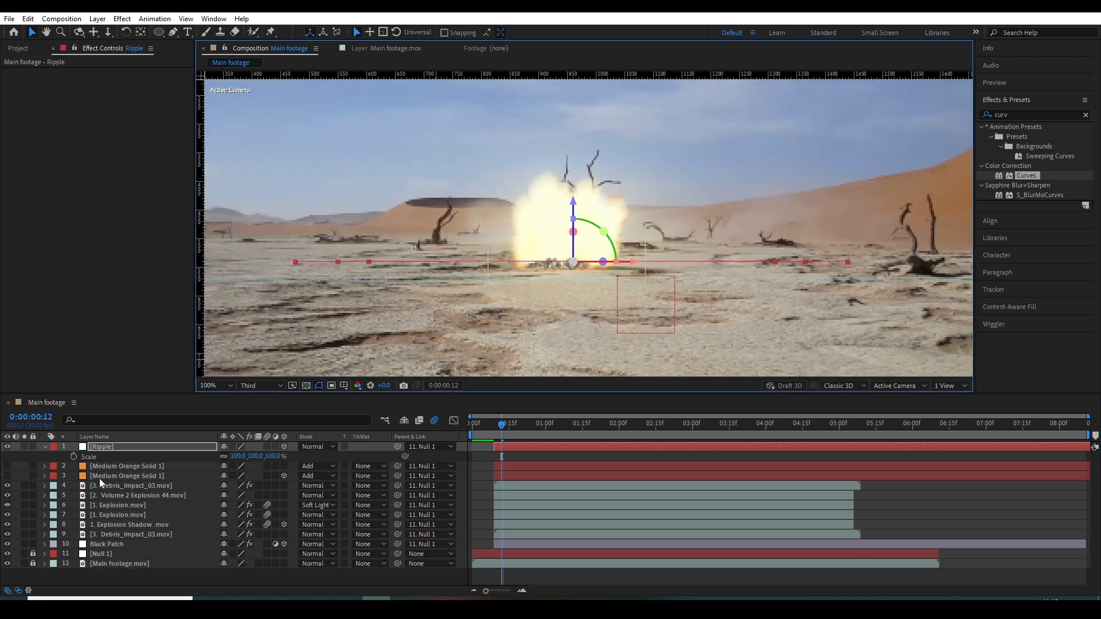
left_click(73, 457)
left_click(238, 456)
type("0")
key("Return")
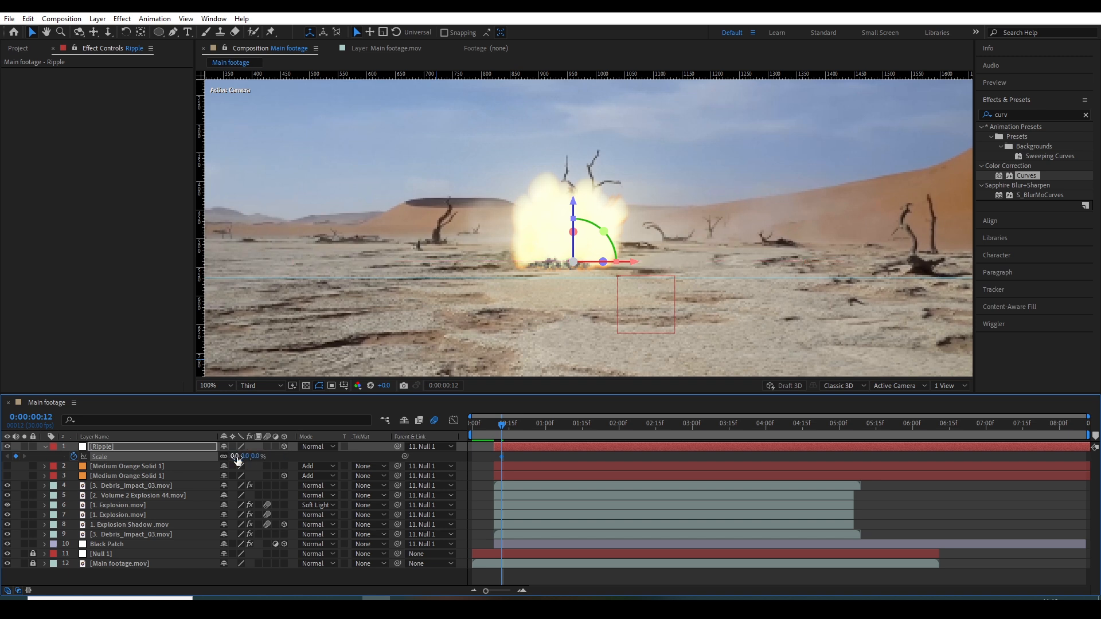
scroll(508, 465, "up", 2)
left_click_drag(508, 464, 561, 465)
left_click(556, 431)
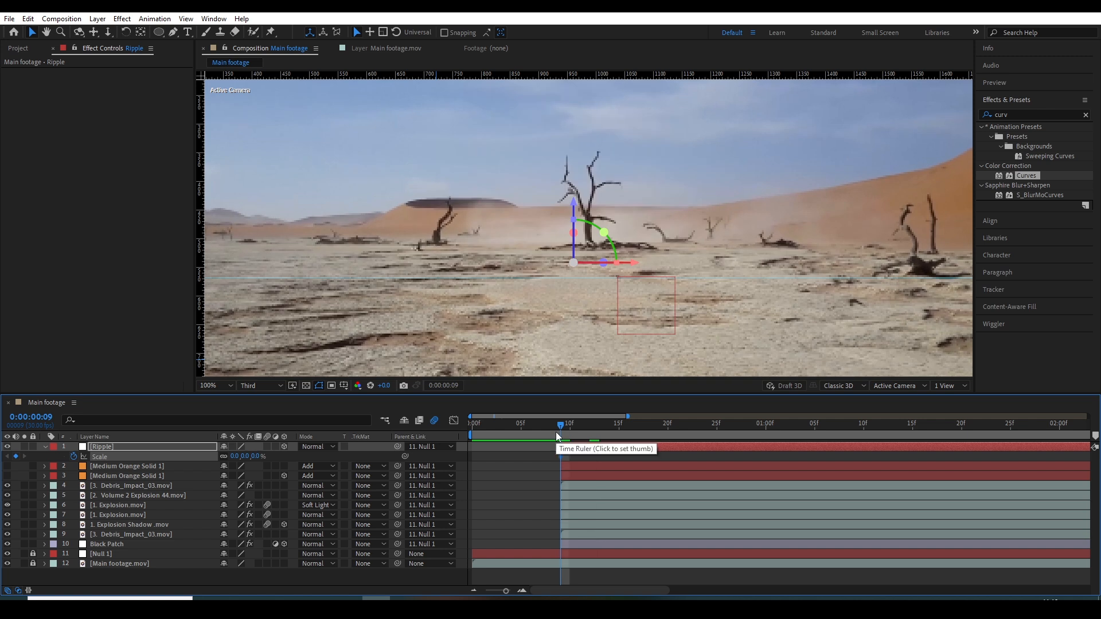
- Add a second Ripple Scale keyframe of 391% at 0:00:01:19
key("space")
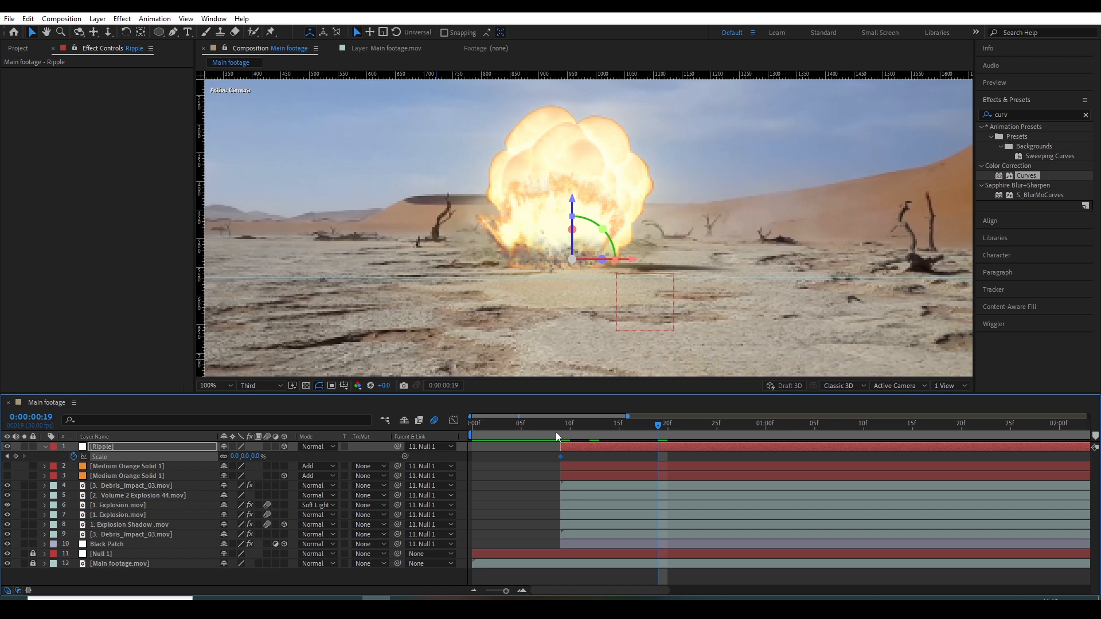
scroll(537, 271, "down", 2)
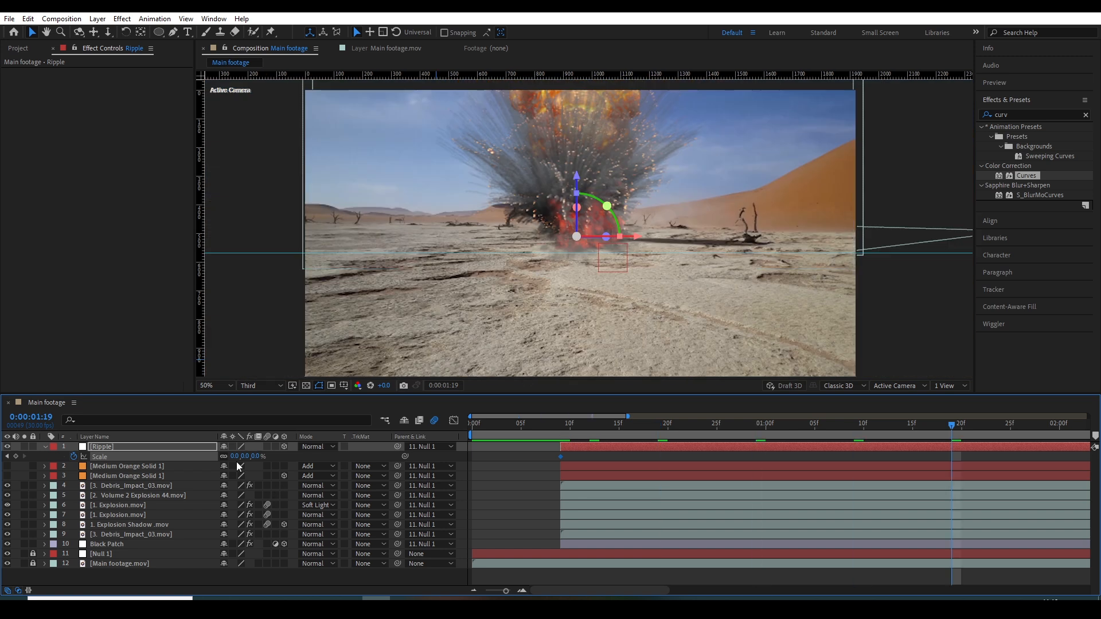
left_click_drag(237, 457, 423, 421)
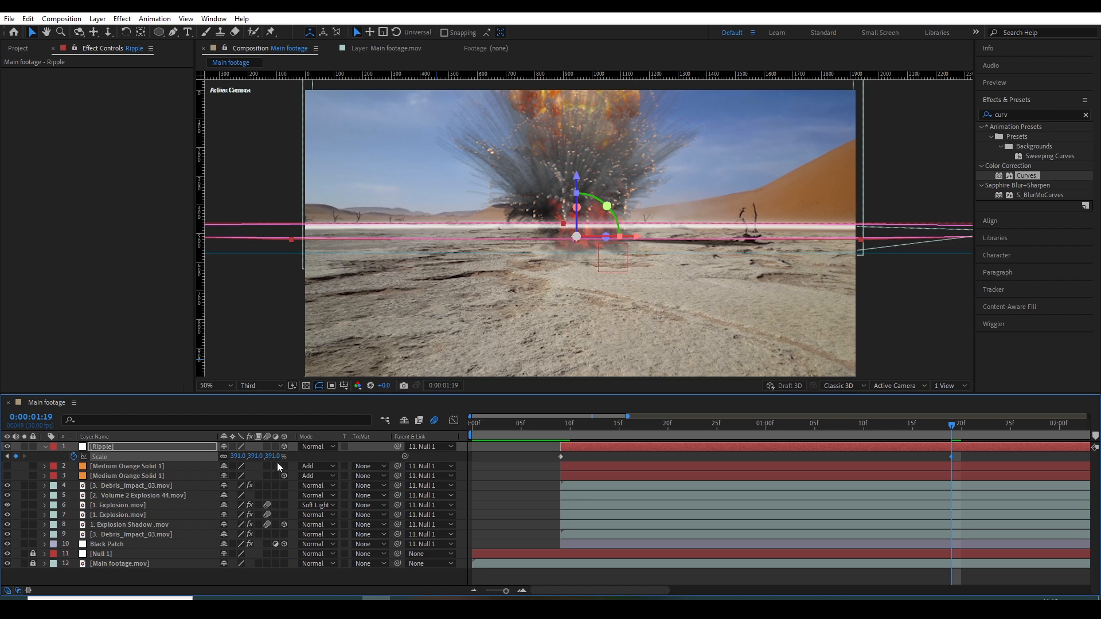
- Set Ripple's X Rotation to -86° and preview the expanding ring
key("shift+r")
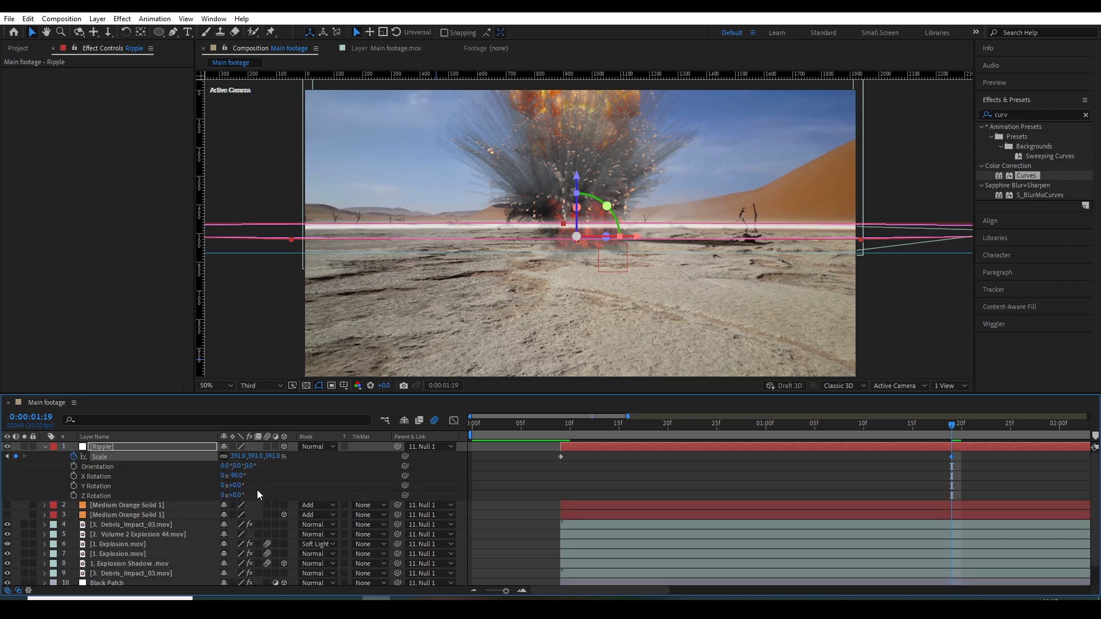
left_click_drag(236, 476, 235, 476)
left_click(235, 475)
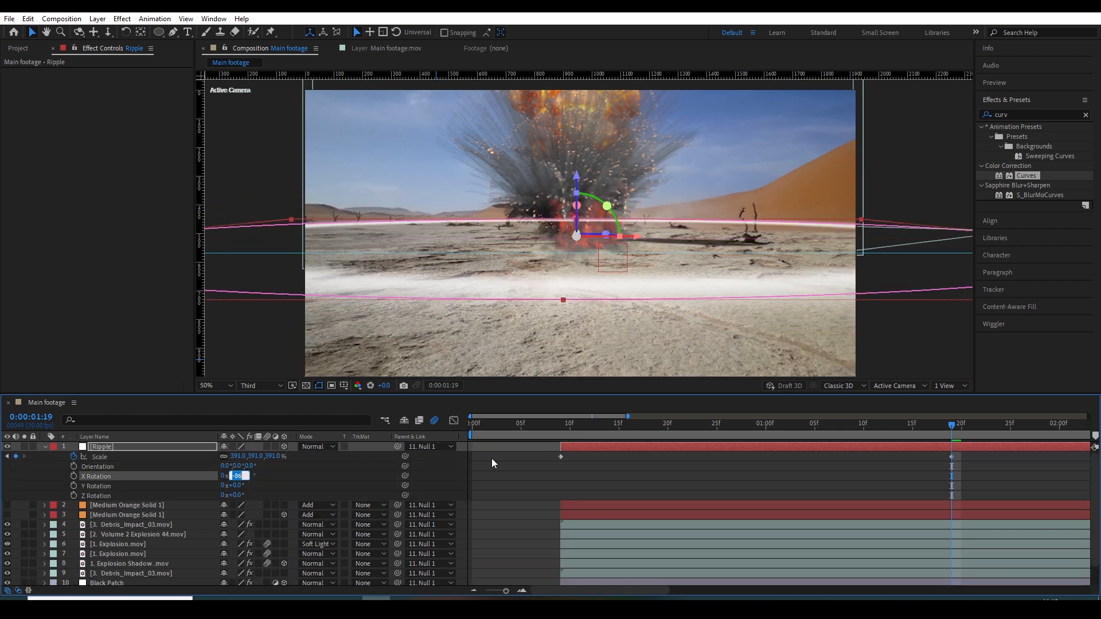
left_click(551, 426)
key("space")
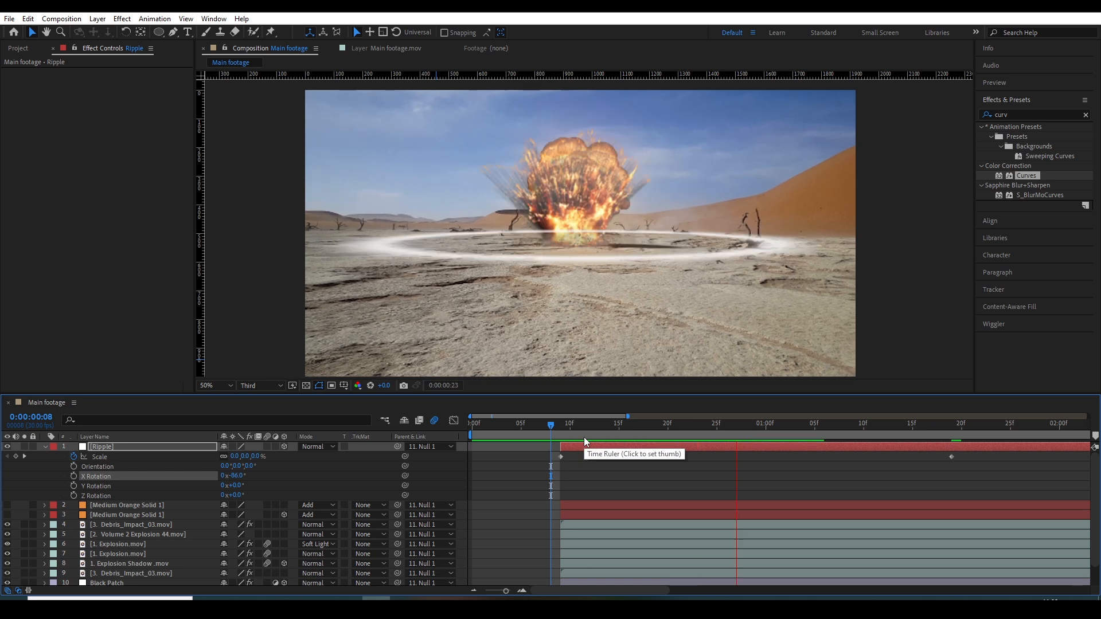
key("space")
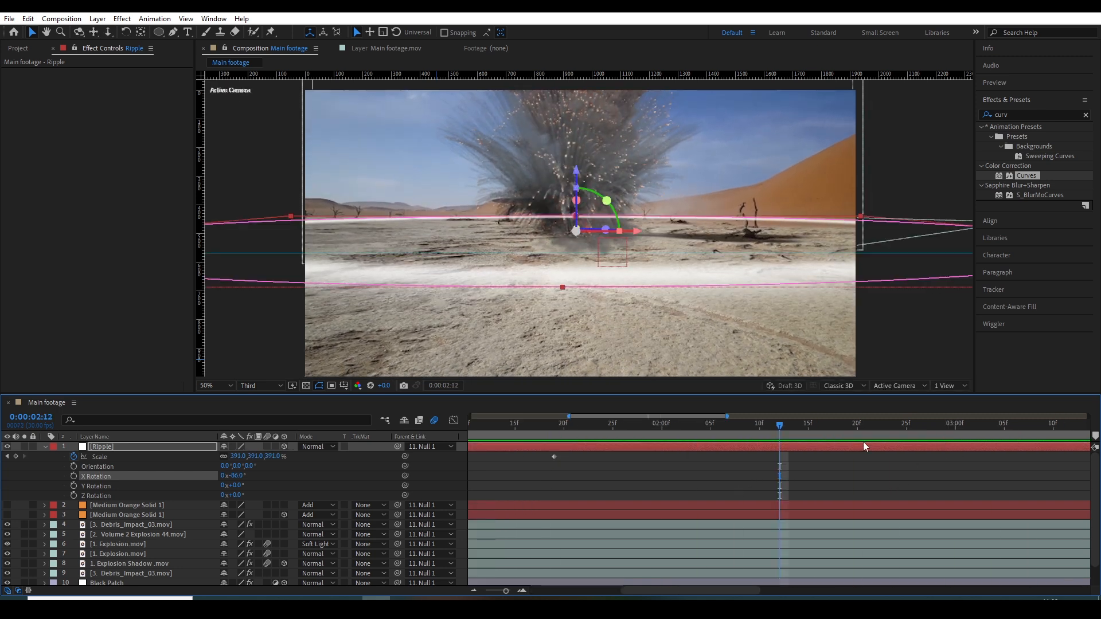
- Raise Ripple's Scale at the 0:00:01:19 keyframe to 738% and preview the shockwave
scroll(823, 462, "down", 2)
key("j")
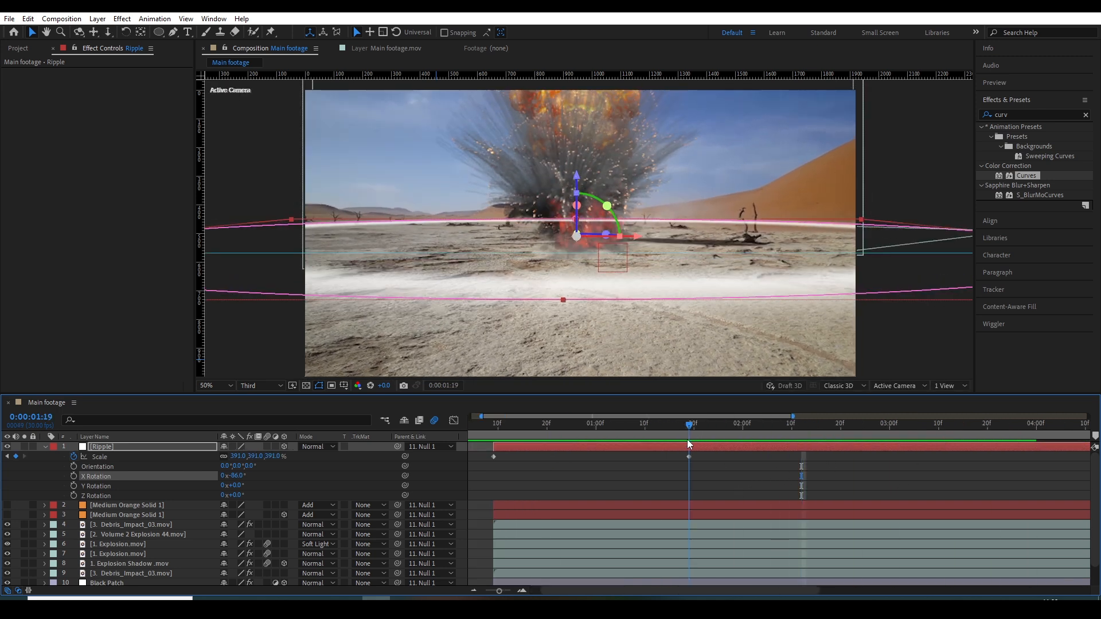
left_click(311, 488)
left_click_drag(238, 456, 509, 446)
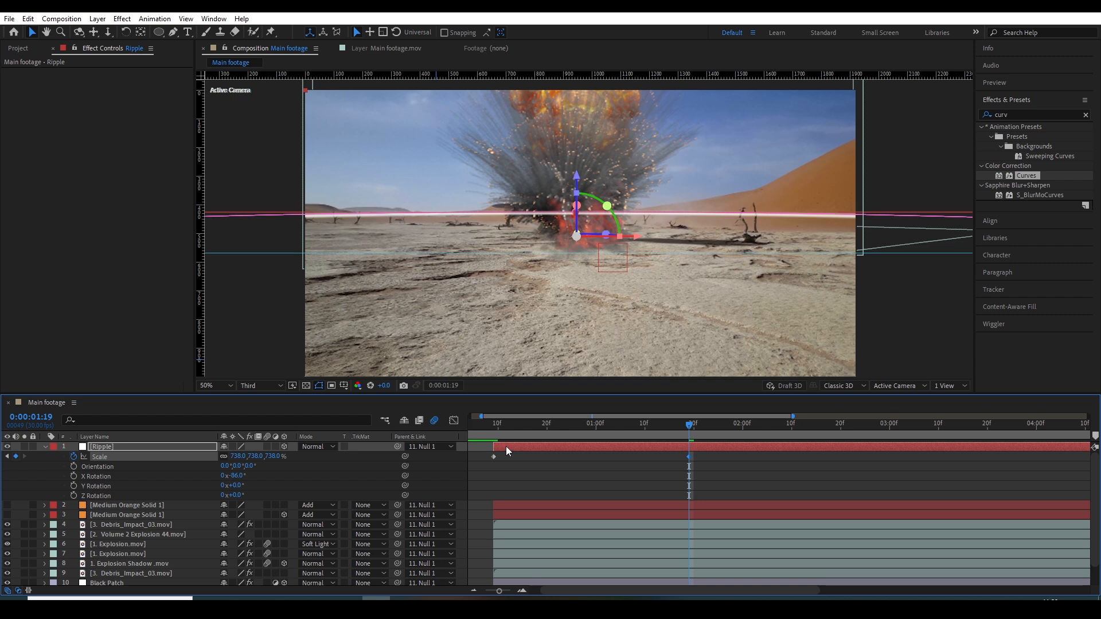
left_click(490, 432)
key("space")
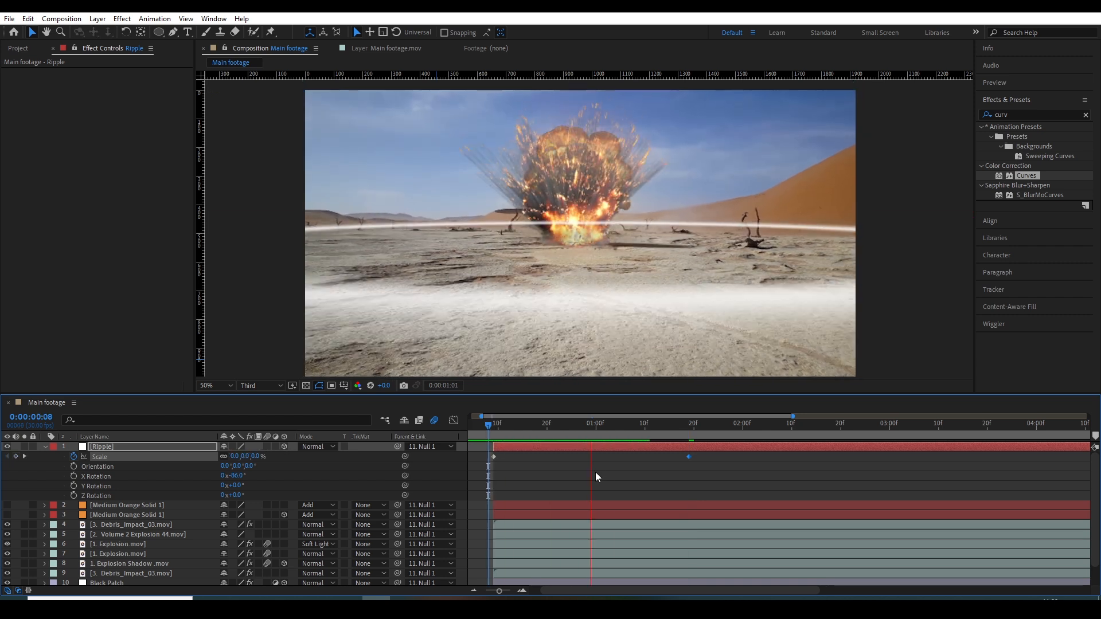
key("space")
- Apply Easy Ease to both Ripple Scale keyframes and reshape the speed graph for a fast start and slow finish, then preview
left_click_drag(757, 481, 496, 445)
key("F9")
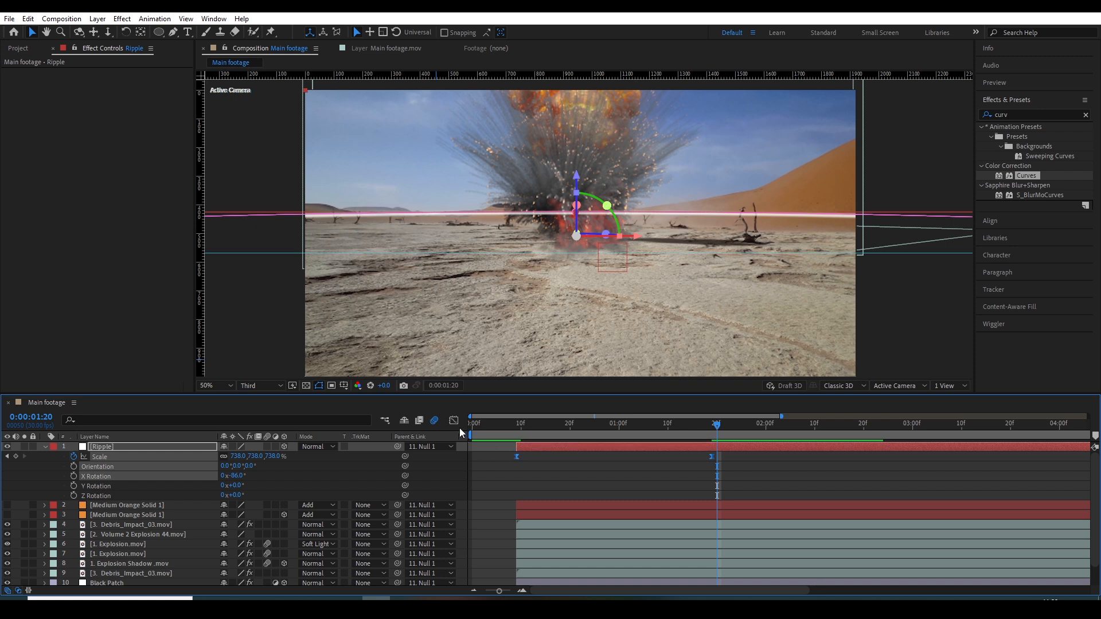
left_click(454, 420)
mouse_move(626, 537)
left_mouse_down()
mouse_move(819, 600)
mouse_move(631, 559)
left_mouse_up()
key("Page_Up")
key("Page_Up")
key("Page_Up")
key("Page_Up")
key("Page_Up")
key("Page_Up")
key("Page_Up")
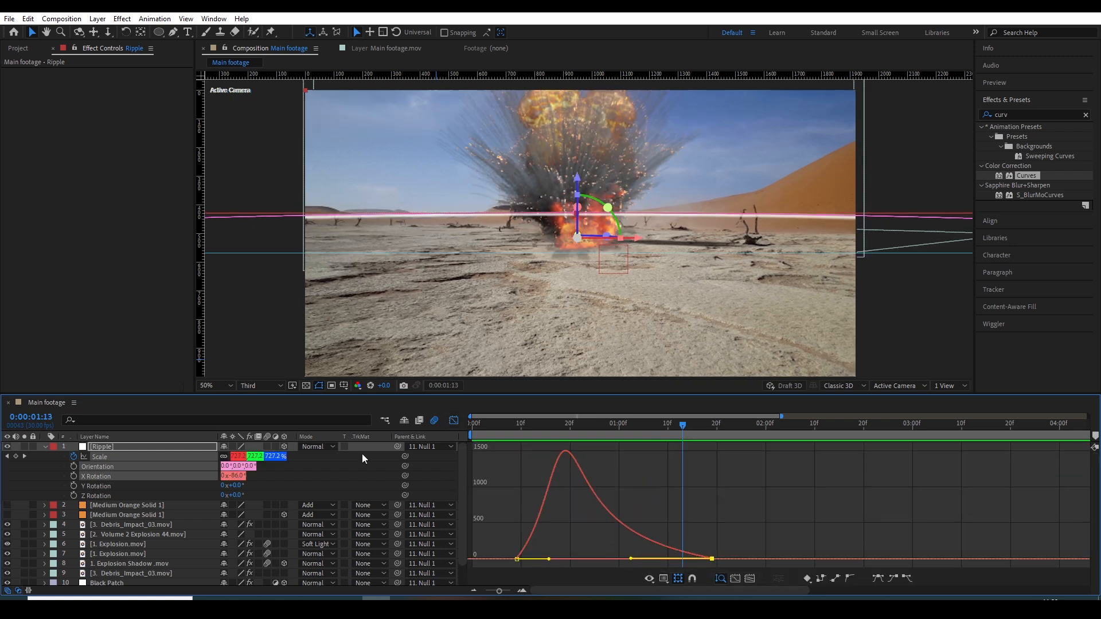
left_click(487, 425)
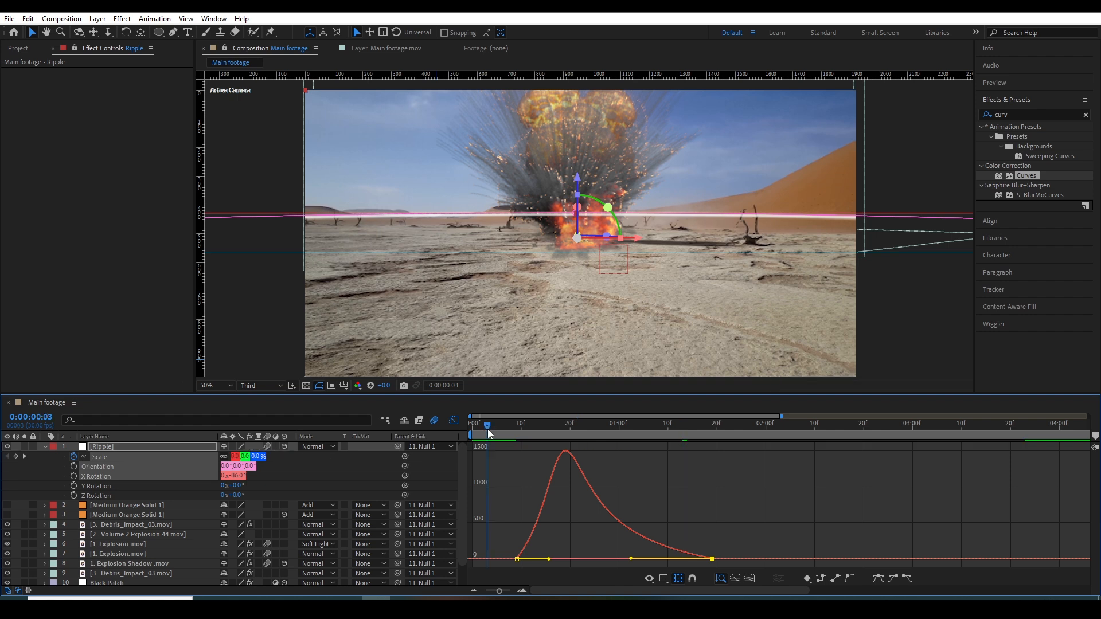
left_click(453, 421)
key("space")
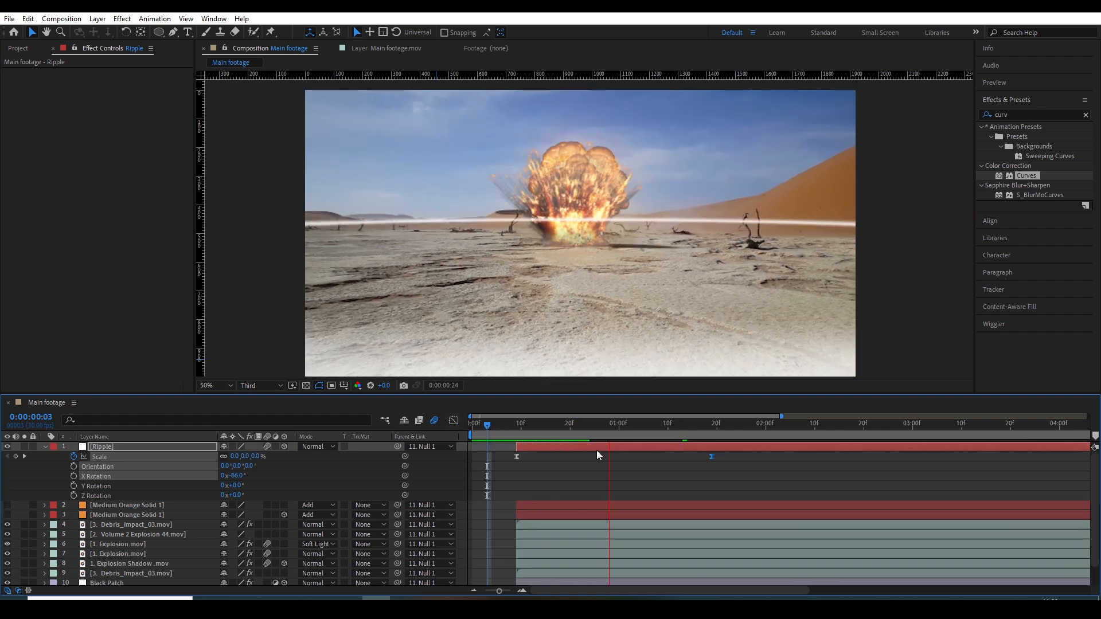
- Duplicate the Ripple layer and shift the copy to start about three frames after the original
left_click(581, 429)
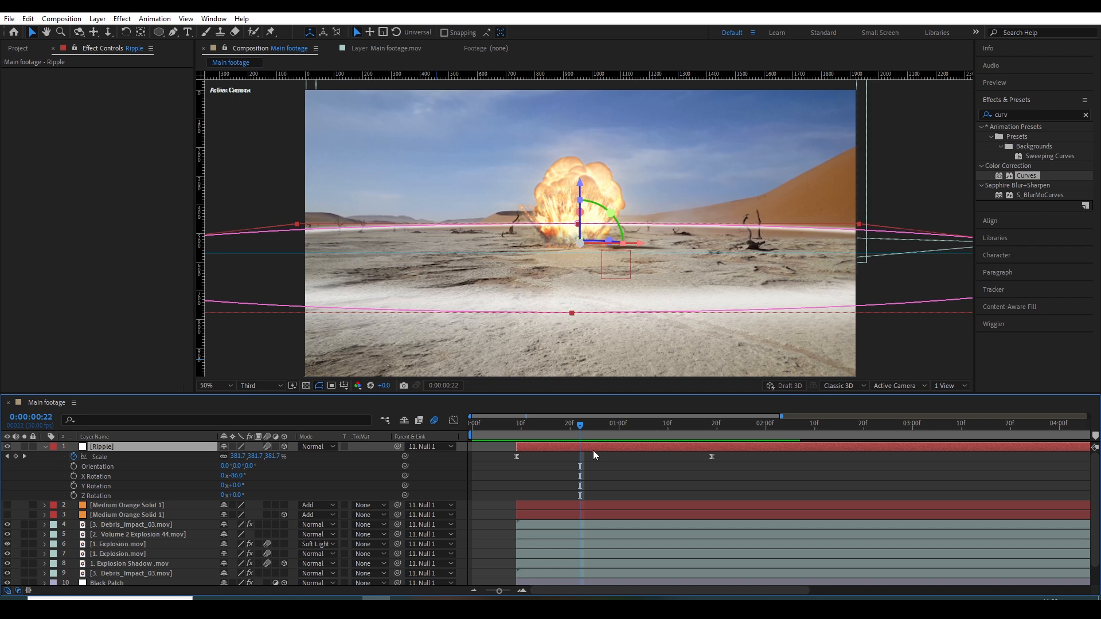
key("ctrl+d")
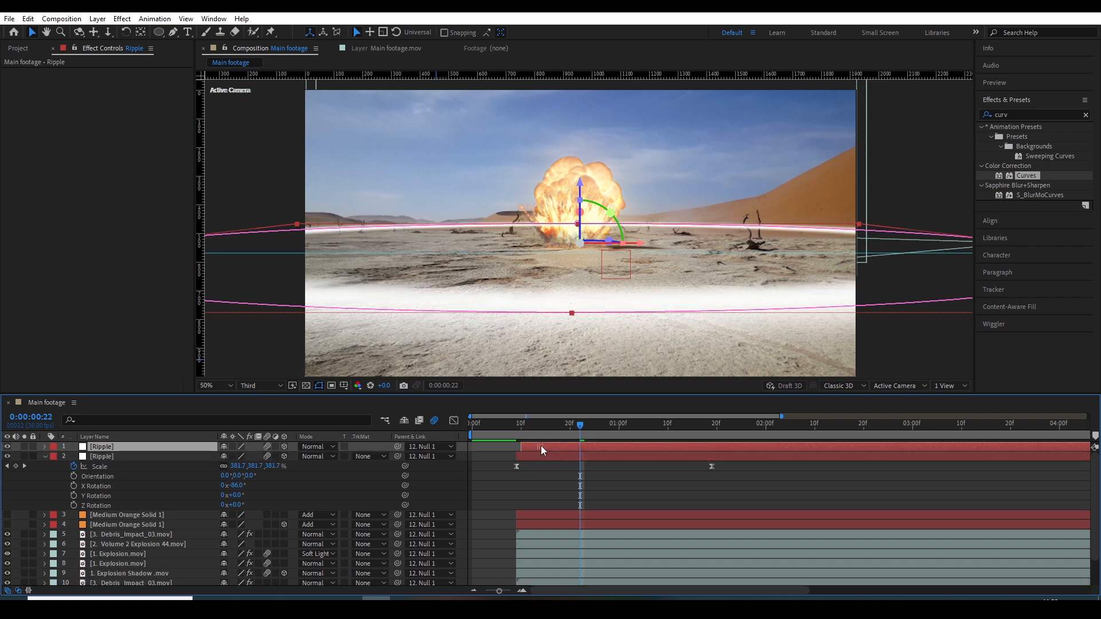
left_click_drag(541, 446, 550, 446)
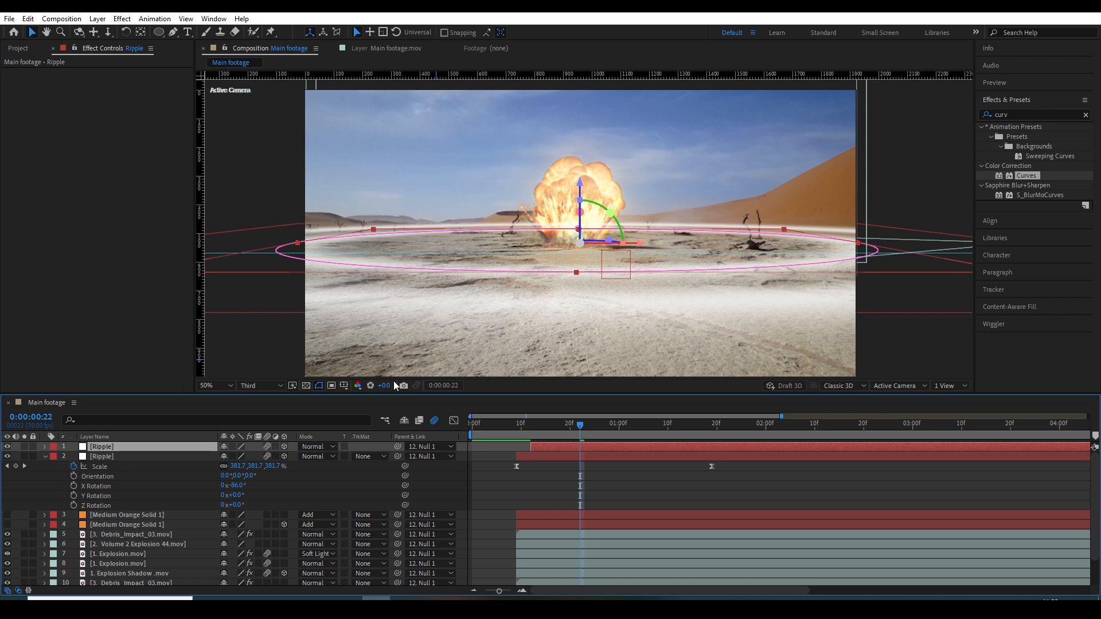
- Soften the duplicate Ripple by setting its Mask 1 Feather to 482 pixels, and preview the two rings
key("m")
key("m")
left_click_drag(247, 476, 333, 469)
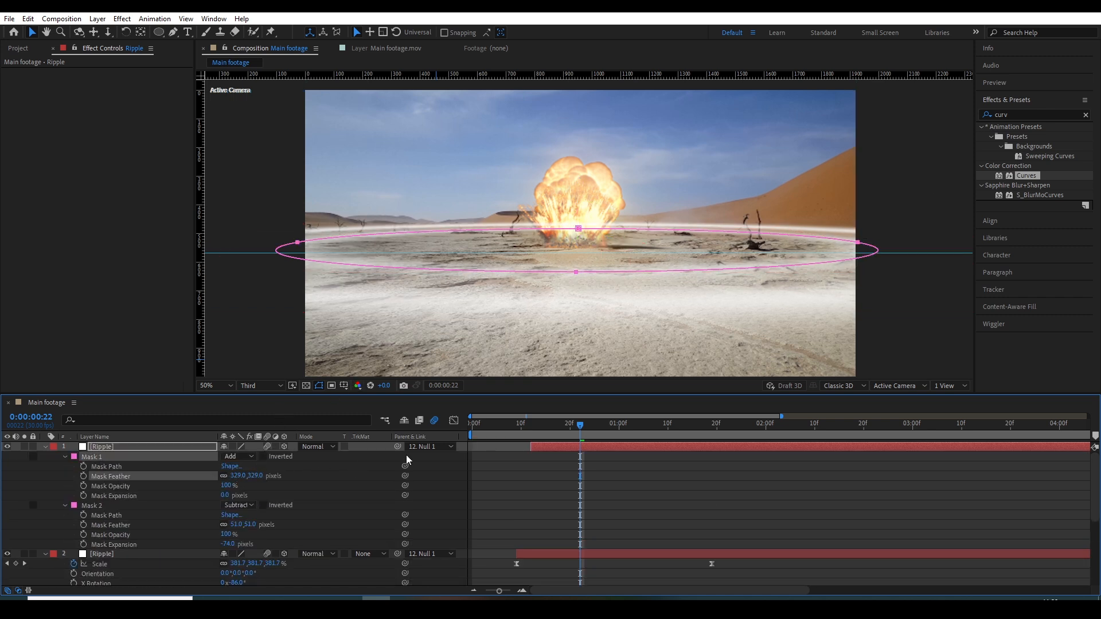
key("space")
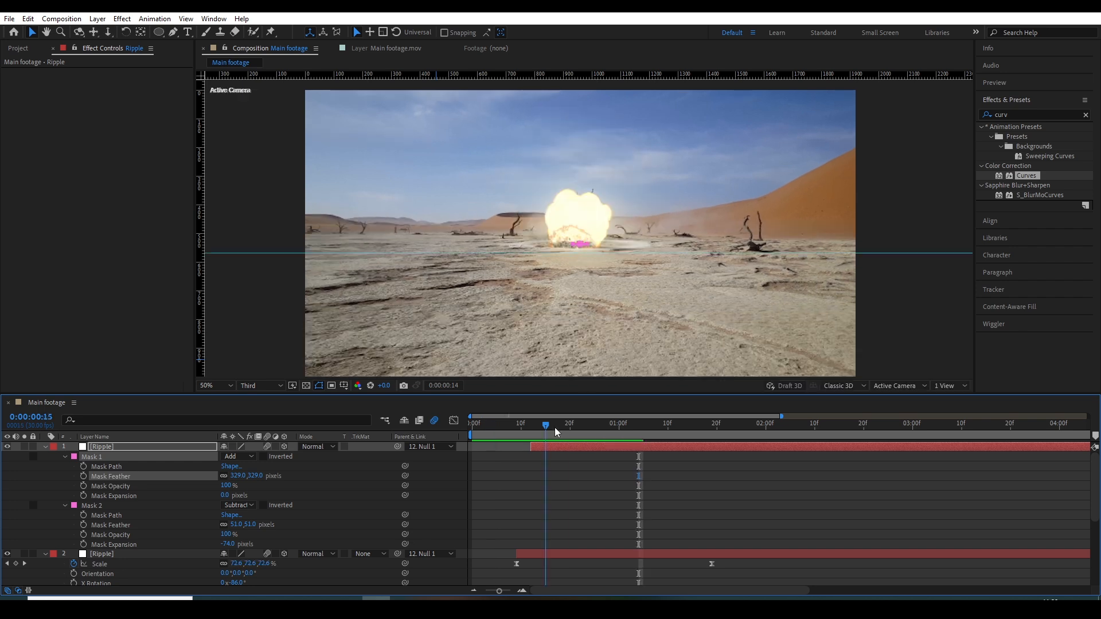
key("space")
left_click_drag(240, 476, 289, 469)
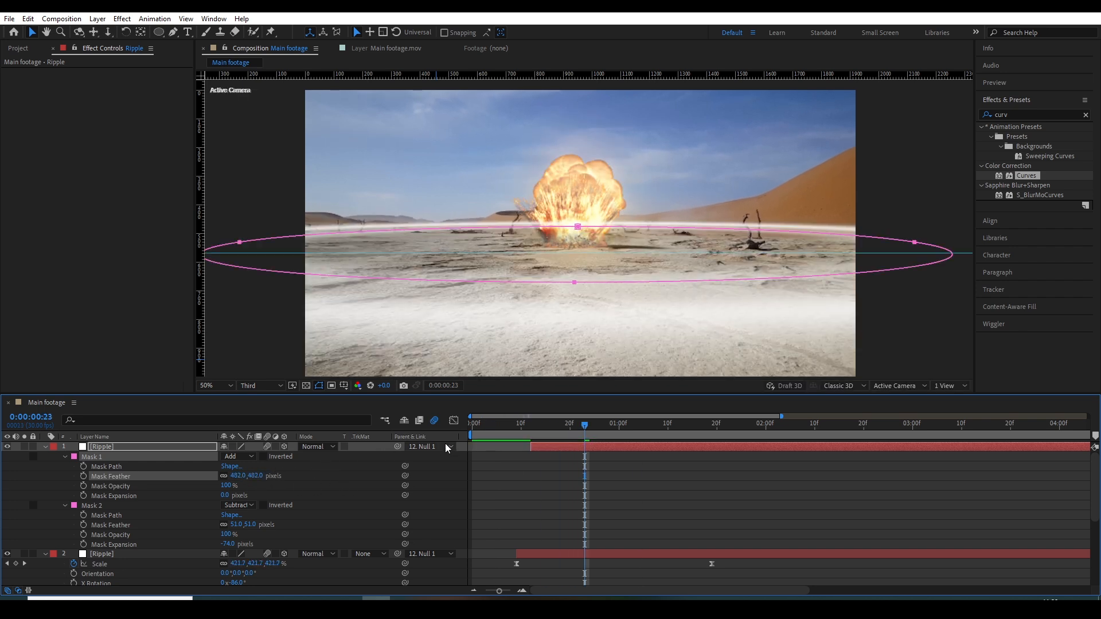
key("space")
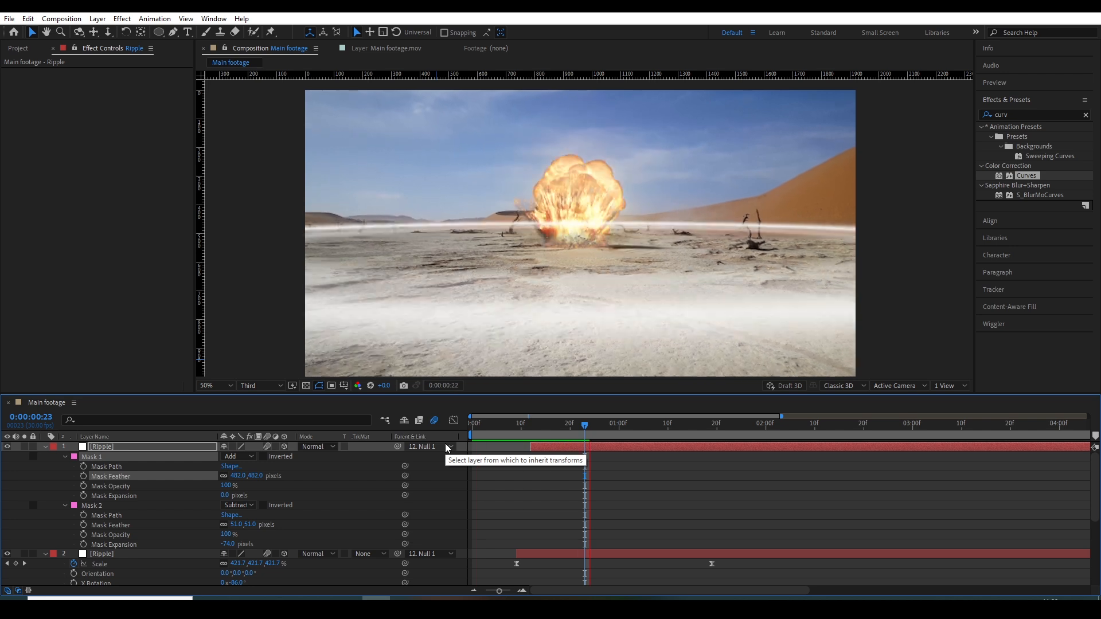
key("space")
- Delay the duplicate Ripple about four more frames and move both layers' ending Scale keyframes about seven frames earlier
left_click(508, 501)
left_click_drag(541, 447, 558, 439)
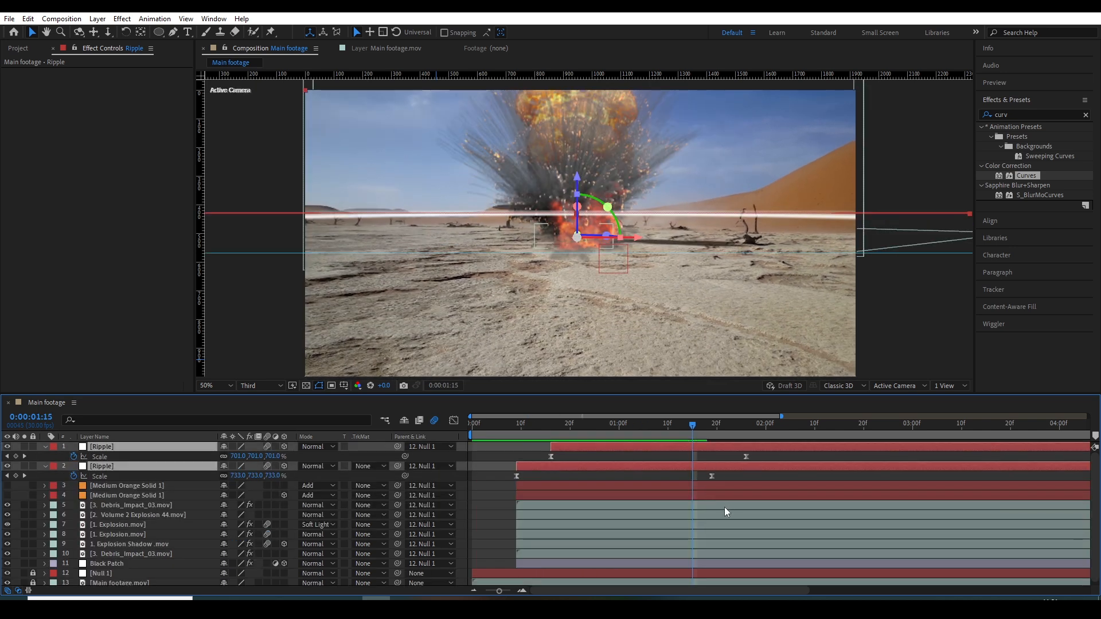
left_click_drag(766, 454, 677, 480)
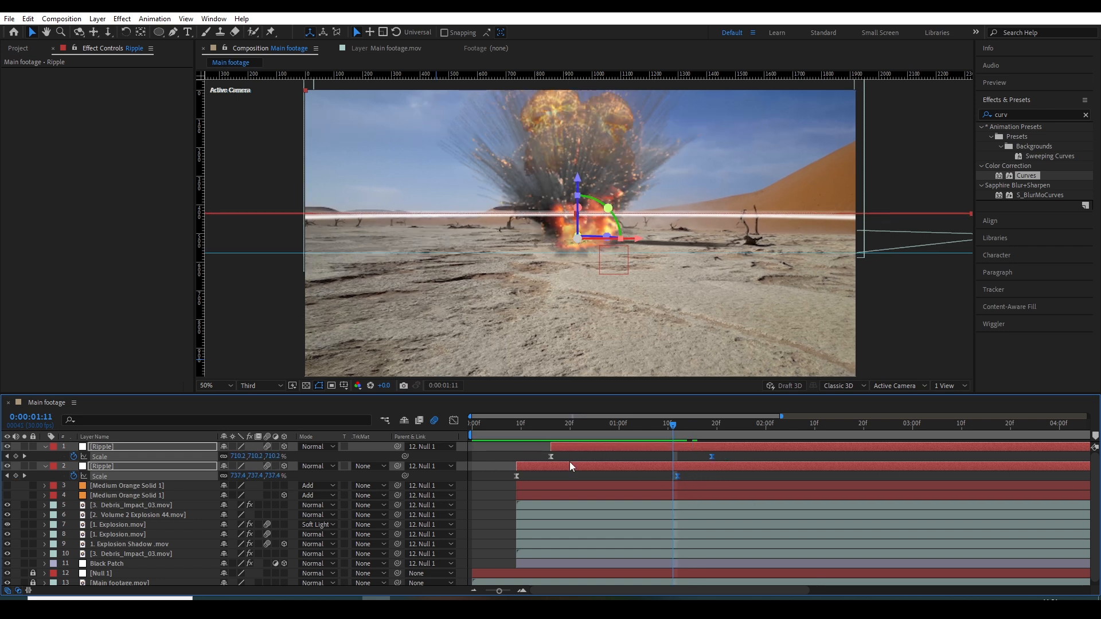
- Pre-compose the two Ripple layers into a new composition named Ripple, moving all attributes into it
right_click(175, 466)
left_click(205, 388)
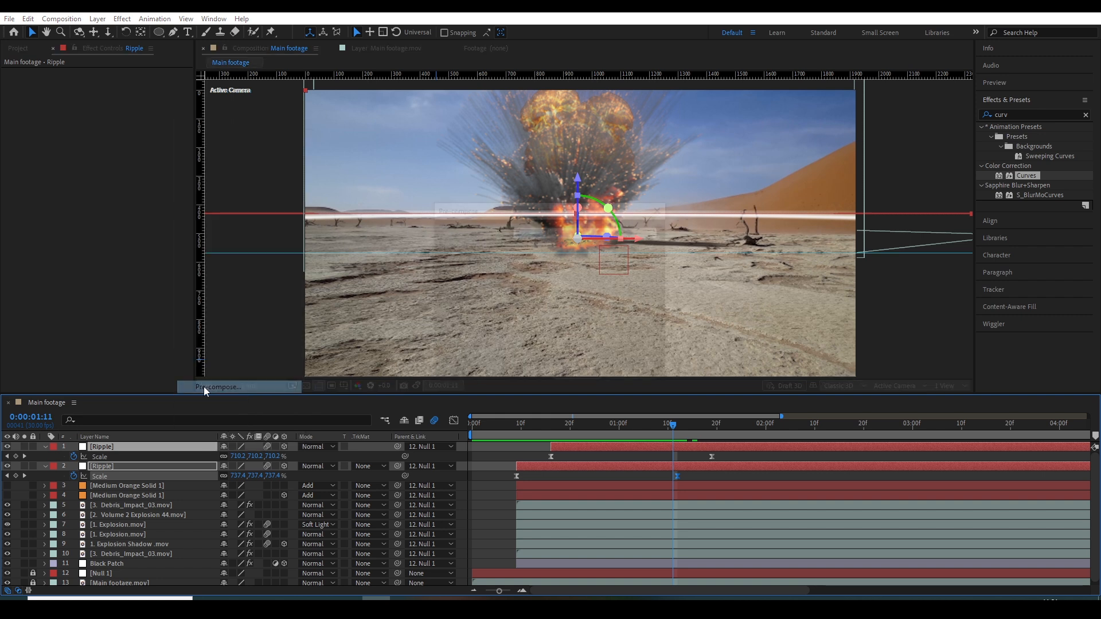
type("Ripple")
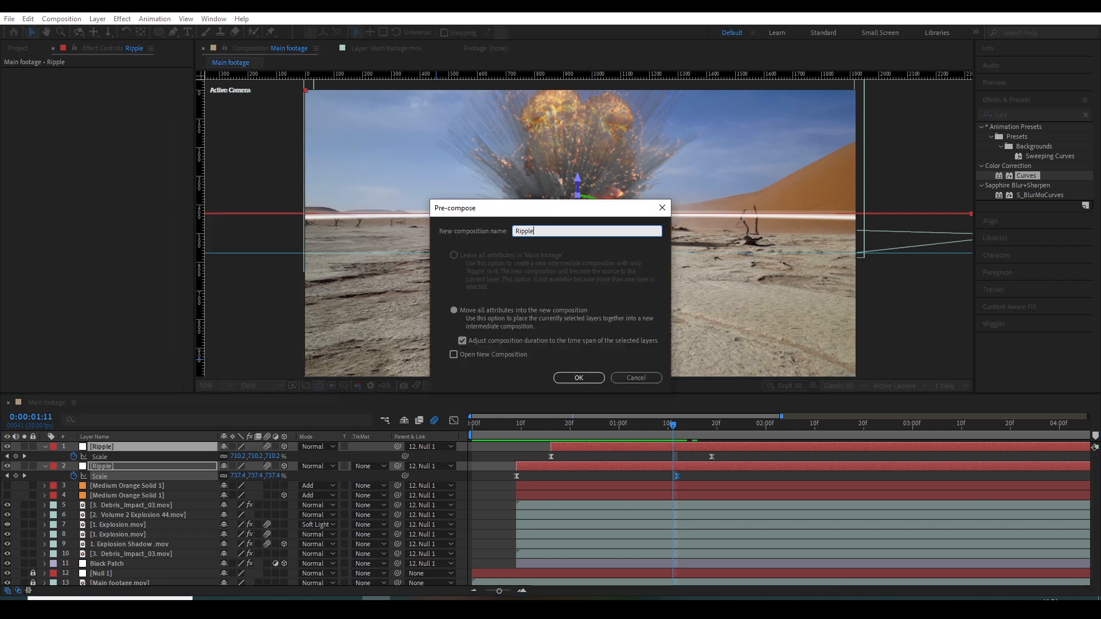
left_click(577, 378)
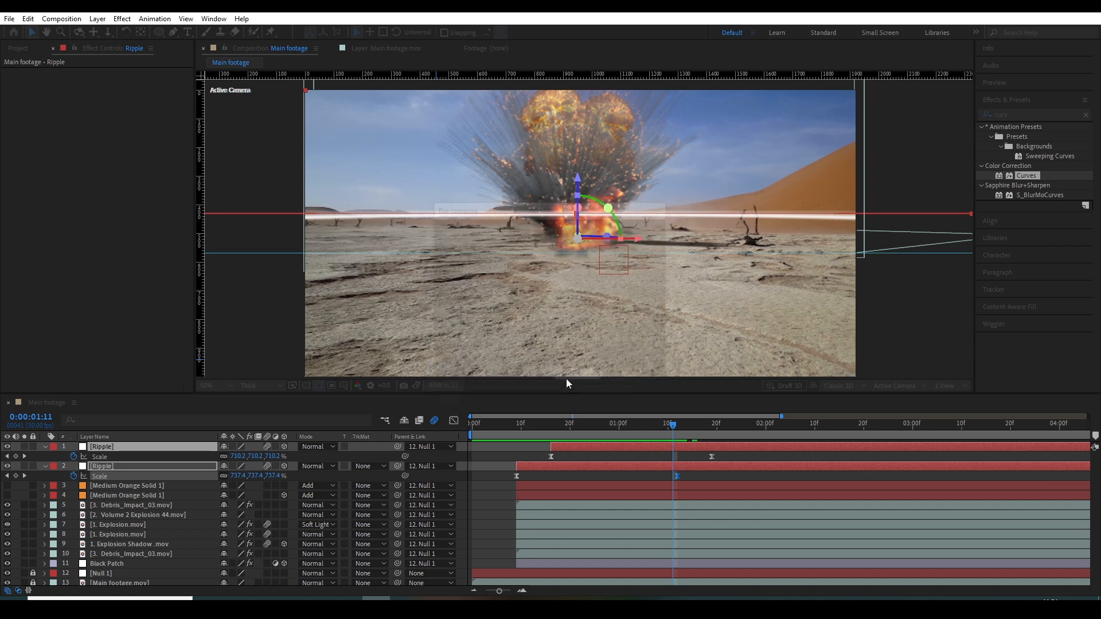
- Mask the Ripple composition with a wide rectangle covering only the ground below the horizon, and set its Mask Feather to 111 pixels
key("comma")
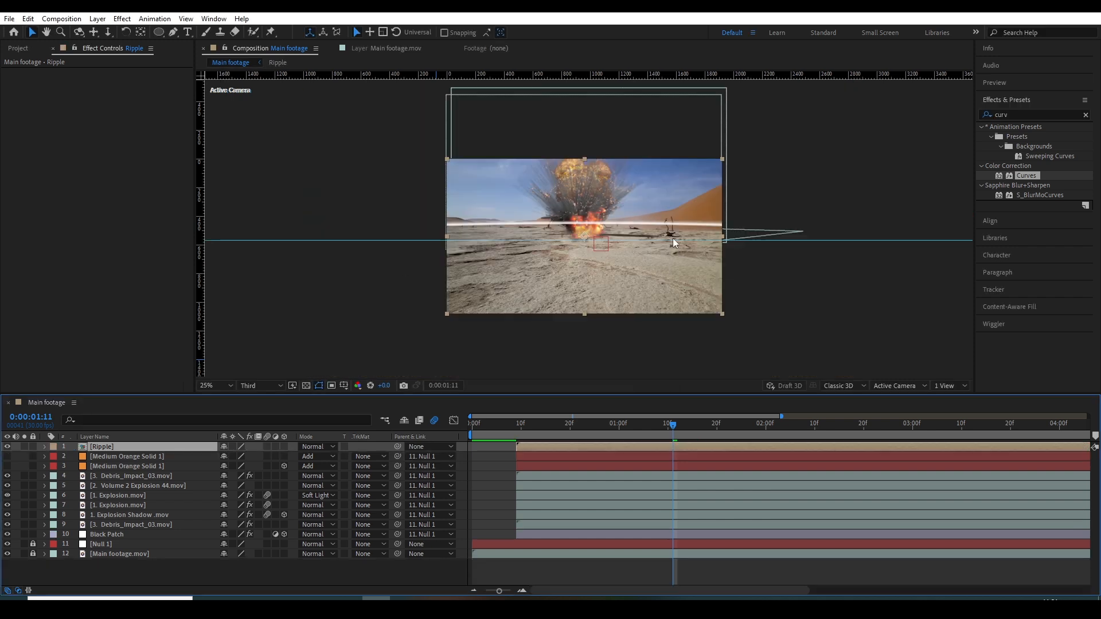
left_click(158, 32)
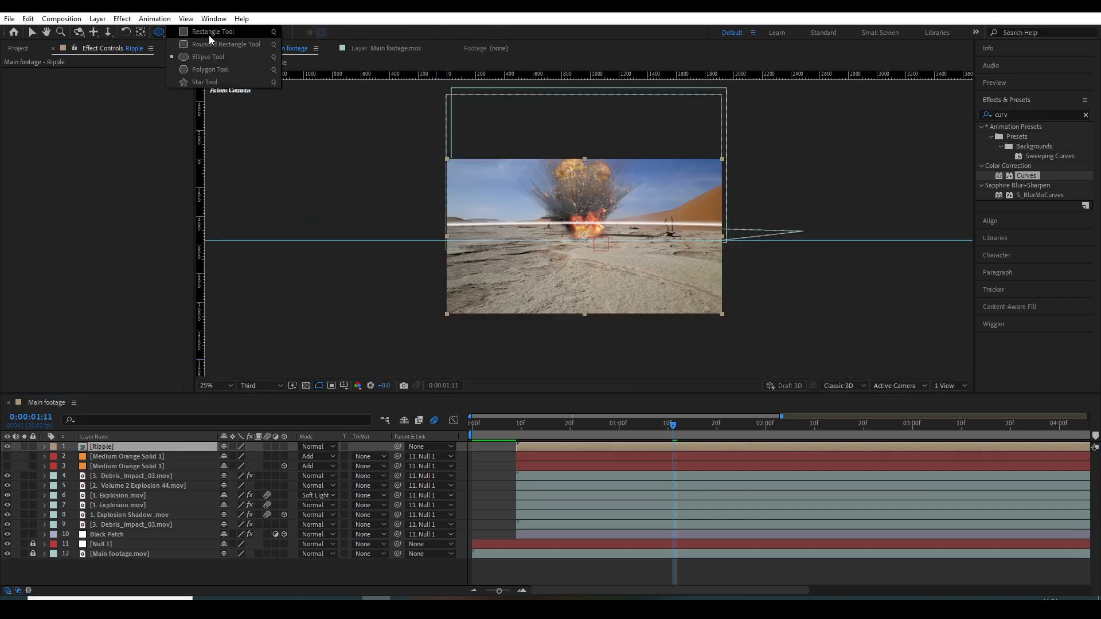
left_click(189, 39)
left_click_drag(793, 326, 352, 228)
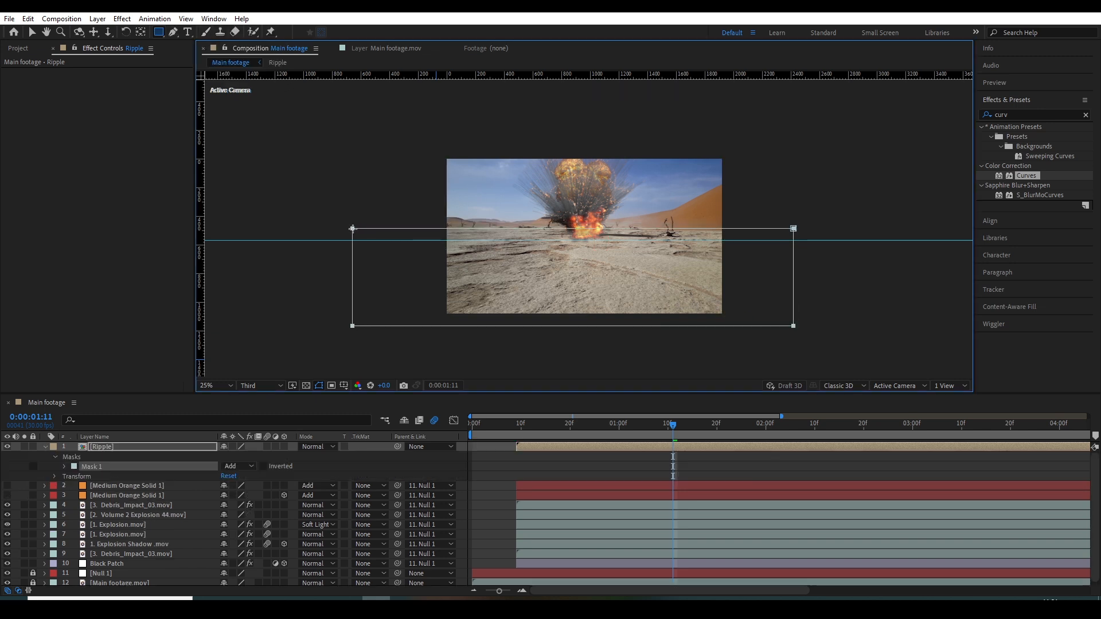
left_click(66, 467)
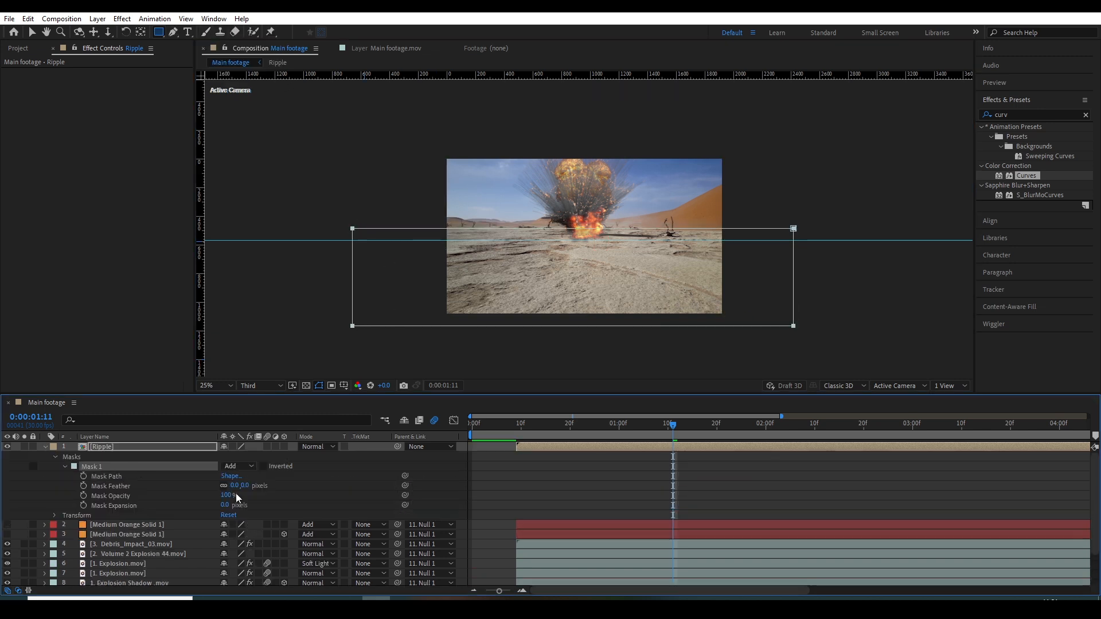
left_click_drag(232, 485, 292, 478)
left_click(321, 481)
scroll(572, 221, "up", 2)
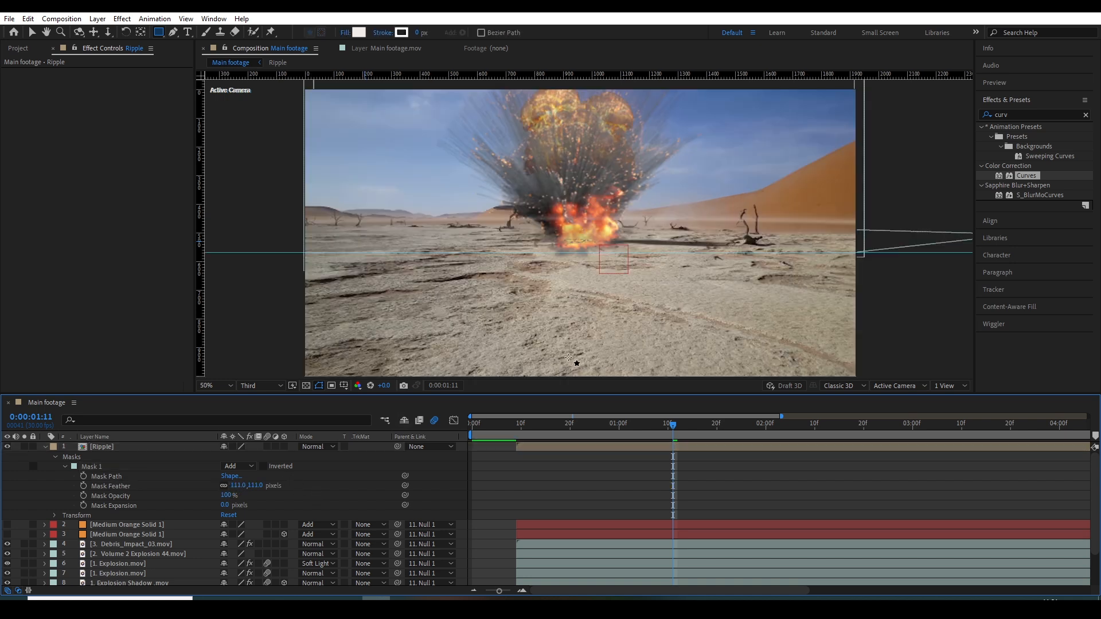
- Split the Ripple layer at 0:00:01:11 and delete the part after the cut
left_click(682, 447)
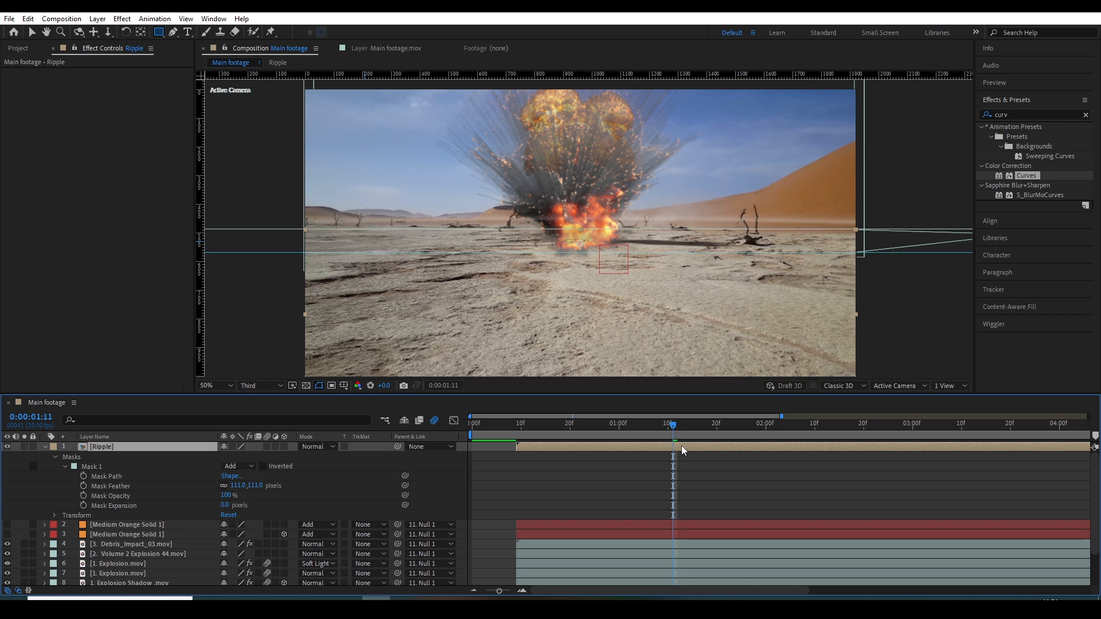
key("ctrl+shift+d")
key("Delete")
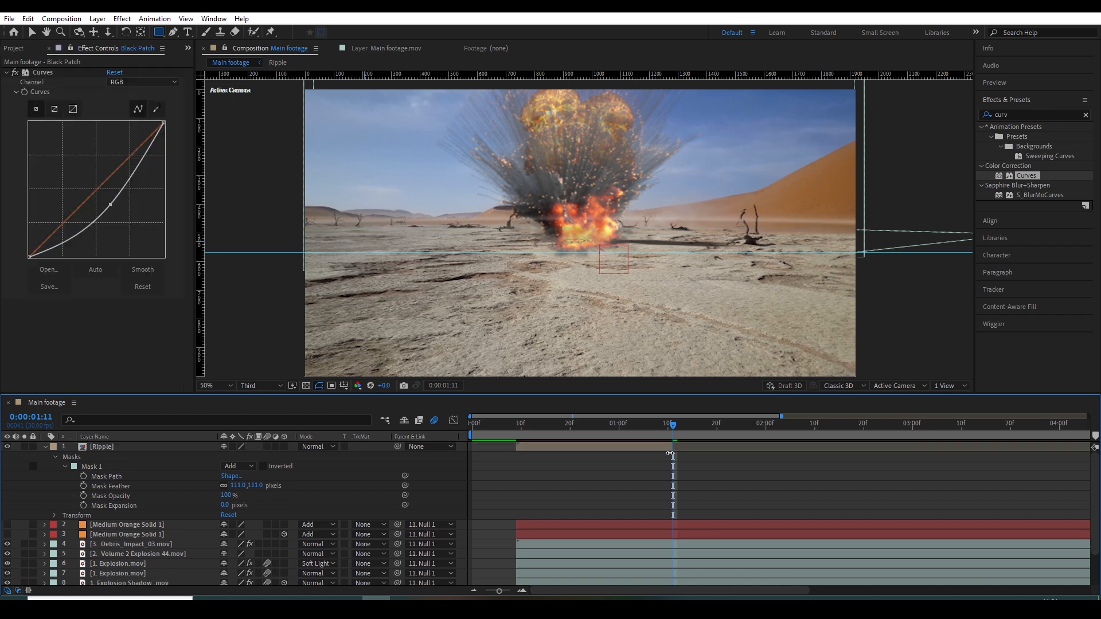
- Try a larger feather on the Ripple mask at the horizon, and settle on a Mask Feather of 87 pixels
left_click_drag(497, 433, 644, 444)
left_click_drag(239, 486, 333, 470)
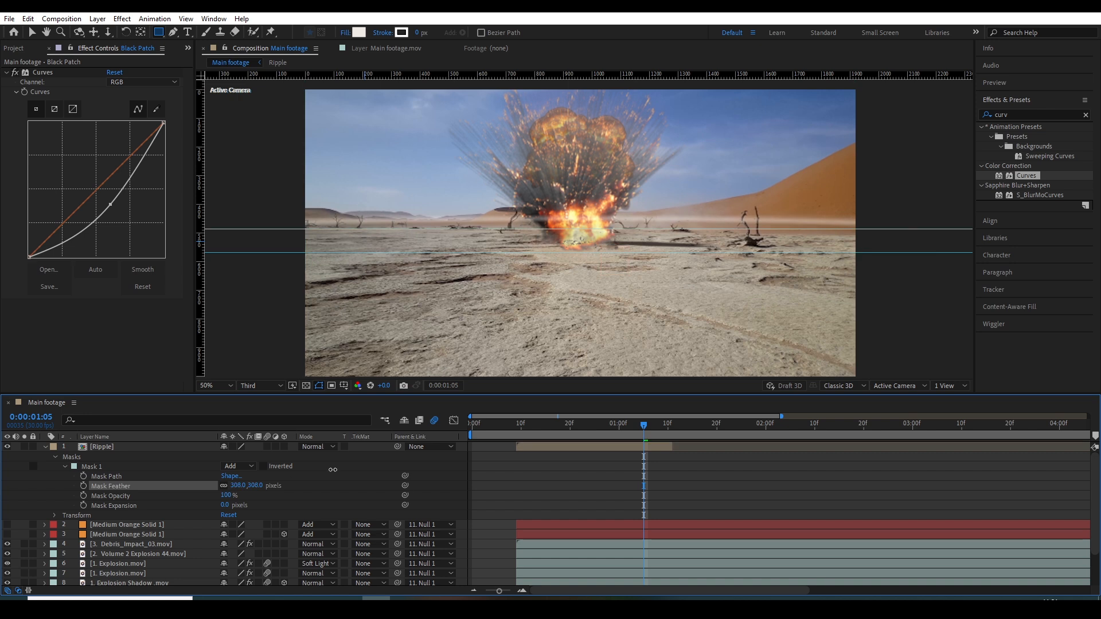
left_click_drag(237, 486, 165, 523)
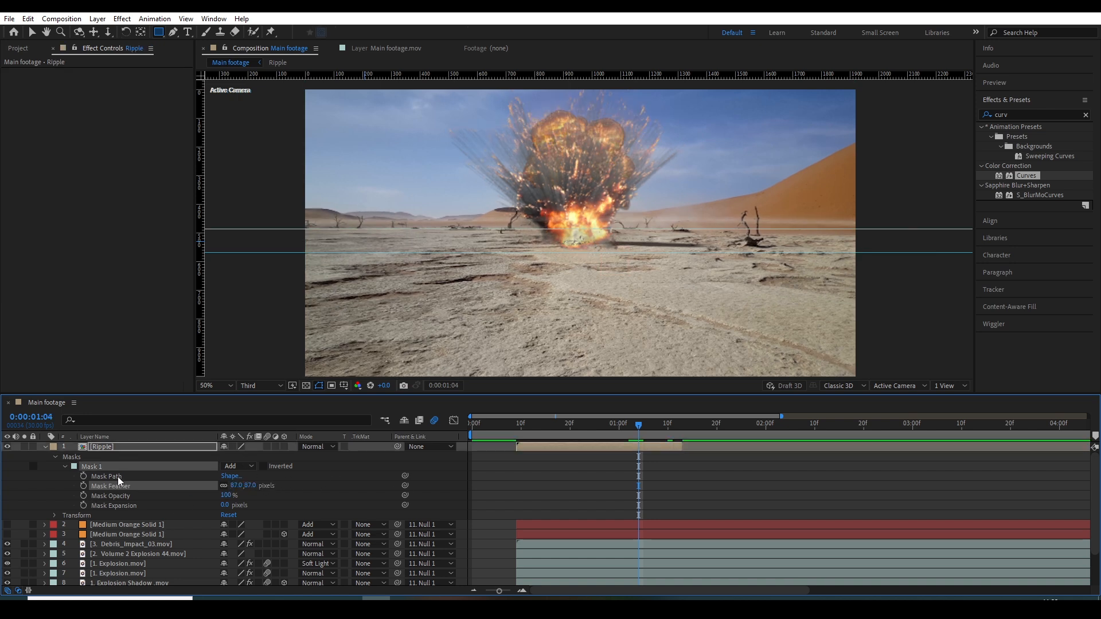
- Fade out the Ripple layer with eased Opacity keyframes from 100% at about 0:00:01:00 to 0% at 0:00:01:12, and preview
key("t")
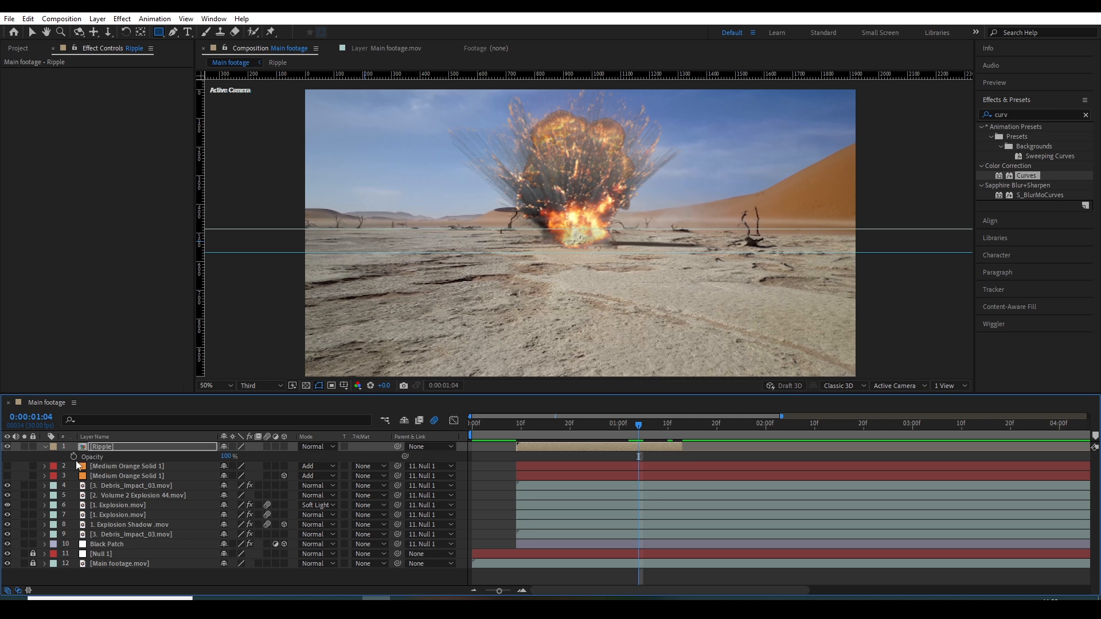
left_click(128, 453)
left_click(677, 425)
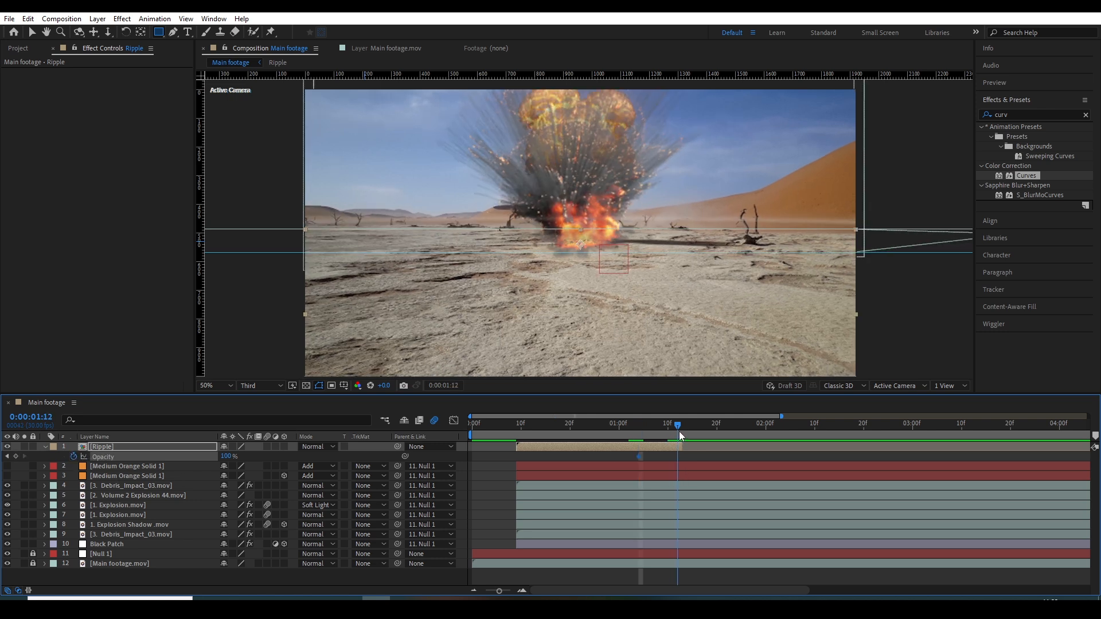
left_click_drag(228, 458, 159, 529)
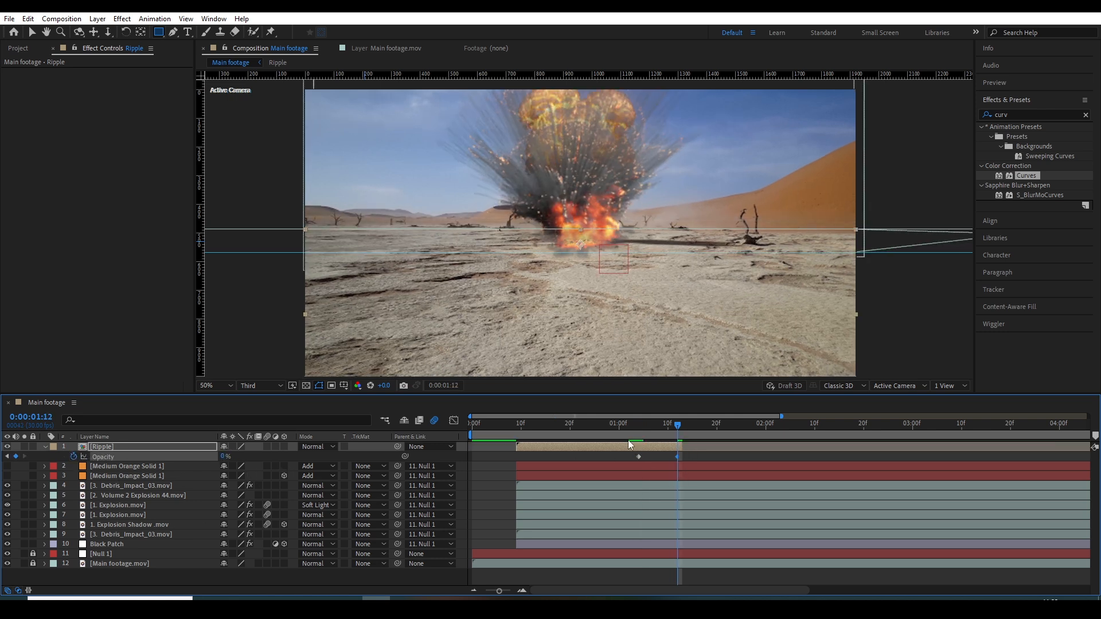
left_click(604, 425)
key("space")
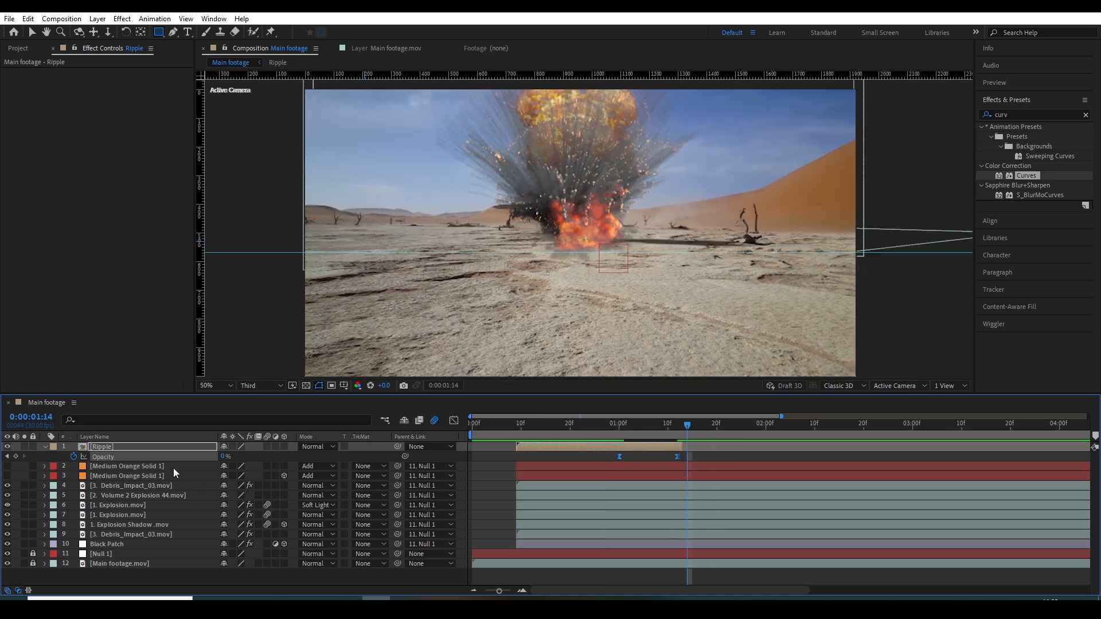
- Move the Ripple layer beneath Black Patch in the layer stack and preview the shockwave behind the explosion
left_click_drag(121, 452, 140, 556)
left_click(502, 436)
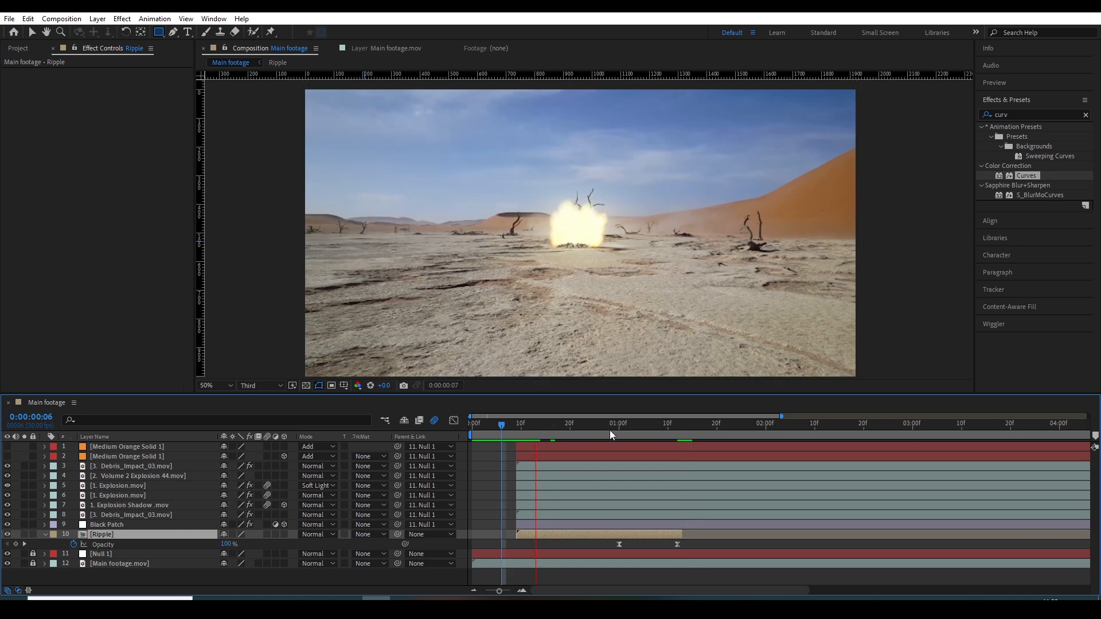
left_click_drag(522, 436, 557, 435)
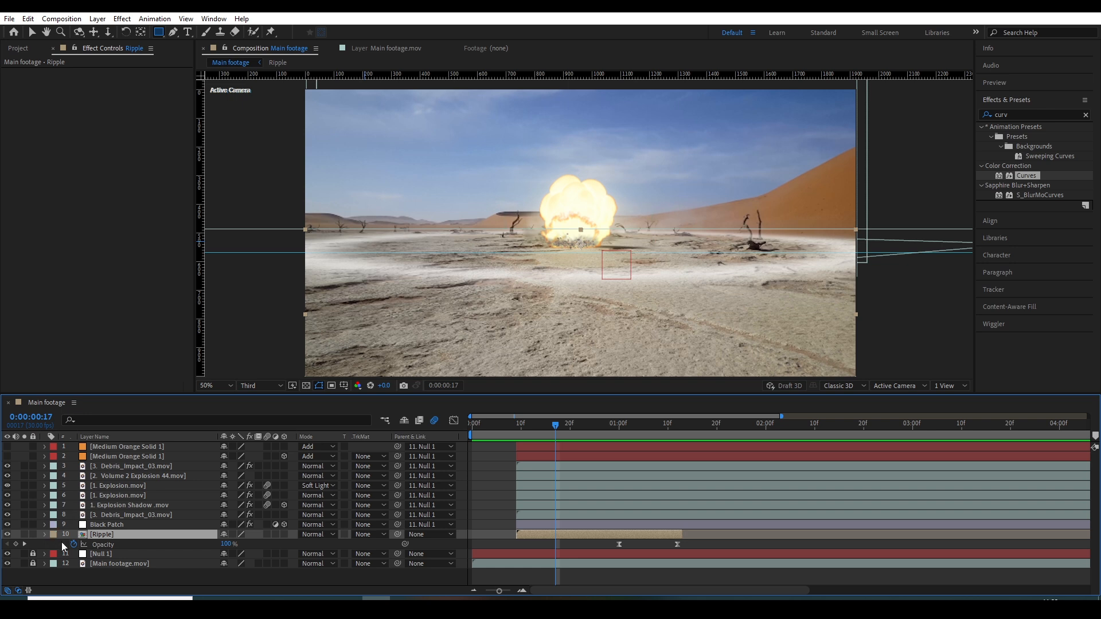
key("u")
left_click(71, 576)
left_click_drag(504, 435, 610, 437)
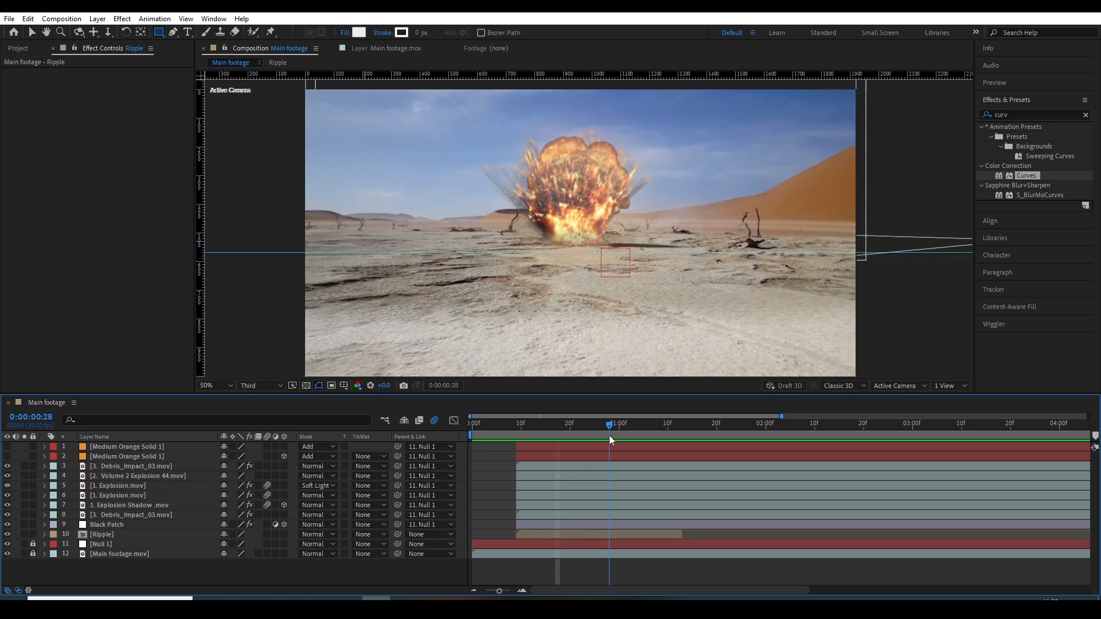
- Add 4. Dust and Smoke 18.mov above the debris layer, move its anchor point to the dust's base, and start it with the explosion
left_click(23, 51)
left_click_drag(73, 206, 126, 466)
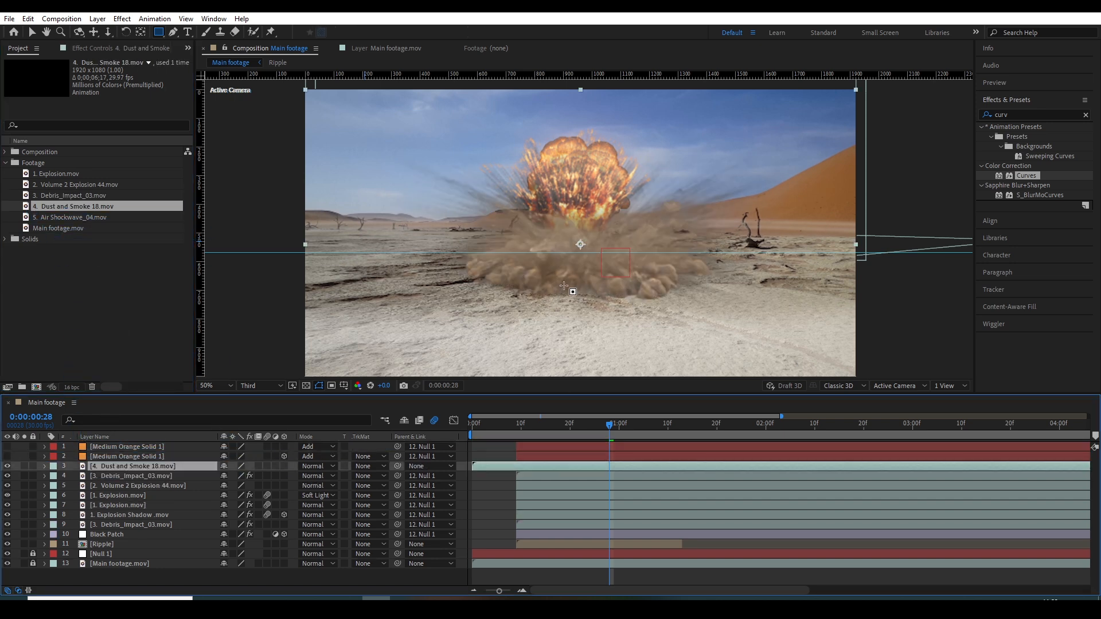
key("y")
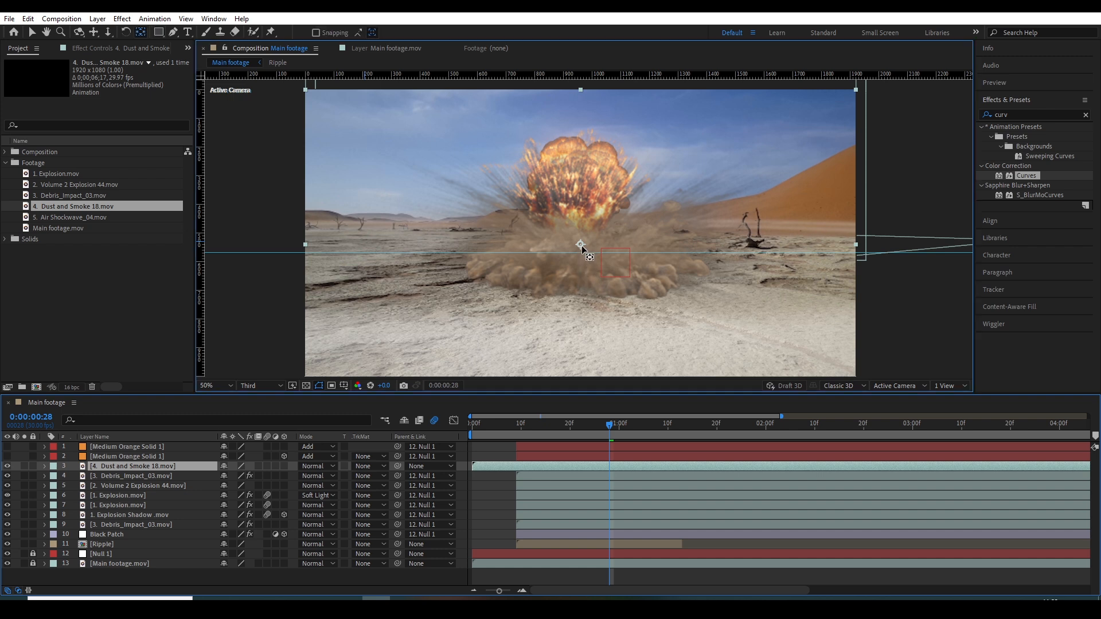
left_click_drag(582, 247, 582, 289)
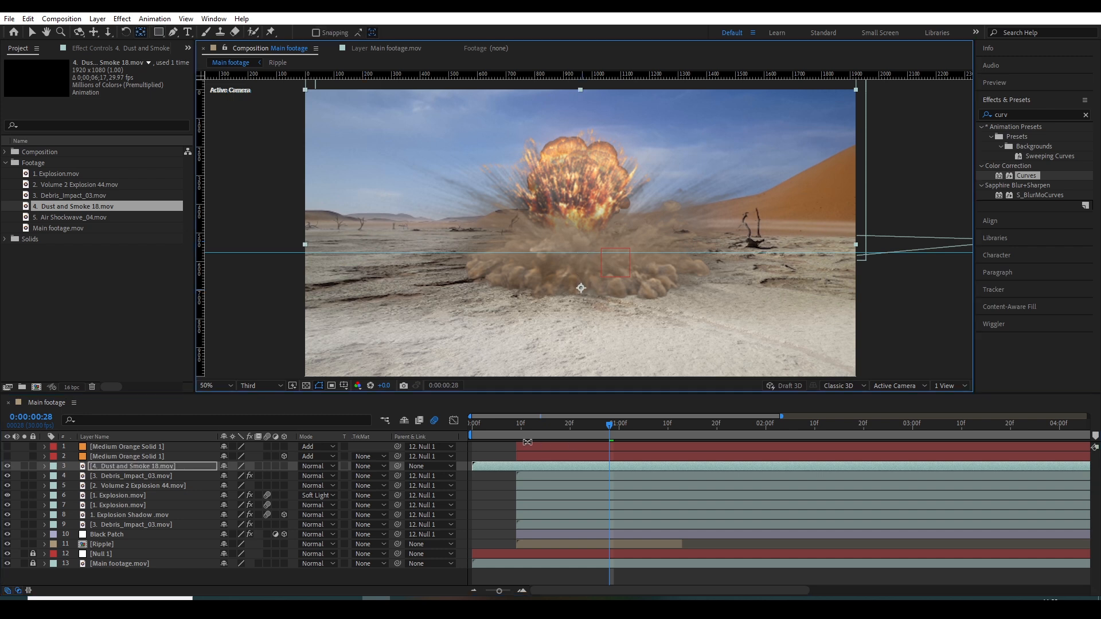
left_click_drag(481, 466, 538, 467)
key("v")
left_click_drag(528, 429, 517, 439)
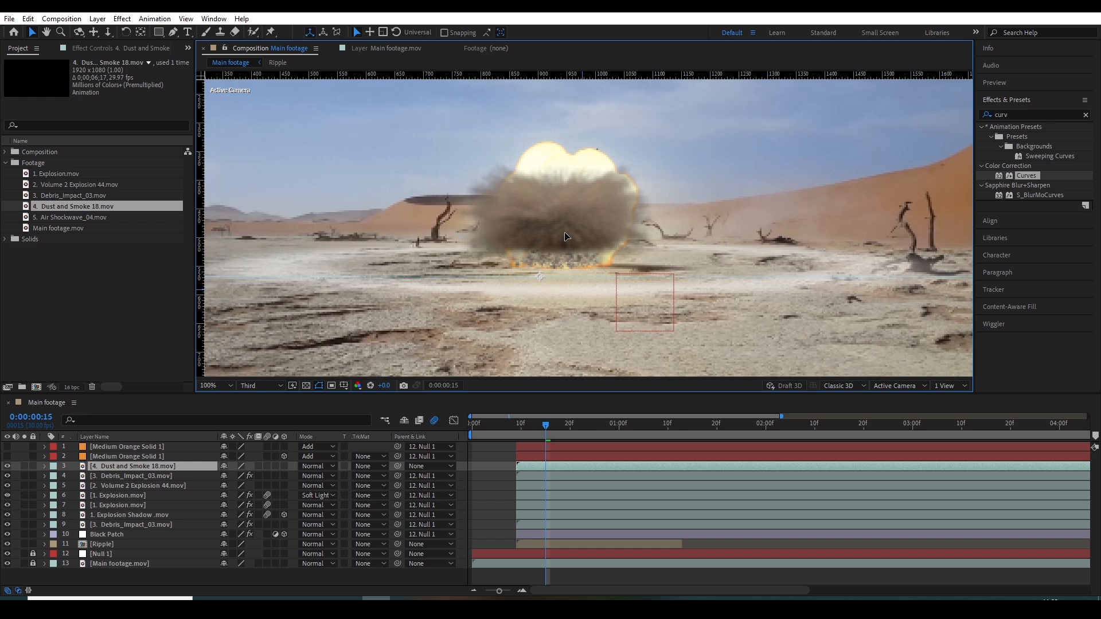
- Lower the dust cloud onto the explosion's base, preview it, and fit the composition view up to 100%
key("c")
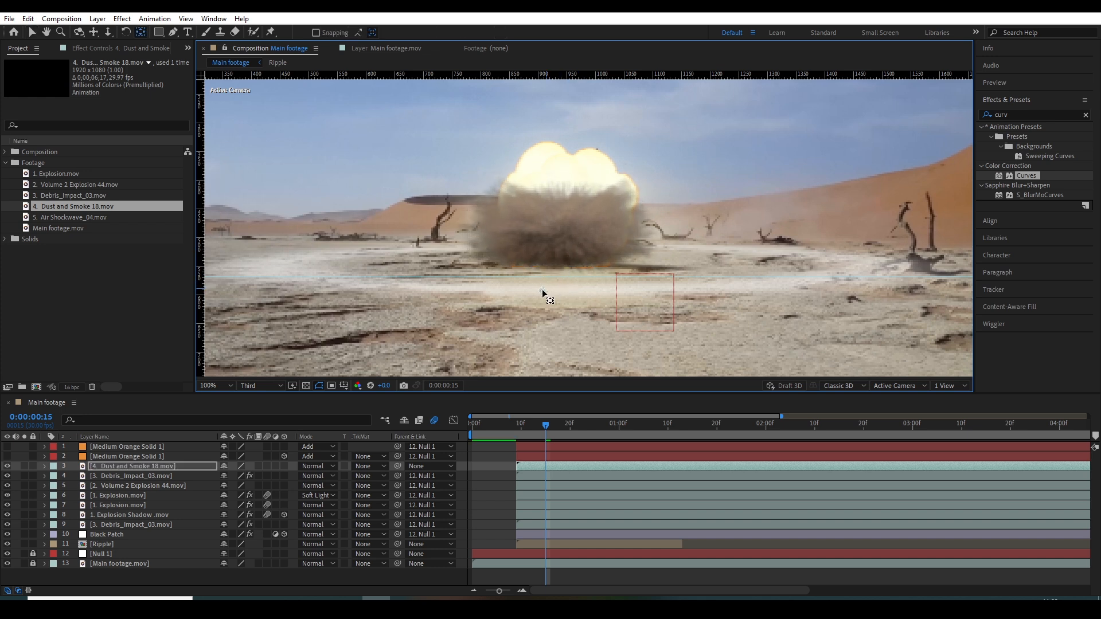
key("space")
scroll(607, 307, "down", 1)
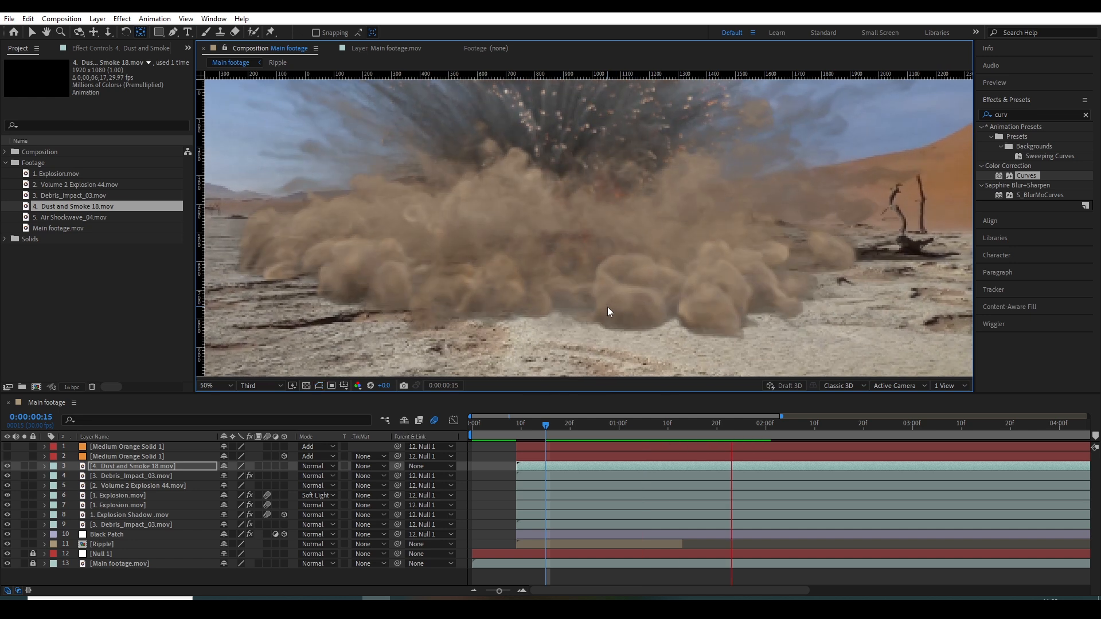
scroll(607, 307, "down", 1)
left_click(208, 385)
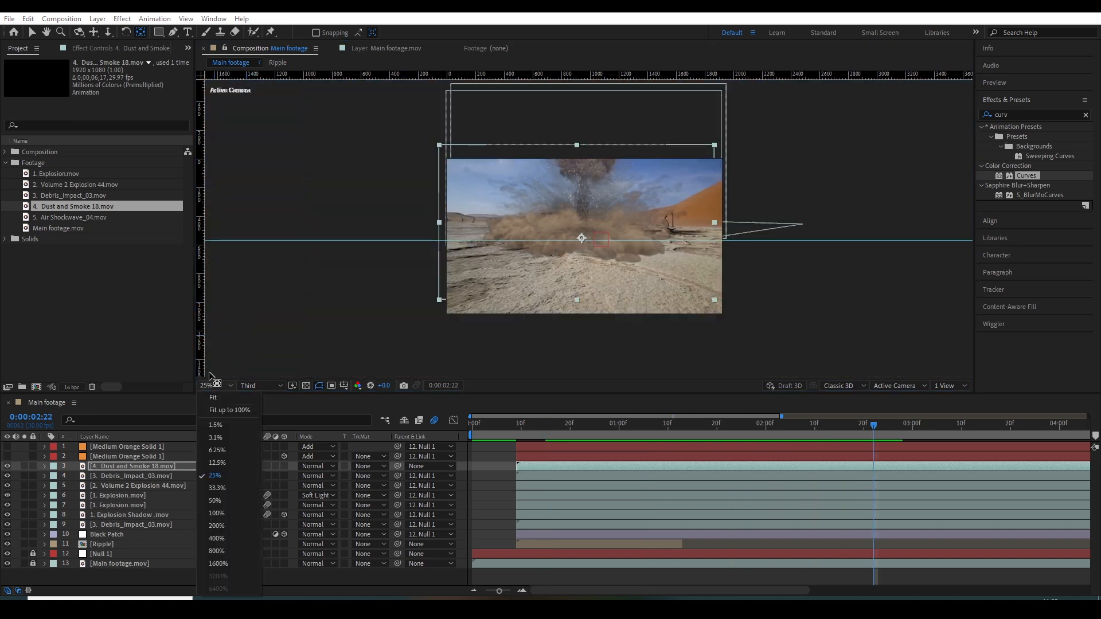
left_click(229, 410)
key("v")
- Find the Tritone effect and apply it to the 4. Dust and Smoke 18.mov layer
left_click_drag(776, 427, 581, 433)
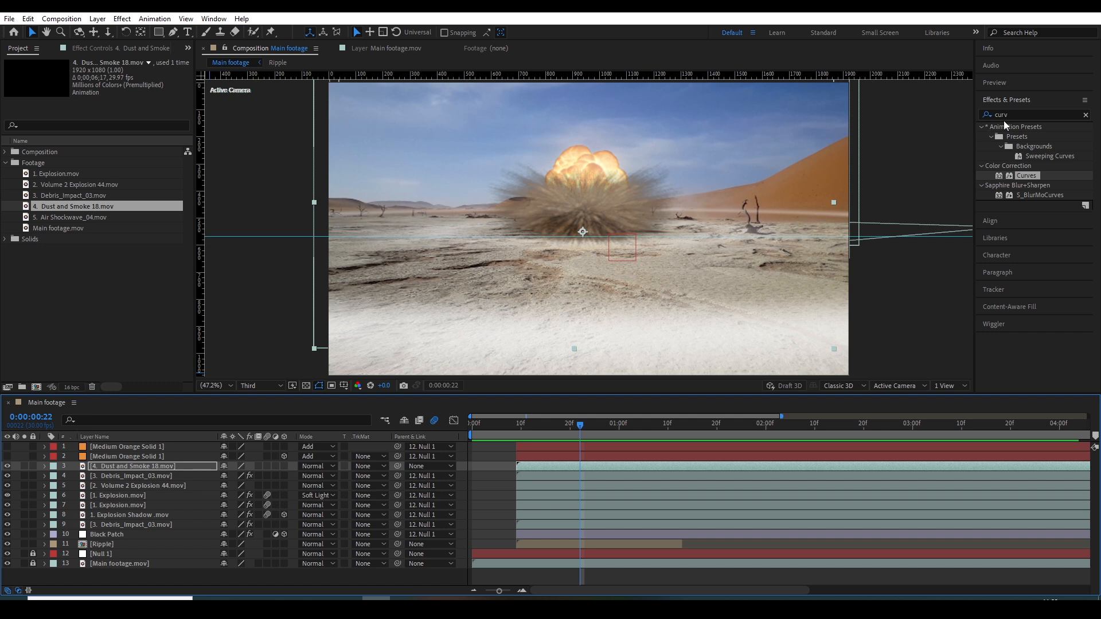
left_click(1004, 118)
type("tri")
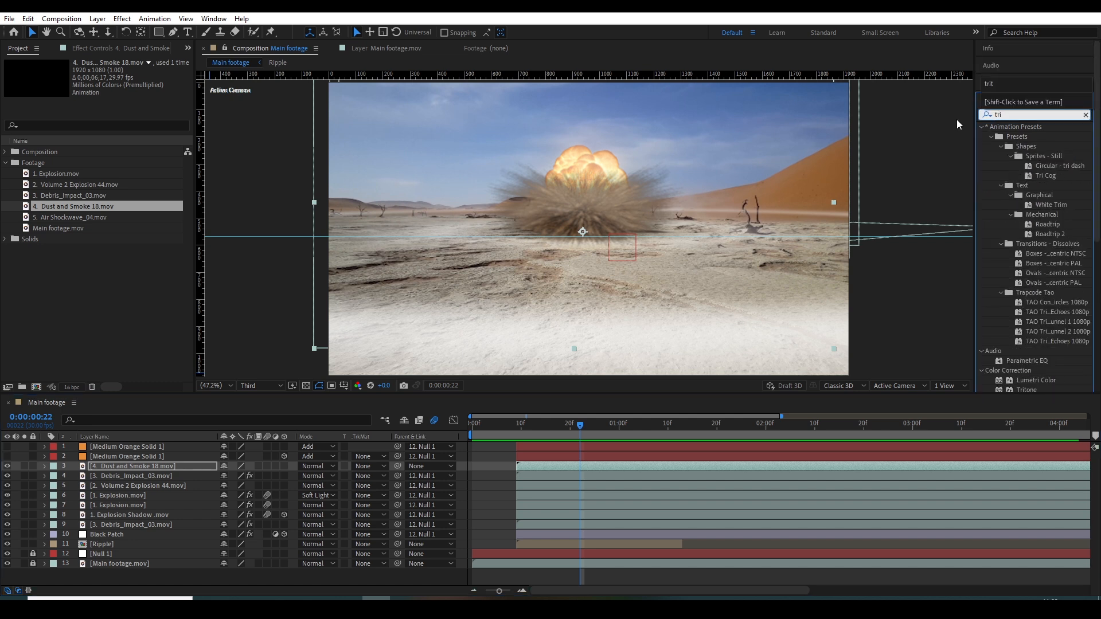
type("t")
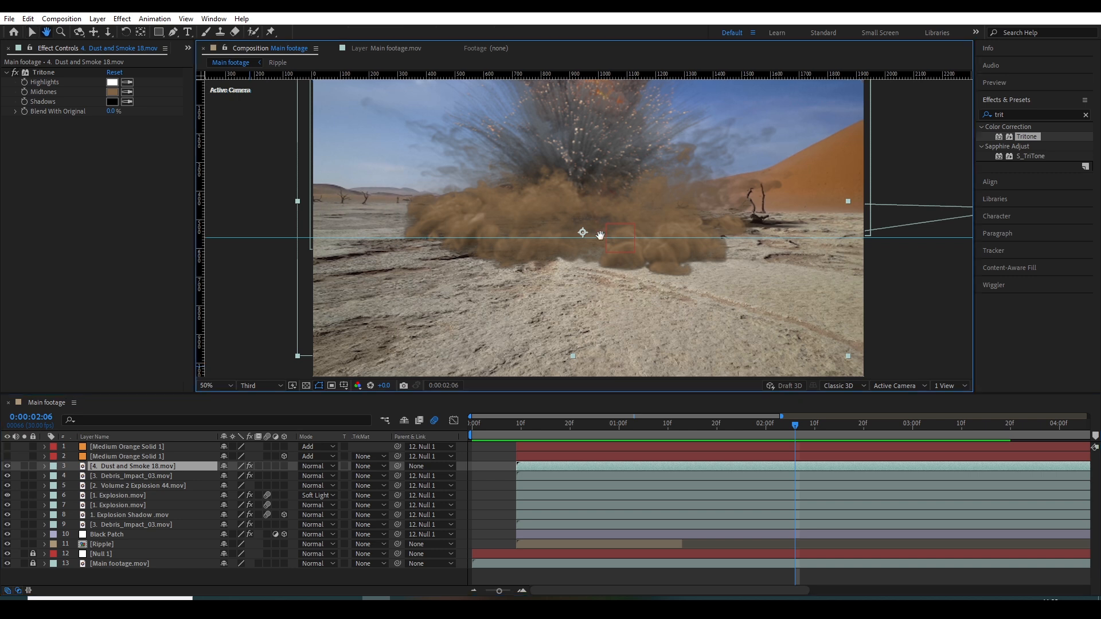
- Sample Tritone's Highlights from the sky, Shadows from the dark dead tree and Midtones from the ground, then preview the recoloured dust
left_click_drag(598, 236, 596, 251)
left_click(127, 82)
left_click(337, 181)
left_click_drag(344, 189, 294, 145)
left_click(707, 189)
left_click(128, 92)
left_click(574, 292)
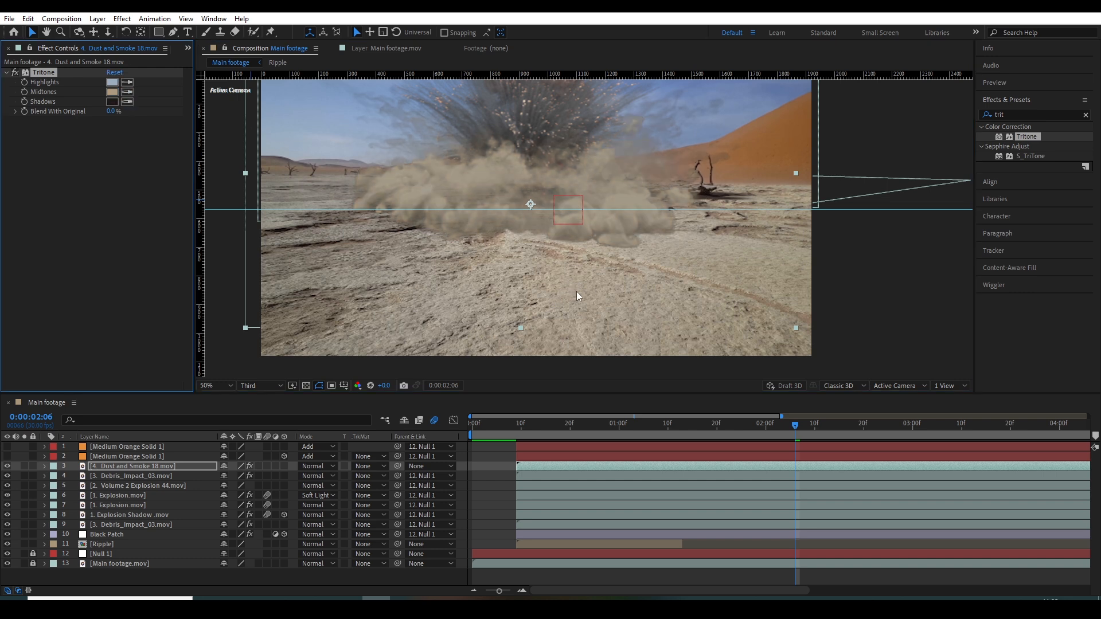
left_click(512, 424)
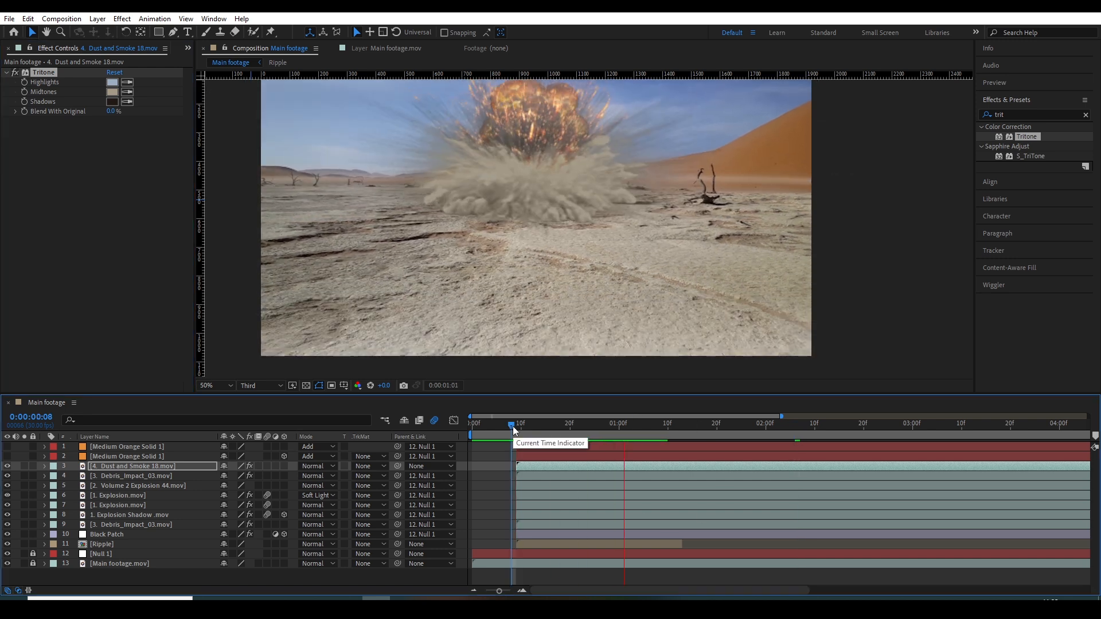
key("space")
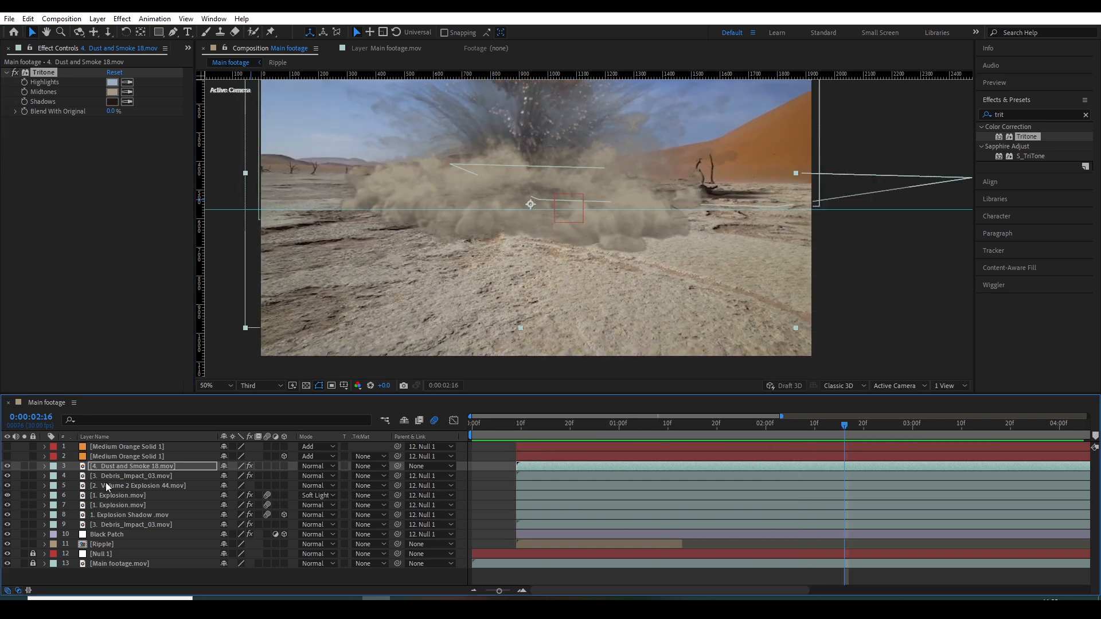
- Duplicate the 4. Dust and Smoke 18.mov layer and enlarge the copy's Scale so its dust spreads across the frame
left_click(111, 467)
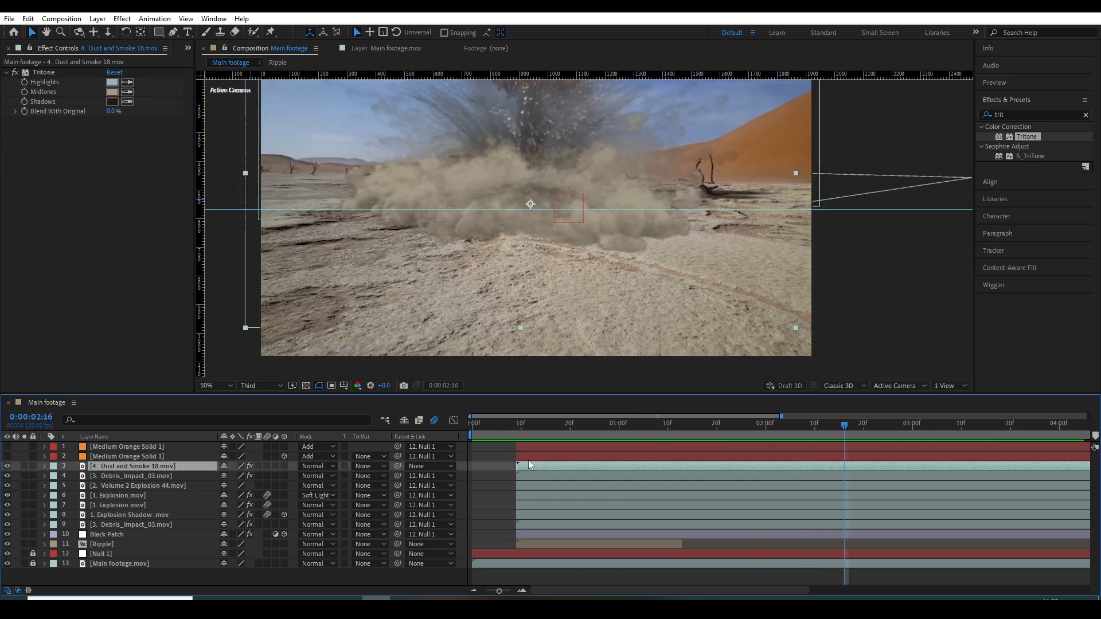
key("ctrl+d")
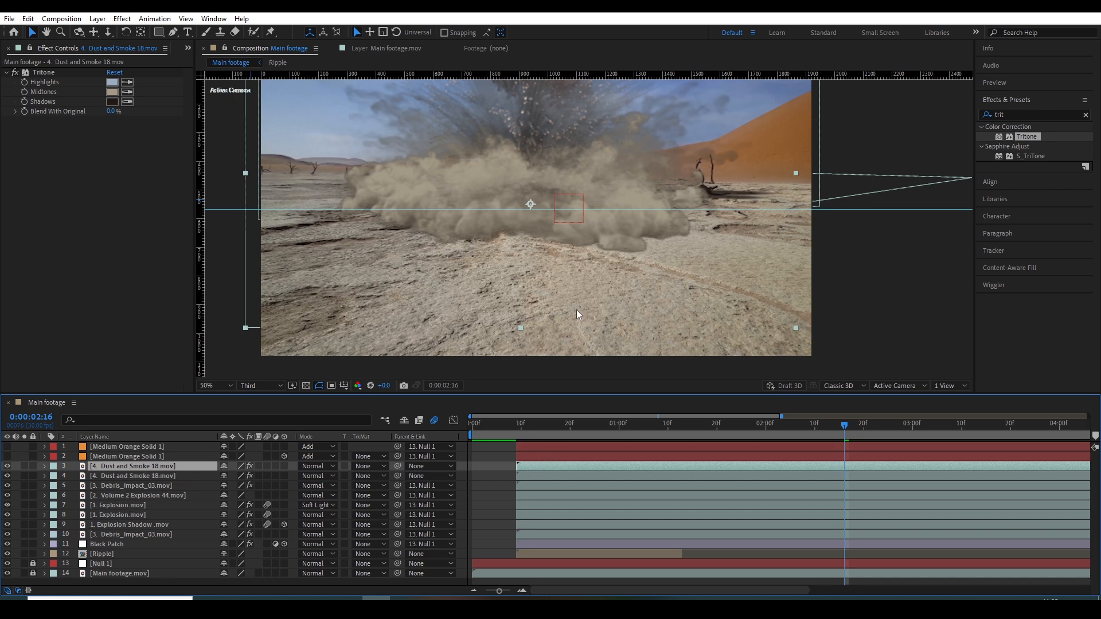
key("s")
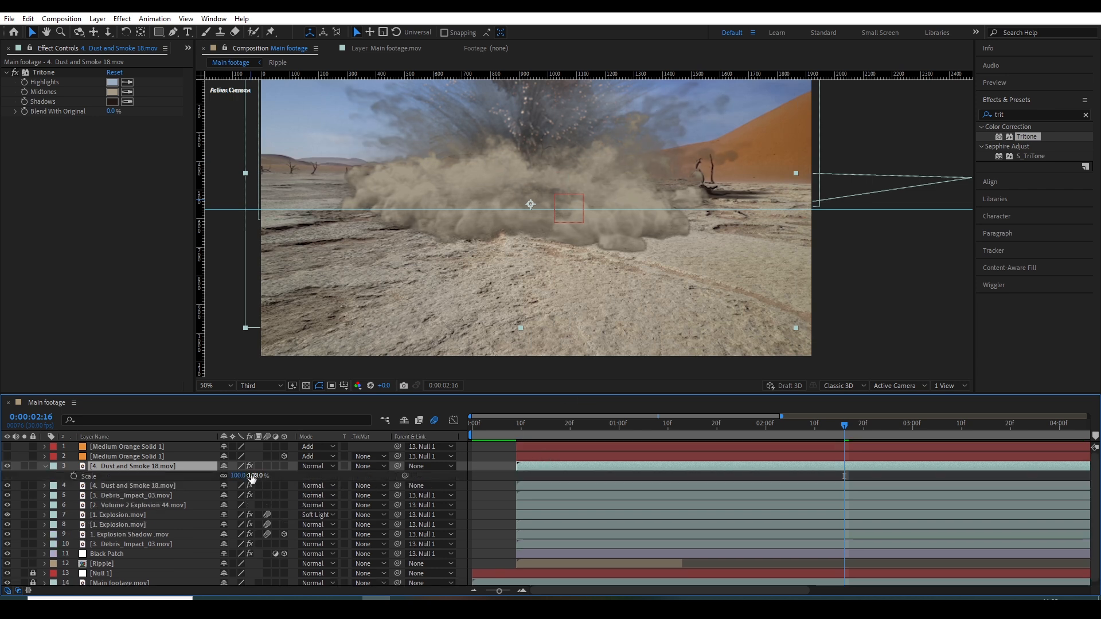
left_click(244, 476)
key("Return")
- Keyframe the dust copy's Opacity from 100% at 0:00:01:05 to 50% at 0:00:01:16 and preview the fade
key("t")
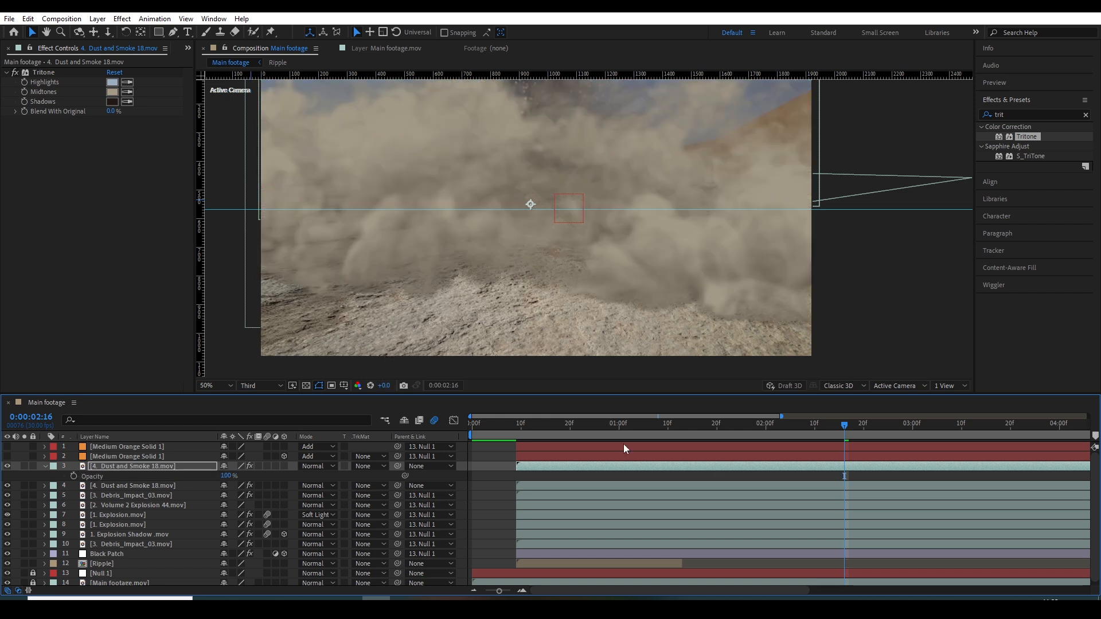
left_click_drag(609, 431, 673, 431)
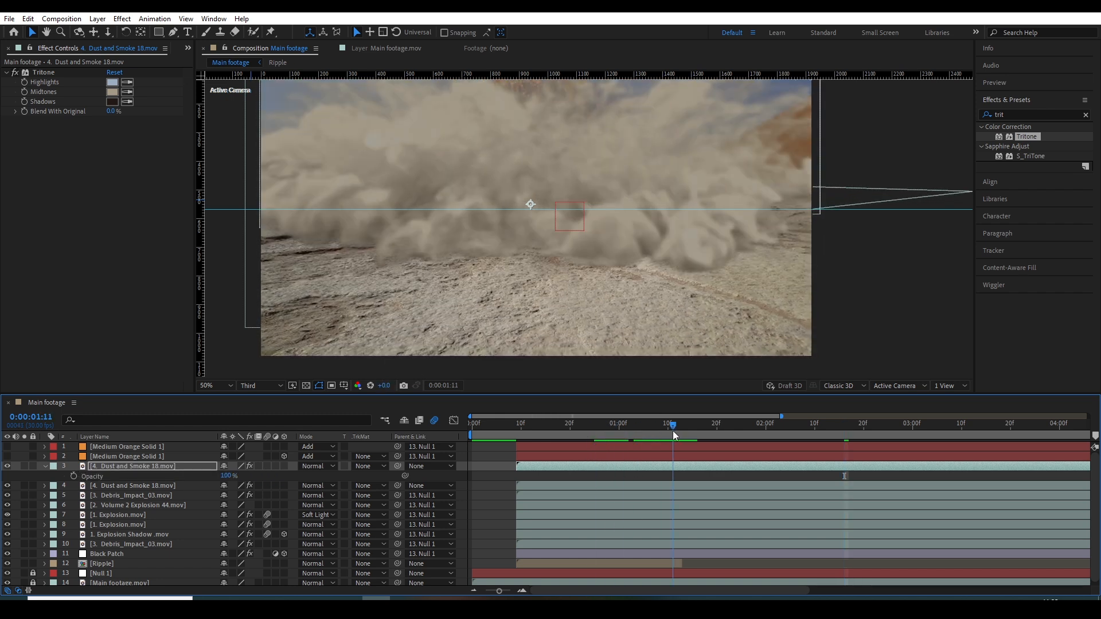
left_click(74, 476)
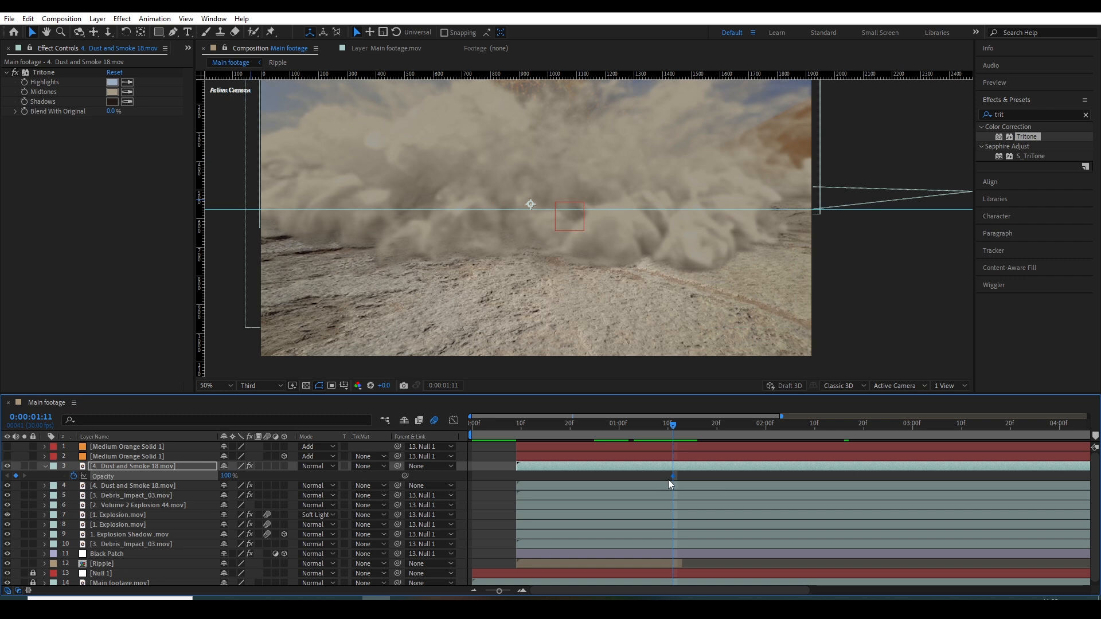
left_click_drag(672, 476, 644, 476)
left_click_drag(681, 431, 700, 432)
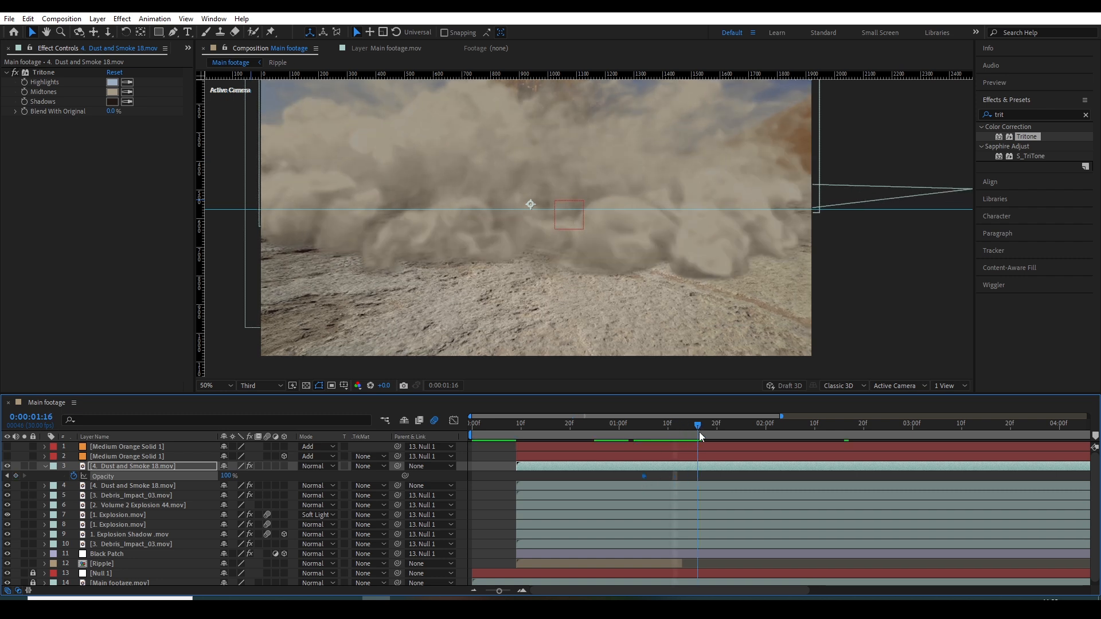
left_click(227, 476)
type("50")
key("Return")
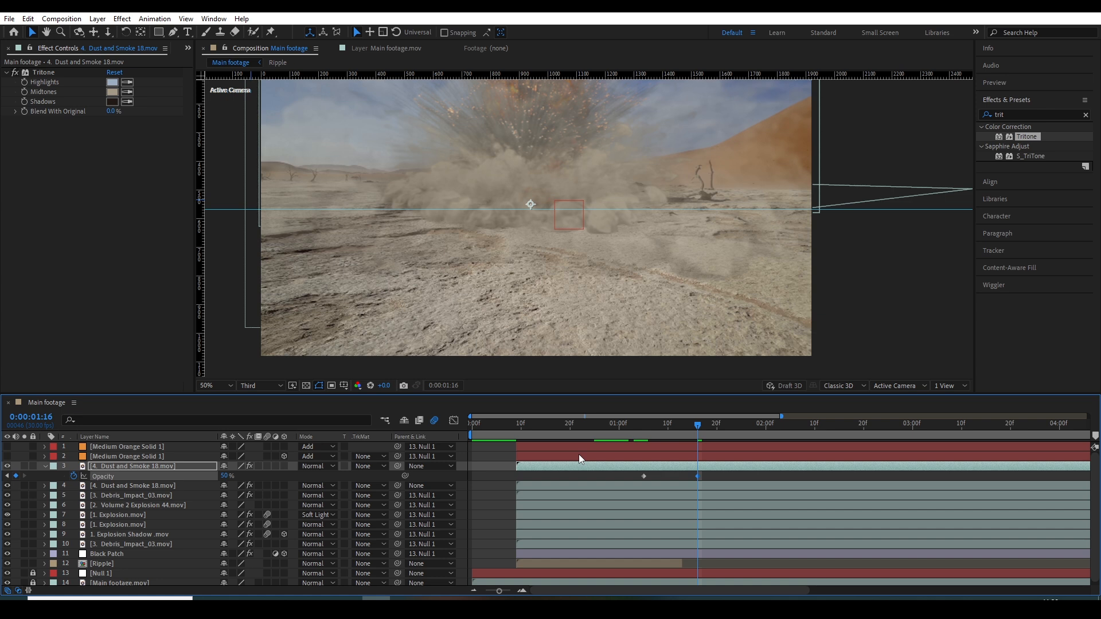
left_click(616, 435)
key("space")
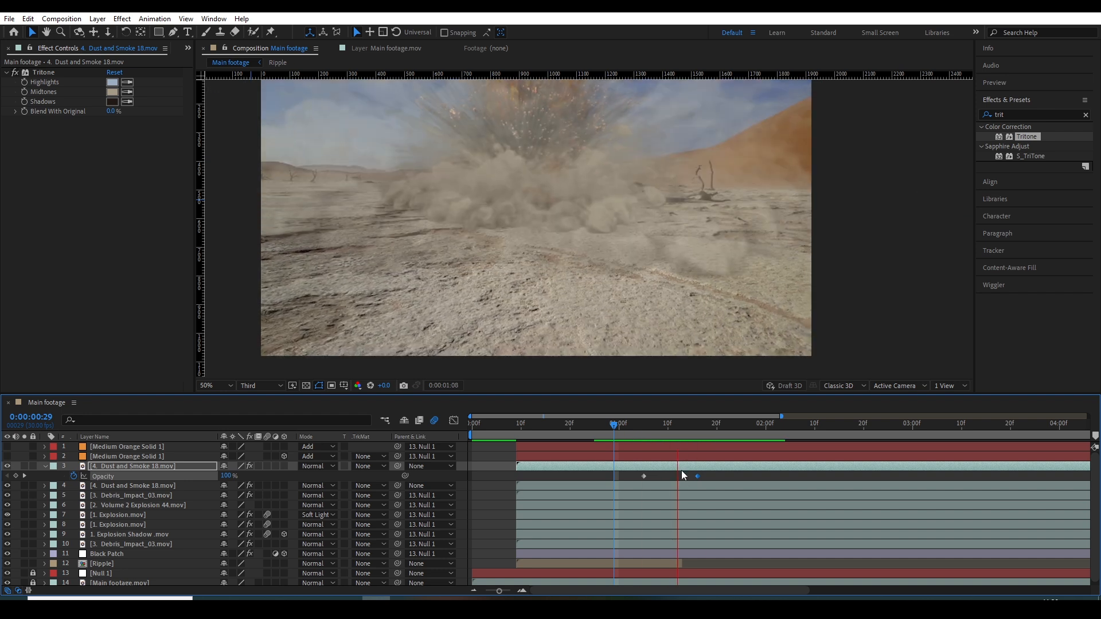
left_click(688, 423)
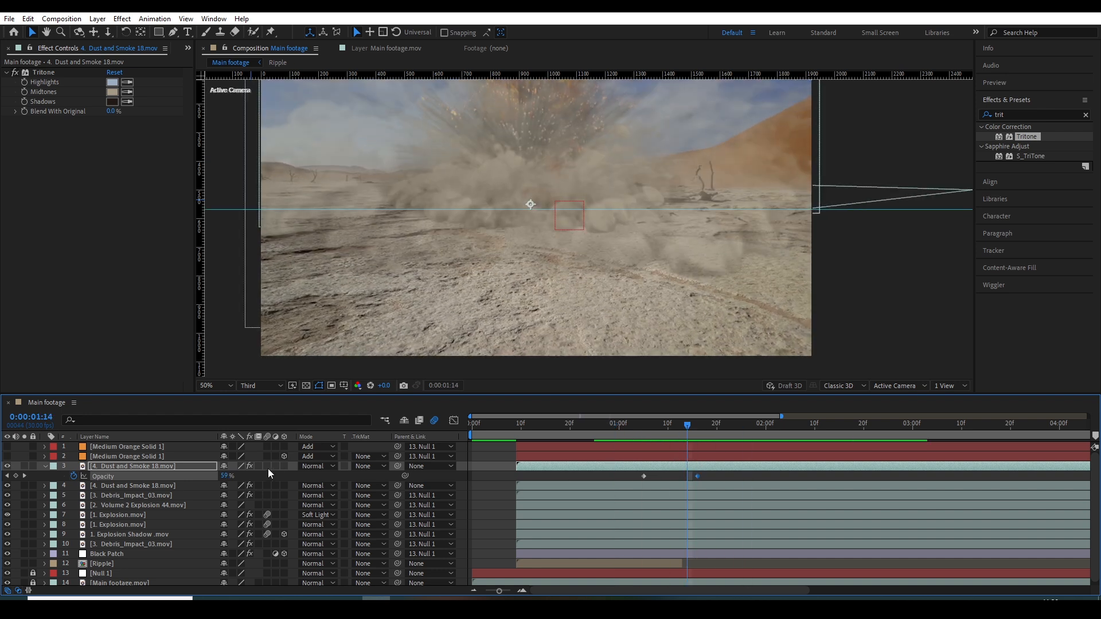
- Increase the upper dust copy's Scale to 1000% and preview the result
key("s")
left_click_drag(249, 482, 600, 403)
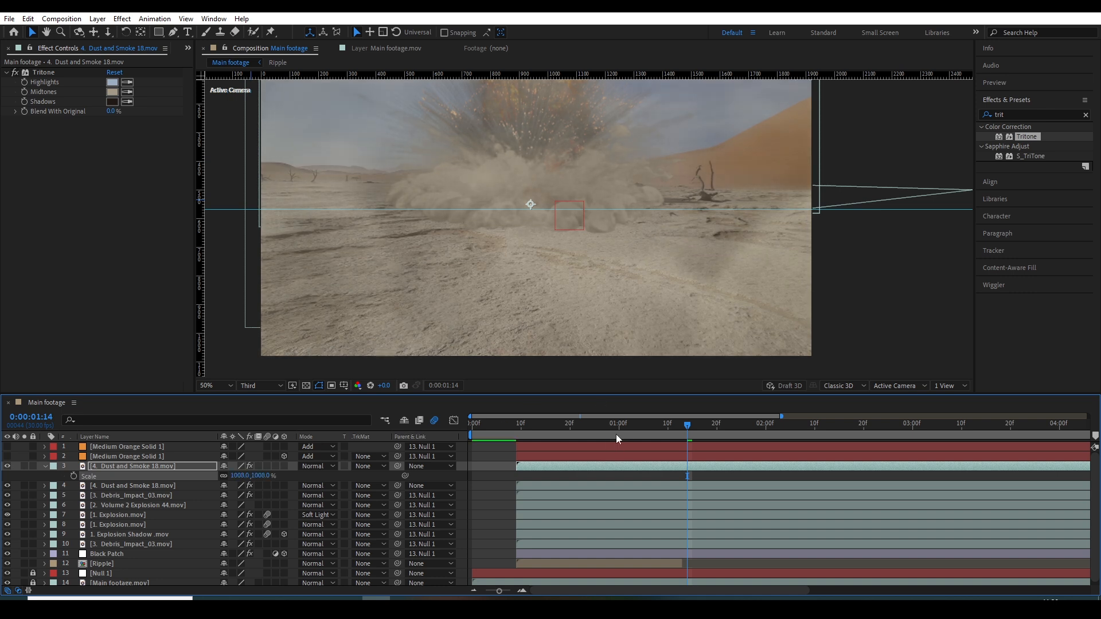
left_click(615, 435)
key("space")
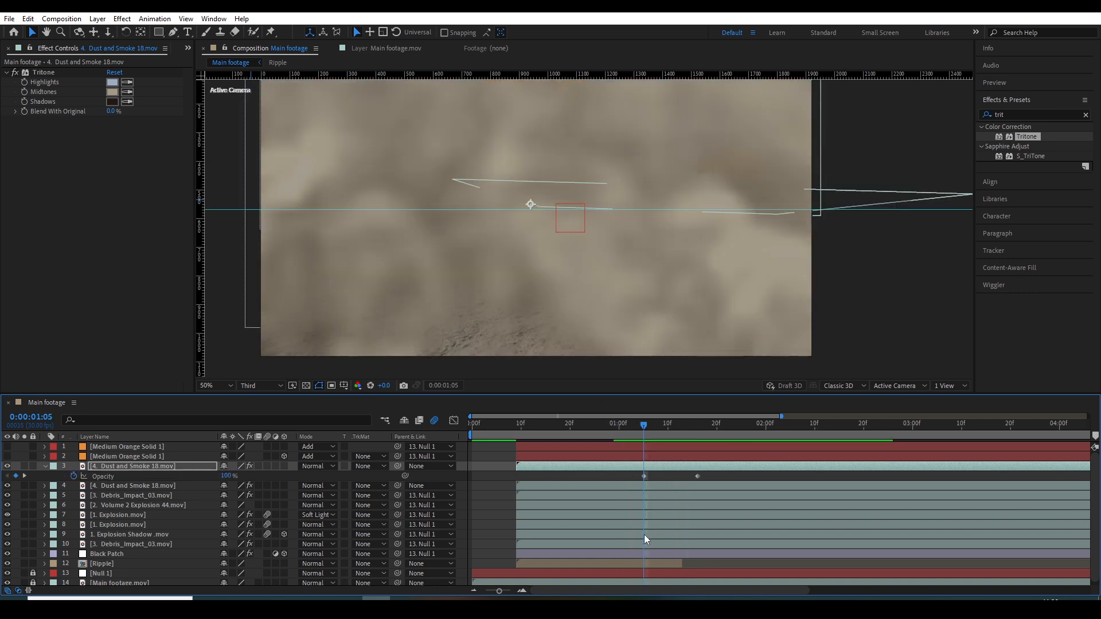
- Set the dust copy's Opacity keyframes to 0% at 0:00:01:05 and 30% at 0:00:01:16, and apply Easy Ease to both
left_click(644, 476)
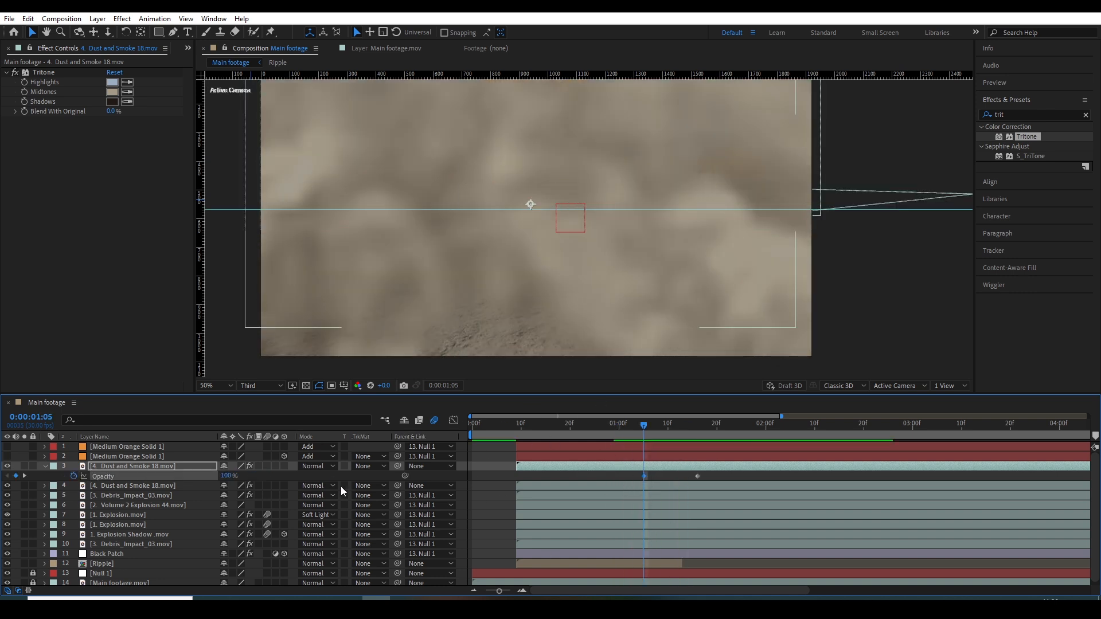
left_click(229, 475)
type("0")
key("Return")
key("space")
left_click(697, 427)
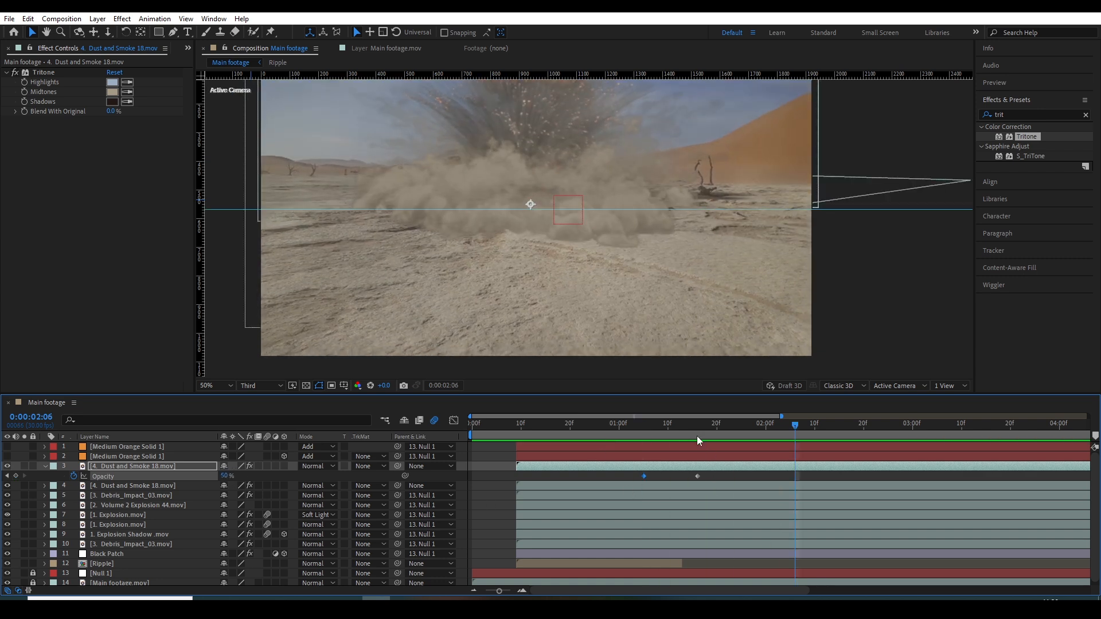
left_click(226, 476)
type("30")
key("Return")
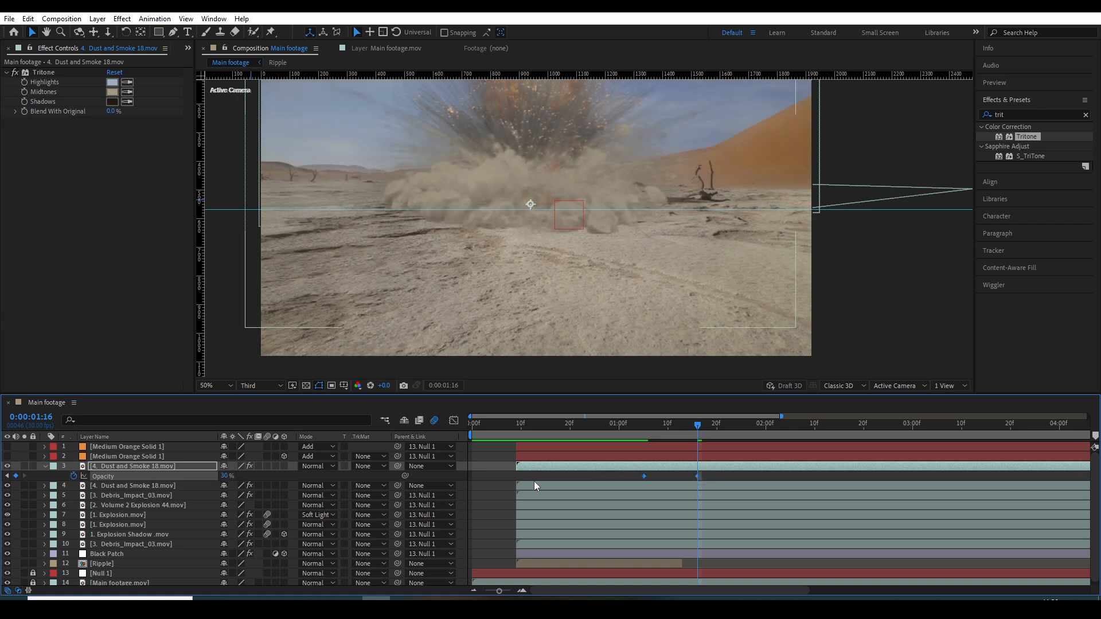
key("F9")
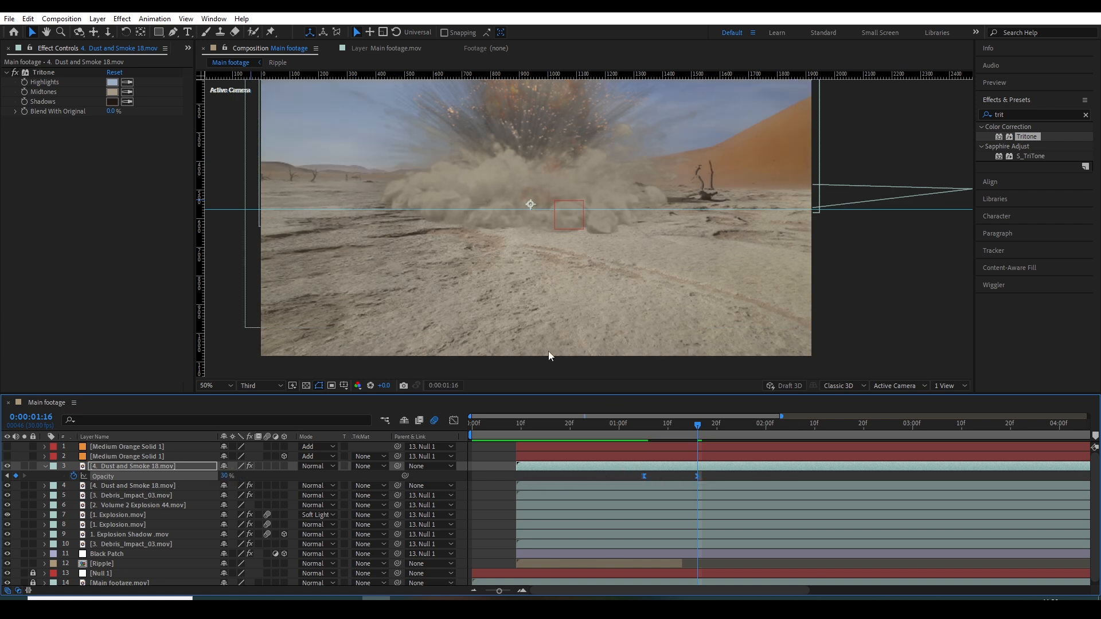
- Fit the composition view, then retime the dust copy's Opacity keyframes to about 0:00:00:25 and 0:00:02:06, previewing the slower fade-in
left_click(220, 386)
left_click(222, 407)
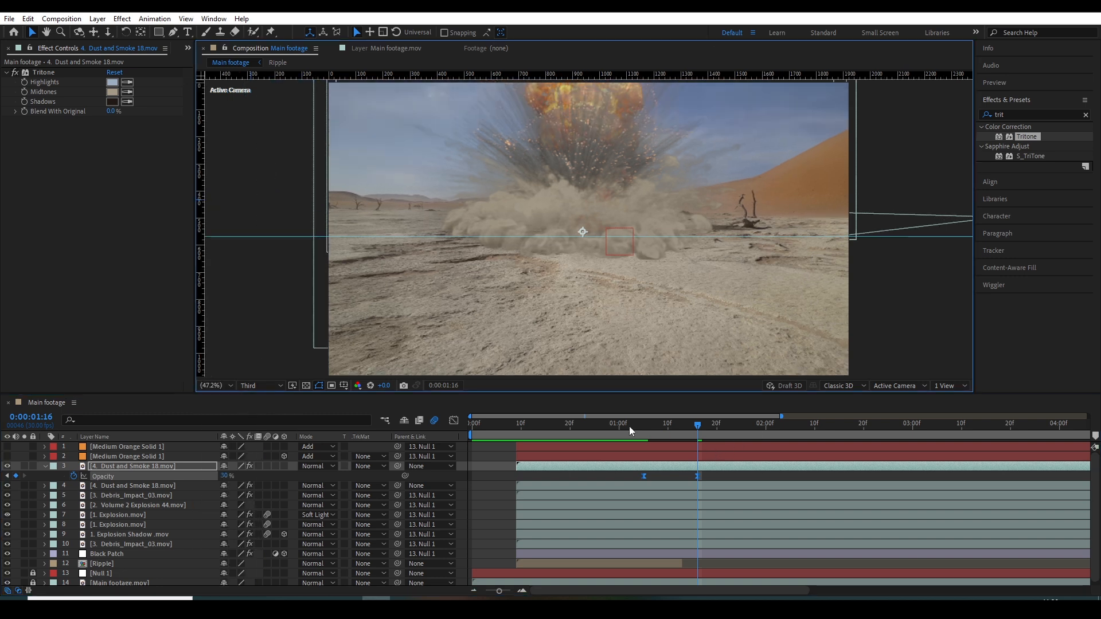
left_click_drag(641, 427, 587, 430)
key("space")
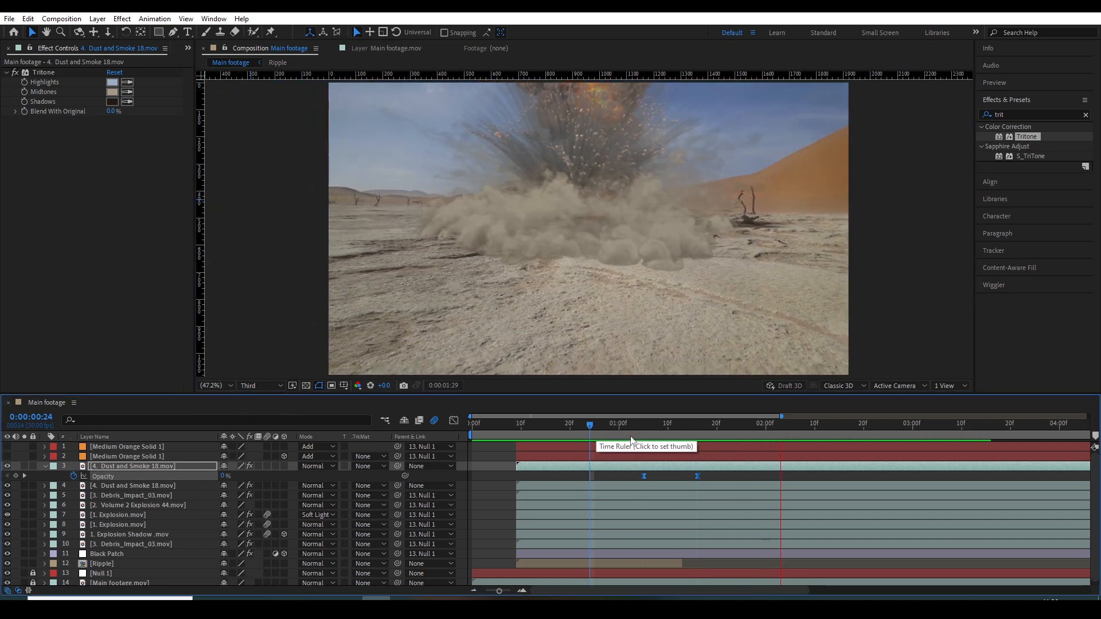
key("space")
left_click_drag(644, 476, 595, 481)
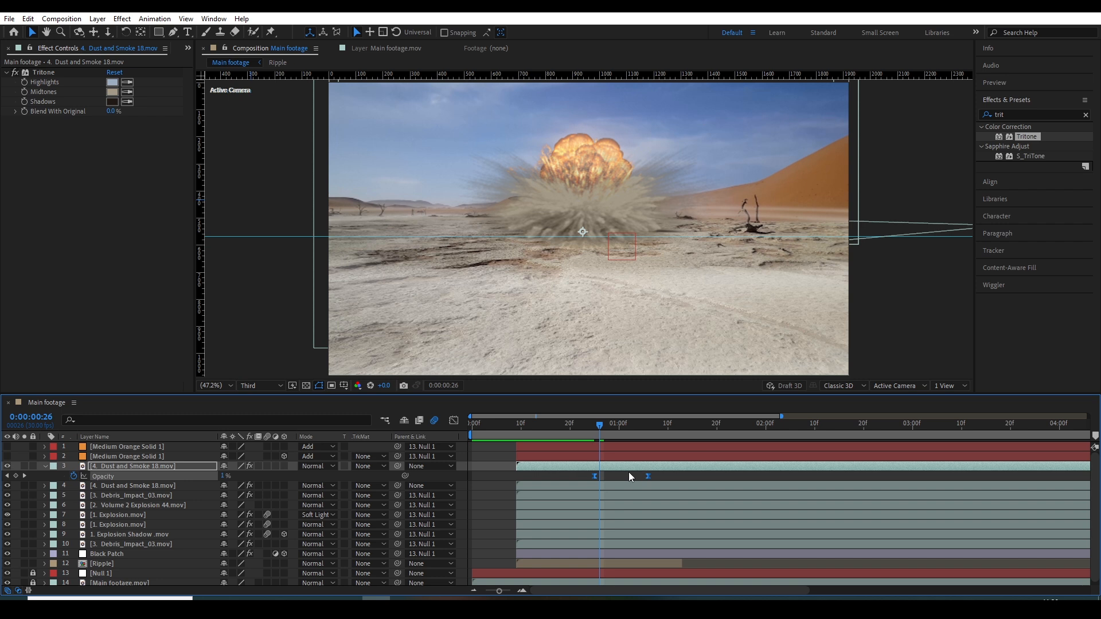
left_click(629, 476)
left_click_drag(594, 428, 580, 429)
key("space")
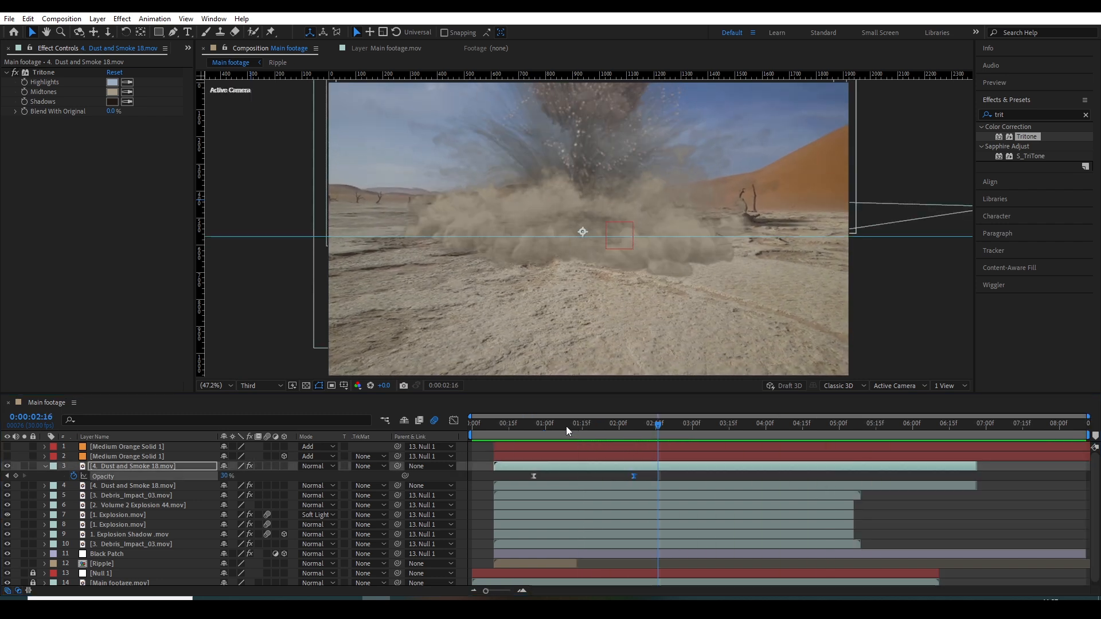
left_click_drag(540, 427, 589, 427)
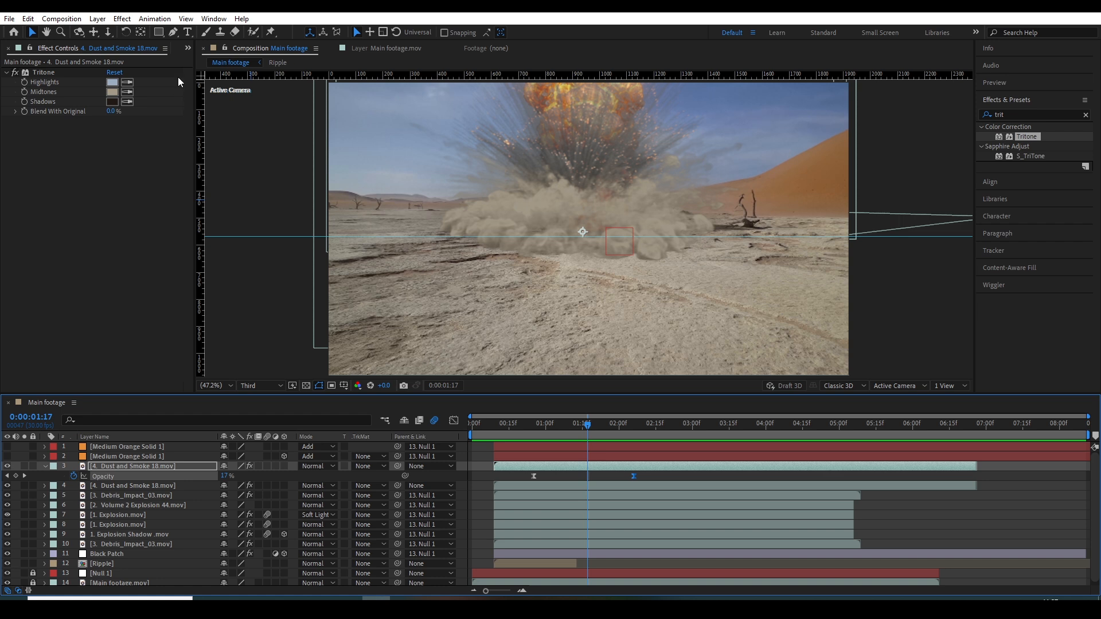
- Add 5. Air Shockwave_04.mov above the dust layers and start it with the explosion at 0:00:00:09
left_click(187, 48)
left_click(208, 61)
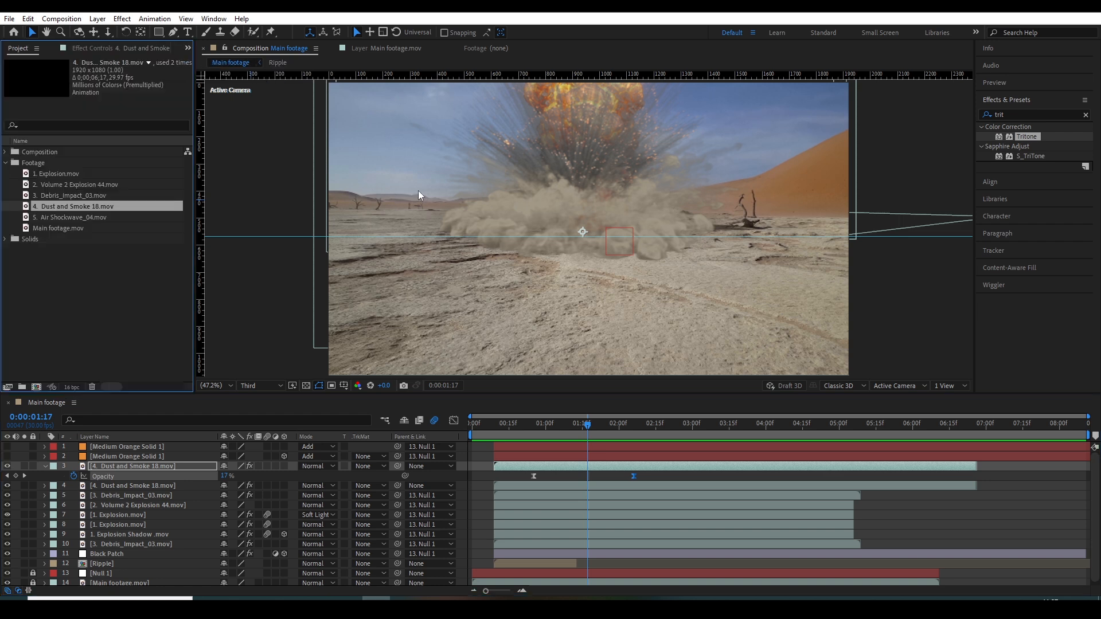
left_click_drag(61, 217, 119, 458)
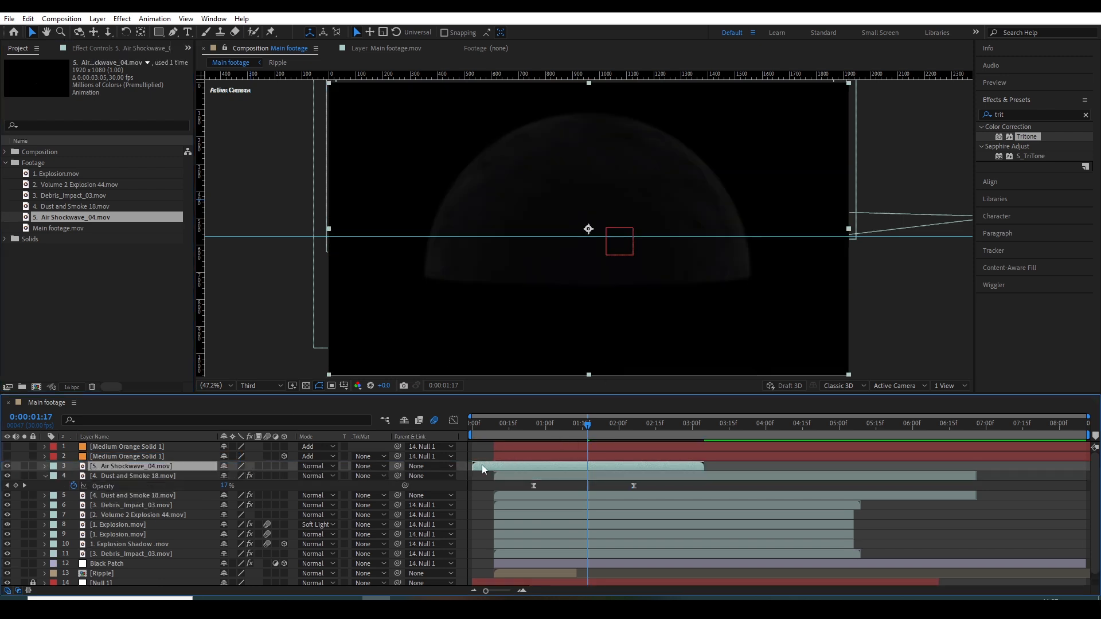
left_click_drag(484, 467, 503, 473)
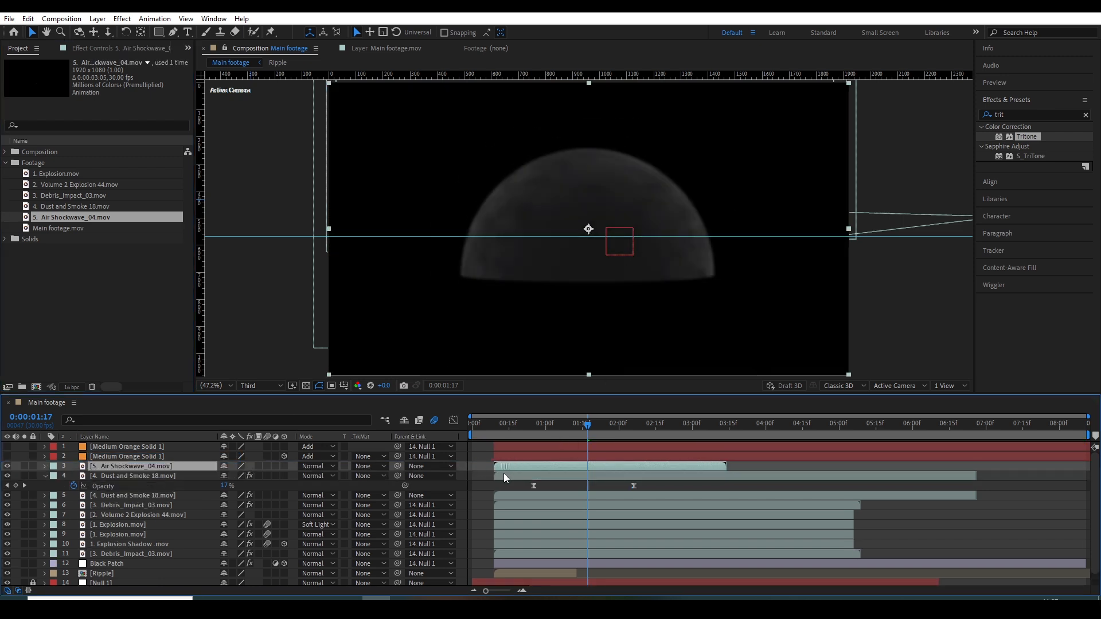
left_click(496, 431)
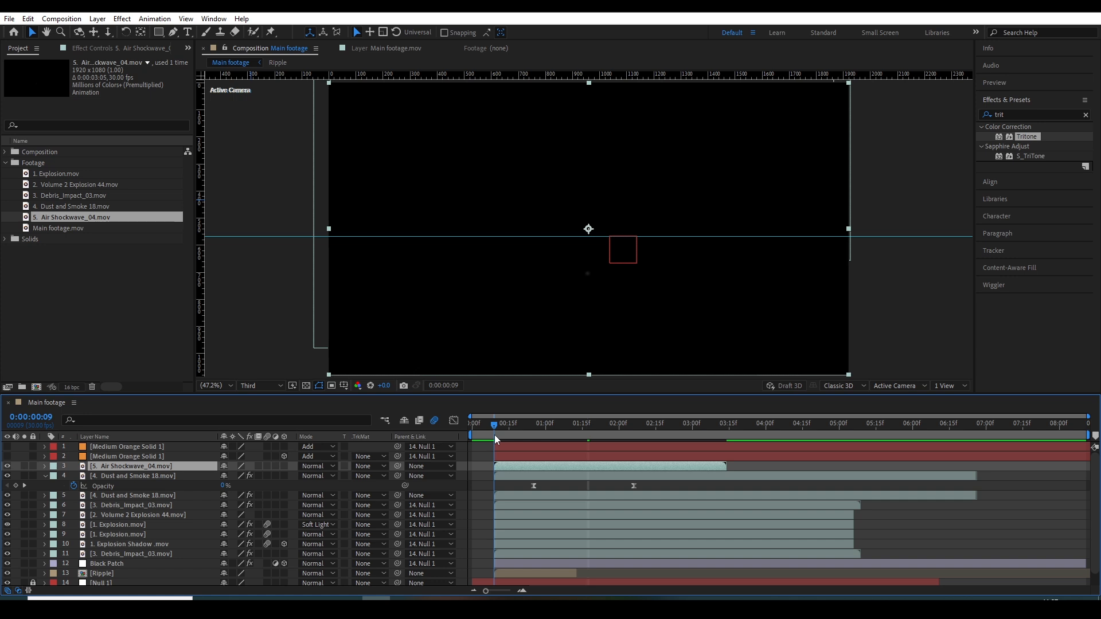
- Enable time remapping on the shockwave layer and speed it up by moving its last keyframe to about 0:00:01:26
right_click(153, 466)
mouse_move(203, 203)
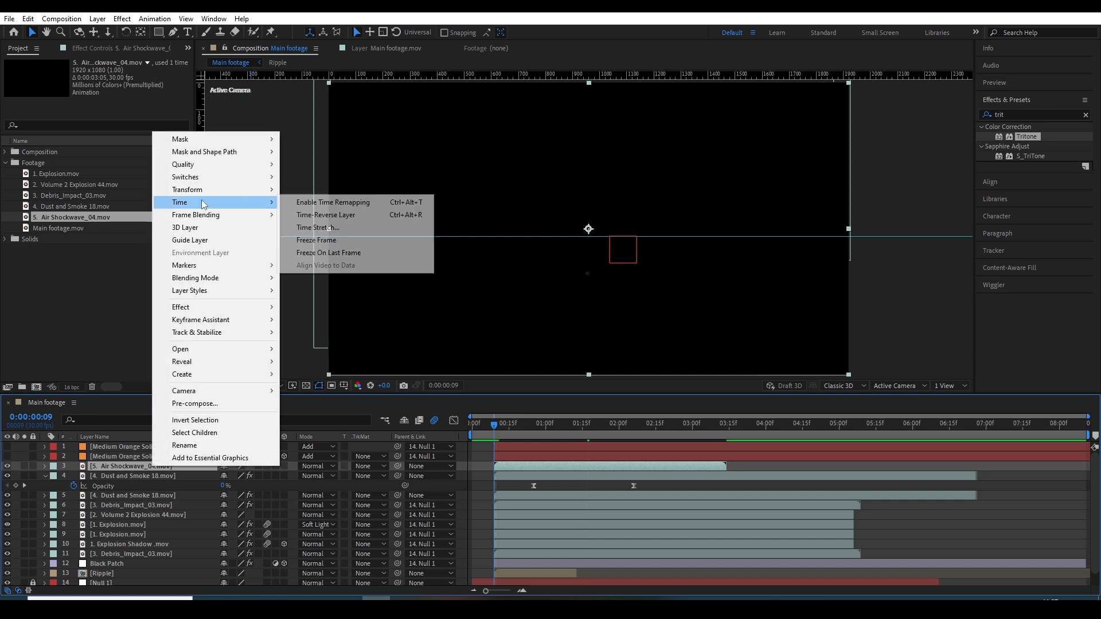
left_click(333, 203)
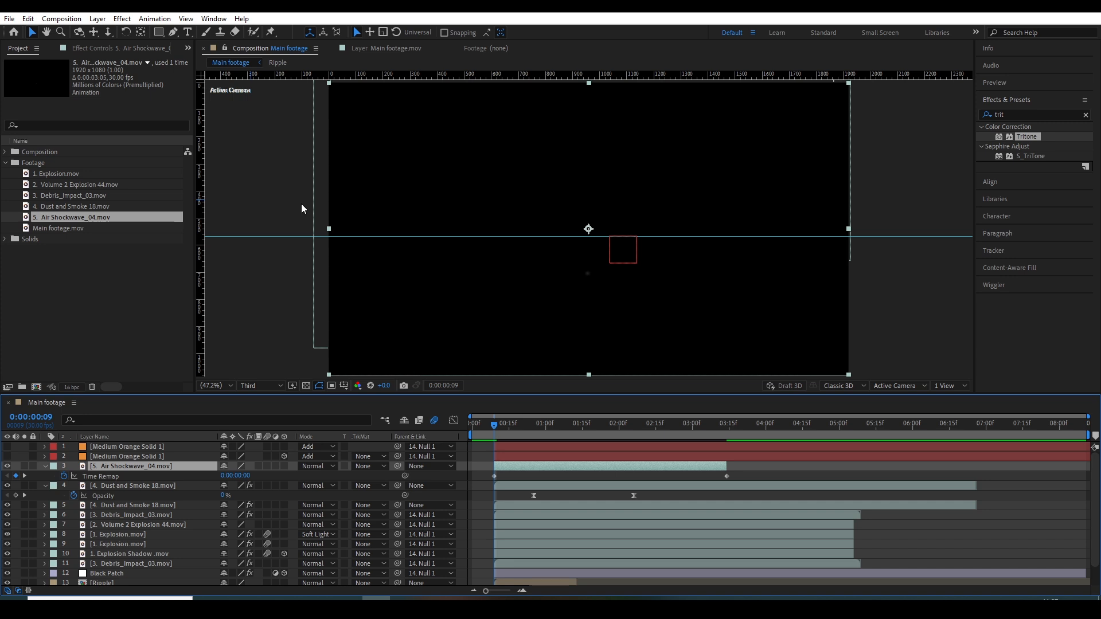
left_click(727, 476)
left_click_drag(725, 475, 609, 481)
- Set the shockwave layer's blending mode to Screen and preview it over the explosion
left_click_drag(495, 425, 573, 434)
left_click(314, 467)
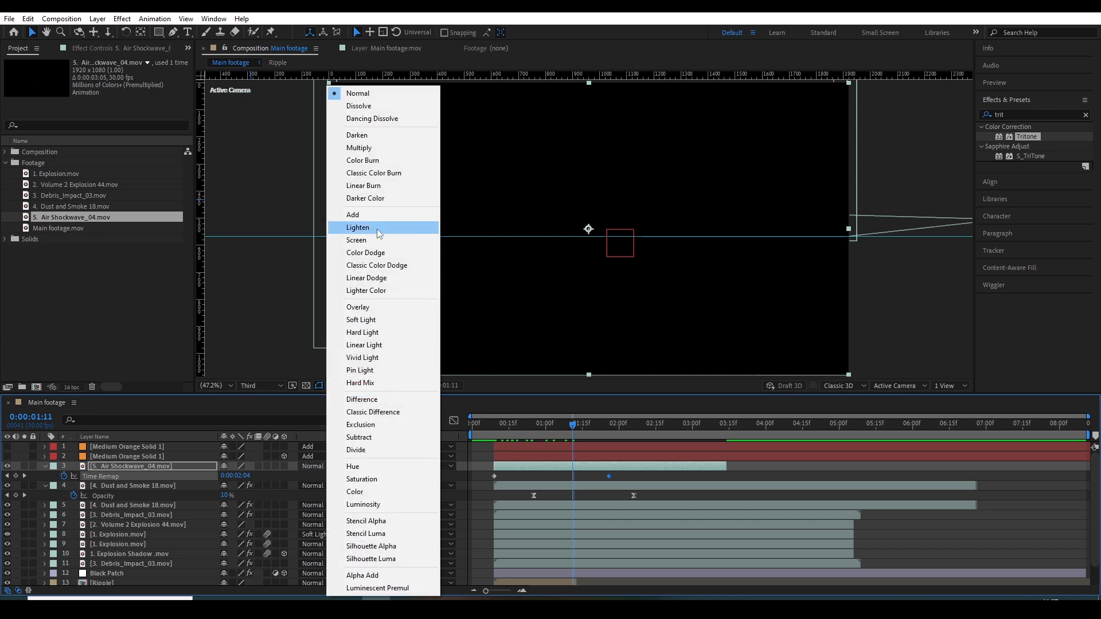
left_click(366, 240)
left_click(486, 435)
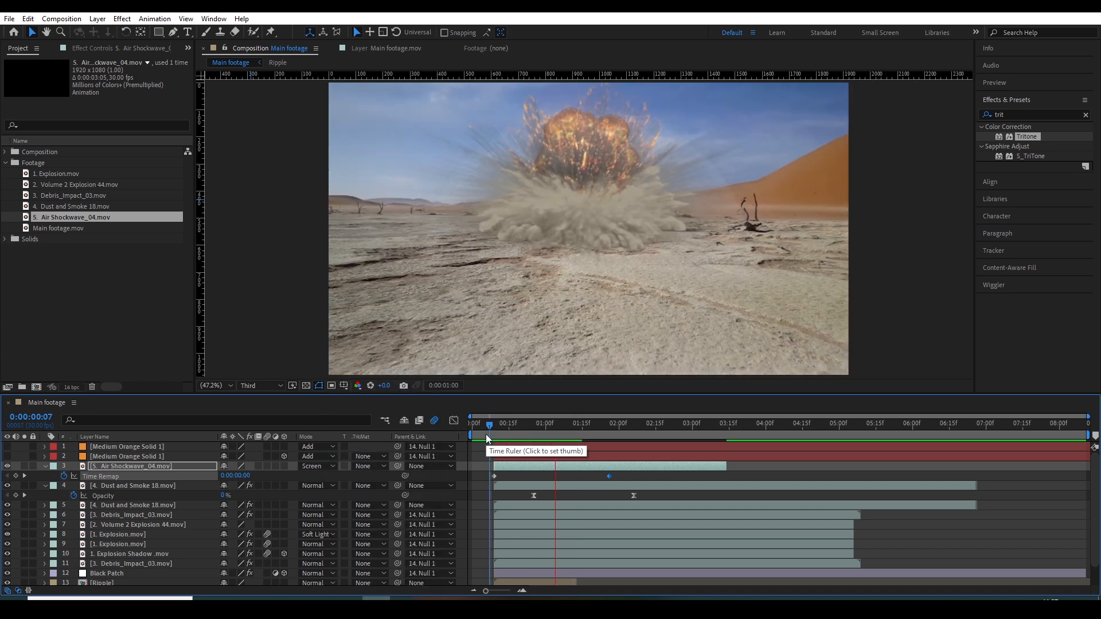
key("space")
- Raise the shockwave in the composition so its base lines up with the explosion's base
left_click_drag(551, 434, 519, 426)
left_click(601, 259)
left_click_drag(603, 271, 602, 202)
left_click_drag(519, 425, 493, 449)
left_click(493, 448)
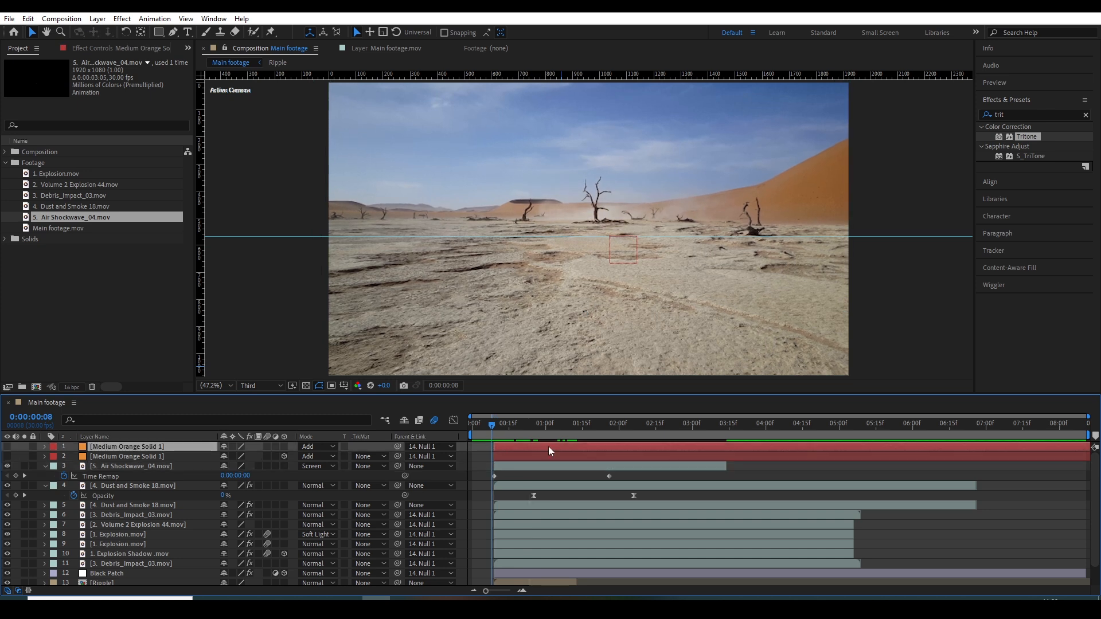
- Keyframe the shockwave's Scale from 100% at 0:00:00:09 to 452% at 0:00:00:26, preview the expansion, and ease both keyframes
left_click(513, 466)
key("s")
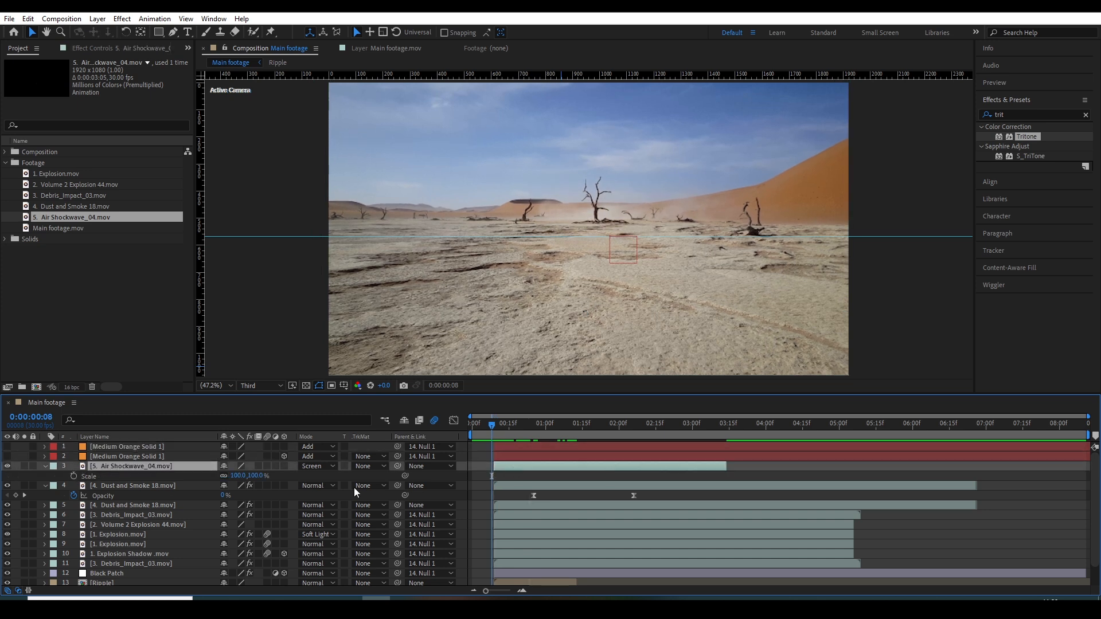
key("equal")
key("Page_Down")
key("alt+shift+s")
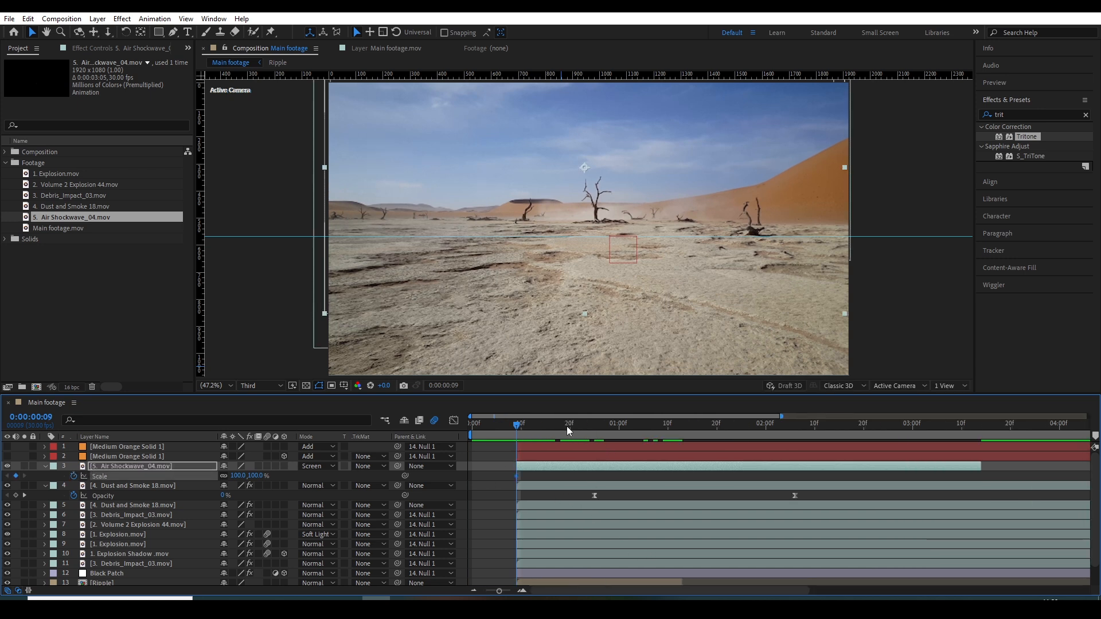
left_click_drag(567, 426, 601, 432)
left_click_drag(236, 476, 531, 425)
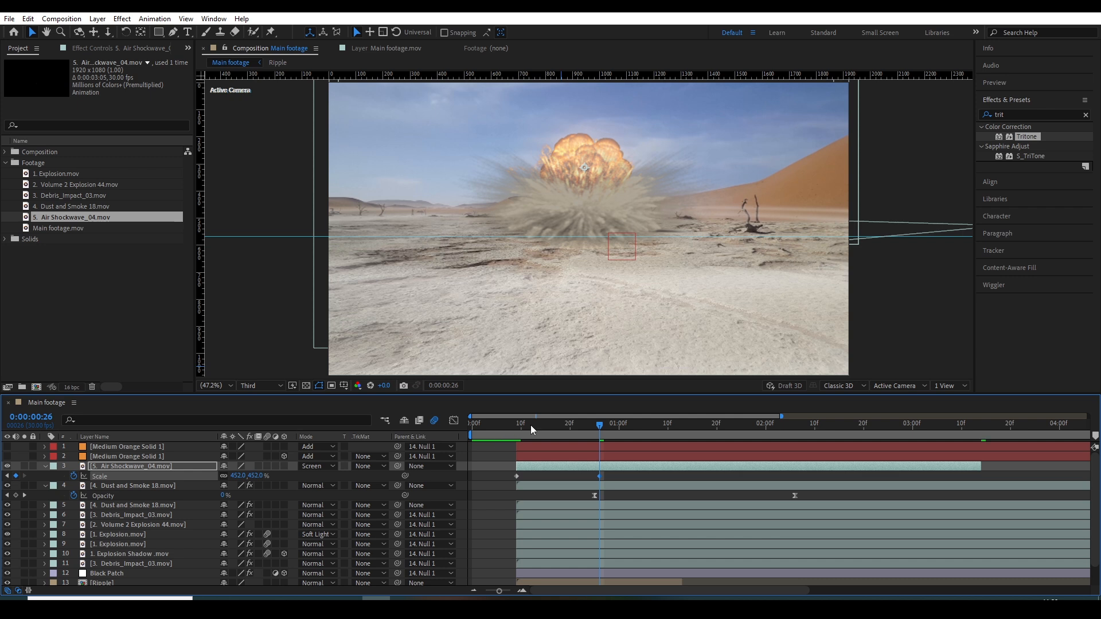
left_click(505, 430)
key("space")
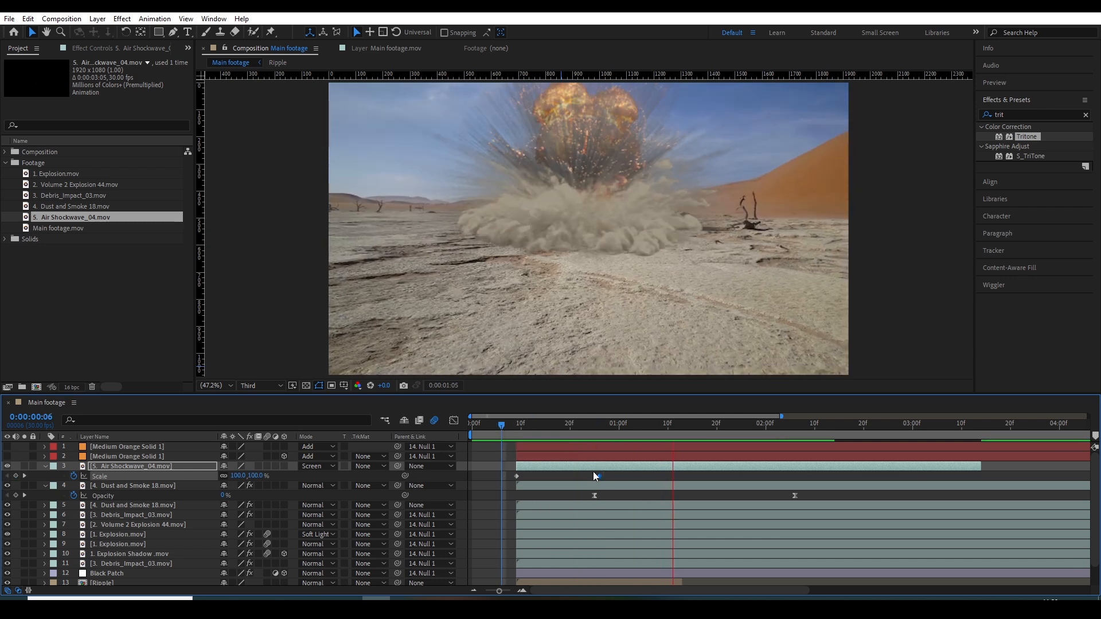
key("space")
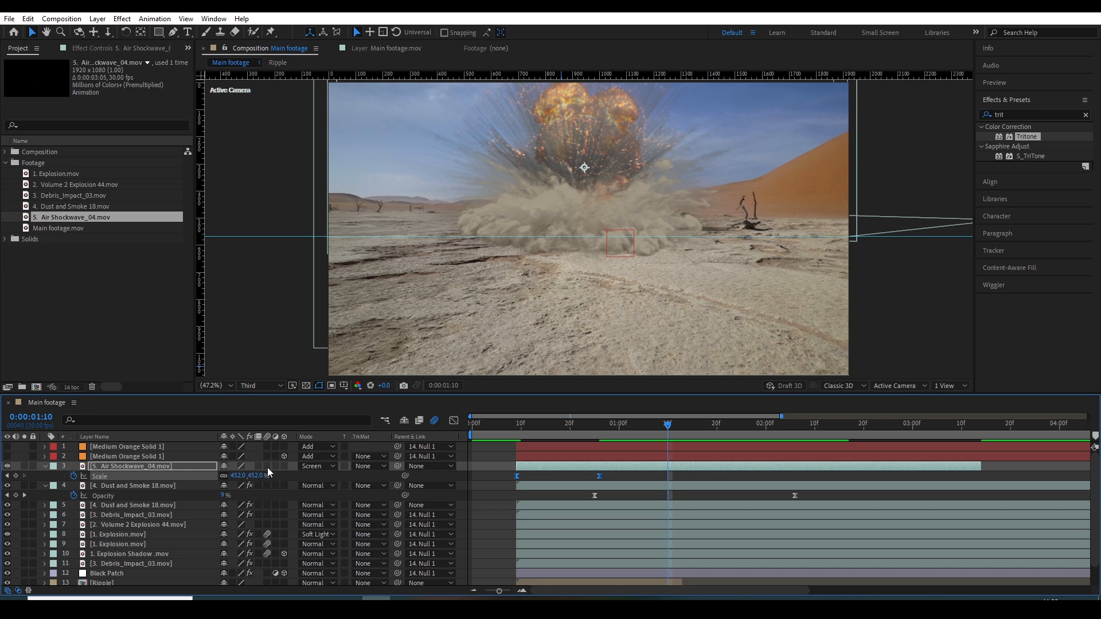
- Preview the shockwave's expansion over the explosion, starting at 0:00:00:09 and checking it through 0:00:00:22
left_click(521, 435)
key("space")
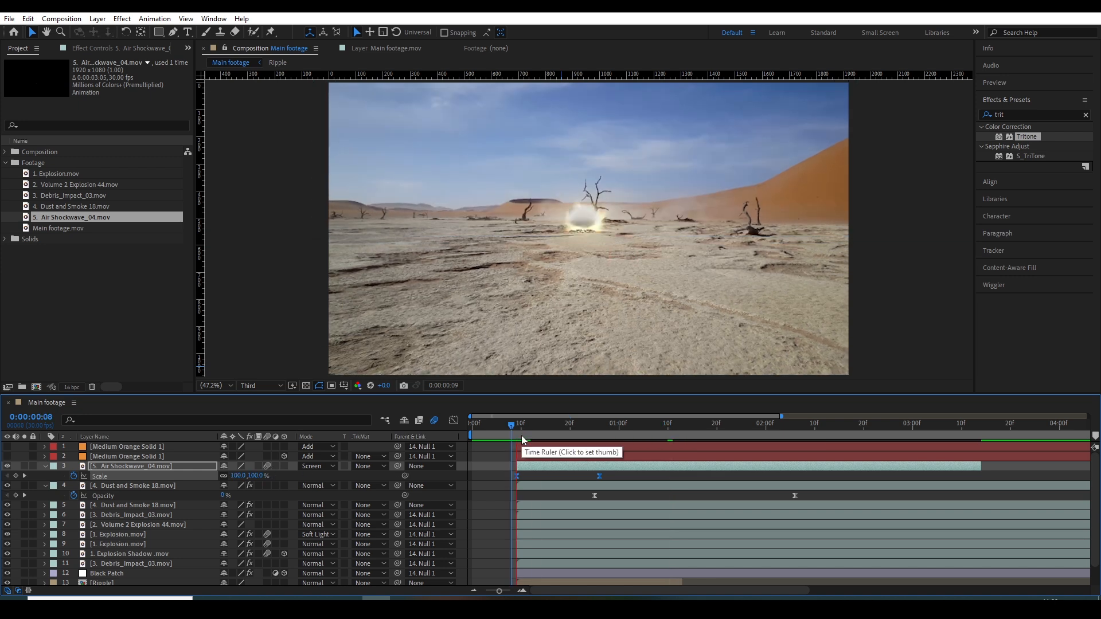
left_click(517, 435)
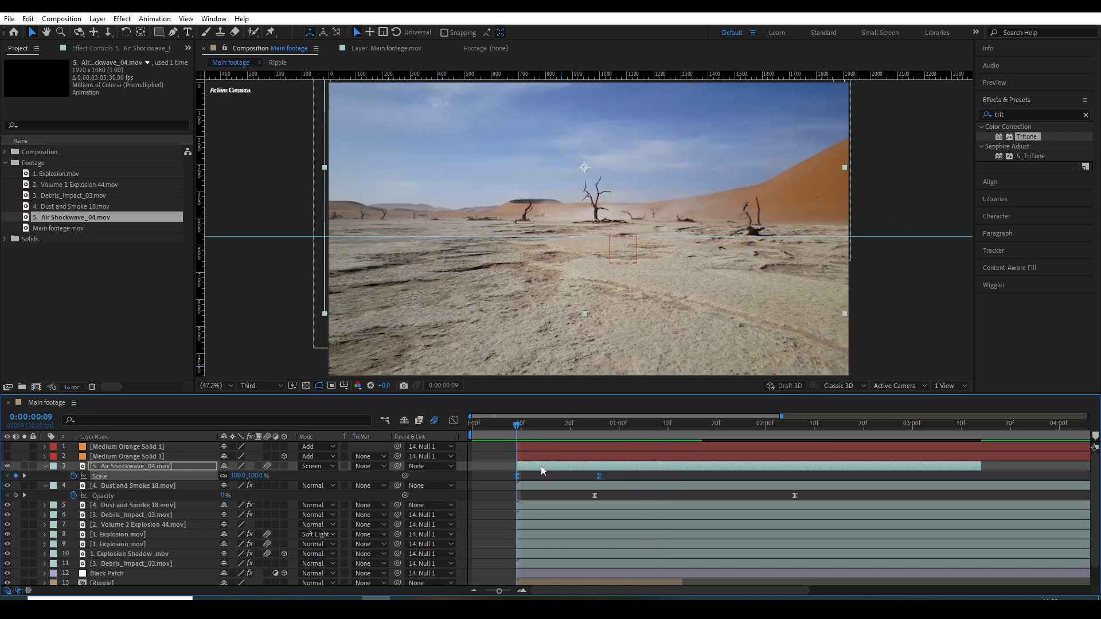
left_click_drag(536, 425, 581, 426)
- Draw a wide rectangular mask on the Air Shockwave layer at 0:00:00:19, keeping only the area above the horizon, and expand the mask's properties
scroll(589, 273, "down", 2)
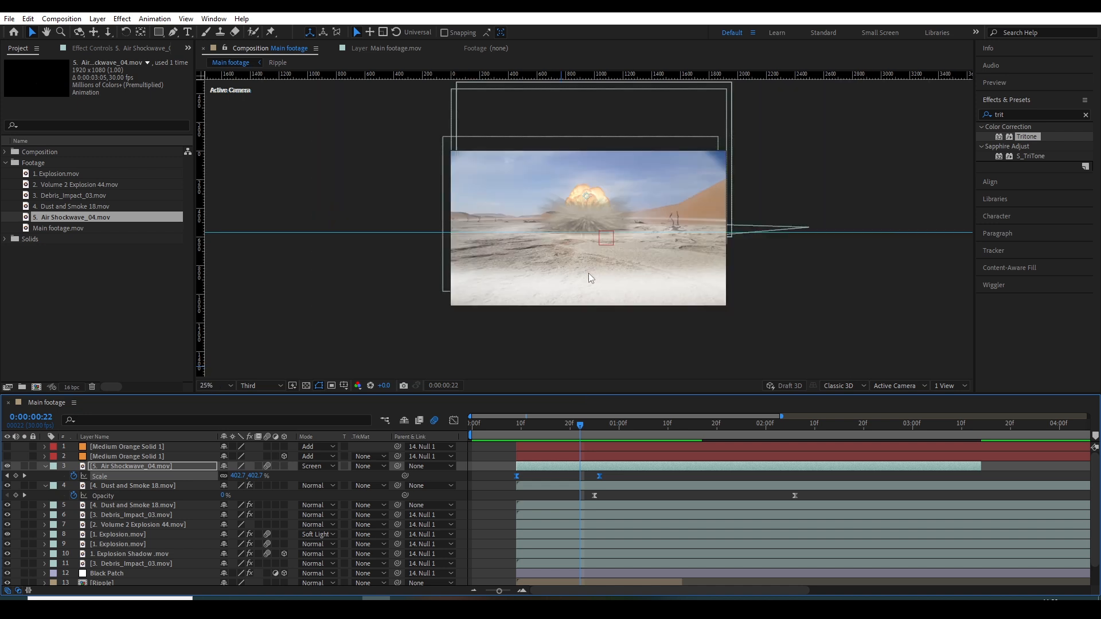
key("grave")
key("grave")
left_click(165, 34)
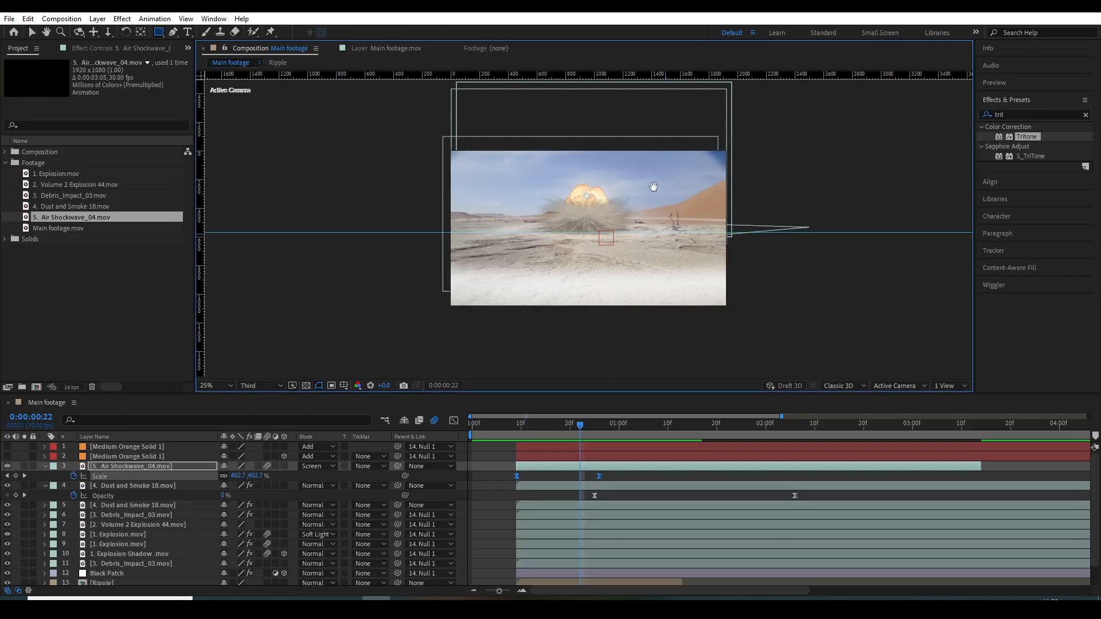
left_click(565, 428)
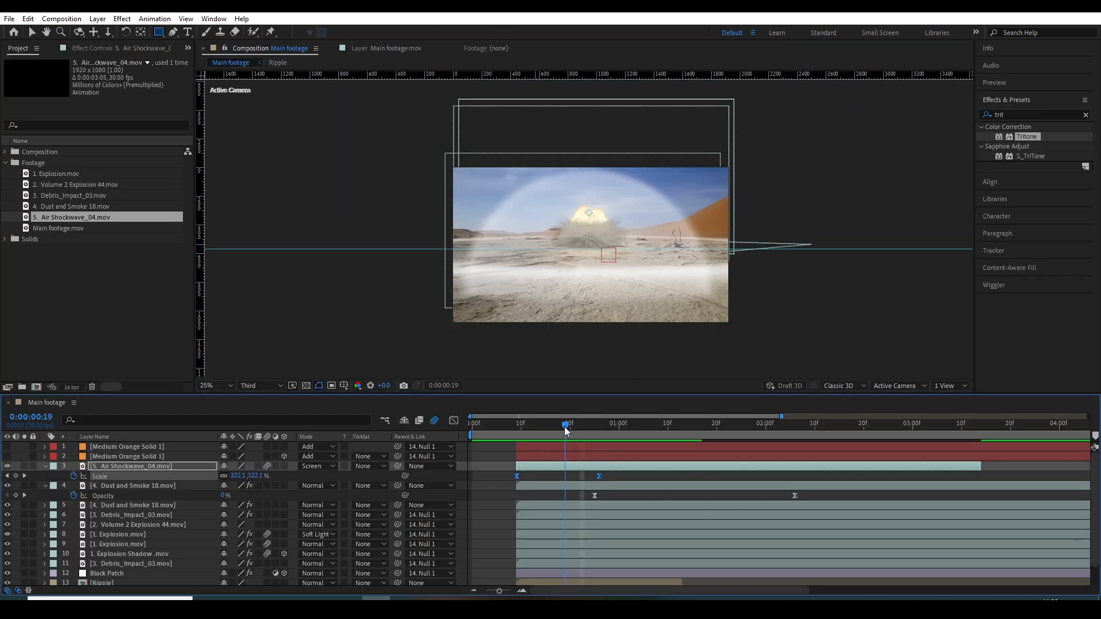
left_click_drag(416, 131, 765, 235)
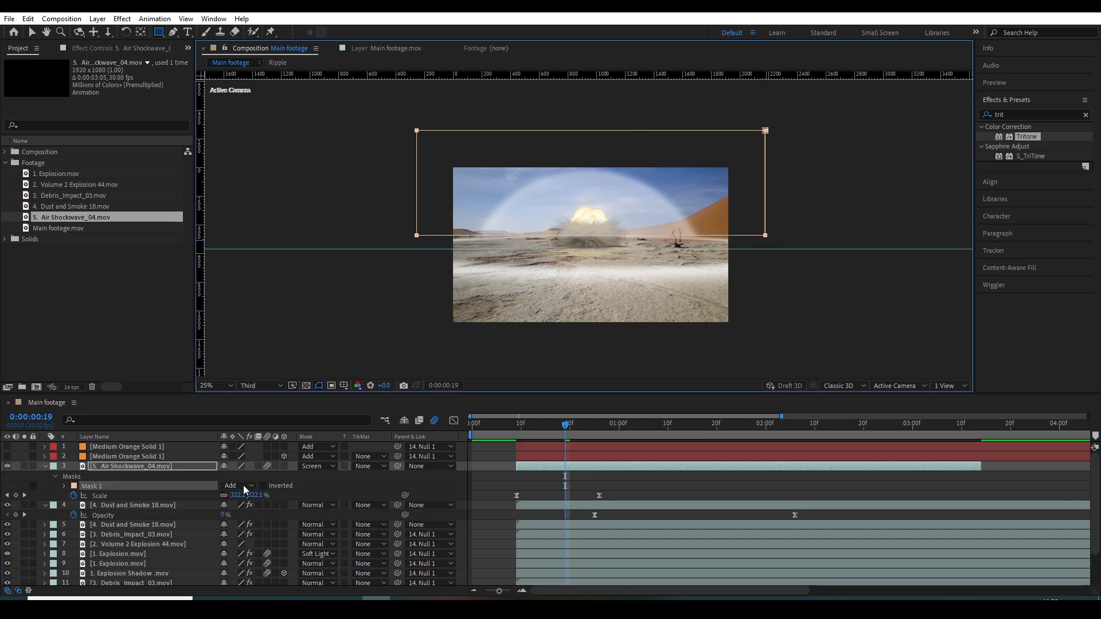
left_click_drag(235, 496, 267, 505)
key("ctrl+z")
left_click(63, 486)
left_click(514, 436)
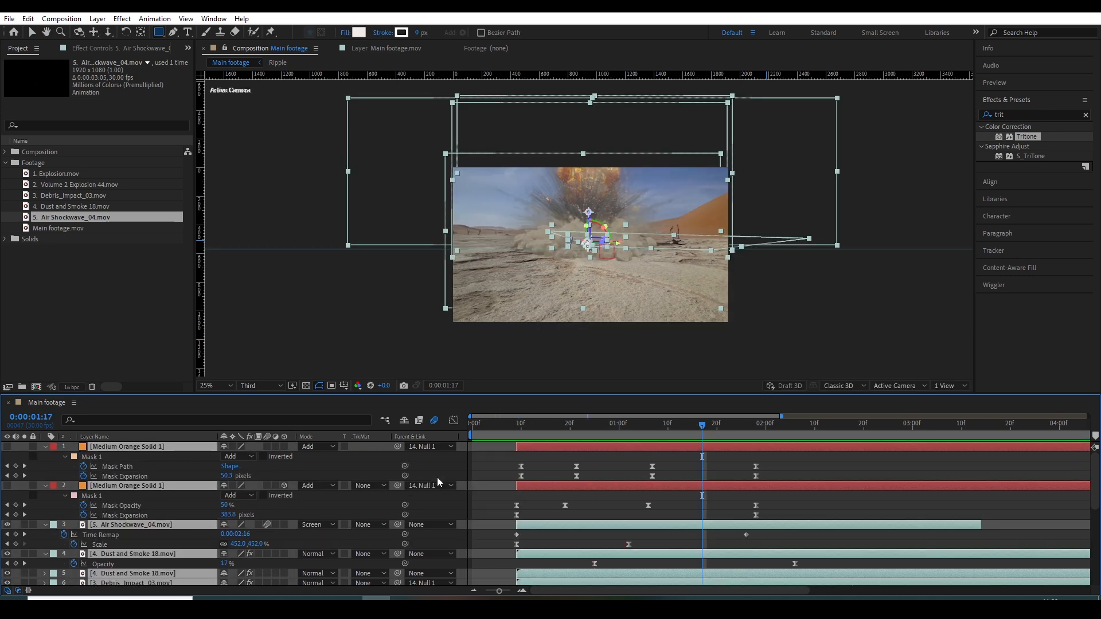
- Collapse all layer properties, set the preview resolution to Full, and fit the composition view up to 100%
key("u")
key("F2")
left_click(241, 384)
left_click(255, 412)
left_click(224, 385)
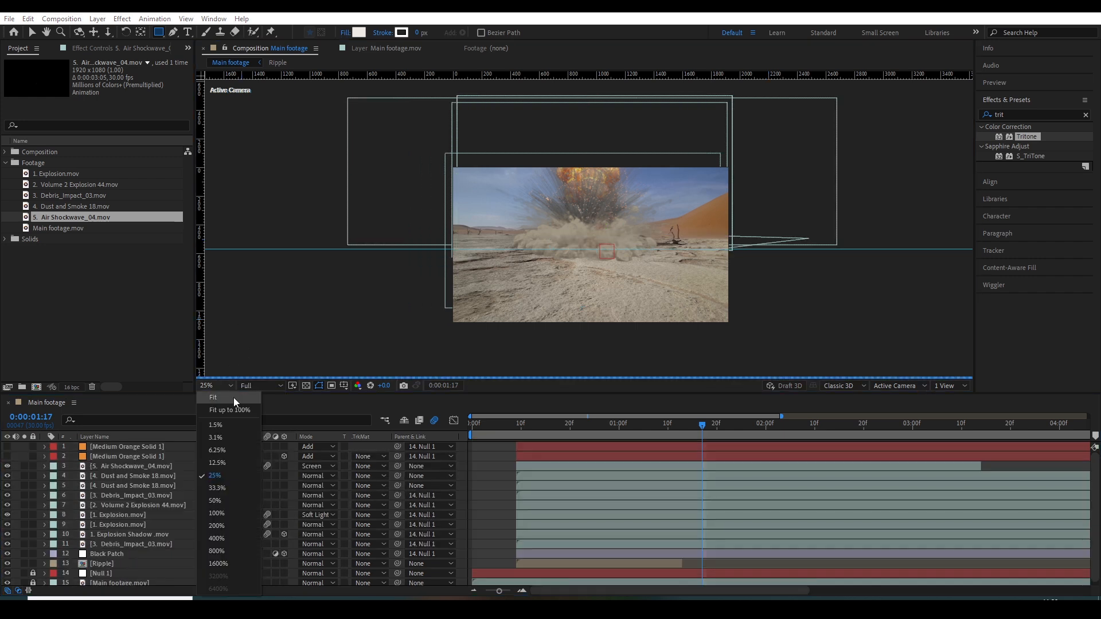
left_click(233, 412)
- Make both Medium Orange Solid layers visible again and check the glow at 0:00:01:00
key("v")
left_click_drag(7, 457, 8, 447)
left_click(580, 425)
left_click(620, 429)
- Add an adjustment layer on top of the stack and apply Curves, lowering the RGB midtones slightly to darken the whole shot
right_click(374, 448)
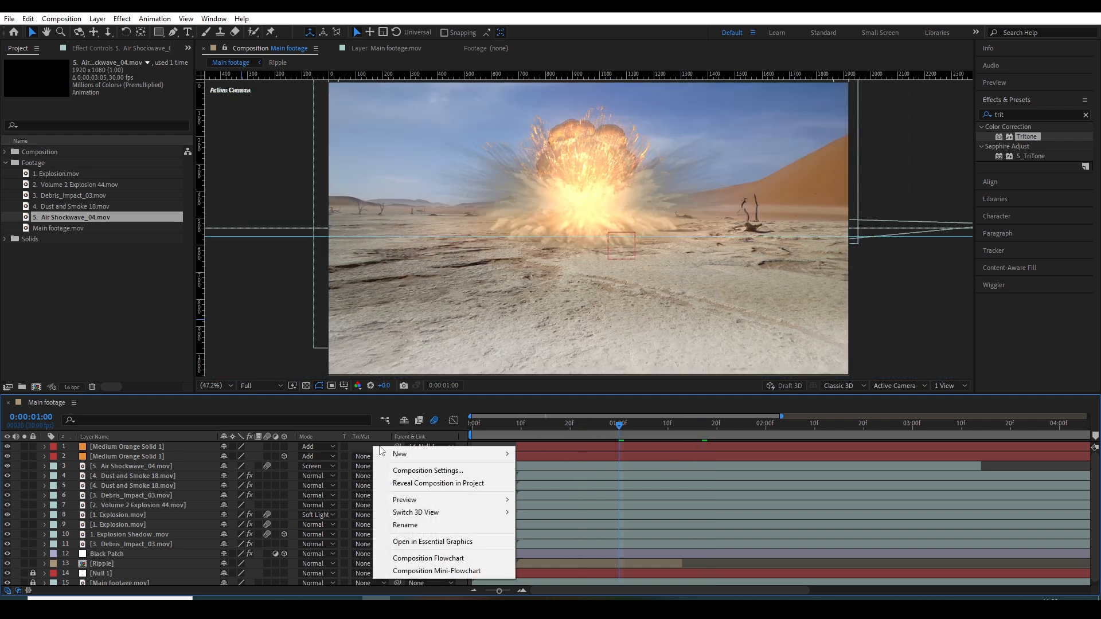
mouse_move(413, 454)
left_click(553, 545)
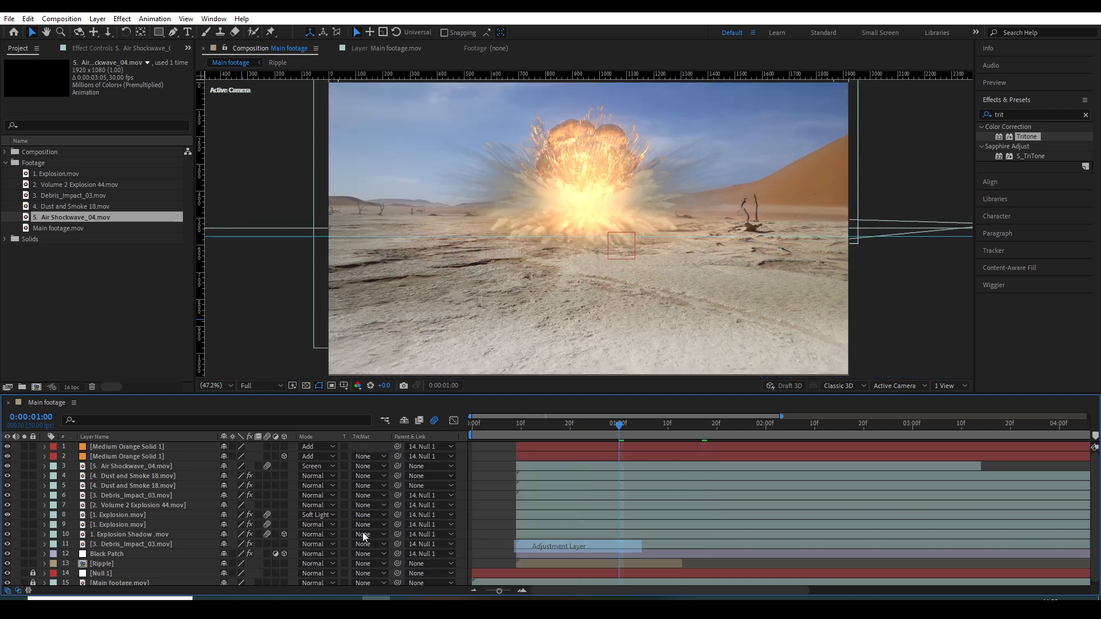
left_click(1022, 114)
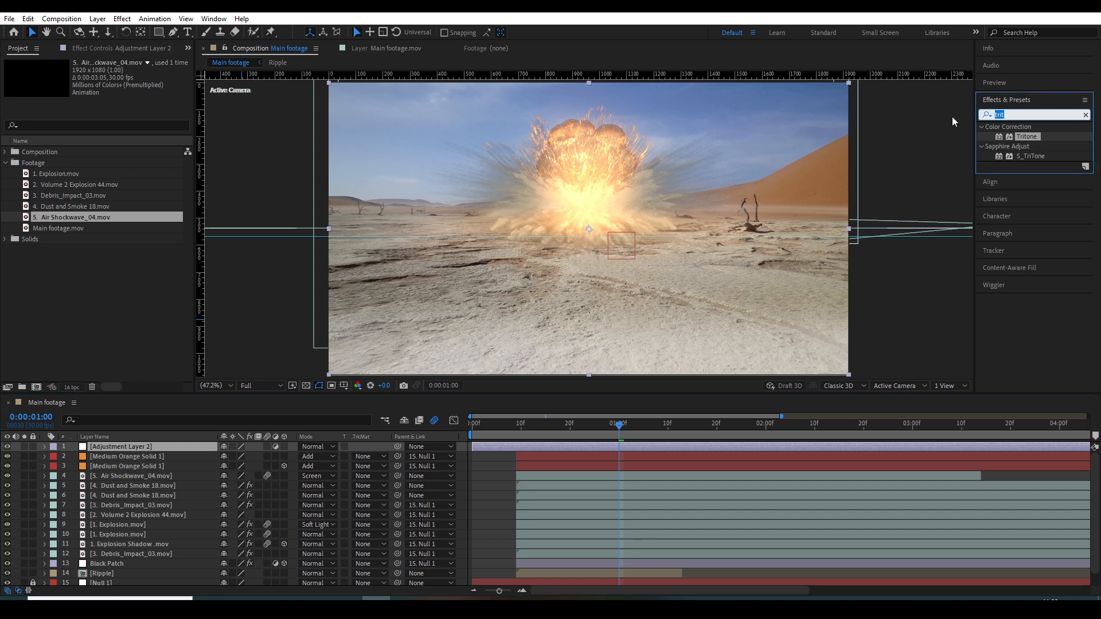
type("curv")
left_click_drag(1026, 176, 127, 445)
left_click_drag(98, 192, 102, 197)
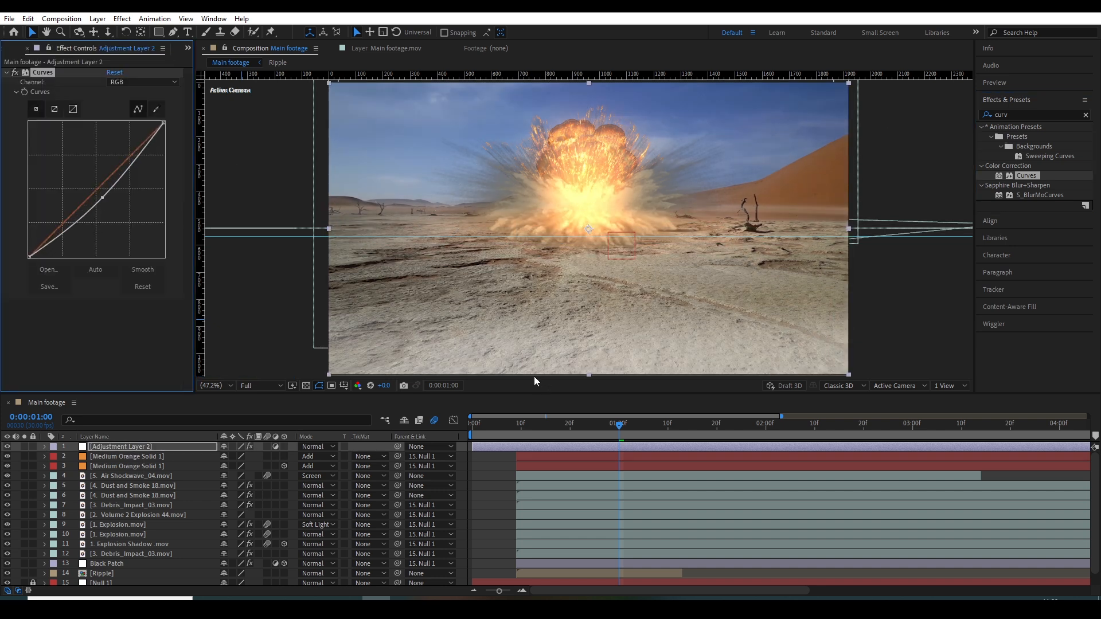
left_click_drag(530, 430, 657, 430)
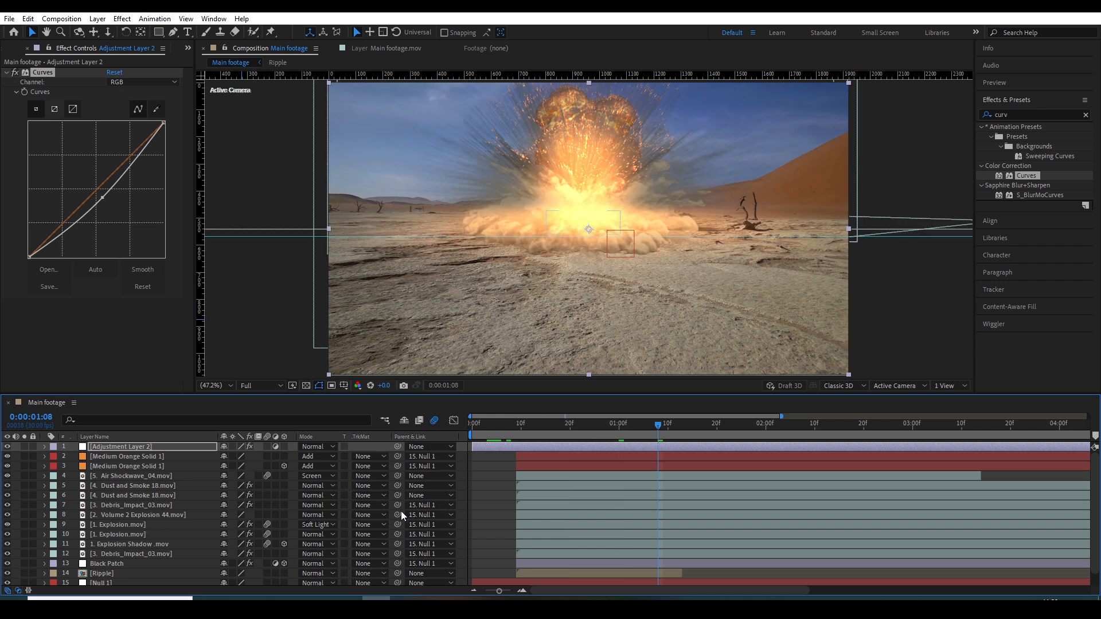
left_click(522, 435)
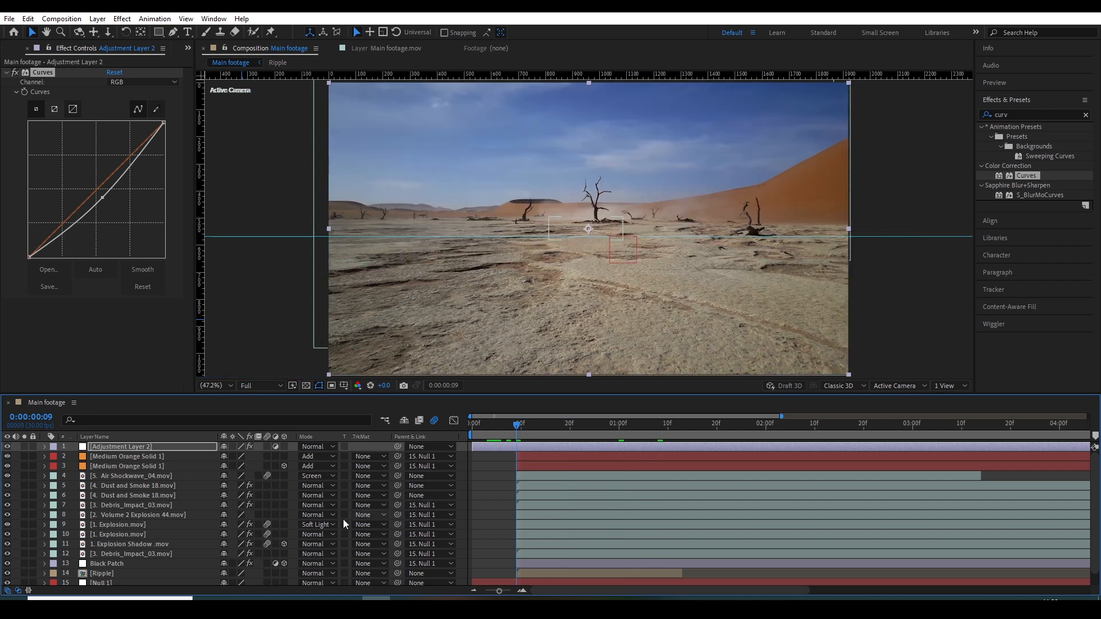
- Parent the Air Shockwave_04 layer and both Dust and Smoke 18 layers to Null 1
left_click(148, 495)
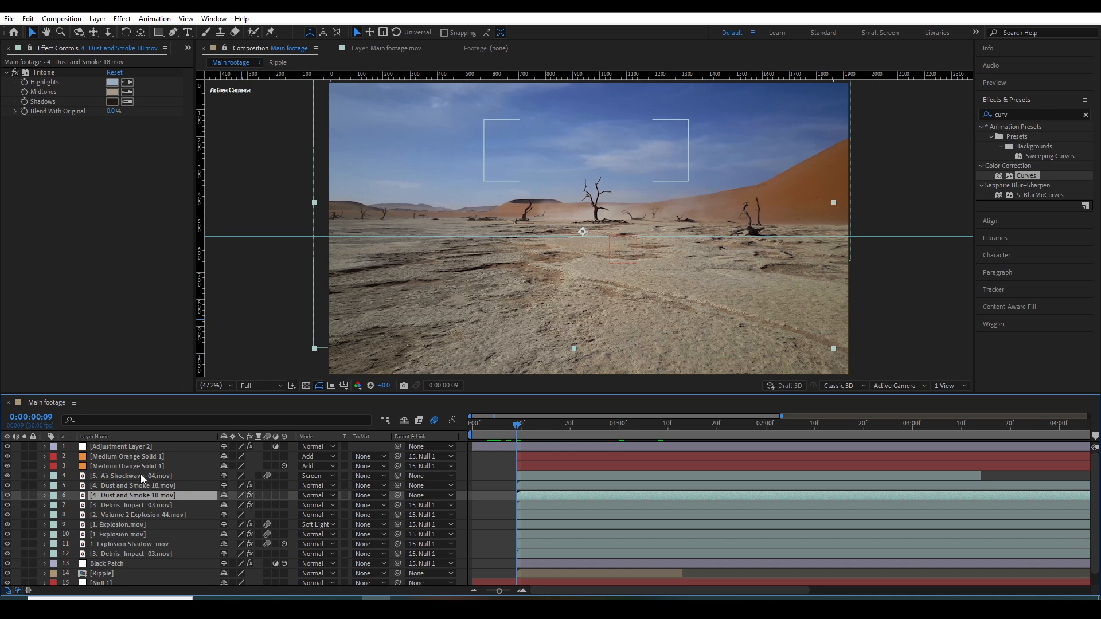
left_click(142, 476, "shift")
left_click_drag(397, 476, 119, 569)
scroll(172, 499, "up", 1)
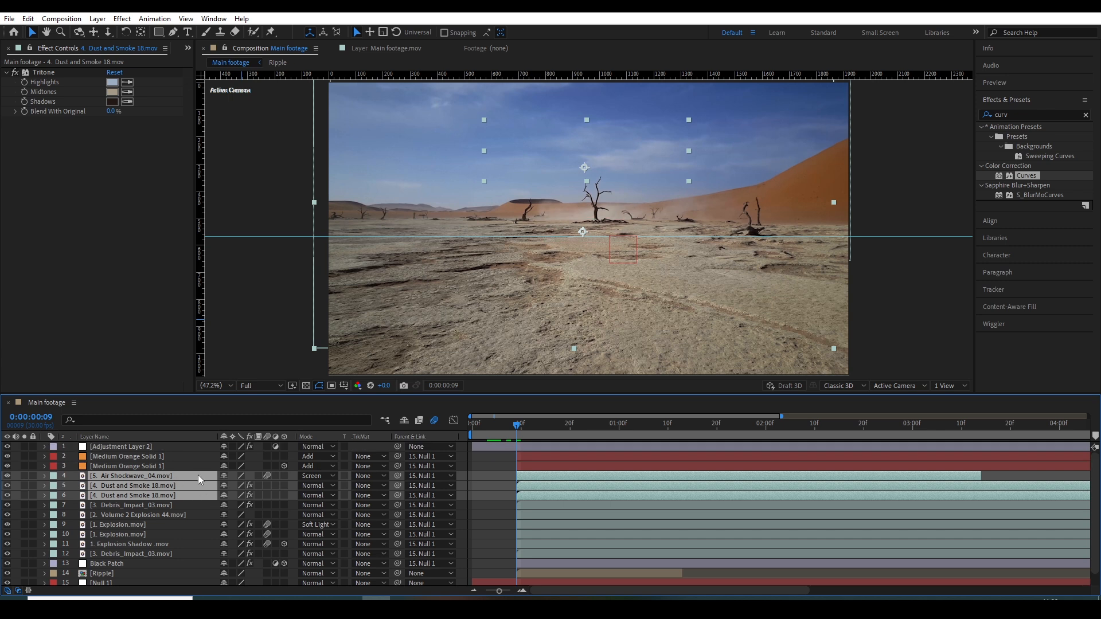
- Pre-compose all layers into a new composition named "final output"
key("ctrl+a")
right_click(199, 476)
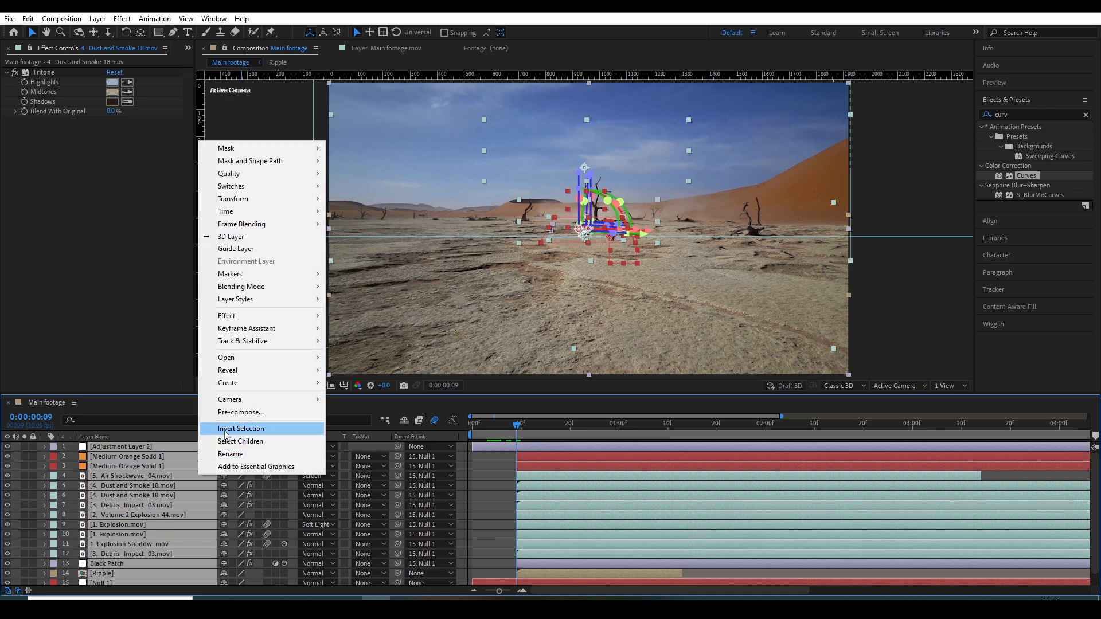
left_click(241, 412)
type("final output")
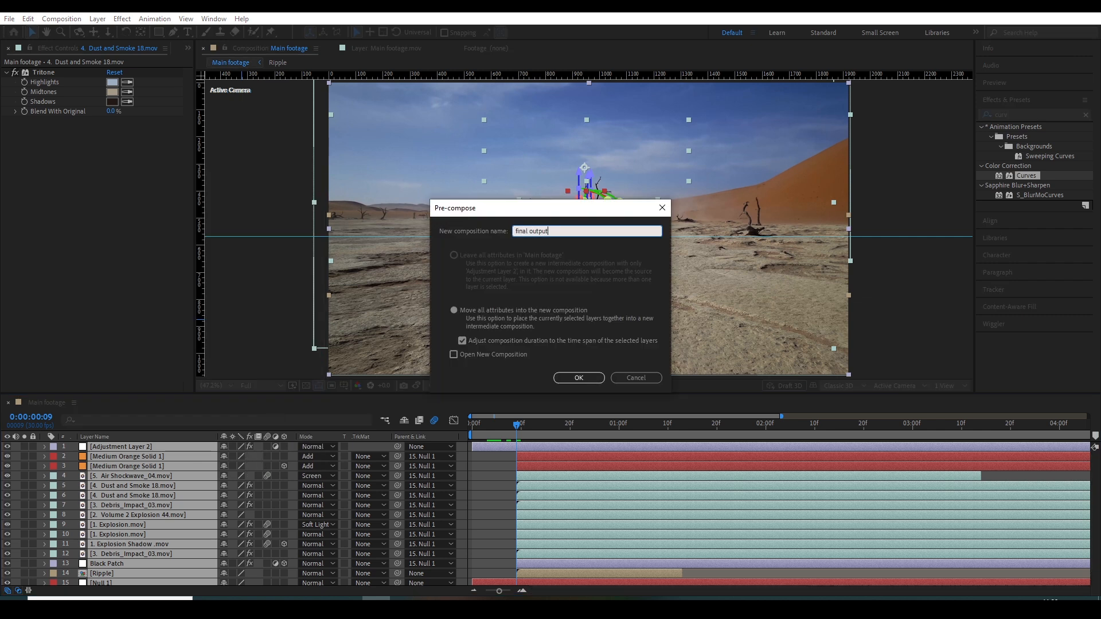
key("Return")
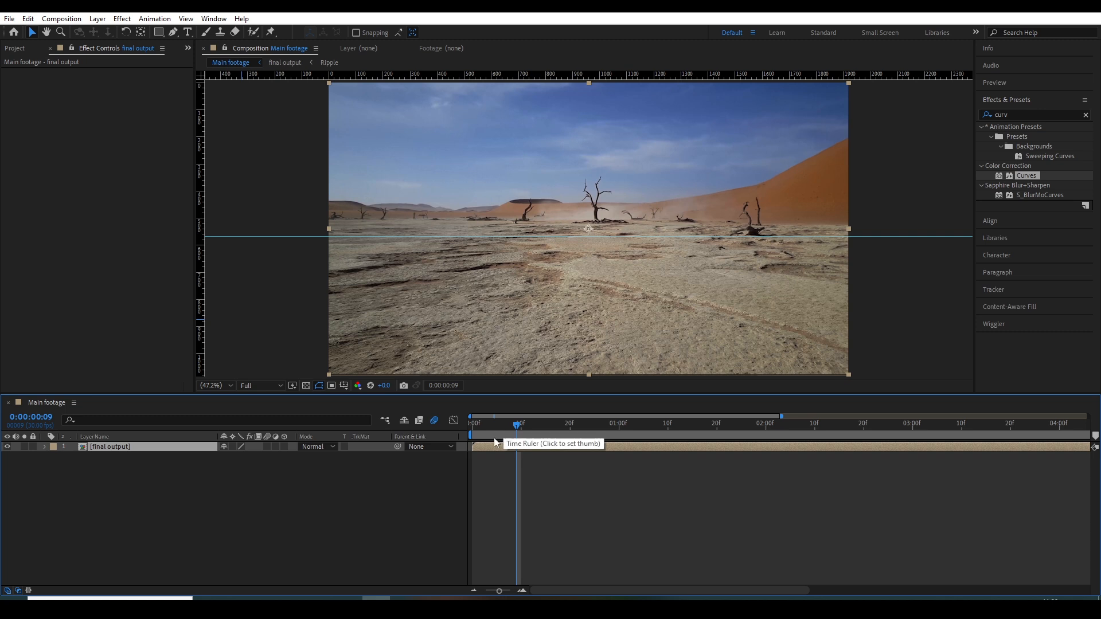
- Add Position keyframes to the final output layer at 0:00:00:09 and 0:00:00:25 and select both
key("p")
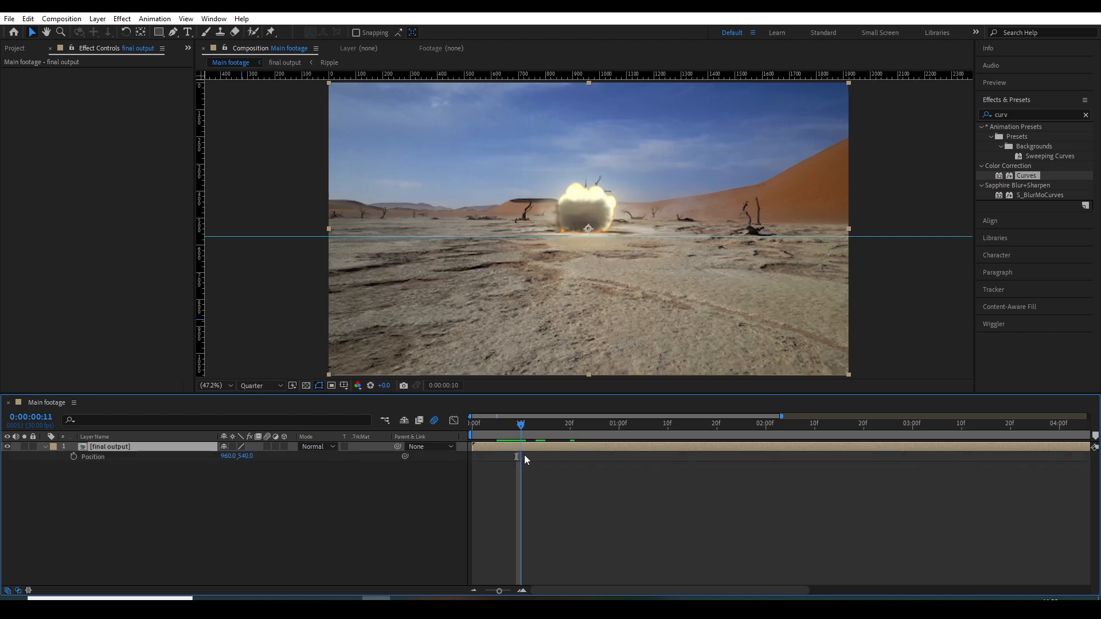
left_click_drag(524, 455, 581, 440)
left_click(73, 456)
left_click_drag(587, 433, 594, 434)
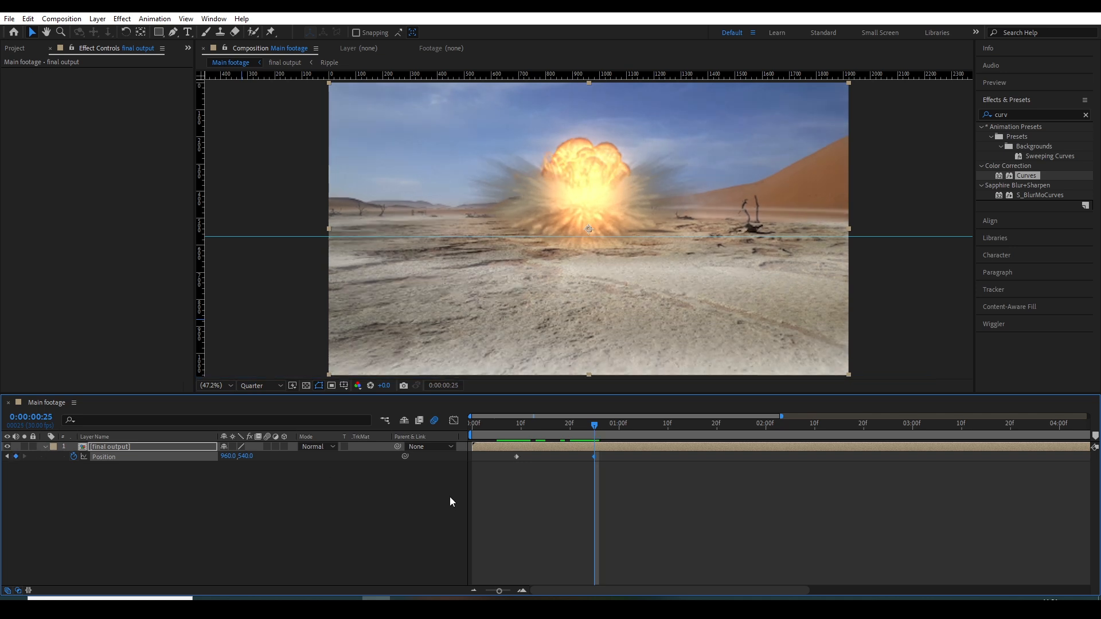
left_click_drag(621, 488, 500, 458)
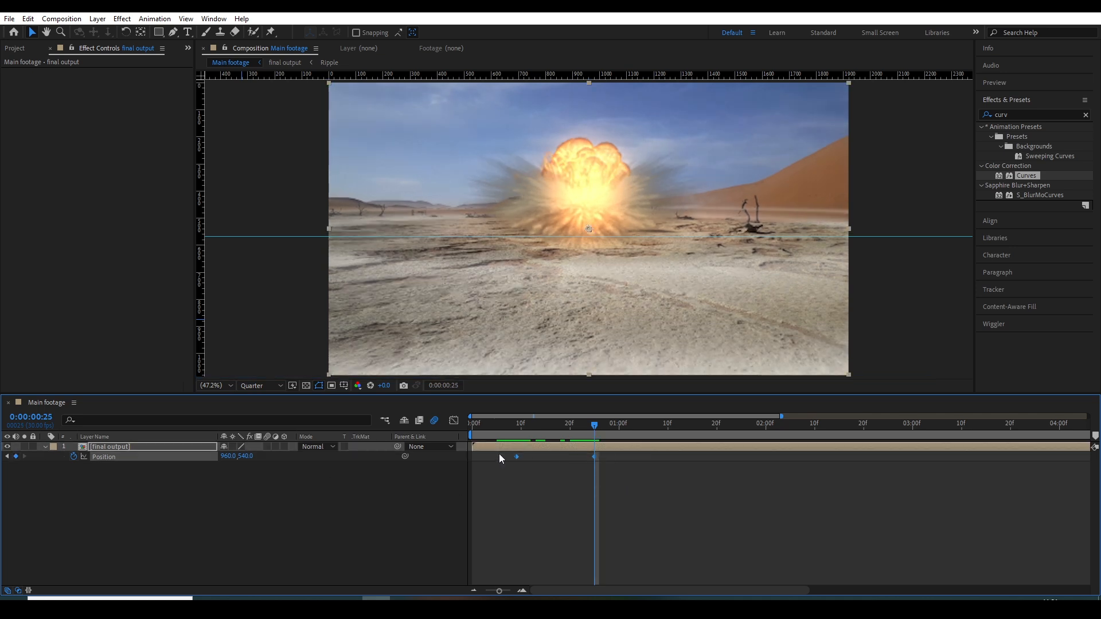
- Try a Wiggler shake on the Position keyframes with frequency 30 per second and magnitude 15, preview it, and undo it
left_click(1002, 328)
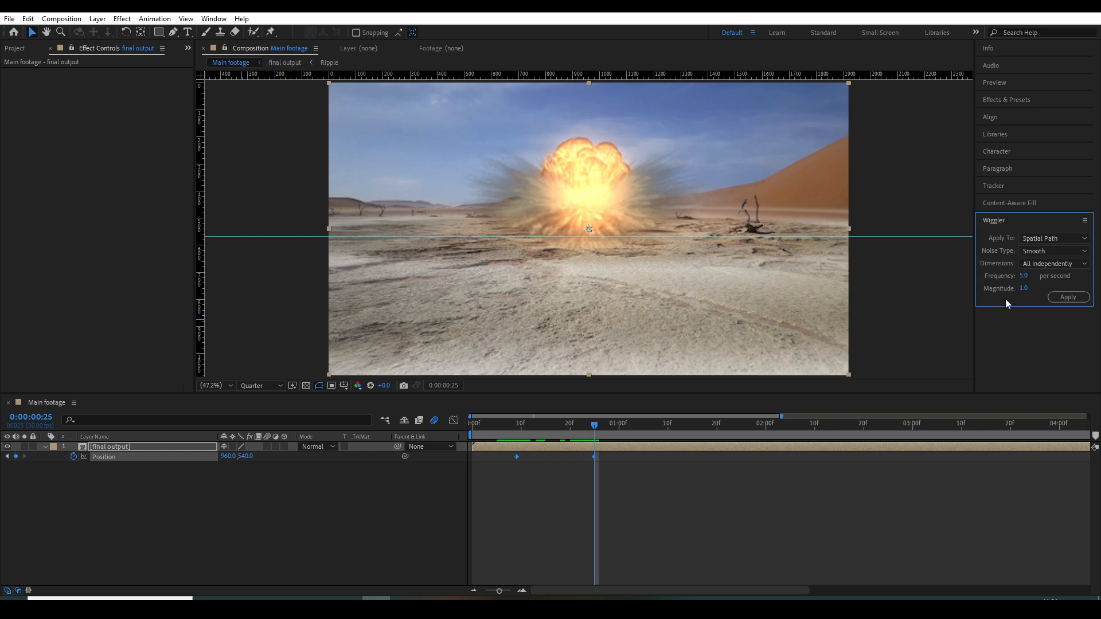
left_click(214, 19)
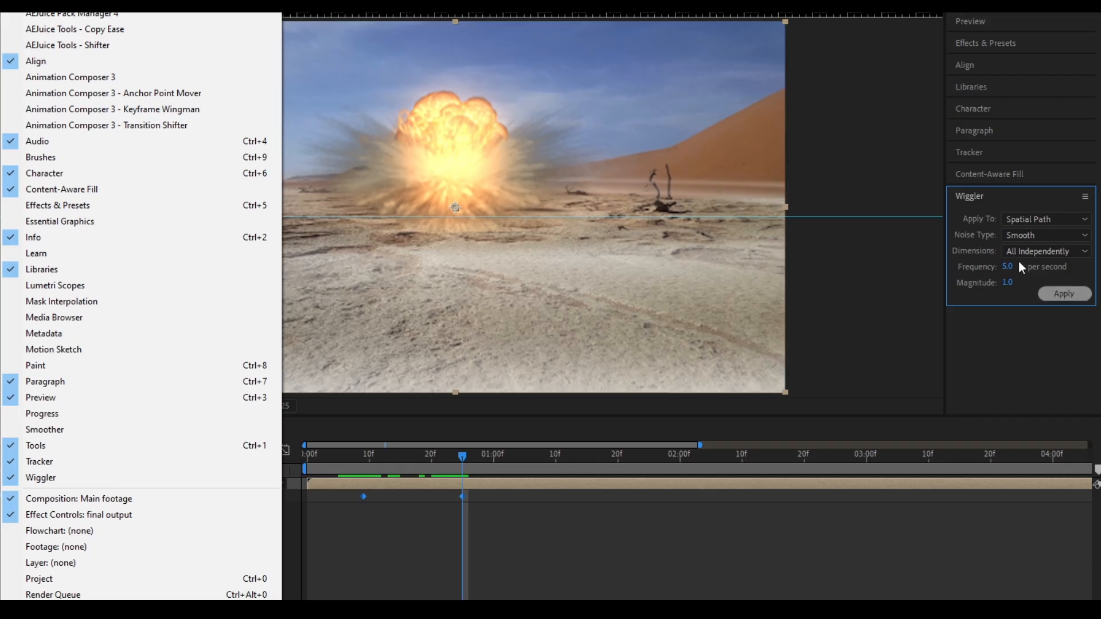
left_click(1023, 275)
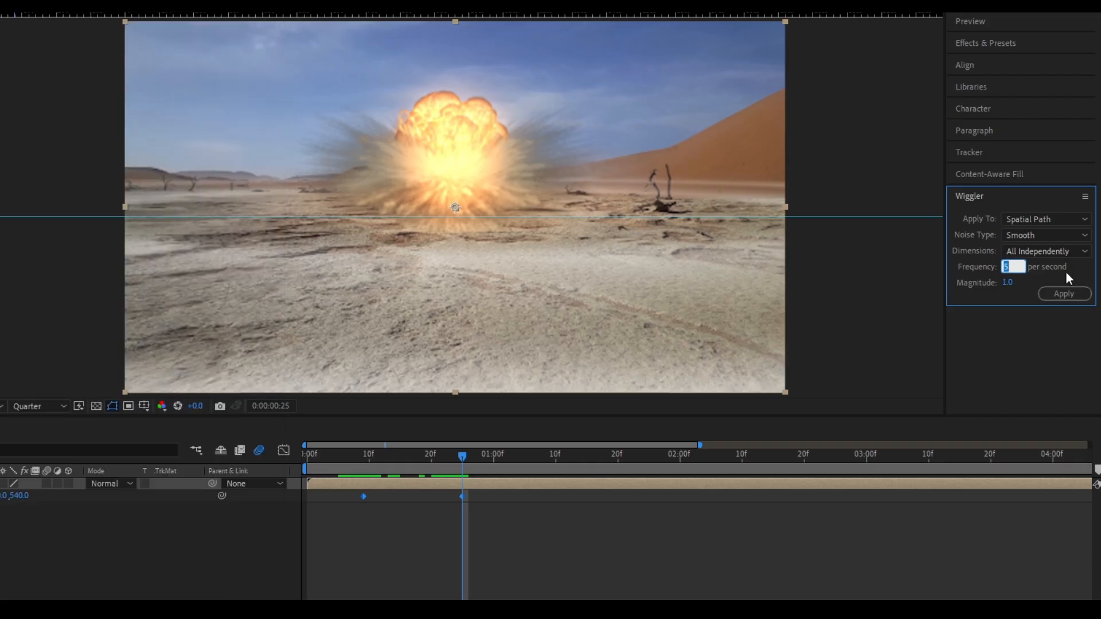
type("30")
key("Tab")
type("15")
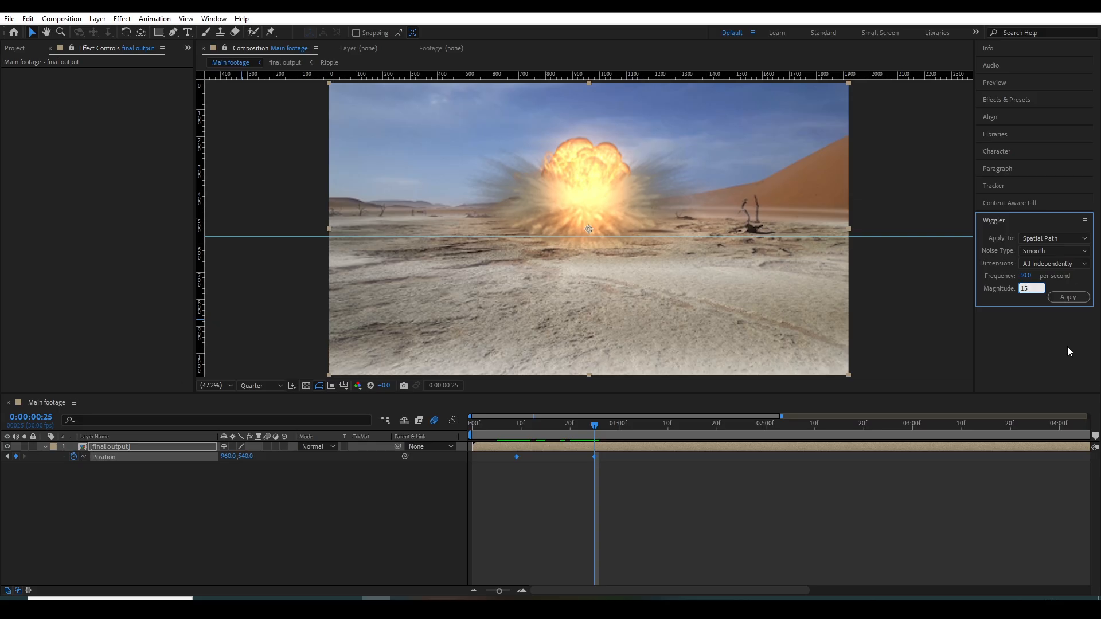
left_click(1069, 297)
key("space")
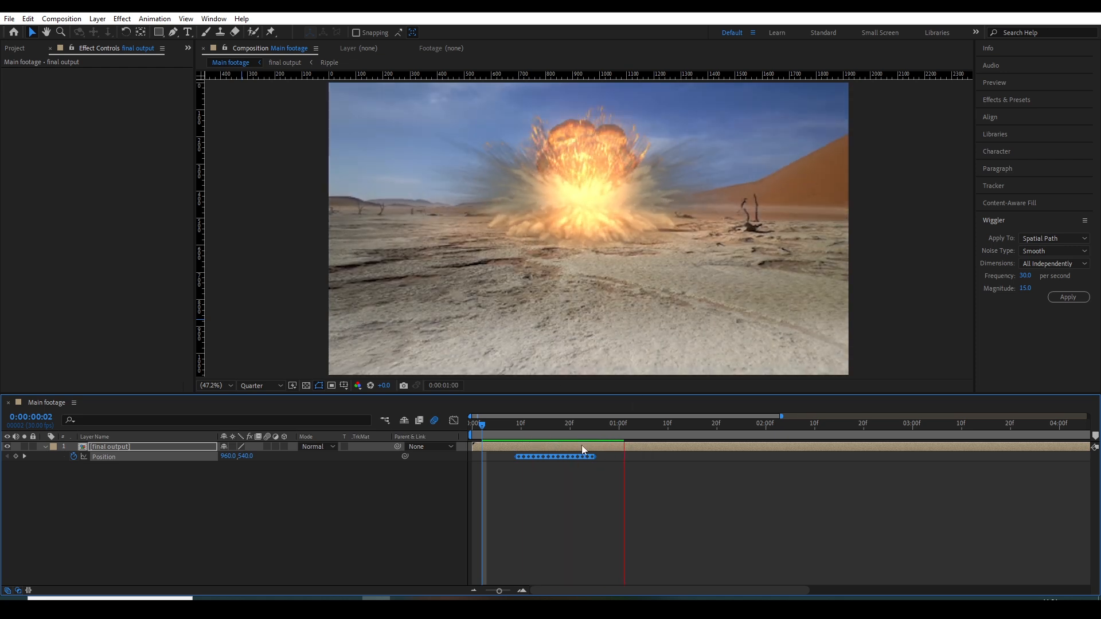
key("space")
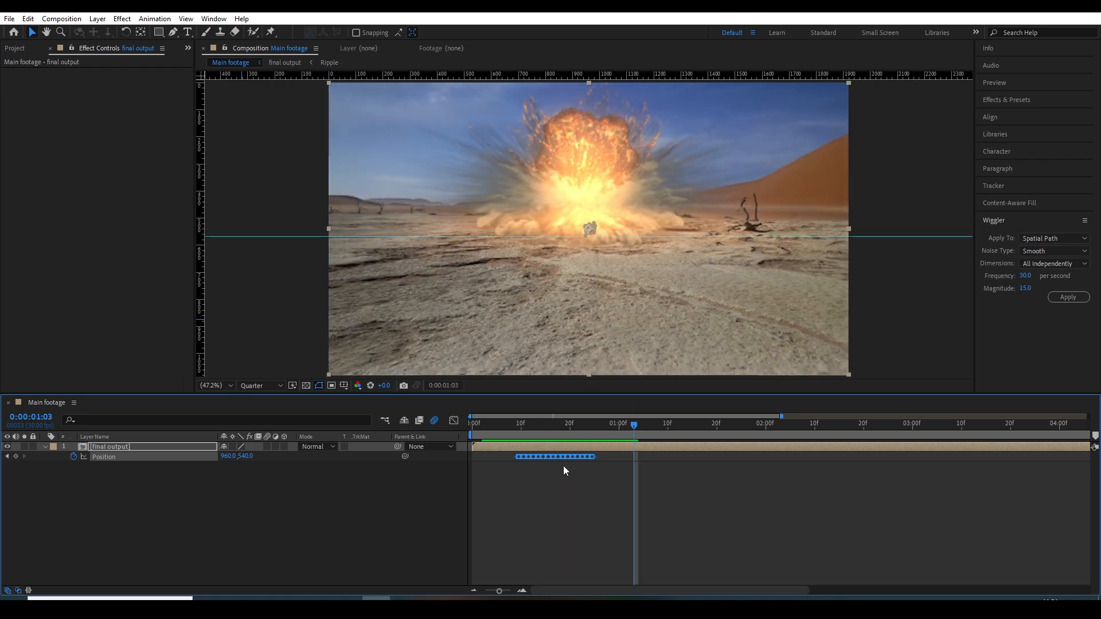
key("ctrl+z")
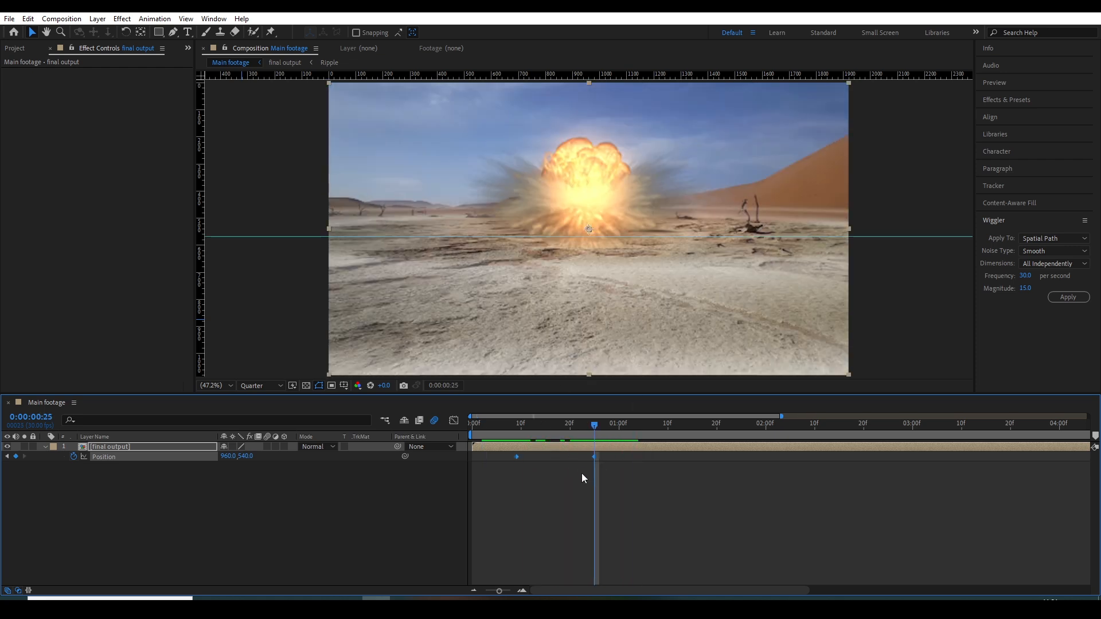
- Move the final output layer's last Position keyframe to about 0:00:01:04, keeping both keyframes selected
left_click(583, 473)
left_click_drag(594, 456, 508, 452)
left_click(622, 456)
left_click_drag(570, 428, 575, 426)
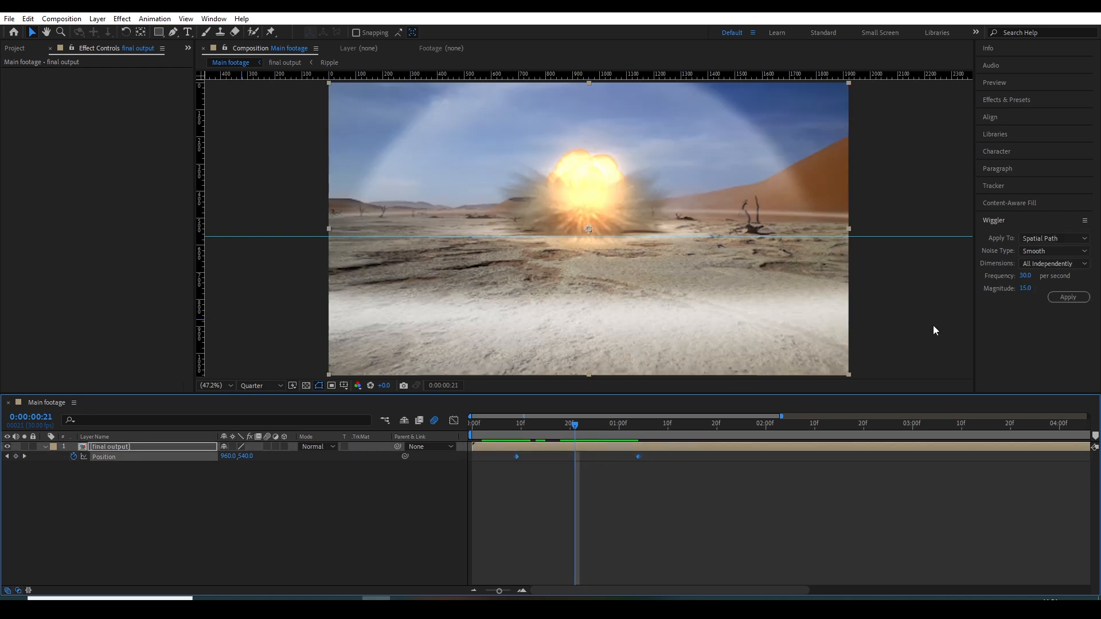
- Apply the Wiggler to the Position keyframes with frequency 40 per second and magnitude 20, and preview the shake
left_click(1027, 276)
type("40")
key("Tab")
type("2")
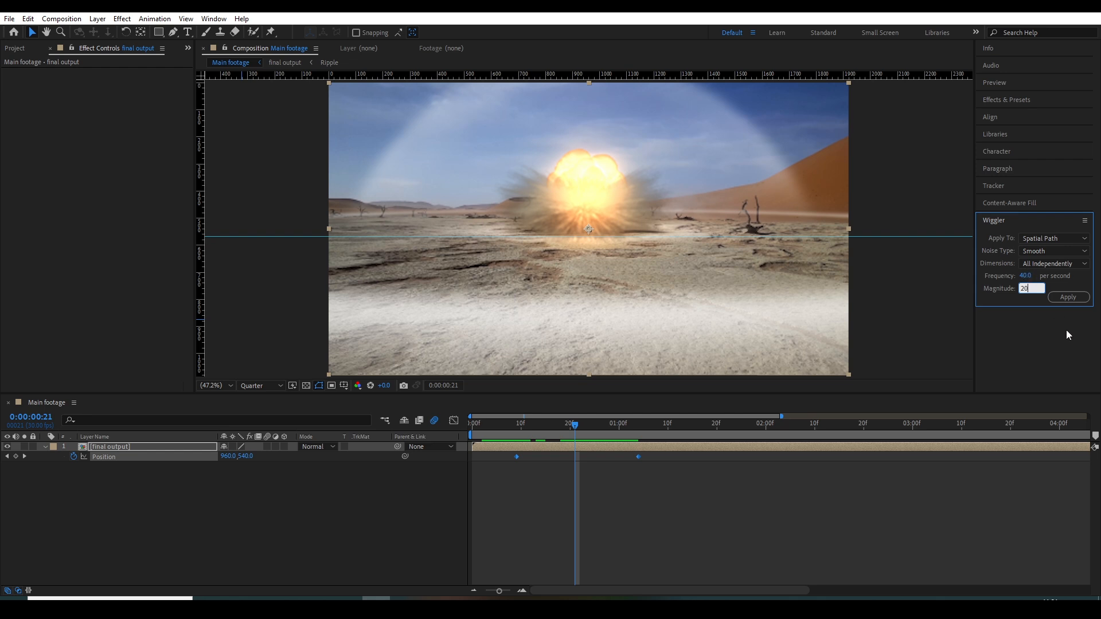
type("0")
left_click(1068, 297)
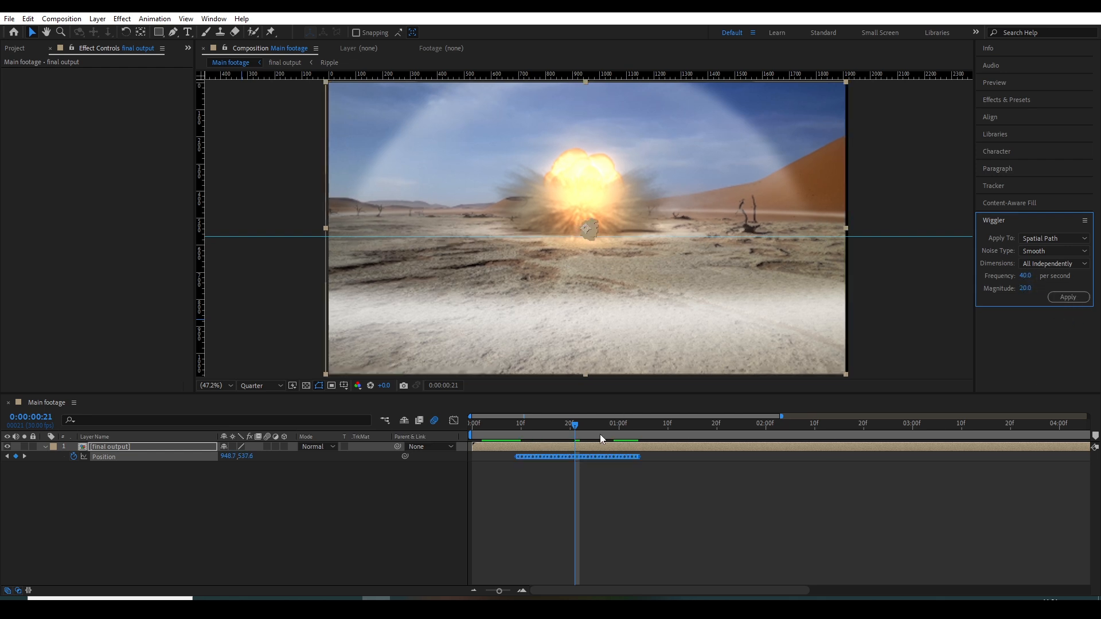
left_click(511, 424)
key("space")
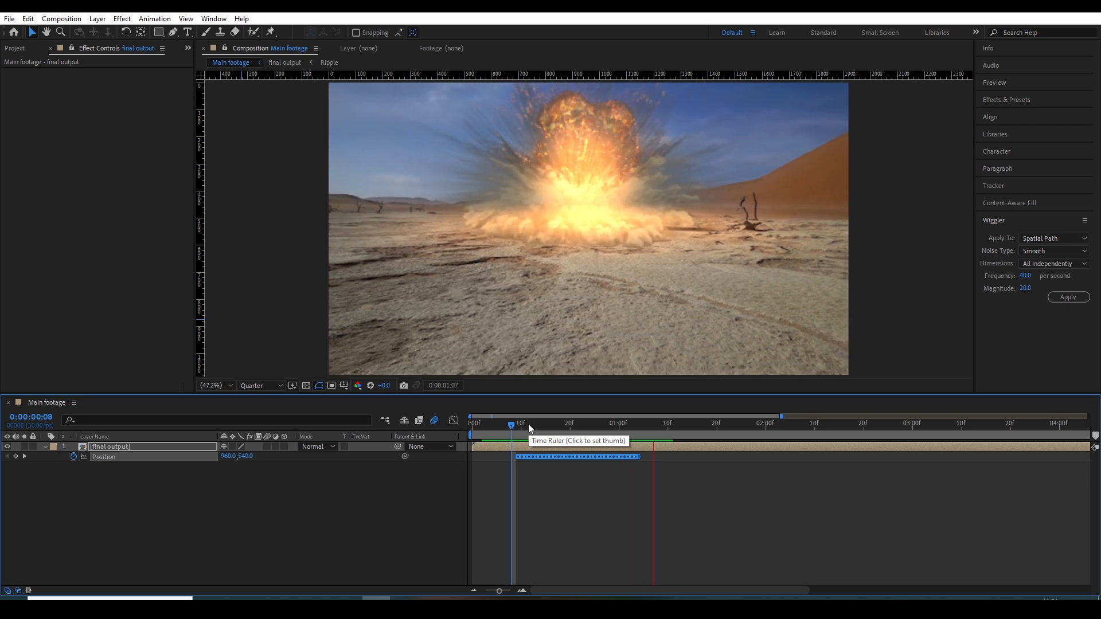
left_click(568, 424)
left_click(647, 470)
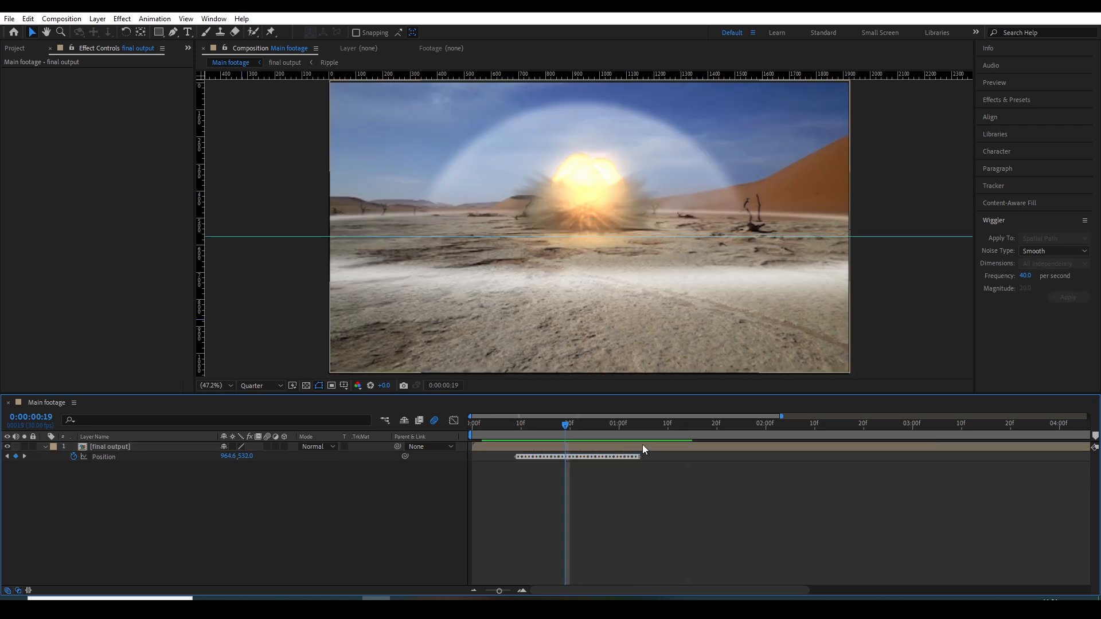
- Inspect the right edge of the final output layer at 0:00:00:29 for gaps exposed by the shake
left_click(643, 447)
left_click(615, 430)
key("h")
left_click_drag(878, 281, 747, 260)
scroll(731, 262, "up", 3)
scroll(819, 242, "down", 1)
left_click_drag(819, 242, 768, 251)
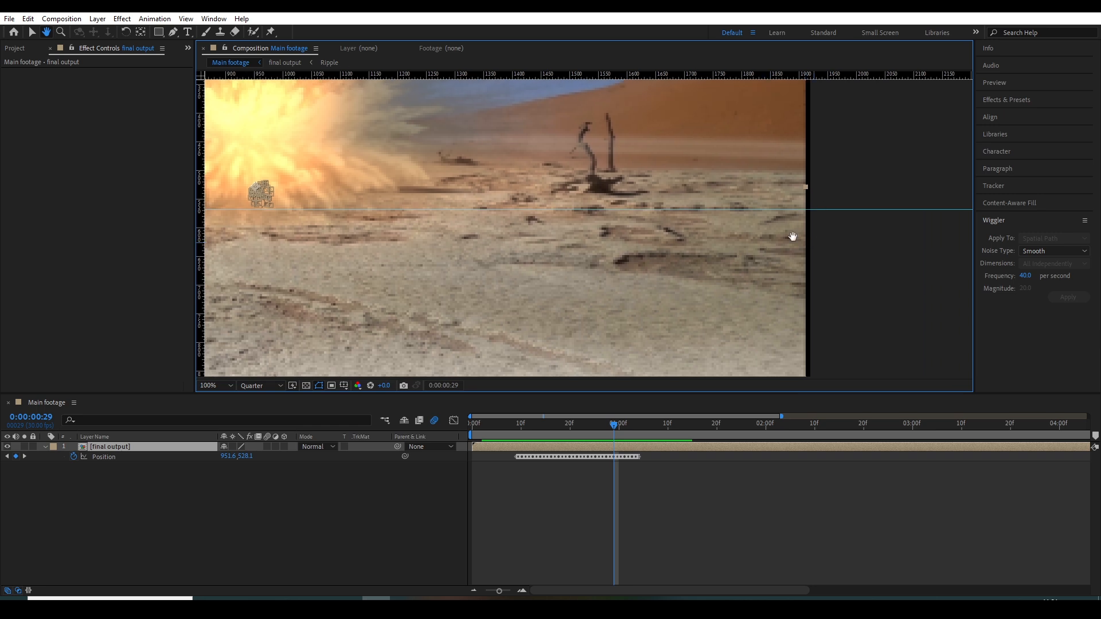
- Add Motion Tile to the final output layer with output width and height of 120 and mirrored edges to cover the exposed borders
scroll(783, 238, "down", 1)
left_click_drag(589, 236, 692, 251)
left_click_drag(603, 256, 631, 255)
key("v")
left_click(226, 385)
left_click(220, 411)
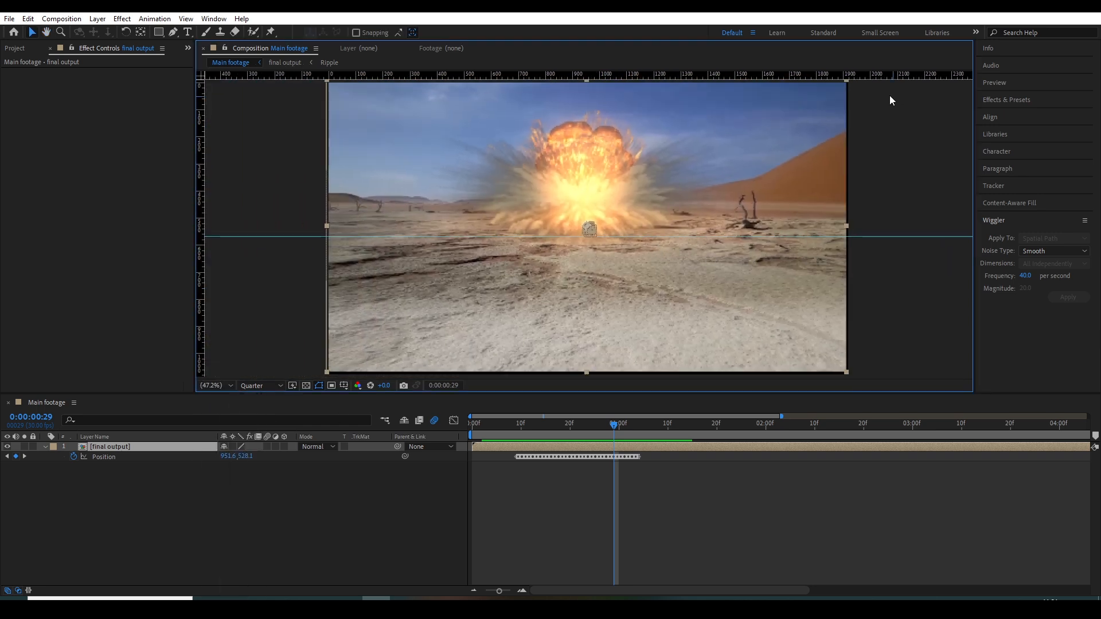
left_click(1058, 103)
type("motion")
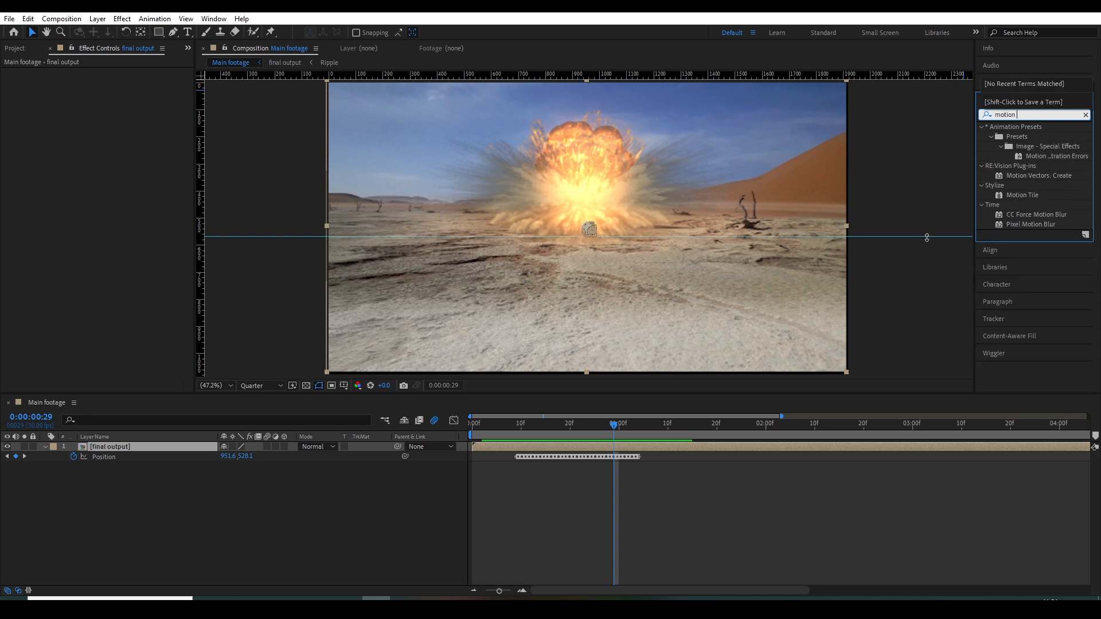
left_click_drag(1015, 199, 534, 446)
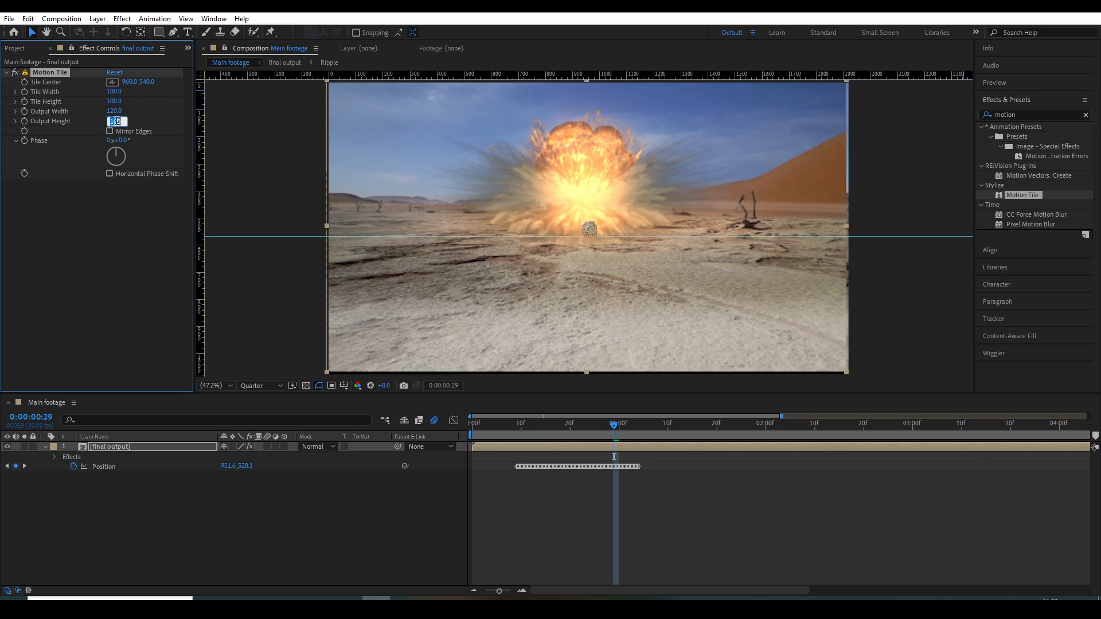
key("Return")
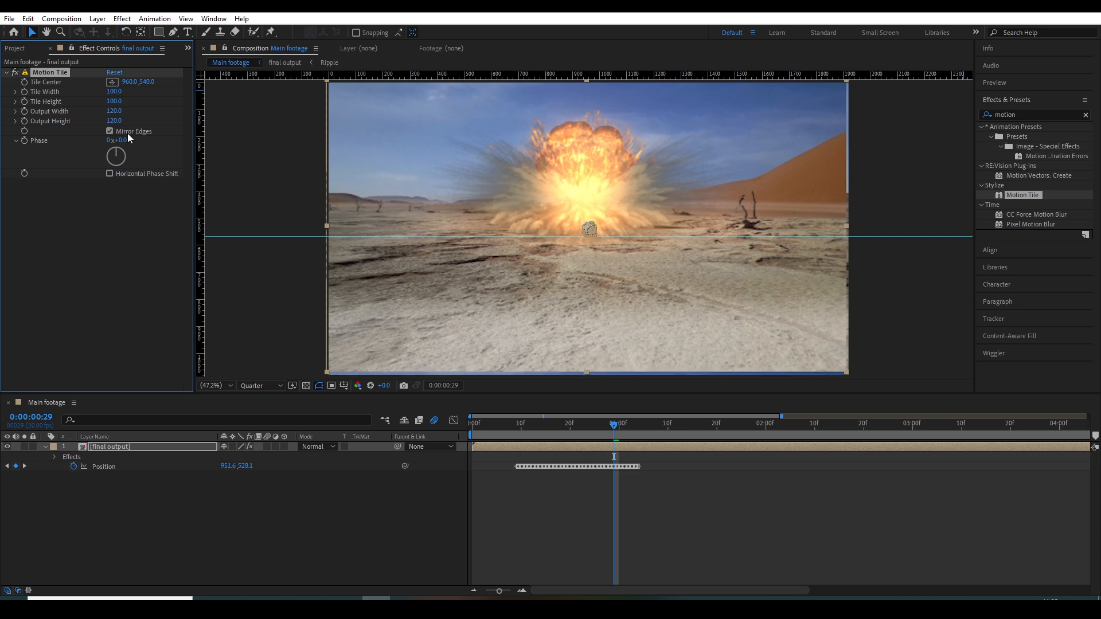
- Return to the start of the Main footage composition and change its preview resolution
left_click_drag(469, 436, 471, 434)
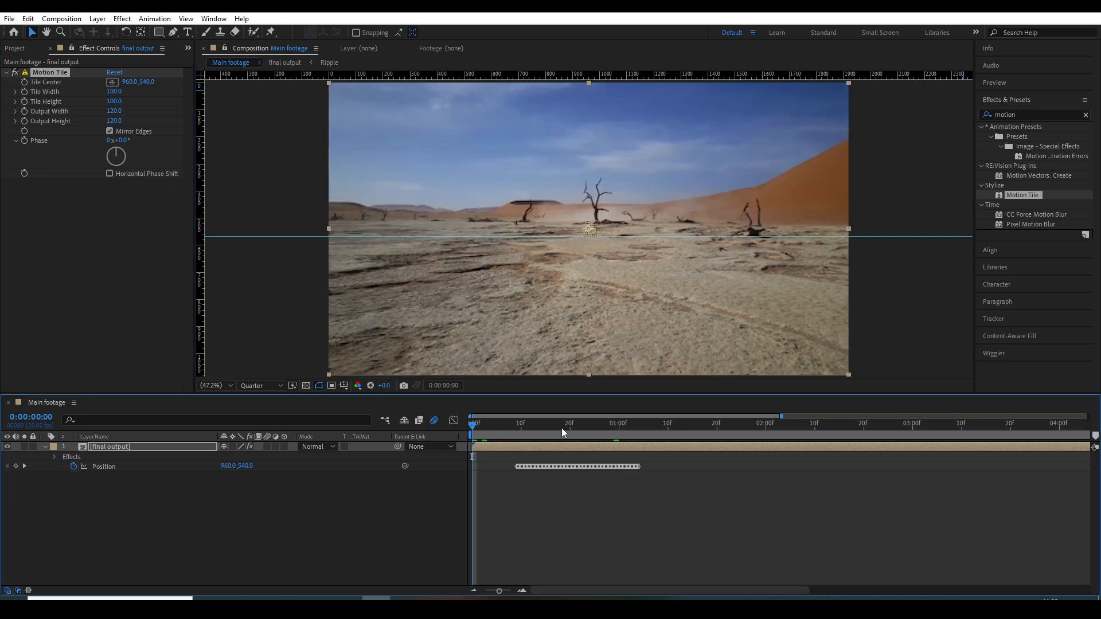
left_click(274, 387)
left_click(267, 412)
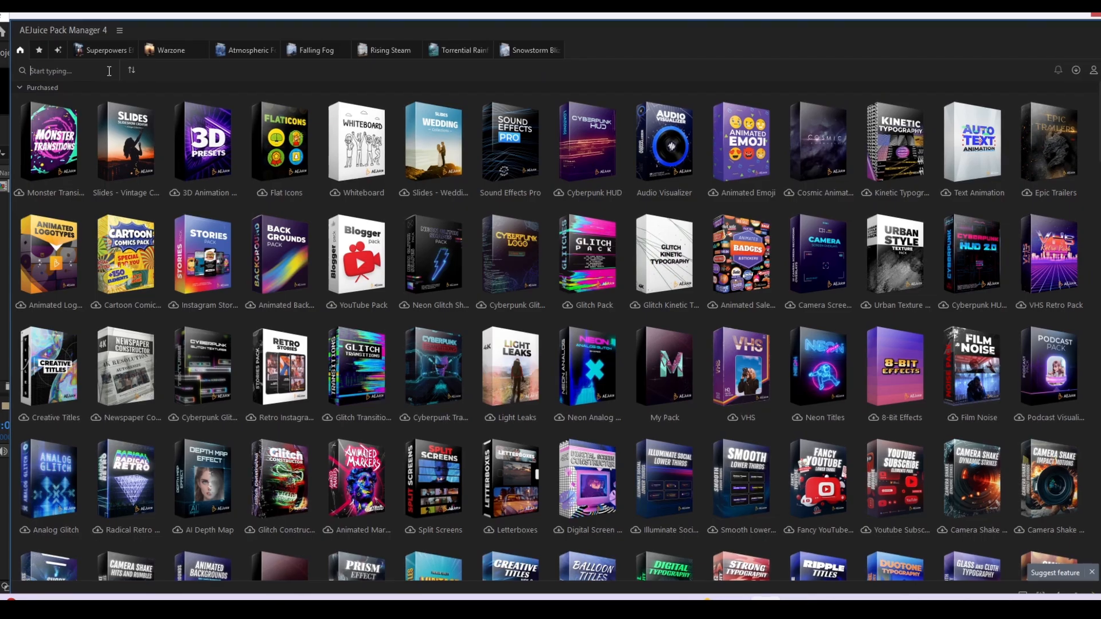
- In AEJuice Pack Manager 4, collapse the purchased packs and expand the free packs to view them
left_click(11, 84)
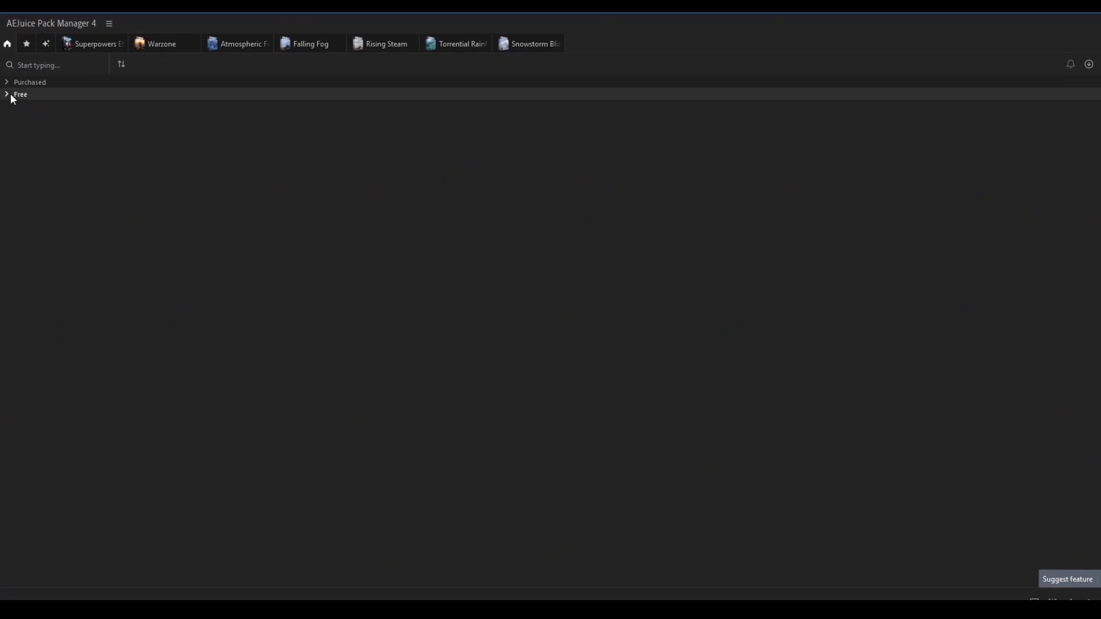
left_click(12, 98)
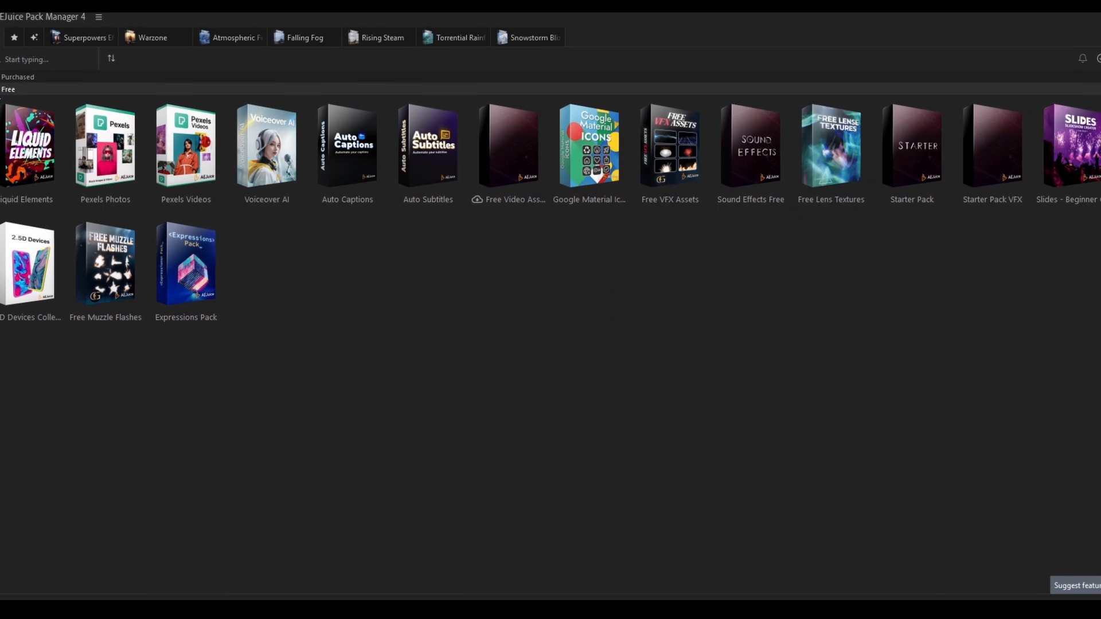